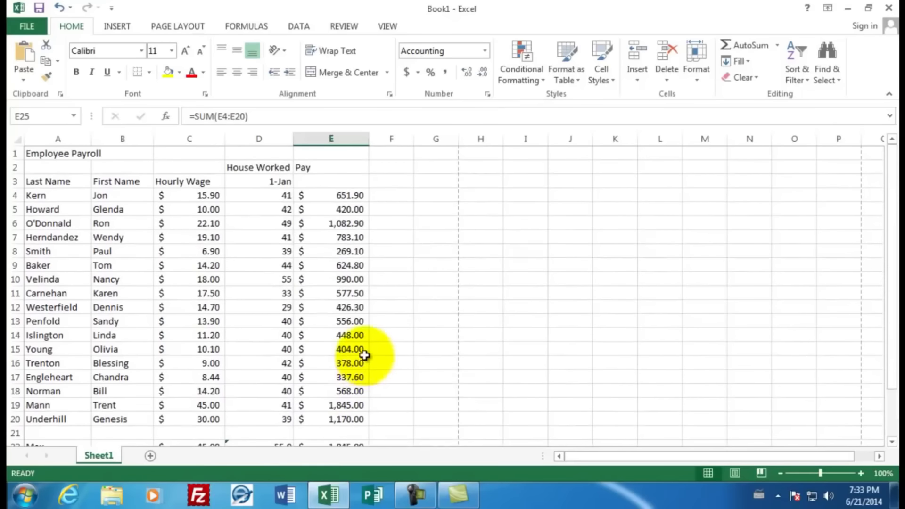
# Step: Enter the instructor's name in cell C1, beside the Employee Payroll title
pyautogui.click(199, 154)
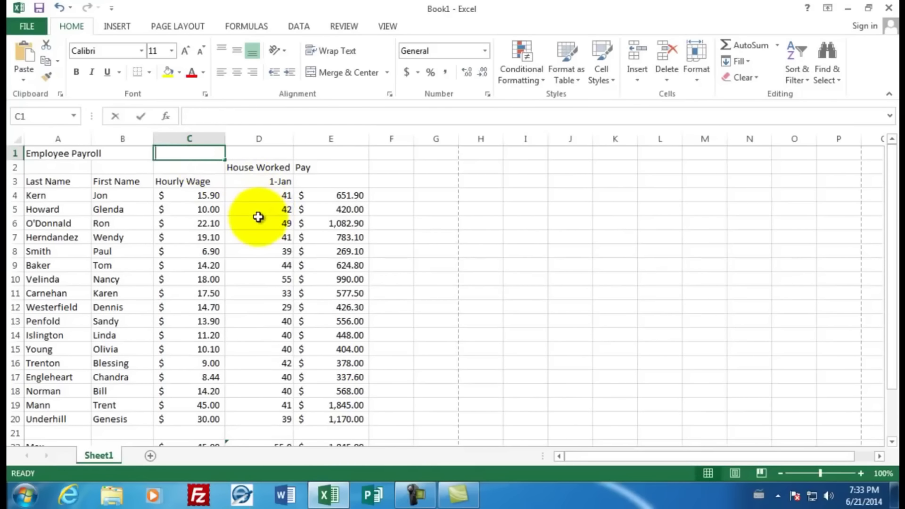
pyautogui.write('Mr. Sluiter')
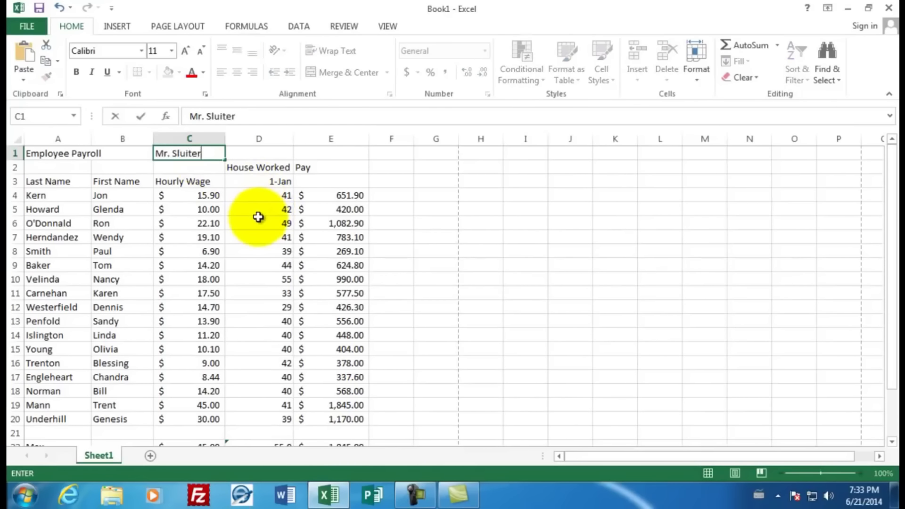
pyautogui.press('Return')
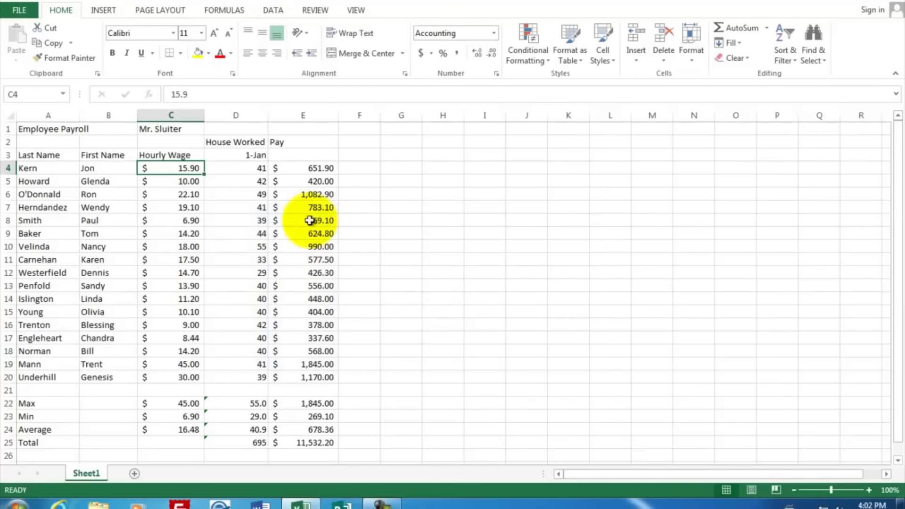
# Step: Insert a blank column E between the hours worked column and the Pay column
pyautogui.click(255, 168)
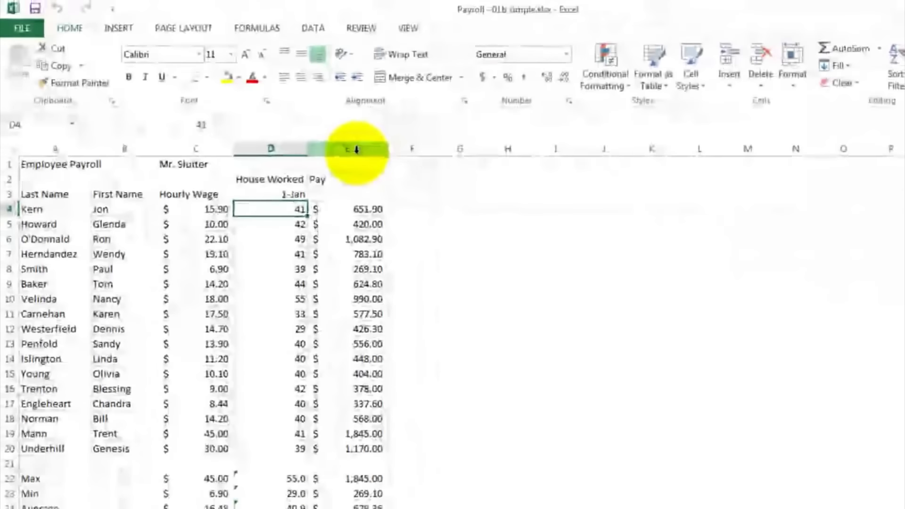
pyautogui.click(563, 195)
pyautogui.rightClick(356, 150)
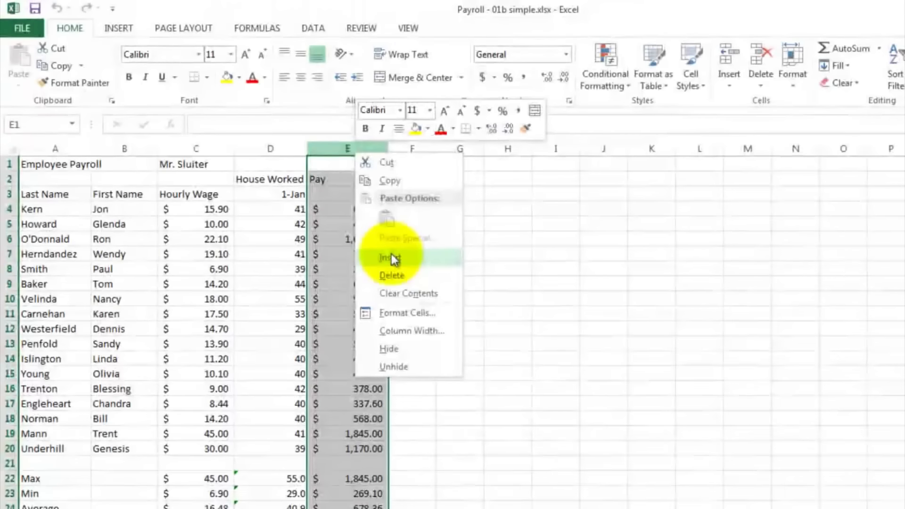
pyautogui.click(391, 255)
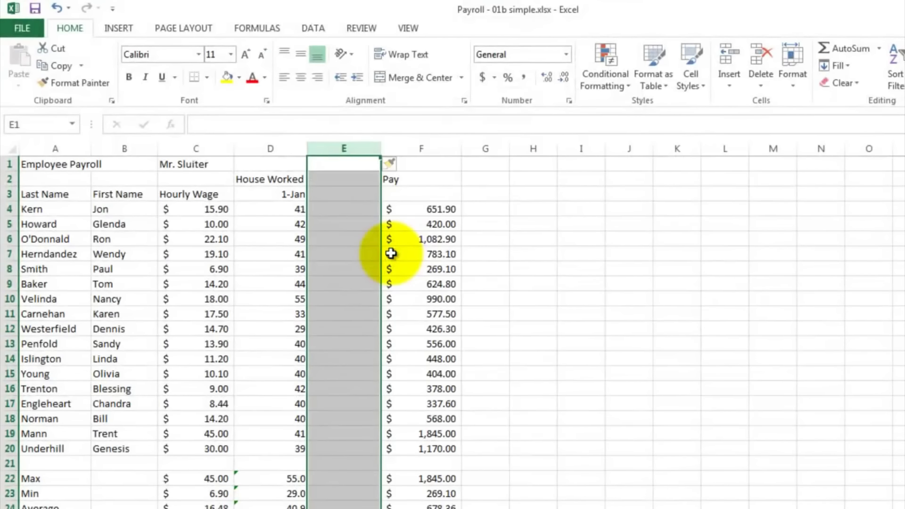
# Step: Head the new column with "Overtime Hours" in cell E2
pyautogui.click(341, 180)
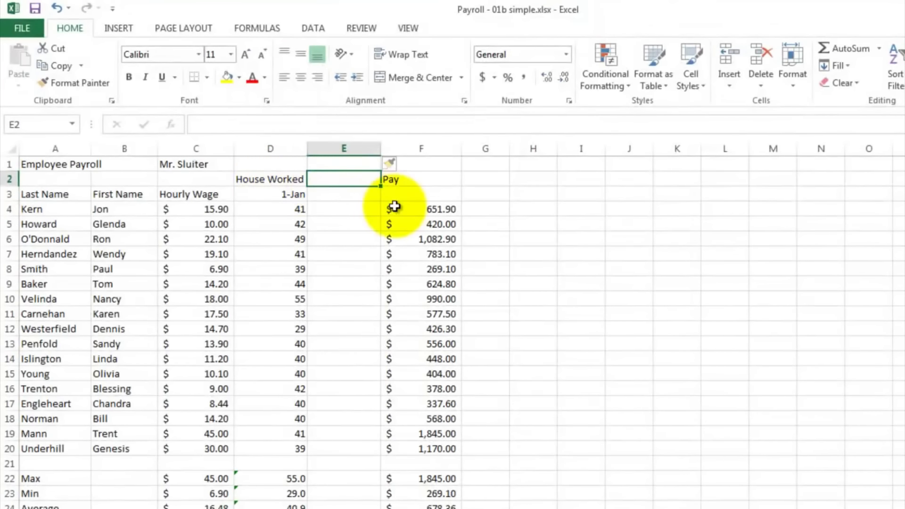
pyautogui.write('Overtime H')
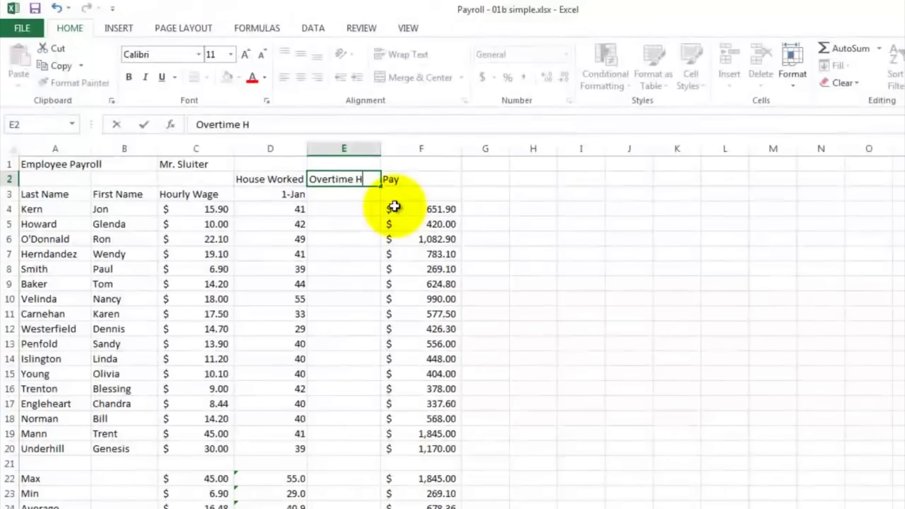
pyautogui.write('ours')
pyautogui.press('Return')
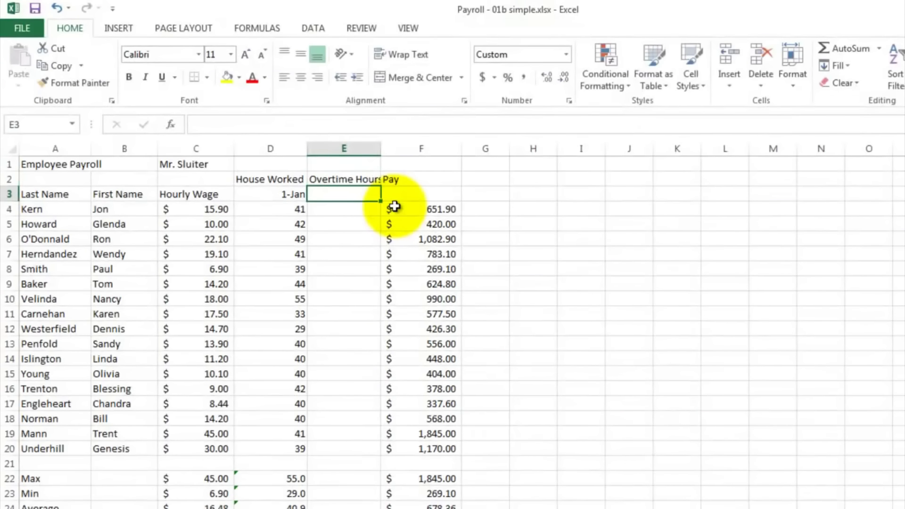
# Step: Calculate the first employee's overtime hours in E4 with the formula =D4-40
pyautogui.click(364, 209)
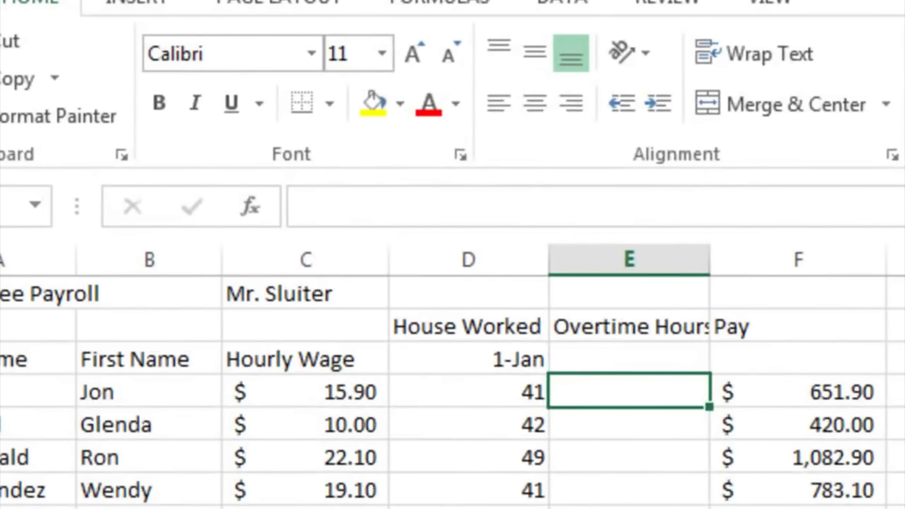
pyautogui.write('=')
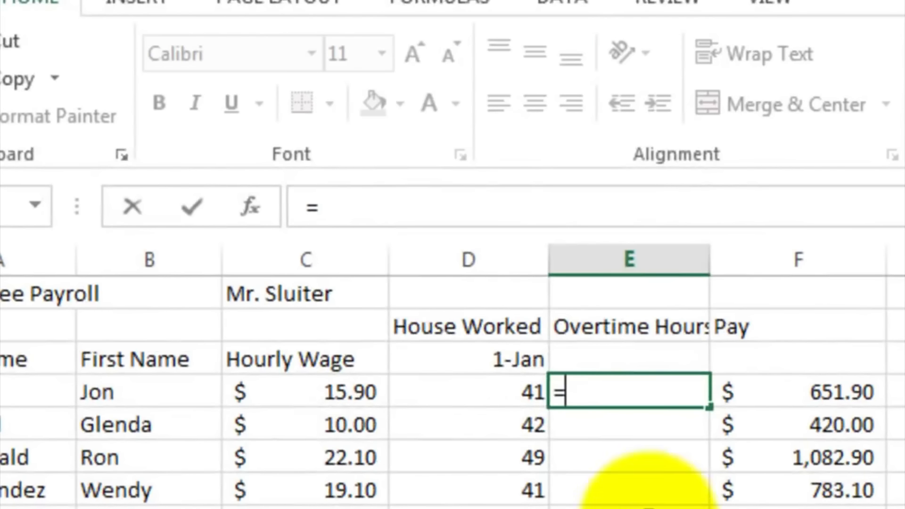
pyautogui.click(475, 394)
pyautogui.write('-')
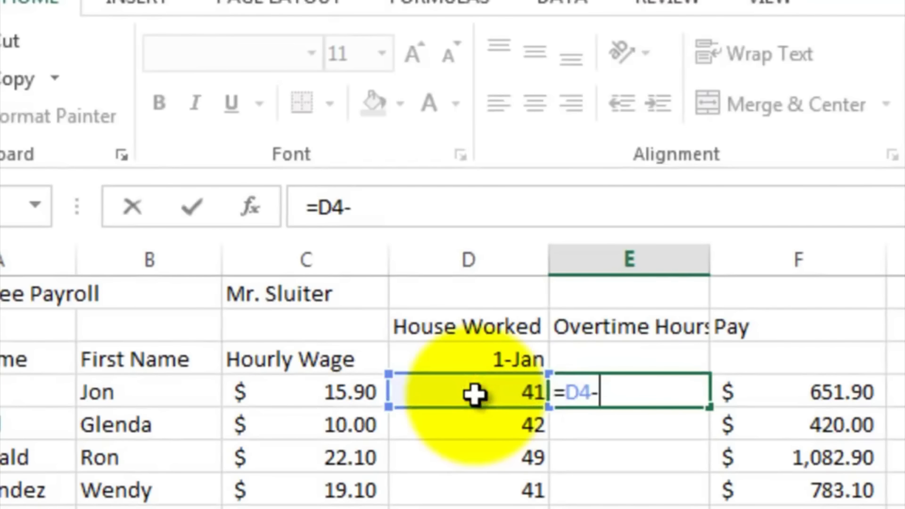
pyautogui.write('40')
pyautogui.press('Return')
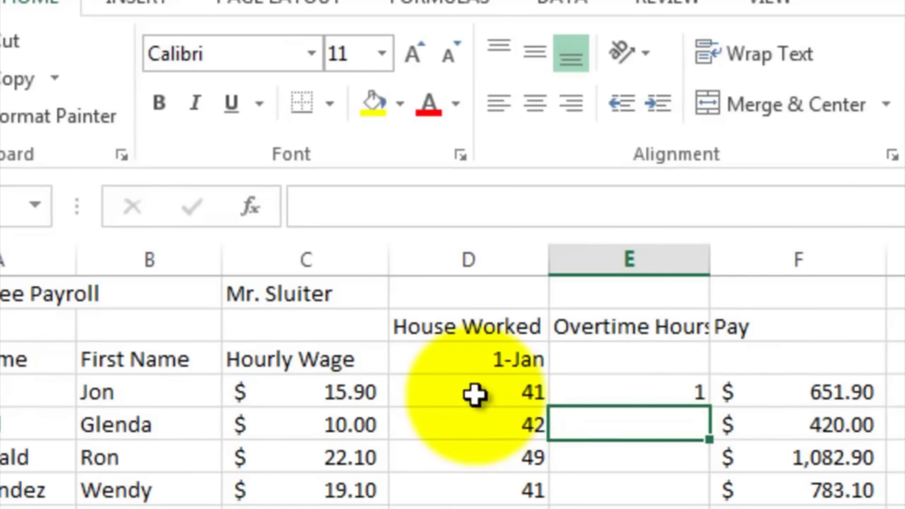
# Step: Copy the subtraction formula from E4 down through E20 and inspect the formula in E8
pyautogui.click(572, 393)
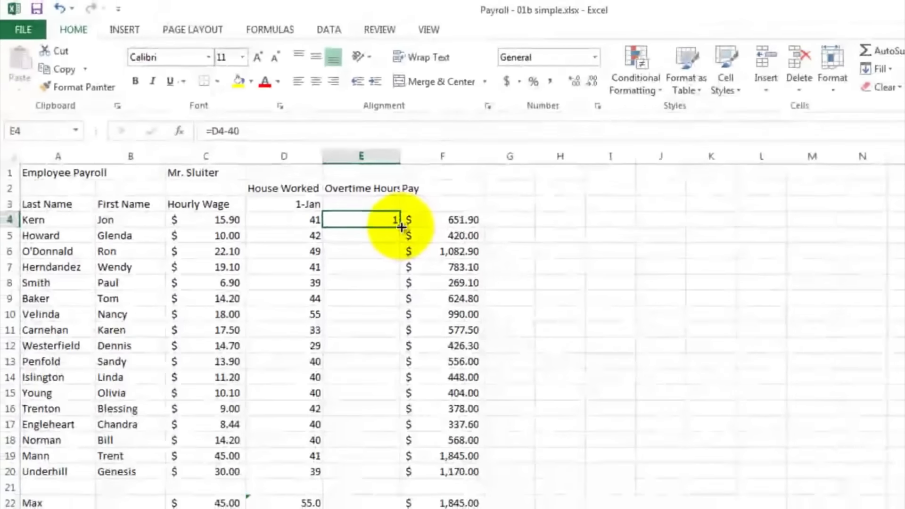
pyautogui.moveTo(713, 409); pyautogui.dragTo(719, 478)
pyautogui.moveTo(404, 261); pyautogui.dragTo(391, 477)
pyautogui.click(353, 284)
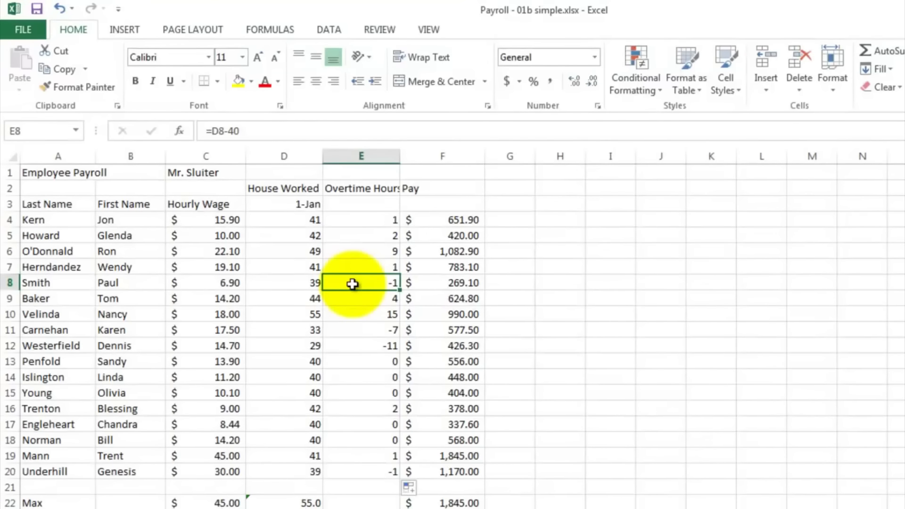
# Step: Replace the formula in E4 with =IF(D4>40,D4-40,0) so that only hours above 40 count as overtime
pyautogui.click(344, 218)
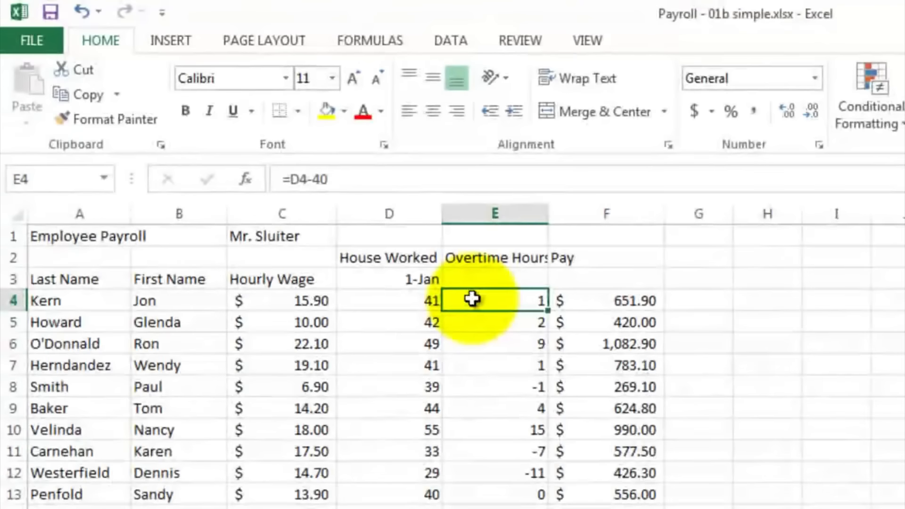
pyautogui.write('=if')
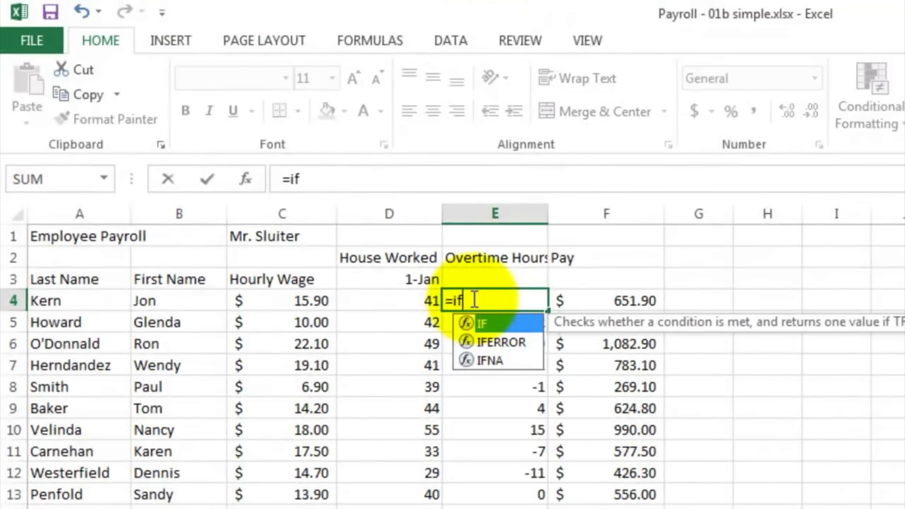
pyautogui.write('(')
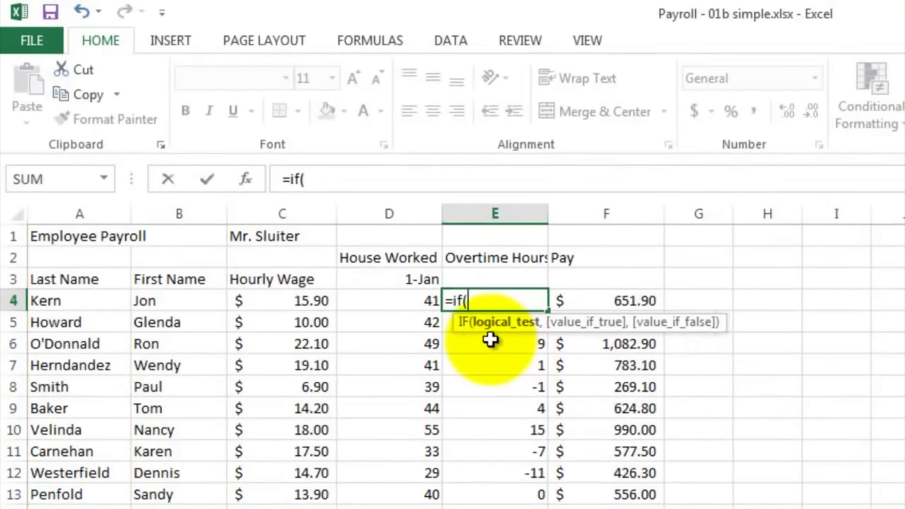
pyautogui.click(389, 302)
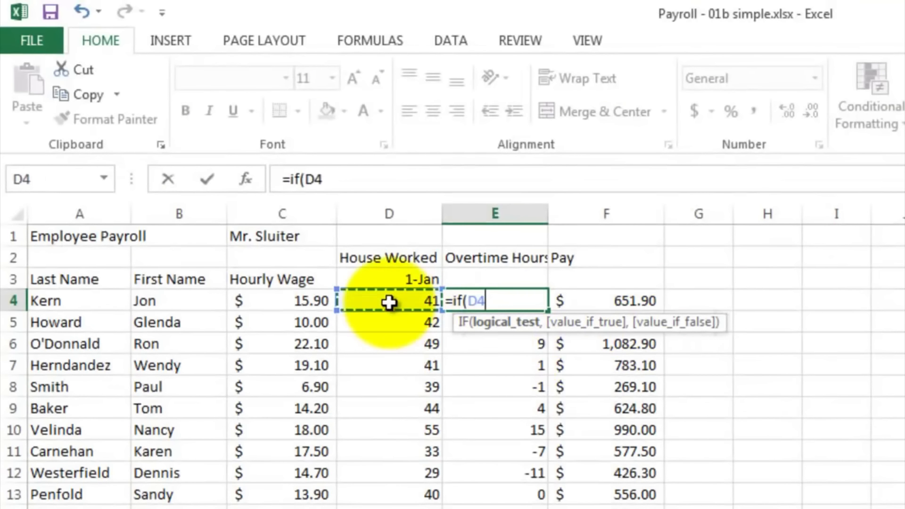
pyautogui.write('>40')
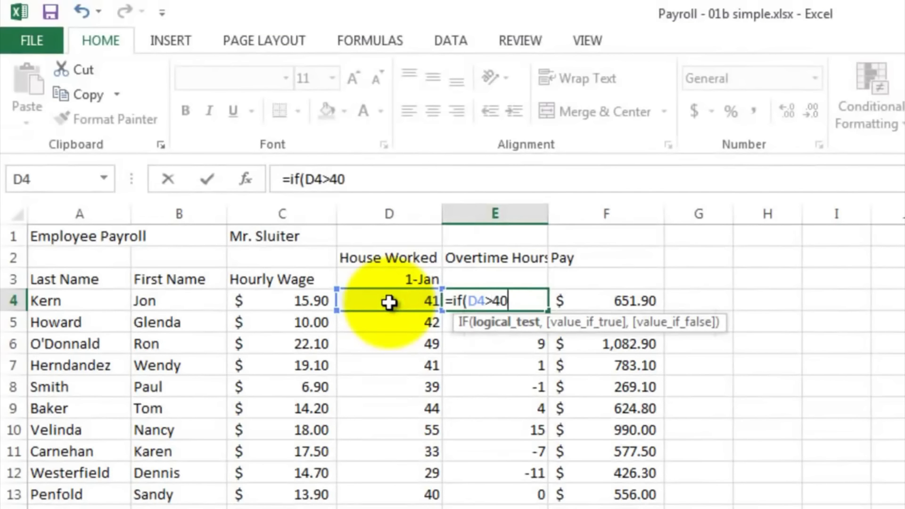
pyautogui.write(',')
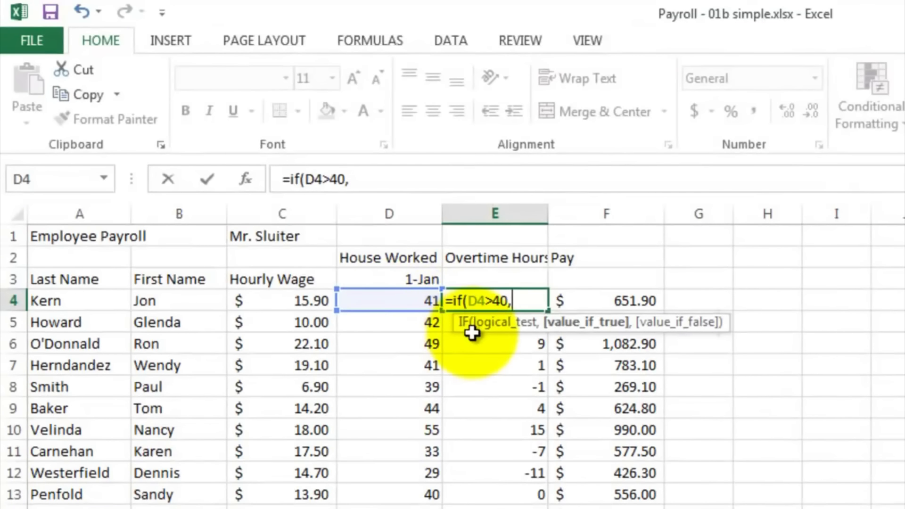
pyautogui.click(413, 303)
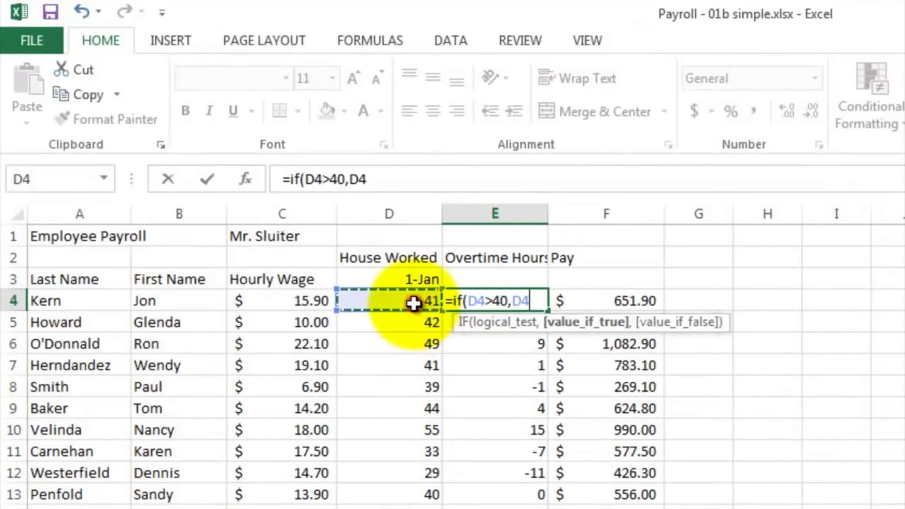
pyautogui.write('-40')
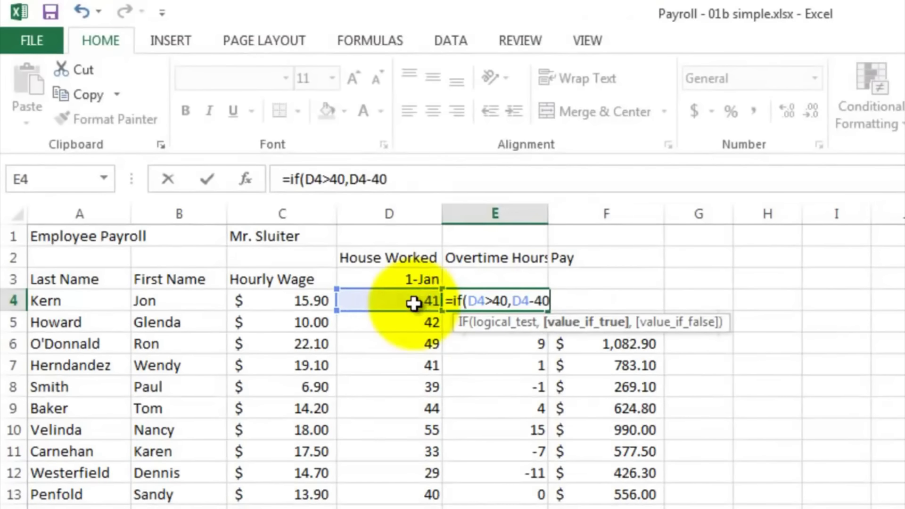
pyautogui.write(',')
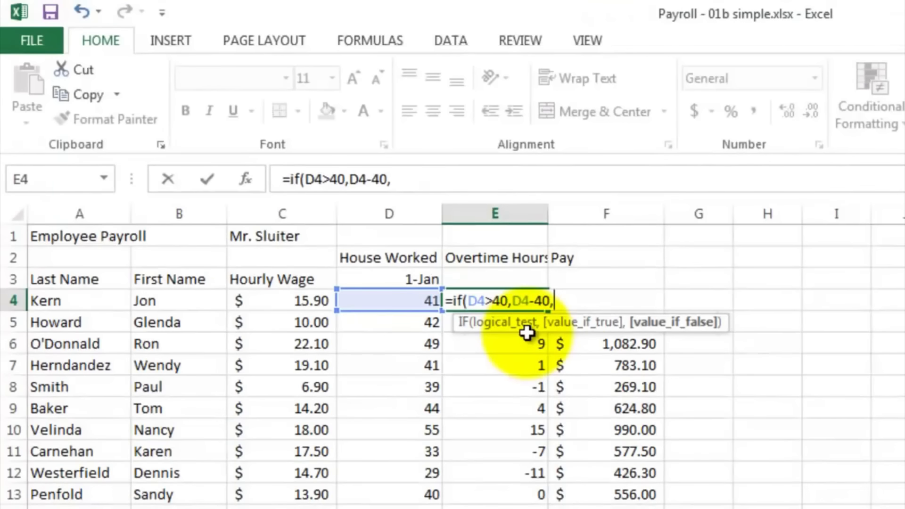
pyautogui.write('0')
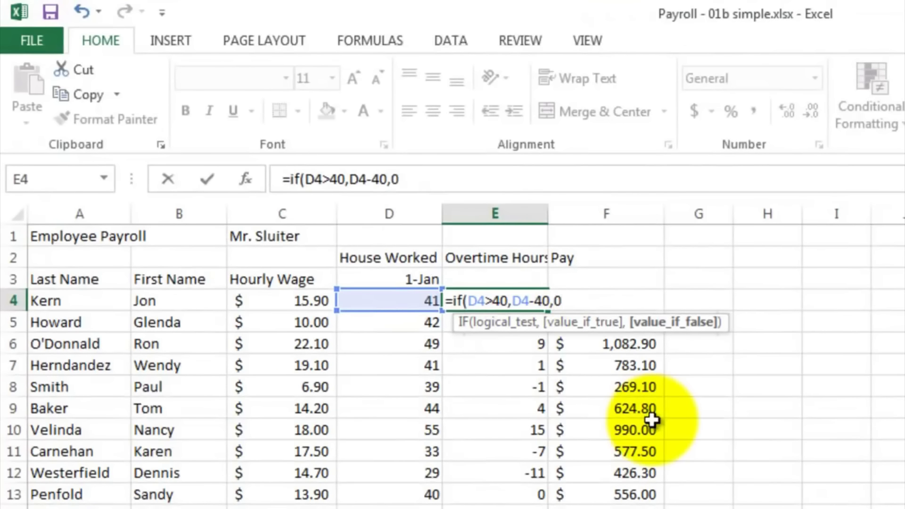
pyautogui.write(')')
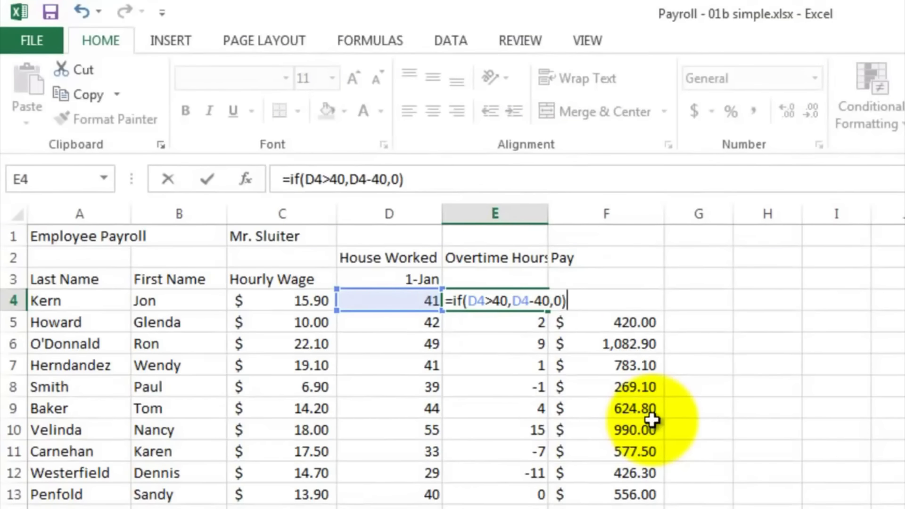
pyautogui.press('Return')
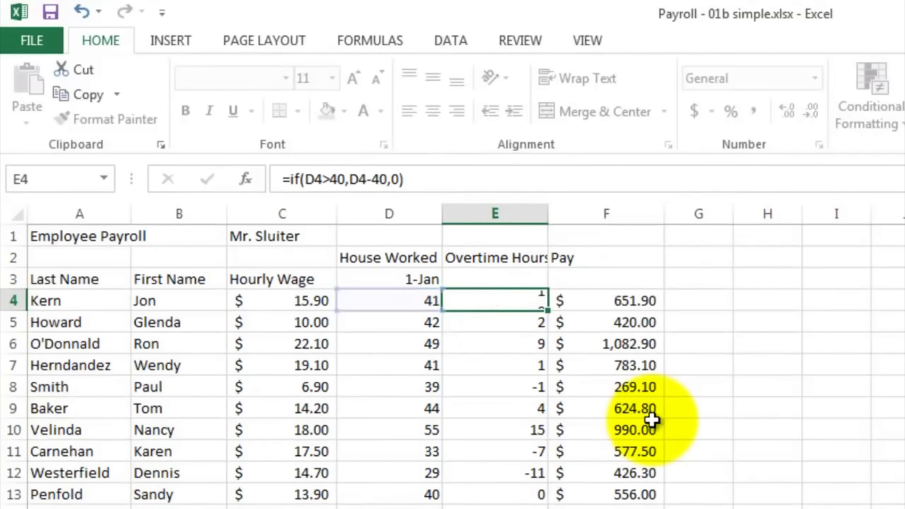
# Step: Copy the IF formula from E4 down through E20 and check the copied formula in E8
pyautogui.click(532, 304)
pyautogui.moveTo(546, 310); pyautogui.dragTo(544, 508)
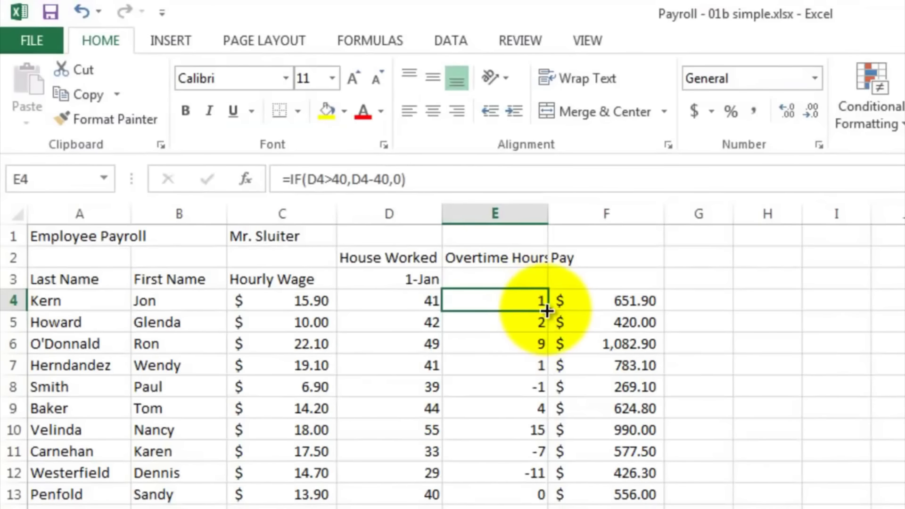
pyautogui.moveTo(399, 421); pyautogui.dragTo(401, 477)
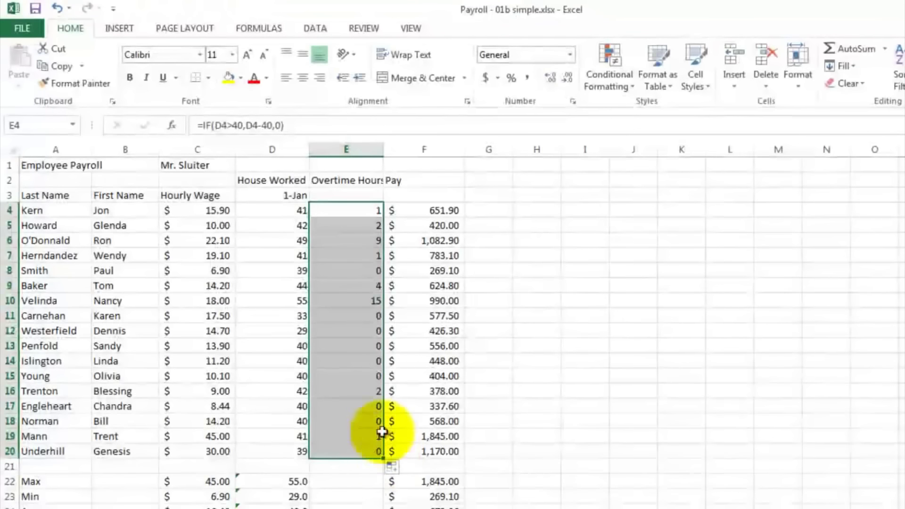
pyautogui.click(359, 273)
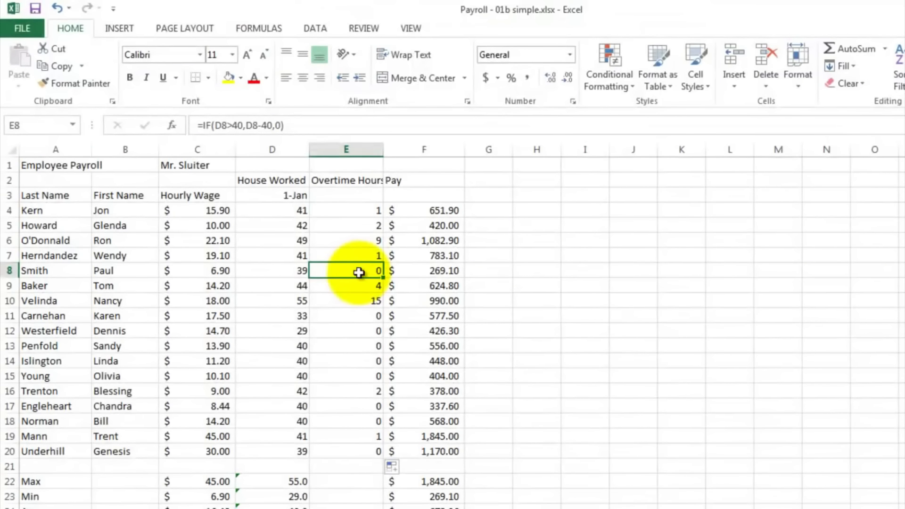
# Step: Examine which cells the Pay formula in F4 refers to, leaving the formula as it is
pyautogui.click(419, 212)
pyautogui.doubleClick(420, 212)
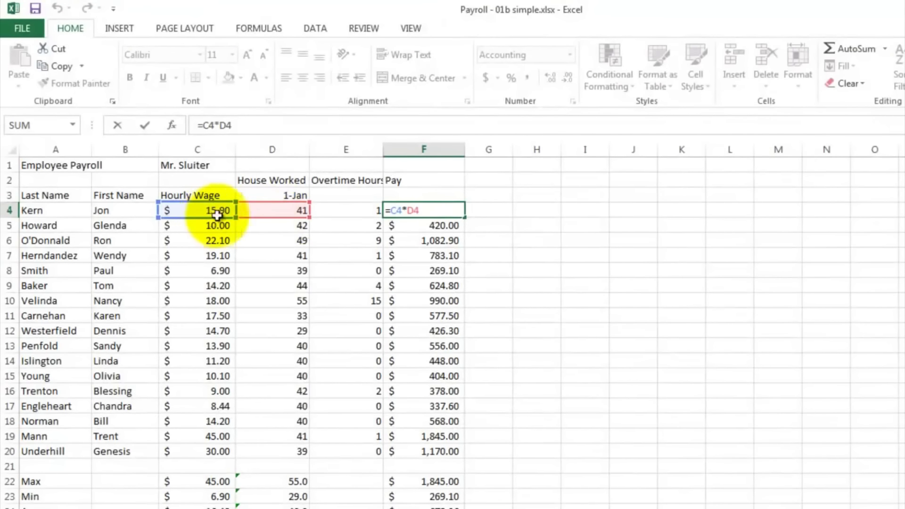
pyautogui.press('Return')
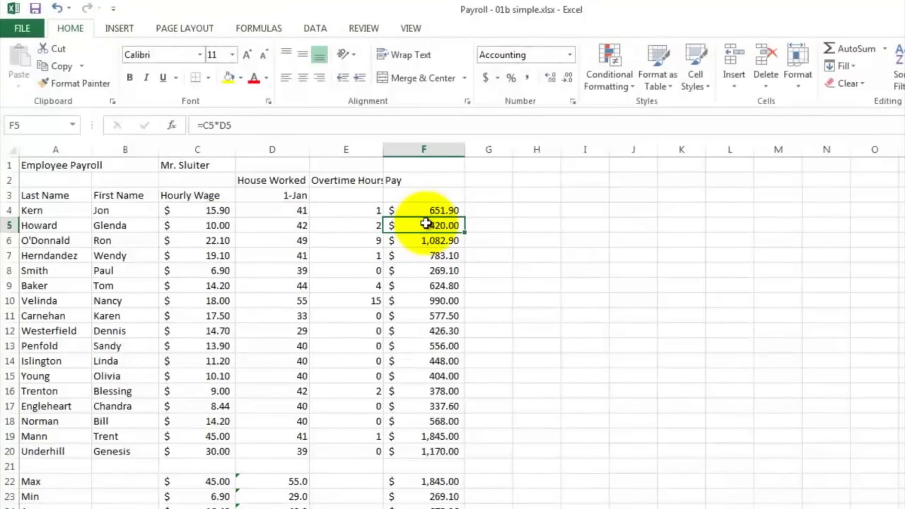
# Step: Add the heading "Overtime Bonus" in cell G2
pyautogui.click(482, 180)
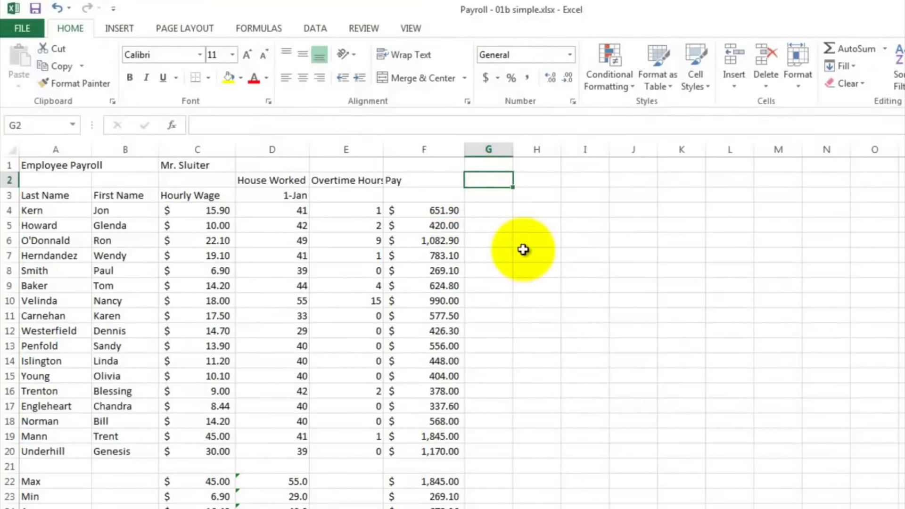
pyautogui.write('Ov')
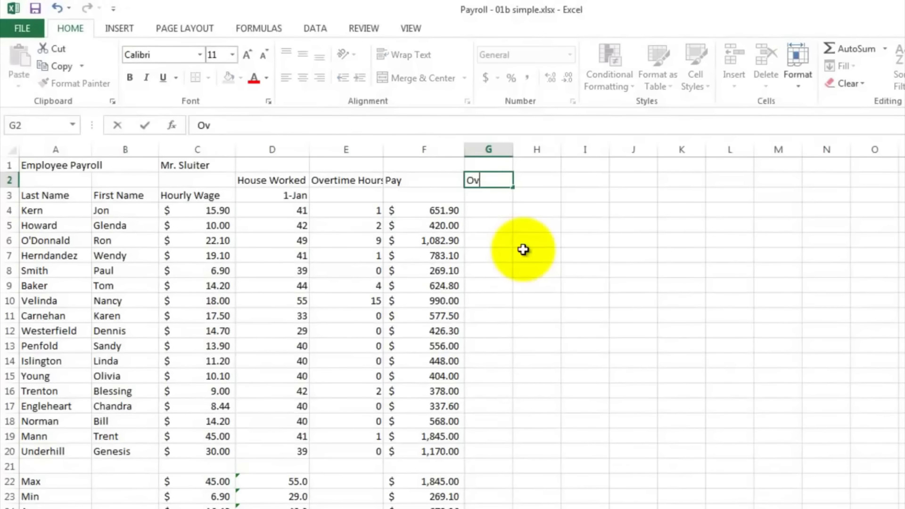
pyautogui.write('ertime Bonus')
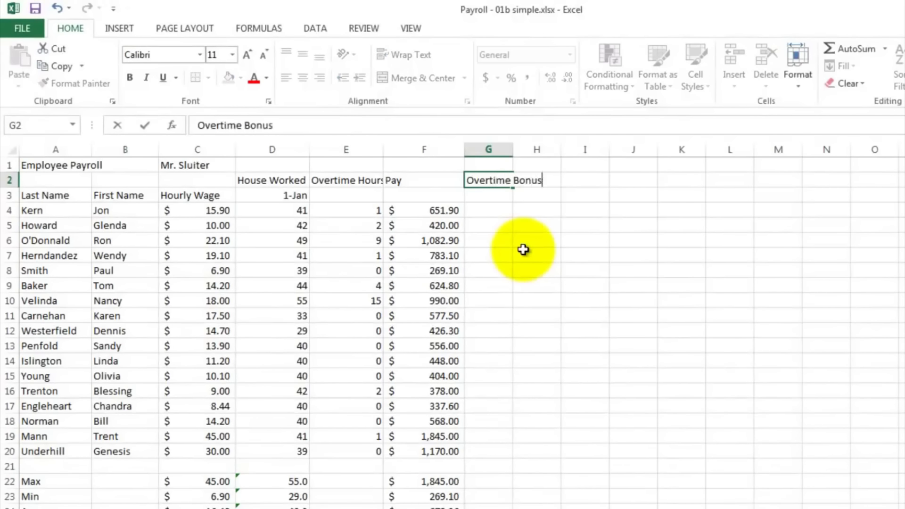
# Step: Enter the formula =.5*C4*E4 in G4 to calculate the overtime bonus from the hourly wage and overtime hours
pyautogui.click(480, 211)
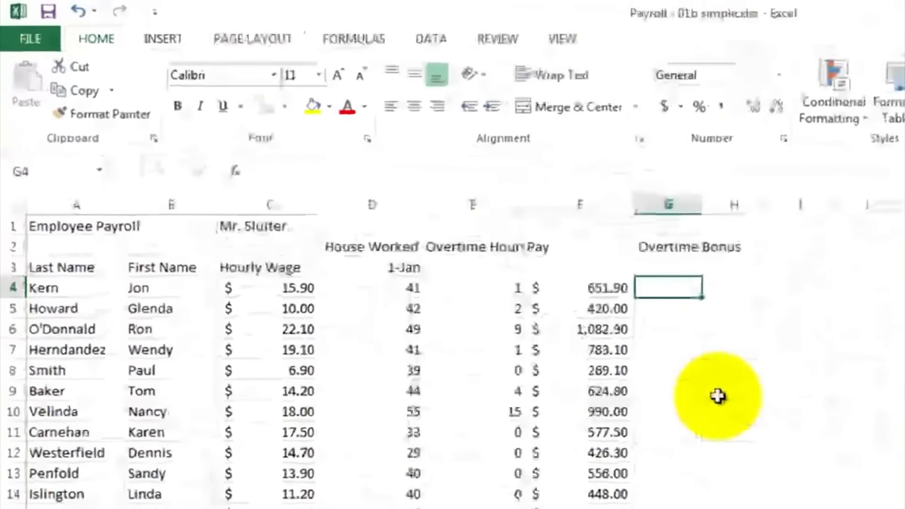
pyautogui.write('=')
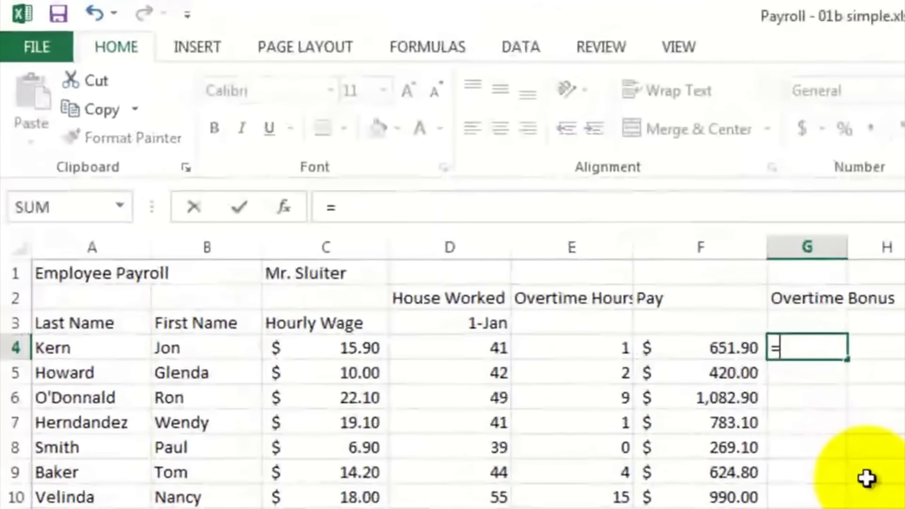
pyautogui.write('.5')
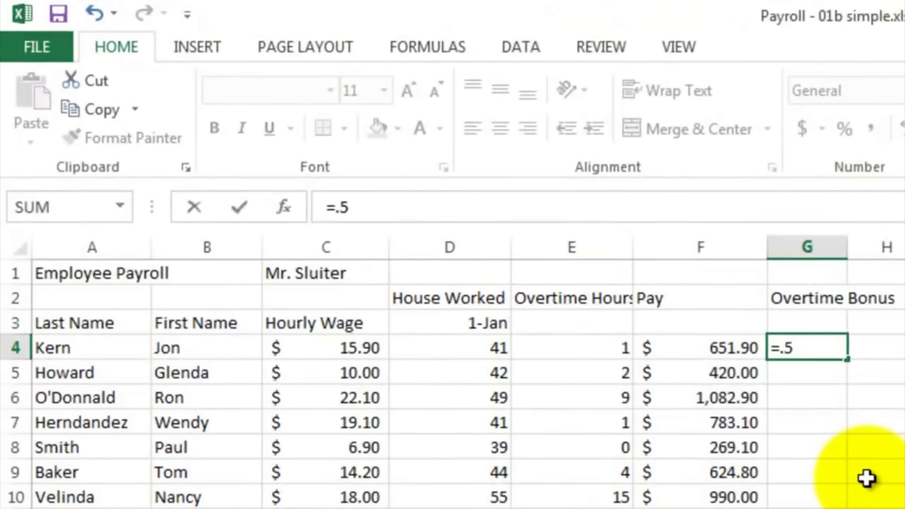
pyautogui.write('*')
pyautogui.click(343, 354)
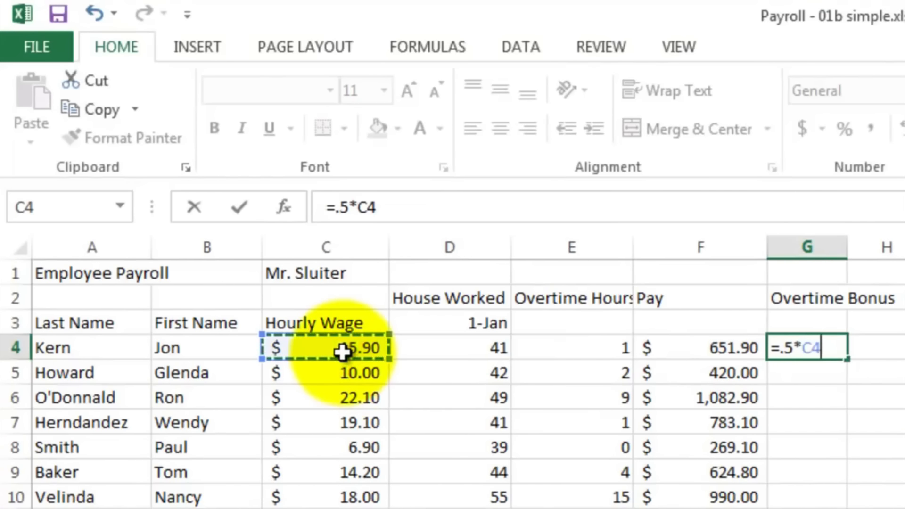
pyautogui.write('*')
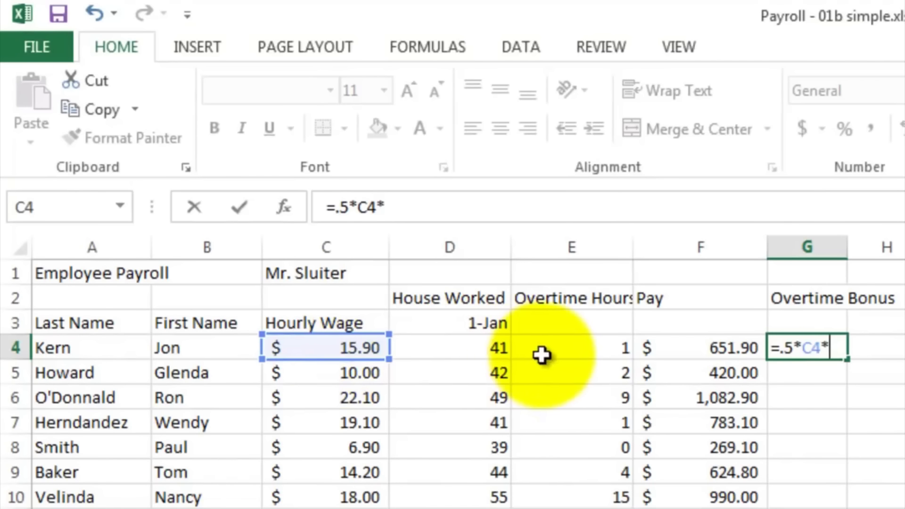
pyautogui.click(600, 353)
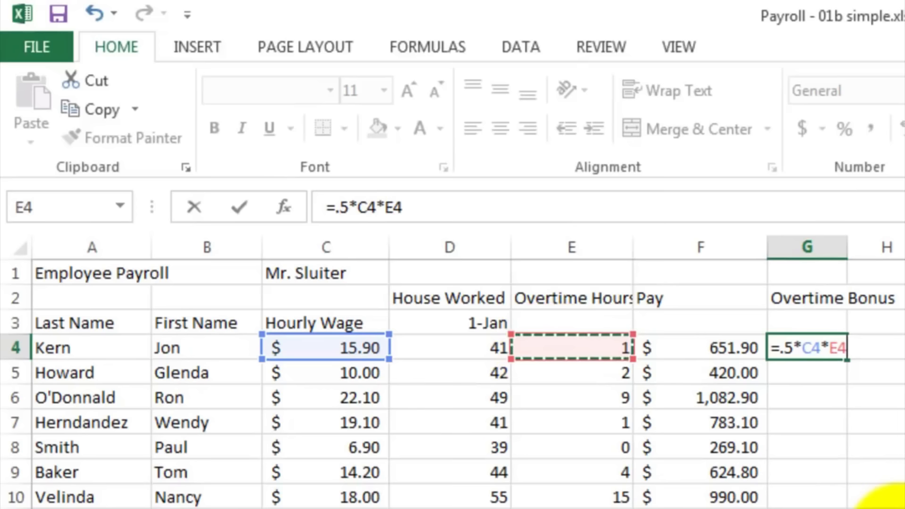
pyautogui.hotkey('ctrl', 'Return')
pyautogui.press('Return')
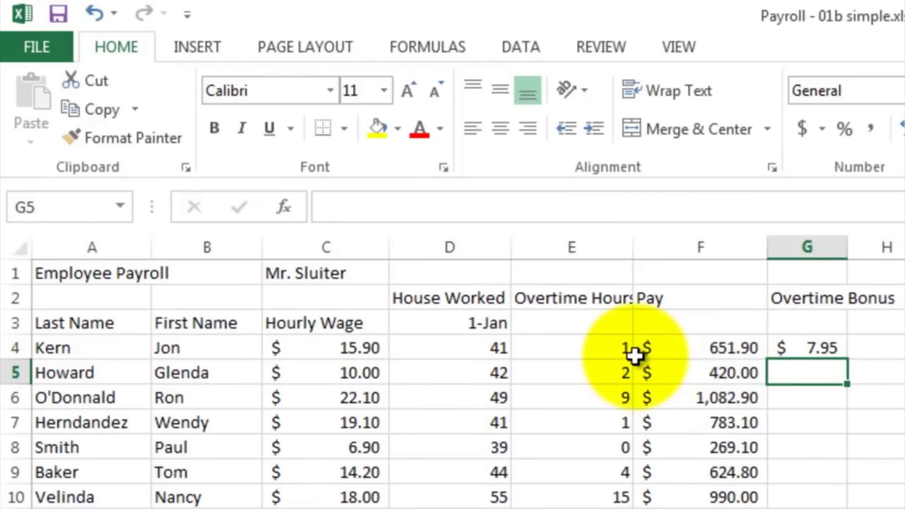
# Step: Copy the overtime bonus formula from G4 down through G20 and check the copied formulas in G8 and G13
pyautogui.click(783, 348)
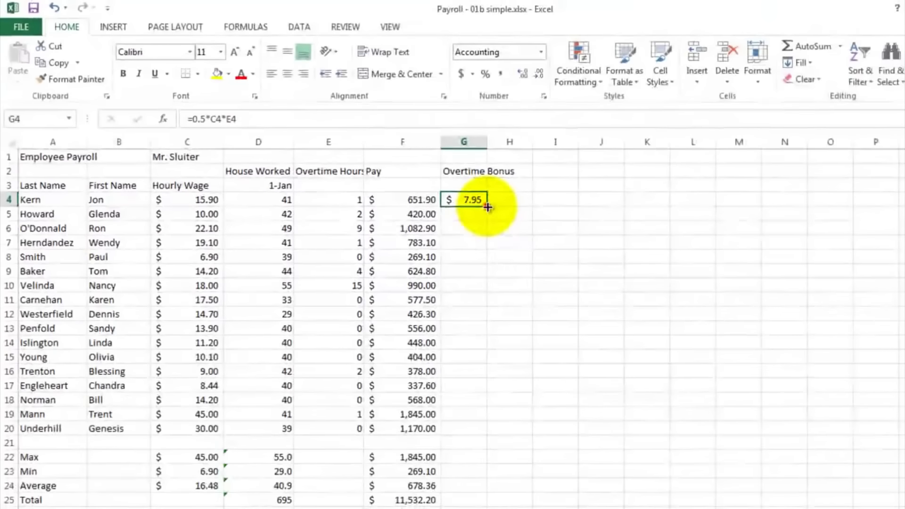
pyautogui.moveTo(487, 207); pyautogui.dragTo(485, 430)
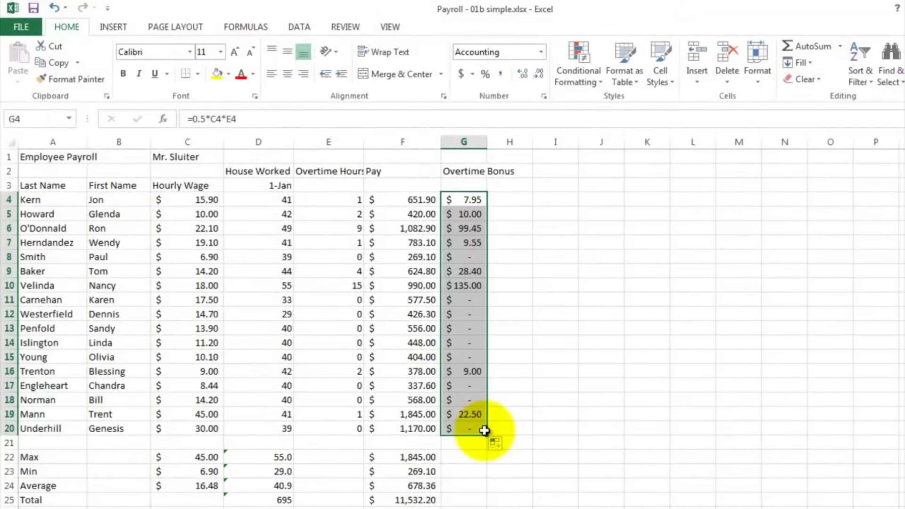
pyautogui.click(470, 255)
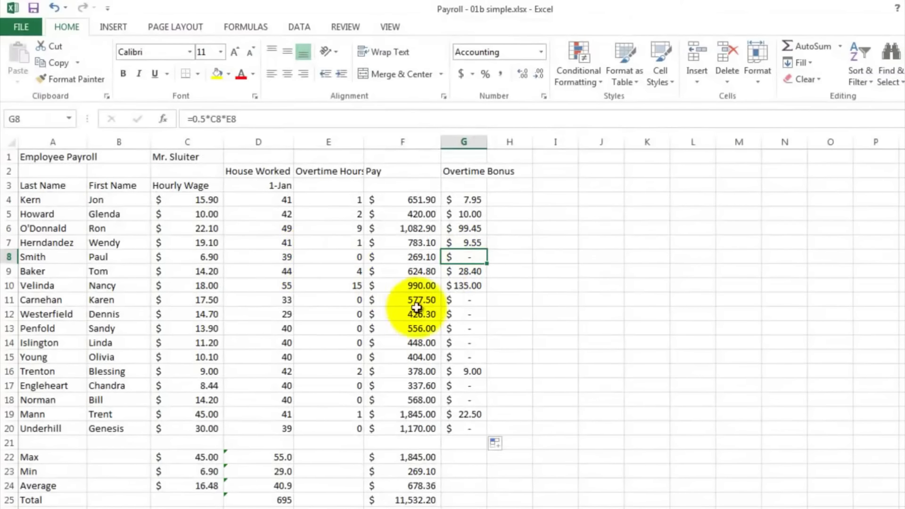
pyautogui.click(466, 330)
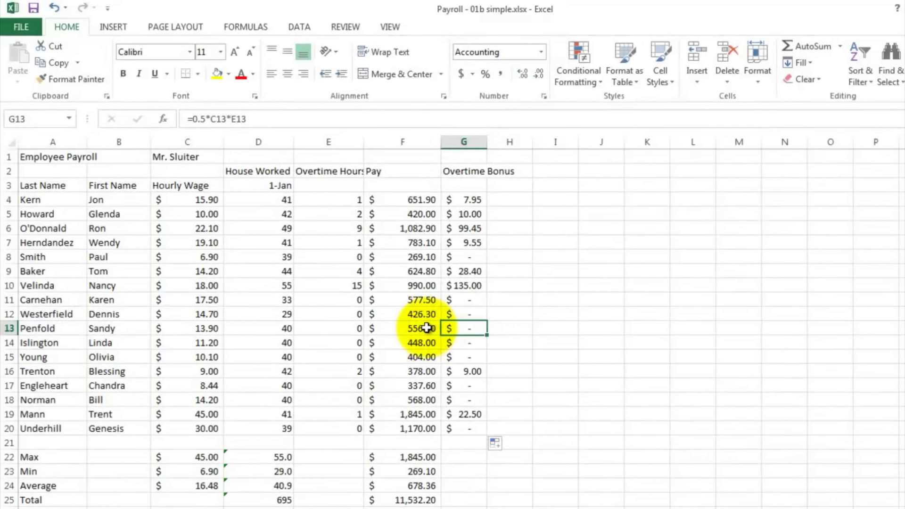
# Step: Add the heading "Total" in H2 and enter =F4+G4 in H4 to add the pay and the overtime bonus
pyautogui.click(510, 171)
pyautogui.write('Total')
pyautogui.click(510, 200)
pyautogui.write('=')
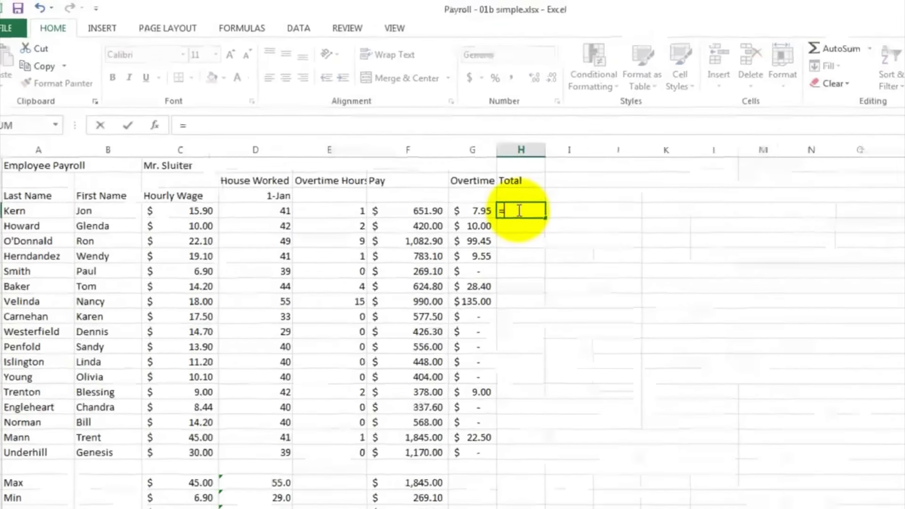
pyautogui.click(492, 355)
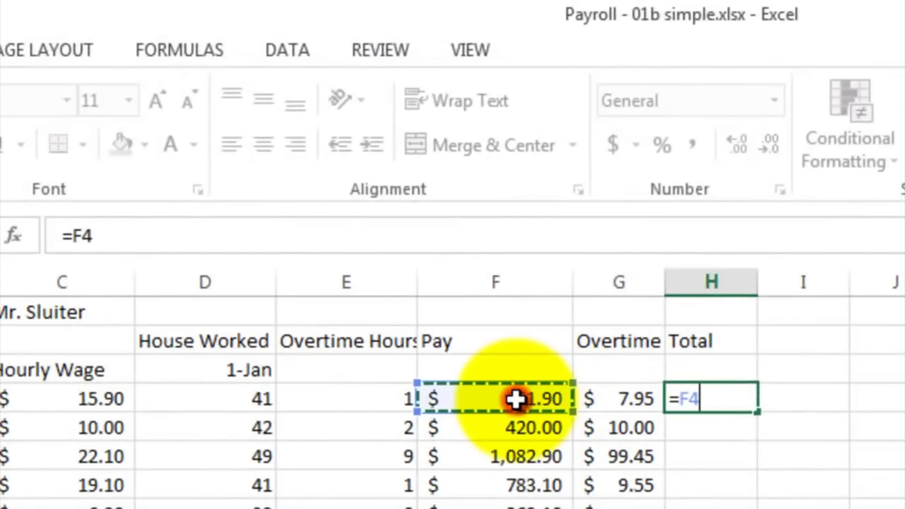
pyautogui.write('+')
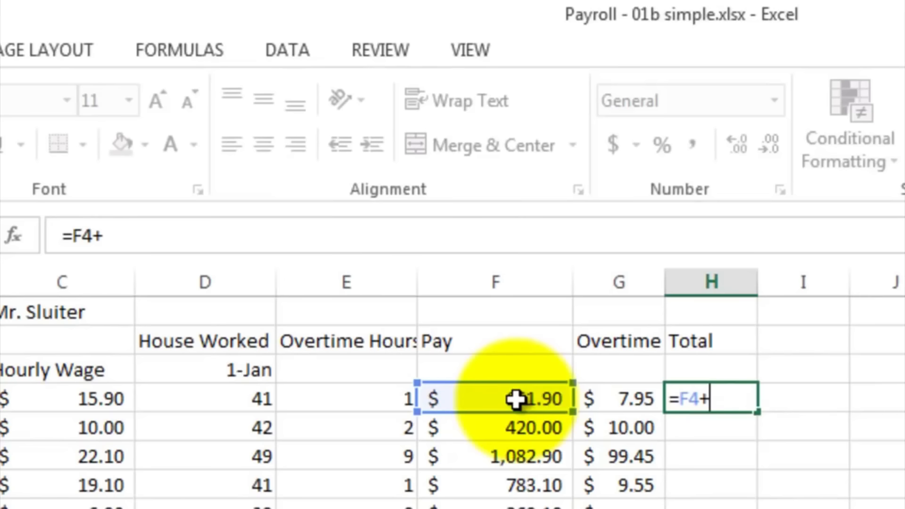
pyautogui.click(621, 400)
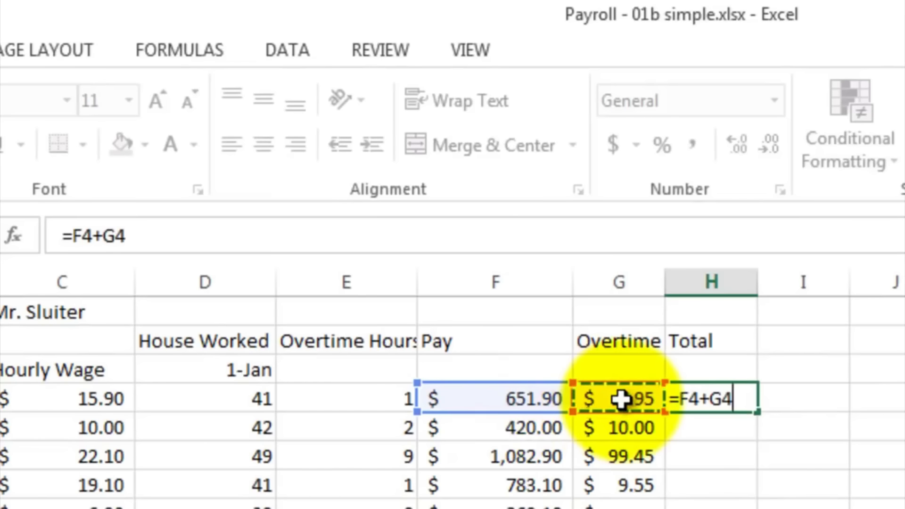
pyautogui.press('Return')
# Step: Copy the total formula from H4 down through H20 and widen column H to fit its amounts
pyautogui.click(712, 398)
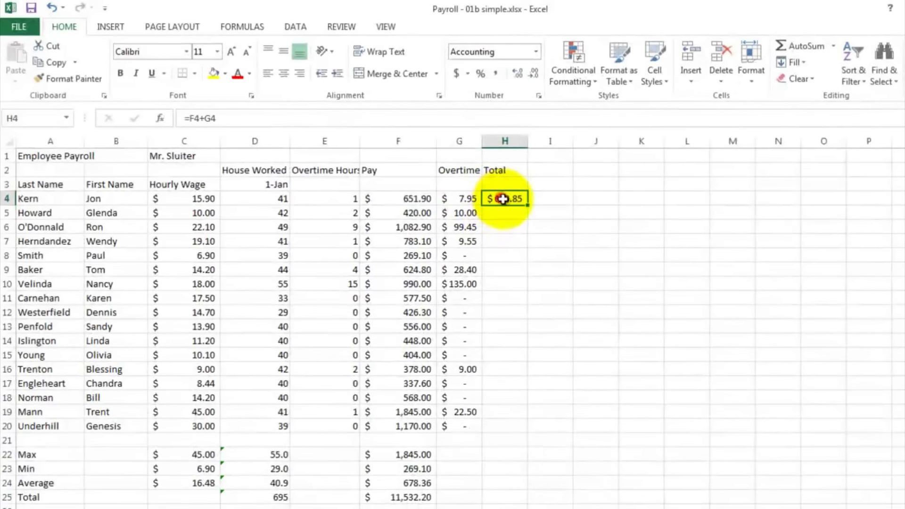
pyautogui.moveTo(528, 205)
pyautogui.mouseDown()
pyautogui.moveTo(521, 348)
pyautogui.moveTo(530, 429)
pyautogui.mouseUp()
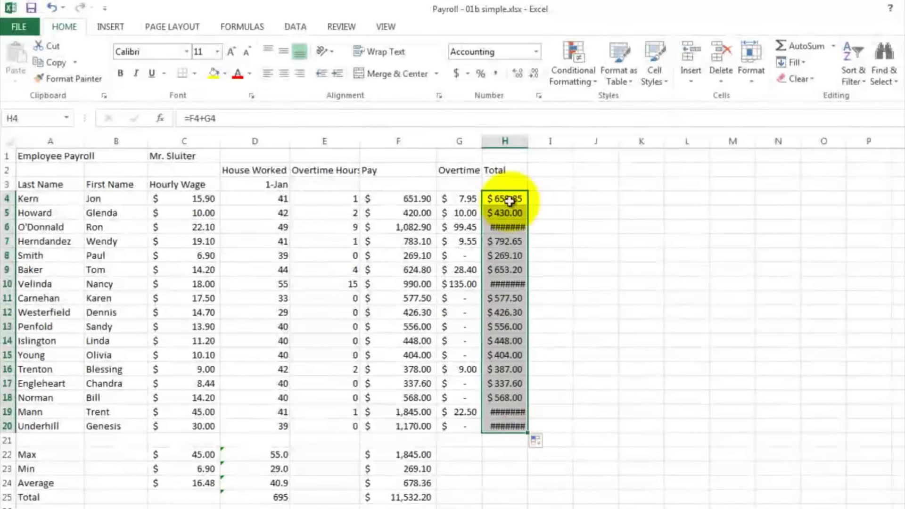
pyautogui.moveTo(527, 142); pyautogui.dragTo(541, 143)
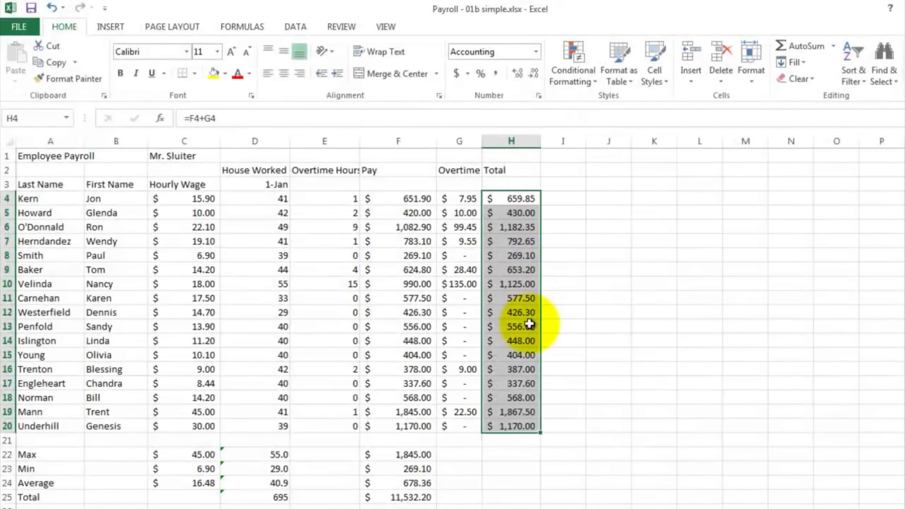
pyautogui.click(548, 324)
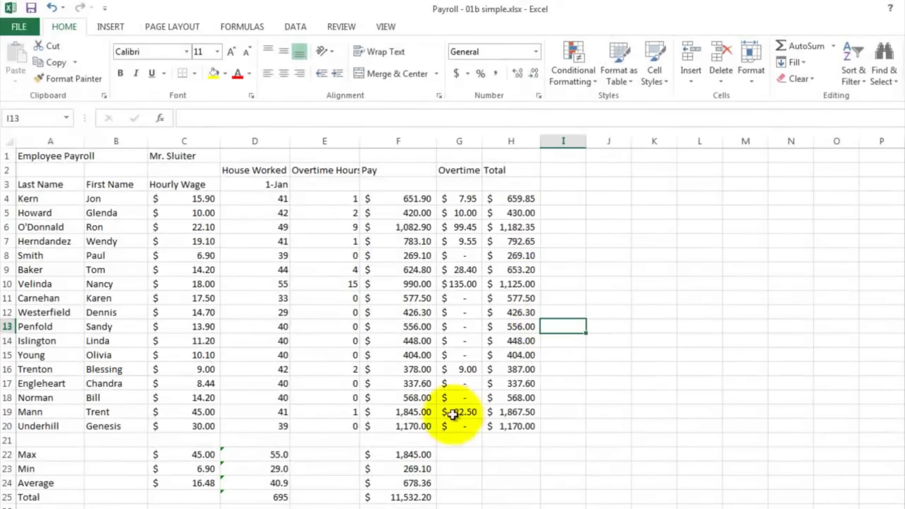
# Step: Copy the Max, Min, Average and Total formulas from F22:F25 across into columns G and H
pyautogui.click(407, 454)
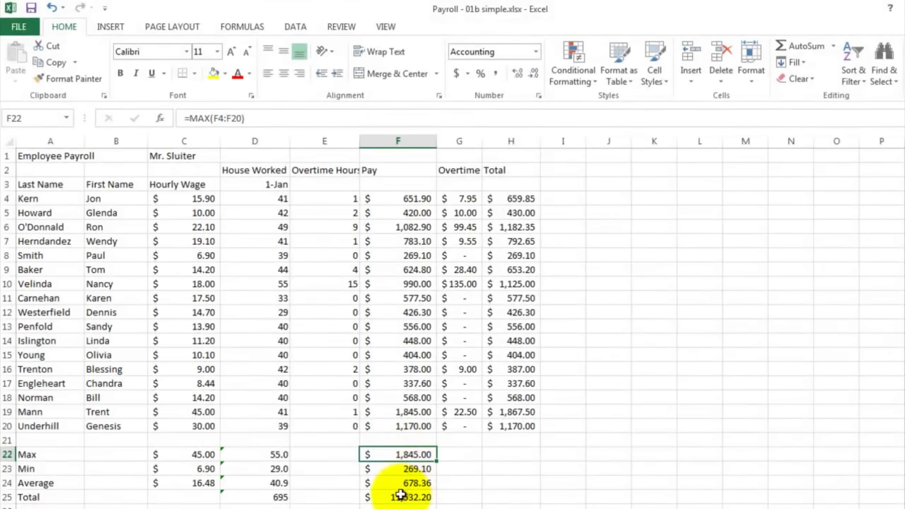
pyautogui.moveTo(408, 454); pyautogui.dragTo(513, 504)
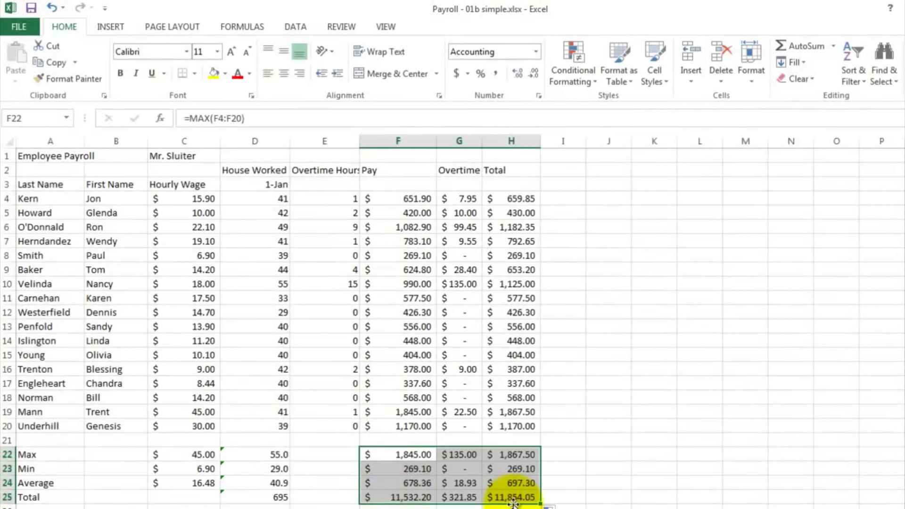
pyautogui.click(563, 451)
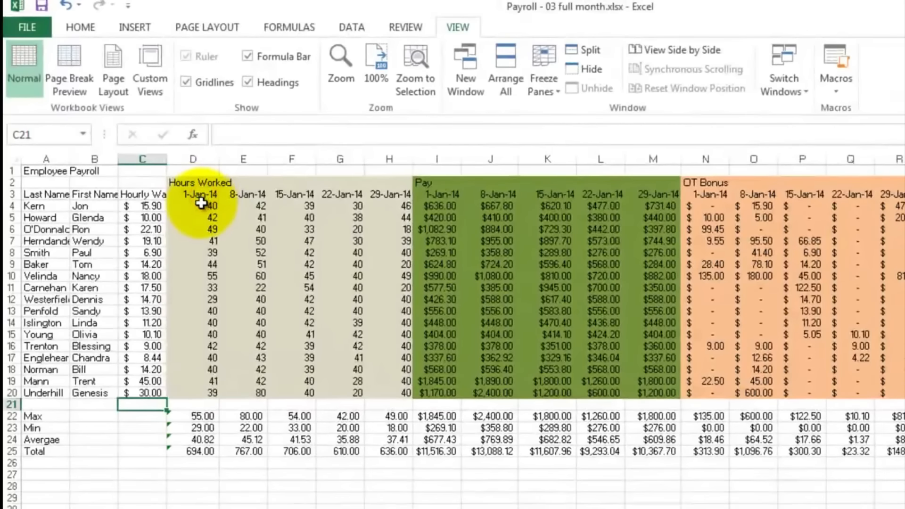
# Step: Review the weekly Hours Worked entries from 1-Jan-14 to 29-Jan-14 in the full-month workbook, and return to Payroll - 02b Overtime.xlsx
pyautogui.moveTo(203, 206); pyautogui.dragTo(194, 400)
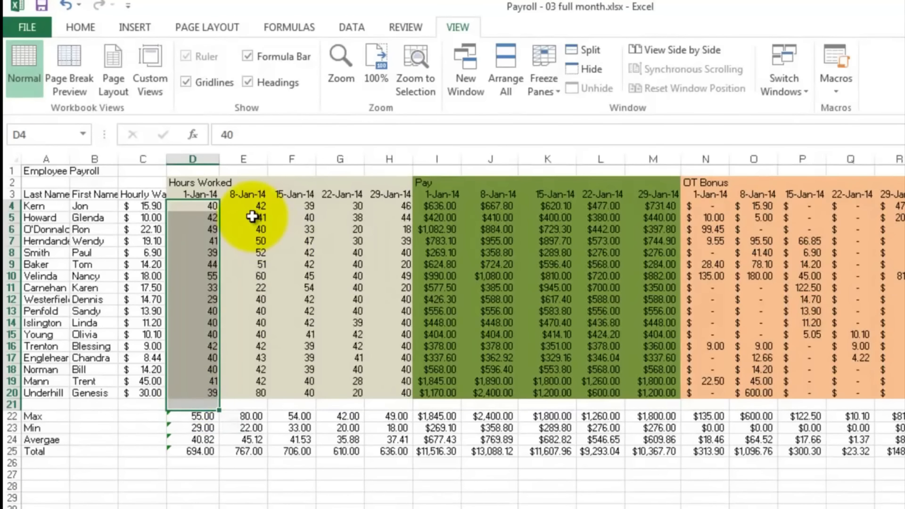
pyautogui.moveTo(251, 205); pyautogui.dragTo(389, 392)
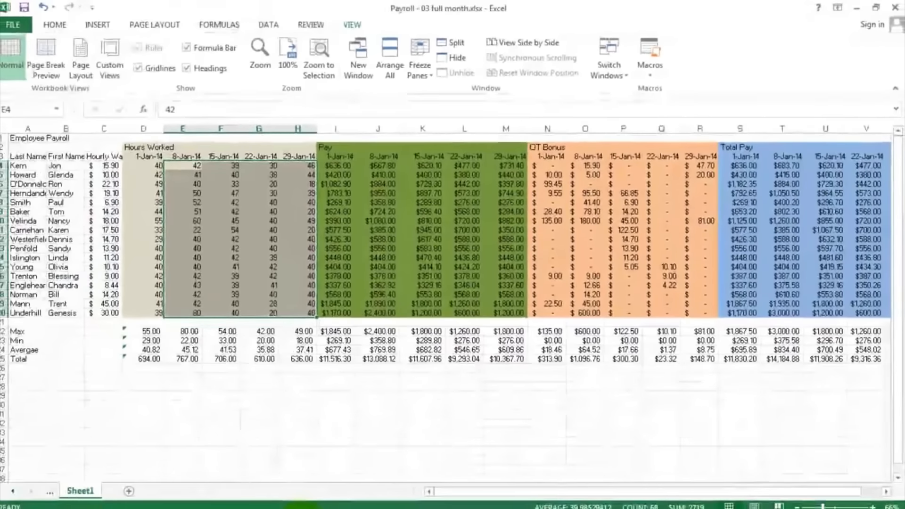
pyautogui.click(302, 508)
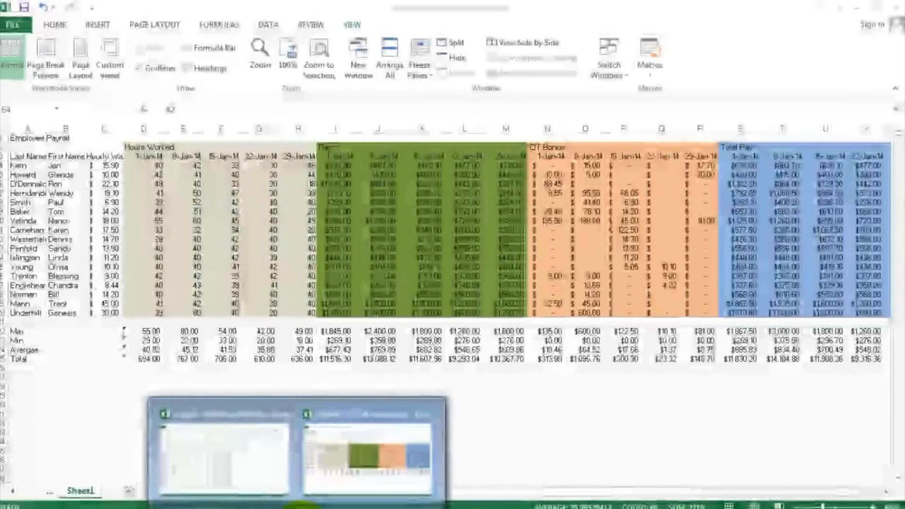
pyautogui.click(265, 468)
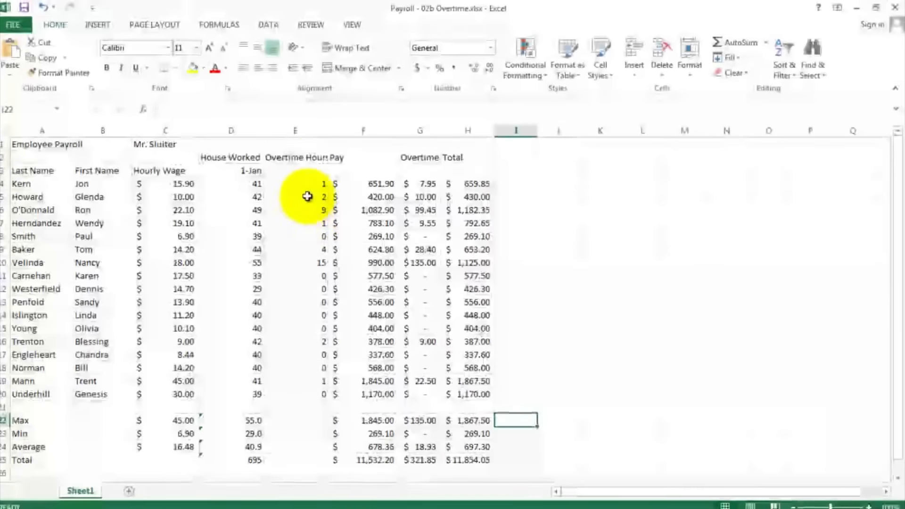
# Step: Insert five blank columns between the 1-Jan hours worked column and the Overtime Hours column
pyautogui.click(304, 130)
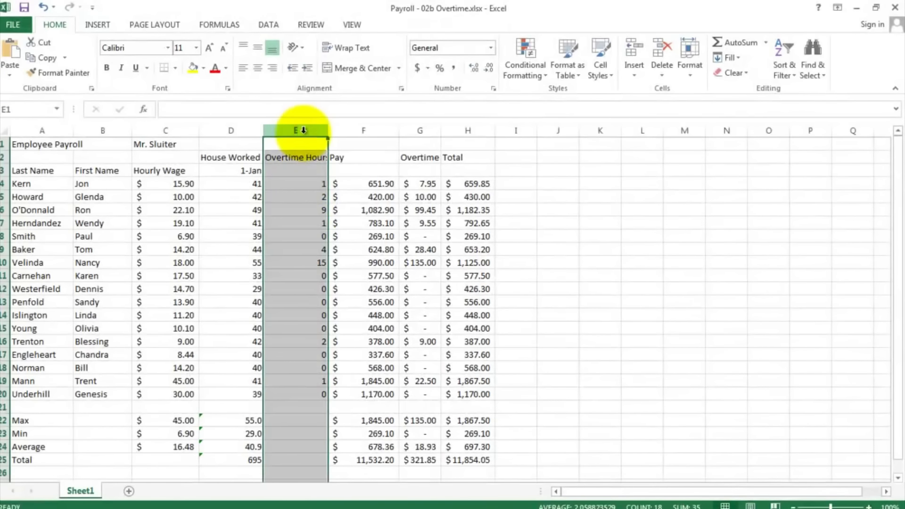
pyautogui.rightClick(303, 130)
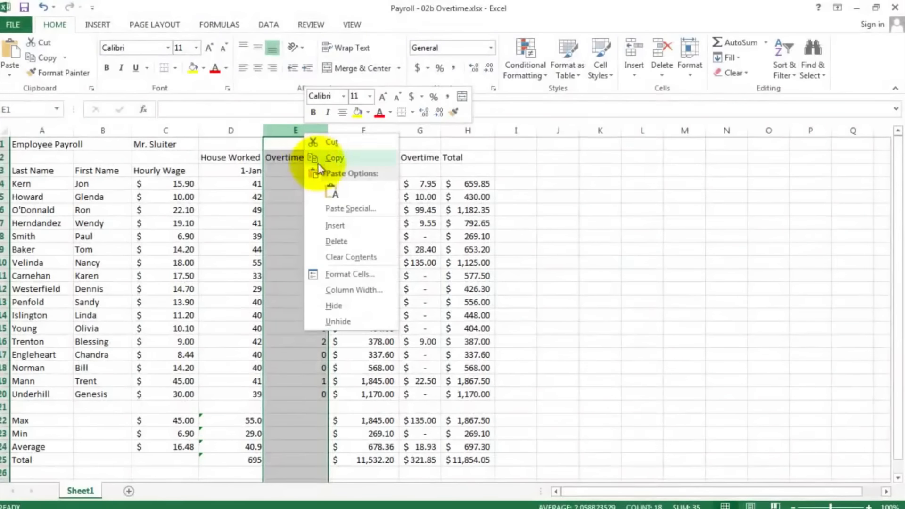
pyautogui.click(333, 225)
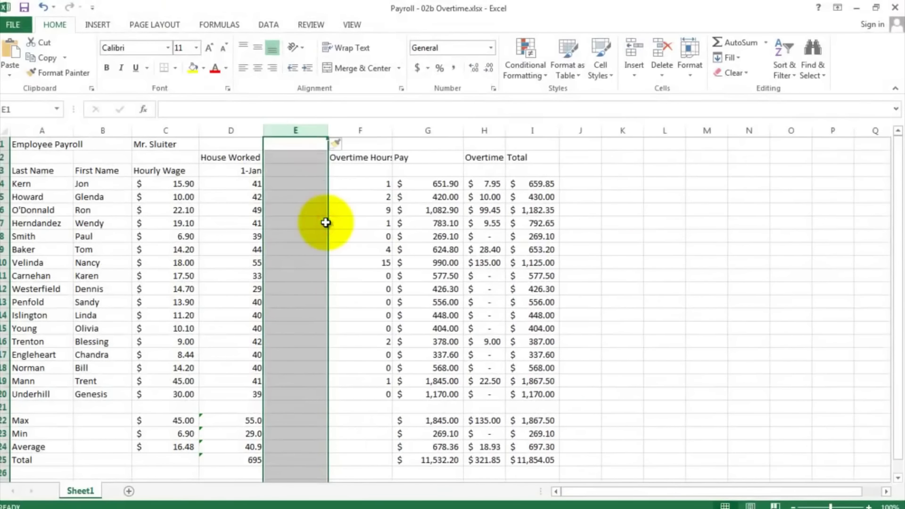
pyautogui.rightClick(293, 132)
pyautogui.click(313, 224)
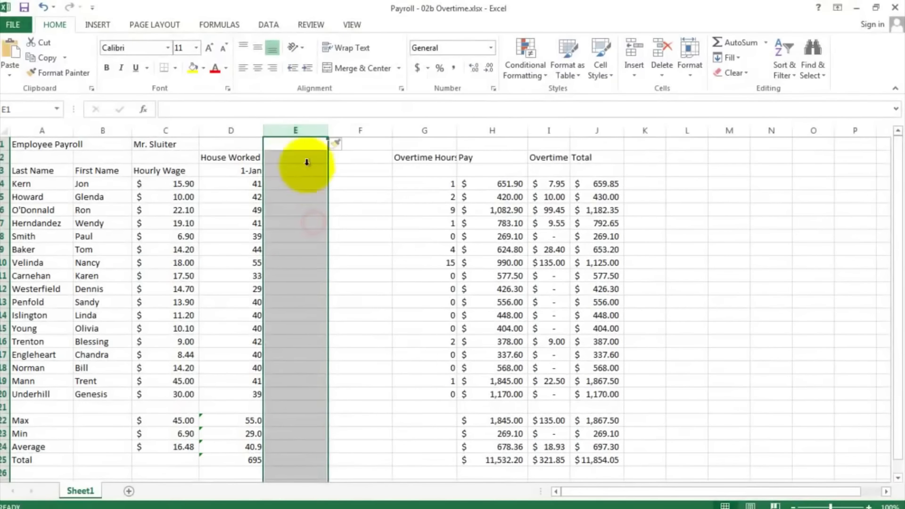
pyautogui.rightClick(298, 131)
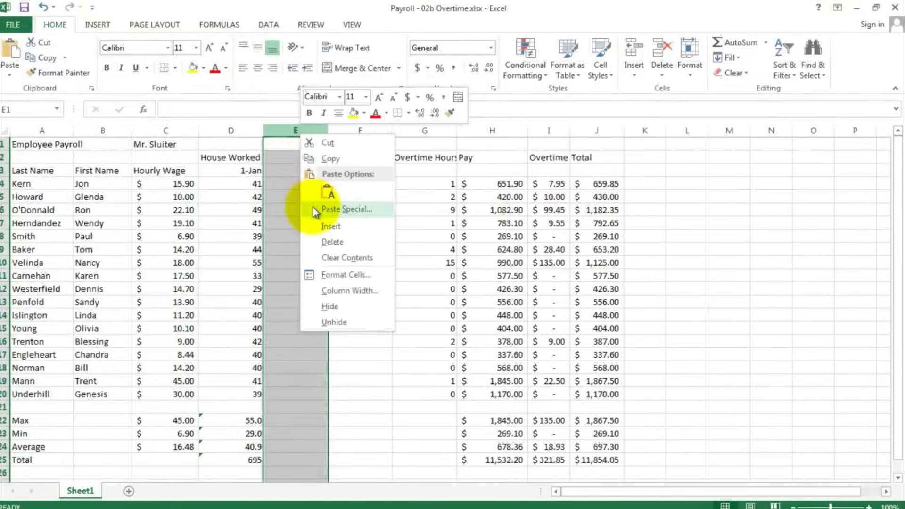
pyautogui.click(317, 226)
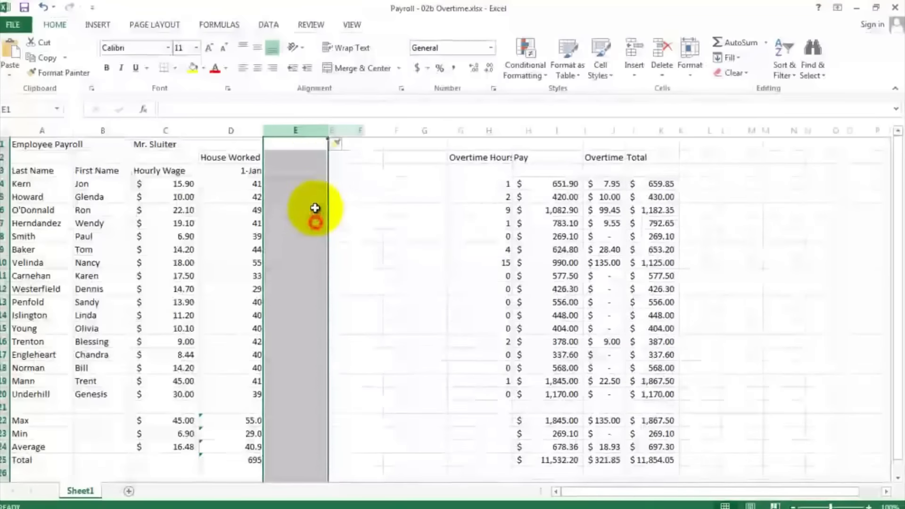
pyautogui.rightClick(311, 138)
pyautogui.click(323, 222)
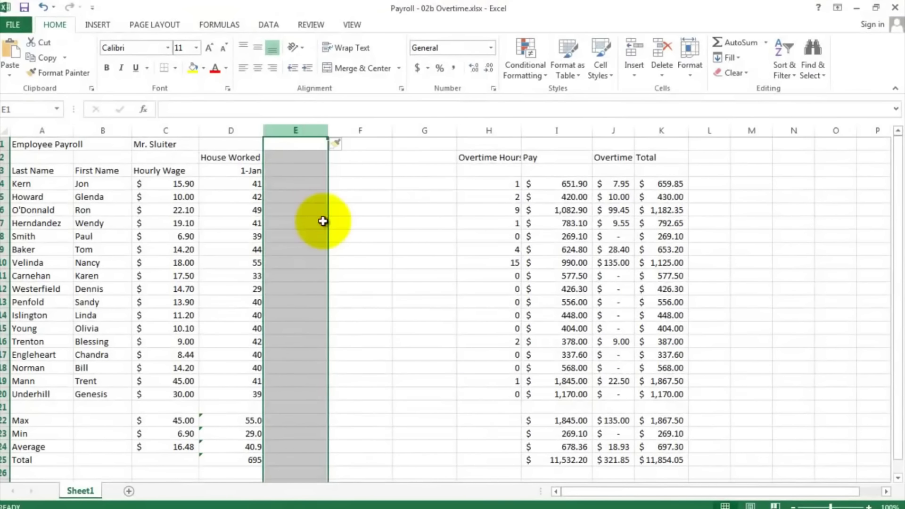
pyautogui.rightClick(302, 131)
pyautogui.click(325, 222)
# Step: Enter =D3+7 in E3 and fill it across to H3 to create the remaining weekly date headings
pyautogui.click(244, 170)
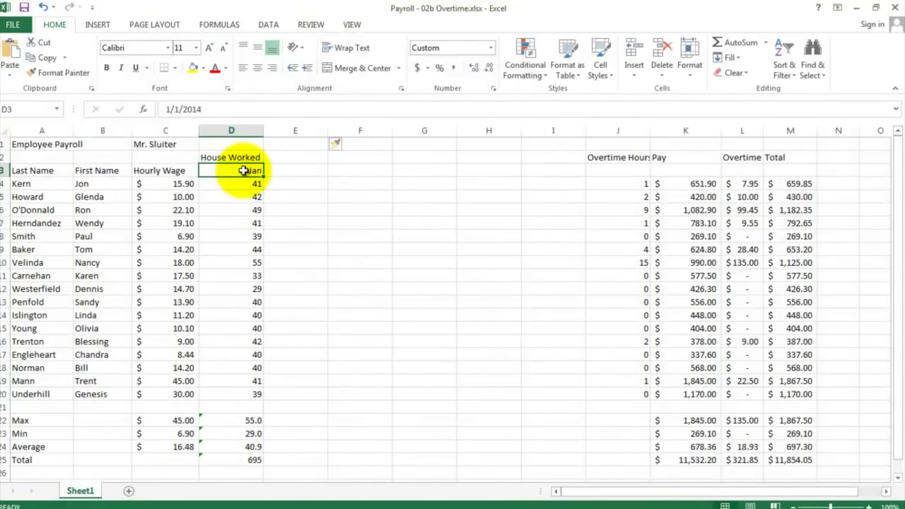
pyautogui.click(283, 170)
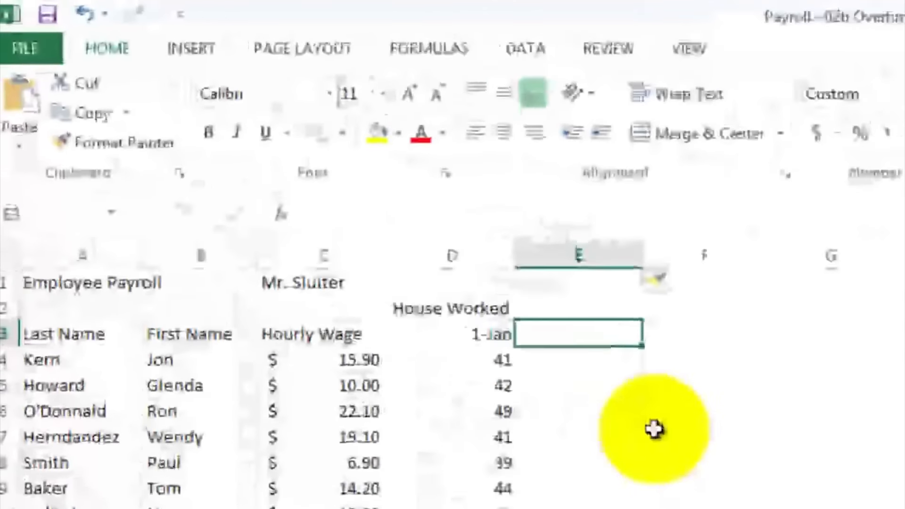
pyautogui.write('=')
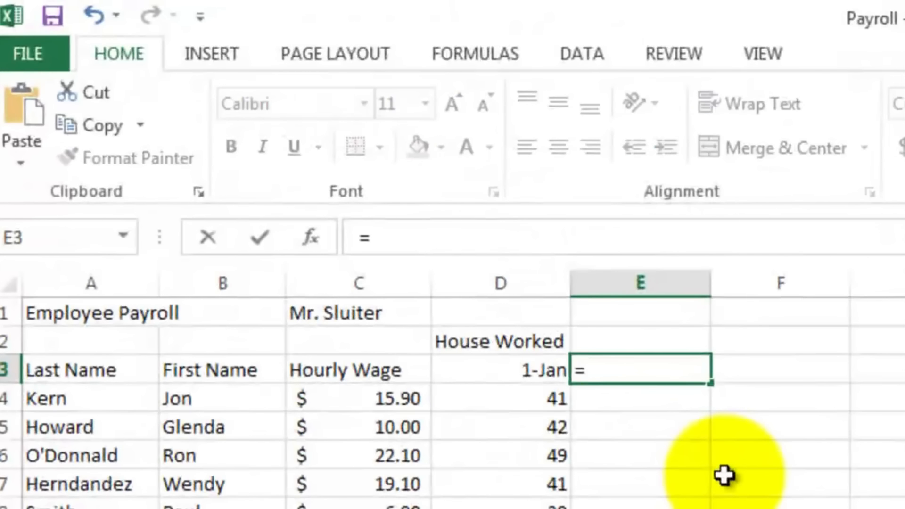
pyautogui.click(517, 368)
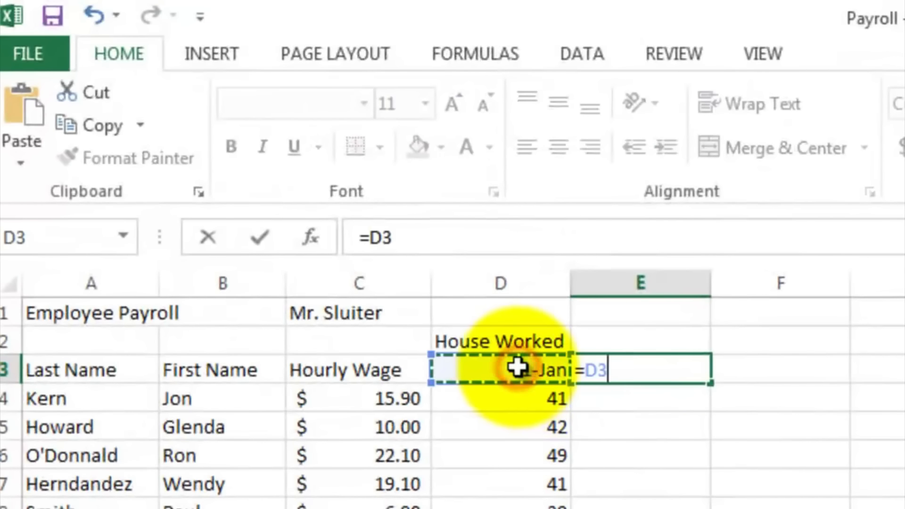
pyautogui.write('+7')
pyautogui.press('Return')
pyautogui.click(641, 370)
pyautogui.moveTo(711, 383); pyautogui.dragTo(672, 365)
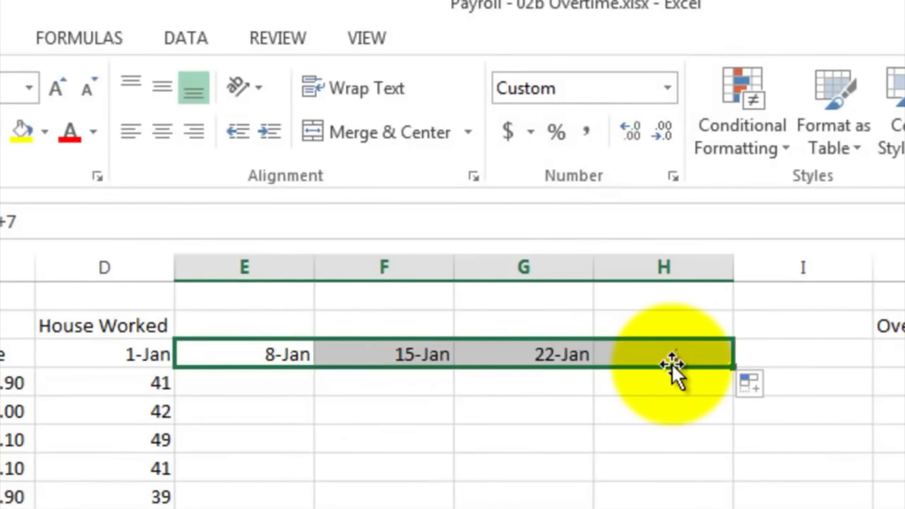
pyautogui.click(384, 382)
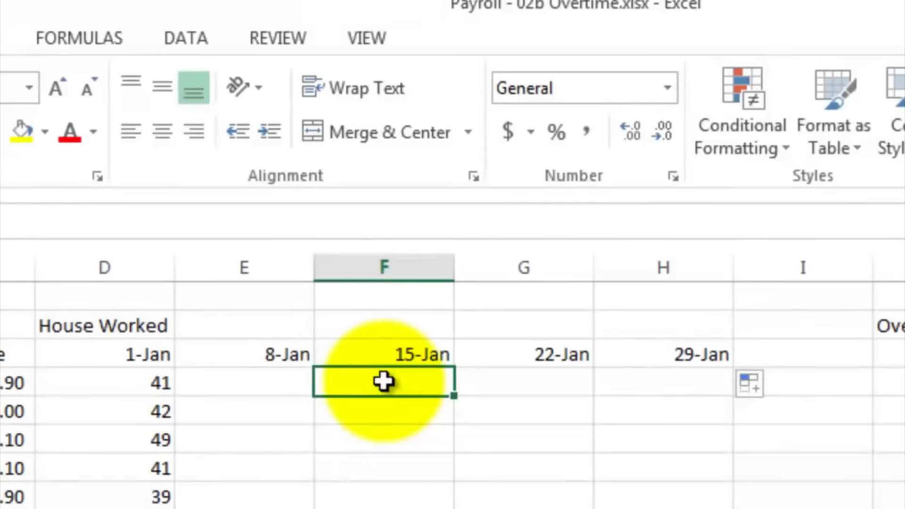
# Step: Enter 40, 38, 45 and 30 in E4:H4 as the first employee's weekly hours from 8-Jan to 29-Jan
pyautogui.click(275, 378)
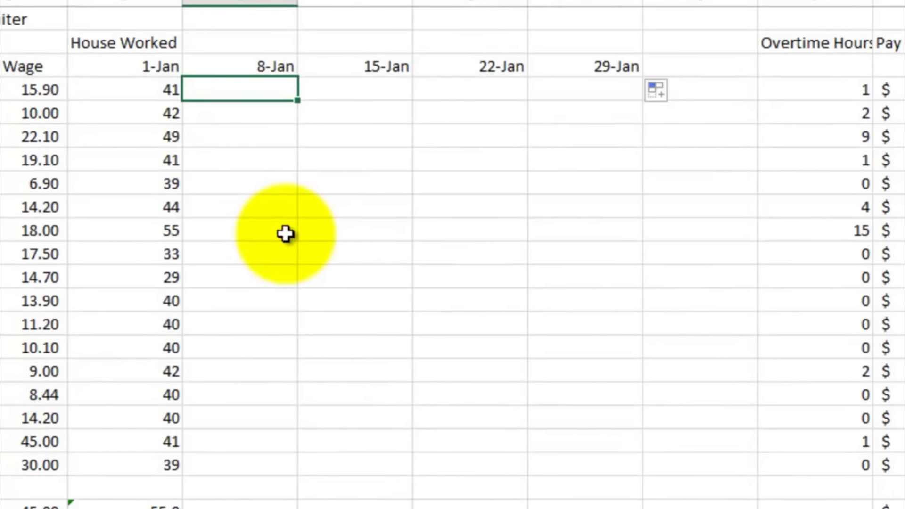
pyautogui.write('40')
pyautogui.press('Tab')
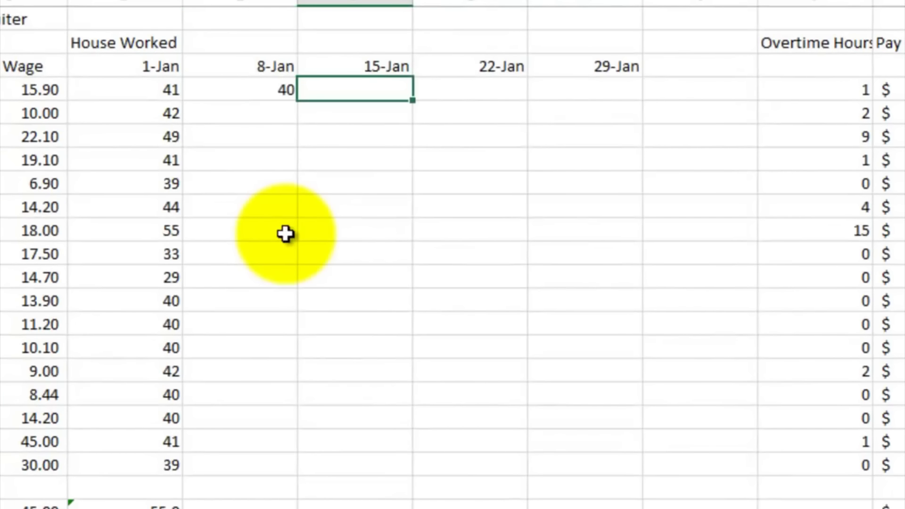
pyautogui.write('38')
pyautogui.press('Tab')
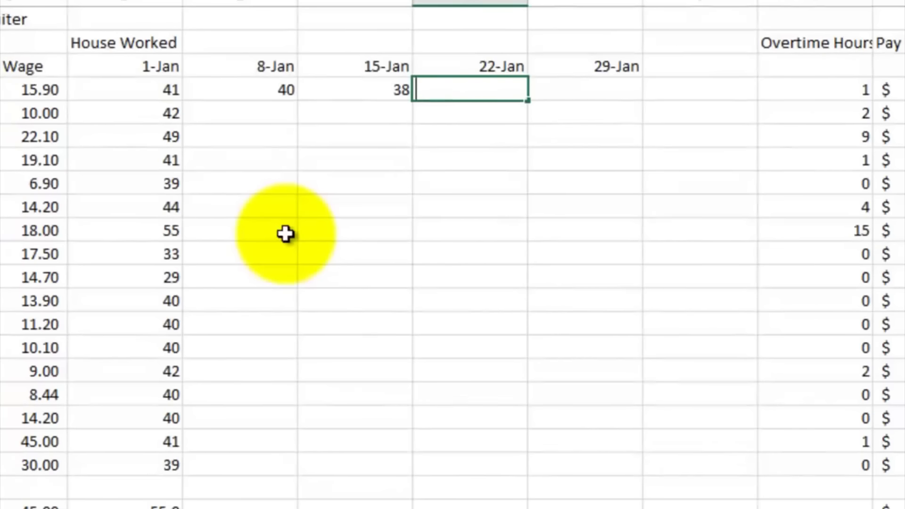
pyautogui.write('45')
pyautogui.press('Tab')
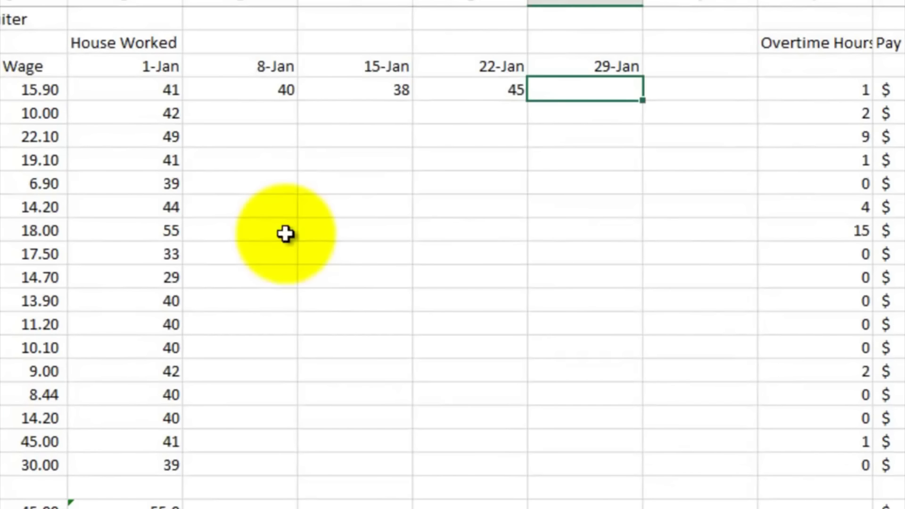
pyautogui.write('30')
pyautogui.press('Return')
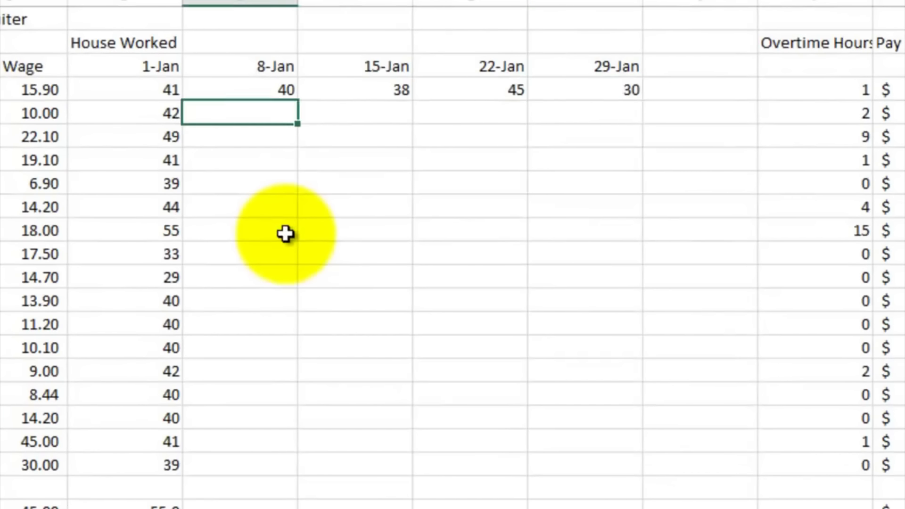
pyautogui.press('Left')
pyautogui.press('Right')
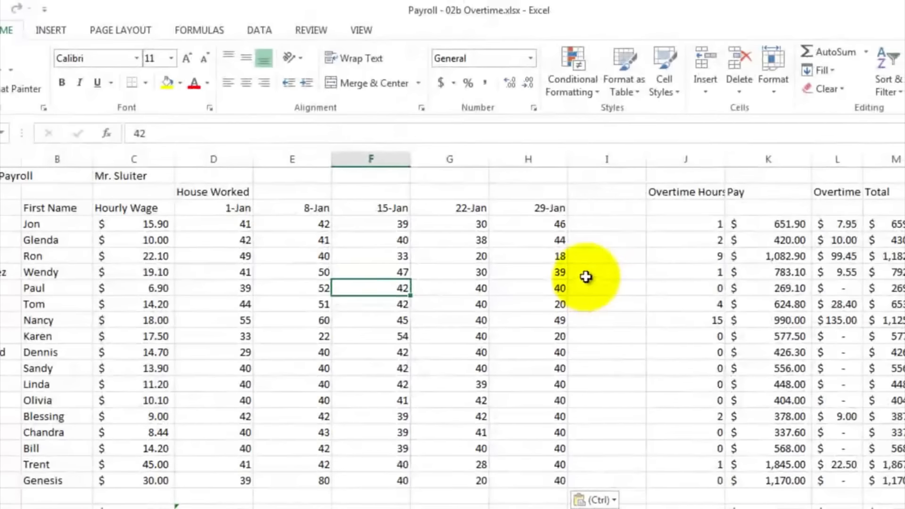
# Step: Delete the surplus blank column I between the 29-Jan hours and the Overtime Hours column
pyautogui.click(593, 157)
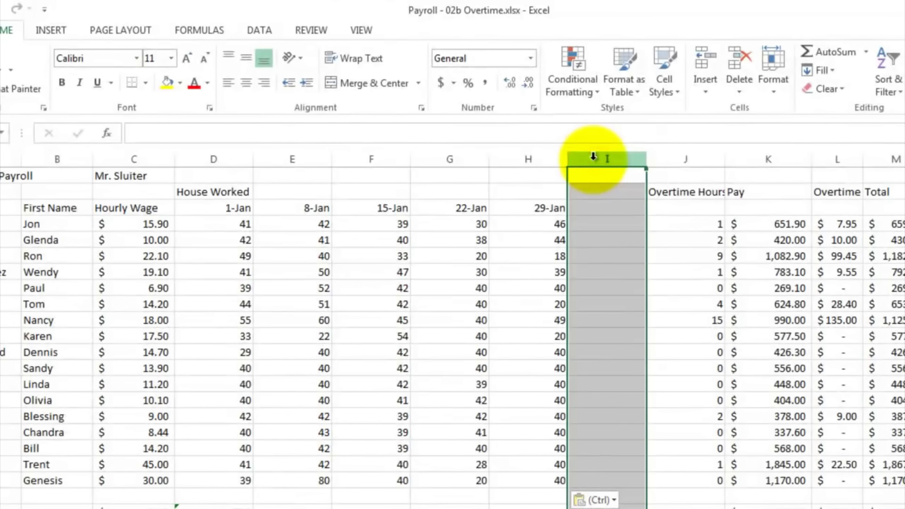
pyautogui.rightClick(594, 157)
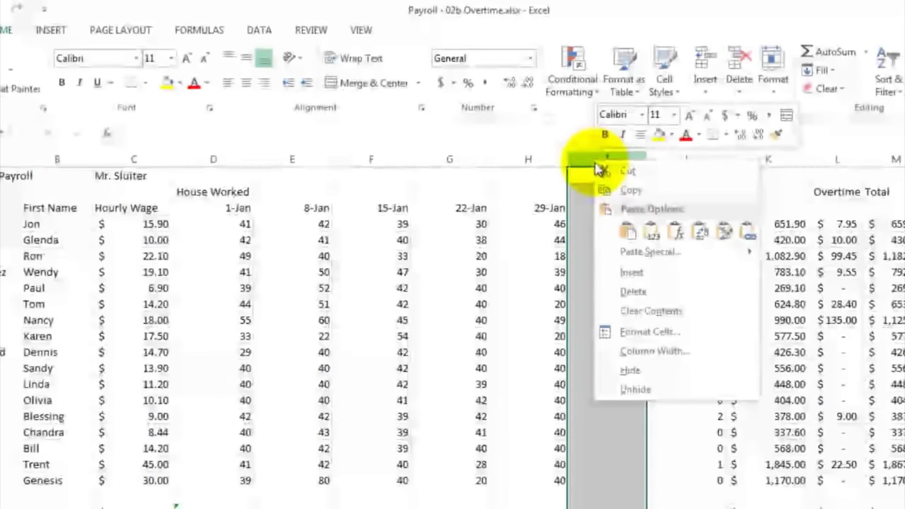
pyautogui.click(631, 291)
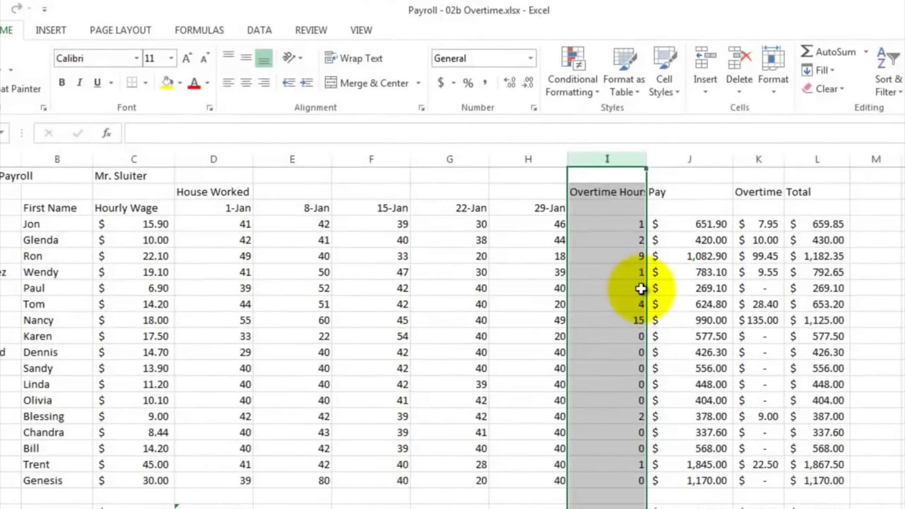
# Step: Enter the date Jan 1 in I3 beneath the Overtime Hours heading
pyautogui.click(601, 210)
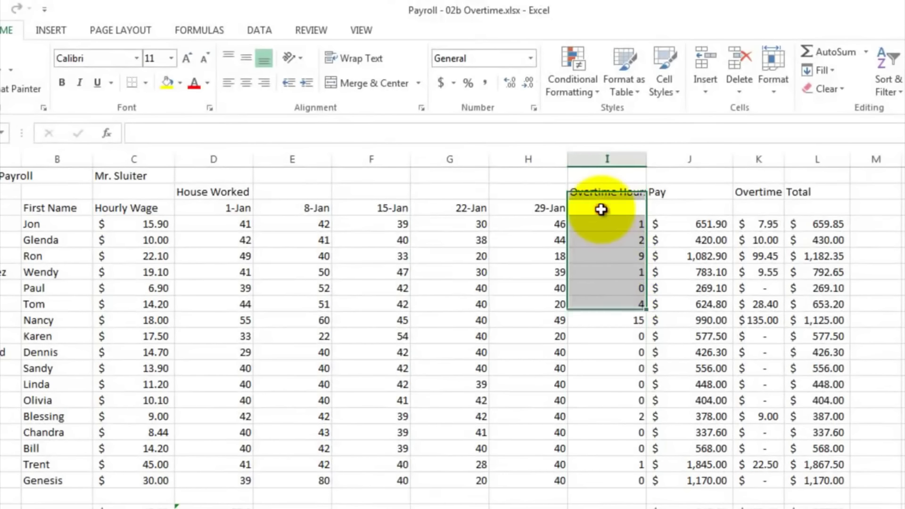
pyautogui.write('Jan')
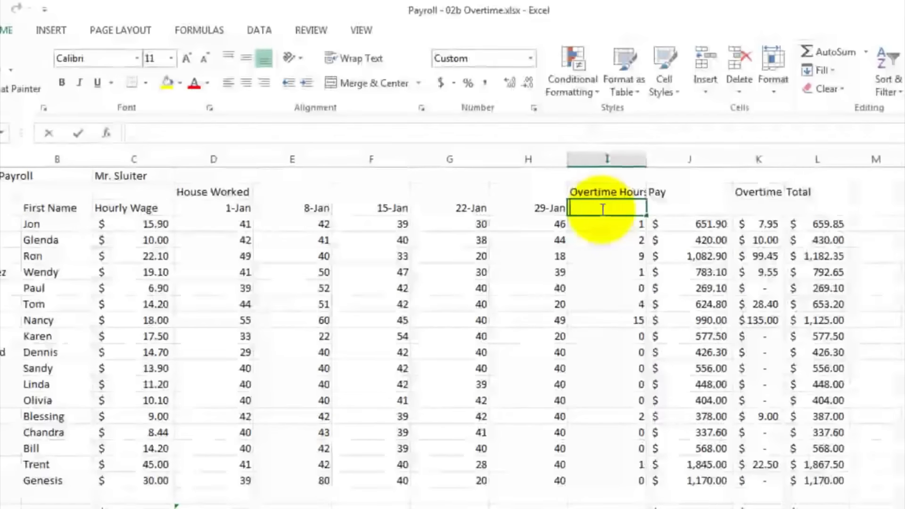
pyautogui.write(' 1')
pyautogui.press('Return')
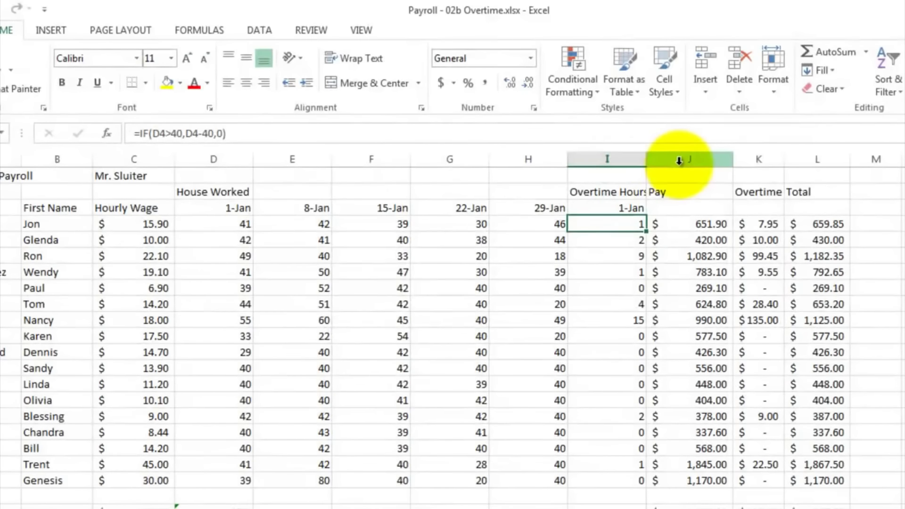
# Step: Insert four blank columns at J:M, between the 1-Jan overtime hours and the Pay column
pyautogui.moveTo(679, 160)
pyautogui.mouseDown()
pyautogui.moveTo(795, 169)
pyautogui.moveTo(864, 161)
pyautogui.mouseUp()
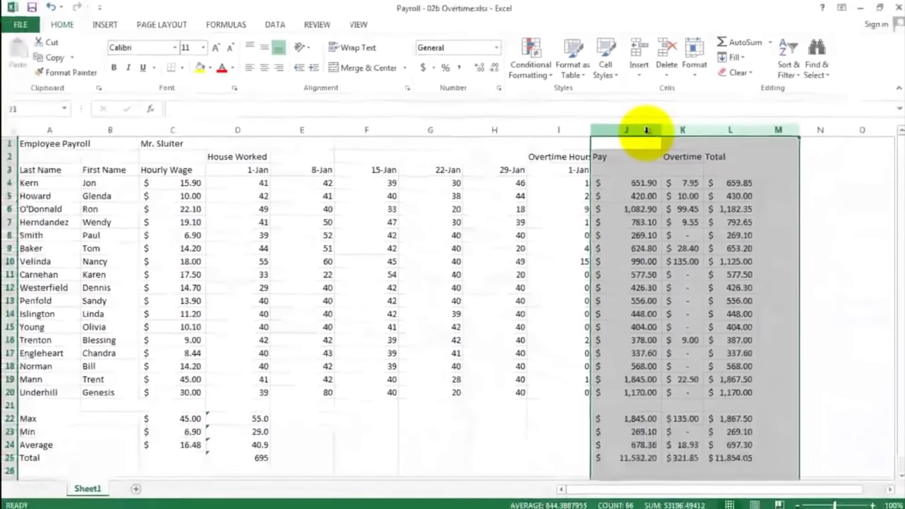
pyautogui.rightClick(714, 160)
pyautogui.click(683, 226)
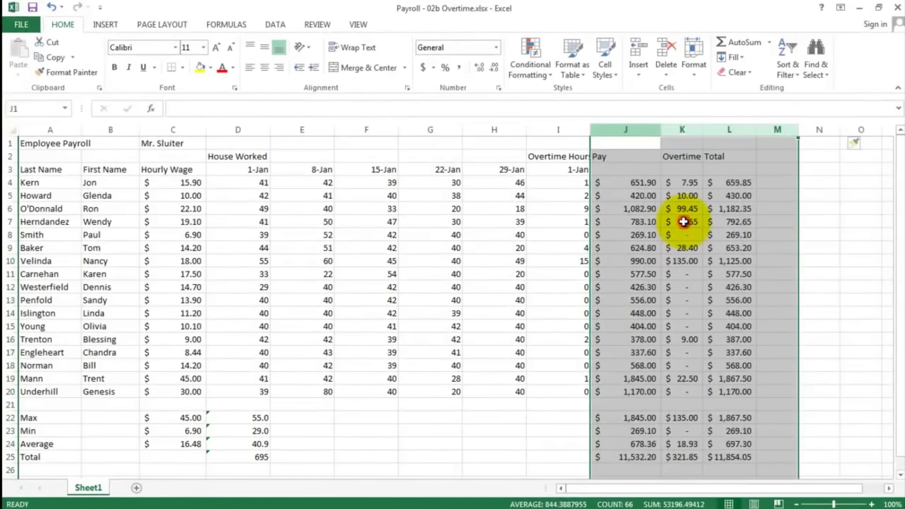
# Step: Enter =I3+7 in J3 and fill it across to M3 to date the remaining overtime weeks
pyautogui.click(621, 172)
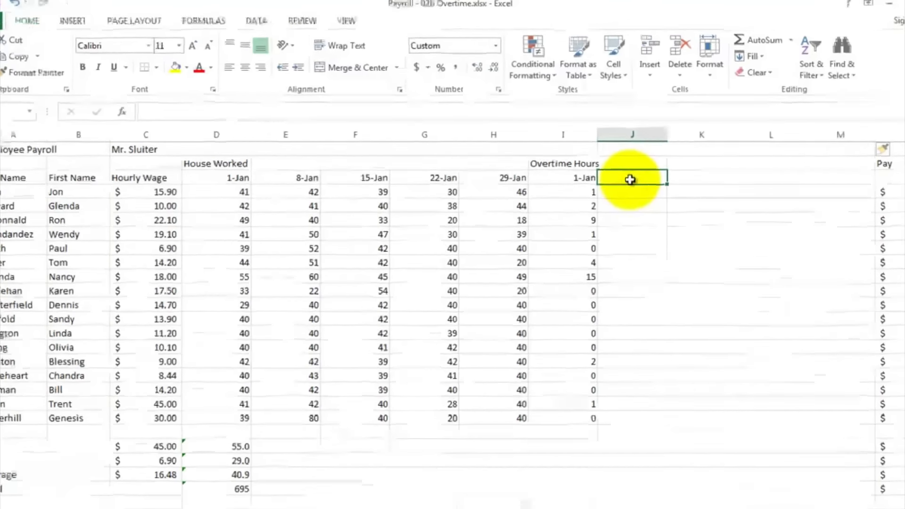
pyautogui.write('=')
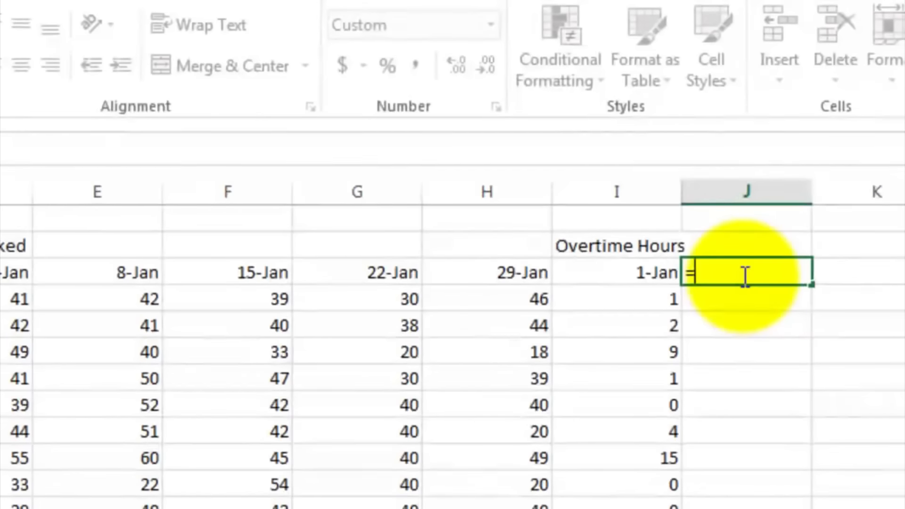
pyautogui.click(618, 271)
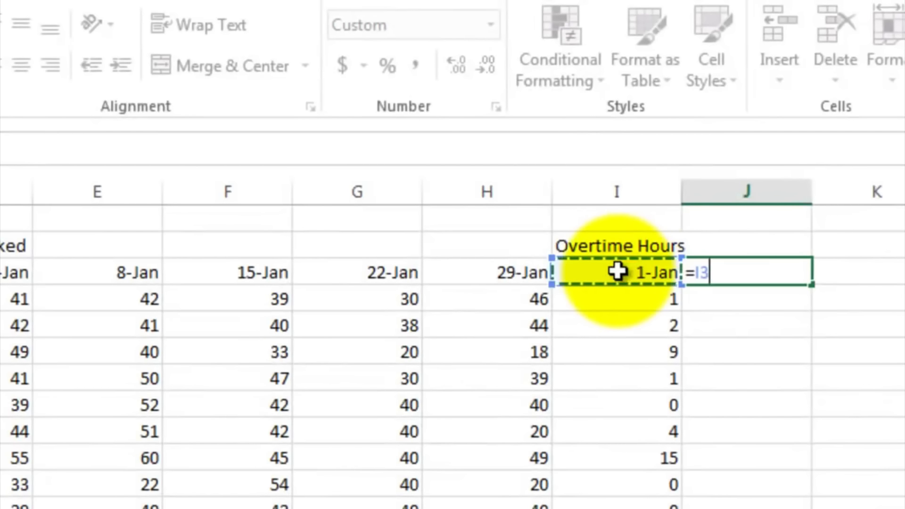
pyautogui.write('+7')
pyautogui.press('Return')
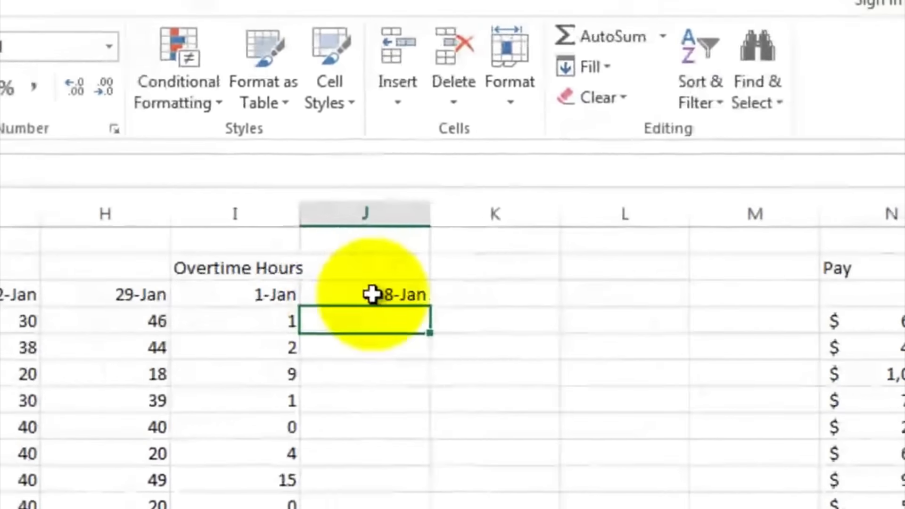
pyautogui.click(634, 278)
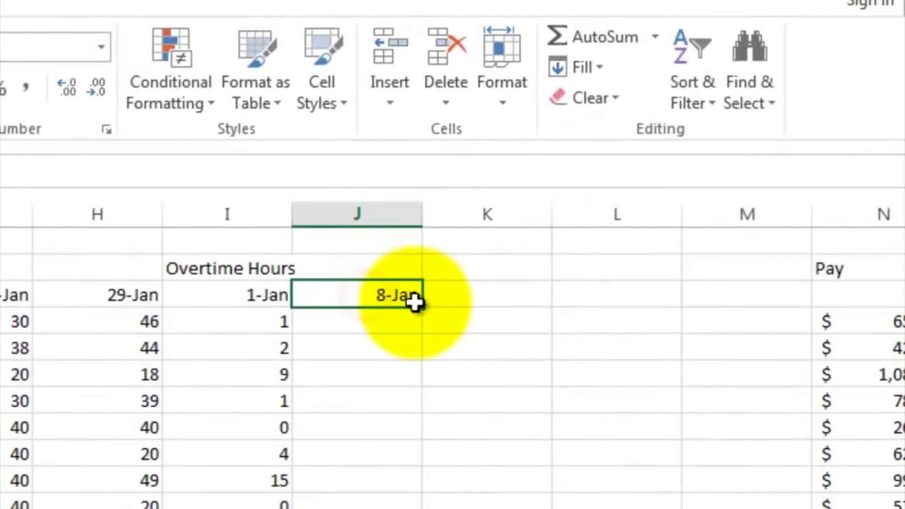
pyautogui.moveTo(423, 305); pyautogui.dragTo(748, 298)
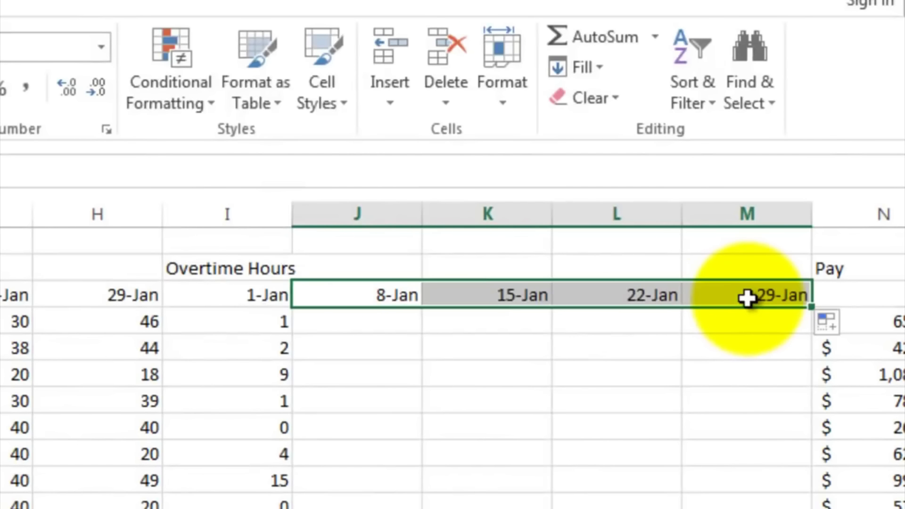
pyautogui.click(637, 329)
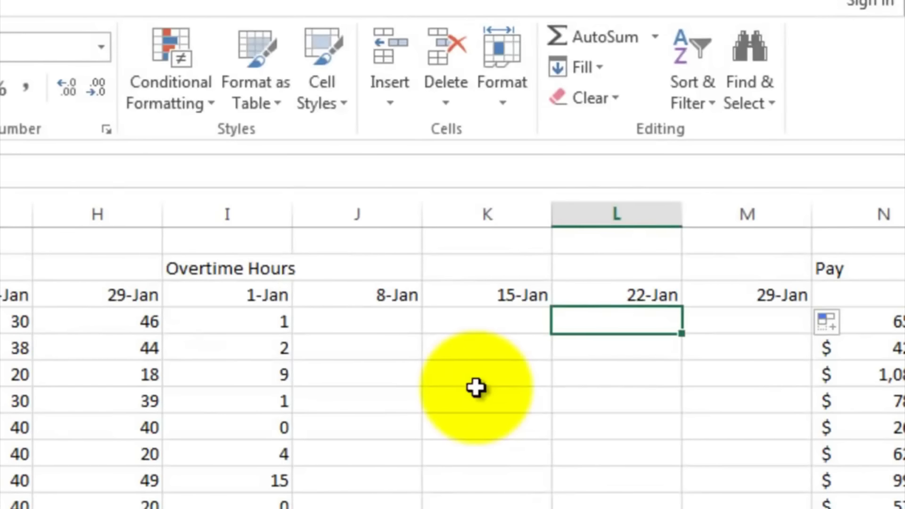
# Step: Copy the 1-Jan overtime formulas in I4:I20 and paste them into the 8-Jan overtime column starting at J4
pyautogui.click(241, 319)
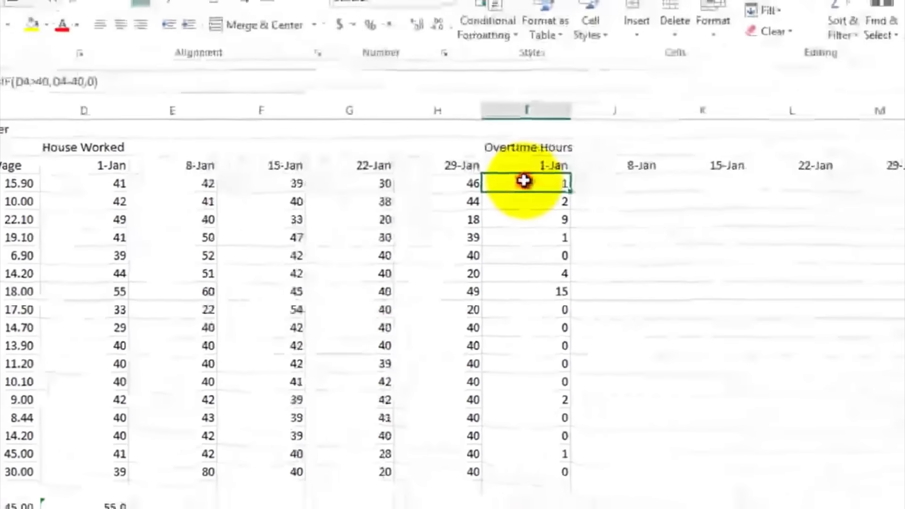
pyautogui.moveTo(831, 158); pyautogui.dragTo(845, 389)
pyautogui.moveTo(499, 375); pyautogui.dragTo(507, 468)
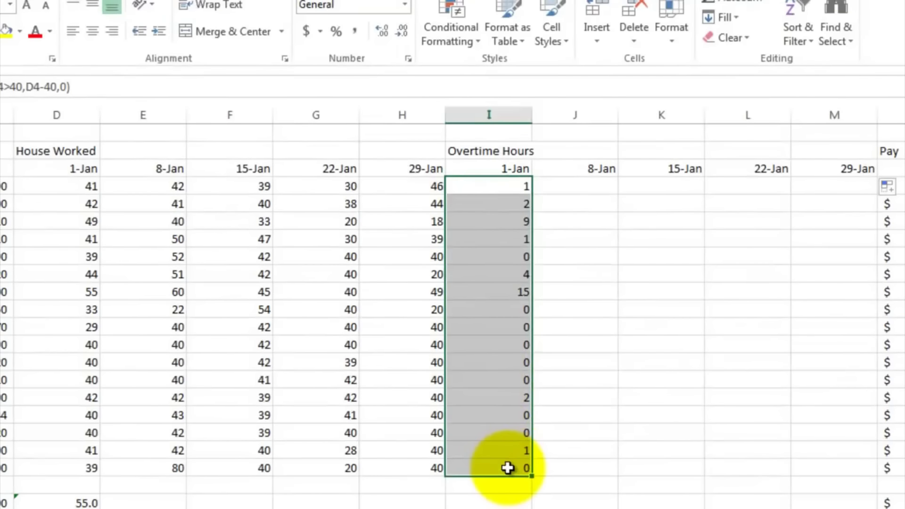
pyautogui.rightClick(494, 247)
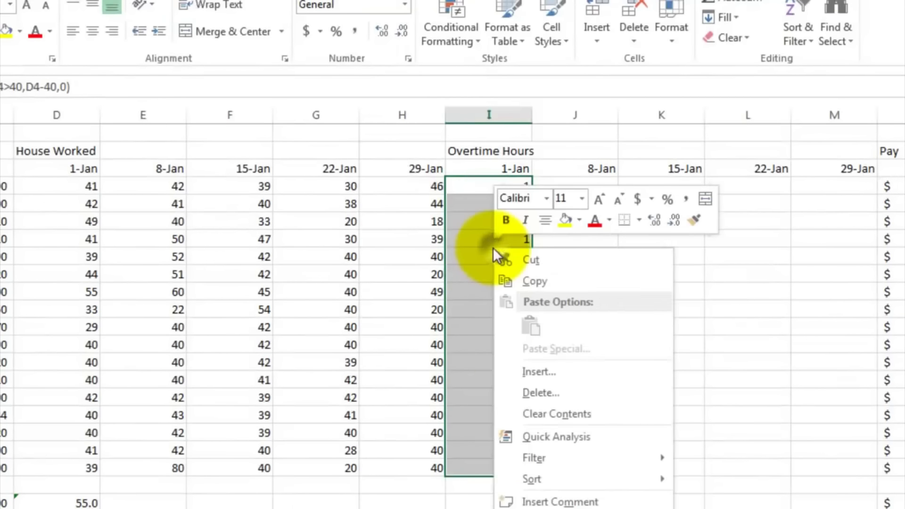
pyautogui.click(519, 279)
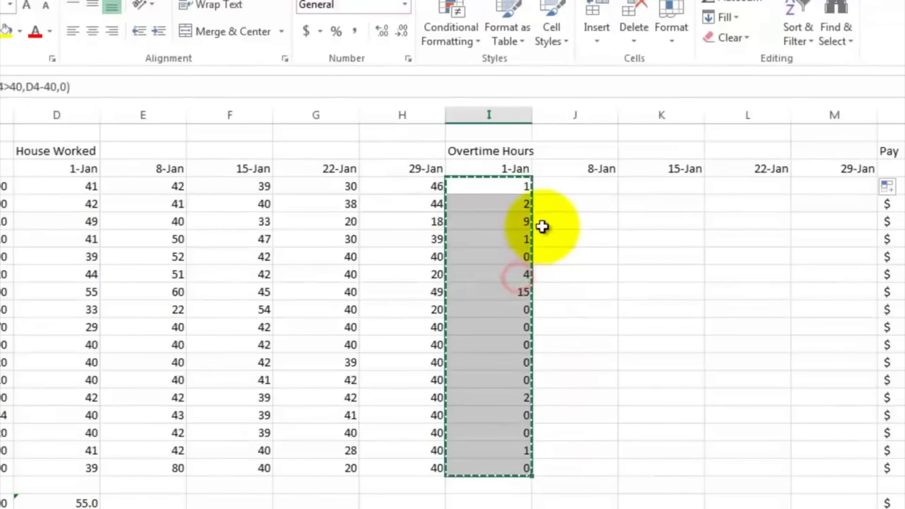
pyautogui.click(555, 186)
pyautogui.rightClick(555, 186)
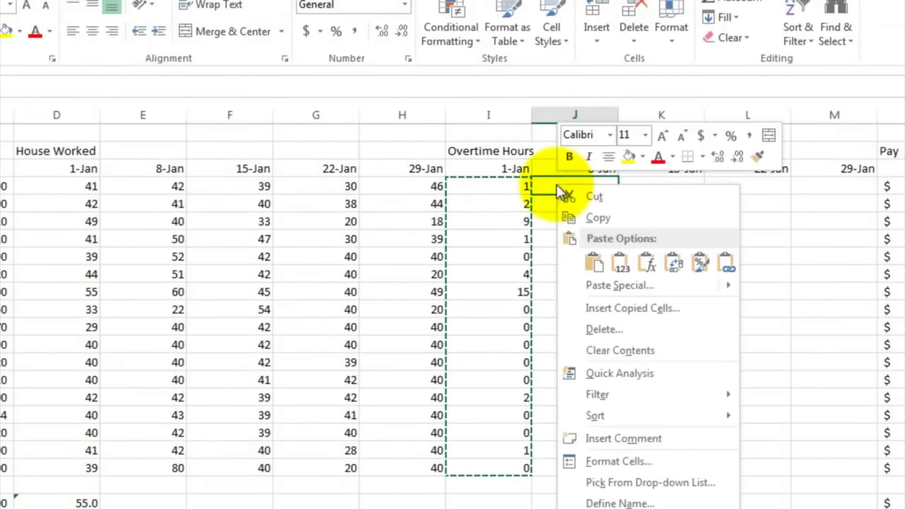
pyautogui.click(598, 265)
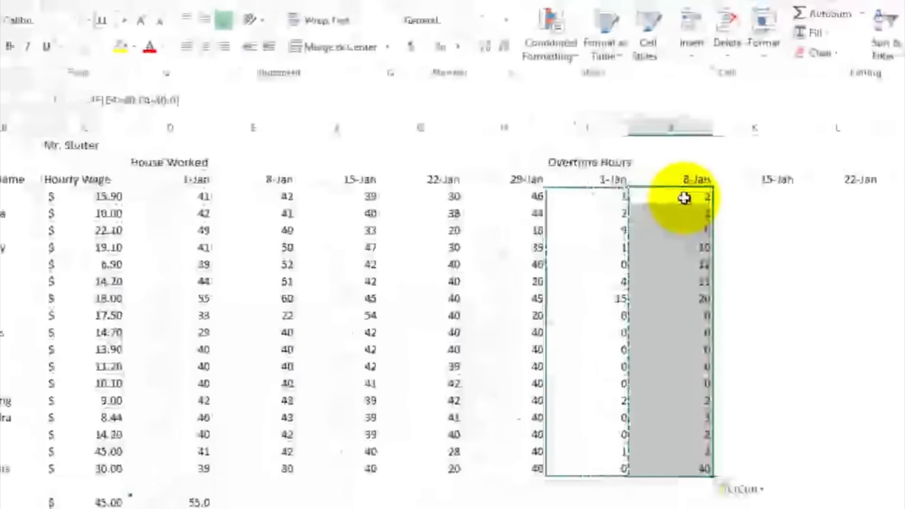
# Step: Inspect the overtime formulas in J4 and I4 to compare which hours-worked cells each one references
pyautogui.click(589, 189)
pyautogui.doubleClick(780, 207)
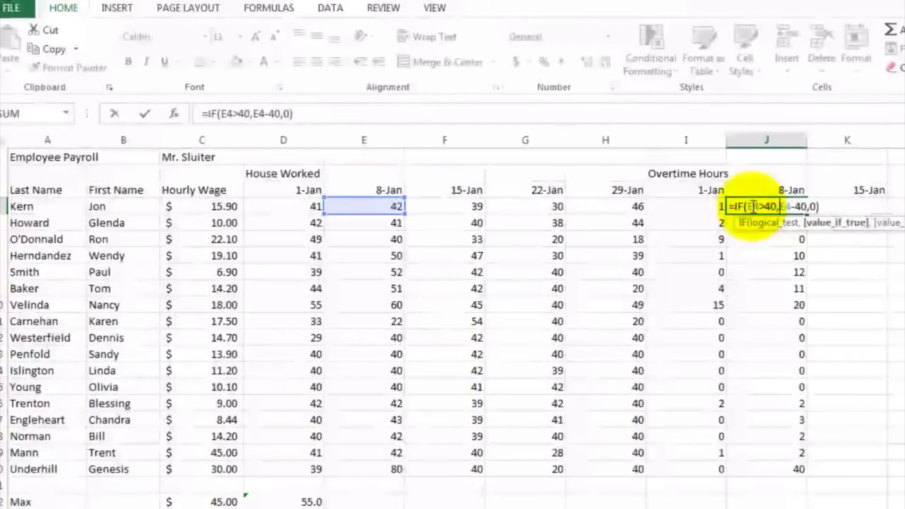
pyautogui.hotkey('ctrl', 'Return')
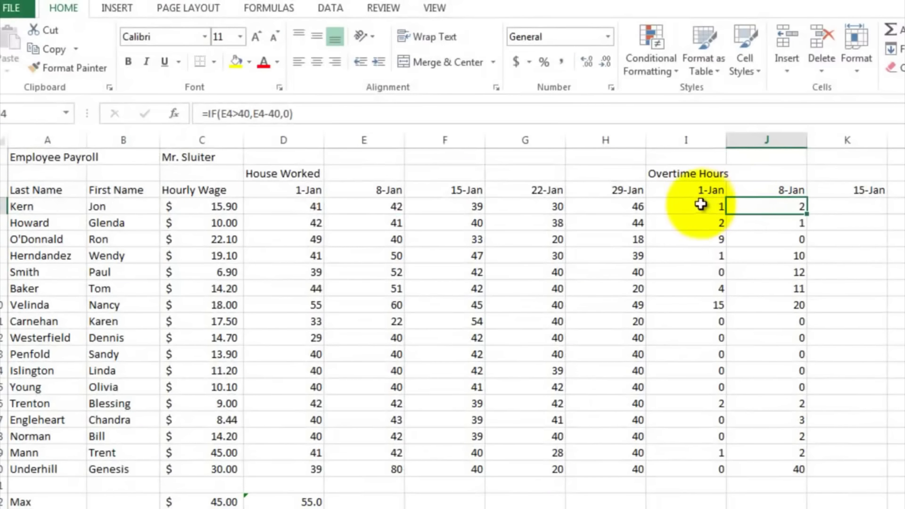
pyautogui.doubleClick(700, 205)
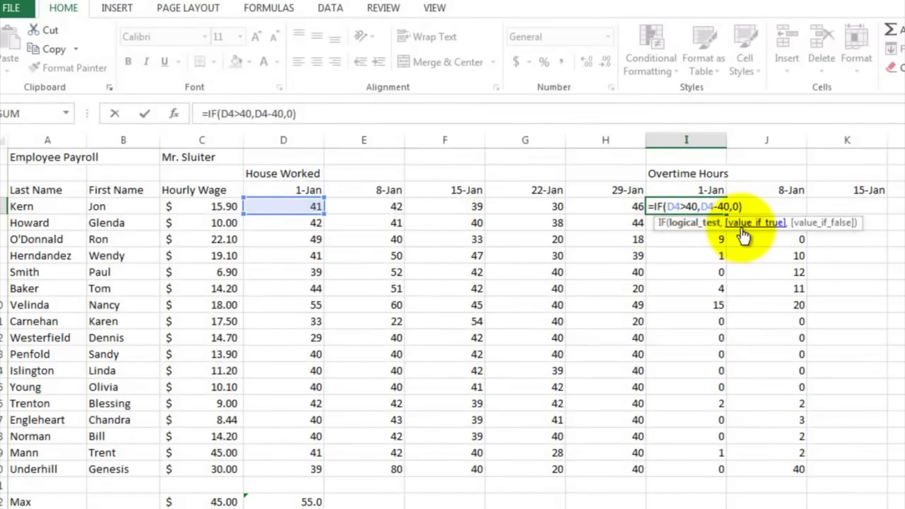
pyautogui.press('Escape')
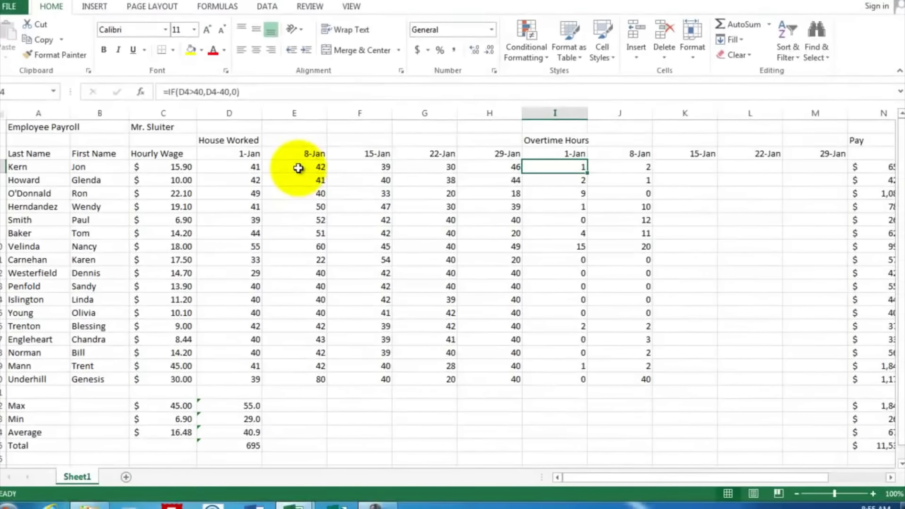
# Step: Paste the I4:I20 overtime formulas once more over the 8-Jan overtime cells J4:J20
pyautogui.hotkey('ctrl', 'shift', 'Down')
pyautogui.hotkey('ctrl', 'c')
pyautogui.click(620, 170)
pyautogui.hotkey('ctrl', 'v')
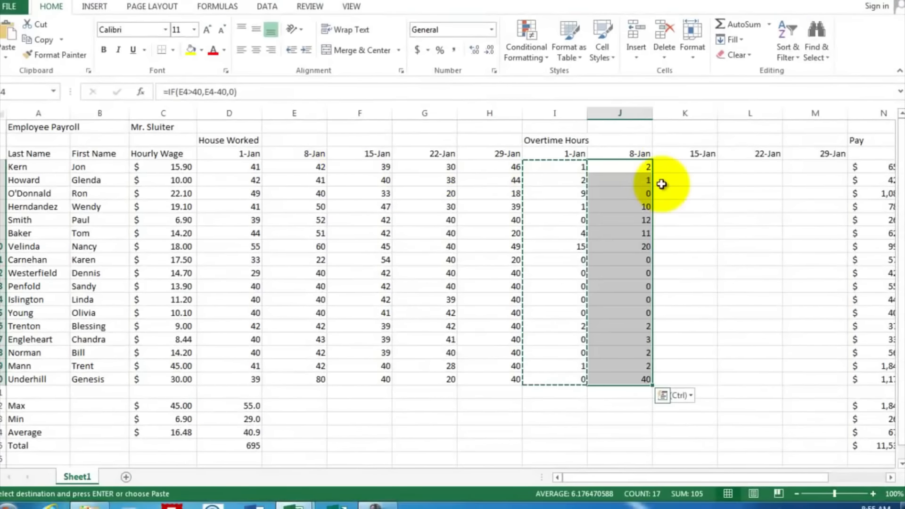
pyautogui.click(662, 184)
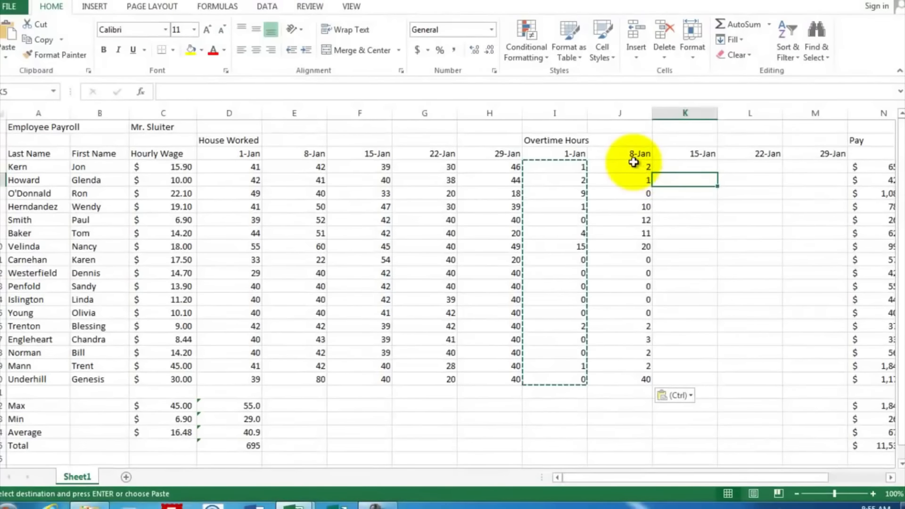
# Step: Copy the 8-Jan overtime formulas in J4:J20 and paste them into the 15-Jan column starting at K4
pyautogui.moveTo(634, 161); pyautogui.dragTo(643, 376)
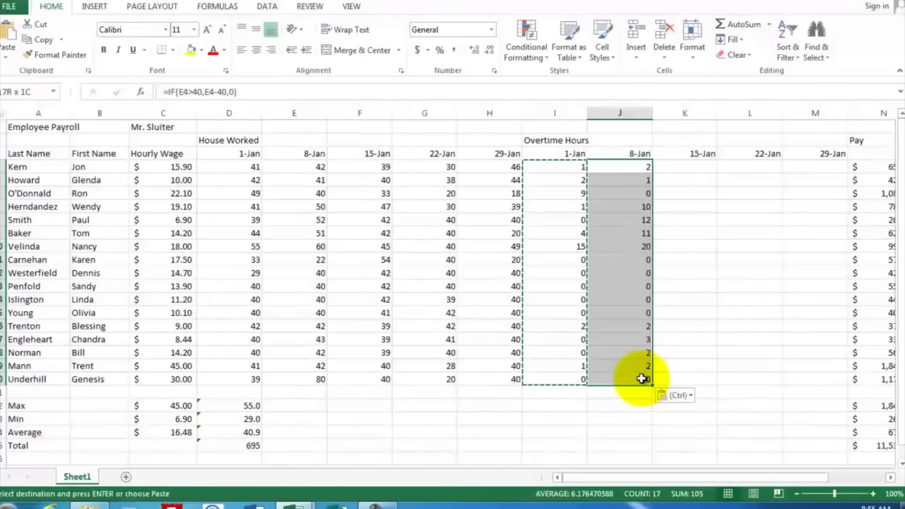
pyautogui.rightClick(616, 246)
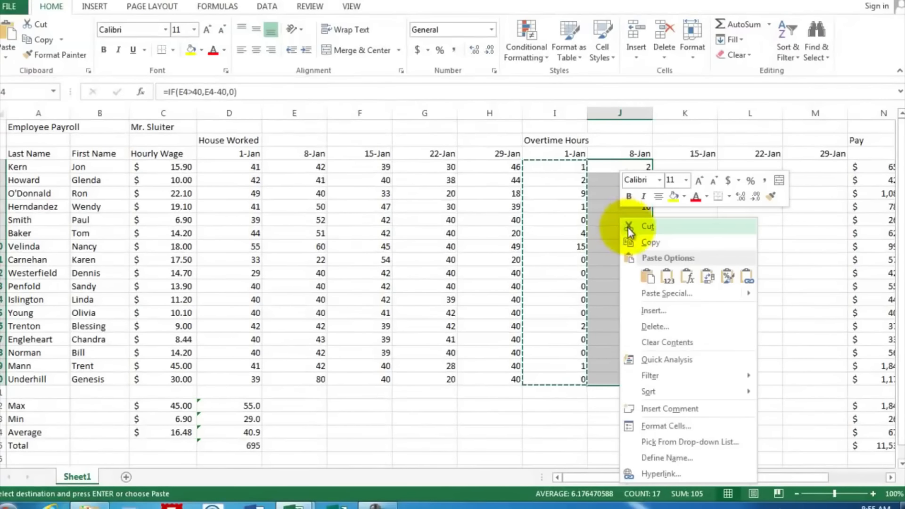
pyautogui.click(635, 240)
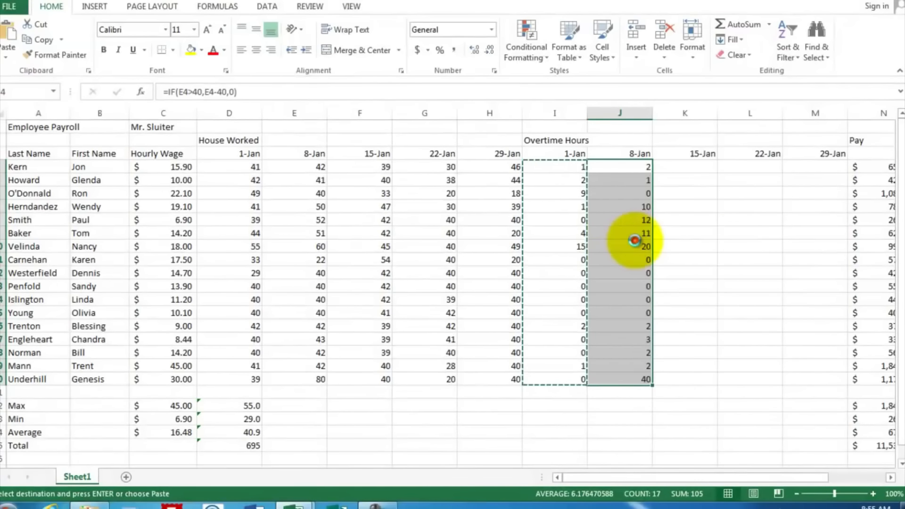
pyautogui.click(672, 169)
pyautogui.rightClick(673, 172)
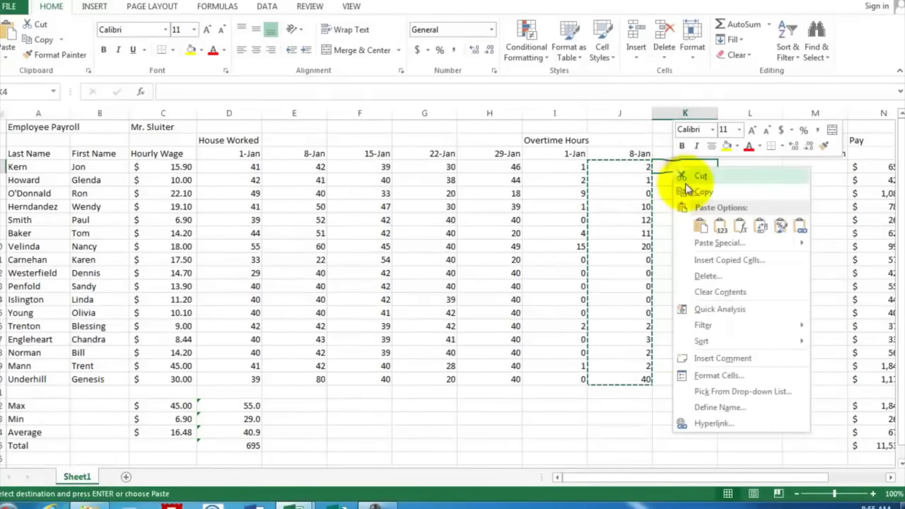
pyautogui.click(700, 224)
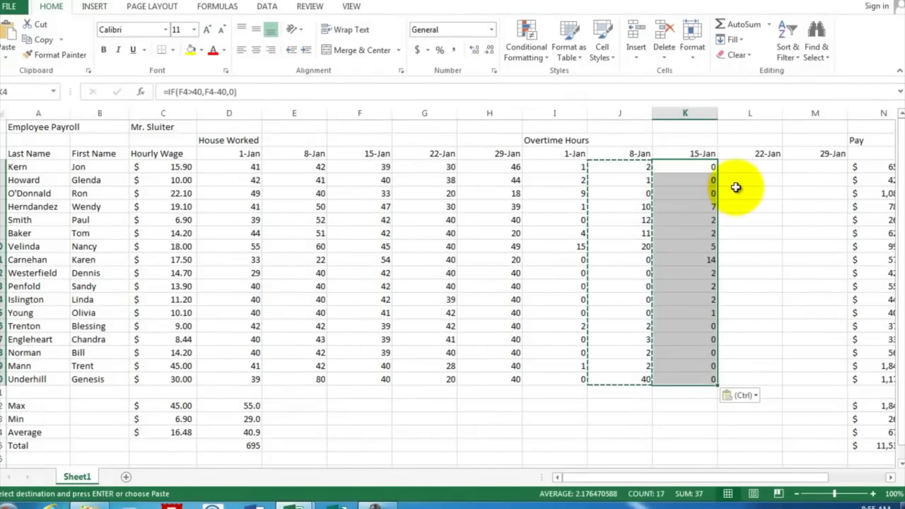
# Step: Paste the copied overtime formulas into the 22-Jan and 29-Jan columns, starting at L4 and M4
pyautogui.rightClick(733, 165)
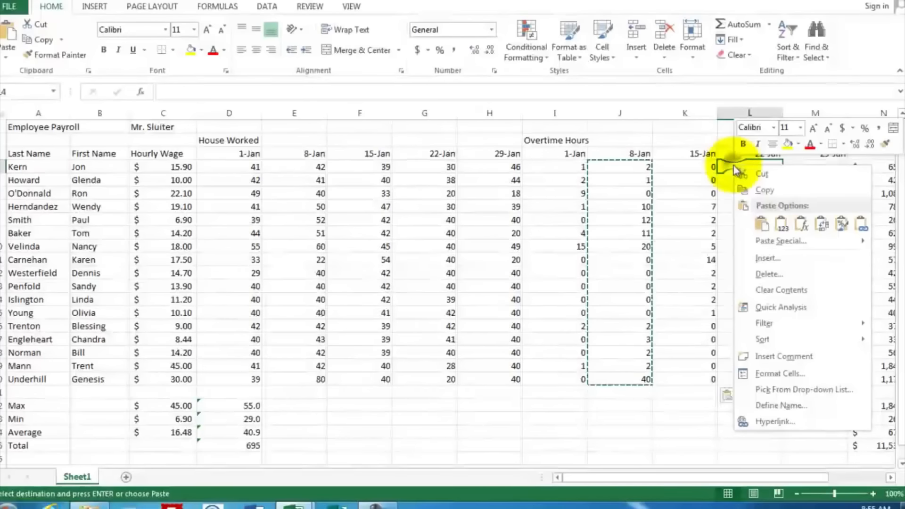
pyautogui.click(758, 225)
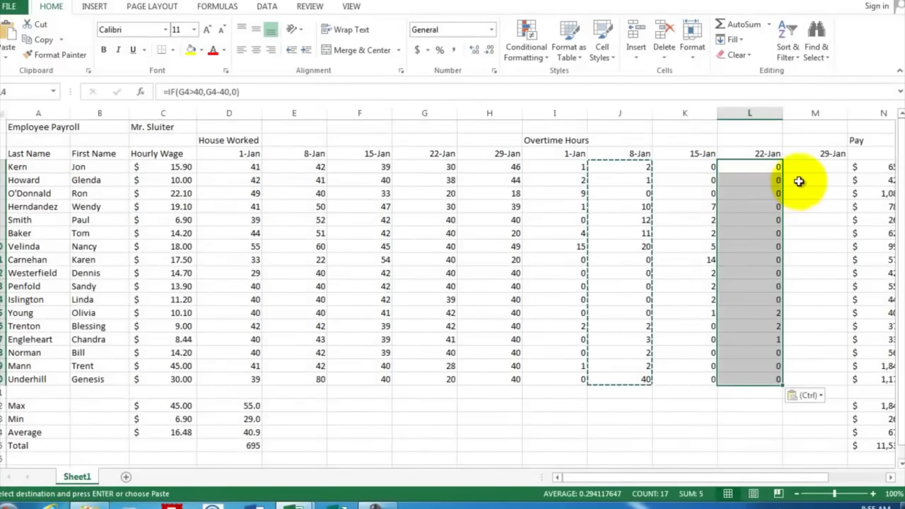
pyautogui.click(799, 168)
pyautogui.rightClick(800, 169)
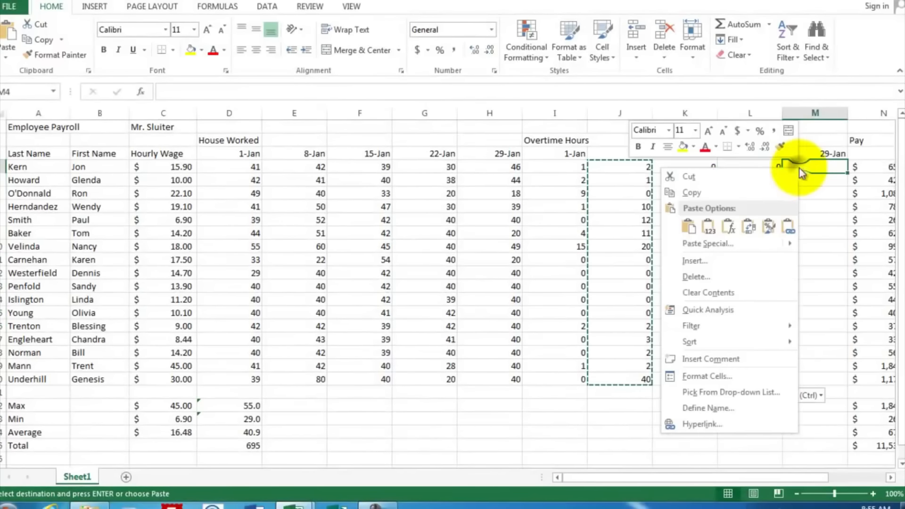
pyautogui.click(702, 221)
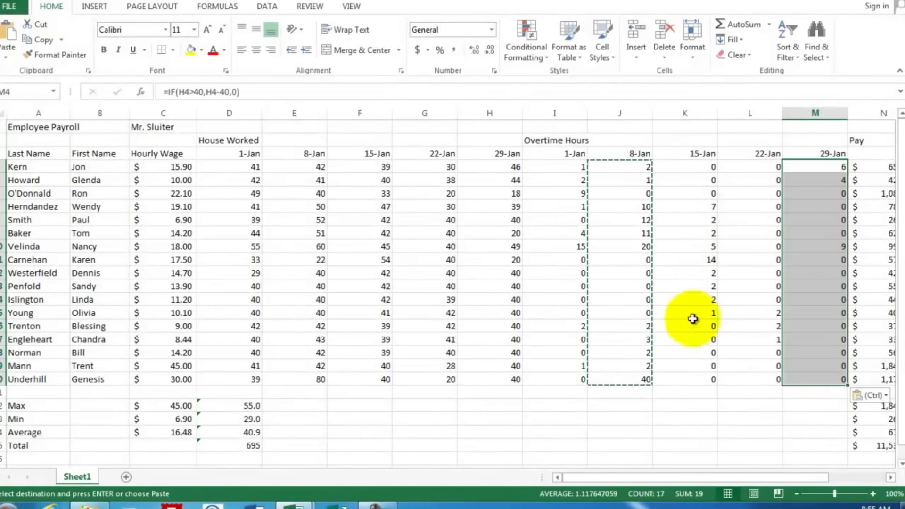
pyautogui.click(683, 395)
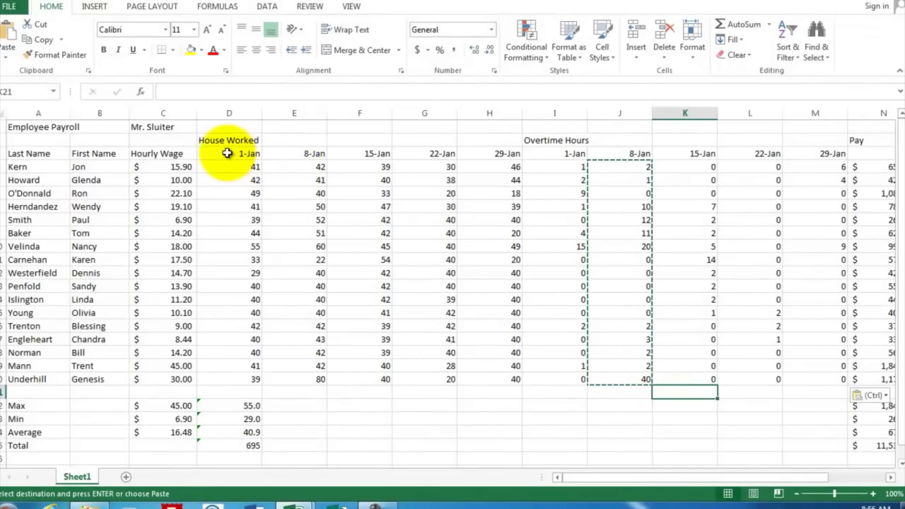
# Step: Shade the hours-worked block D3:H20, including its date row, with a light gray fill
pyautogui.moveTo(229, 153); pyautogui.dragTo(504, 381)
pyautogui.click(201, 50)
pyautogui.click(193, 101)
pyautogui.click(565, 221)
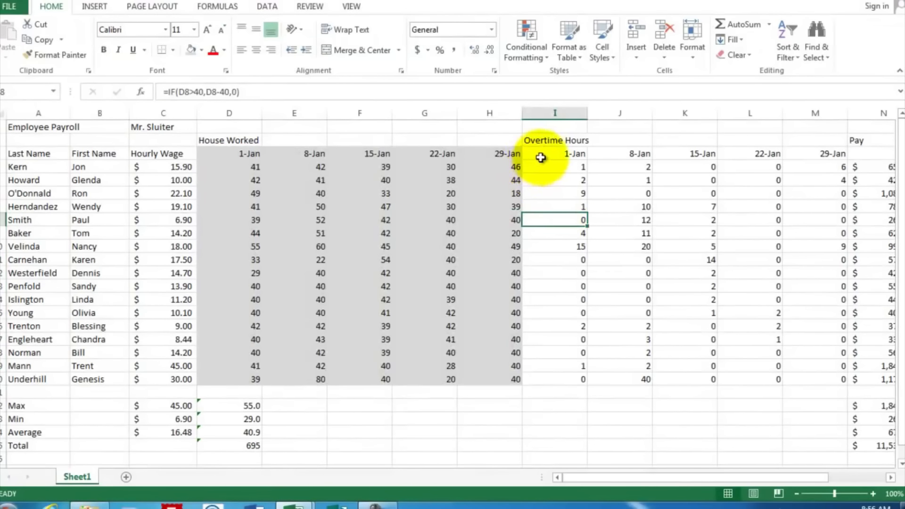
# Step: Shade the overtime hours block I3:M20, including its date row, with a light orange fill
pyautogui.moveTo(542, 152); pyautogui.dragTo(822, 377)
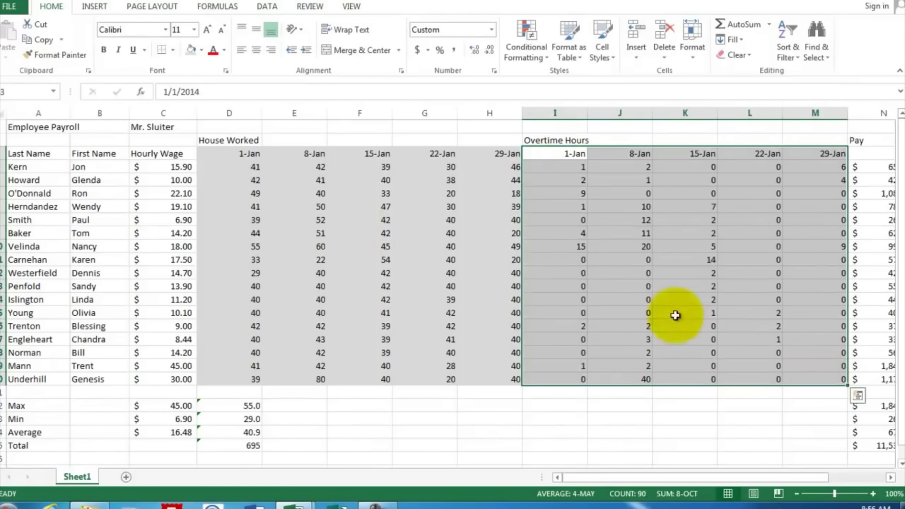
pyautogui.click(202, 52)
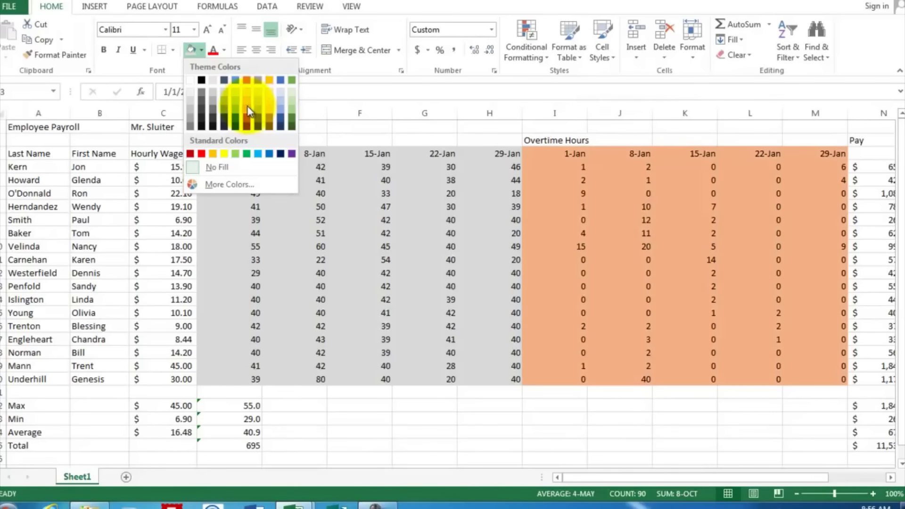
pyautogui.click(247, 100)
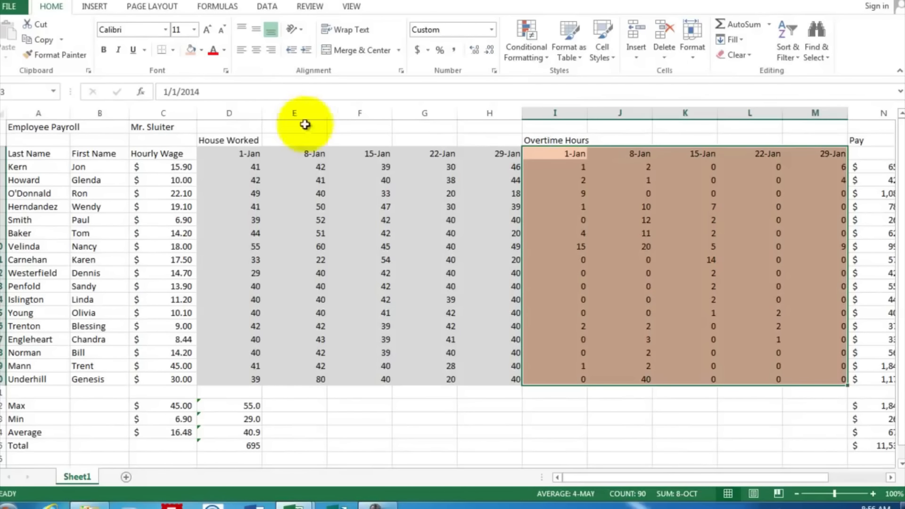
pyautogui.click(810, 208)
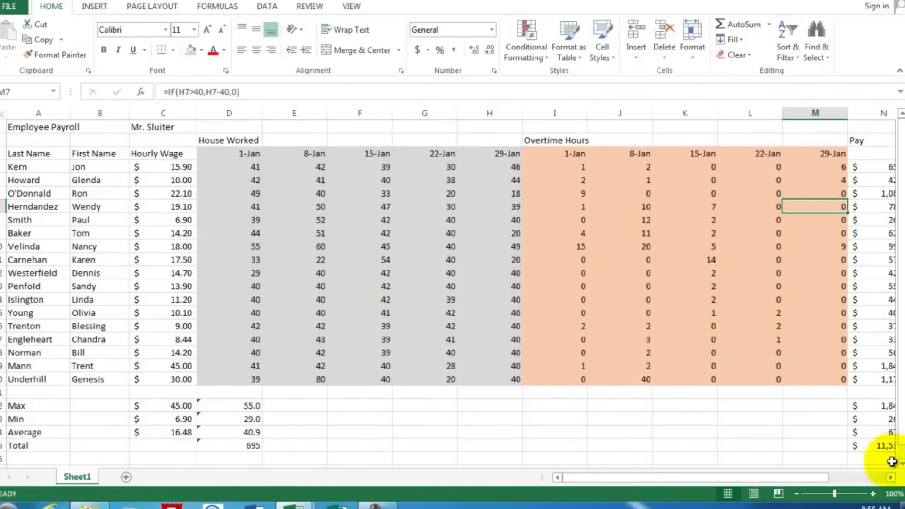
# Step: Enter the date Jan 1 in N3 beneath the Pay heading
pyautogui.click(891, 479)
pyautogui.click(891, 479)
pyautogui.click(434, 154)
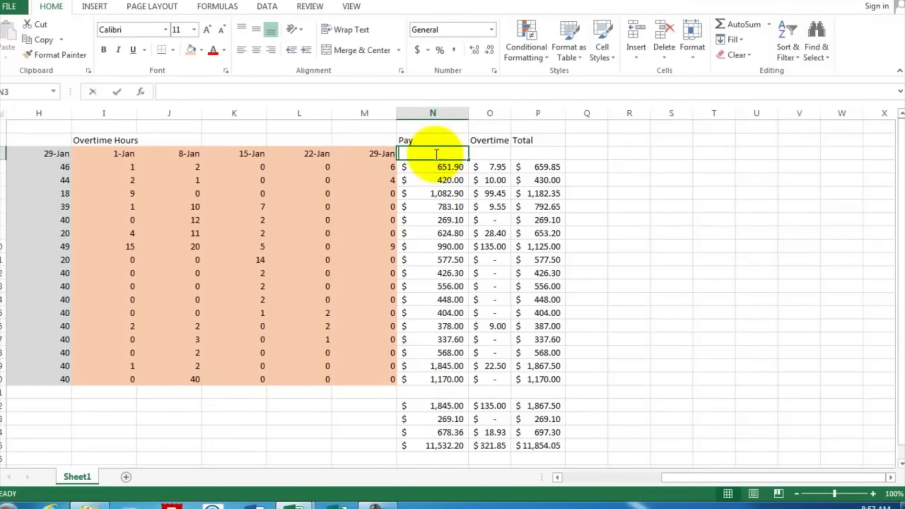
pyautogui.write('jan 1')
pyautogui.press('Return')
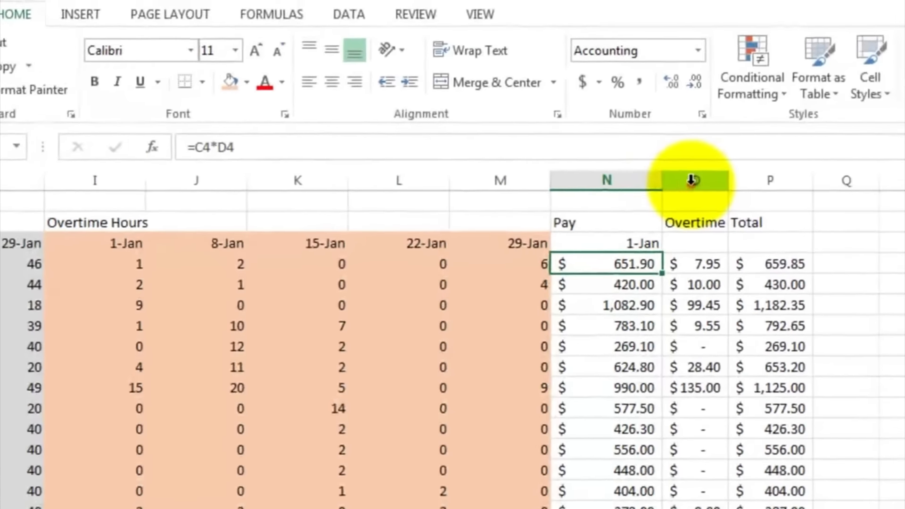
# Step: Insert three blank columns at O:Q, between the 1-Jan pay and the Overtime bonus column
pyautogui.moveTo(761, 176); pyautogui.dragTo(904, 174)
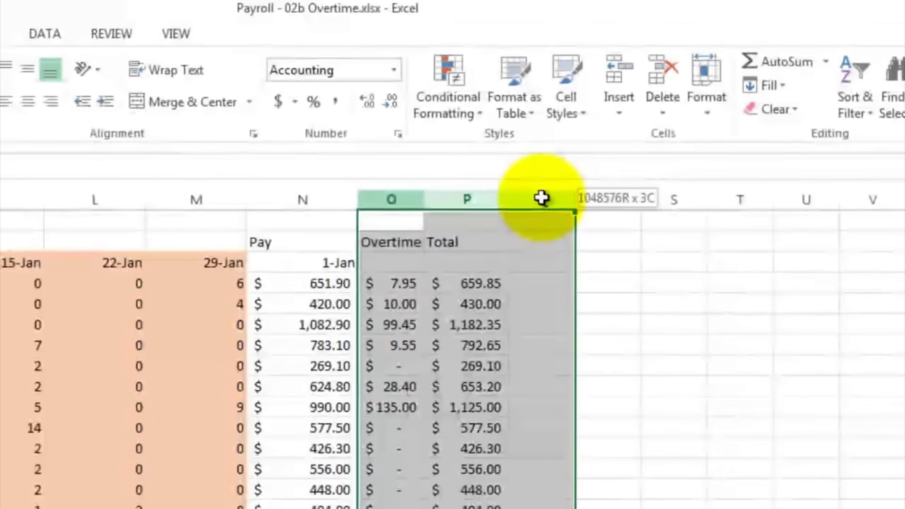
pyautogui.rightClick(542, 198)
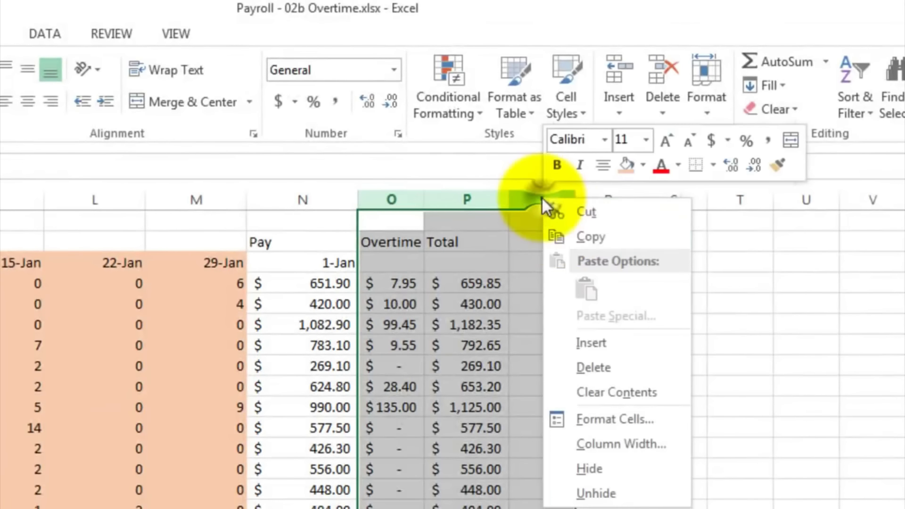
pyautogui.click(592, 342)
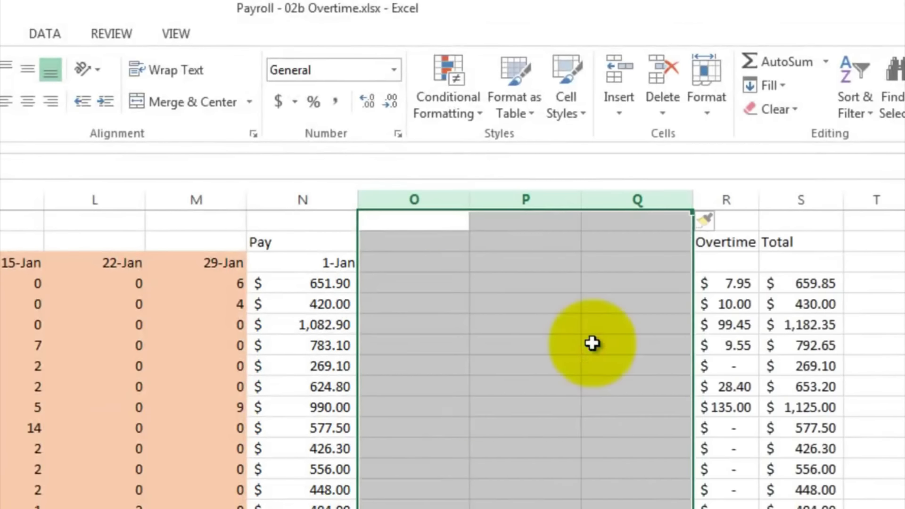
# Step: Enter =N3+7 in O3 to date the second pay week and fill the formula across to Q3
pyautogui.click(378, 267)
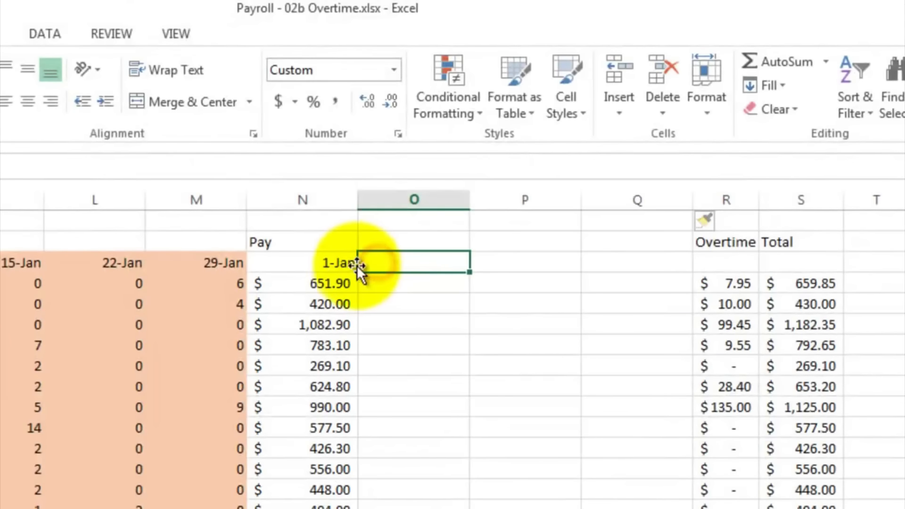
pyautogui.write('=')
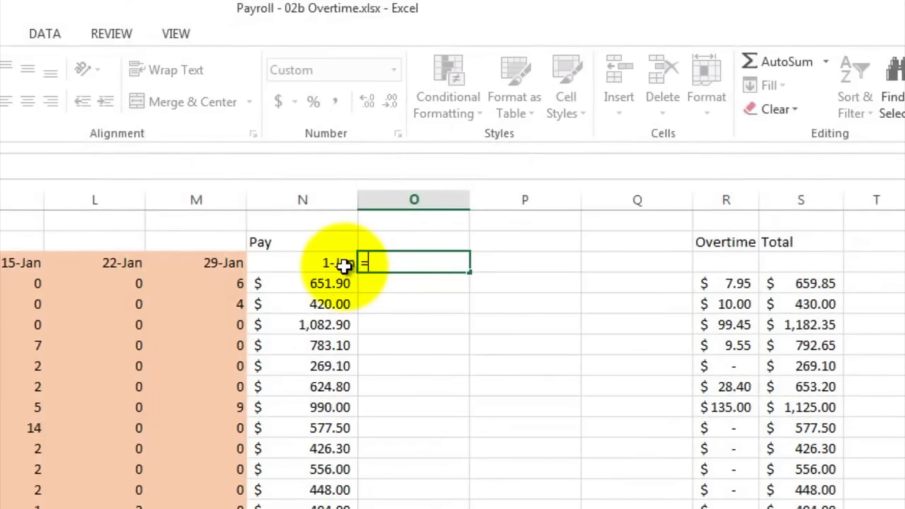
pyautogui.click(333, 264)
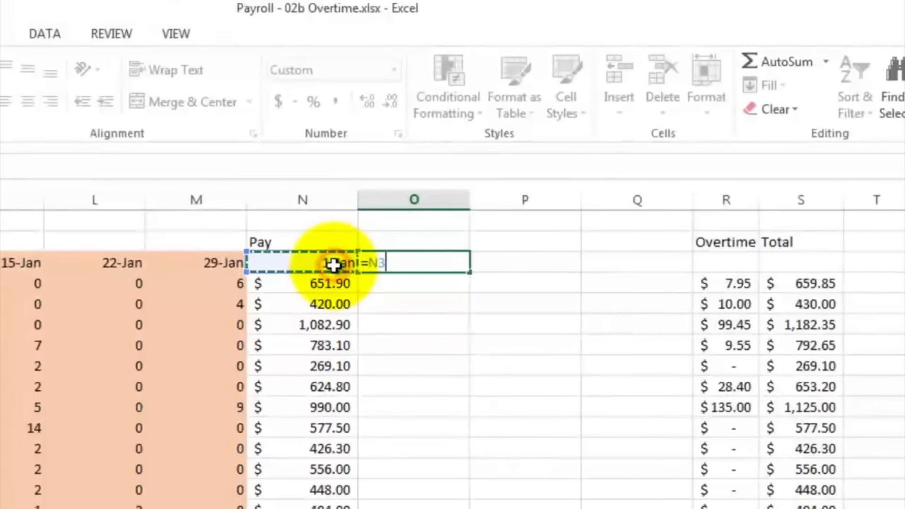
pyautogui.write('+7')
pyautogui.press('Return')
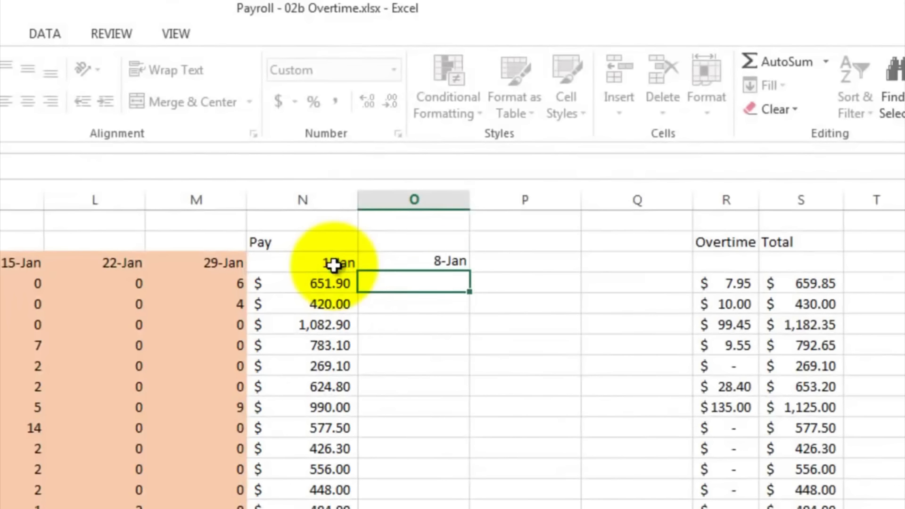
pyautogui.click(393, 261)
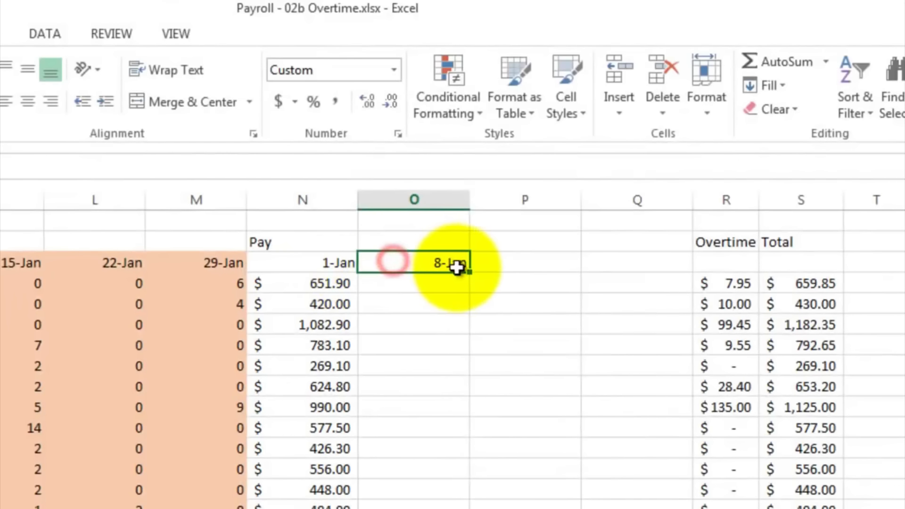
pyautogui.moveTo(469, 271); pyautogui.dragTo(660, 272)
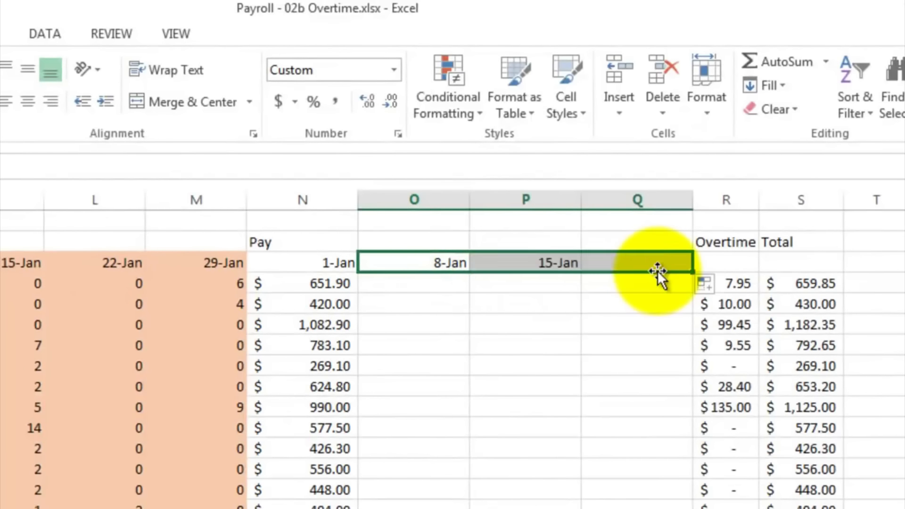
# Step: Insert one more blank column before the Overtime bonus column and extend the weekly pay dates from Q3 into R3
pyautogui.click(721, 200)
pyautogui.rightClick(720, 202)
pyautogui.click(765, 350)
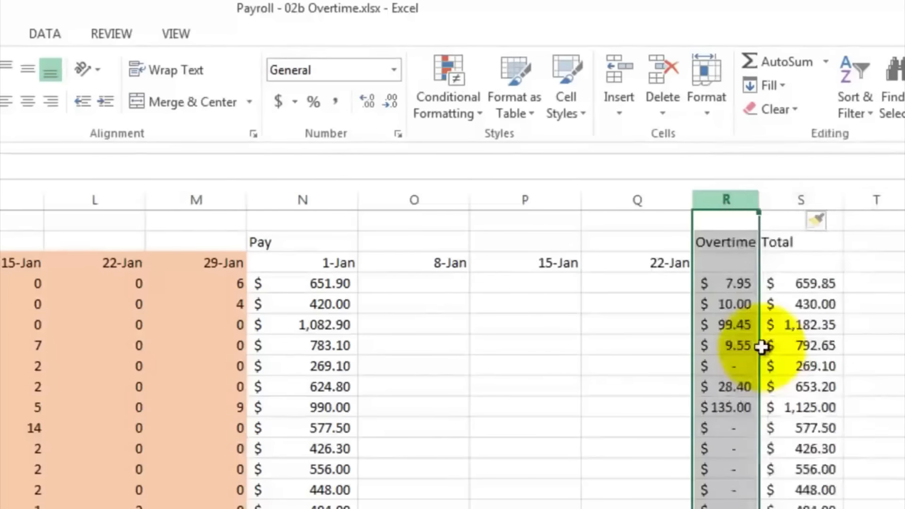
pyautogui.click(664, 262)
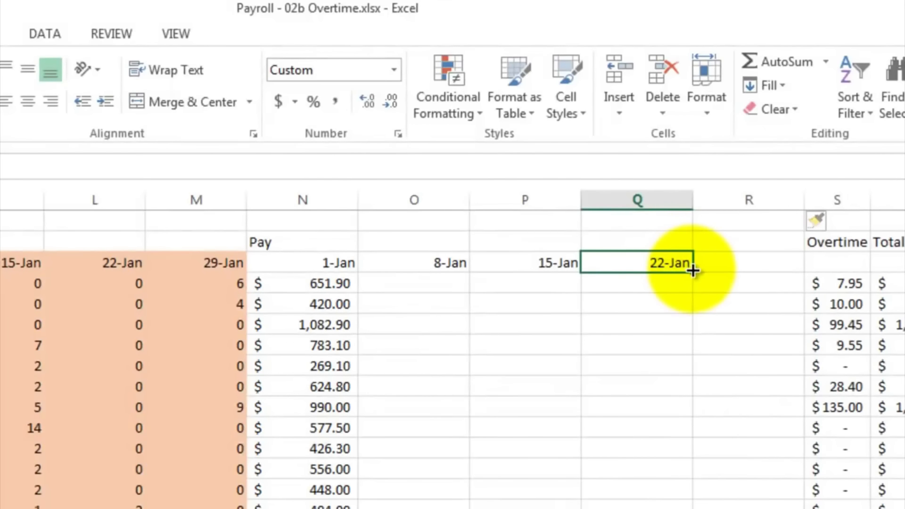
pyautogui.moveTo(692, 272); pyautogui.dragTo(763, 283)
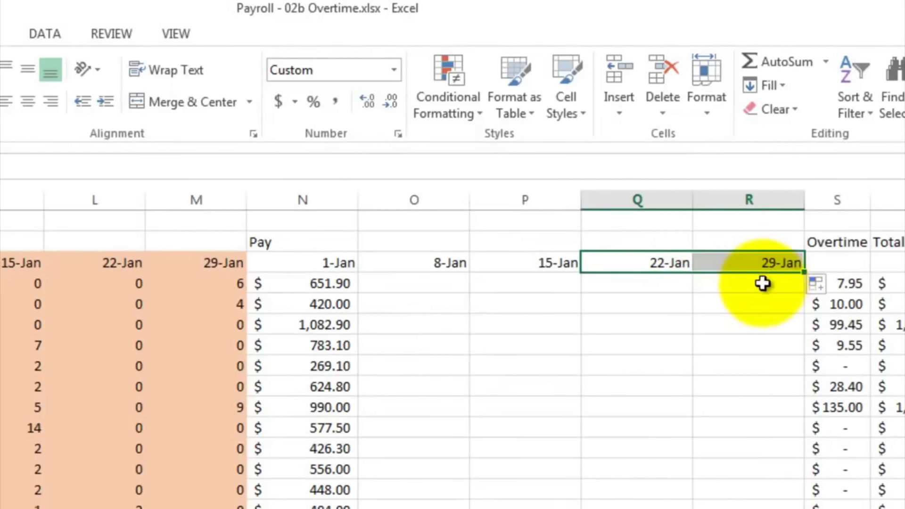
pyautogui.click(723, 305)
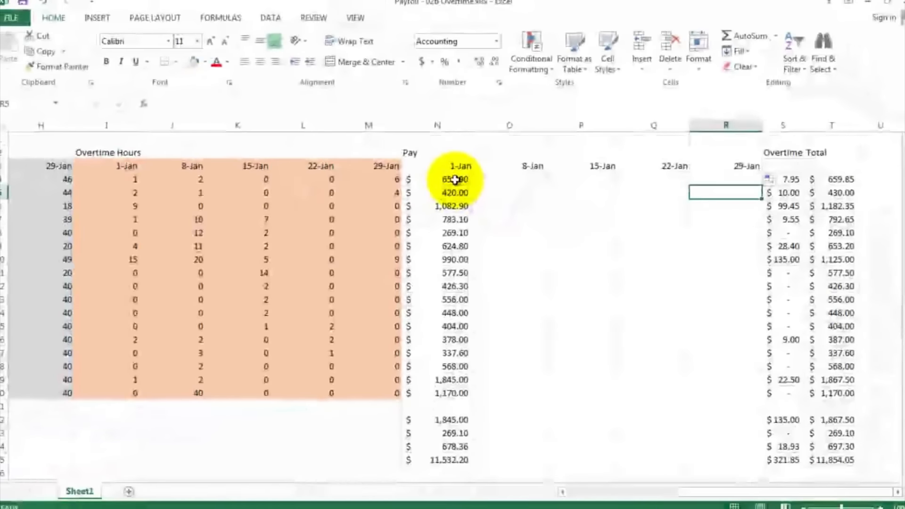
# Step: Inspect the 1-Jan pay formula in N4 and the wage and hours cells it references
pyautogui.click(455, 180)
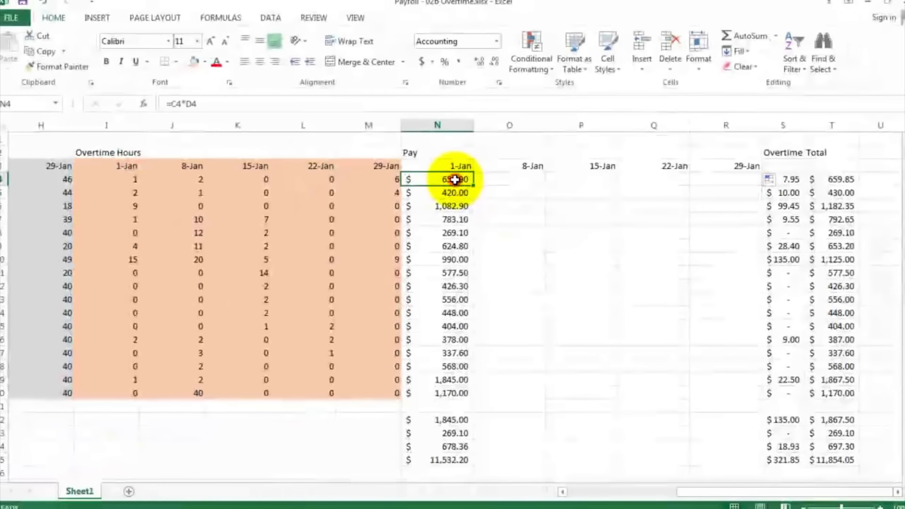
pyautogui.doubleClick(455, 180)
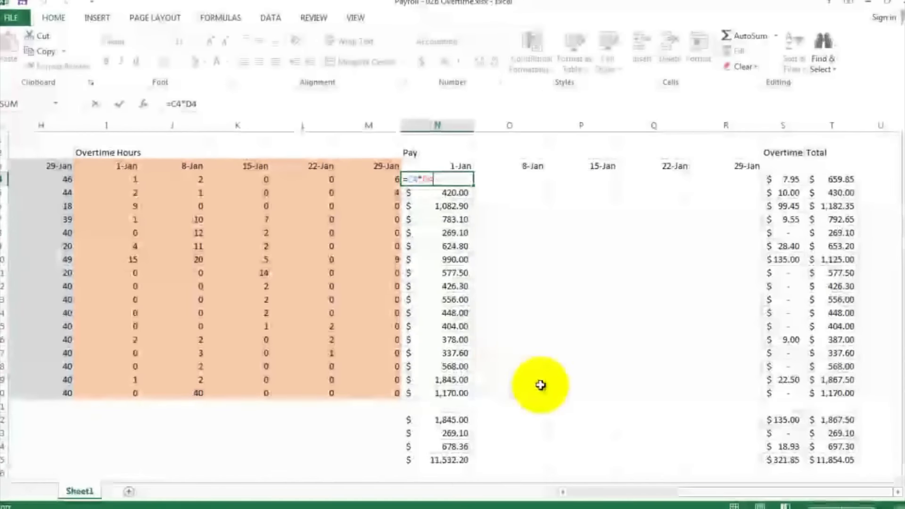
pyautogui.moveTo(704, 492); pyautogui.dragTo(596, 498)
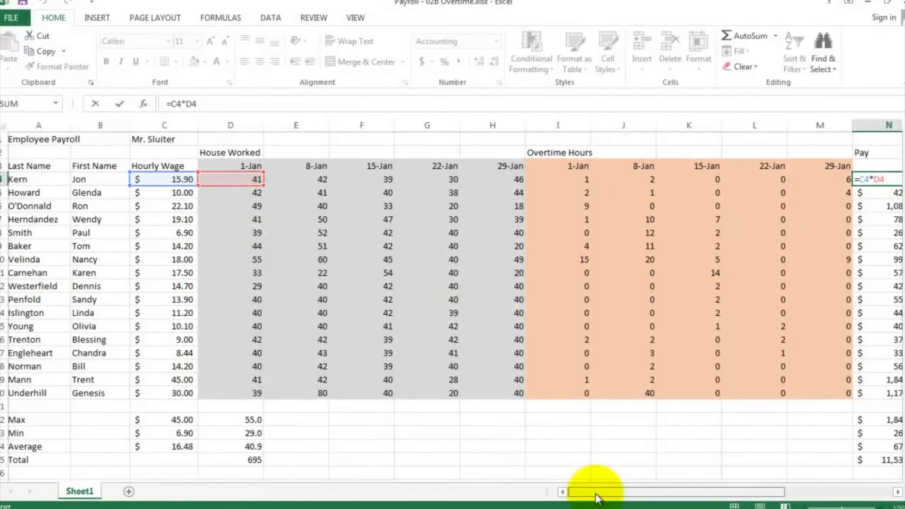
pyautogui.moveTo(597, 495); pyautogui.dragTo(586, 494)
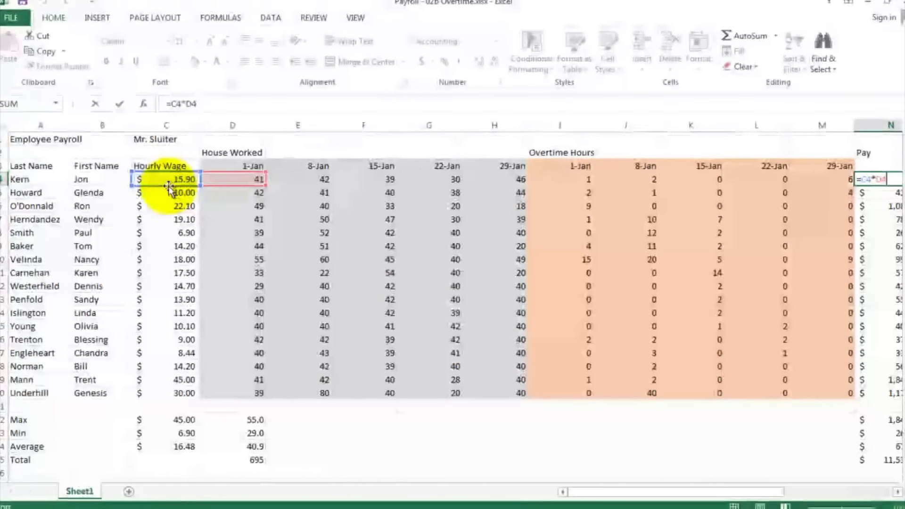
pyautogui.click(896, 493)
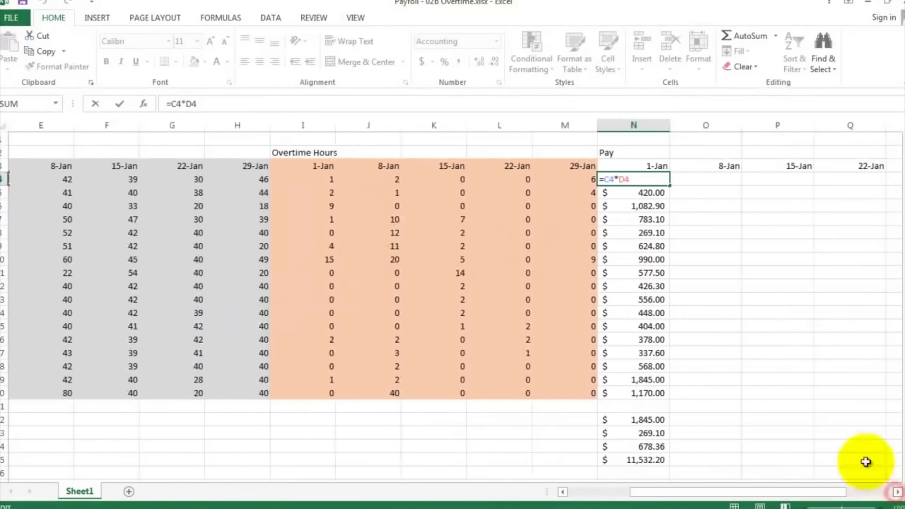
pyautogui.hotkey('ctrl', 'Return')
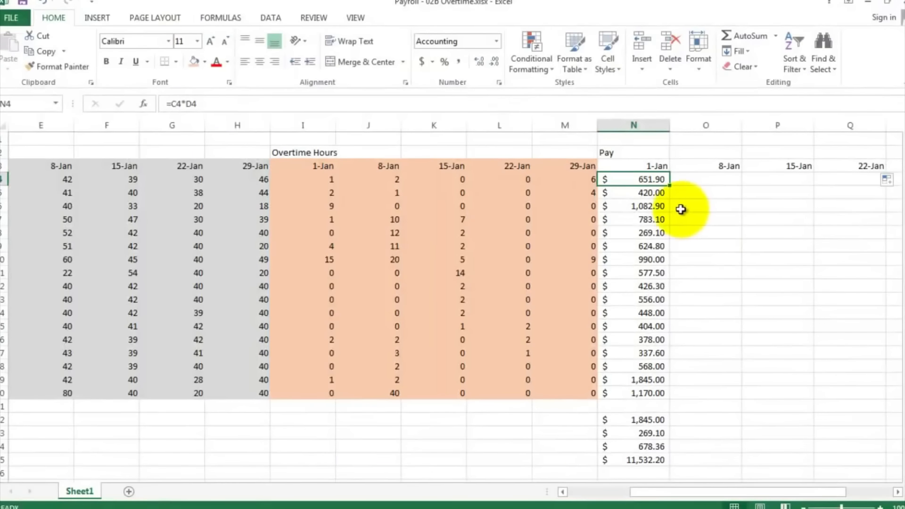
# Step: Copy the 1-Jan pay formulas from N4:N20 and paste them into the 8-Jan column starting at O4
pyautogui.moveTo(652, 178); pyautogui.dragTo(656, 392)
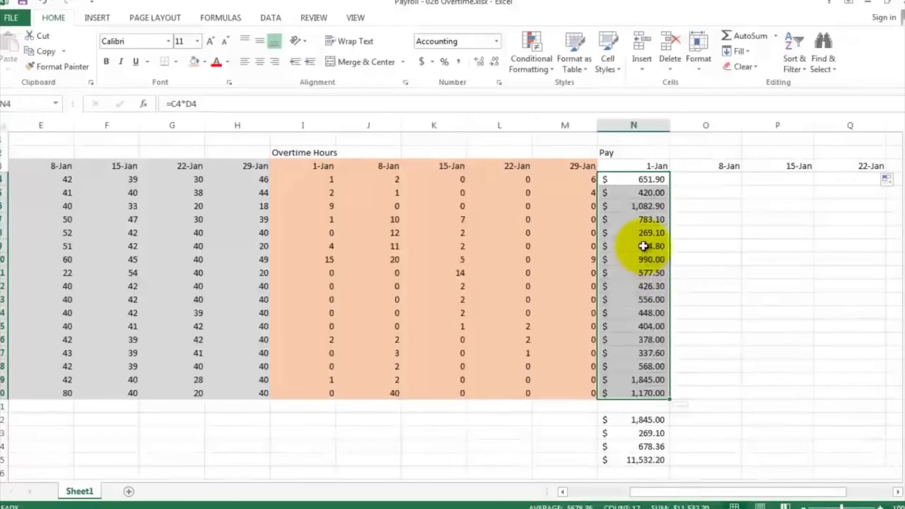
pyautogui.rightClick(640, 229)
pyautogui.click(658, 250)
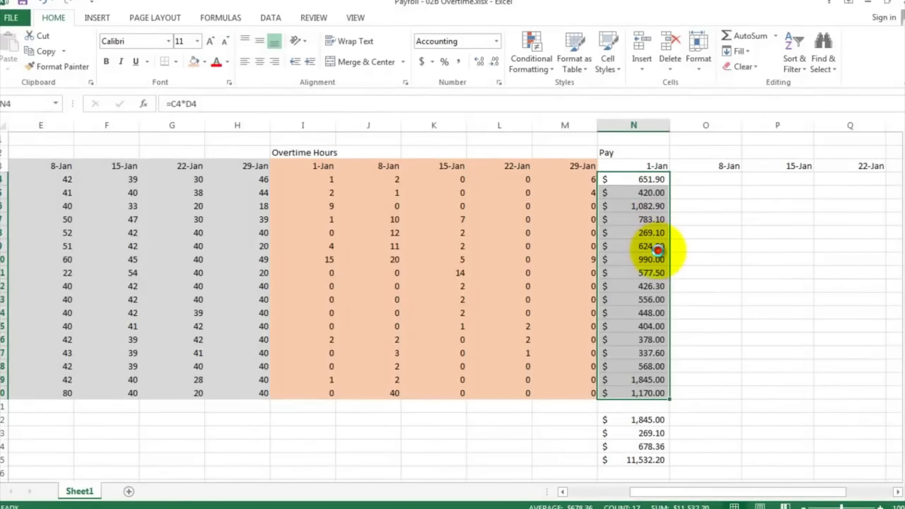
pyautogui.click(689, 180)
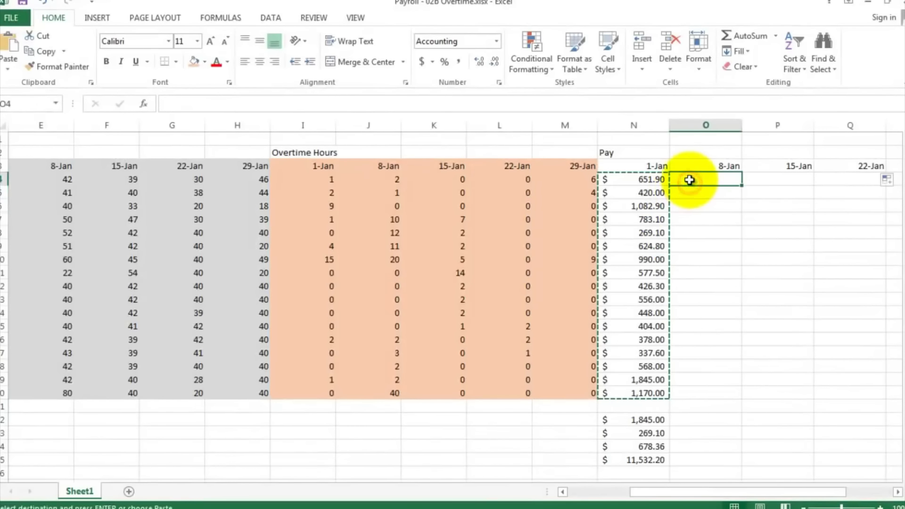
pyautogui.rightClick(703, 219)
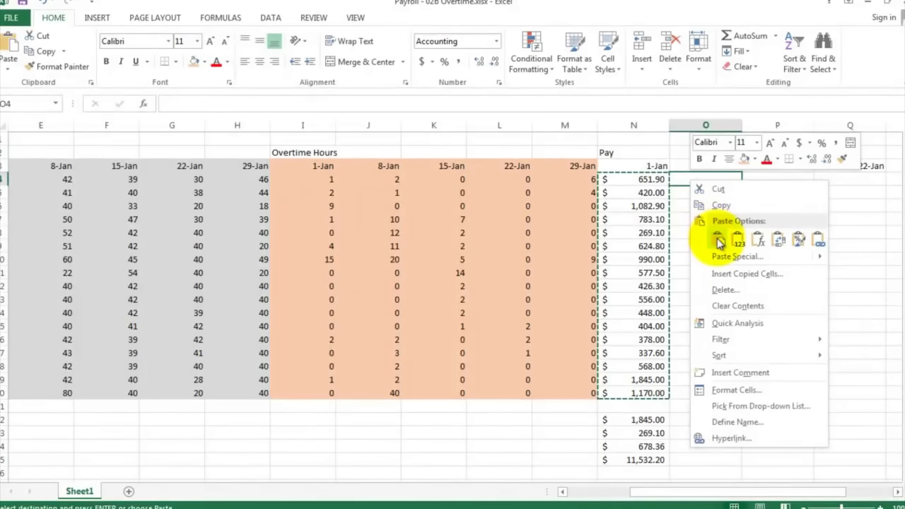
pyautogui.click(717, 239)
pyautogui.moveTo(717, 239); pyautogui.dragTo(719, 246)
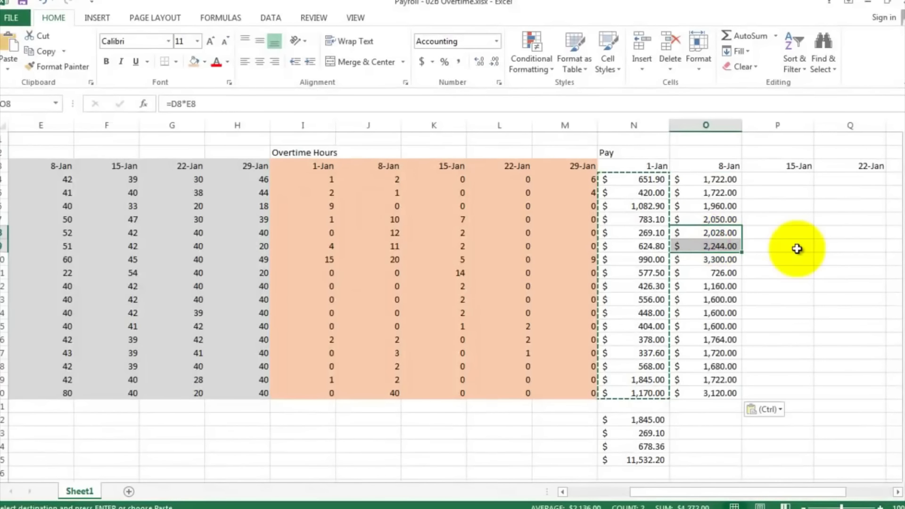
pyautogui.click(797, 248)
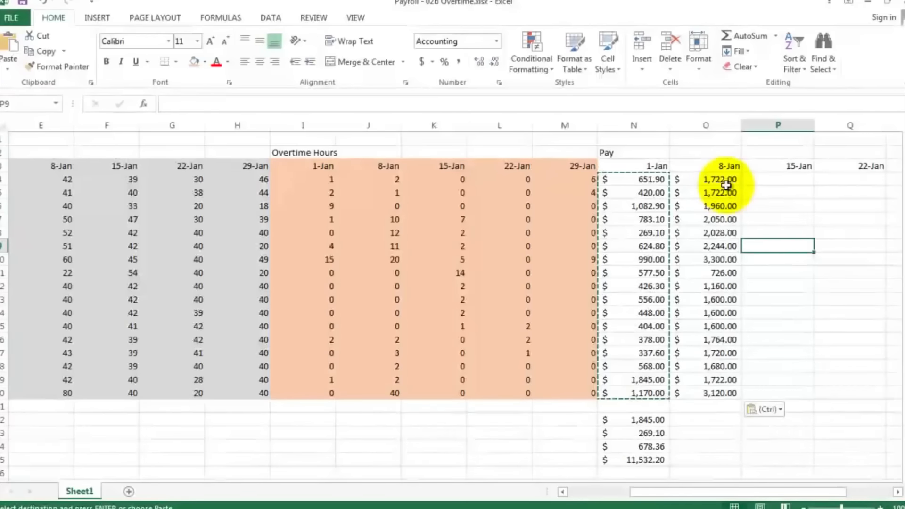
# Step: Examine the cell references in the pasted 8-Jan pay formulas, especially in O4
pyautogui.click(720, 259)
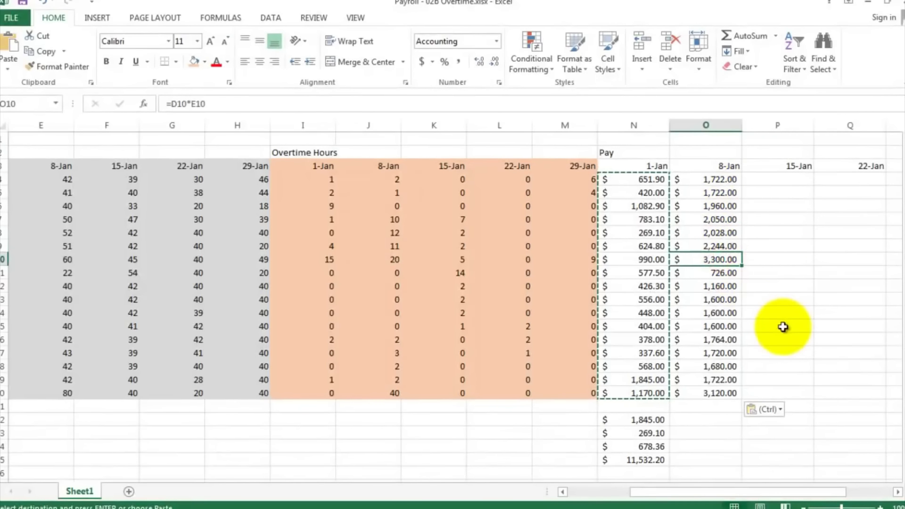
pyautogui.click(704, 178)
pyautogui.doubleClick(705, 178)
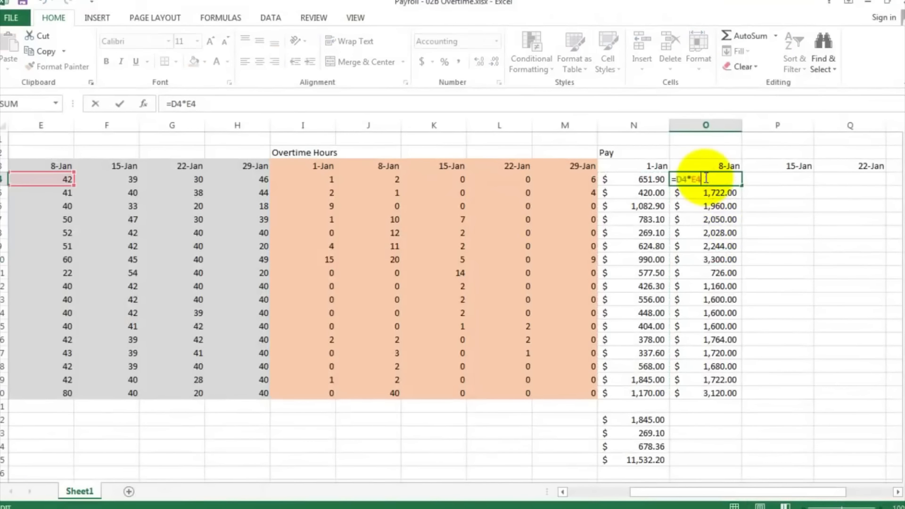
pyautogui.press('Escape')
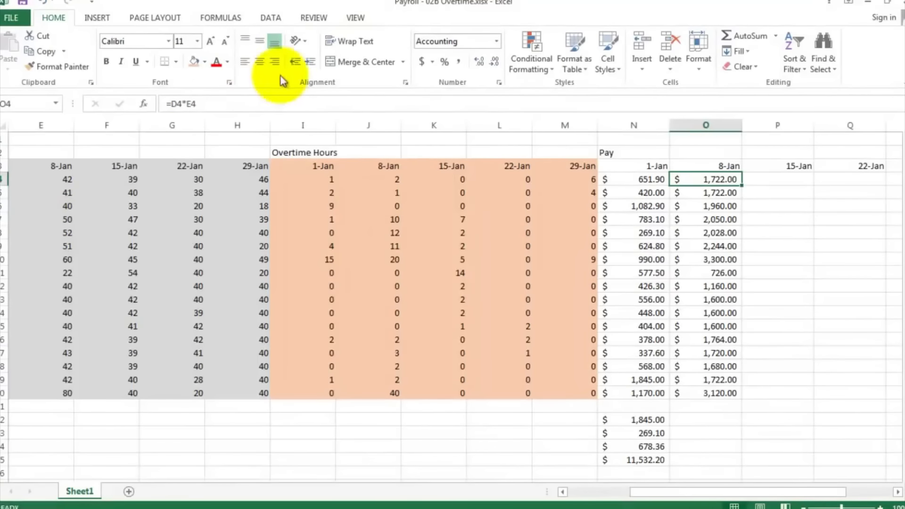
# Step: Zoom the worksheet out to 50%, select the payroll range C2:T20 and fit the zoom to that selection
pyautogui.click(354, 19)
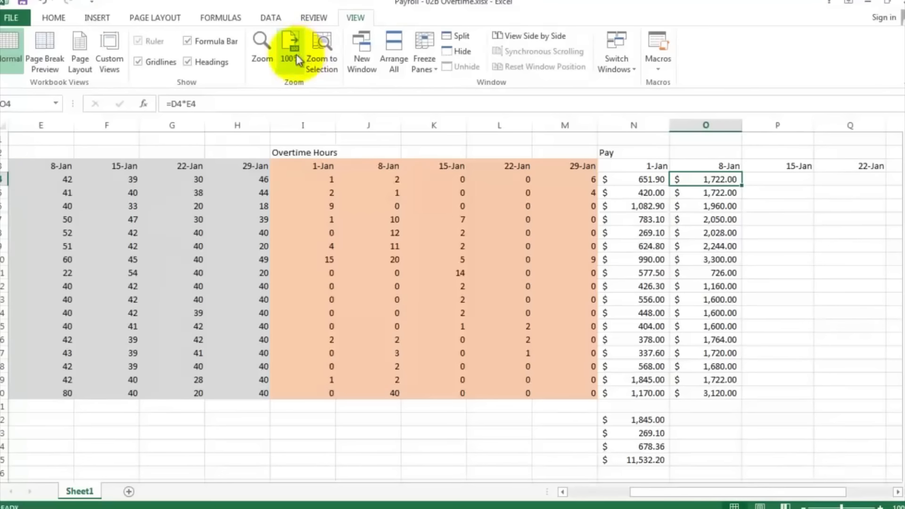
pyautogui.click(262, 52)
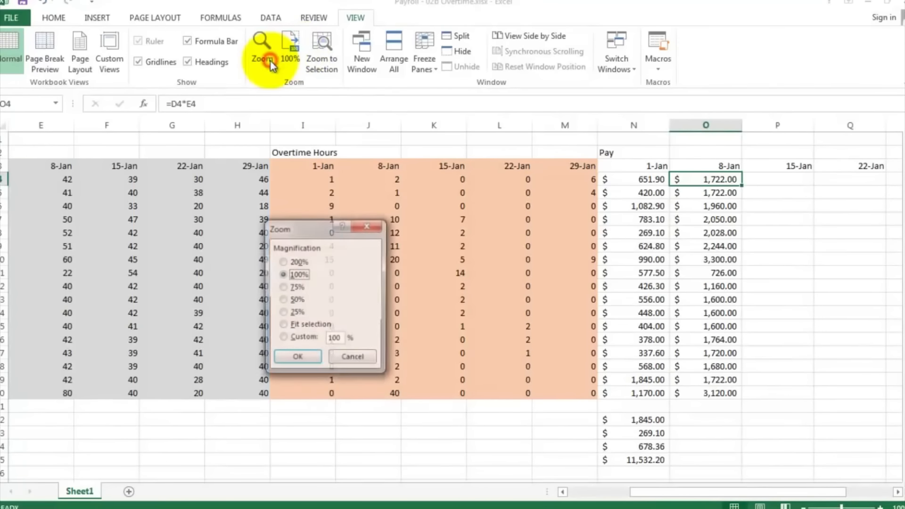
pyautogui.click(282, 300)
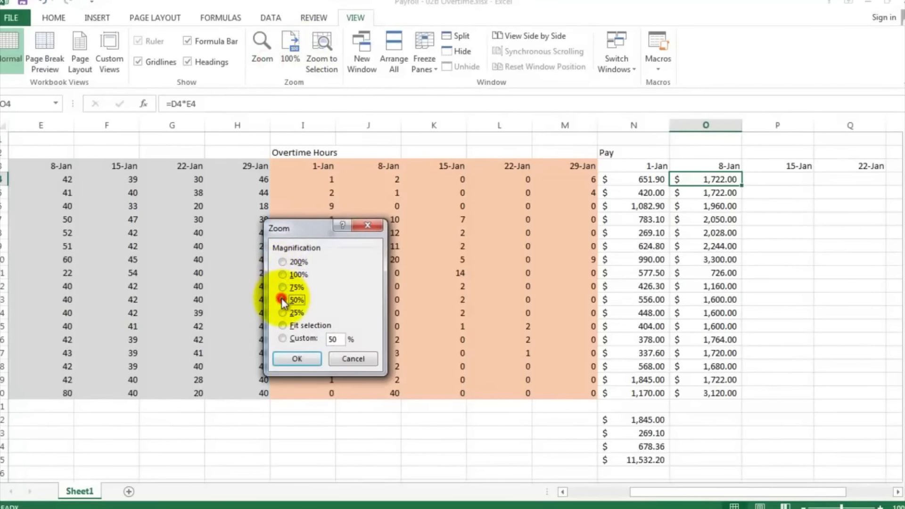
pyautogui.click(295, 357)
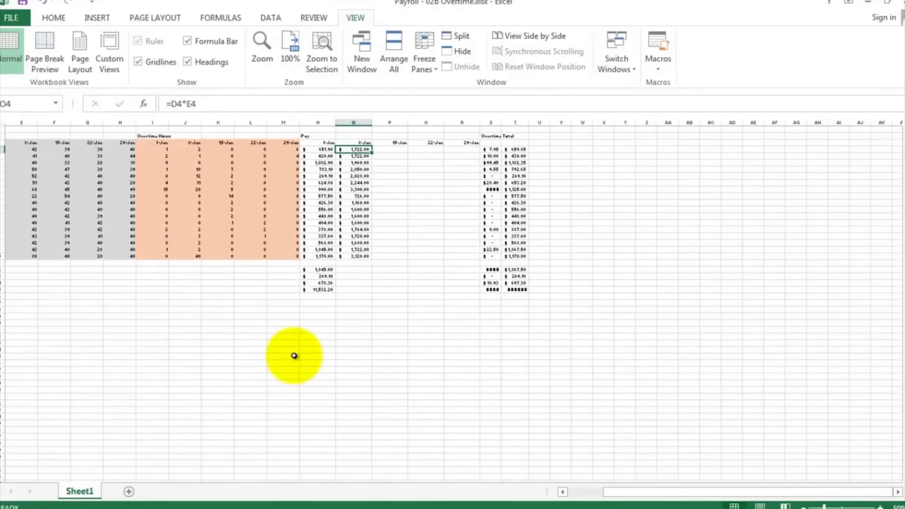
pyautogui.click(584, 491)
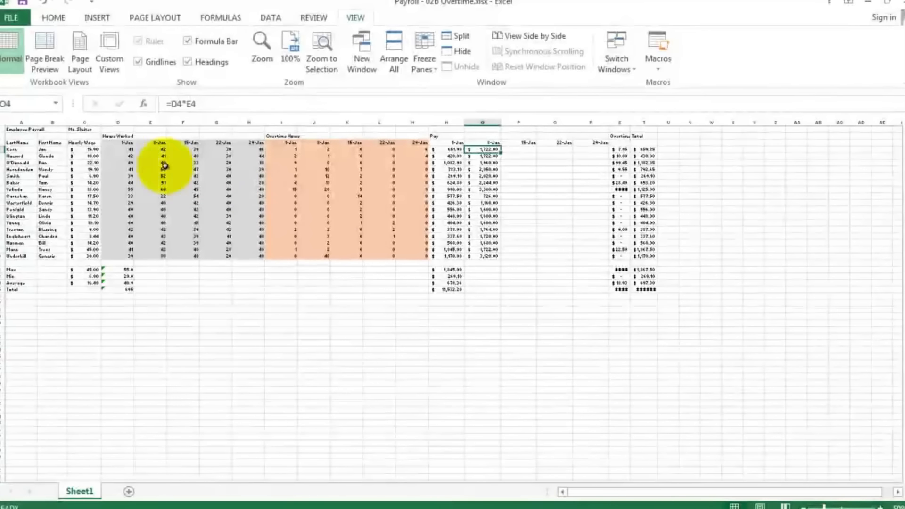
pyautogui.moveTo(87, 140); pyautogui.dragTo(647, 257)
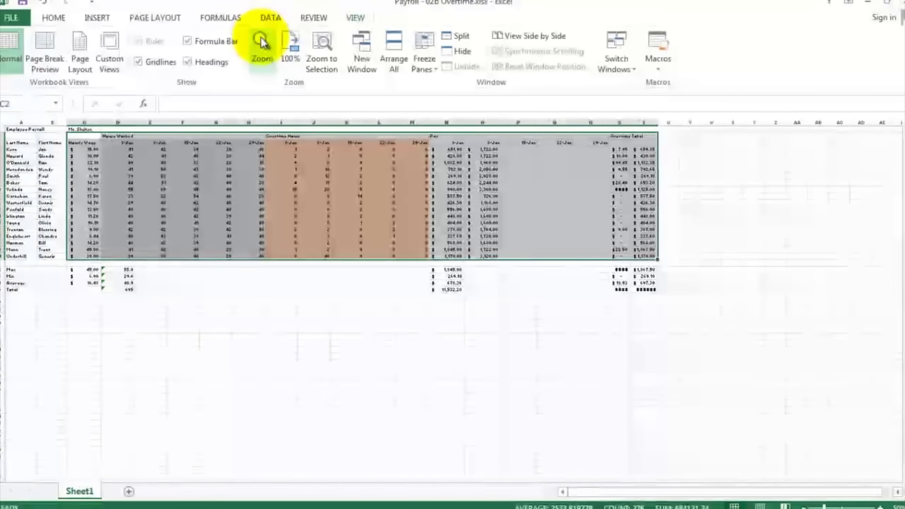
pyautogui.click(263, 47)
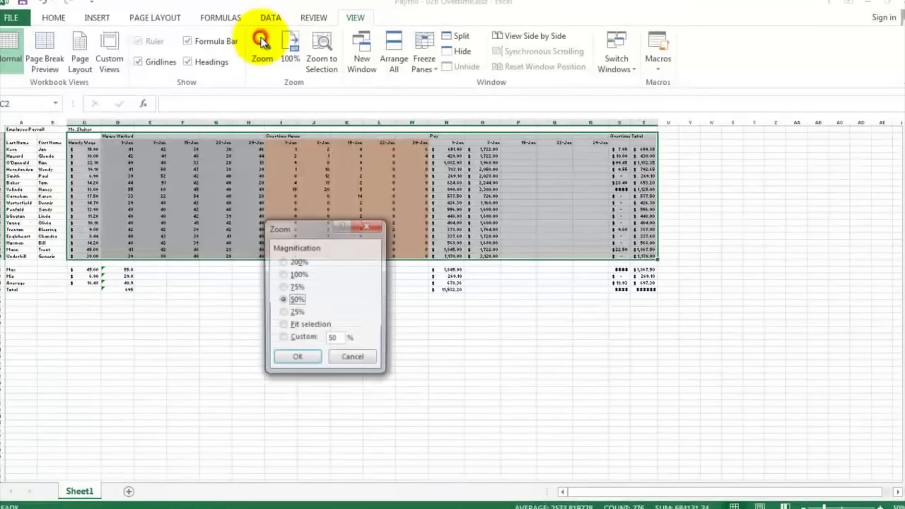
pyautogui.click(315, 325)
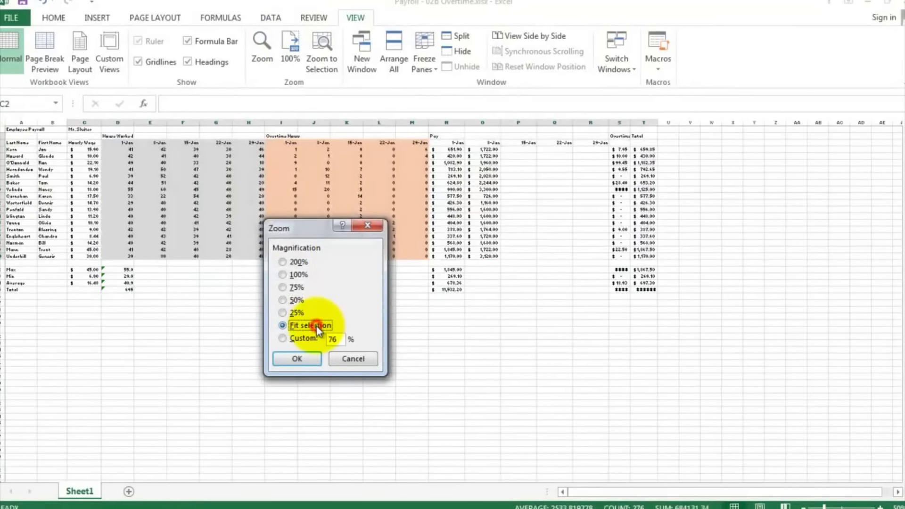
pyautogui.click(304, 356)
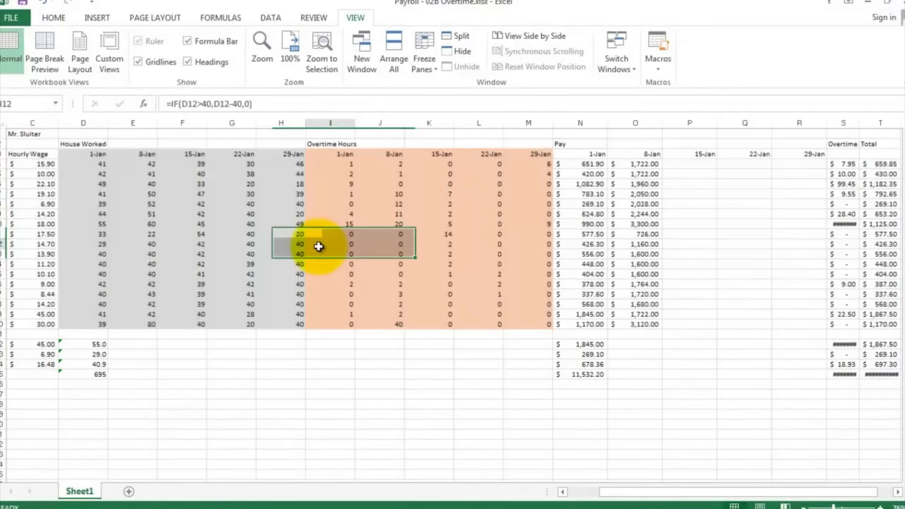
pyautogui.click(318, 244)
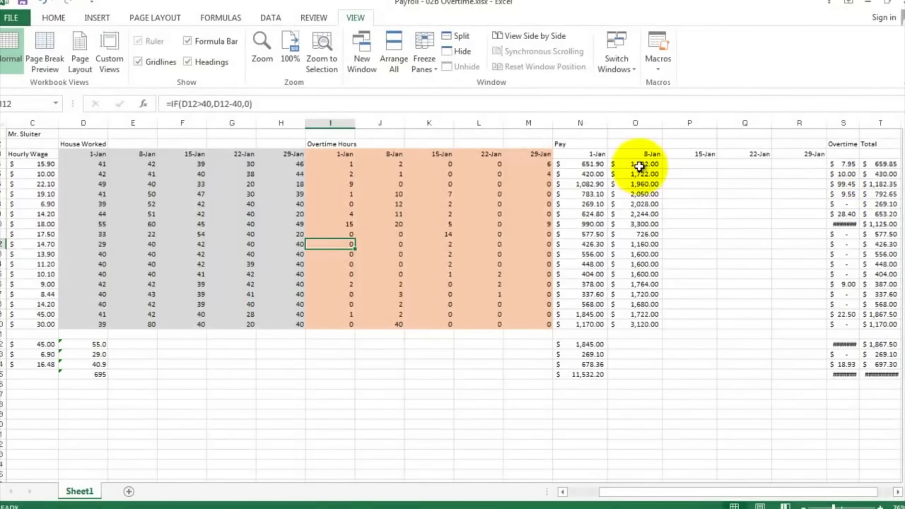
# Step: Check which cells the 8-Jan pay formula in O4 multiplies, leaving the formula as it is
pyautogui.click(638, 164)
pyautogui.doubleClick(640, 164)
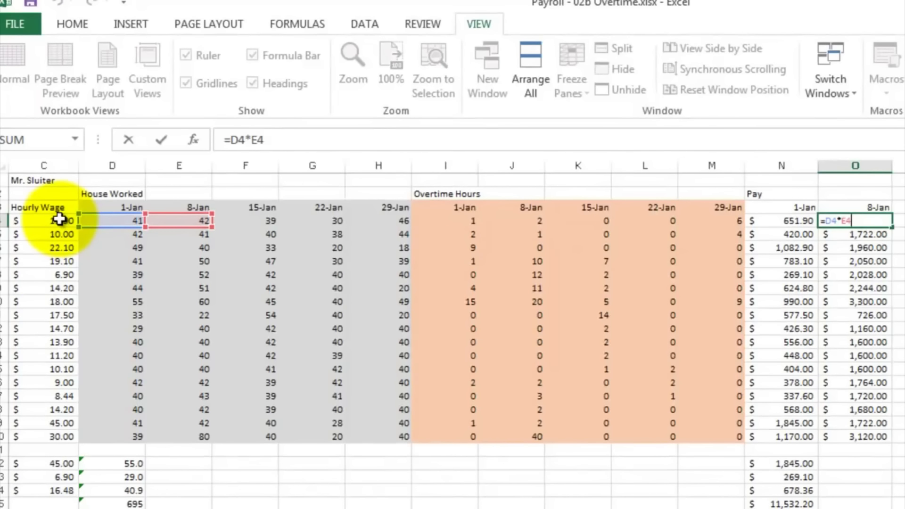
pyautogui.press('Escape')
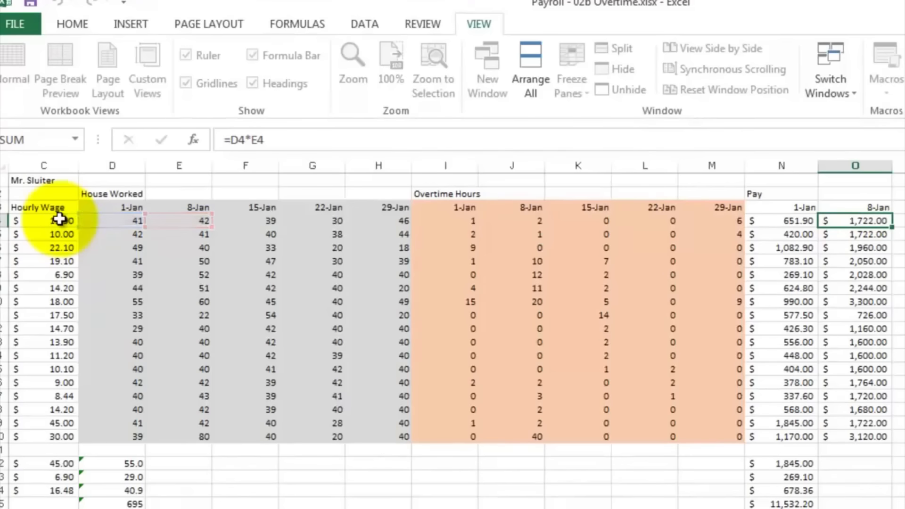
# Step: Clear the contents of the 8-Jan pay cells O4:O20
pyautogui.moveTo(872, 221); pyautogui.dragTo(873, 437)
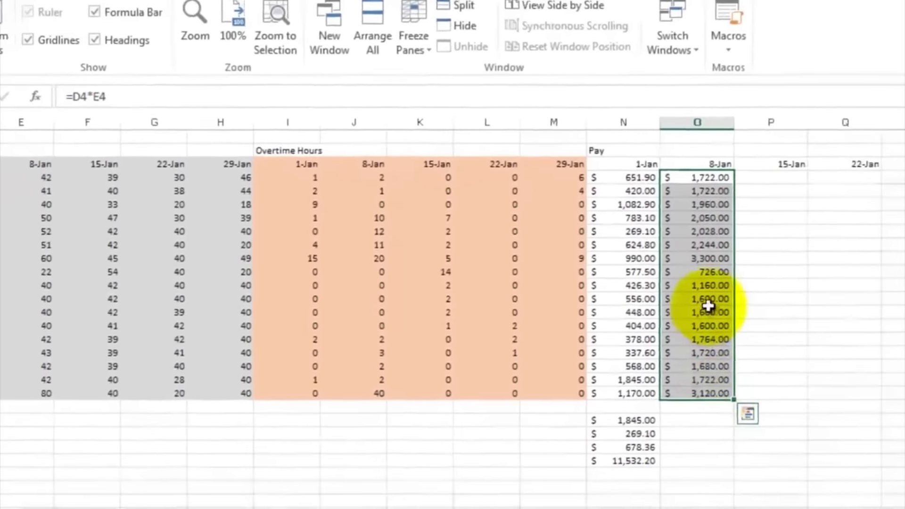
pyautogui.rightClick(707, 290)
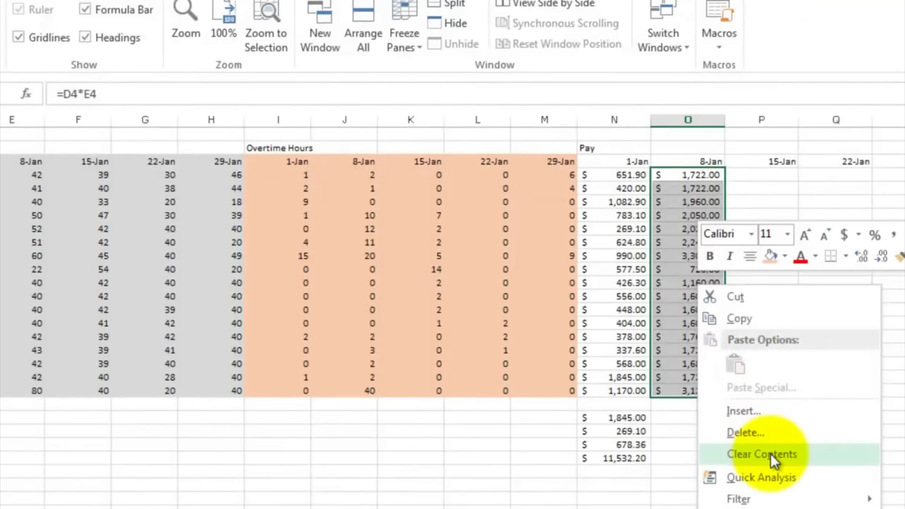
pyautogui.click(771, 453)
pyautogui.click(691, 255)
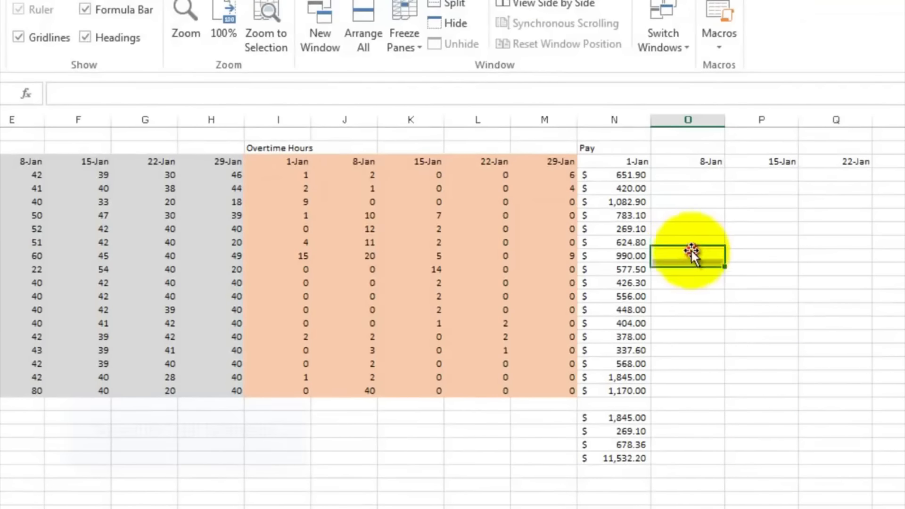
# Step: Make the wage column absolute in the N4 pay formula, giving =$C4*D4, and fill it down through N20
pyautogui.click(621, 175)
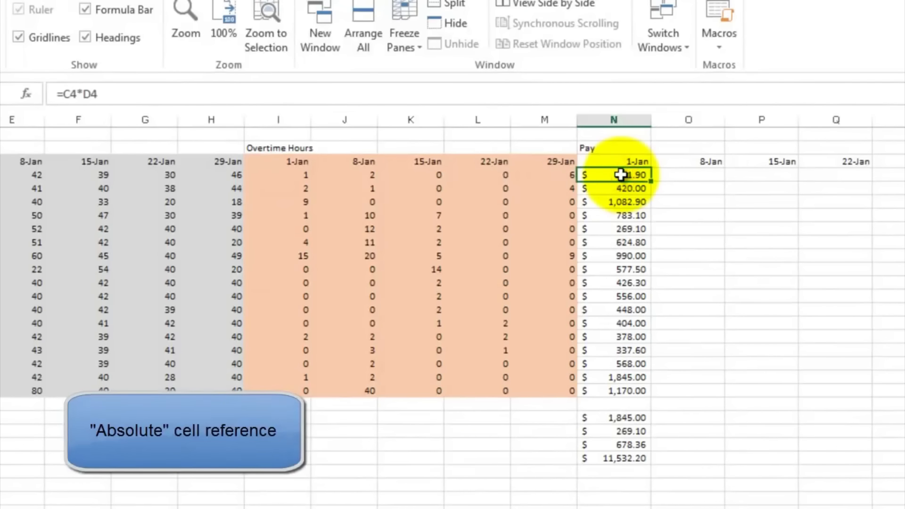
pyautogui.doubleClick(621, 175)
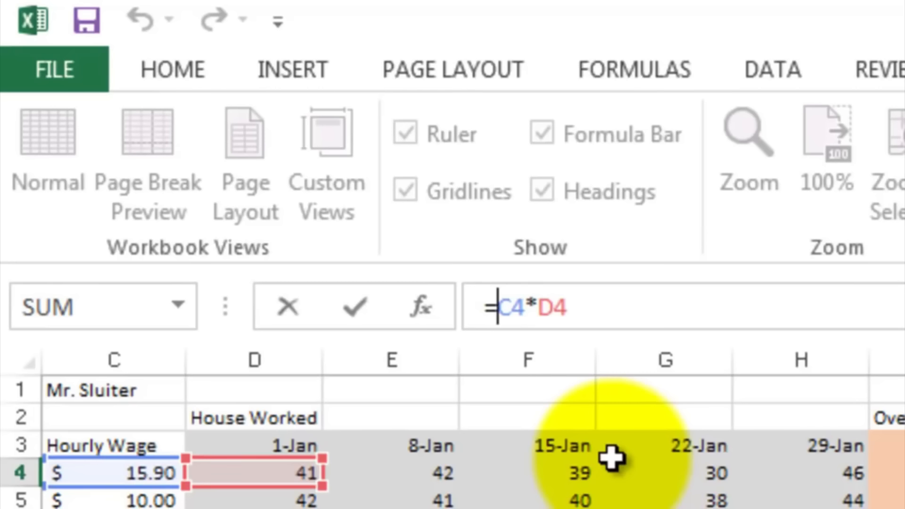
pyautogui.write('$')
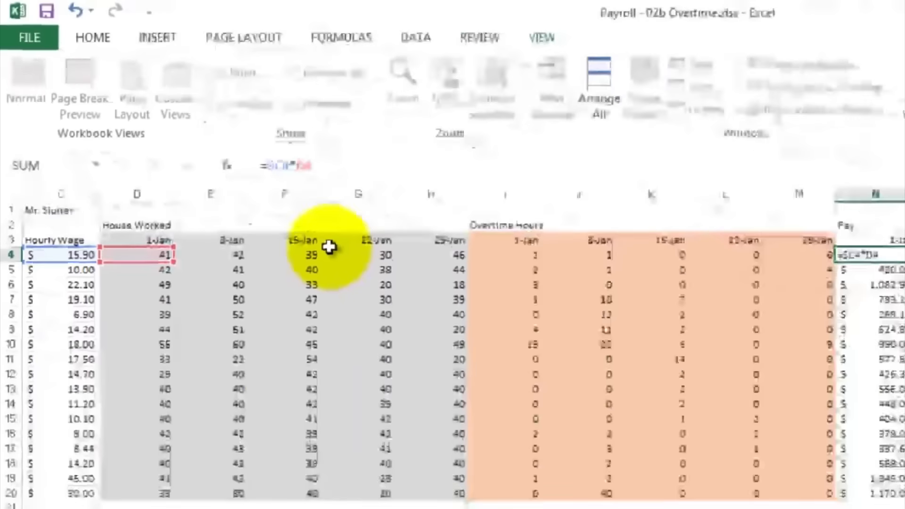
pyautogui.press('Return')
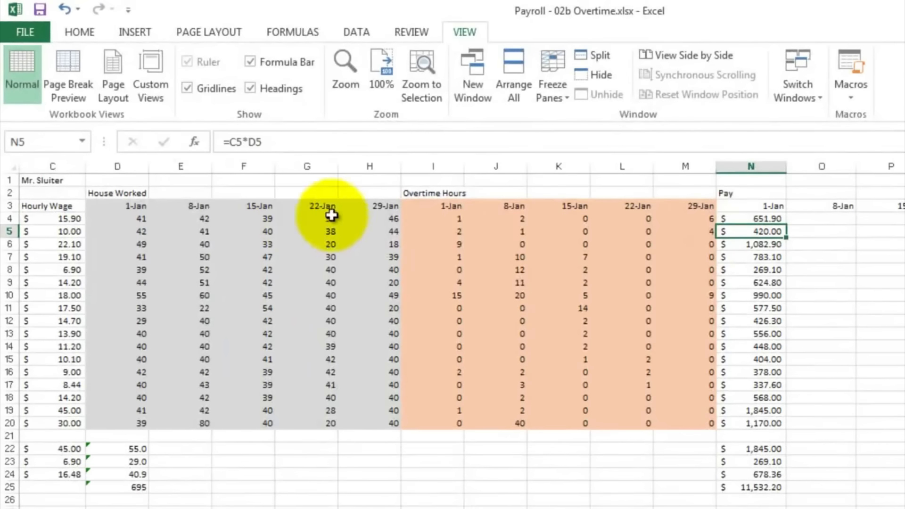
pyautogui.click(751, 218)
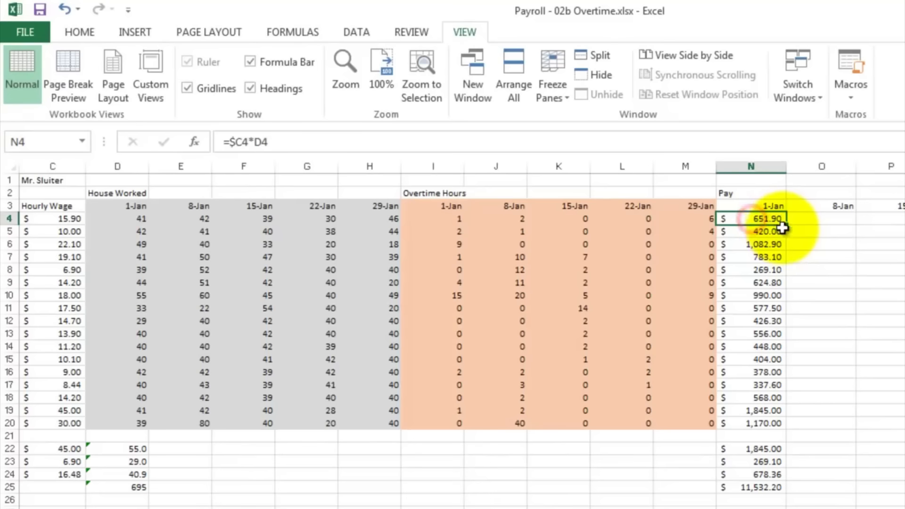
pyautogui.moveTo(786, 225); pyautogui.dragTo(791, 428)
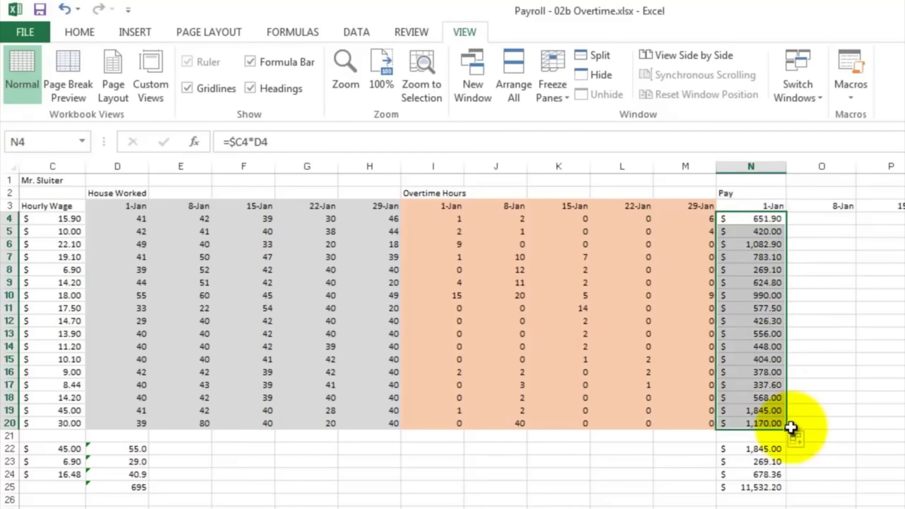
# Step: Copy the 1-Jan pay formulas in N4:N20 and paste them into the 8-Jan column starting at O4
pyautogui.rightClick(749, 244)
pyautogui.click(769, 278)
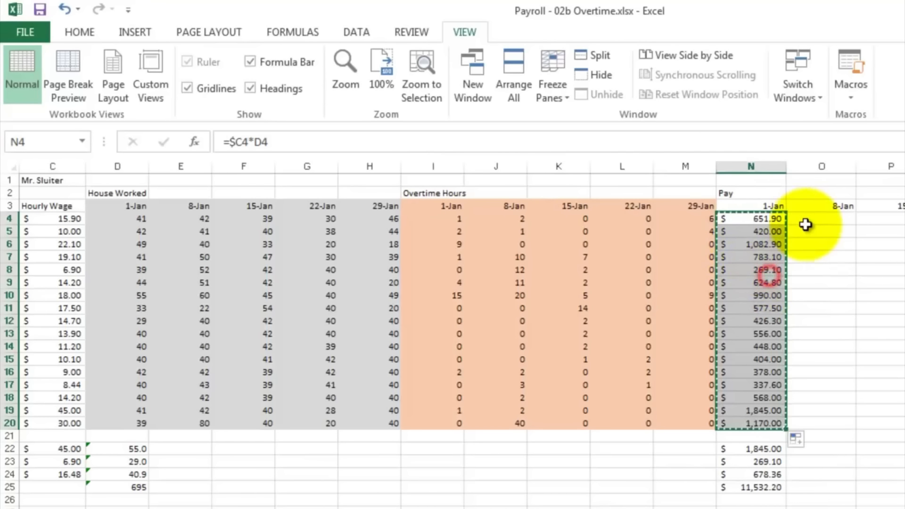
pyautogui.click(805, 217)
pyautogui.rightClick(806, 217)
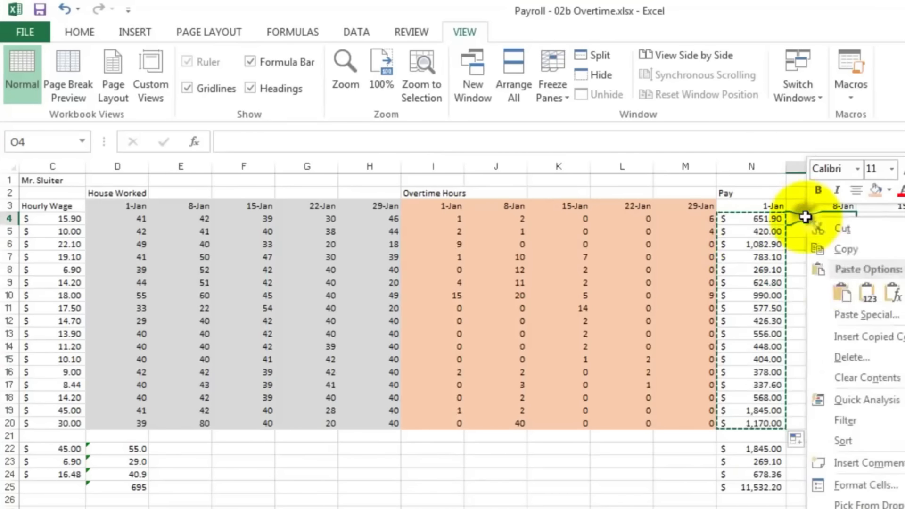
pyautogui.click(842, 293)
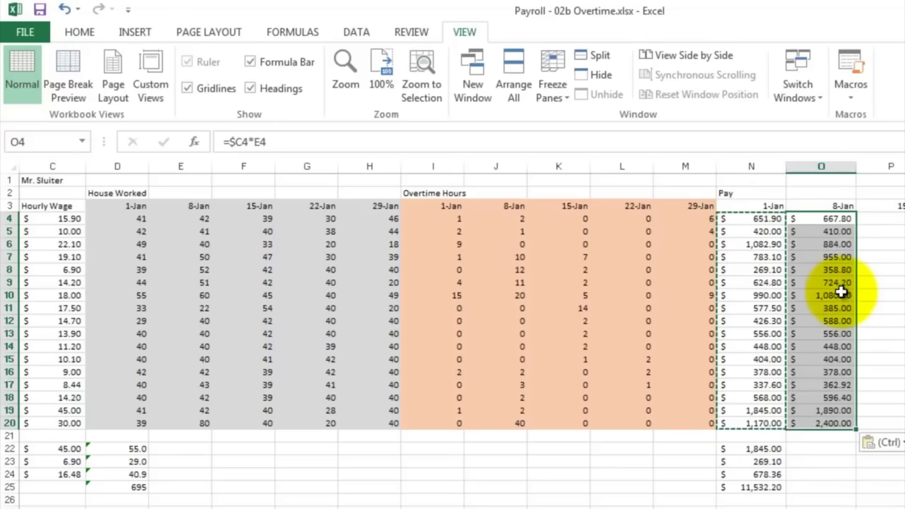
# Step: Inspect the wage and hours cells referenced by the new 8-Jan pay formula in O4
pyautogui.click(875, 254)
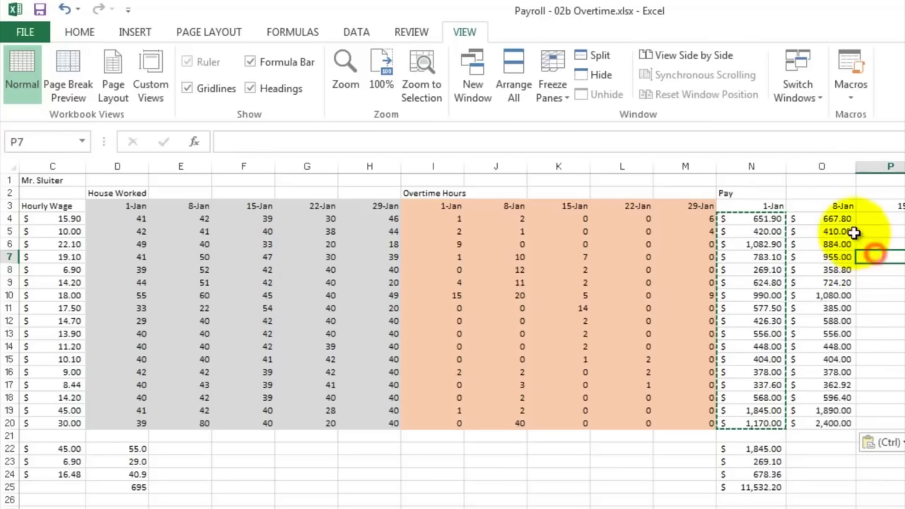
pyautogui.doubleClick(833, 218)
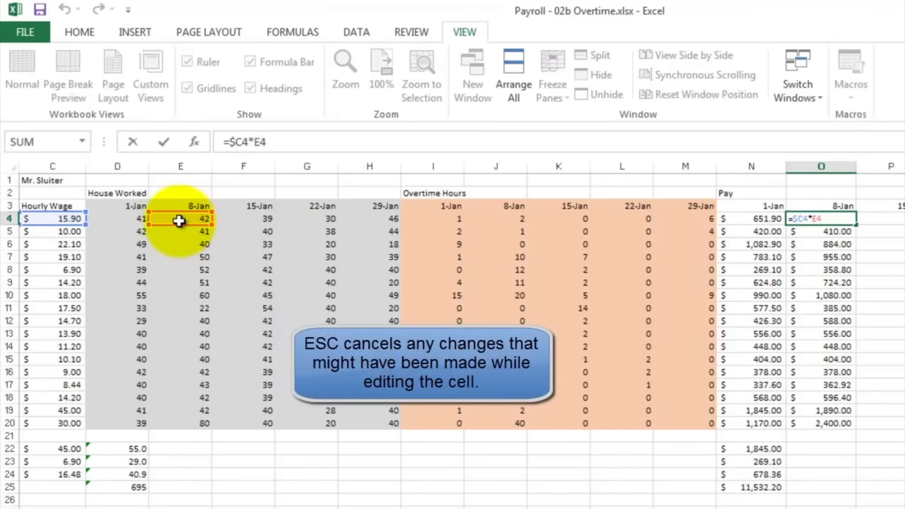
pyautogui.press('Escape')
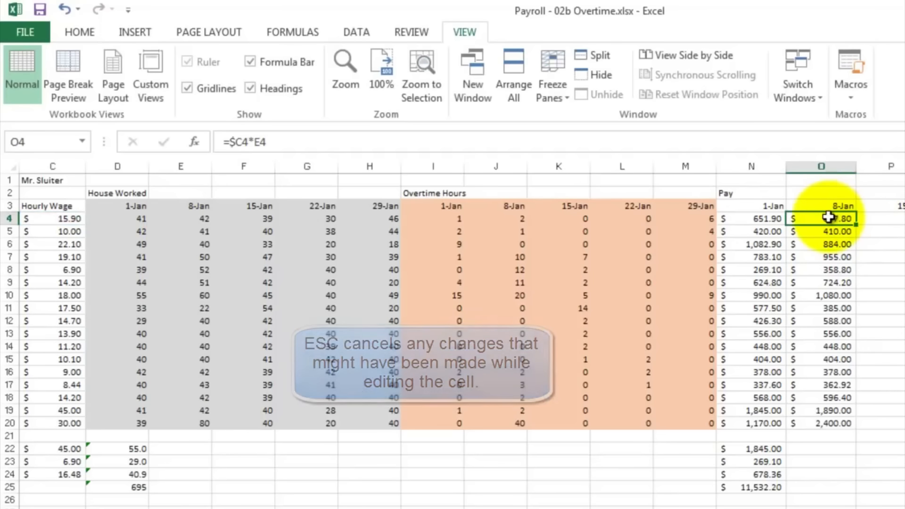
# Step: Fill the 8-Jan pay formulas in O4:O20 across the 15-Jan, 22-Jan and 29-Jan columns through R20
pyautogui.moveTo(861, 214); pyautogui.dragTo(856, 428)
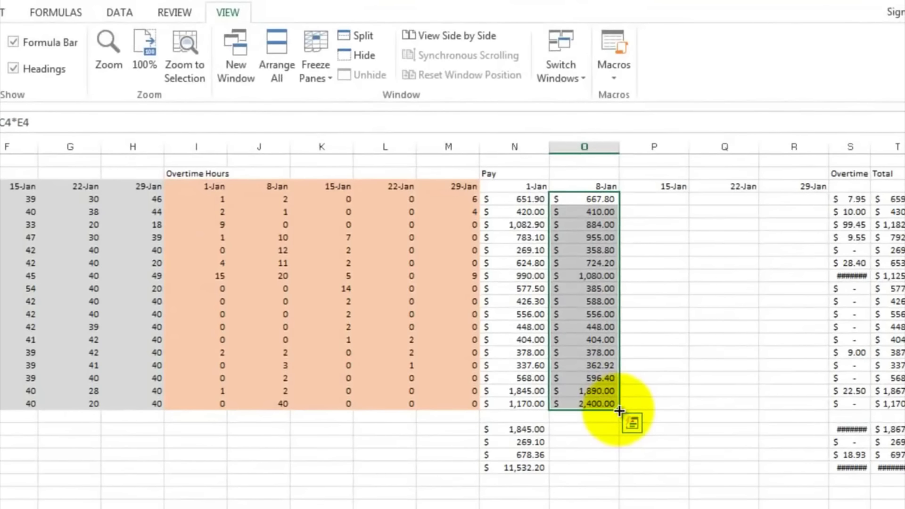
pyautogui.moveTo(619, 411); pyautogui.dragTo(815, 409)
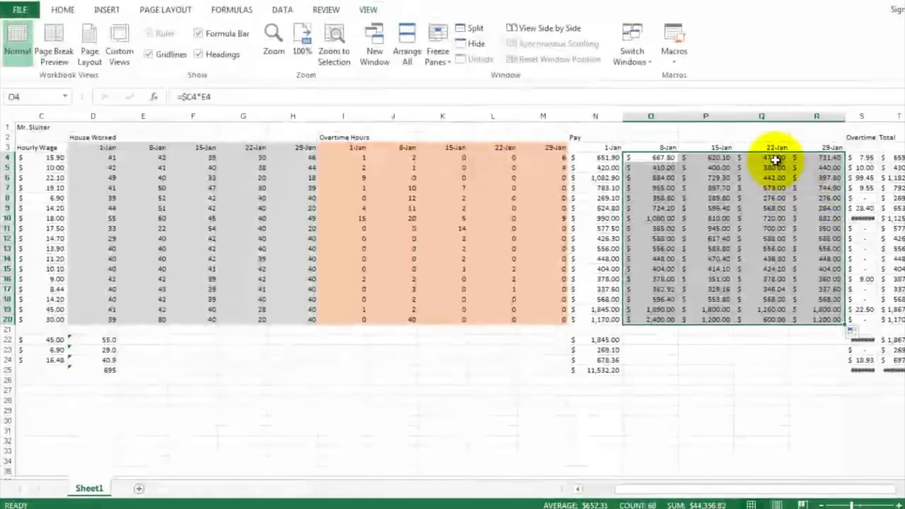
# Step: Verify the wage and hours references in the 22-Jan pay formula in Q4
pyautogui.click(776, 160)
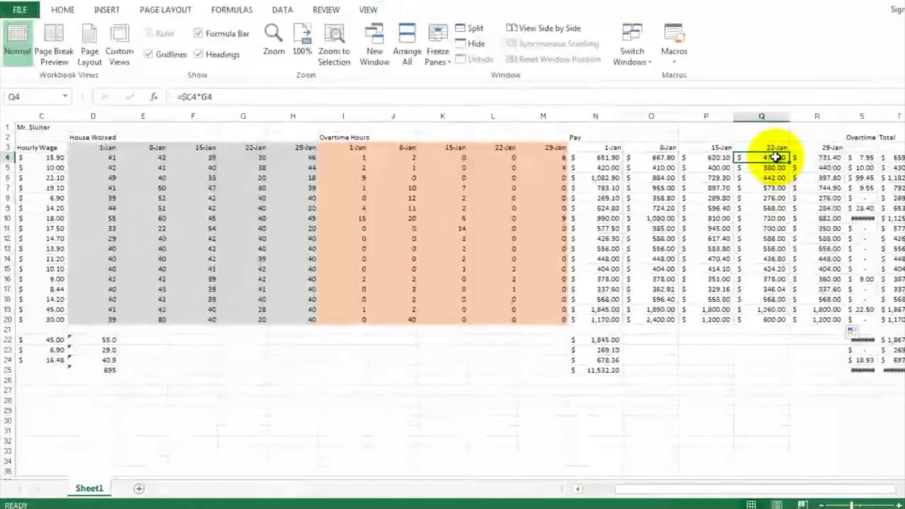
pyautogui.doubleClick(776, 158)
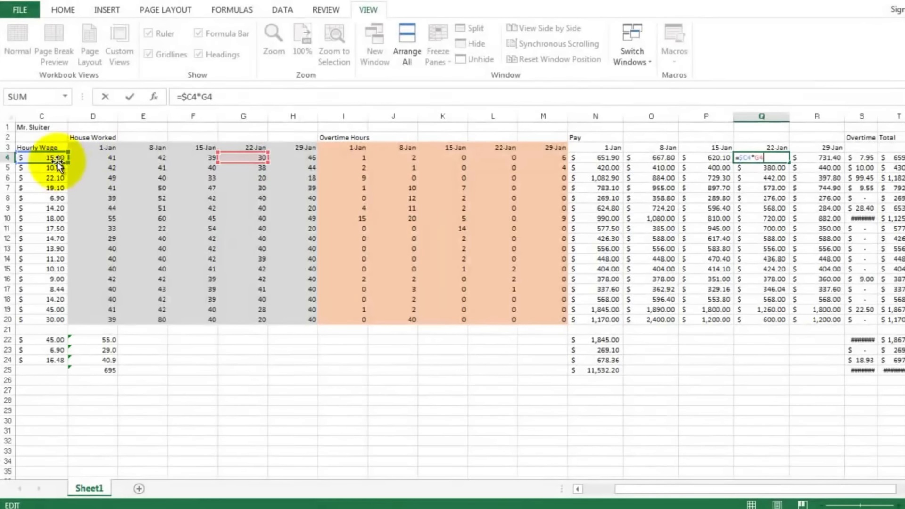
pyautogui.click(829, 171)
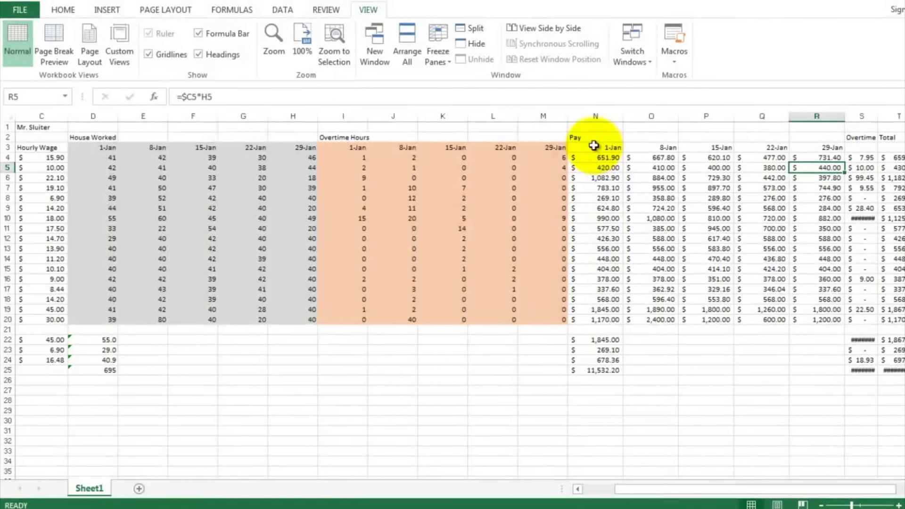
# Step: Shade the weekly pay block N3:R20, including its date headers, with a green theme fill color
pyautogui.moveTo(603, 147); pyautogui.dragTo(817, 324)
pyautogui.click(662, 168)
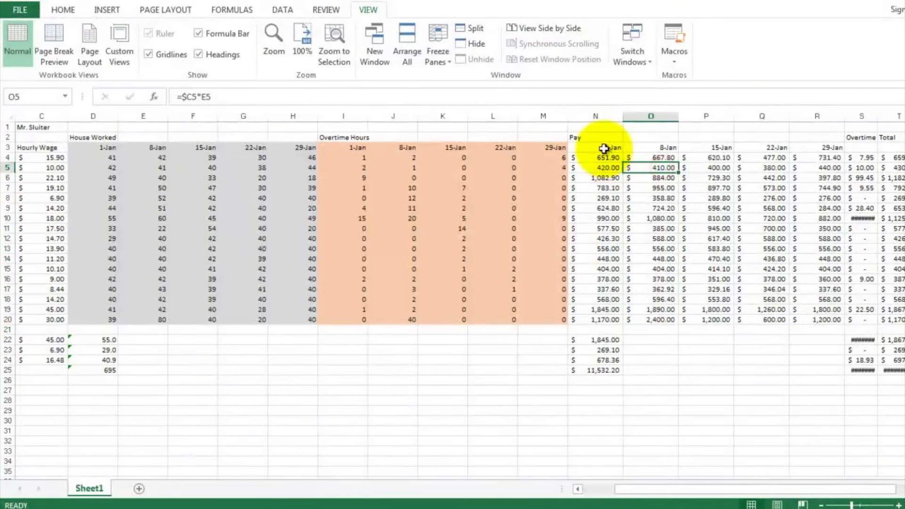
pyautogui.moveTo(608, 148); pyautogui.dragTo(820, 316)
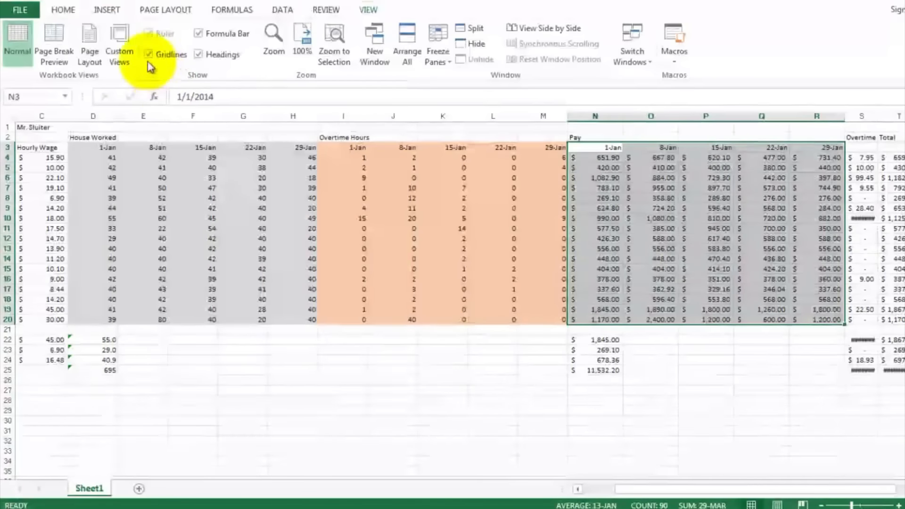
pyautogui.click(66, 10)
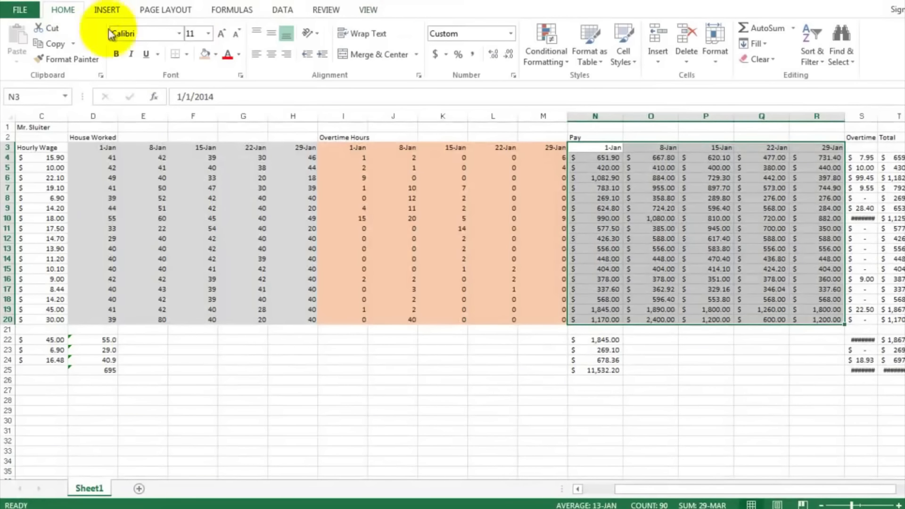
pyautogui.click(216, 55)
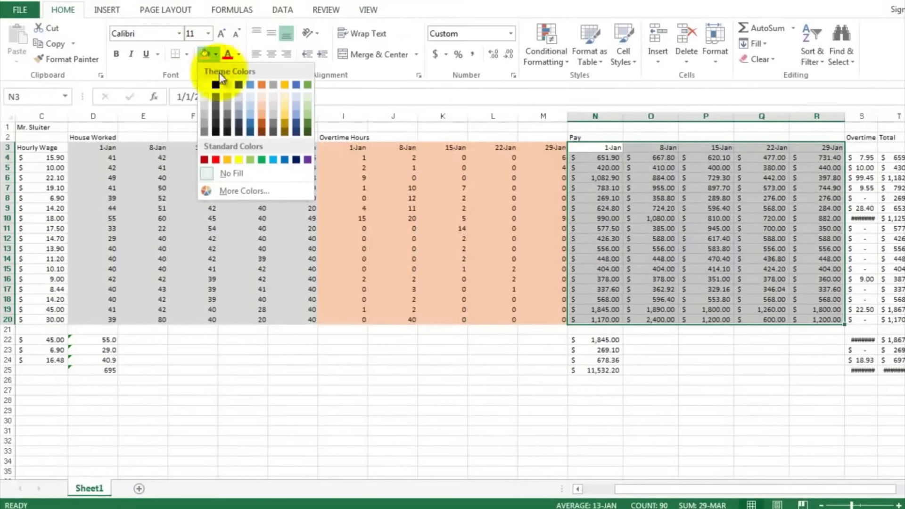
pyautogui.click(304, 112)
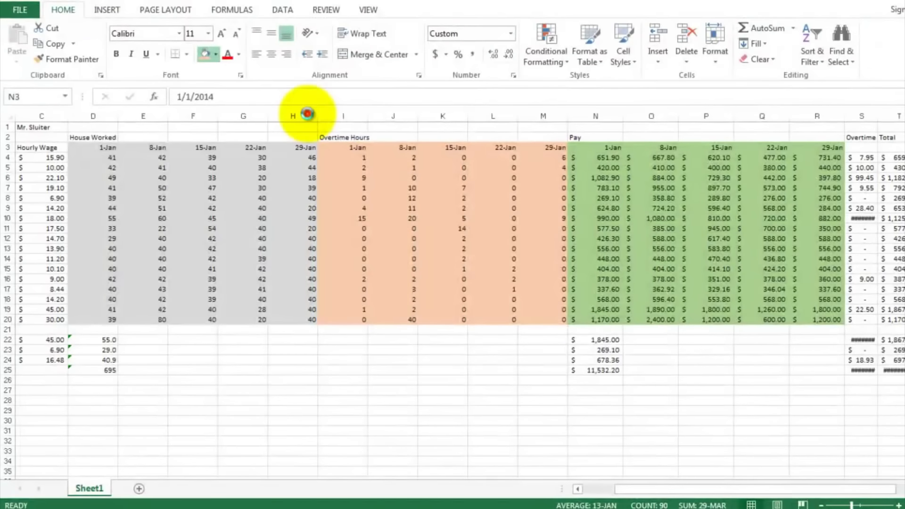
# Step: Insert four blank columns before the Total column and select S3, the date header cell under Overtime Bonus
pyautogui.click(862, 180)
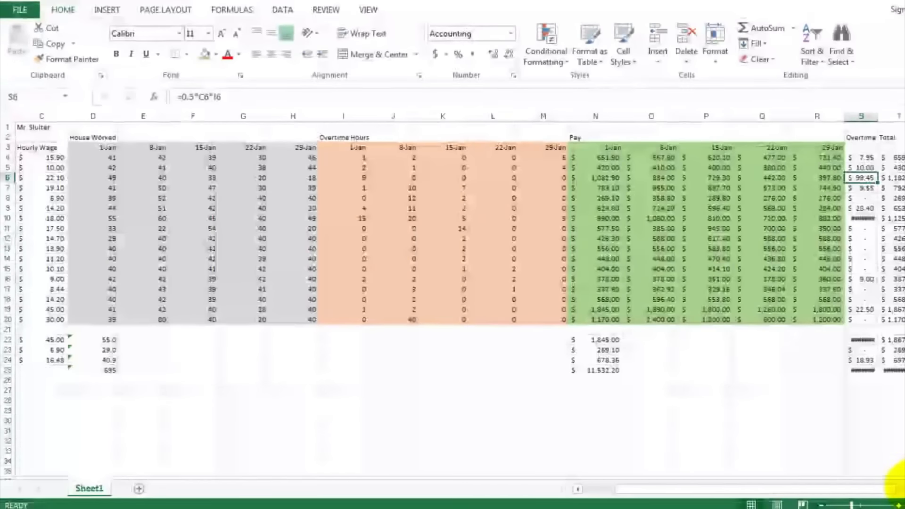
pyautogui.click(899, 489)
pyautogui.click(899, 489)
pyautogui.click(900, 489)
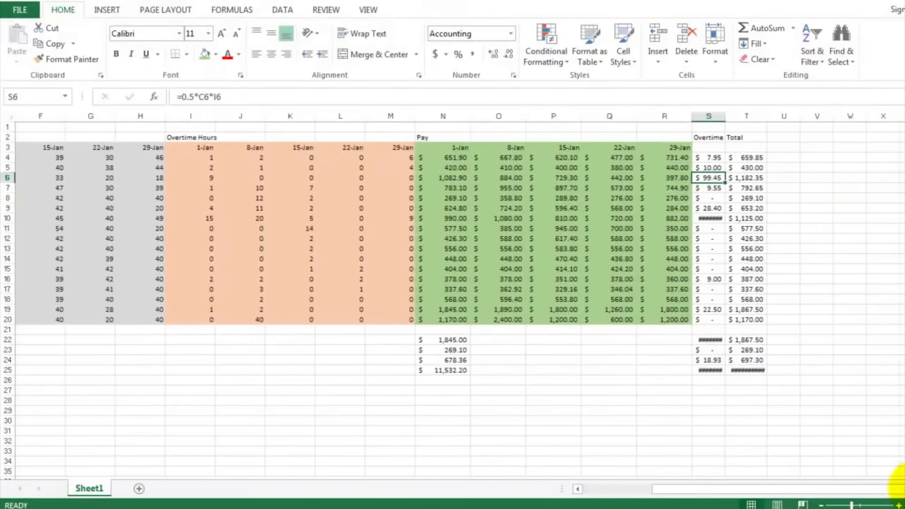
pyautogui.click(899, 489)
pyautogui.click(899, 489)
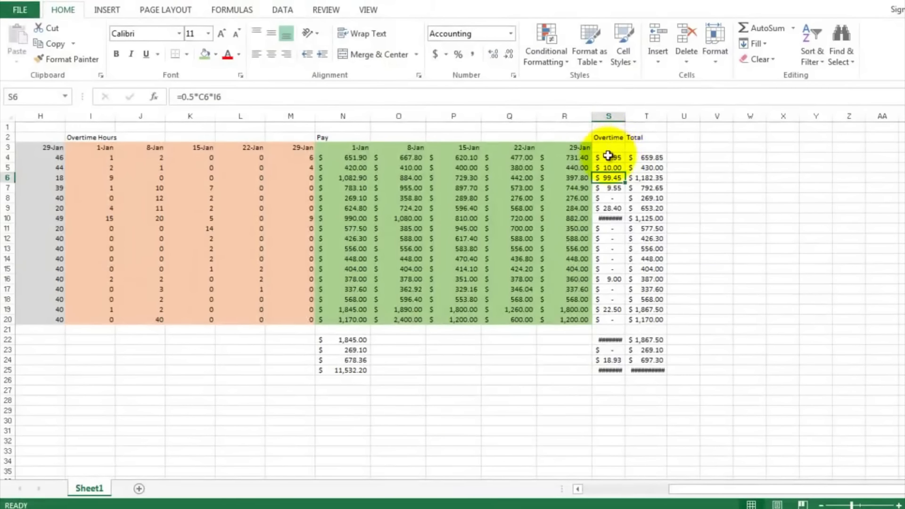
pyautogui.moveTo(643, 116); pyautogui.dragTo(782, 117)
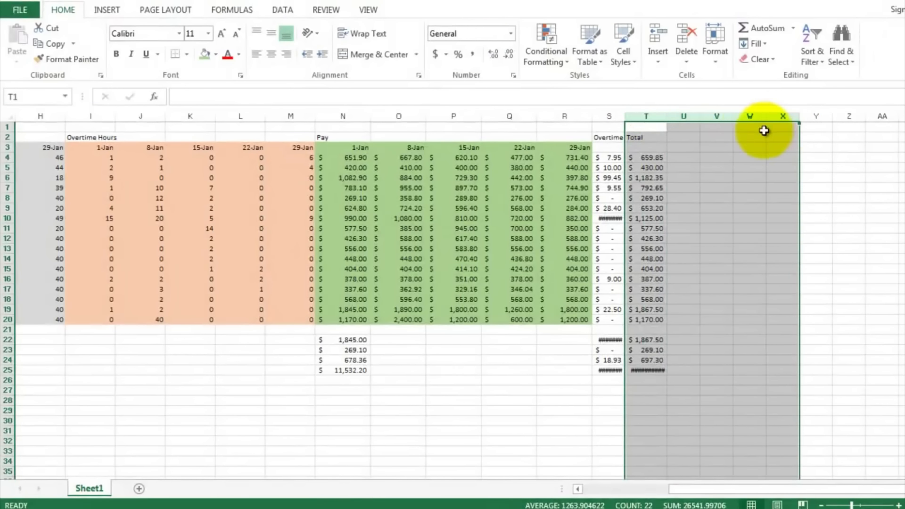
pyautogui.moveTo(653, 118); pyautogui.dragTo(747, 117)
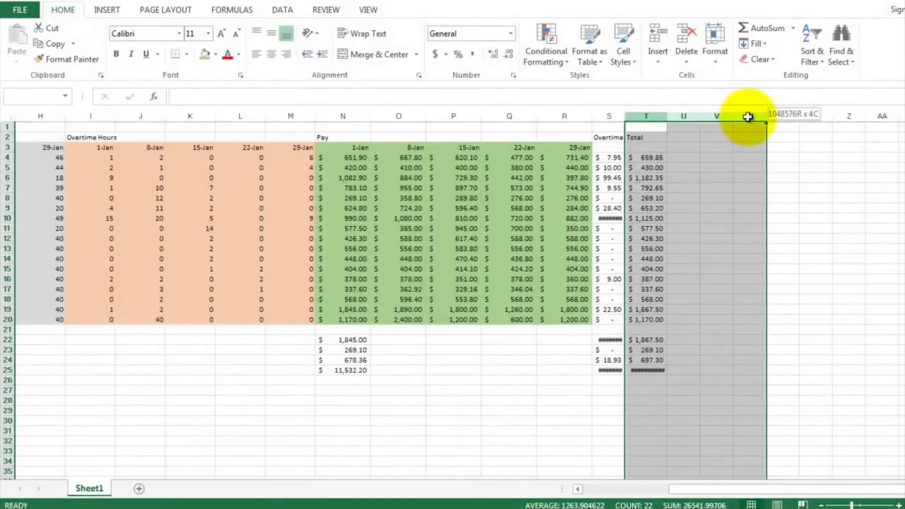
pyautogui.rightClick(734, 141)
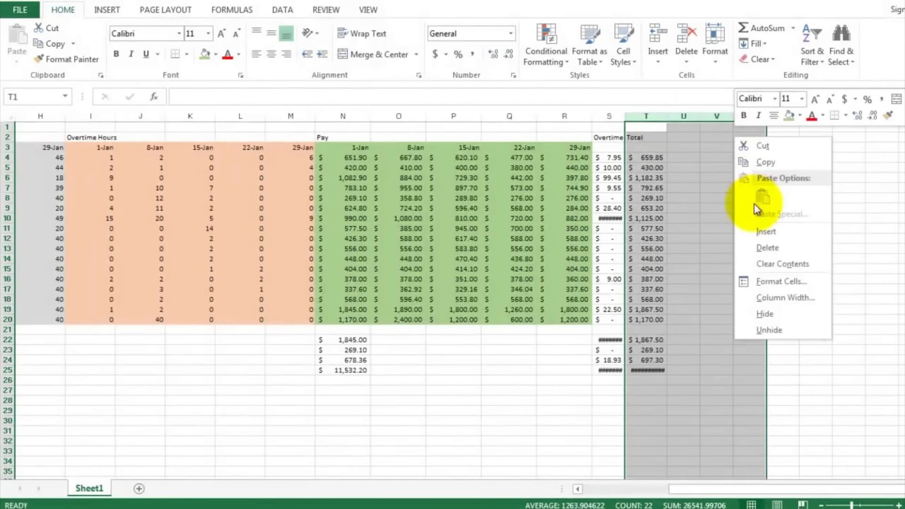
pyautogui.click(758, 231)
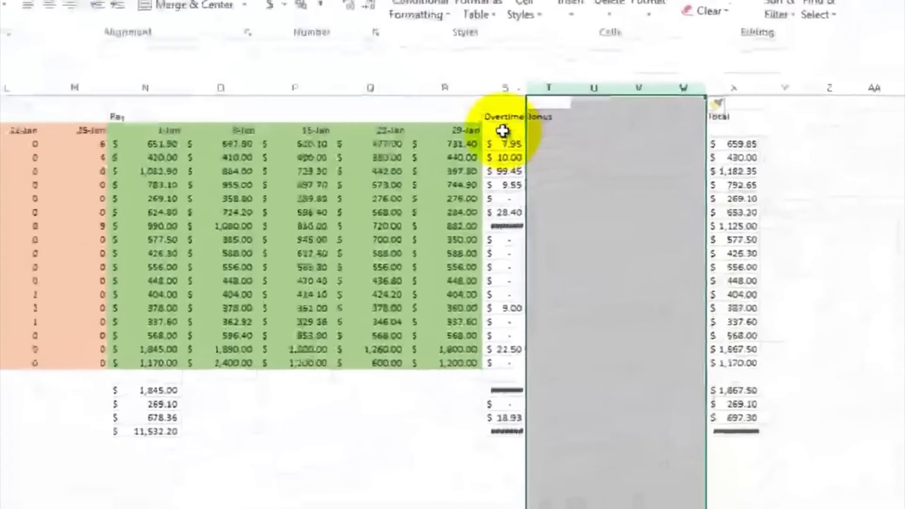
pyautogui.click(609, 148)
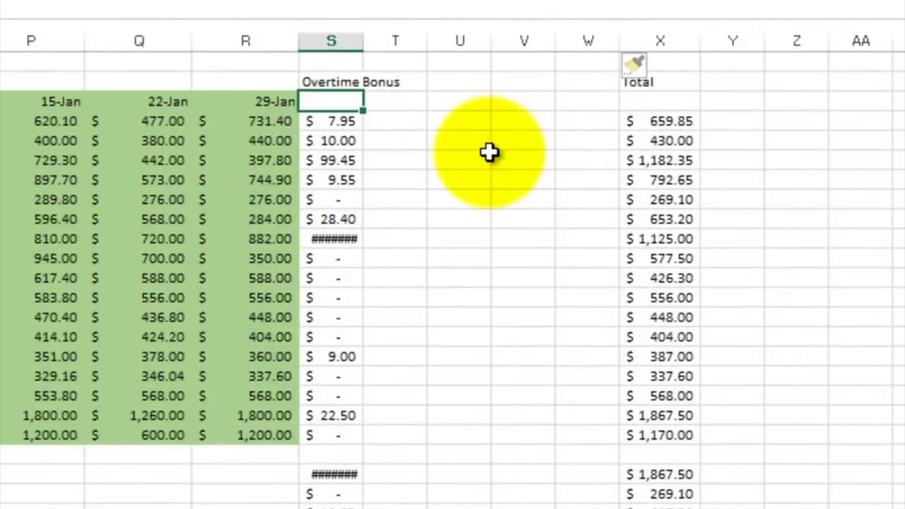
# Step: Enter 1-Jan in S3, add a formula based on S3 in T3 for 8-Jan, and fill the weekly dates across to W3
pyautogui.press('Return')
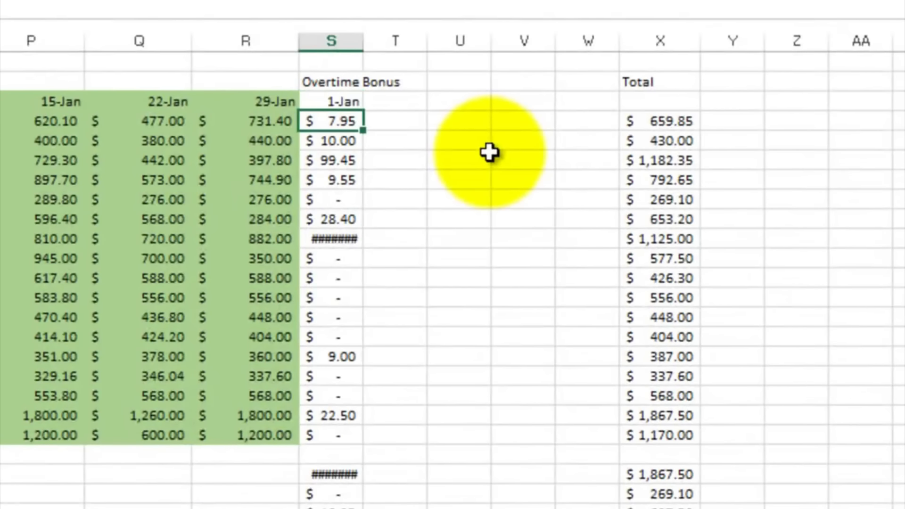
pyautogui.press('Up')
pyautogui.press('Right')
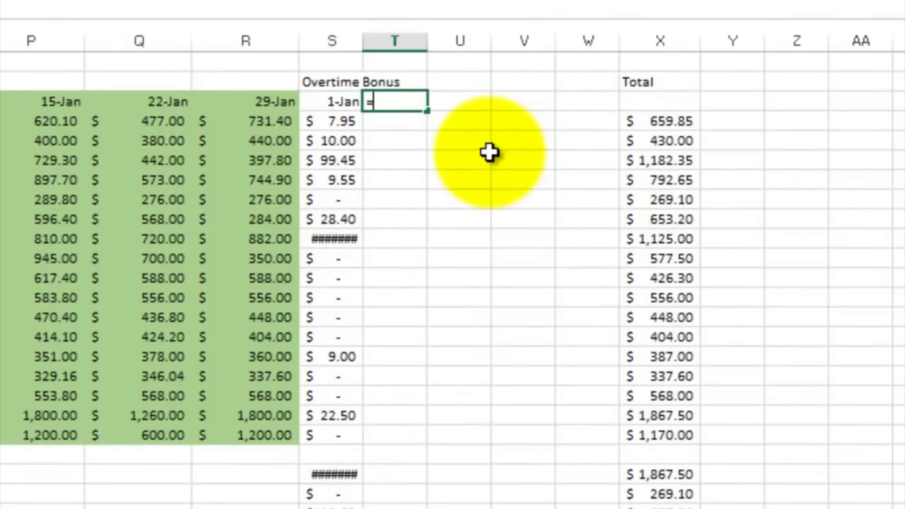
pyautogui.write('=')
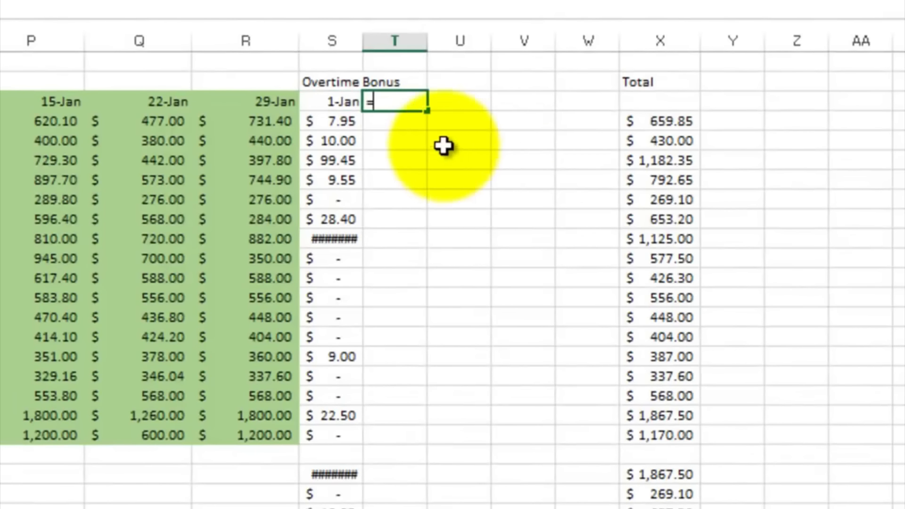
pyautogui.click(337, 102)
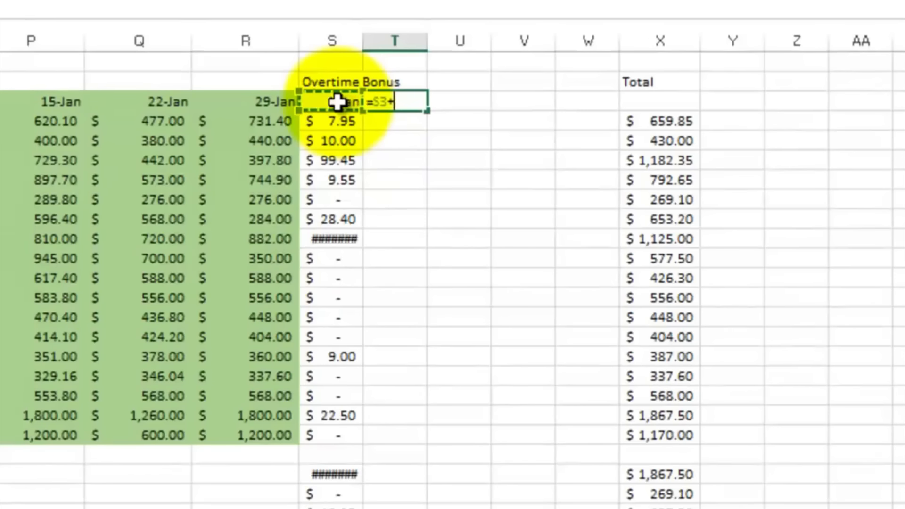
pyautogui.press('Return')
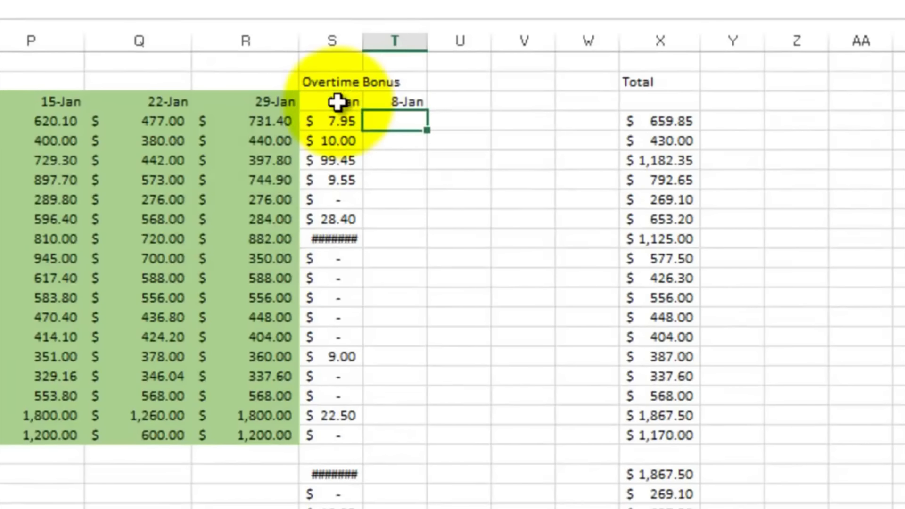
pyautogui.click(406, 99)
pyautogui.moveTo(426, 110); pyautogui.dragTo(608, 105)
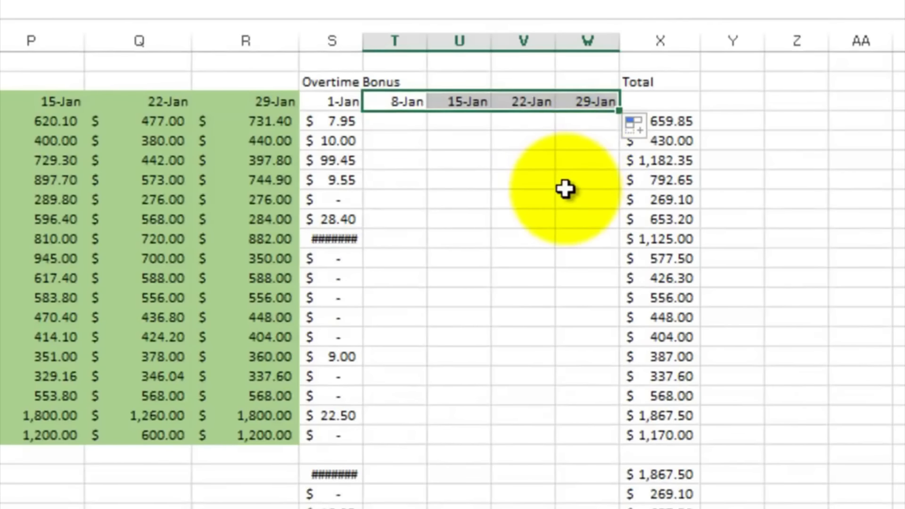
# Step: Widen column S so the 1-Jan overtime bonus amounts fit
pyautogui.click(429, 146)
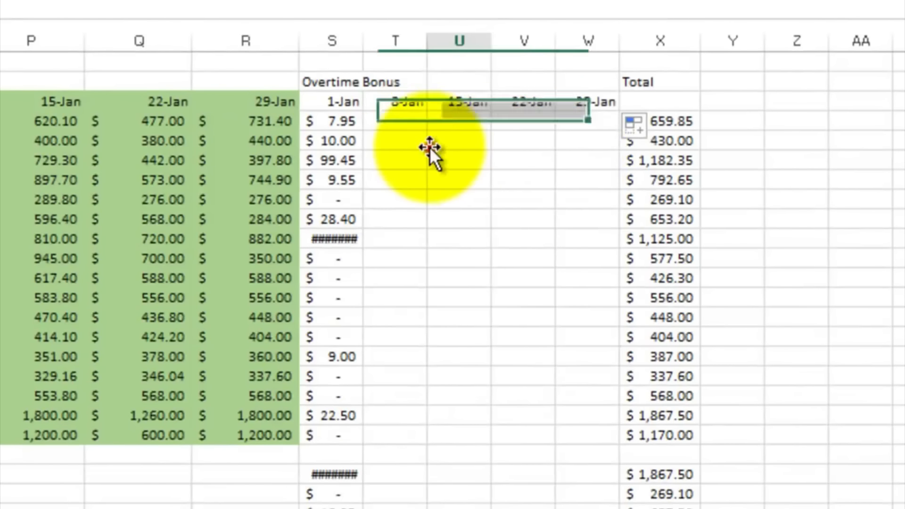
pyautogui.click(339, 121)
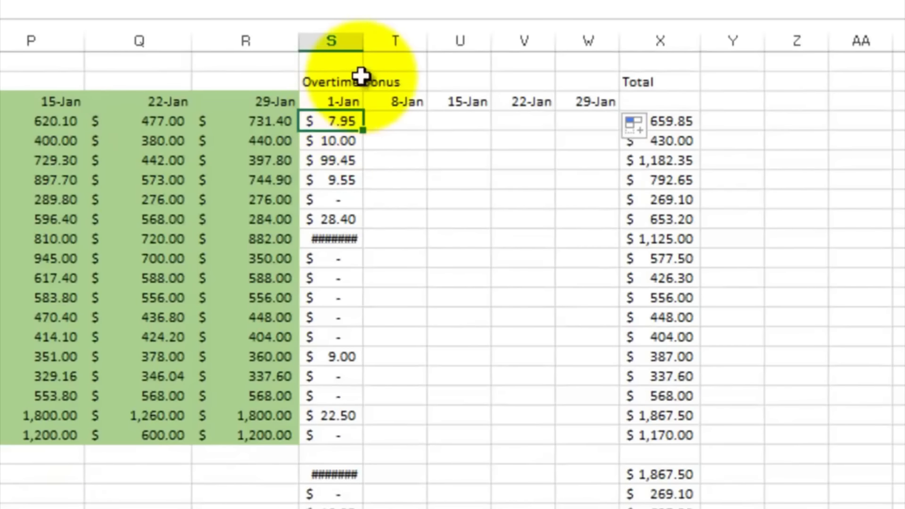
pyautogui.moveTo(363, 41); pyautogui.dragTo(395, 41)
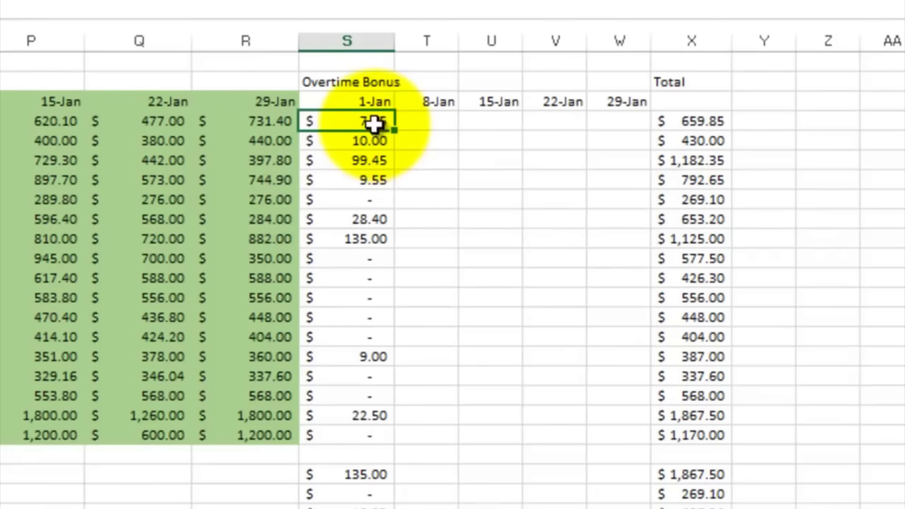
# Step: Try filling the overtime bonus formula in S4 across to W4 and check the wage and overtime hours references in T4
pyautogui.moveTo(395, 124); pyautogui.dragTo(610, 135)
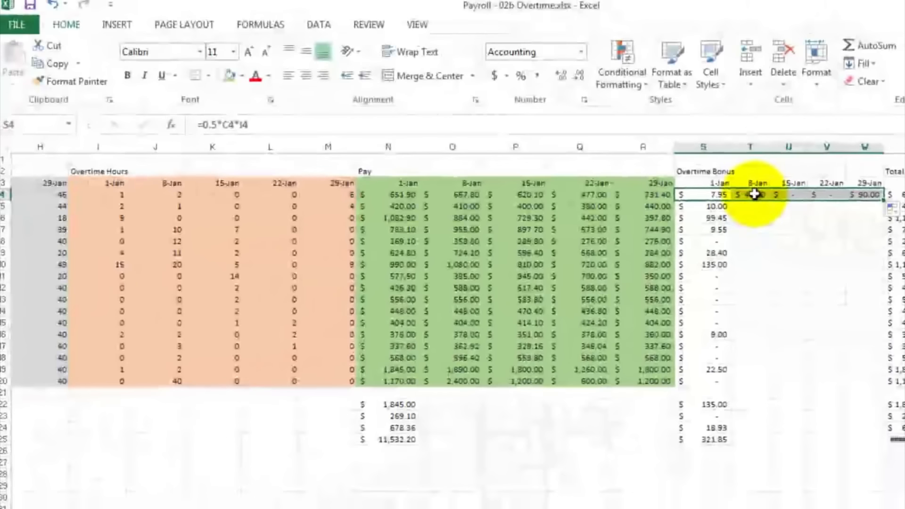
pyautogui.click(436, 121)
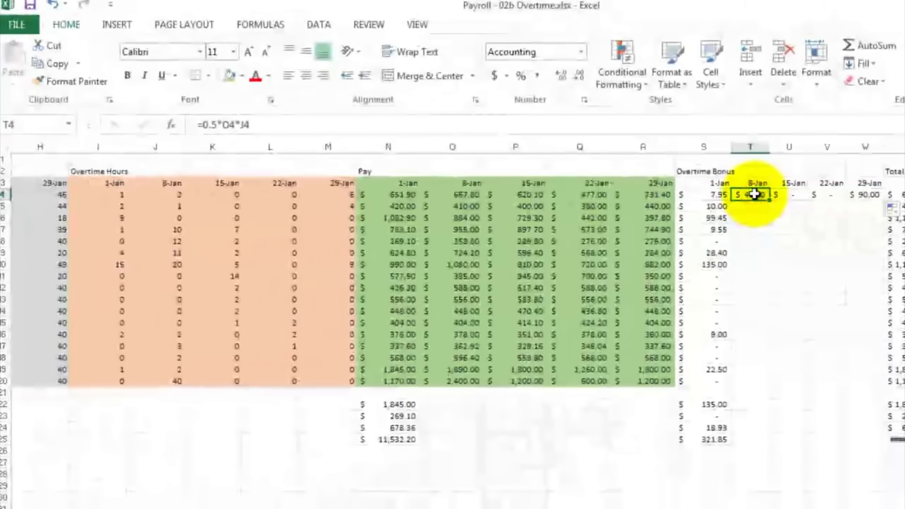
pyautogui.doubleClick(755, 194)
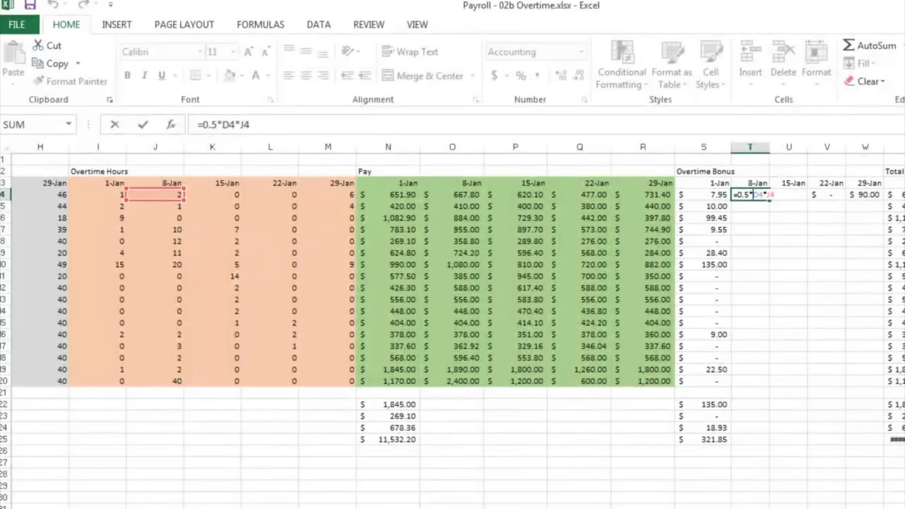
pyautogui.hscroll(-6, 452, 325)
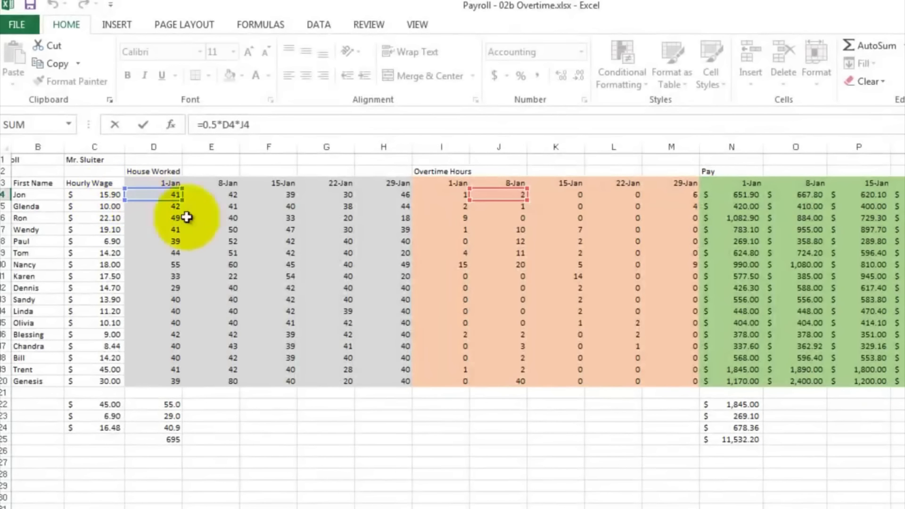
pyautogui.hscroll(4, 458, 325)
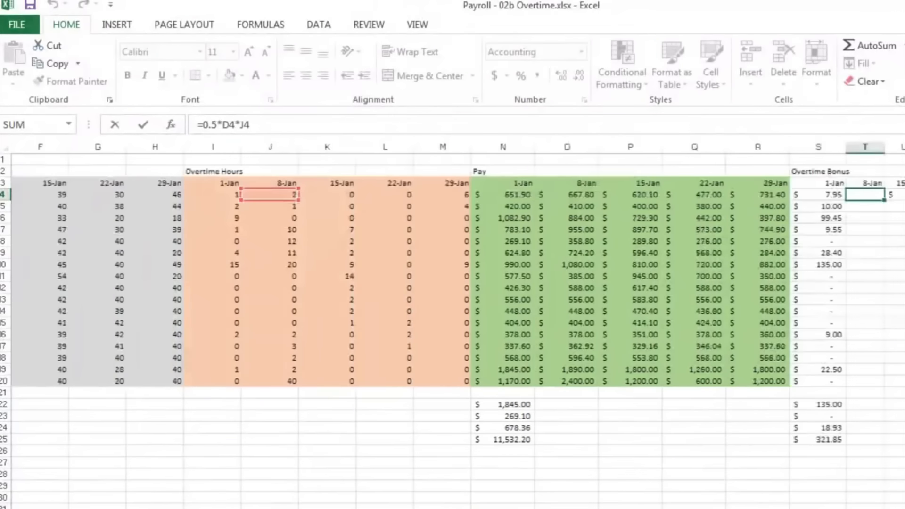
pyautogui.hscroll(2, 765, 235)
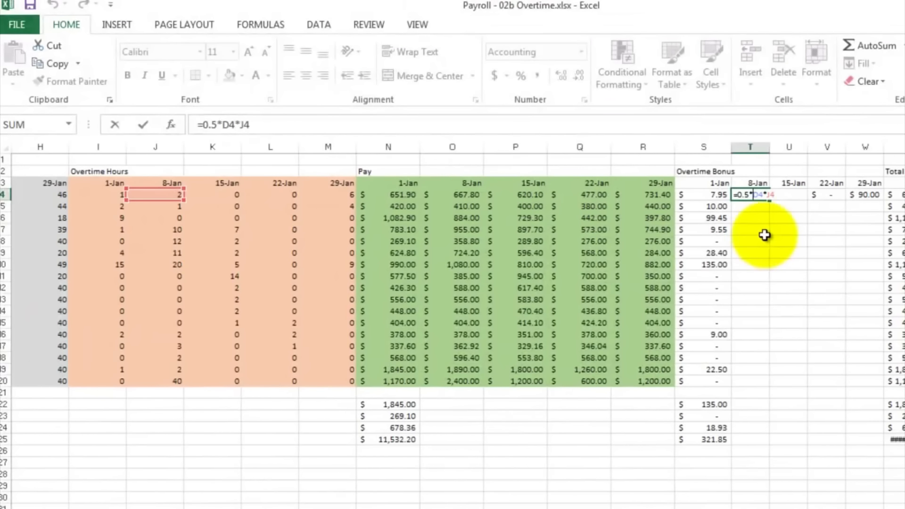
pyautogui.press('Return')
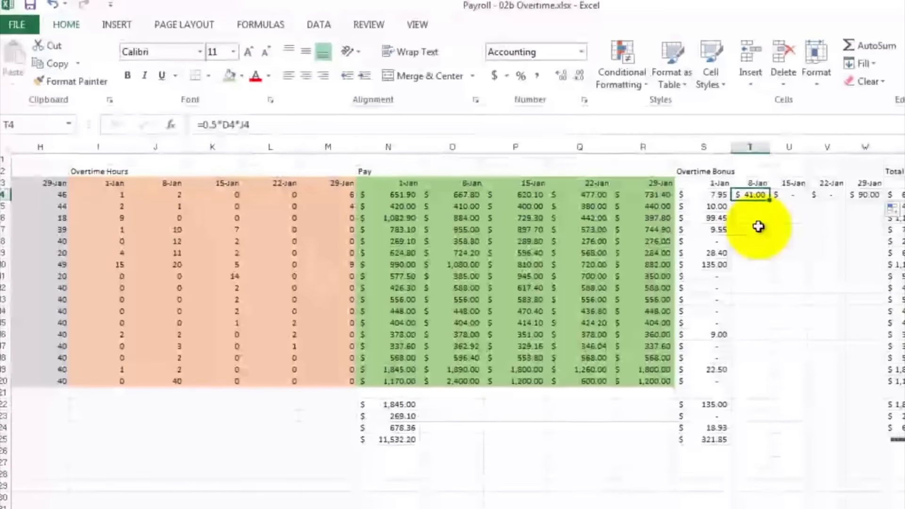
# Step: Clear the contents of the filled overtime bonus cells T4:W4
pyautogui.moveTo(754, 197); pyautogui.dragTo(867, 197)
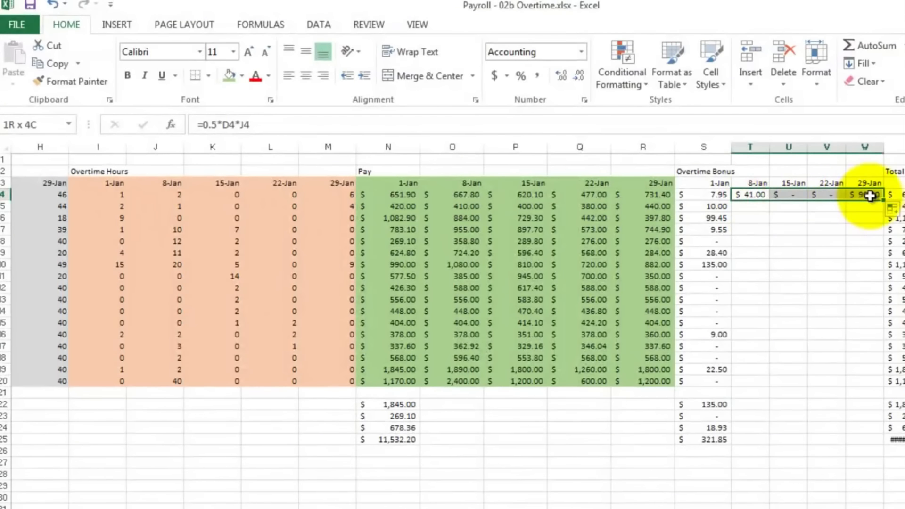
pyautogui.rightClick(869, 196)
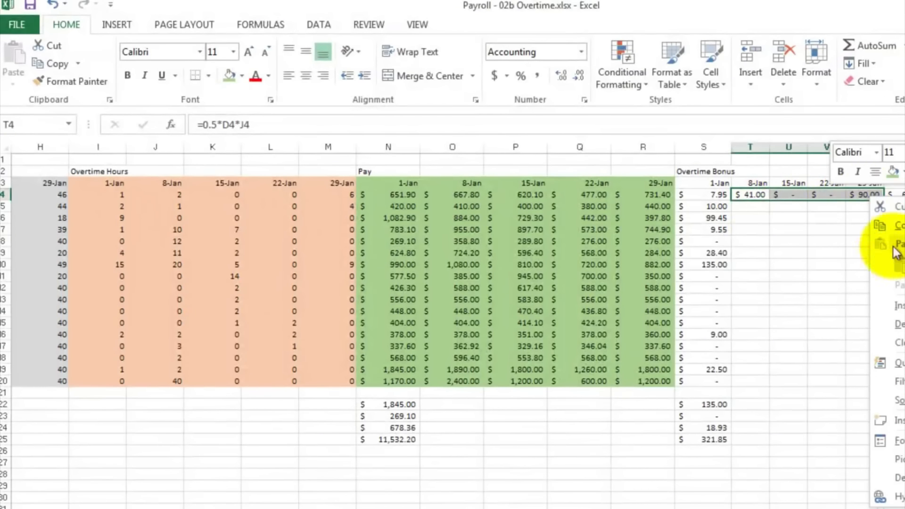
pyautogui.click(898, 343)
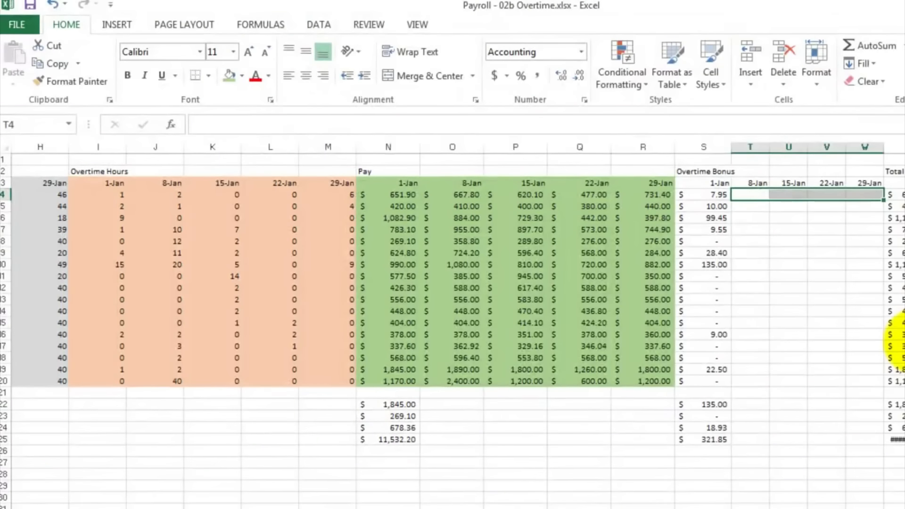
# Step: Anchor the hourly wage column in the S4 overtime bonus formula so it reads =0.5*$C4*I4
pyautogui.doubleClick(712, 194)
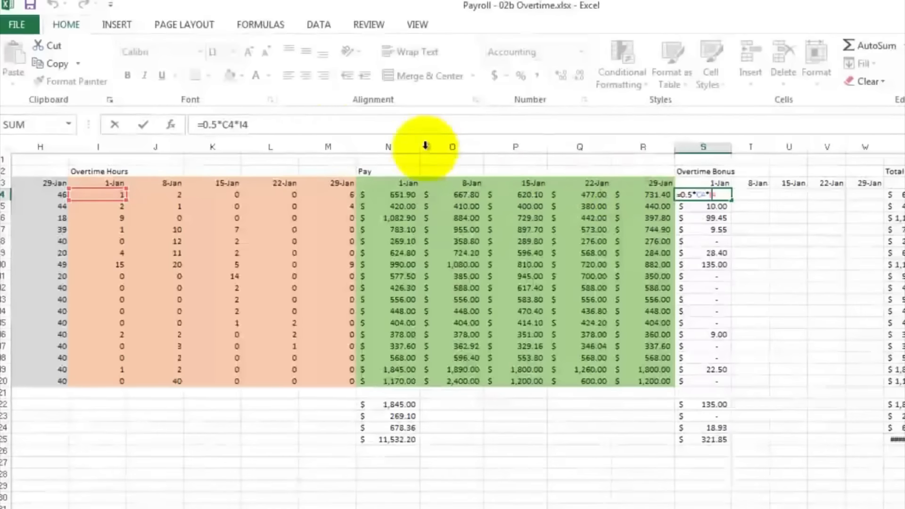
pyautogui.click(223, 124)
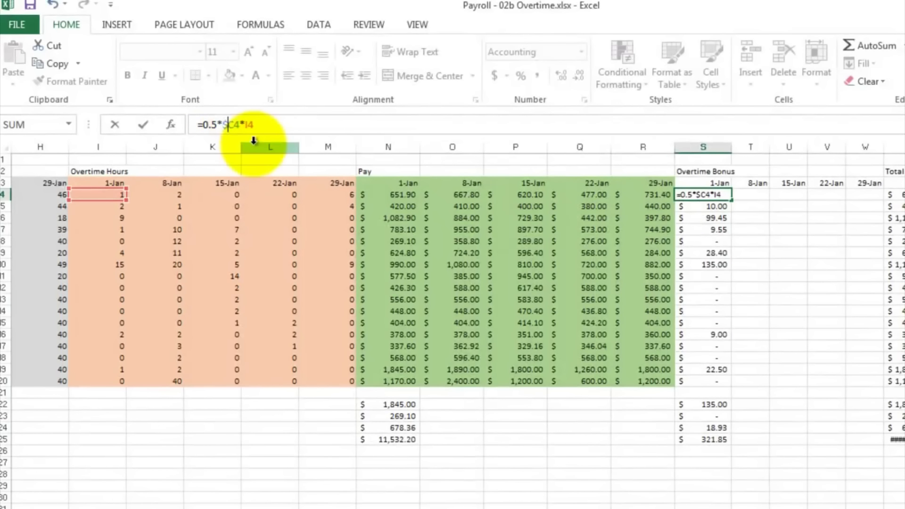
pyautogui.press('Return')
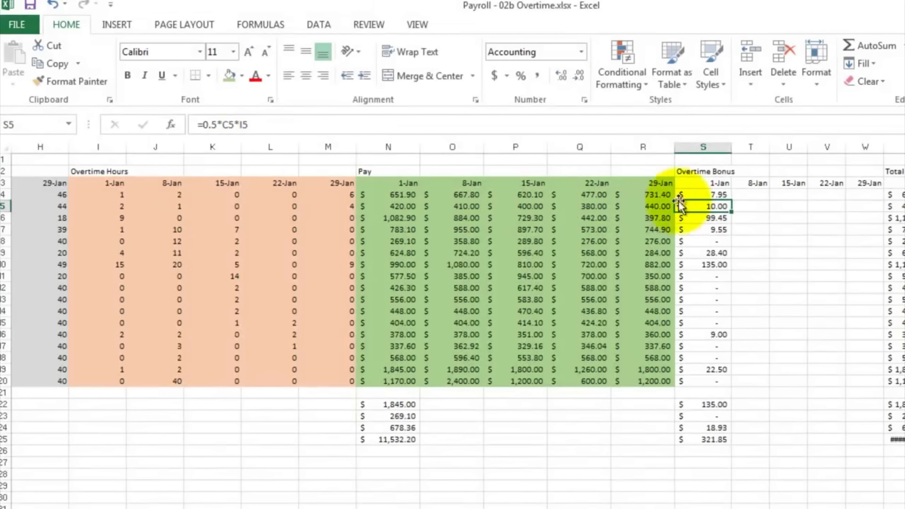
# Step: Copy the overtime bonus formula in S4 and paste it across every employee and week in S4:W20
pyautogui.click(704, 192)
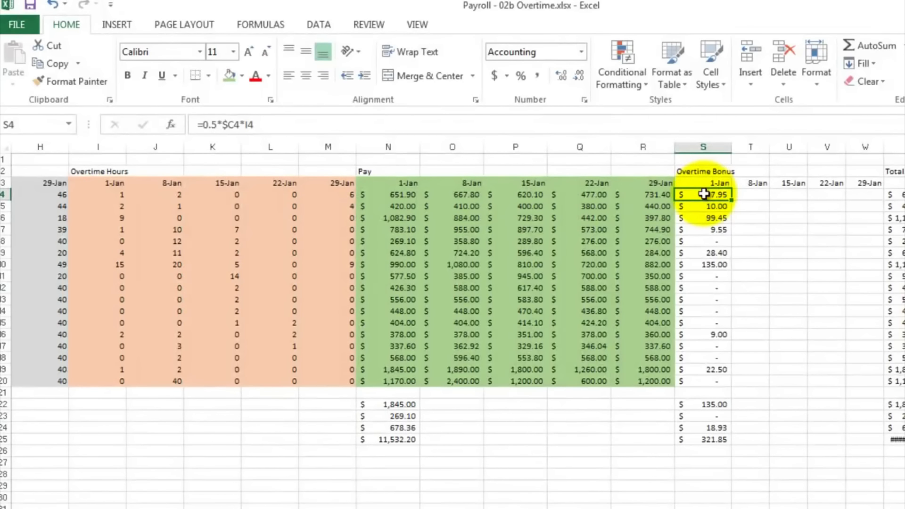
pyautogui.rightClick(705, 194)
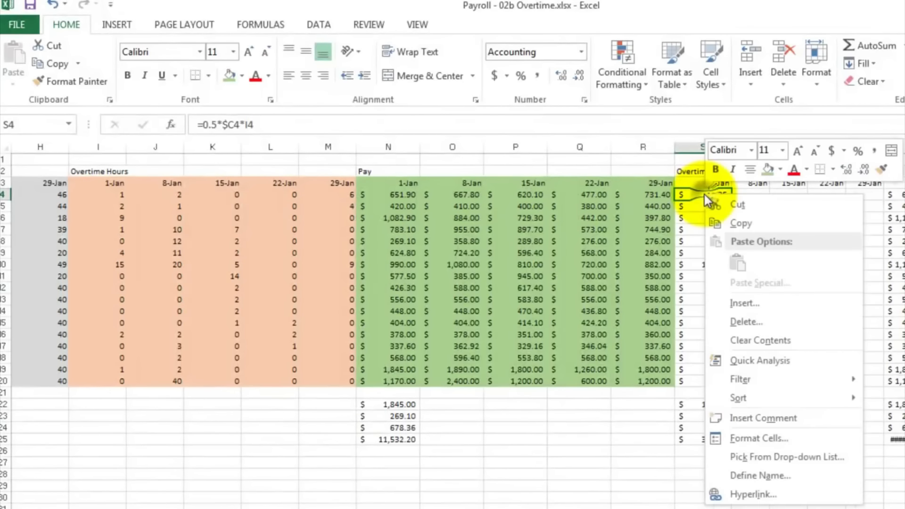
pyautogui.click(729, 219)
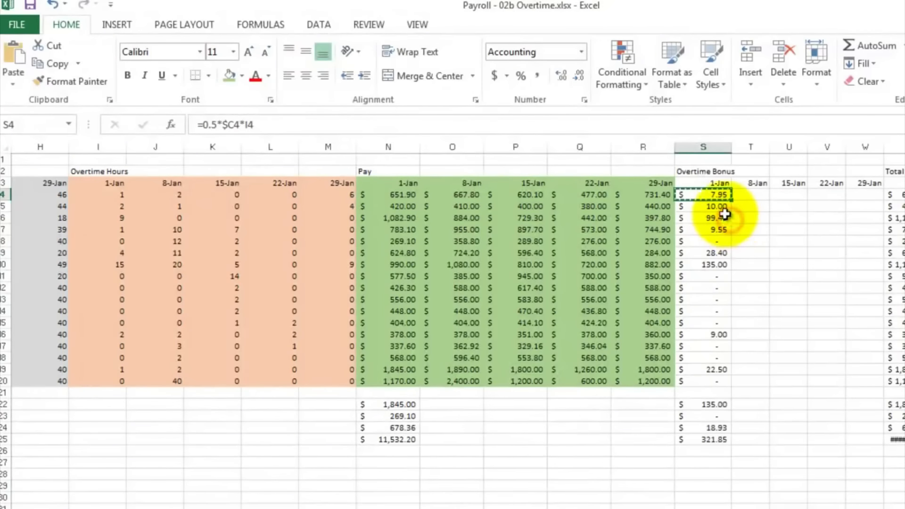
pyautogui.moveTo(876, 194); pyautogui.dragTo(710, 380)
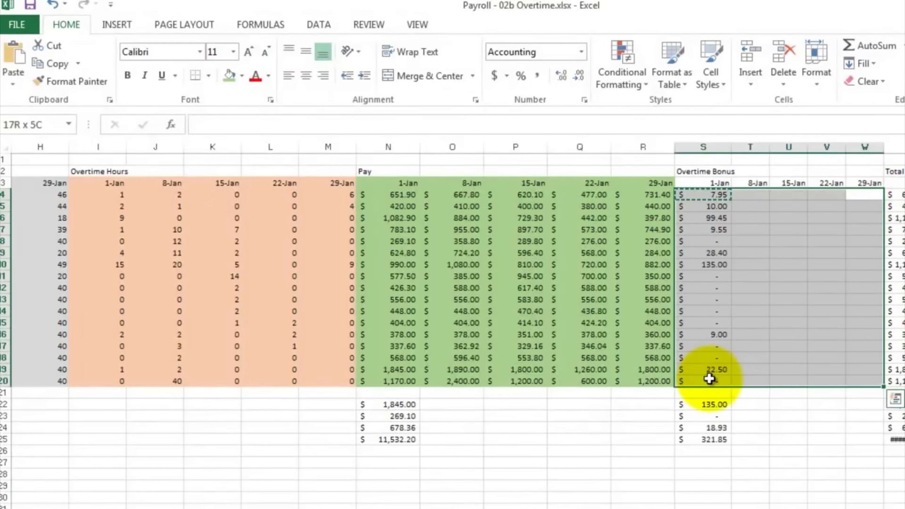
pyautogui.rightClick(805, 239)
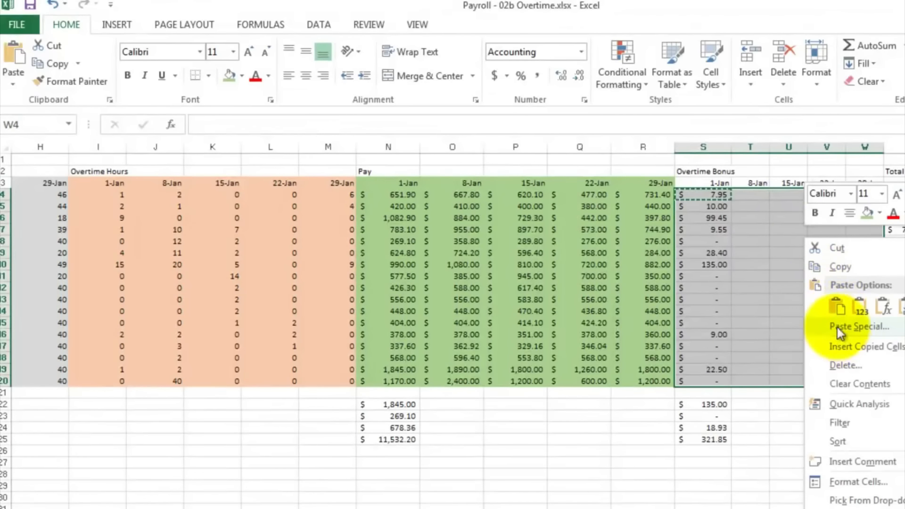
pyautogui.click(836, 307)
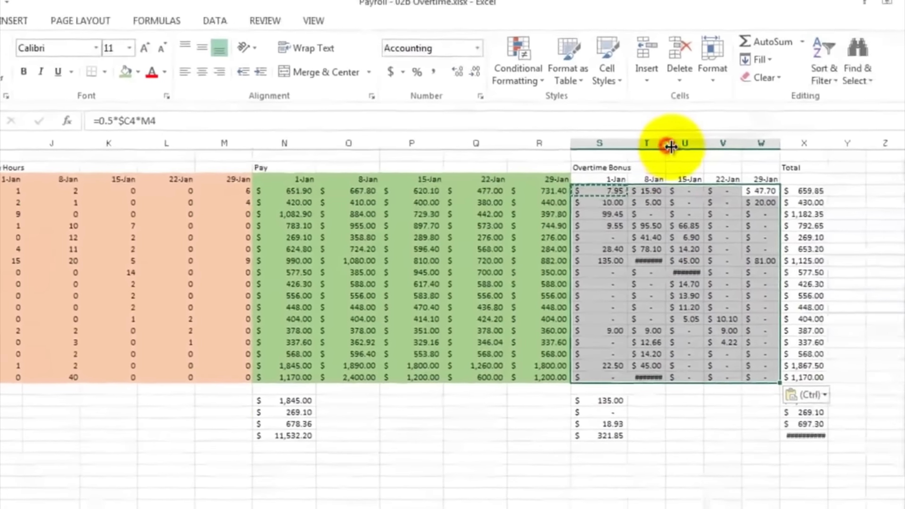
# Step: Widen columns T and U so the 8-Jan and 15-Jan overtime bonus amounts fit
pyautogui.moveTo(670, 146); pyautogui.dragTo(666, 143)
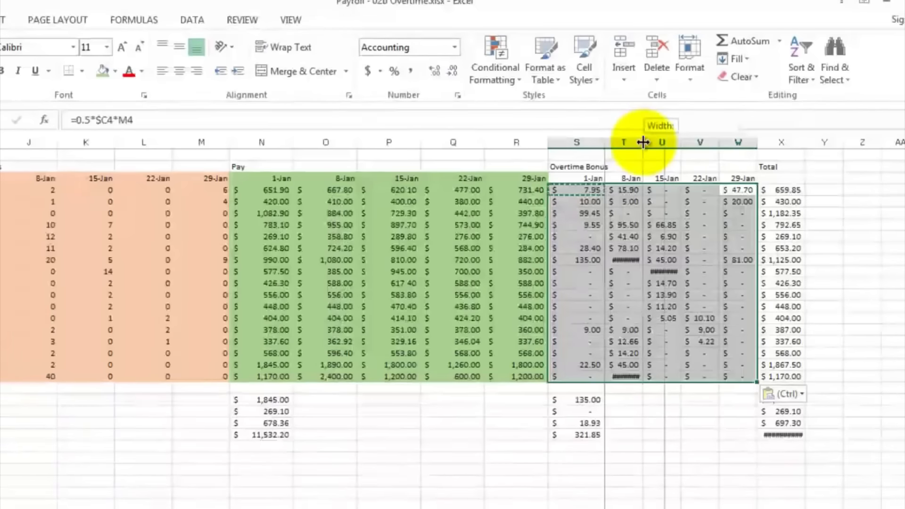
pyautogui.doubleClick(644, 142)
pyautogui.click(648, 142)
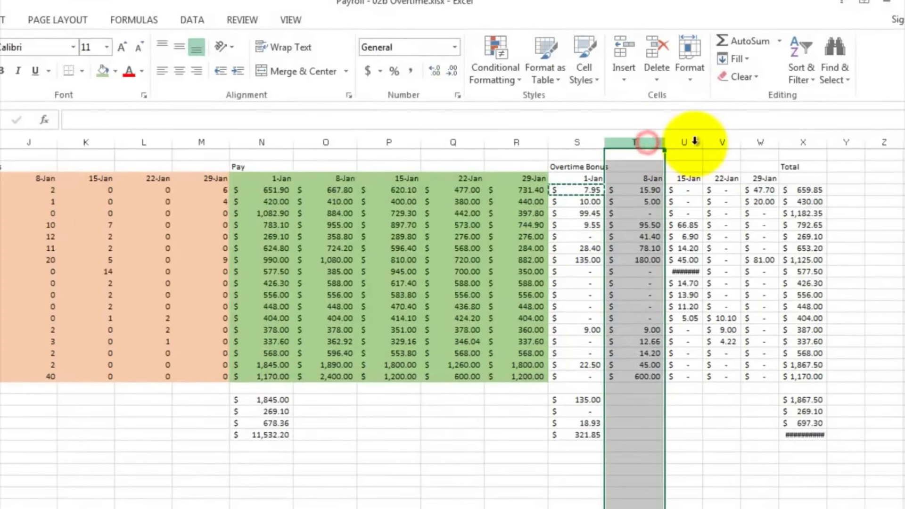
pyautogui.moveTo(701, 142); pyautogui.dragTo(717, 143)
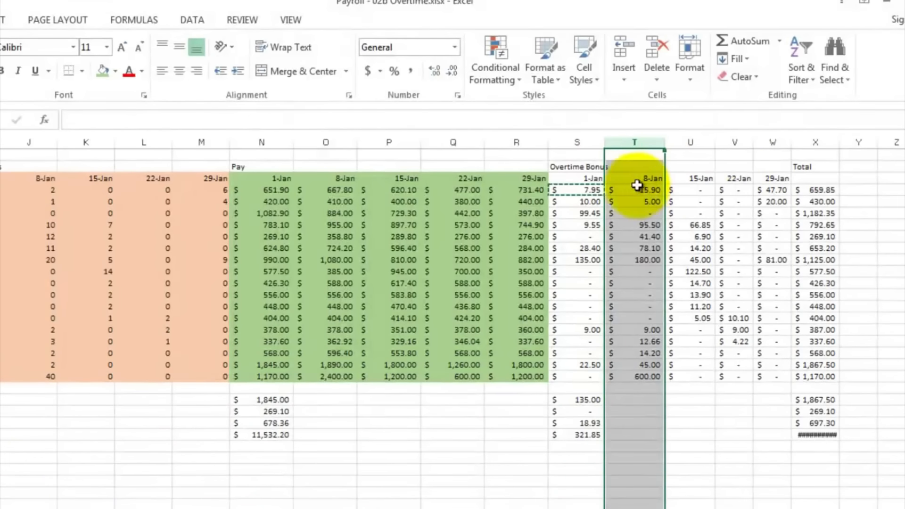
# Step: Shade the overtime bonus block S3:W20, including its date headers, with a blue theme fill color and select the first Total cell, X4
pyautogui.moveTo(584, 178); pyautogui.dragTo(773, 378)
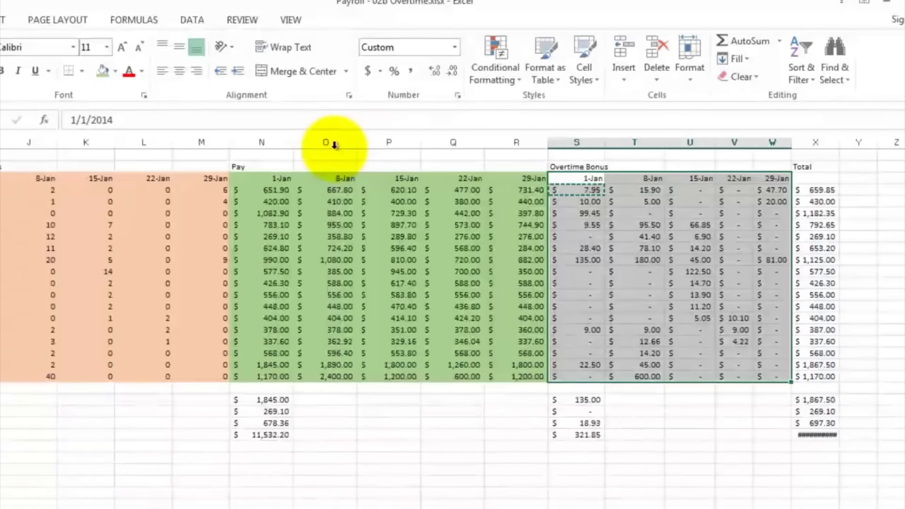
pyautogui.click(115, 71)
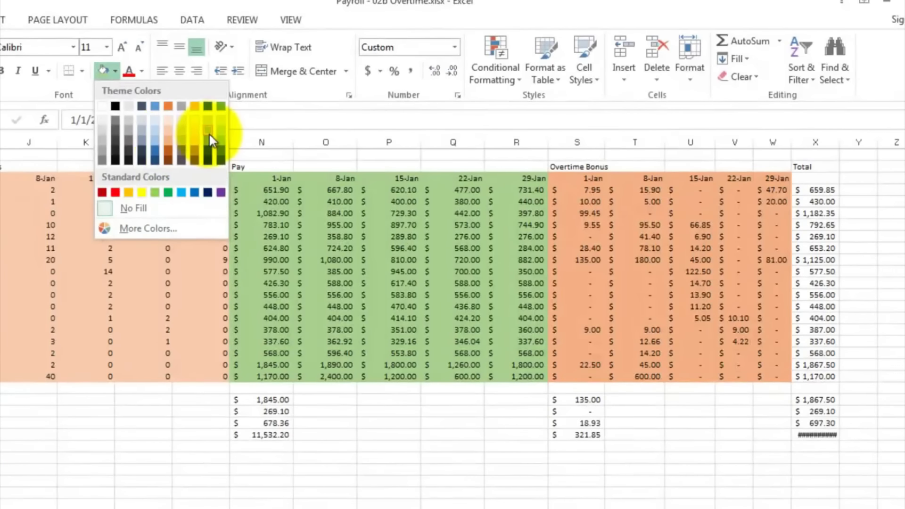
pyautogui.click(206, 133)
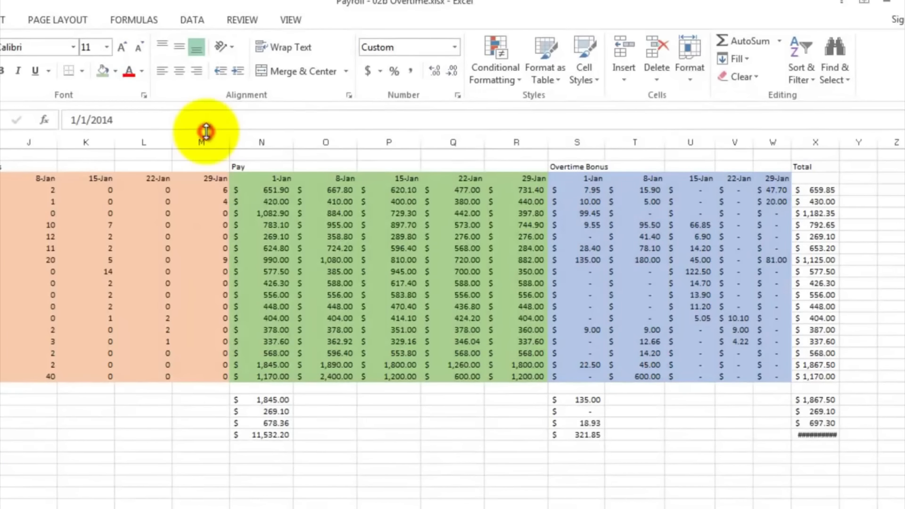
pyautogui.click(825, 192)
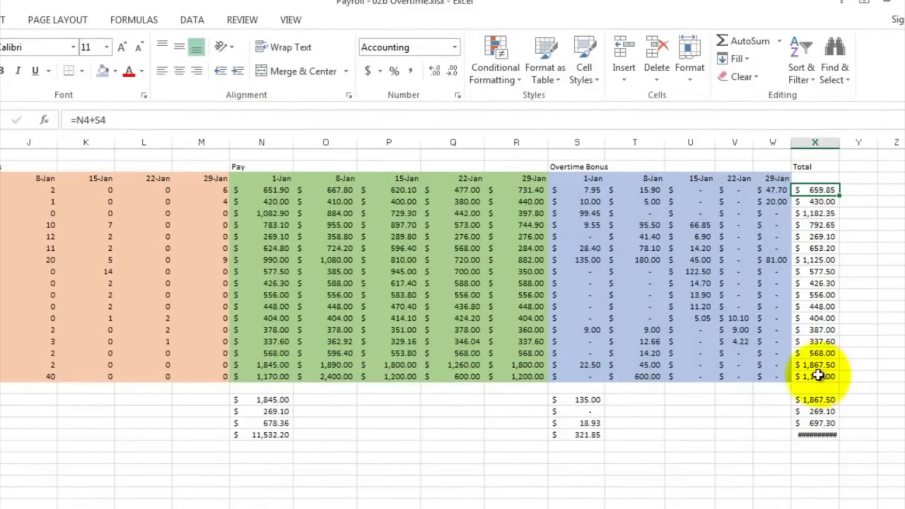
# Step: Set the worksheet zoom to 50% and check which cells the first Total formula in X4 adds
pyautogui.click(282, 21)
pyautogui.click(182, 53)
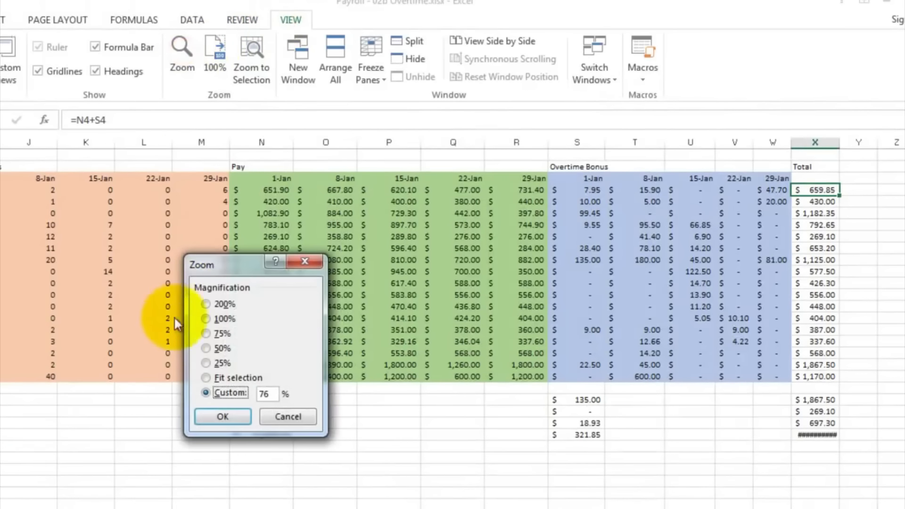
pyautogui.click(216, 348)
pyautogui.click(231, 417)
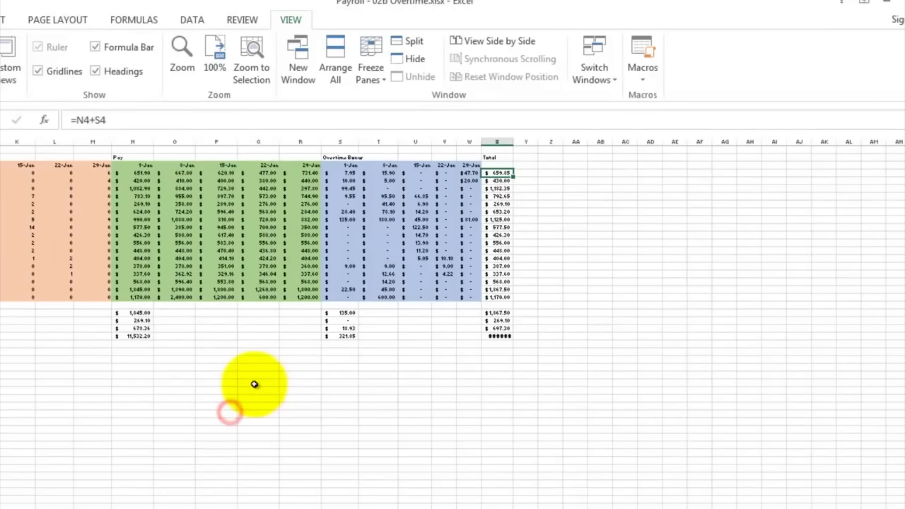
pyautogui.hscroll(-5, 453, 321)
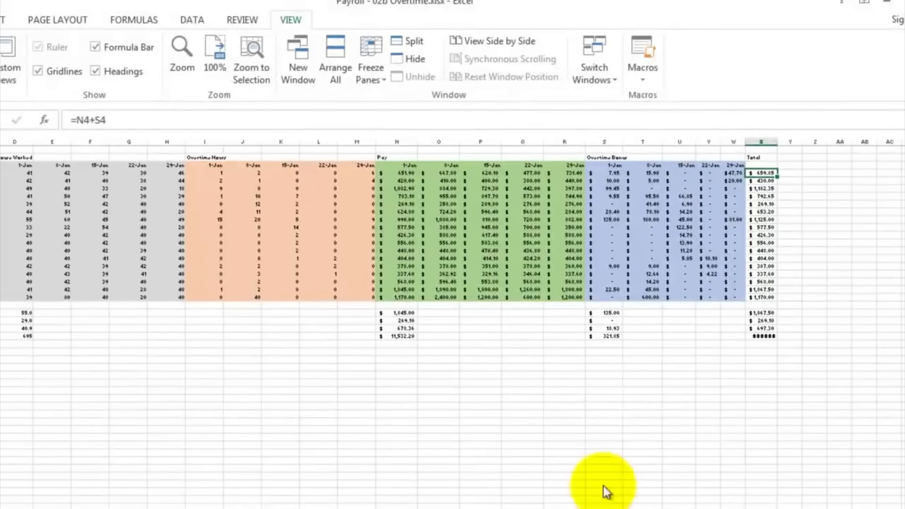
pyautogui.doubleClick(758, 173)
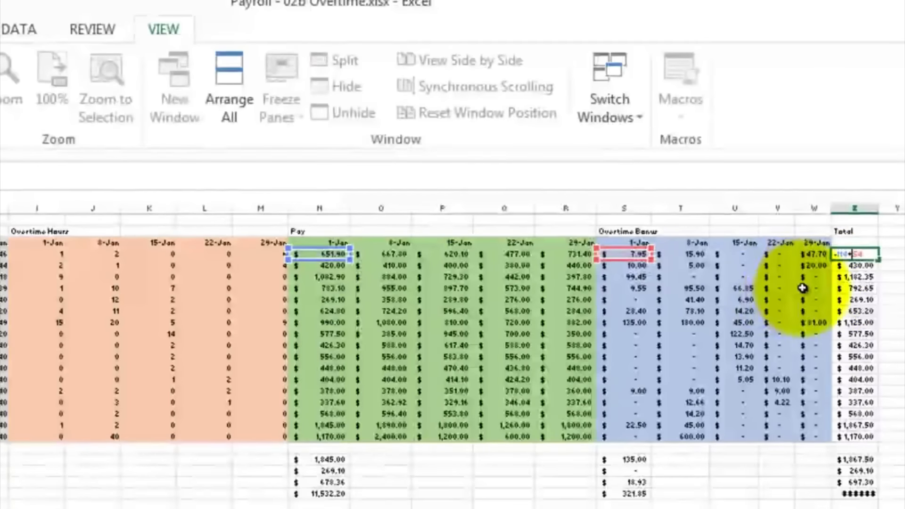
pyautogui.press('Escape')
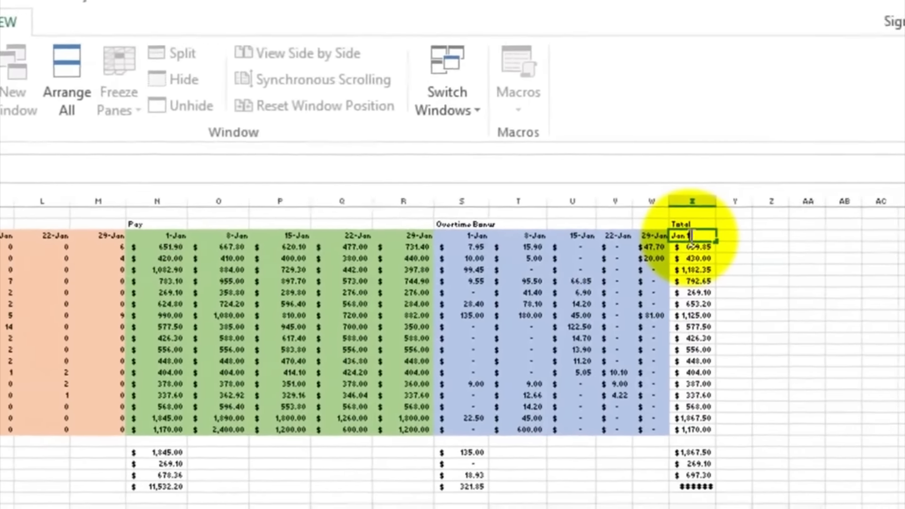
# Step: Date the Total columns by entering Jan 1 in X3 and =X3+7 in Y3, filled across to AB3
pyautogui.press('Up')
pyautogui.press('Right')
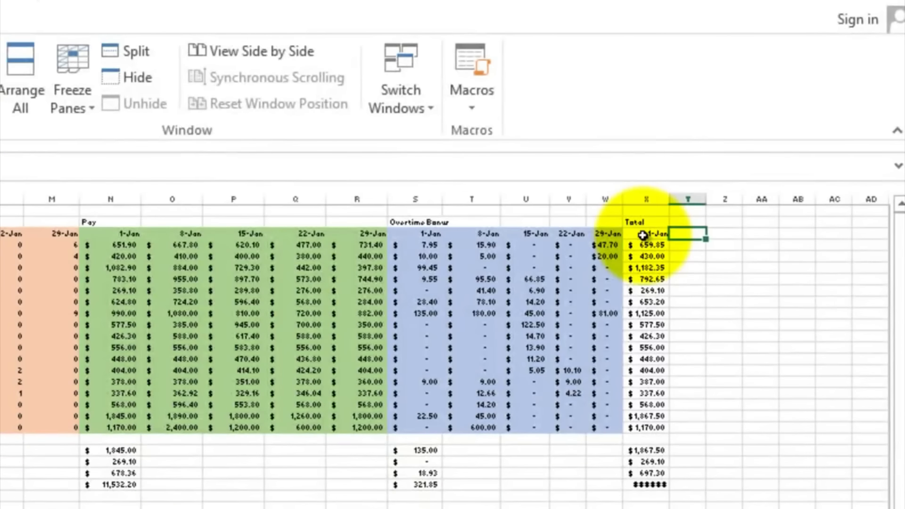
pyautogui.write('=')
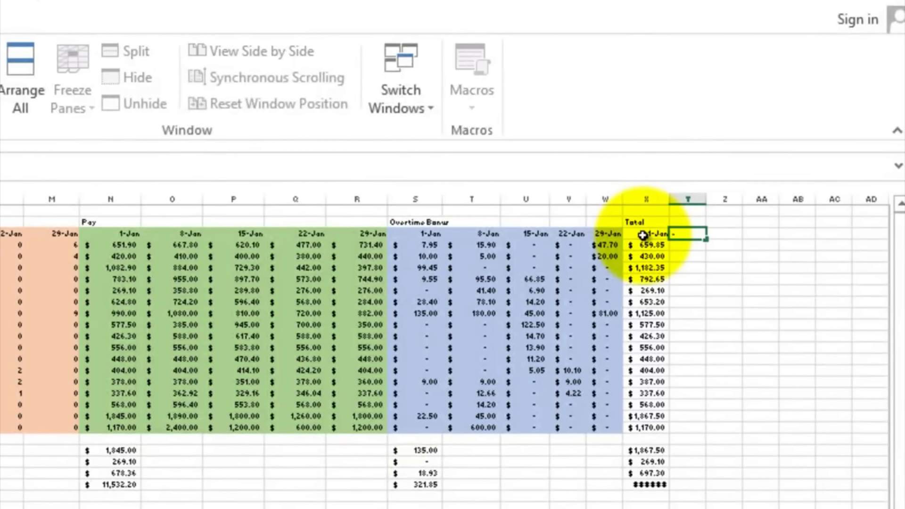
pyautogui.write('X3+7')
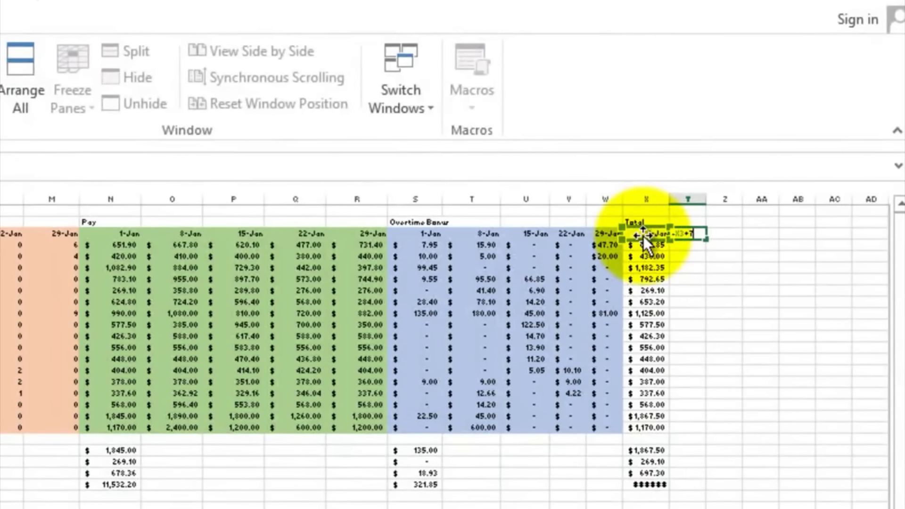
pyautogui.press('Return')
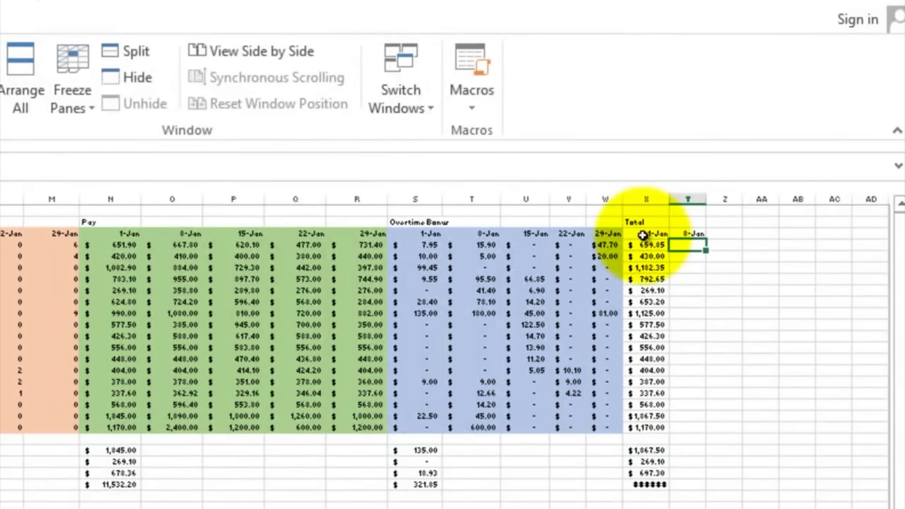
pyautogui.click(693, 235)
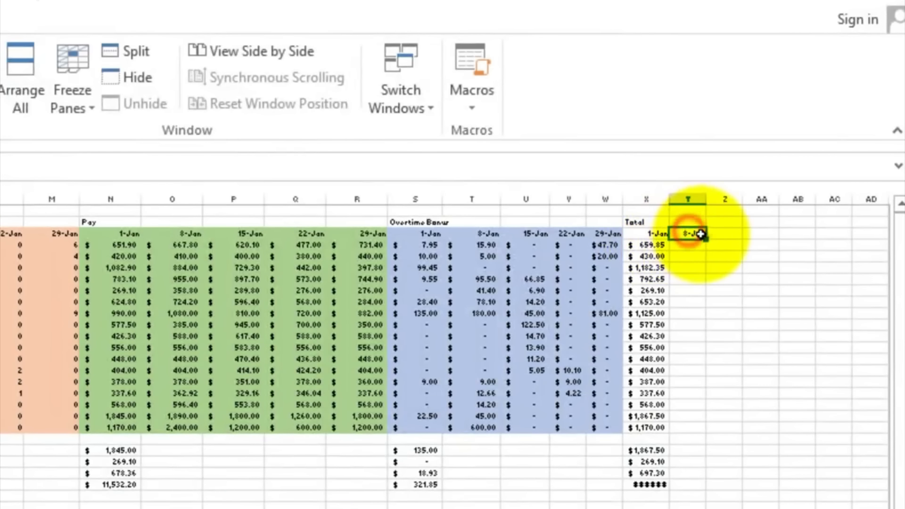
pyautogui.moveTo(701, 234); pyautogui.dragTo(811, 239)
# Step: Copy the Total formula in X4 across X4:AB20 and autofit columns Y through AB
pyautogui.click(650, 245)
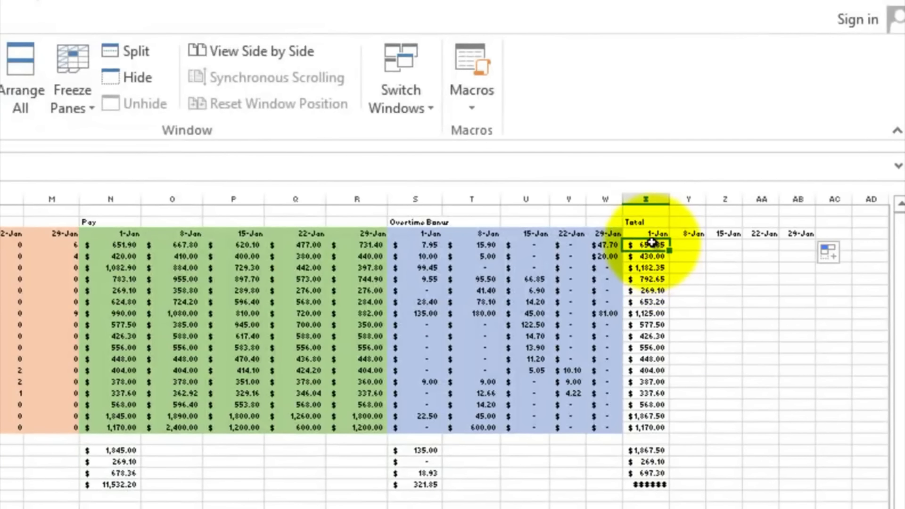
pyautogui.moveTo(652, 243); pyautogui.dragTo(802, 428)
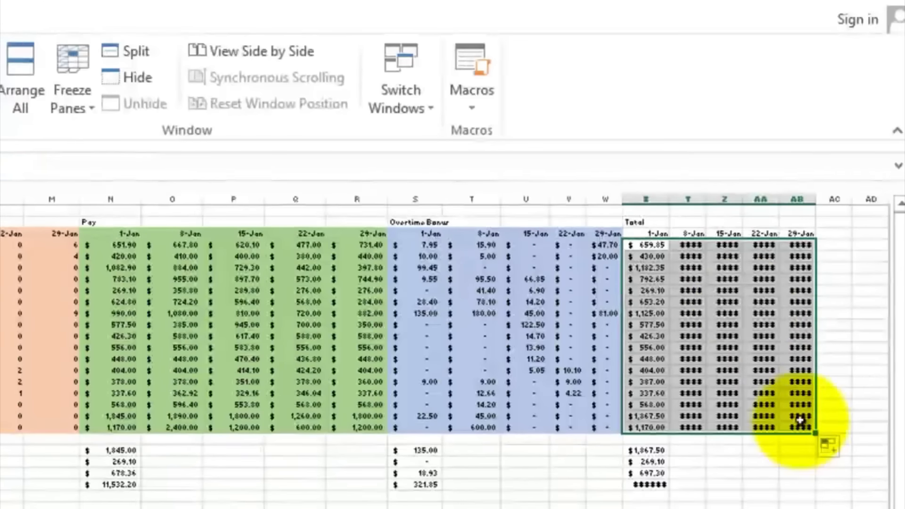
pyautogui.doubleClick(705, 197)
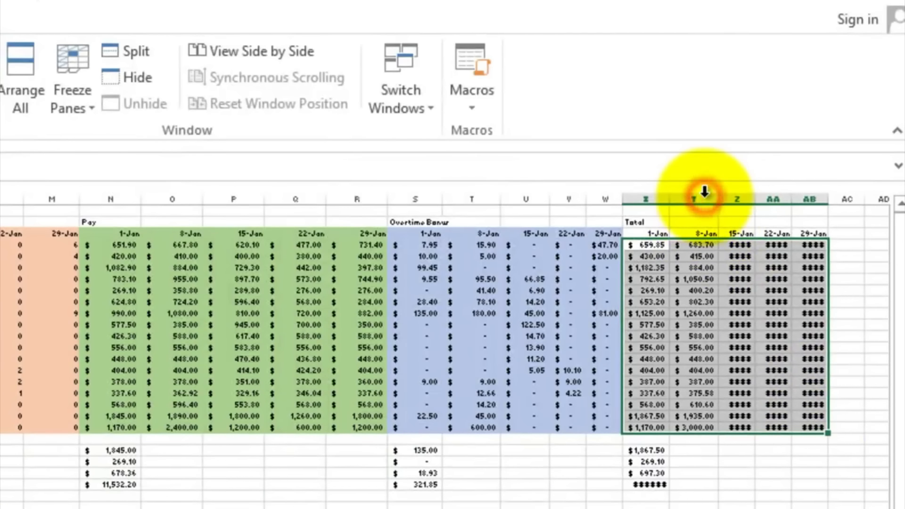
pyautogui.doubleClick(756, 198)
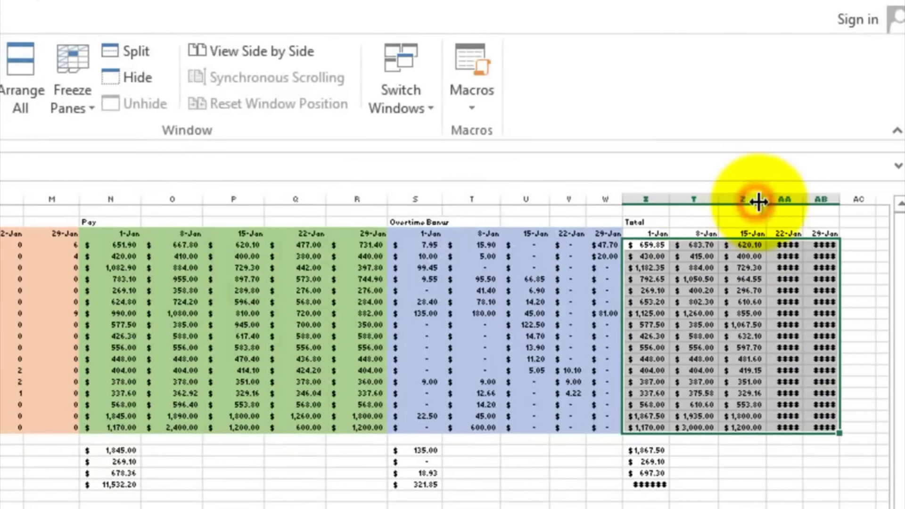
pyautogui.doubleClick(805, 196)
pyautogui.doubleClick(850, 195)
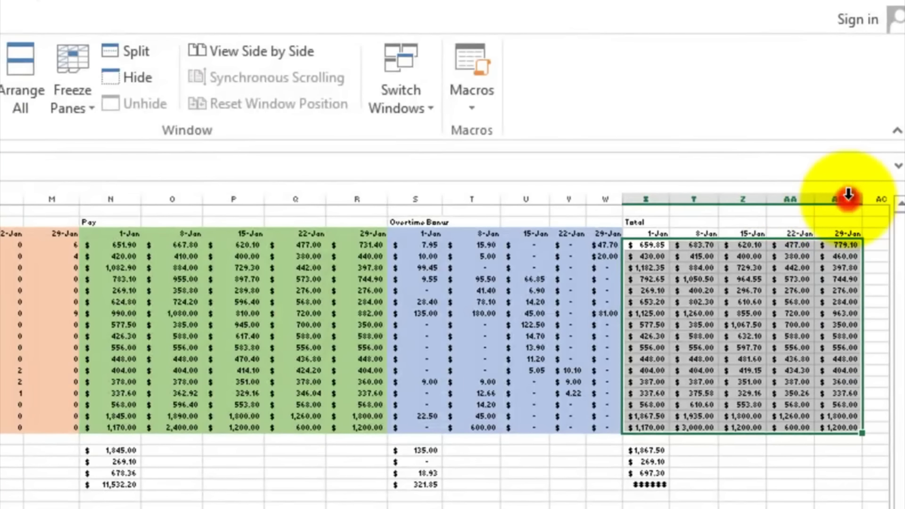
# Step: Check the cell references of the copied Total formulas in Y4 and AA7
pyautogui.doubleClick(691, 244)
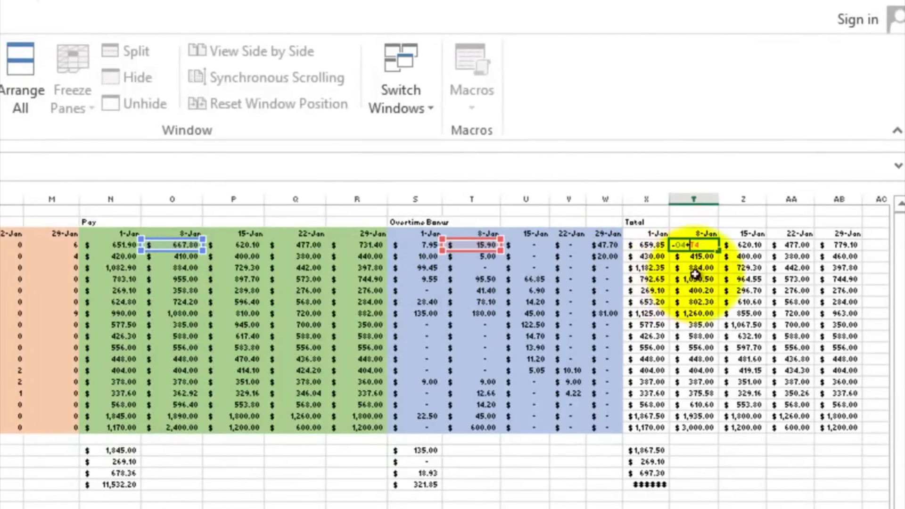
pyautogui.hotkey('ctrl', 'Return')
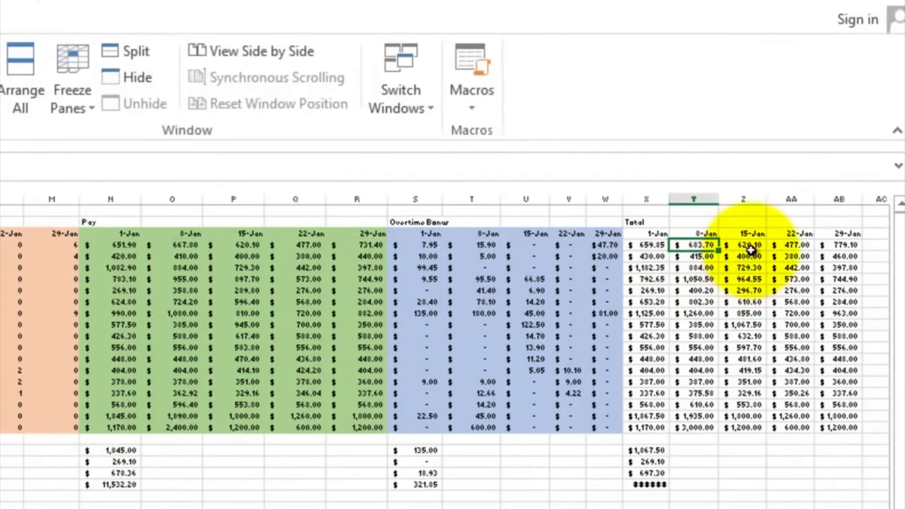
pyautogui.doubleClick(792, 280)
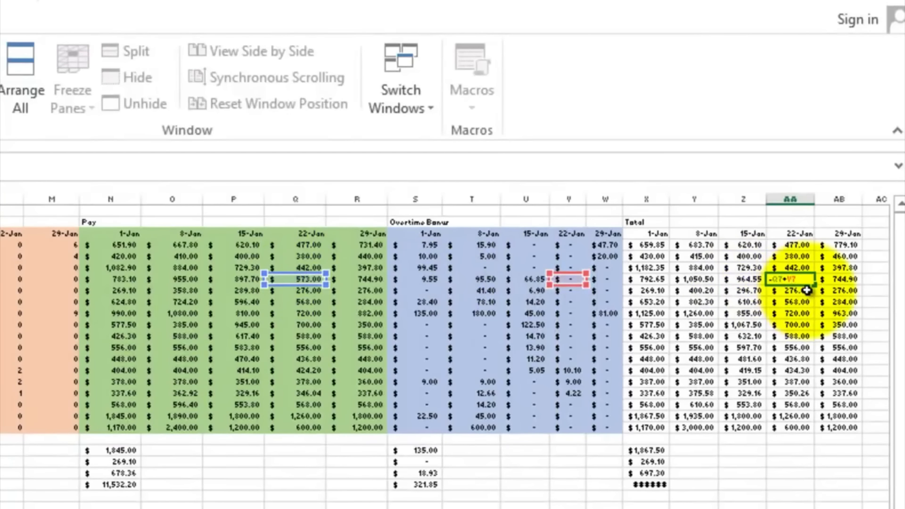
pyautogui.press('Escape')
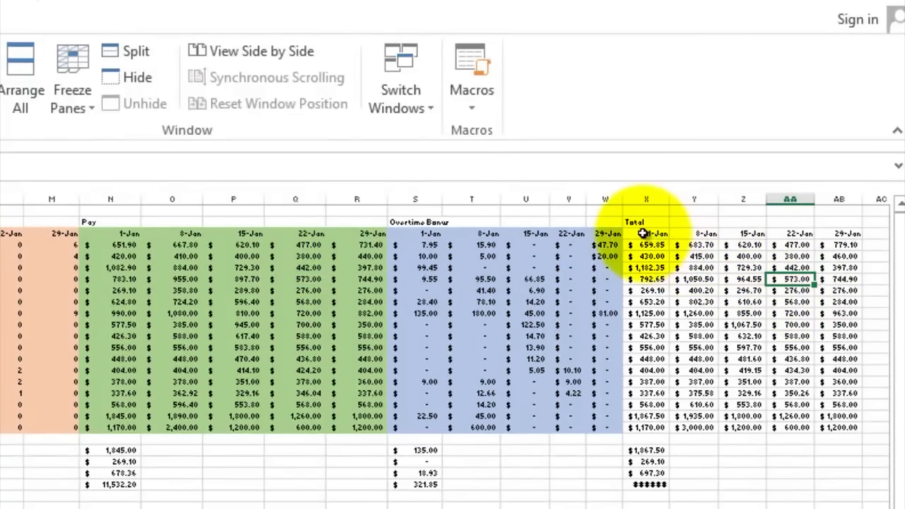
# Step: Shade the Total block X3:AB20, including its date headers, with a gray theme fill color
pyautogui.moveTo(643, 233); pyautogui.dragTo(844, 406)
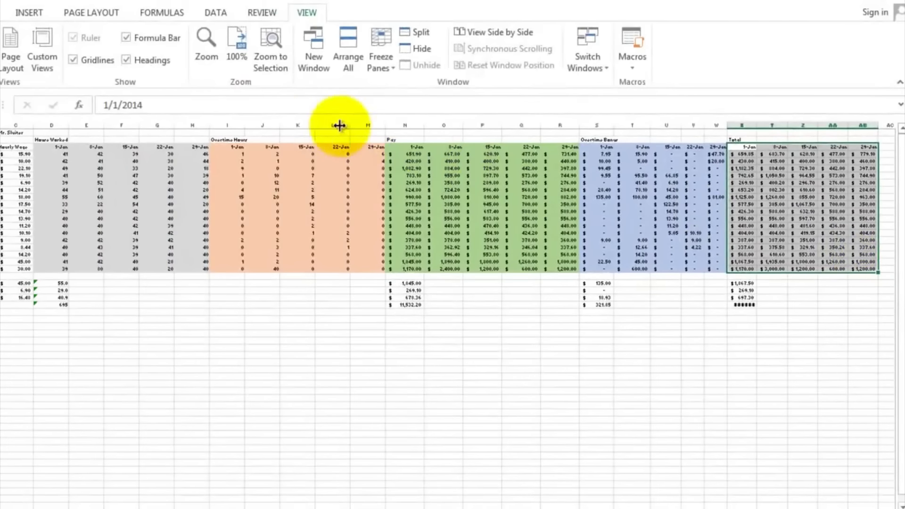
pyautogui.click(4, 12)
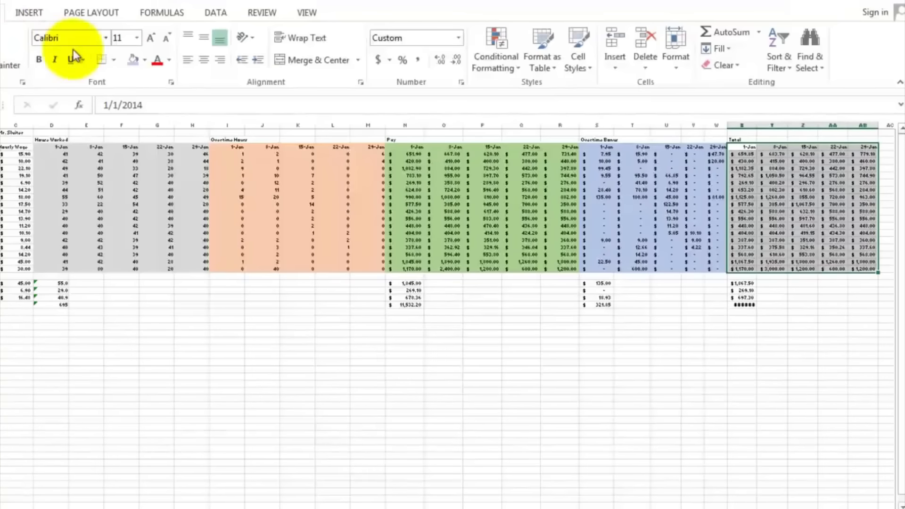
pyautogui.click(146, 60)
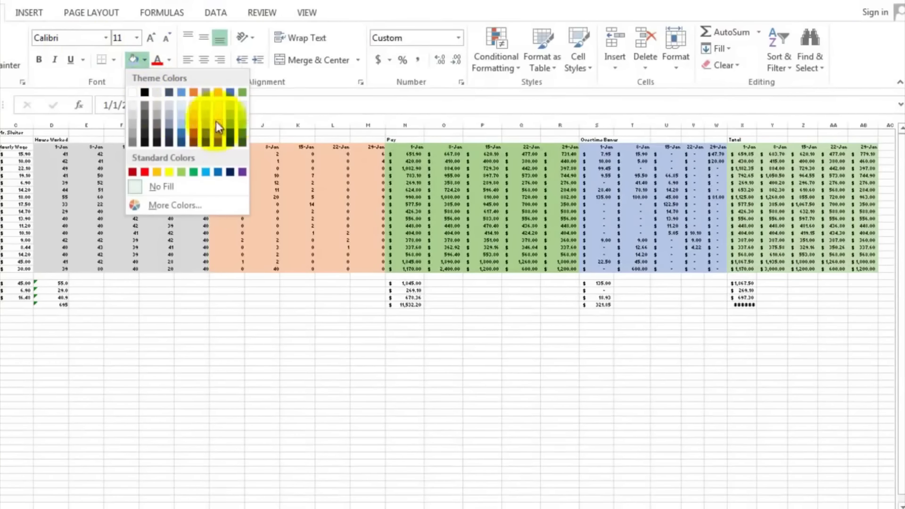
pyautogui.click(159, 117)
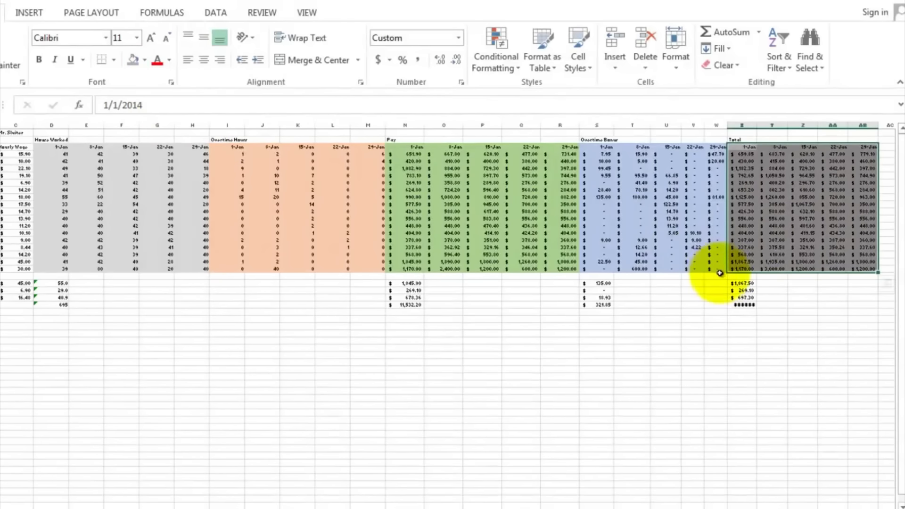
pyautogui.click(771, 286)
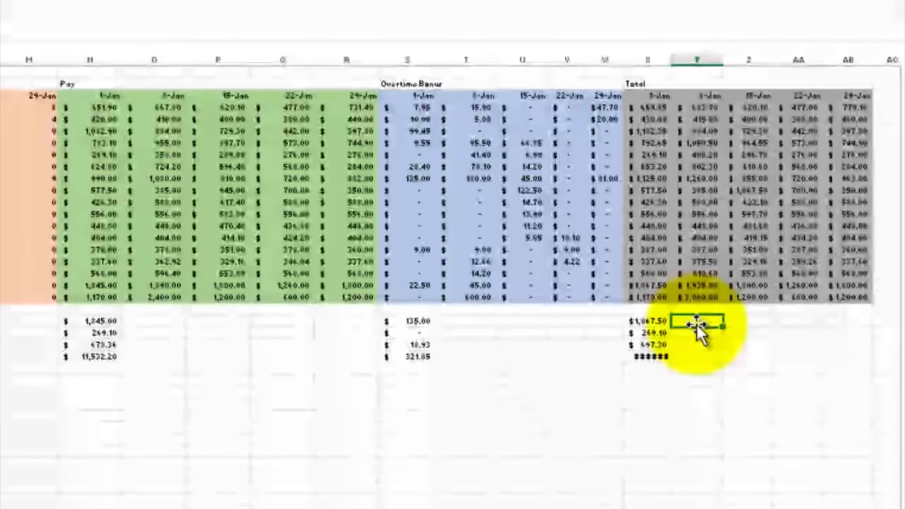
# Step: Fill the summary formulas in N22:N25 across to column AB and autofit columns X, Z and AB
pyautogui.moveTo(650, 322); pyautogui.dragTo(655, 356)
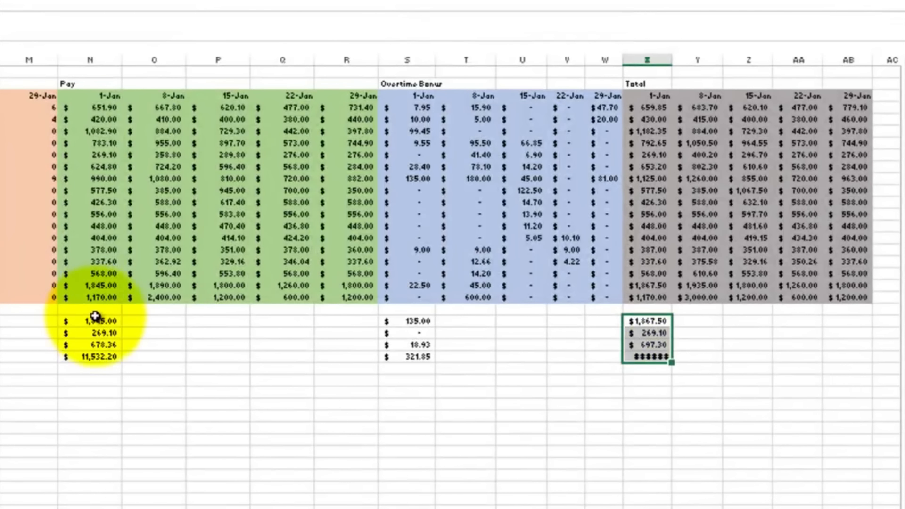
pyautogui.moveTo(91, 320); pyautogui.dragTo(866, 364)
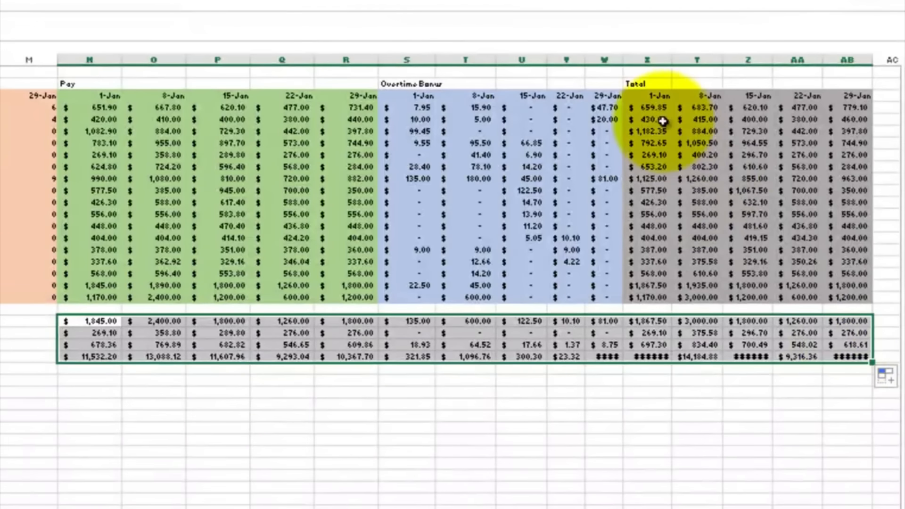
pyautogui.doubleClick(672, 61)
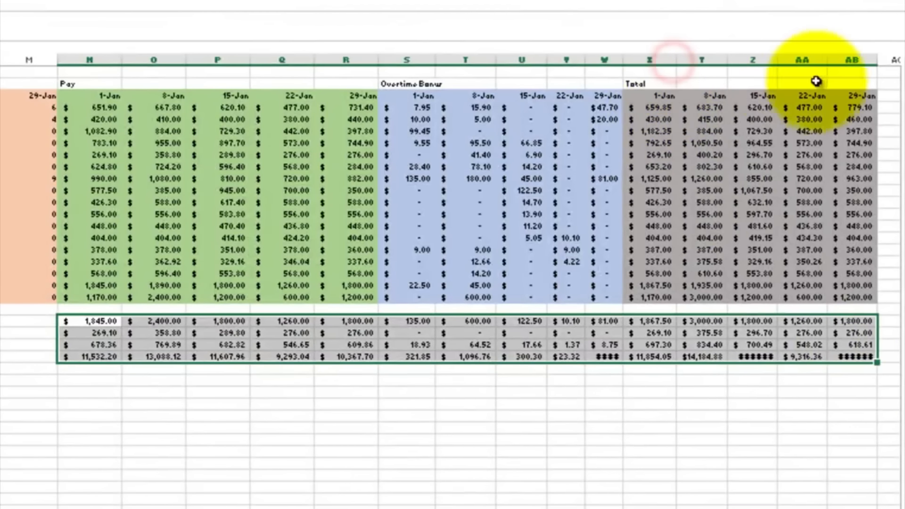
pyautogui.doubleClick(875, 62)
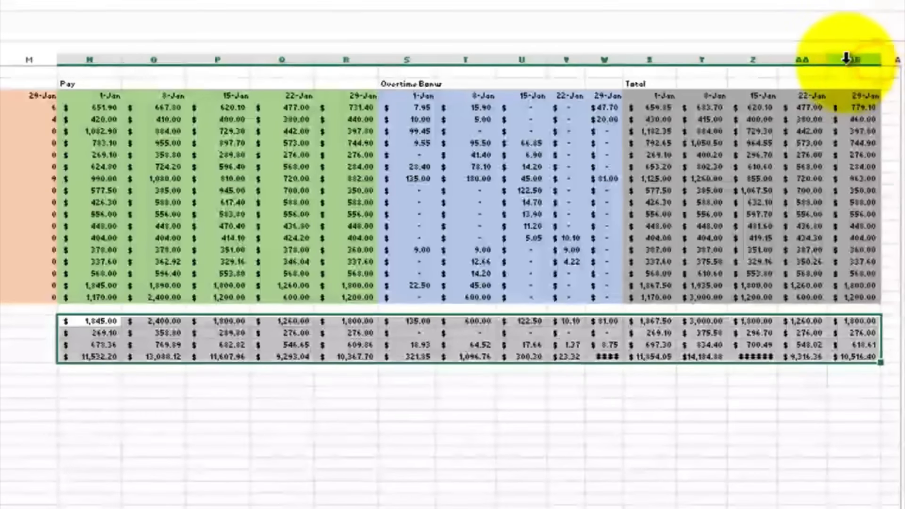
pyautogui.doubleClick(779, 58)
pyautogui.moveTo(660, 401); pyautogui.dragTo(724, 401)
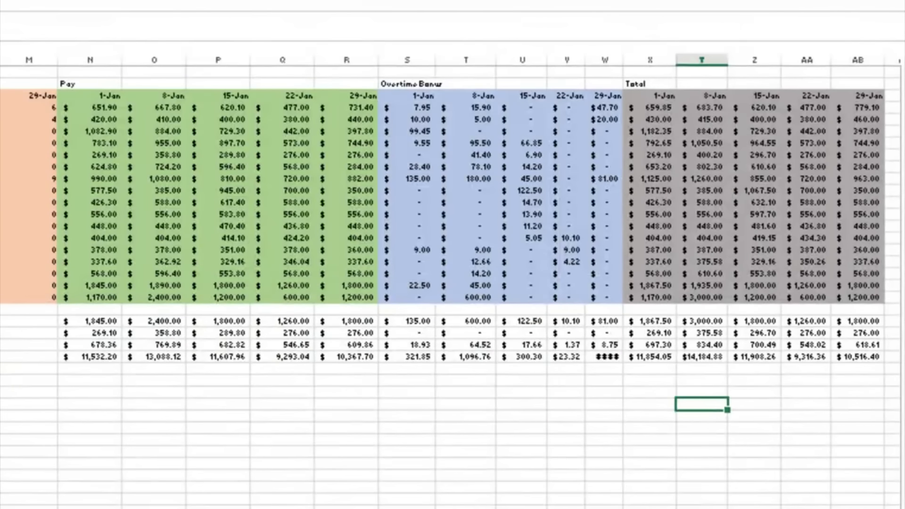
# Step: Enter the heading "Janu Pay" in AD2, beyond the weekly Total columns
pyautogui.hscroll(5, 830, 508)
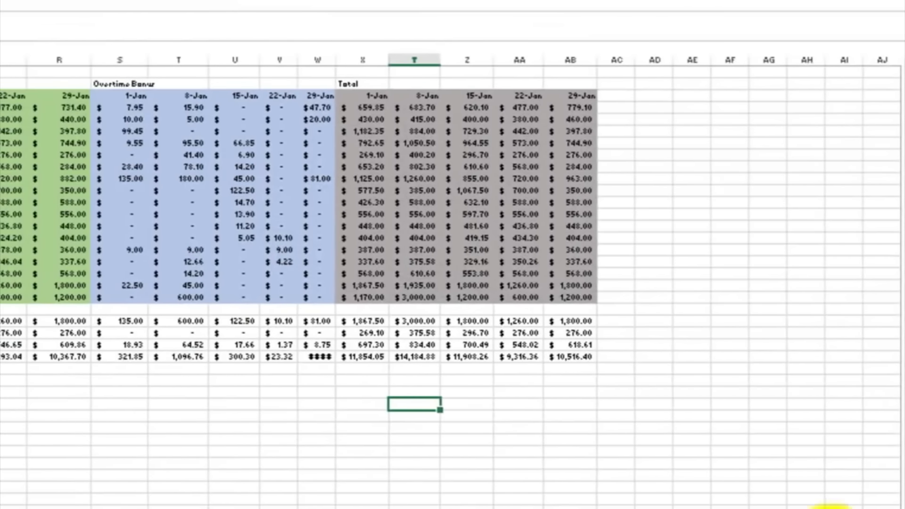
pyautogui.click(644, 83)
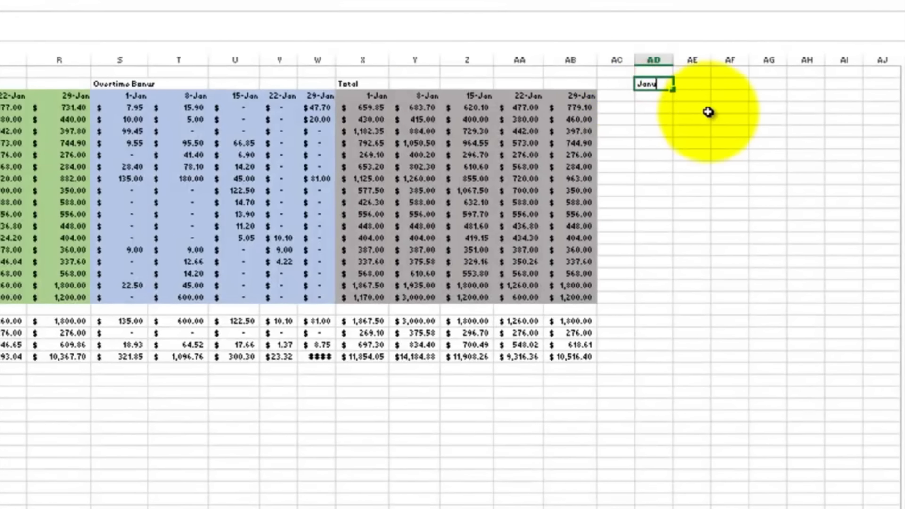
pyautogui.write('Janu Pay')
pyautogui.press('Return')
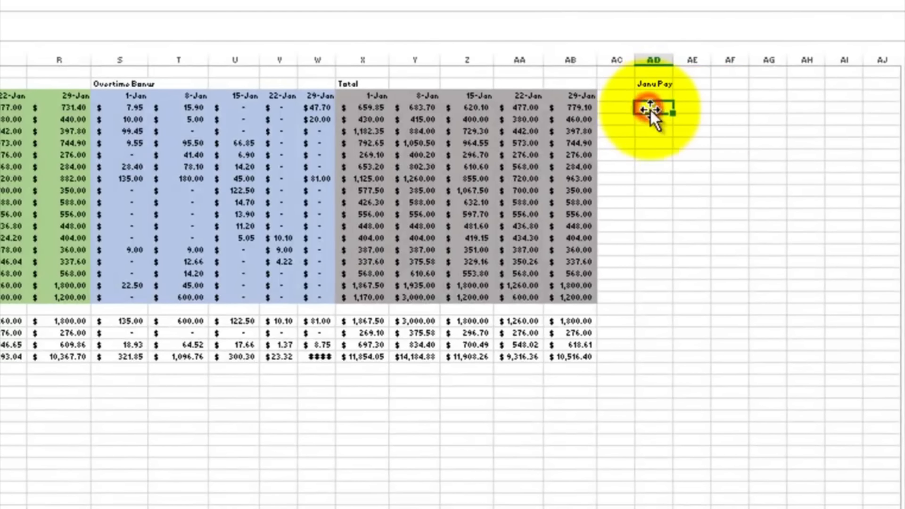
# Step: Enter the formula =SUM(X4:AB4) in AD4 to add up the first employee's five weekly totals
pyautogui.write('=')
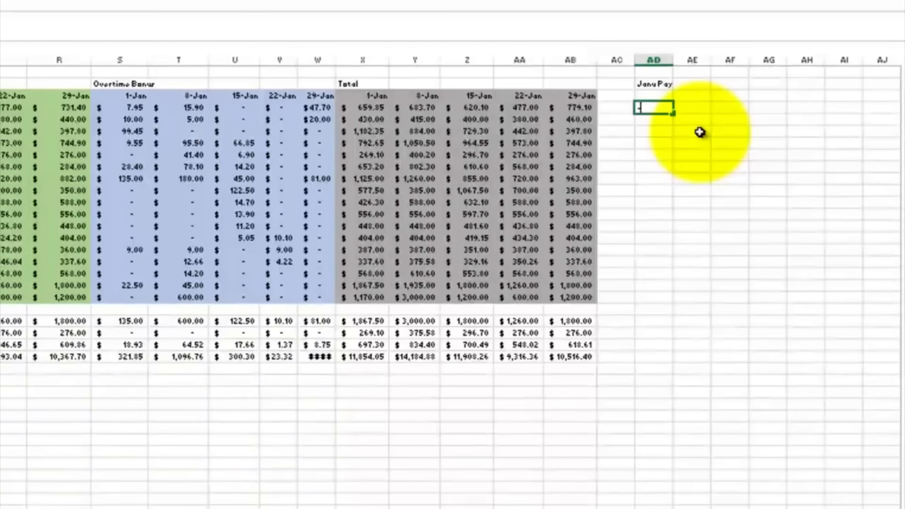
pyautogui.write('sum(')
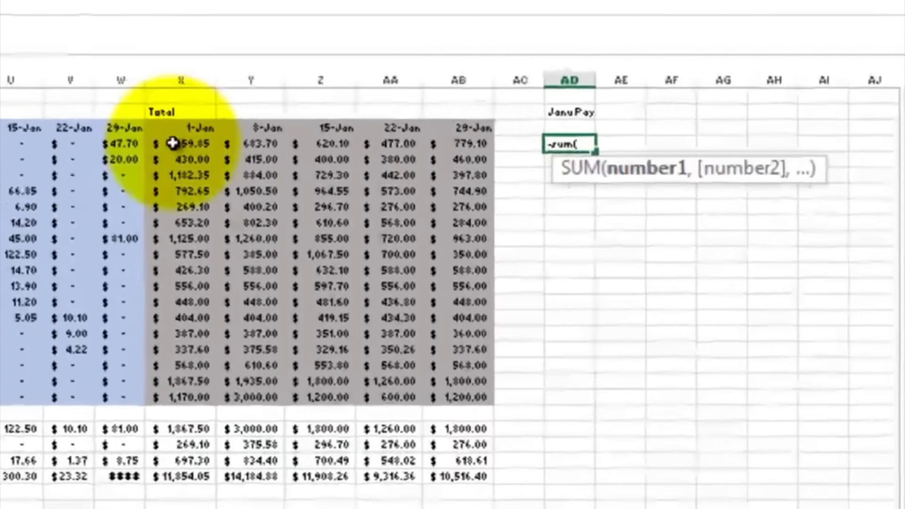
pyautogui.moveTo(173, 143); pyautogui.dragTo(440, 150)
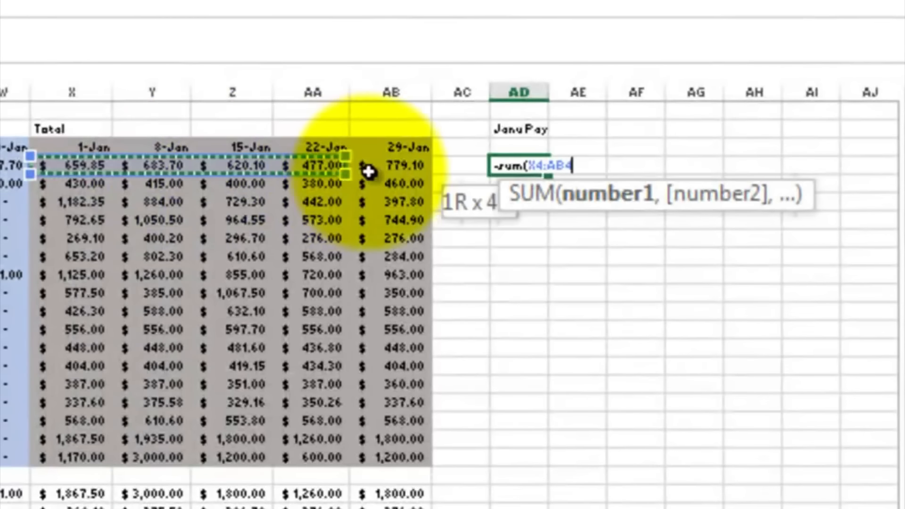
pyautogui.moveTo(369, 171); pyautogui.dragTo(405, 175)
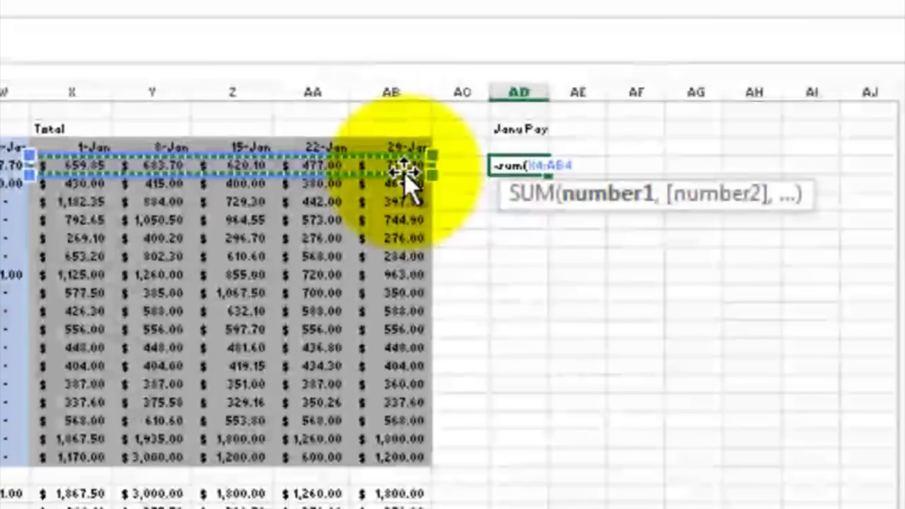
pyautogui.write(')')
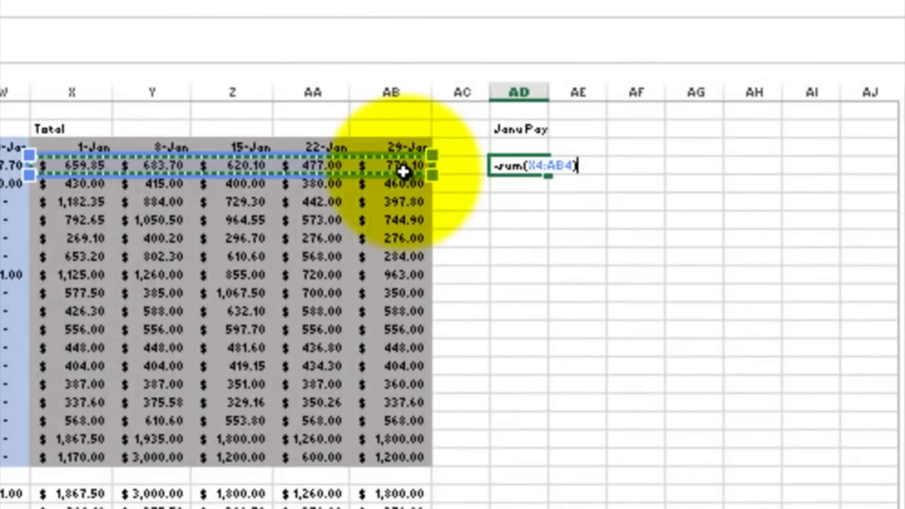
pyautogui.press('Return')
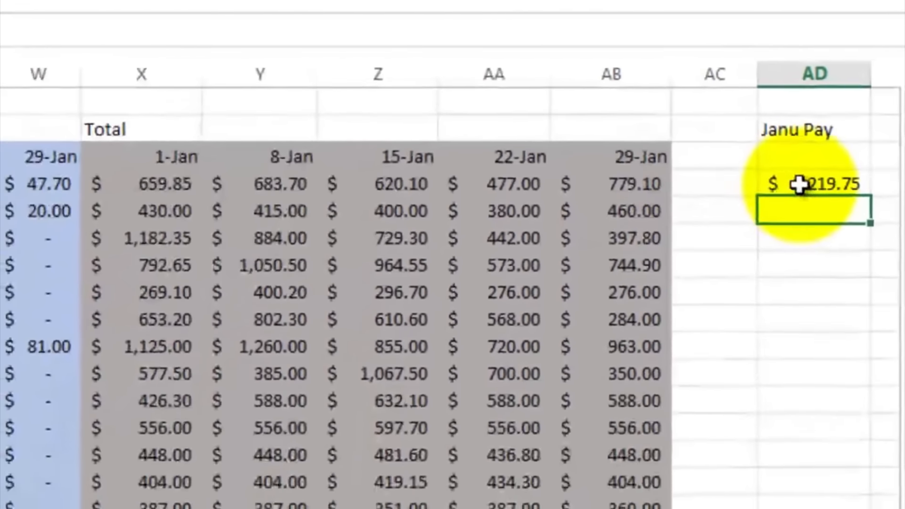
# Step: Check the range used by the January pay formula in AD4 and fill it down to AD20 for all employees
pyautogui.doubleClick(799, 185)
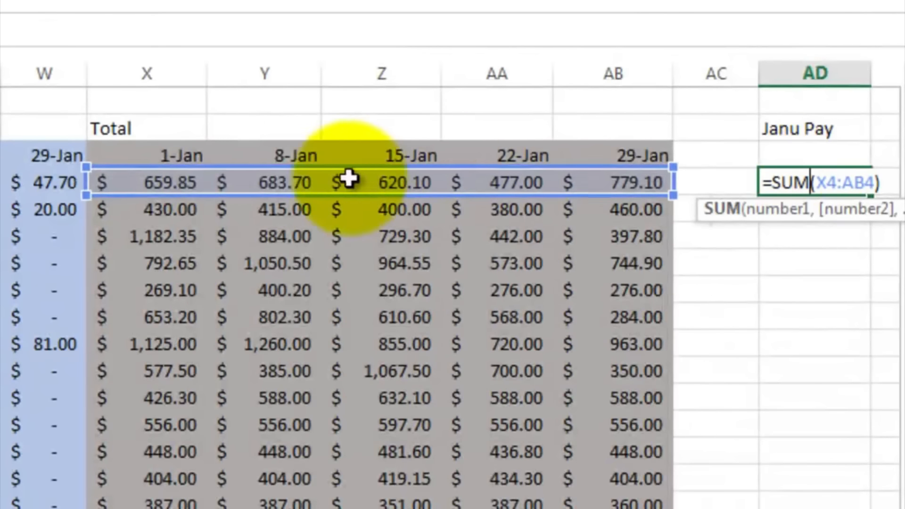
pyautogui.press('Escape')
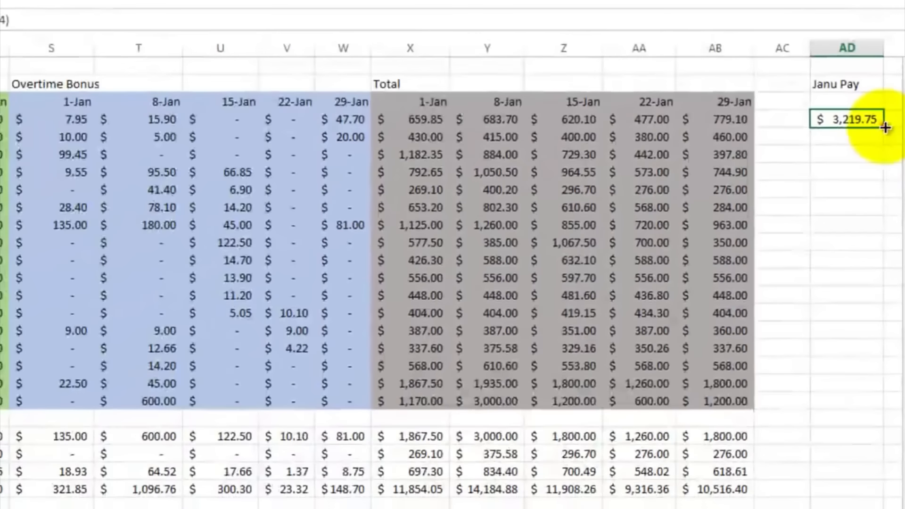
pyautogui.moveTo(871, 194); pyautogui.dragTo(885, 352)
pyautogui.moveTo(892, 229); pyautogui.dragTo(876, 401)
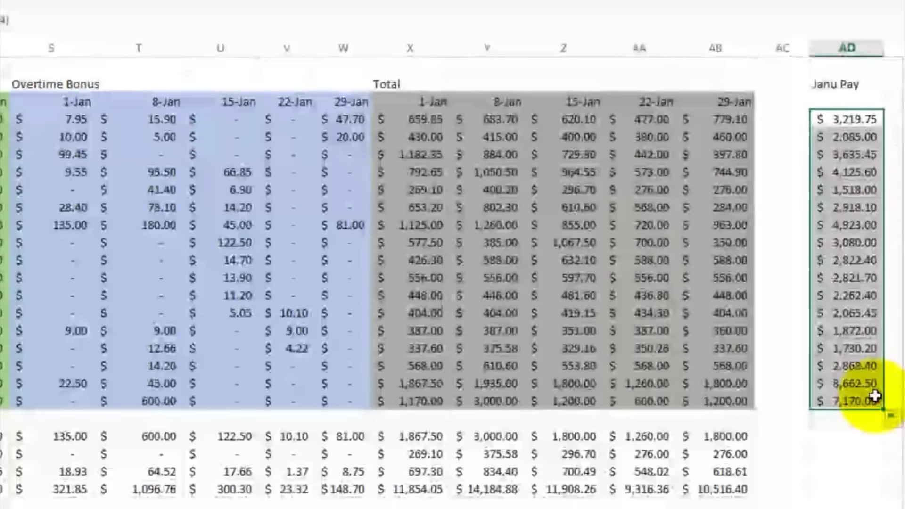
# Step: Copy the summary formulas from AB22:AB25 into AD22:AD25 below the Janu Pay column
pyautogui.moveTo(731, 433); pyautogui.dragTo(725, 477)
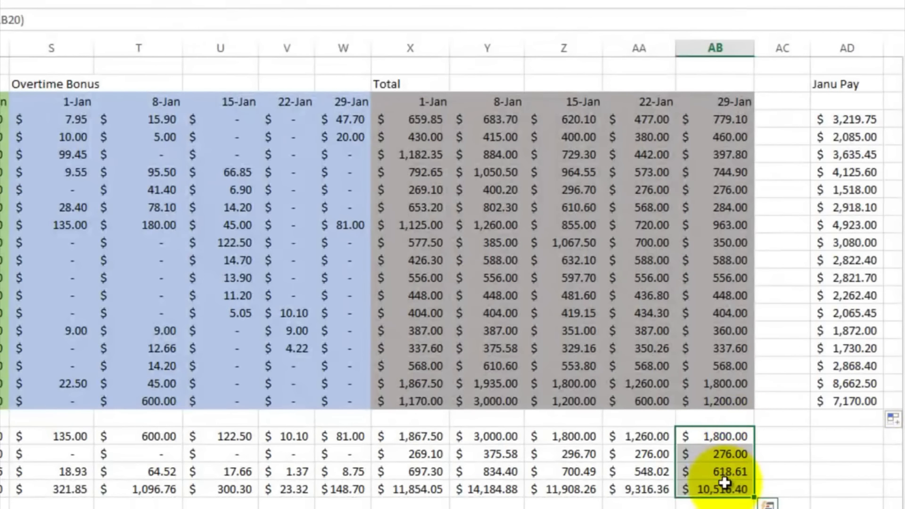
pyautogui.rightClick(725, 481)
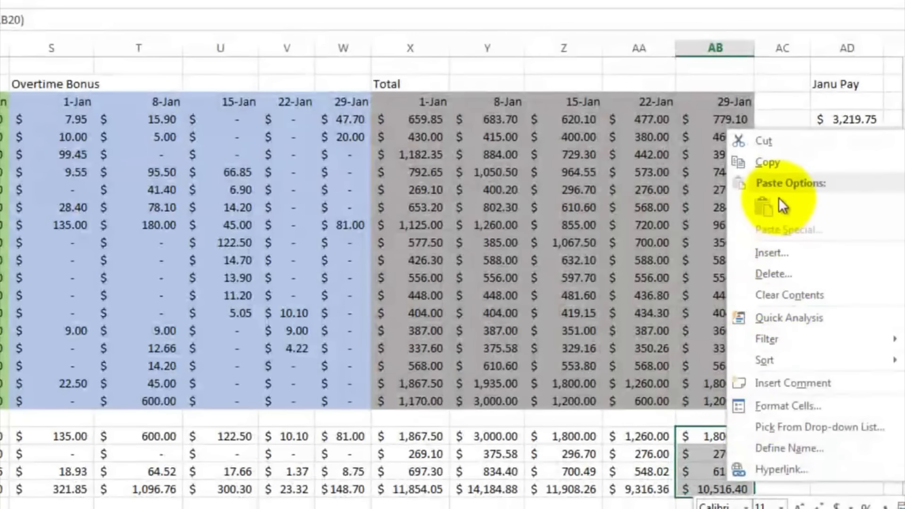
pyautogui.click(774, 160)
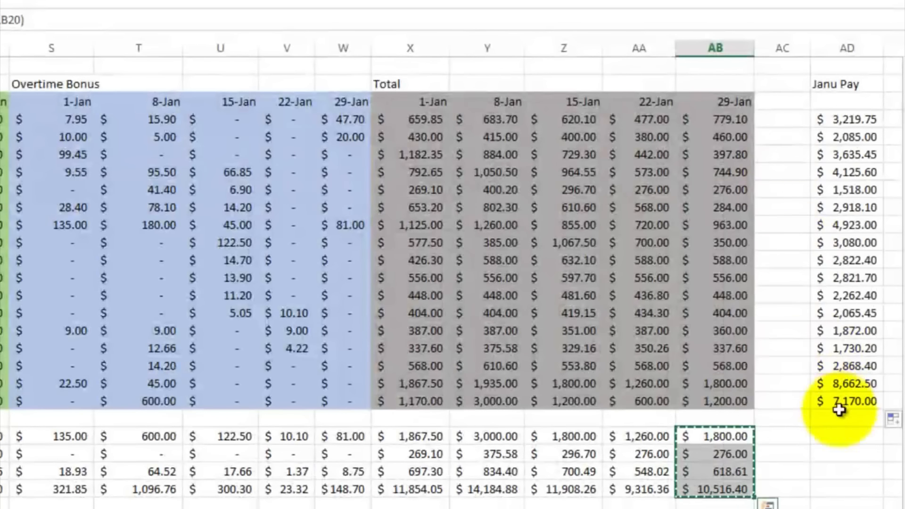
pyautogui.click(839, 435)
pyautogui.rightClick(837, 433)
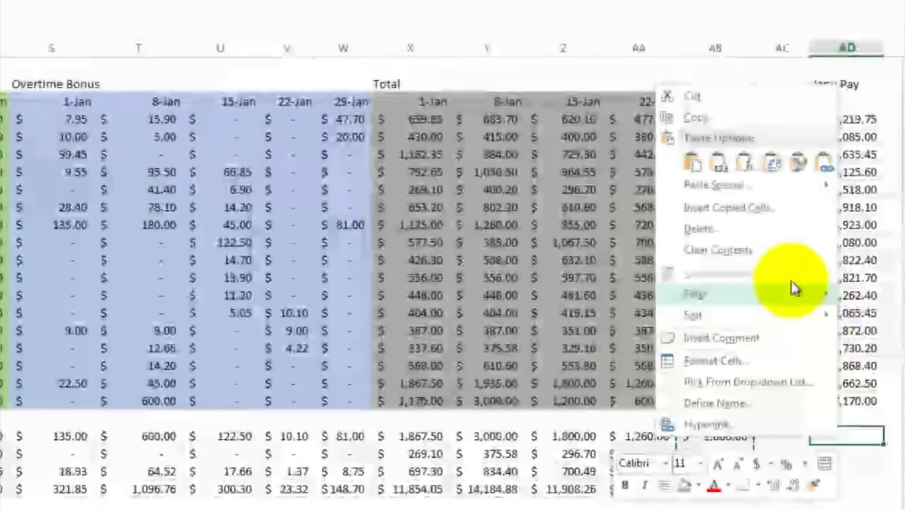
pyautogui.click(693, 163)
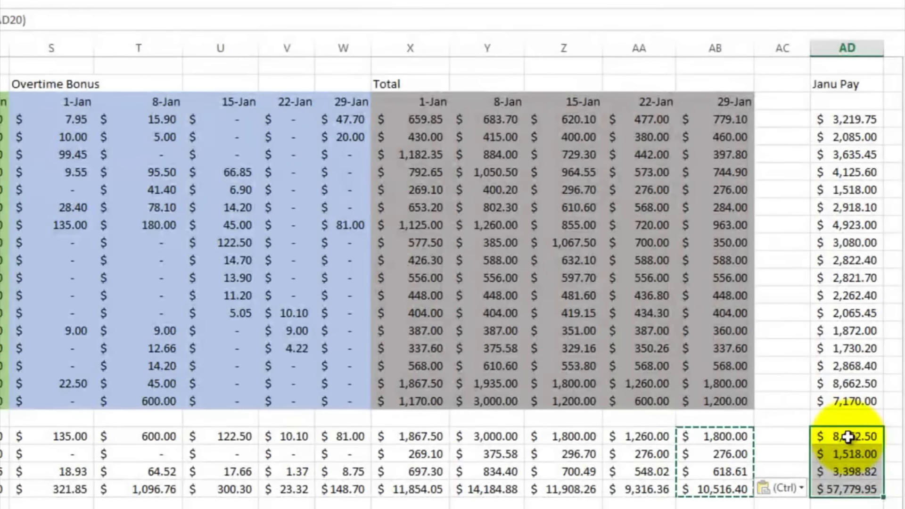
# Step: Review the finished worksheet from the employee name columns across all weekly blocks to the Janu Pay column
pyautogui.click(848, 437)
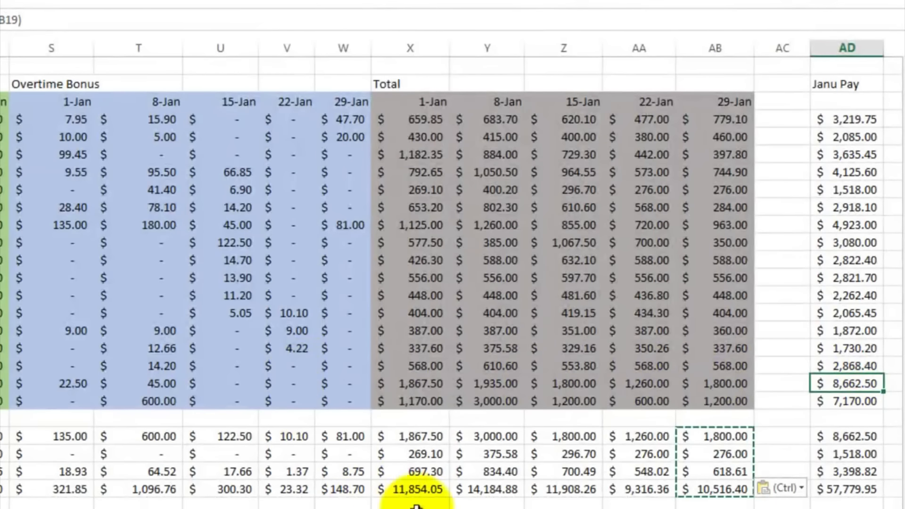
pyautogui.click(454, 508)
pyautogui.click(454, 508)
pyautogui.click(455, 508)
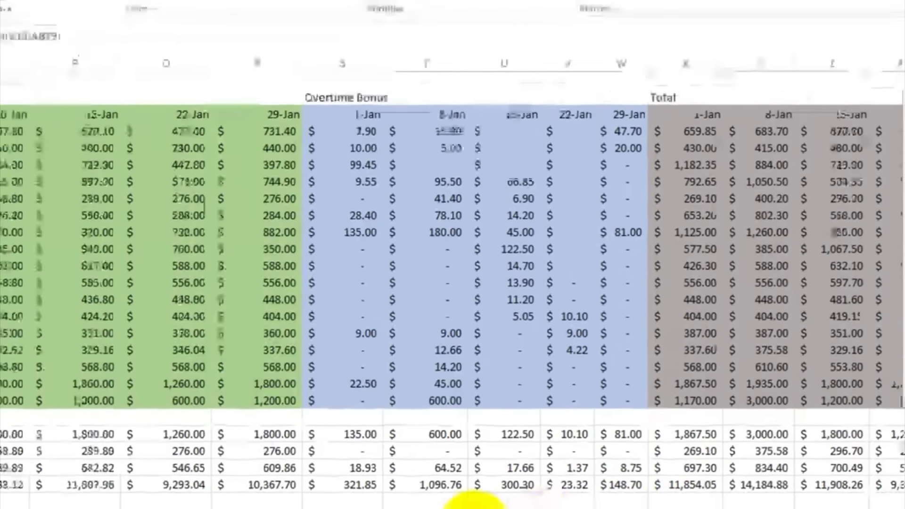
pyautogui.click(558, 499)
pyautogui.click(565, 497)
pyautogui.click(565, 497)
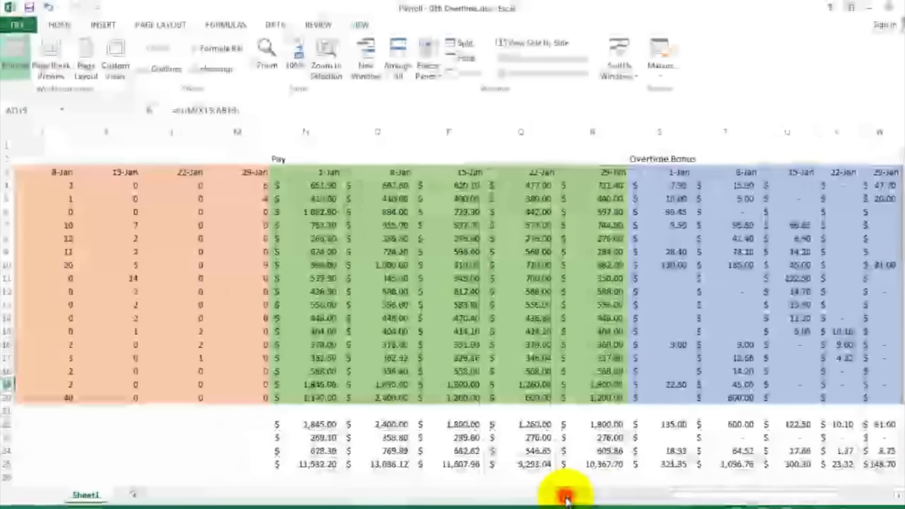
pyautogui.click(565, 499)
pyautogui.click(565, 499)
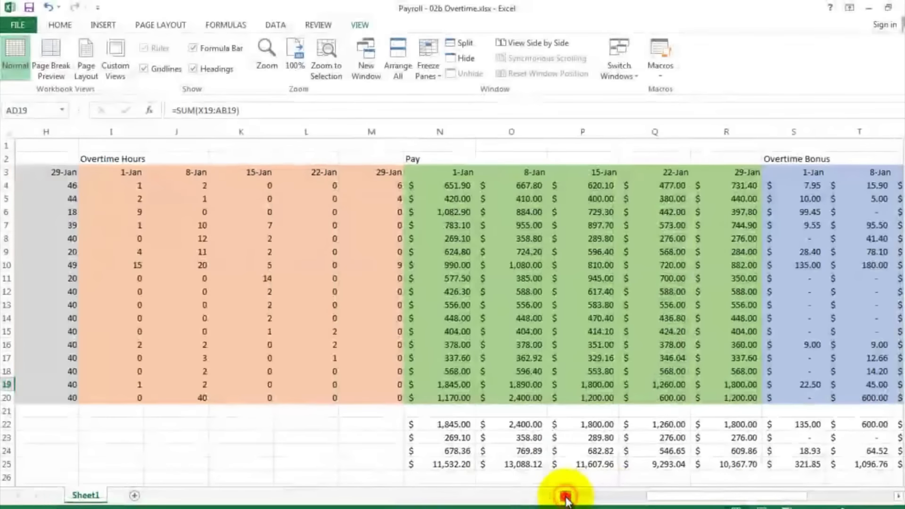
pyautogui.click(565, 499)
pyautogui.click(565, 499)
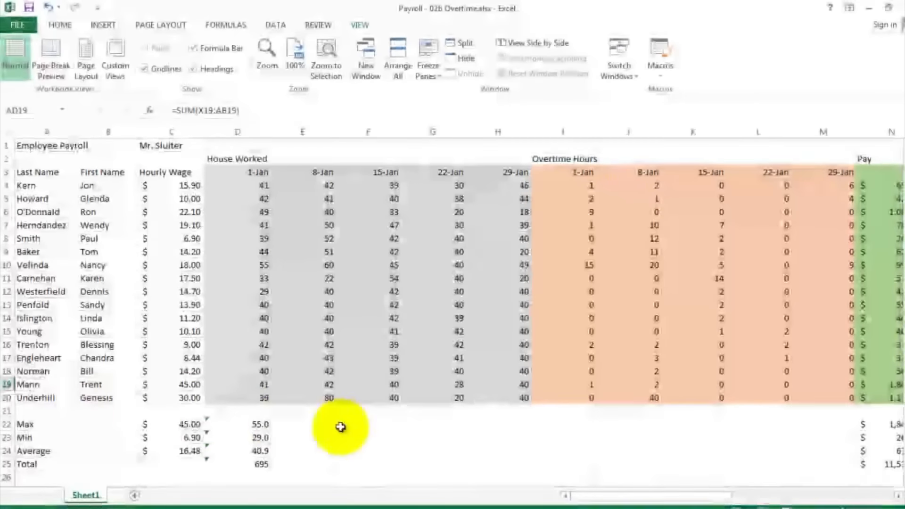
pyautogui.click(897, 497)
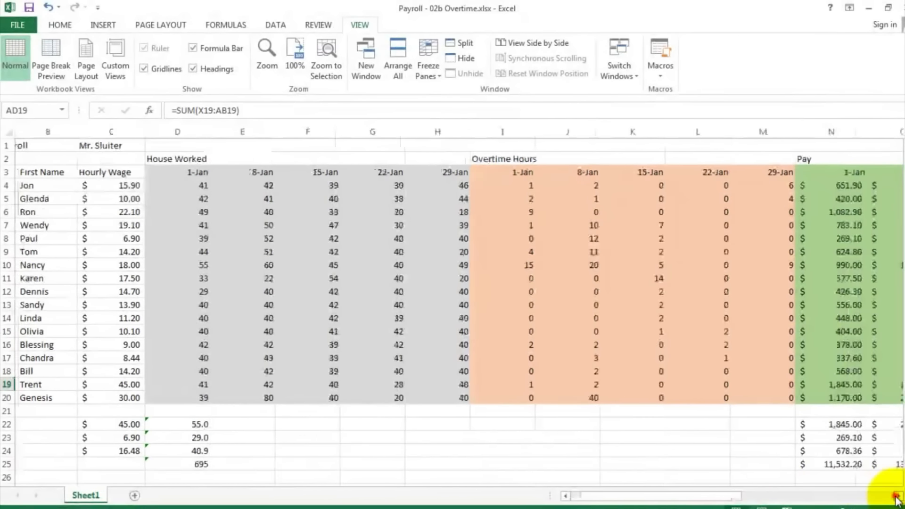
pyautogui.click(897, 498)
pyautogui.click(897, 498)
pyautogui.click(897, 498)
pyautogui.click(898, 498)
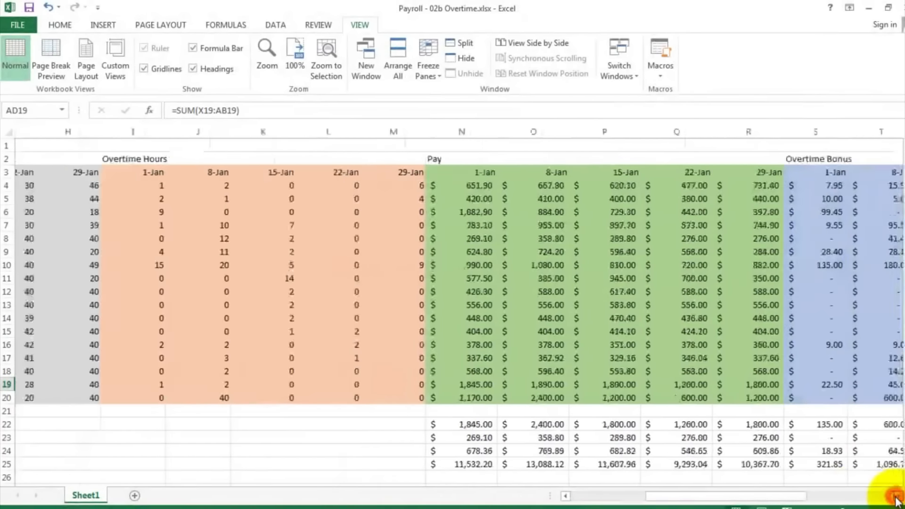
pyautogui.click(898, 497)
pyautogui.click(897, 498)
pyautogui.click(898, 497)
pyautogui.click(897, 497)
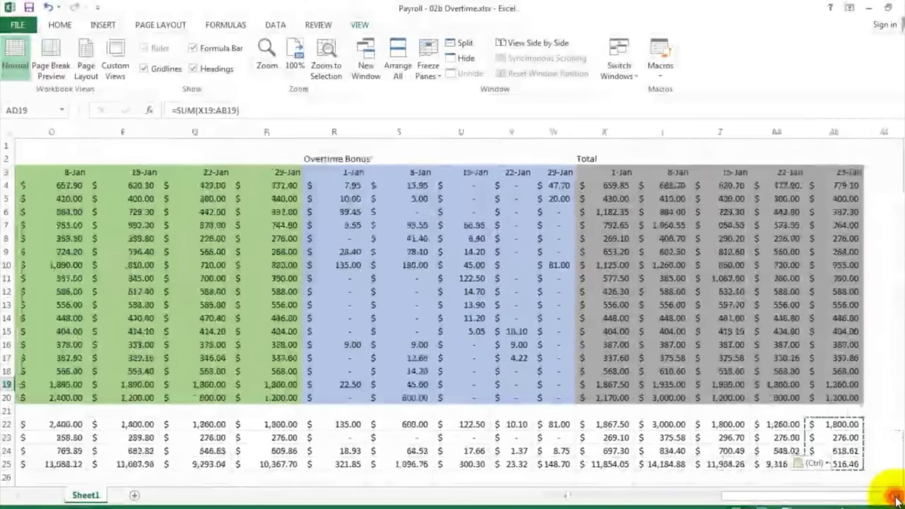
pyautogui.click(897, 498)
pyautogui.click(897, 497)
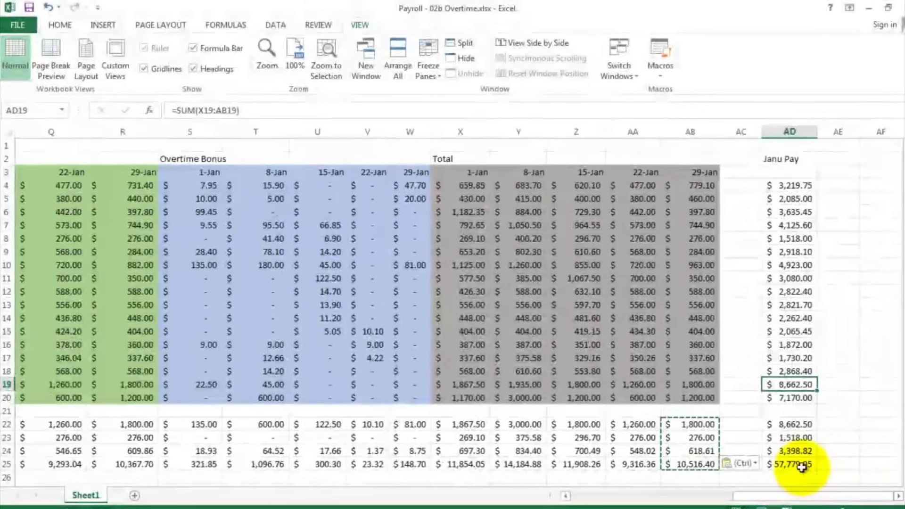
pyautogui.moveTo(802, 466); pyautogui.dragTo(337, 159)
pyautogui.click(337, 159)
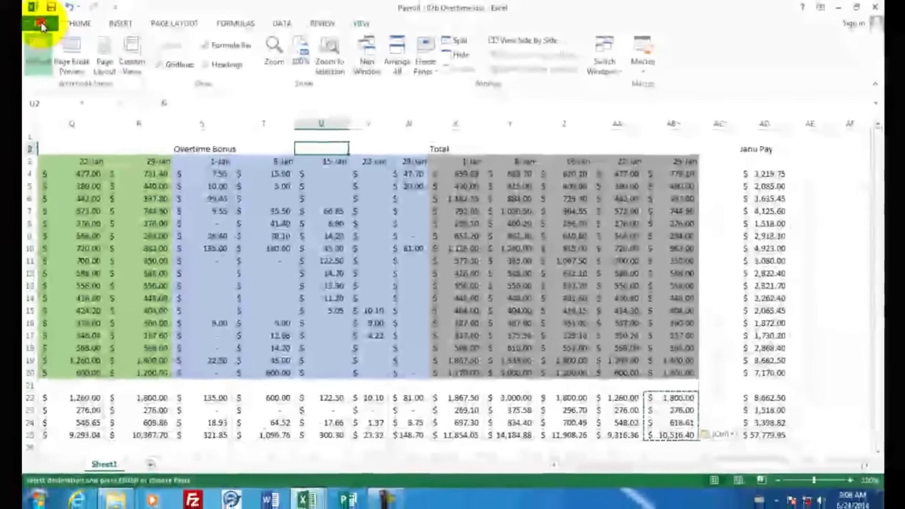
# Step: Open the print preview of the payroll sheet and examine how its columns are divided across the pages
pyautogui.click(17, 25)
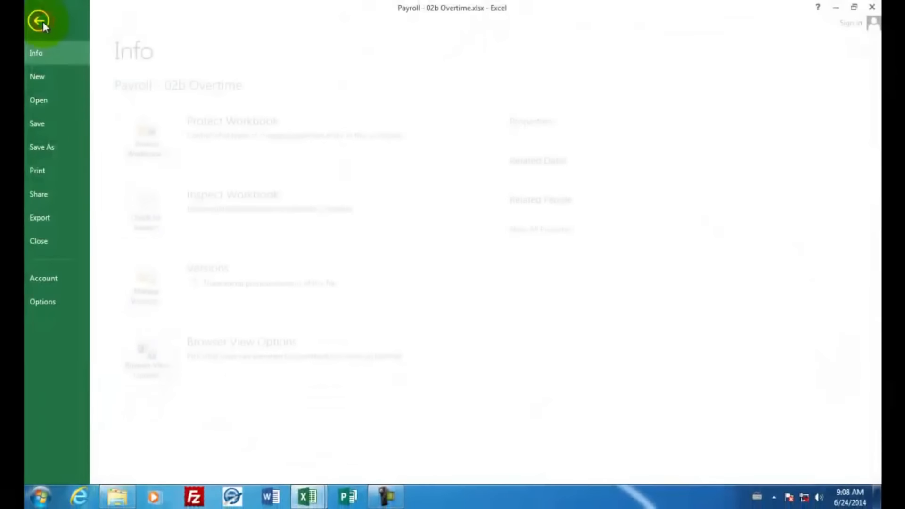
pyautogui.click(54, 171)
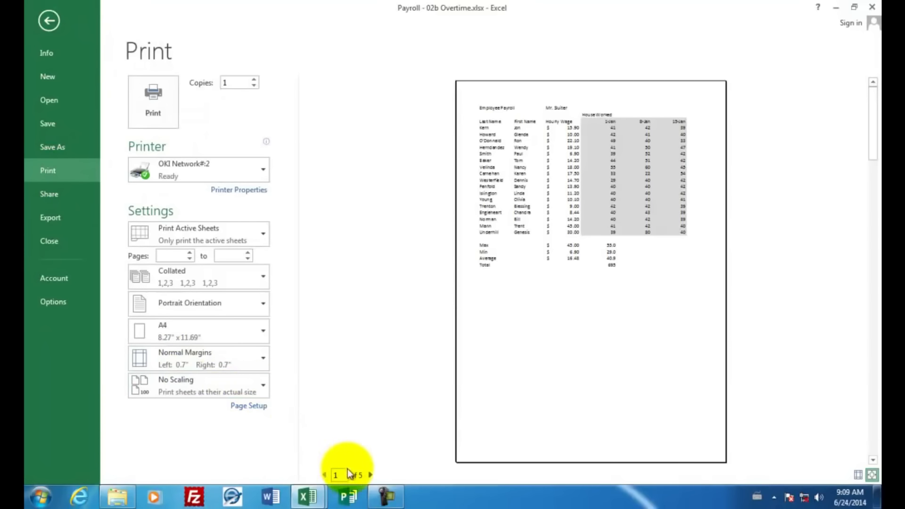
pyautogui.click(371, 476)
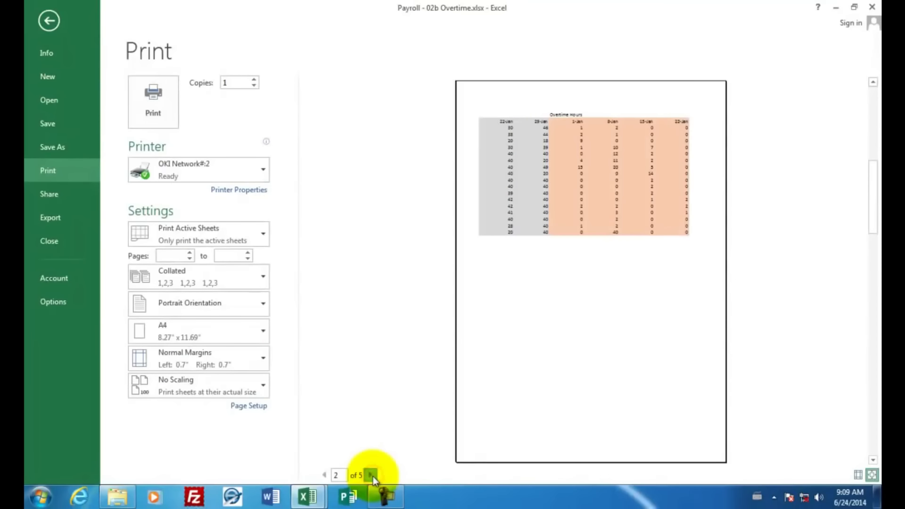
pyautogui.click(372, 475)
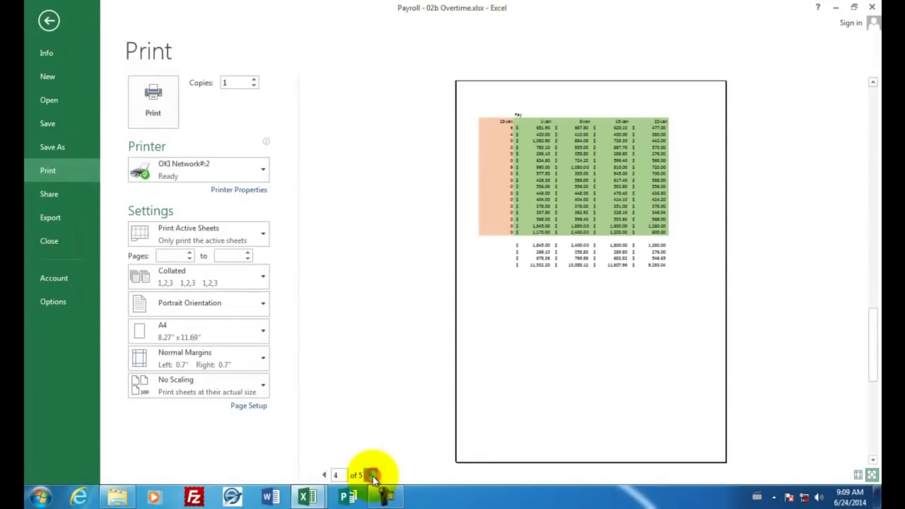
pyautogui.click(372, 475)
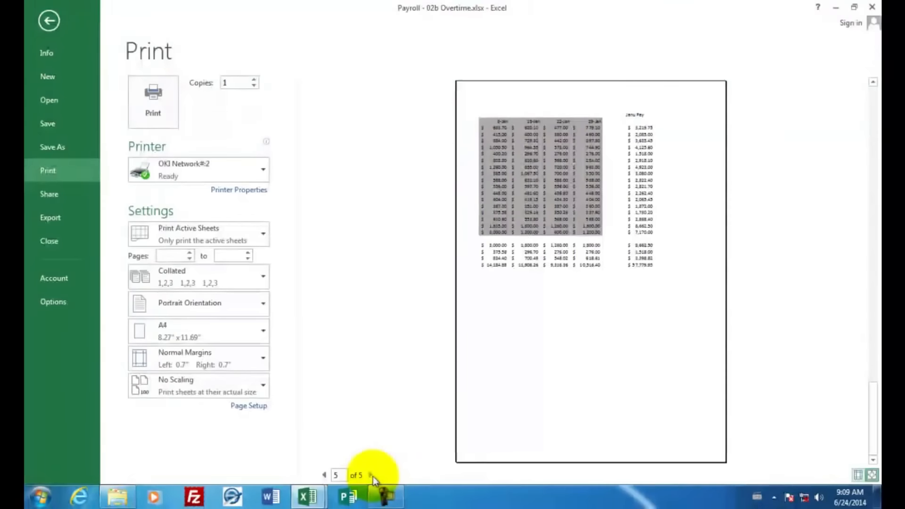
pyautogui.click(324, 476)
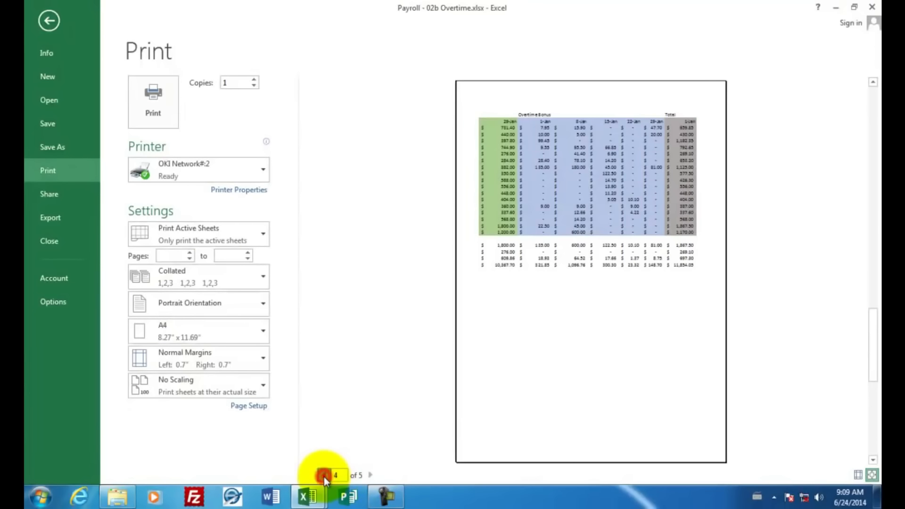
pyautogui.click(324, 476)
pyautogui.click(324, 475)
# Step: Set the printout to Landscape Orientation and its scaling to Fit Sheet on One Page
pyautogui.click(263, 307)
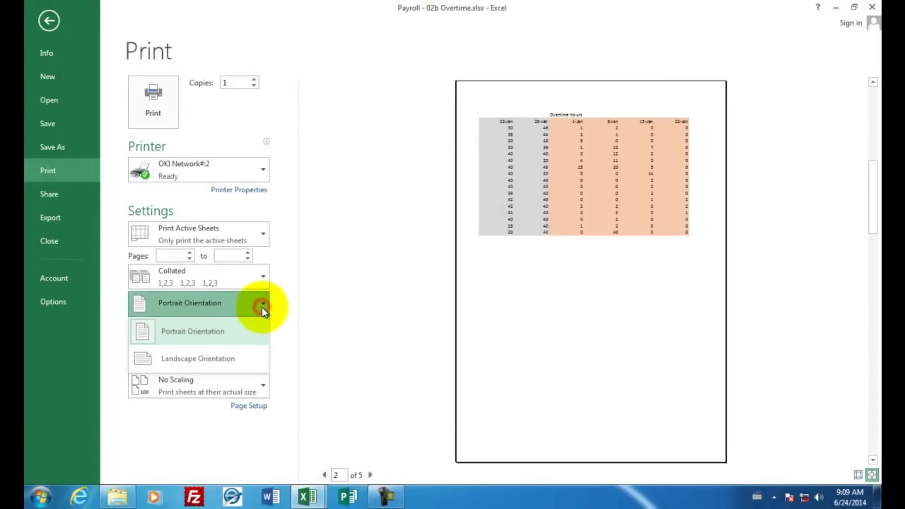
pyautogui.click(198, 360)
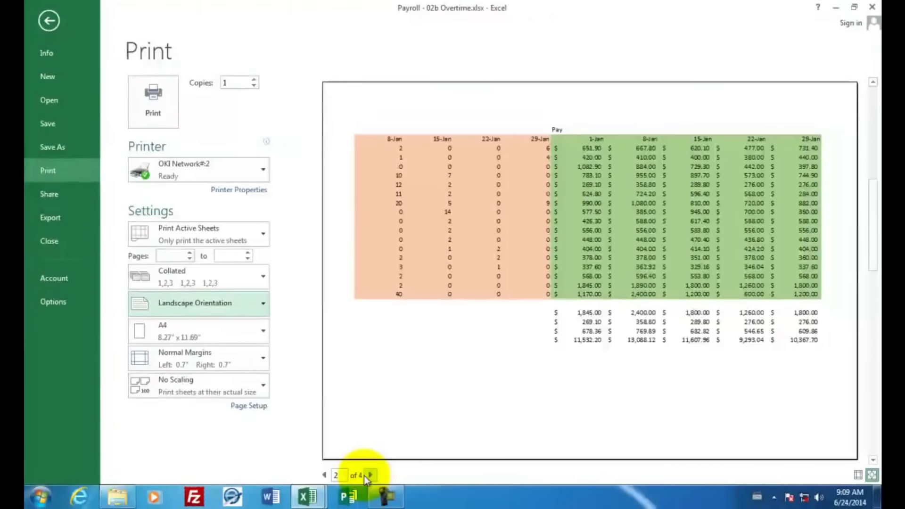
pyautogui.click(267, 386)
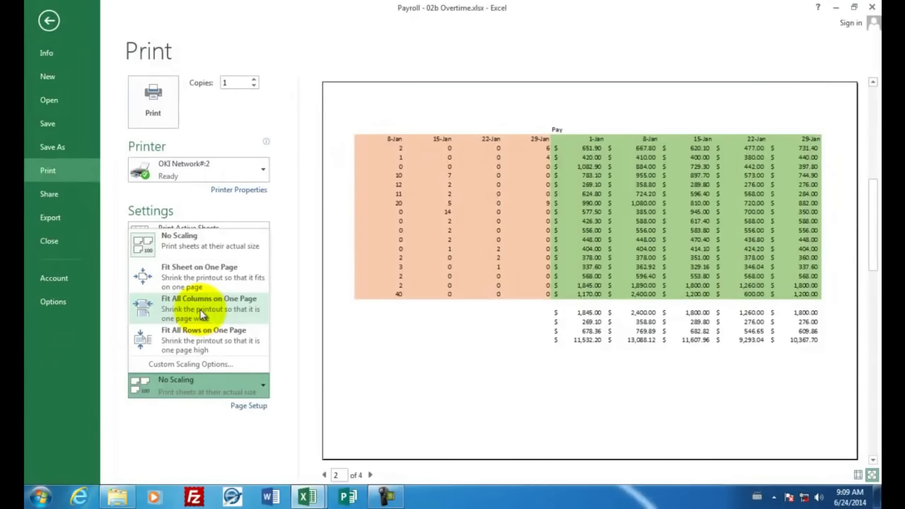
pyautogui.click(191, 284)
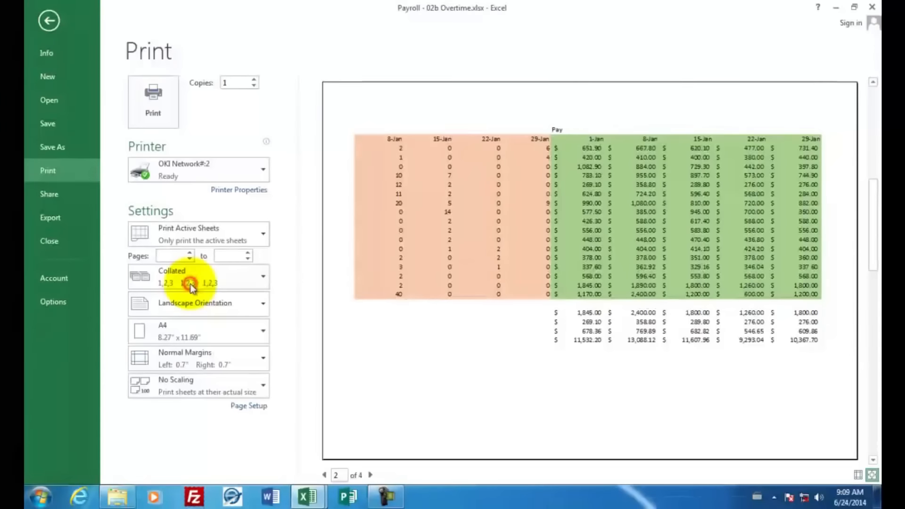
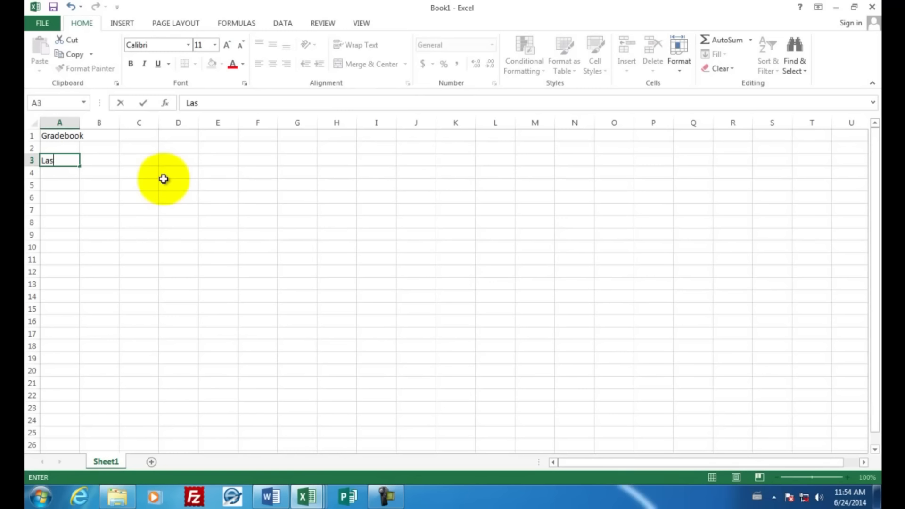
# Step: Enter the column headings Last Name in A3 and First Name in B3 of the Gradebook sheet
pyautogui.press('Tab')
pyautogui.write('Fir')
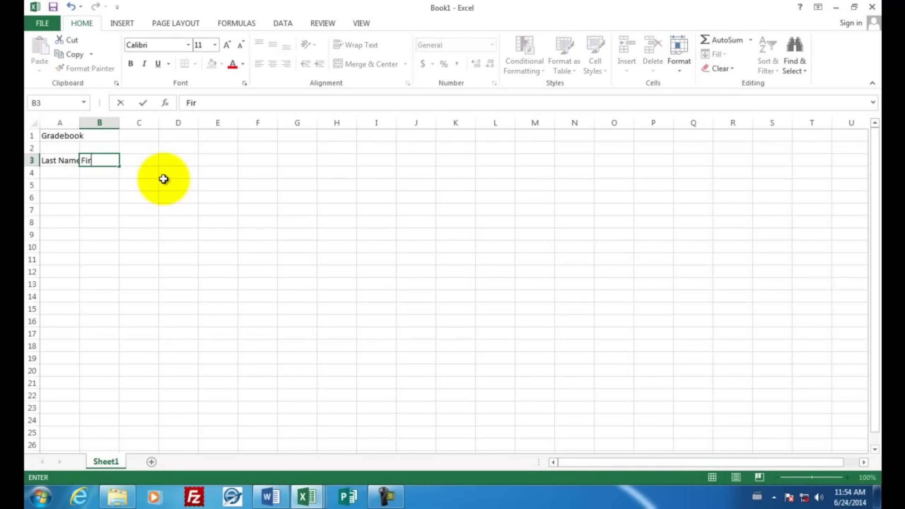
pyautogui.press('Return')
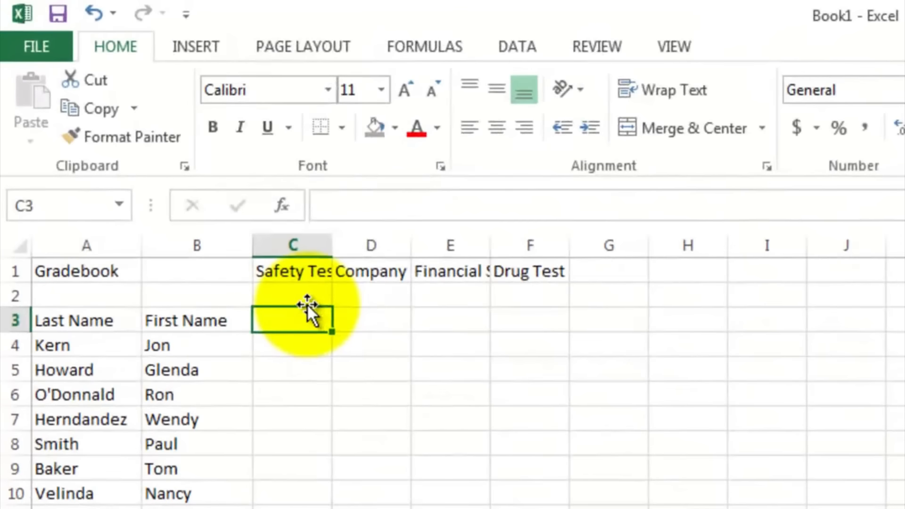
# Step: Turn the four test headings in C1:F1 vertical with Rotate Text Up and narrow columns C to F to fit them
pyautogui.click(300, 273)
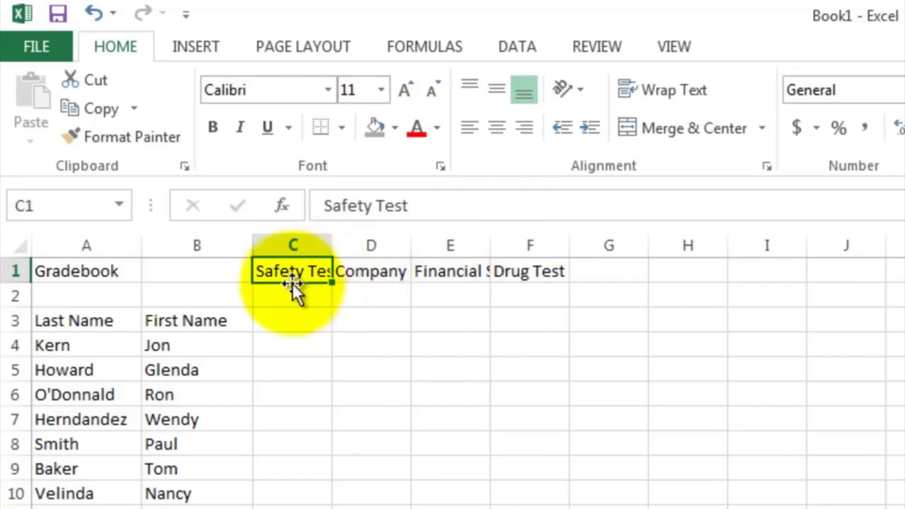
pyautogui.click(363, 270)
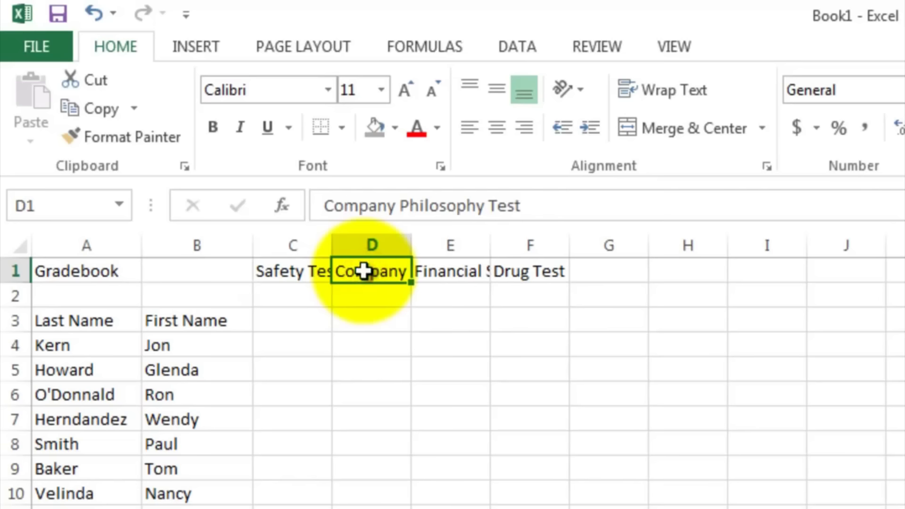
pyautogui.click(447, 272)
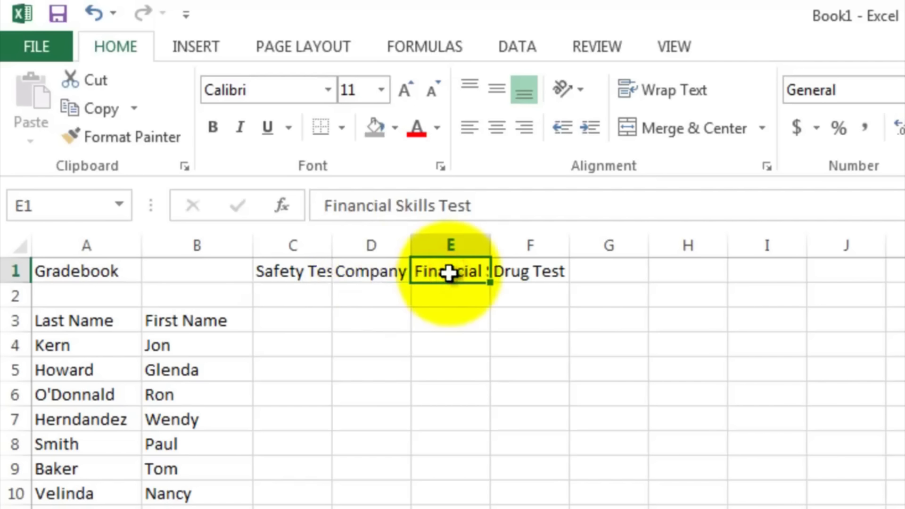
pyautogui.click(528, 272)
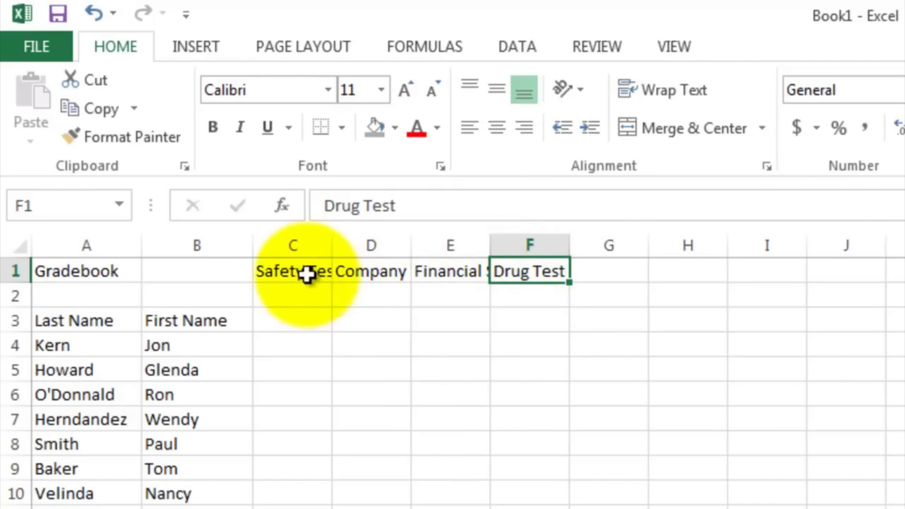
pyautogui.moveTo(292, 269); pyautogui.dragTo(527, 272)
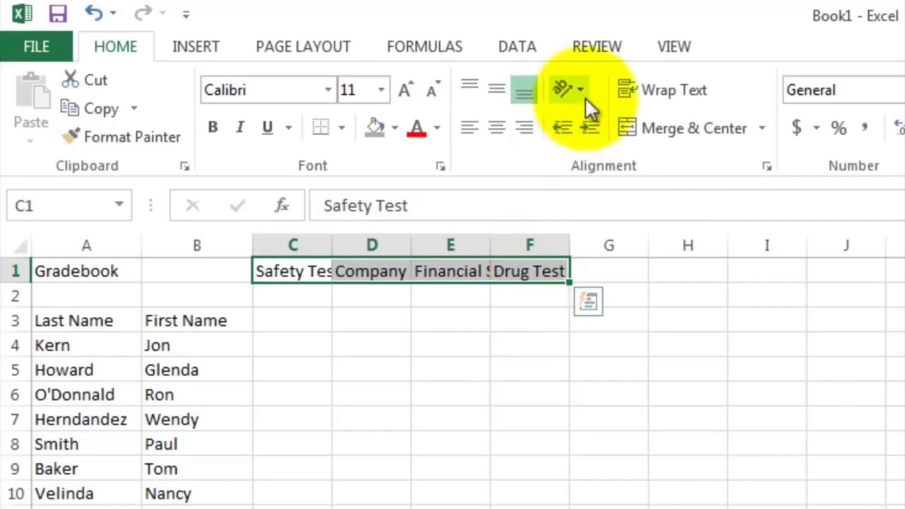
pyautogui.click(561, 86)
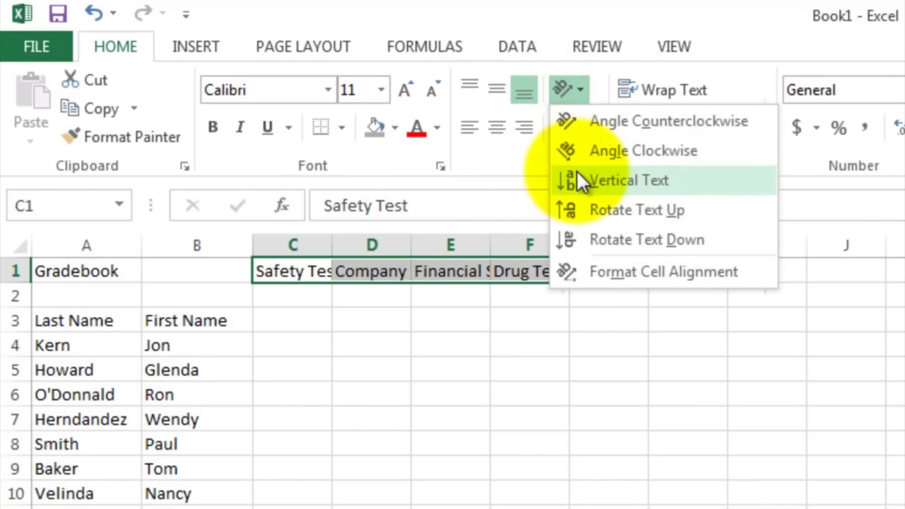
pyautogui.click(595, 217)
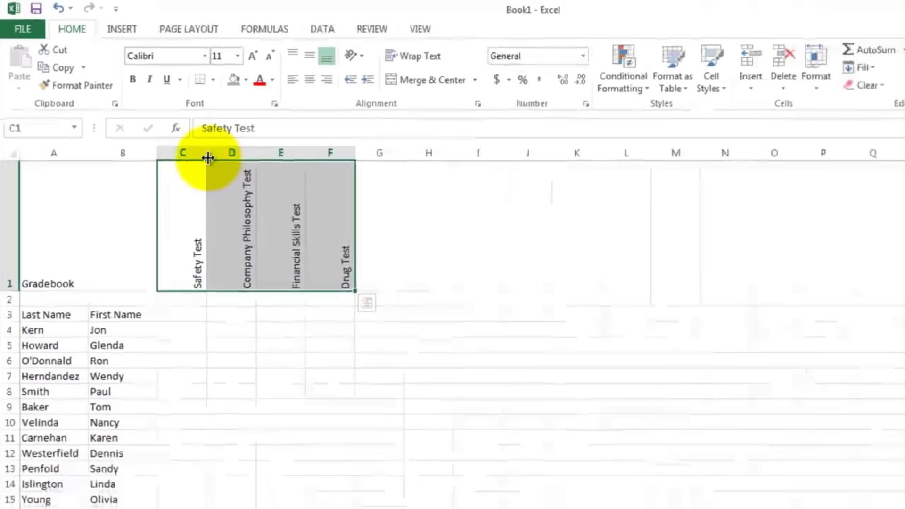
pyautogui.moveTo(207, 158); pyautogui.dragTo(249, 152)
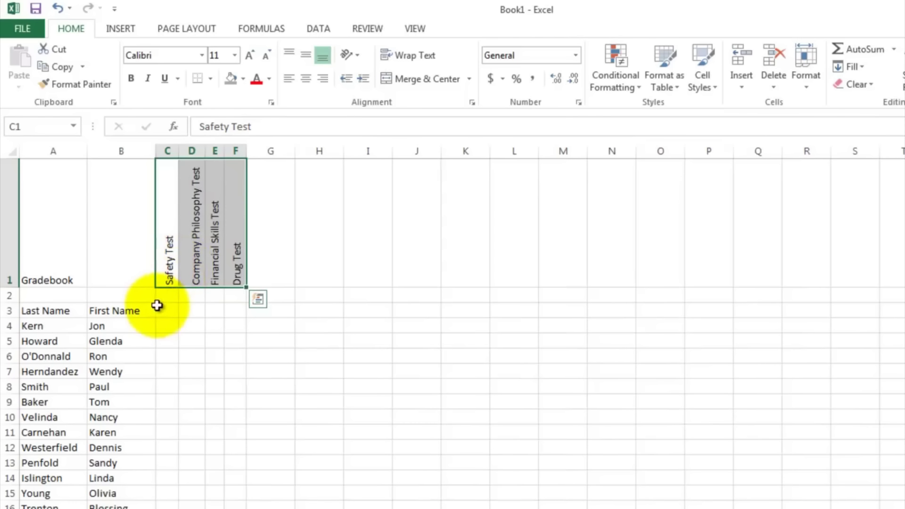
# Step: Enter the label Points Possible in B2, above the First Name heading
pyautogui.click(129, 295)
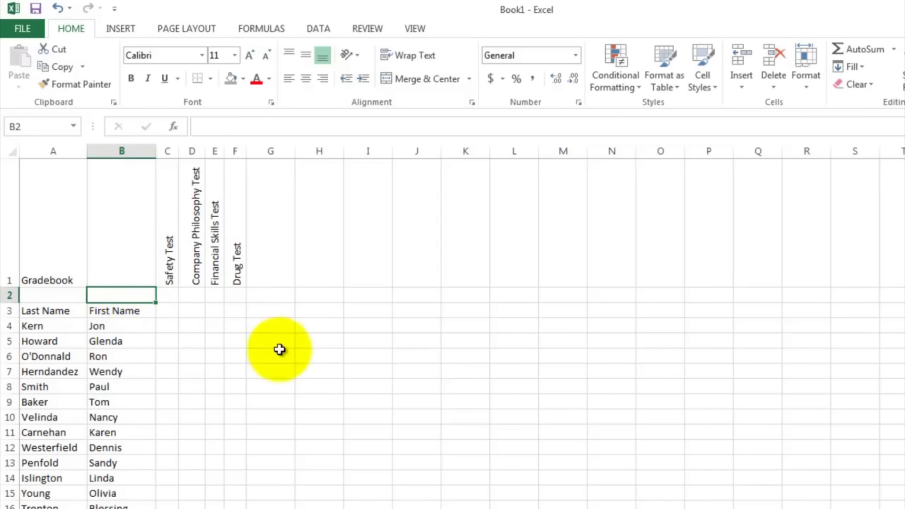
pyautogui.write('Poin')
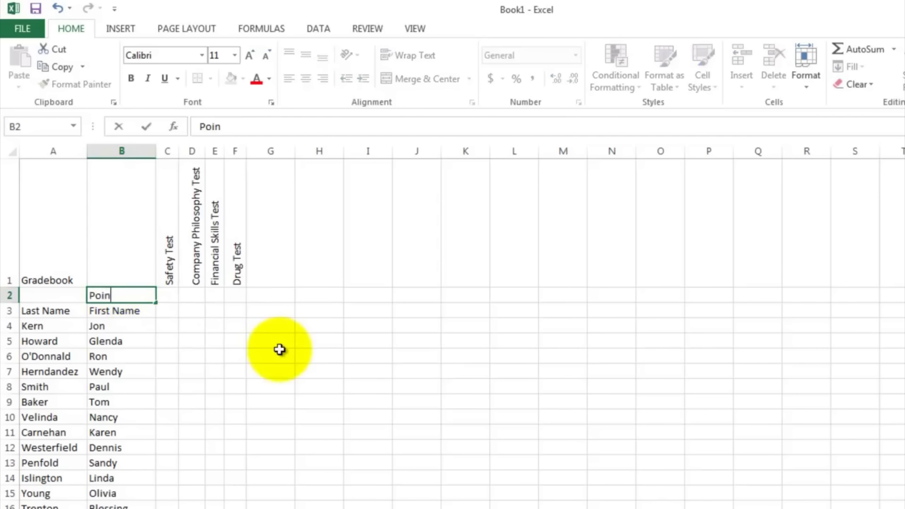
pyautogui.write('ts Possible')
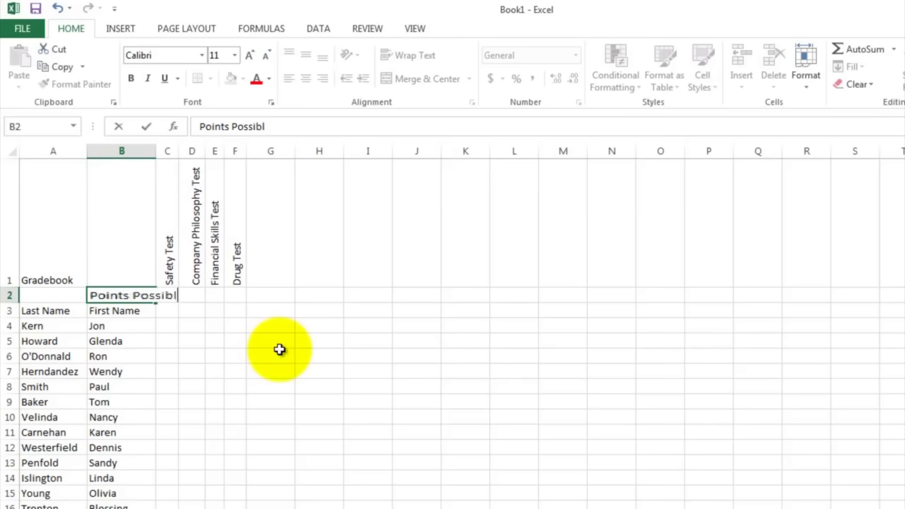
pyautogui.press('Return')
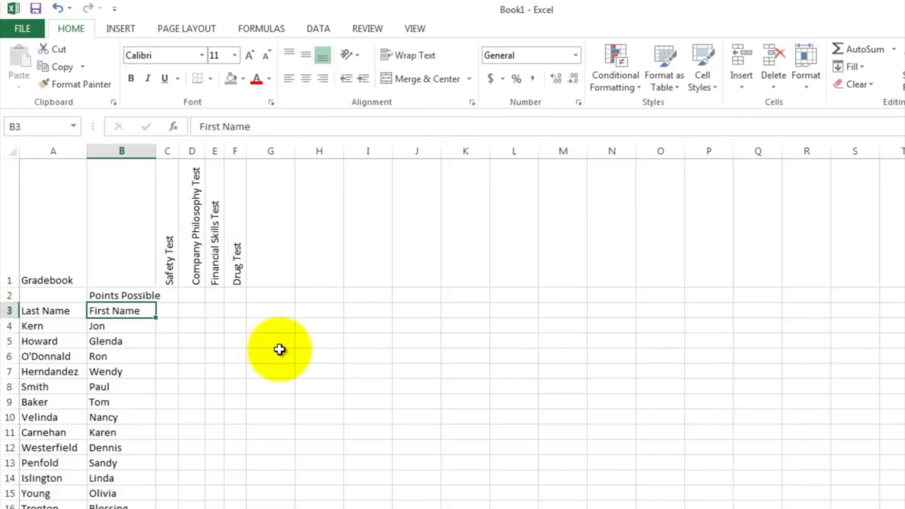
# Step: Enter the points possible 10, 20, 100 and 1 in C2:F2 and widen column E so its number fits
pyautogui.click(170, 295)
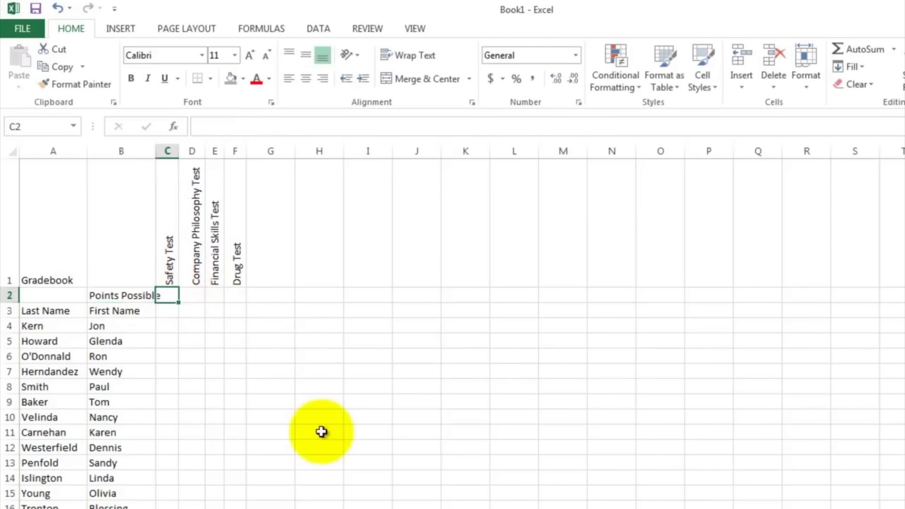
pyautogui.write('10')
pyautogui.press('Tab')
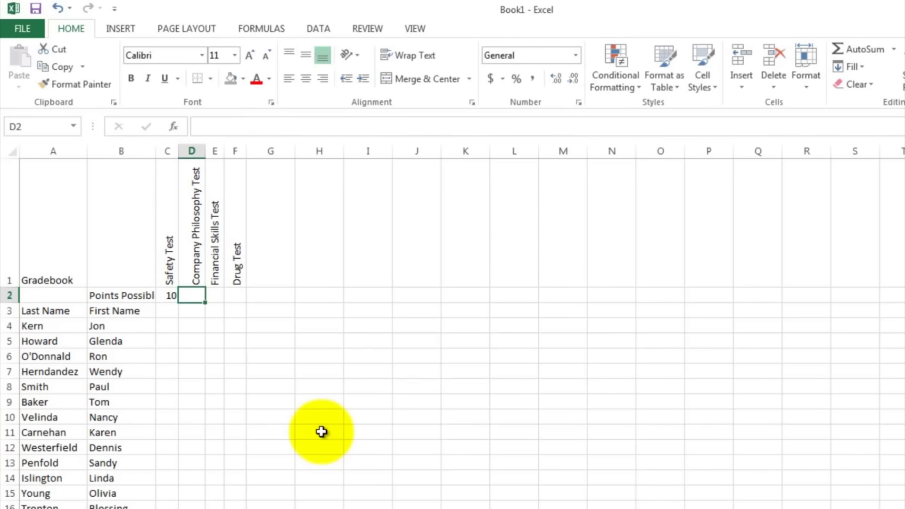
pyautogui.write('20')
pyautogui.press('Tab')
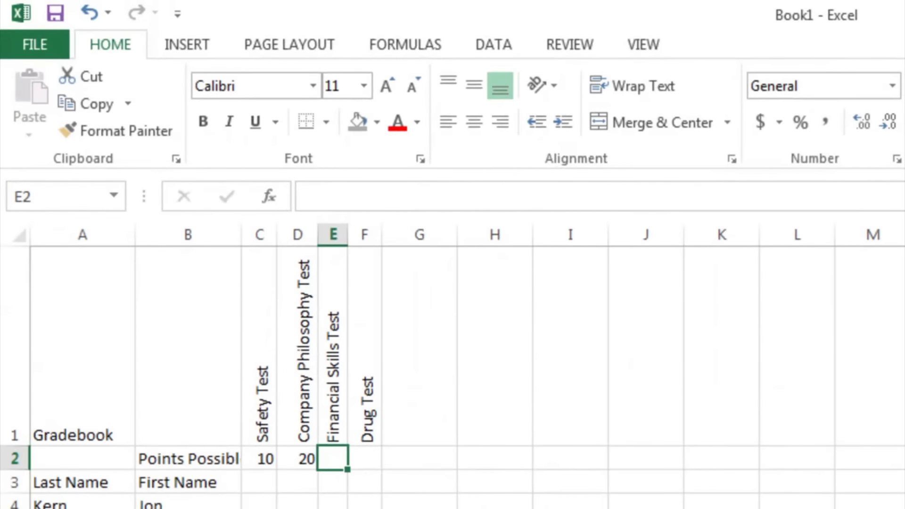
pyautogui.write('100')
pyautogui.press('Tab')
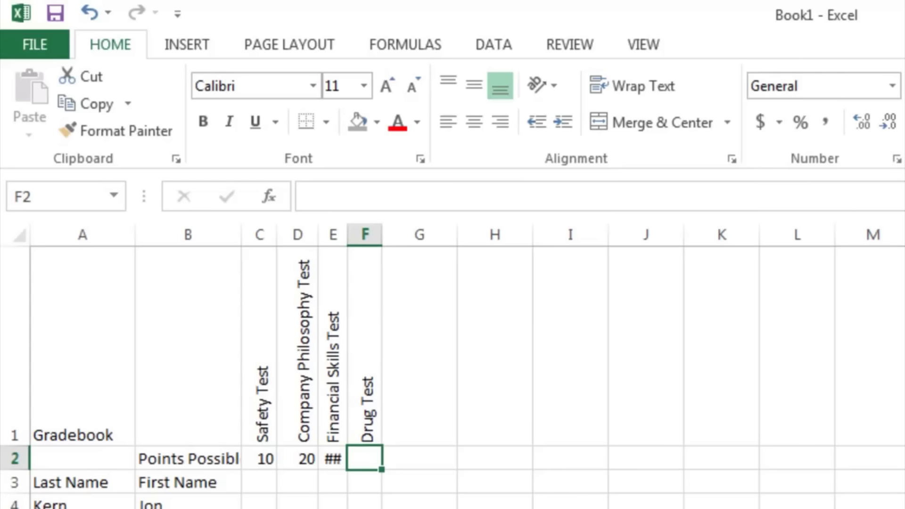
pyautogui.write('1')
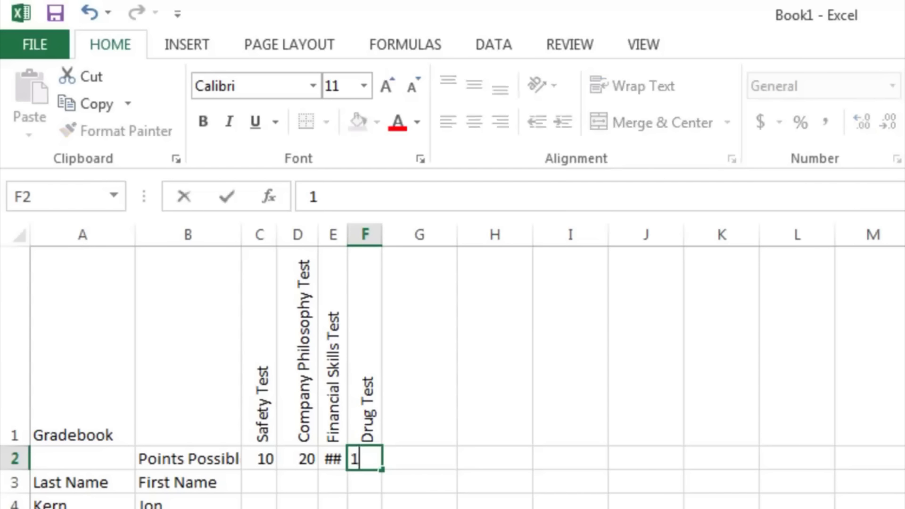
pyautogui.press('Return')
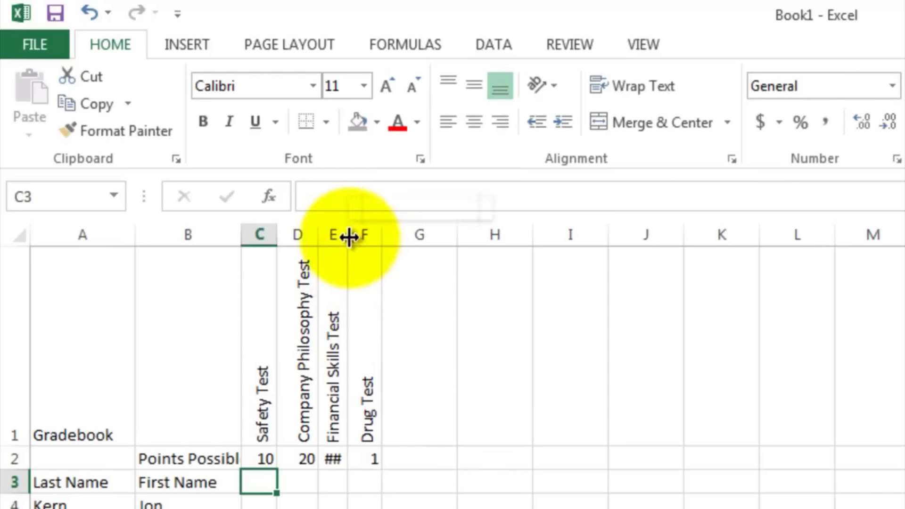
pyautogui.moveTo(349, 237); pyautogui.dragTo(362, 237)
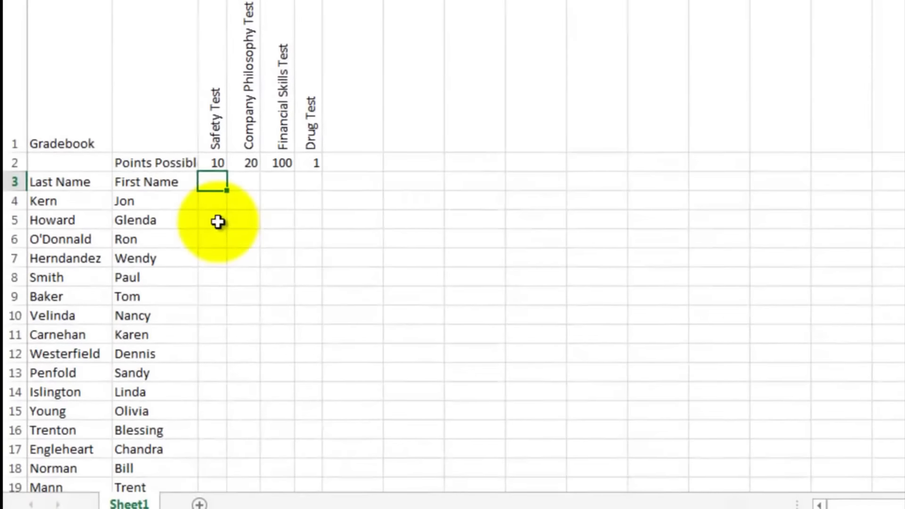
# Step: Review the employees' test scores in C4:F20, checking the Safety Test score in C19 and the Drug Test score in F16
pyautogui.click(215, 201)
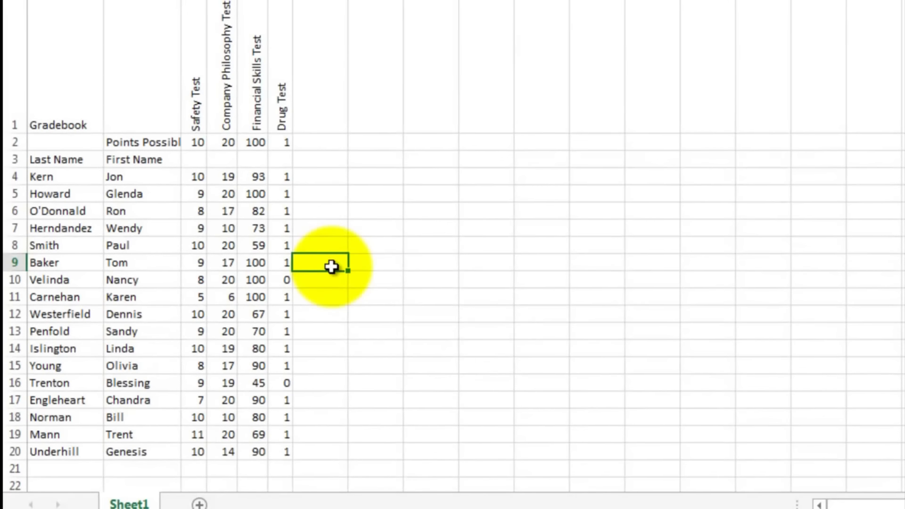
pyautogui.click(194, 179)
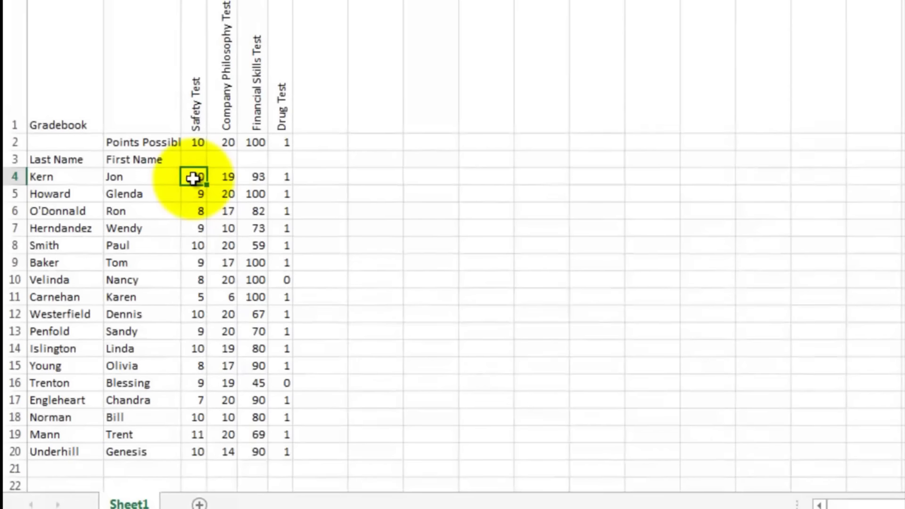
pyautogui.click(190, 435)
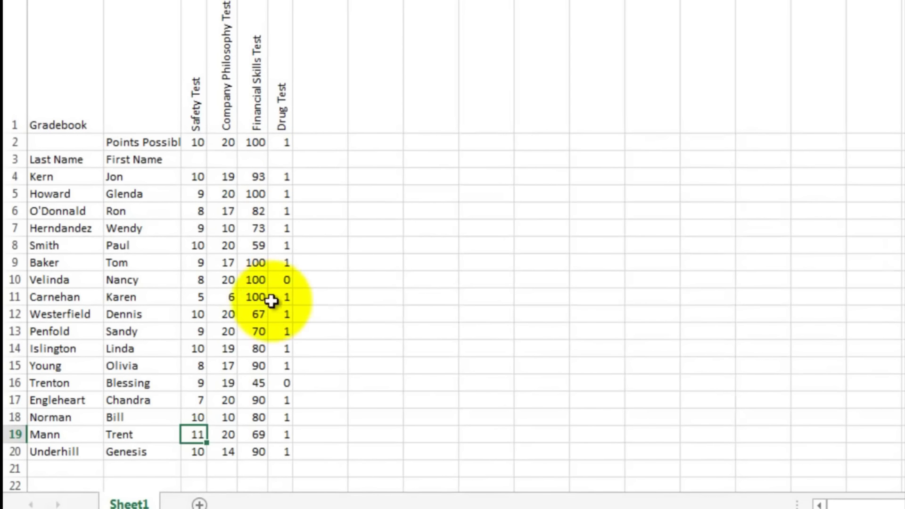
pyautogui.click(280, 382)
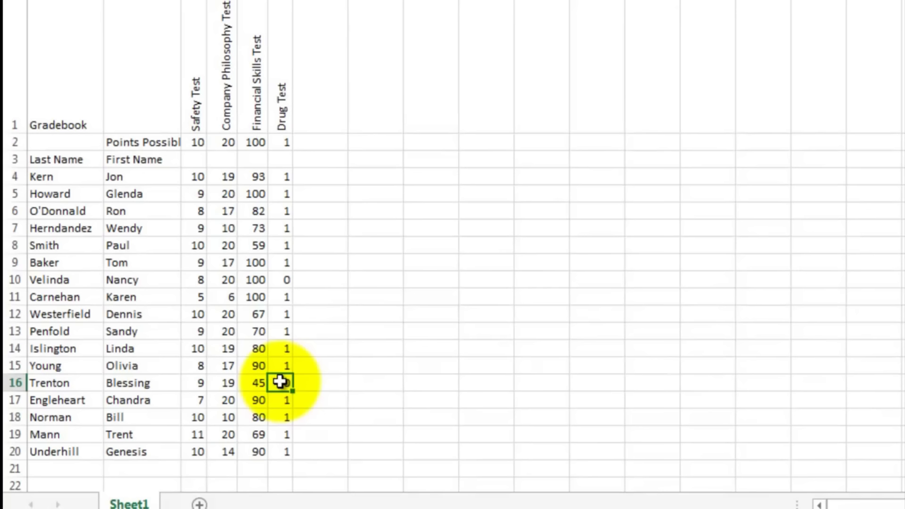
pyautogui.click(432, 193)
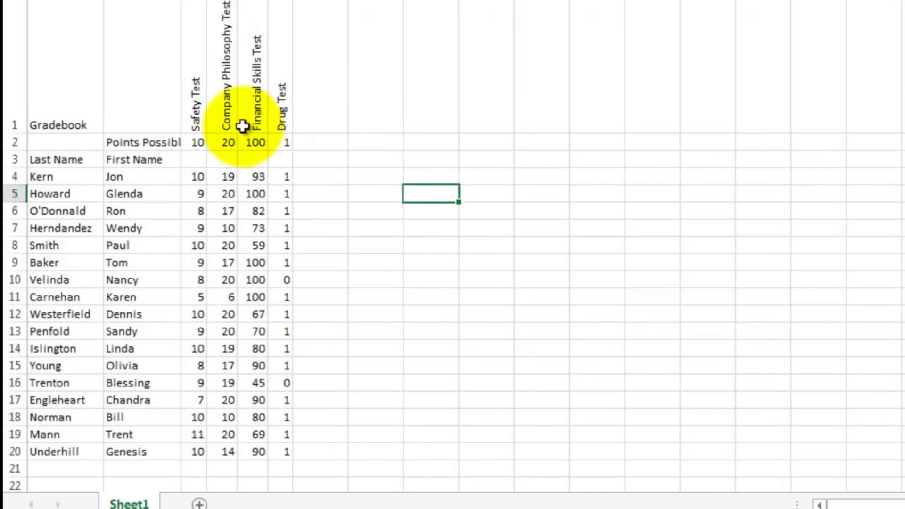
# Step: Copy the four rotated test headings from C1:F1 and paste them into H1:K1
pyautogui.click(190, 111)
pyautogui.moveTo(190, 111); pyautogui.dragTo(268, 98)
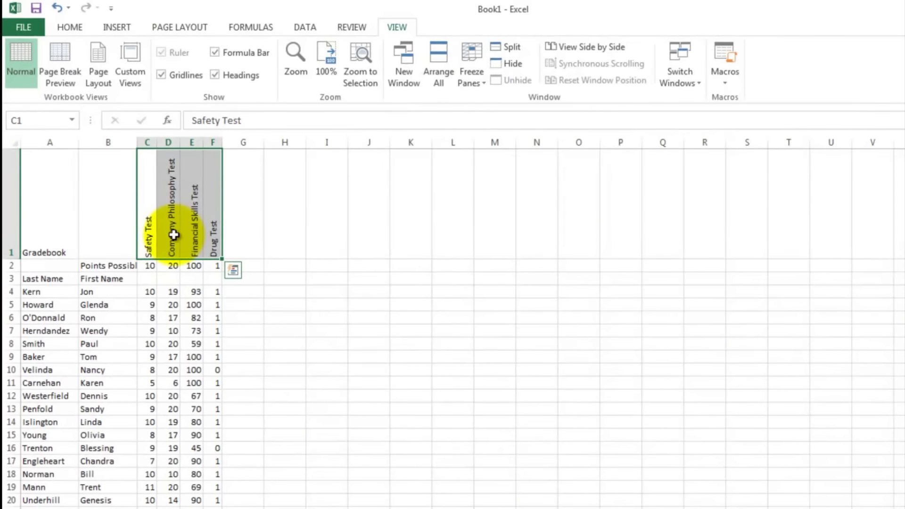
pyautogui.rightClick(177, 225)
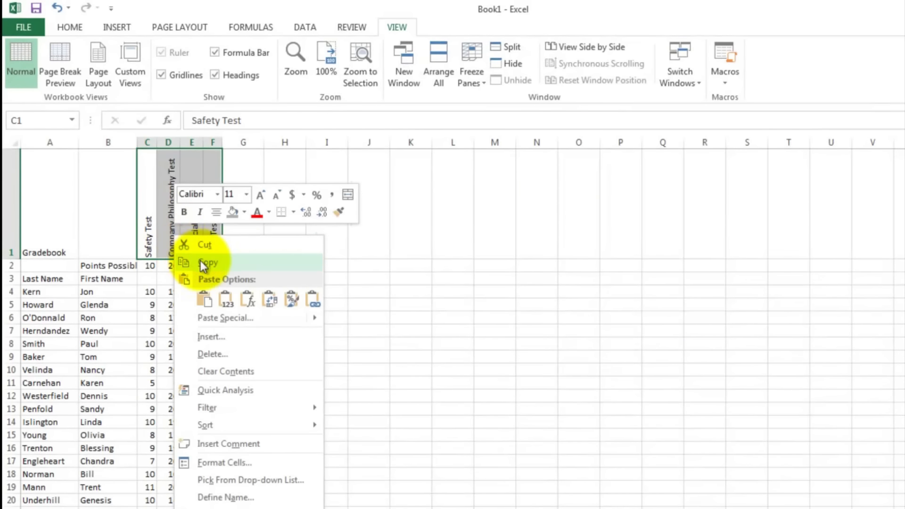
pyautogui.click(201, 262)
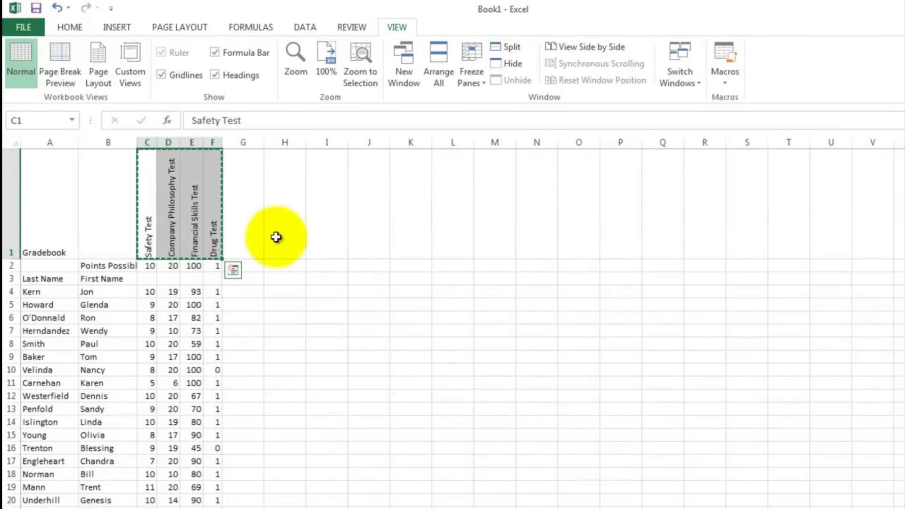
pyautogui.click(290, 226)
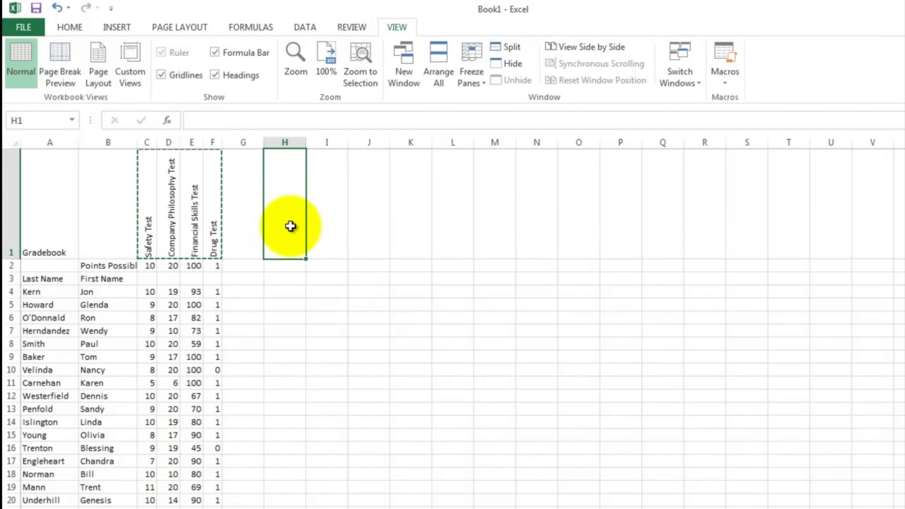
pyautogui.rightClick(290, 226)
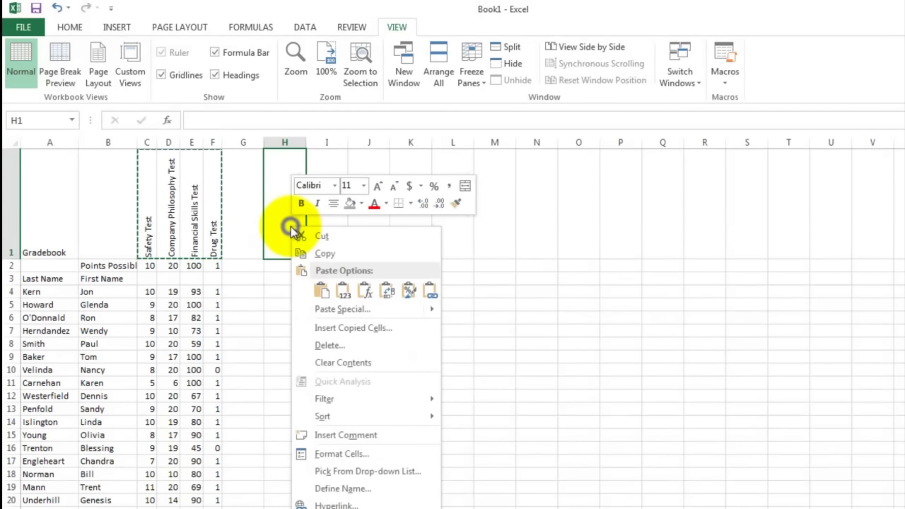
pyautogui.click(320, 290)
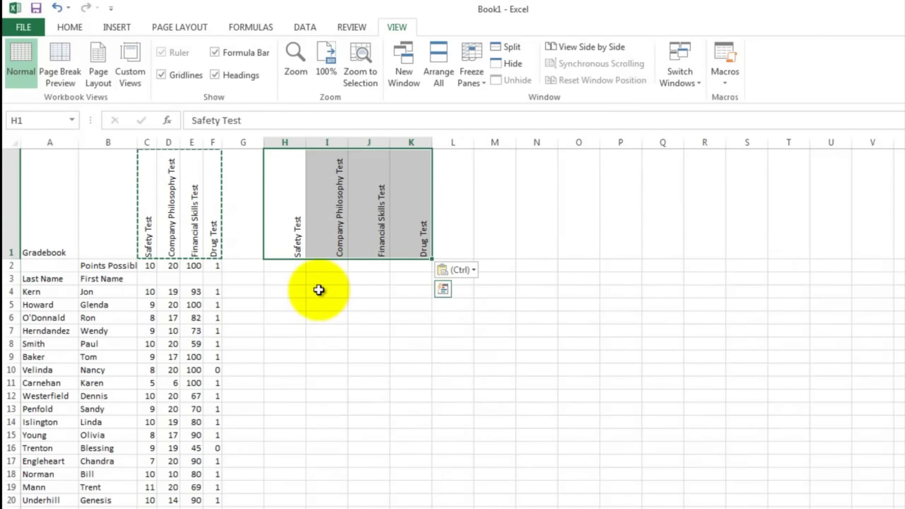
# Step: Enter the formula =C4/C2 in H4 to divide the first employee's Safety Test score by the points possible
pyautogui.click(281, 293)
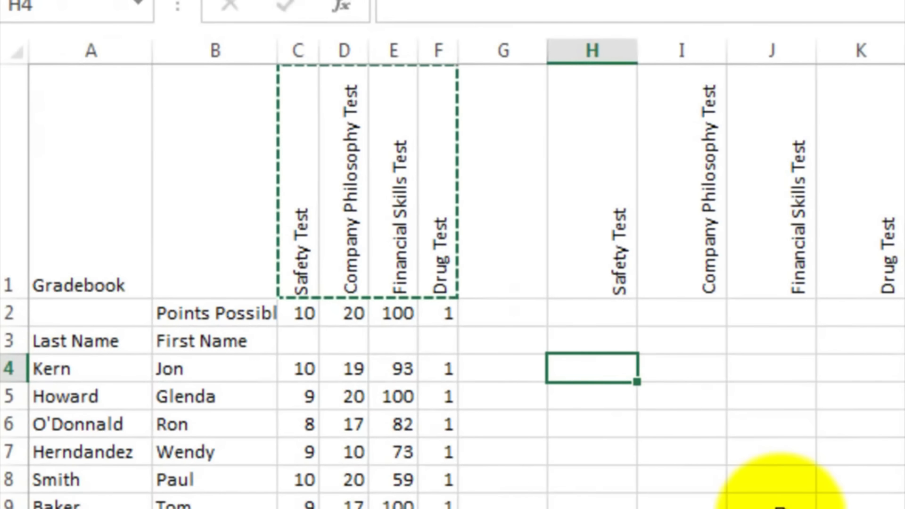
pyautogui.write('=')
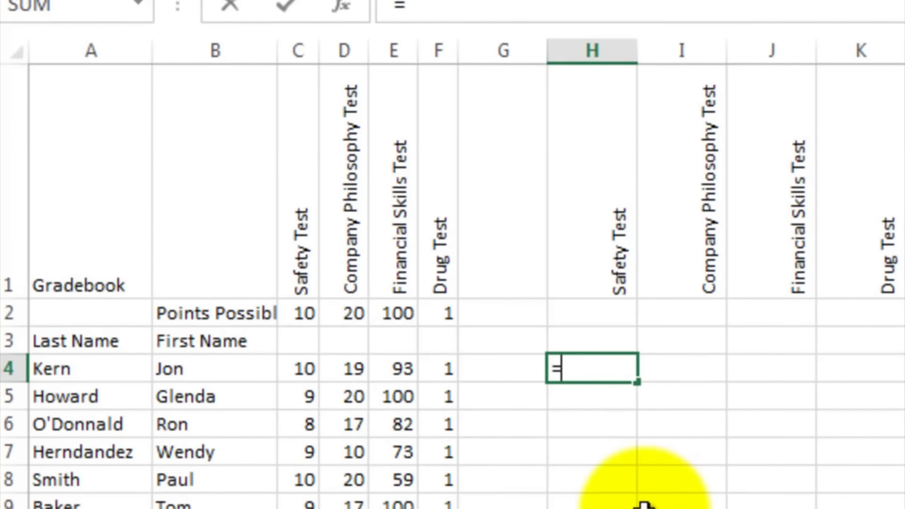
pyautogui.click(301, 373)
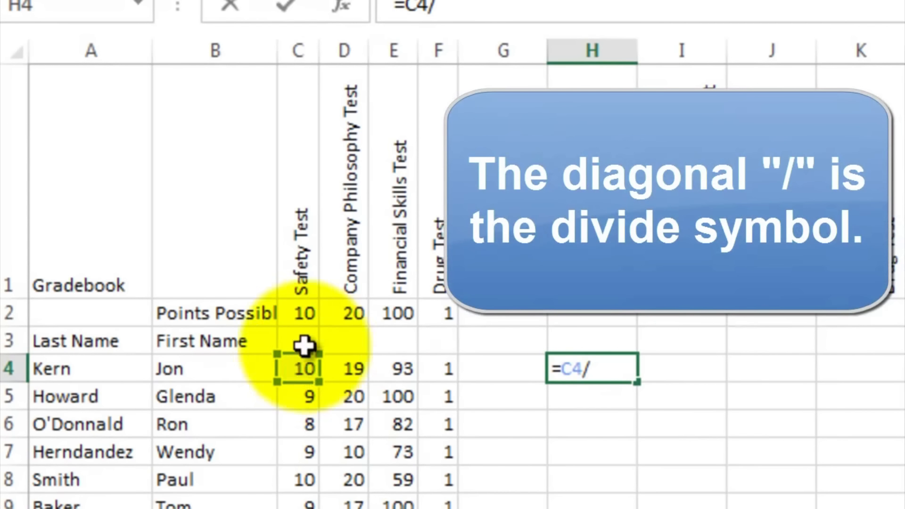
pyautogui.click(302, 311)
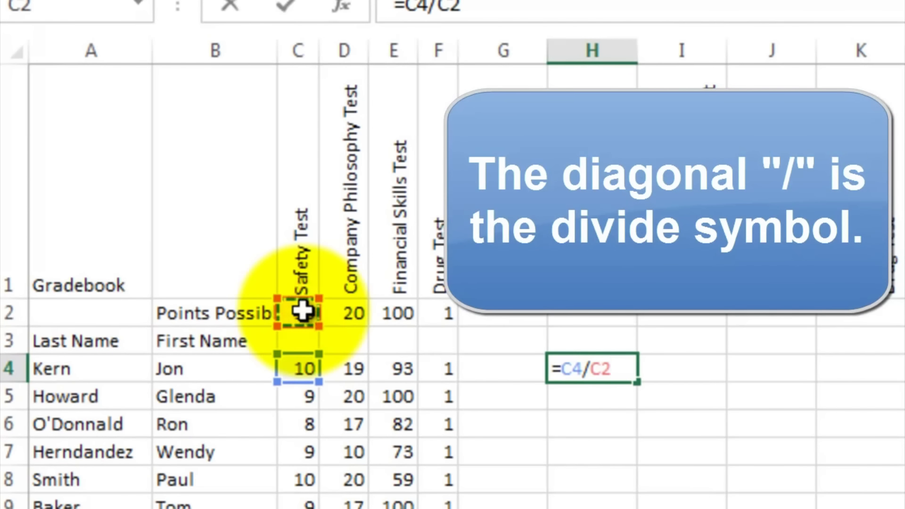
pyautogui.press('Return')
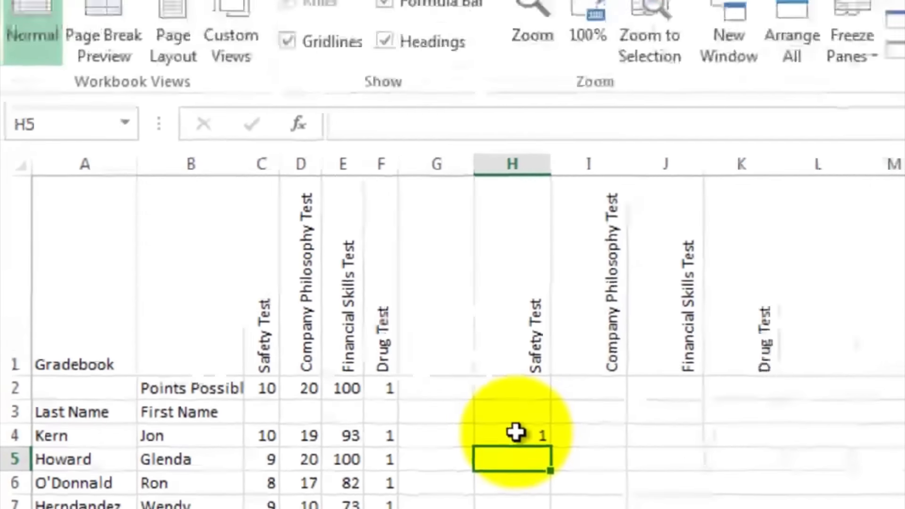
# Step: Format the Safety Test result in H4 as a percentage
pyautogui.click(597, 365)
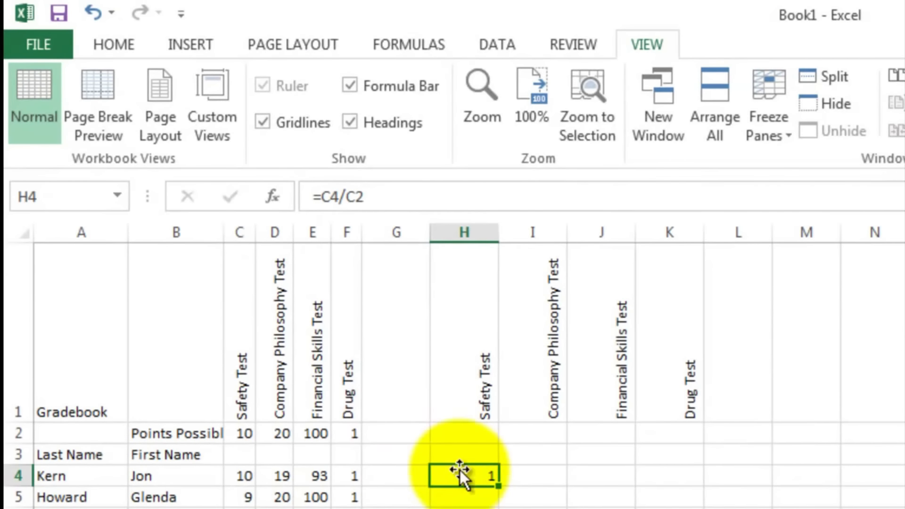
pyautogui.click(114, 44)
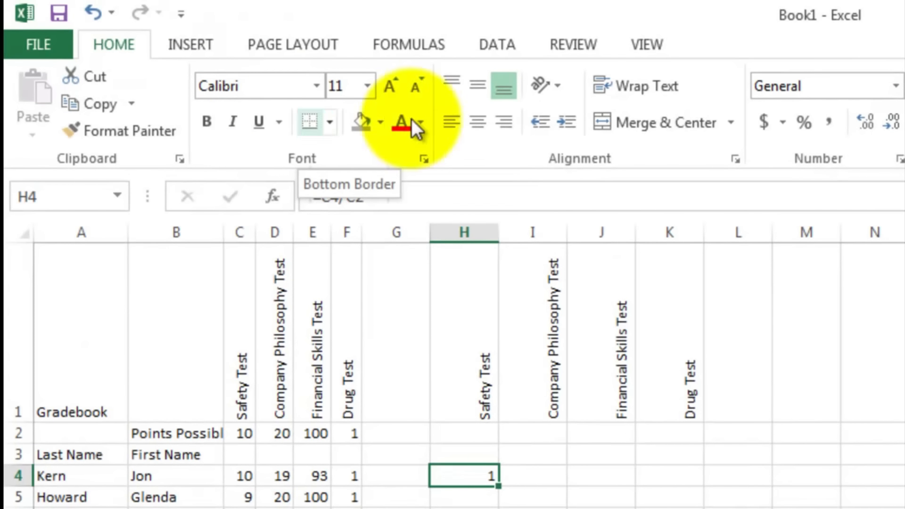
pyautogui.click(807, 123)
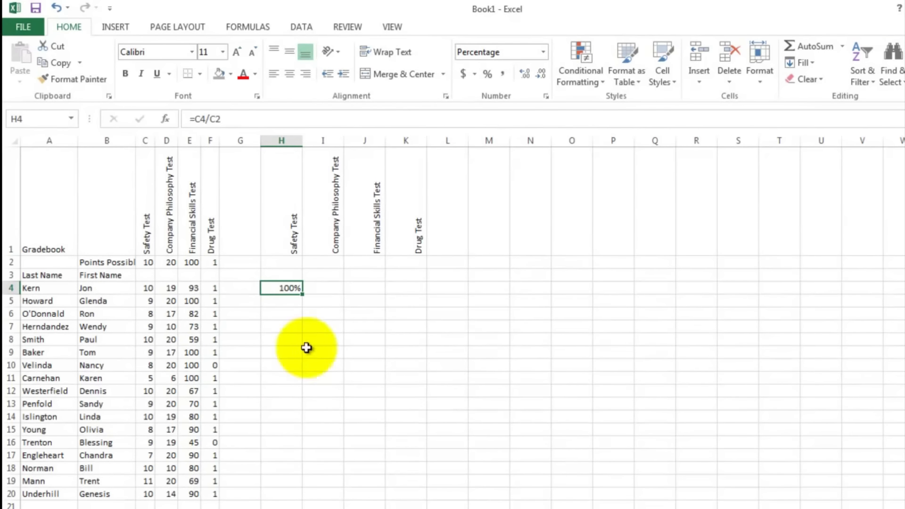
# Step: Fill the formula from H4 down to H20 and inspect the cell references used in H5 and H7
pyautogui.moveTo(302, 294); pyautogui.dragTo(300, 498)
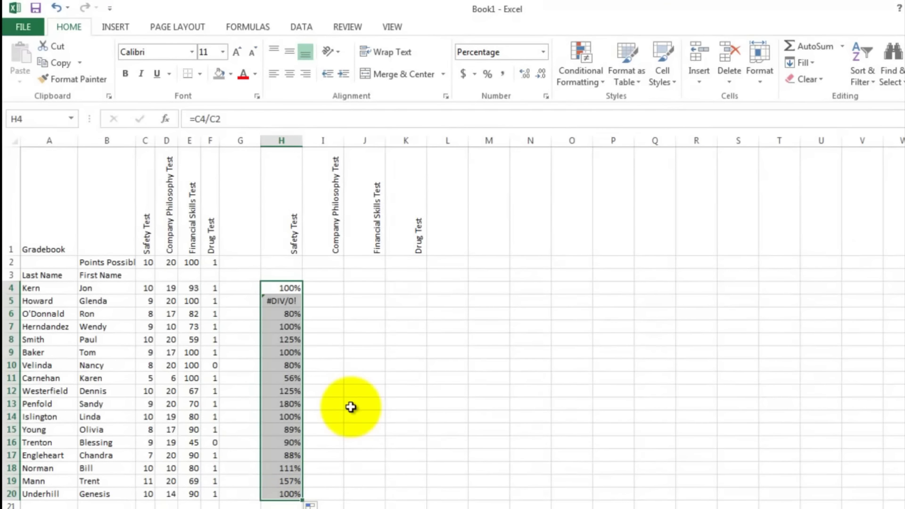
pyautogui.click(291, 301)
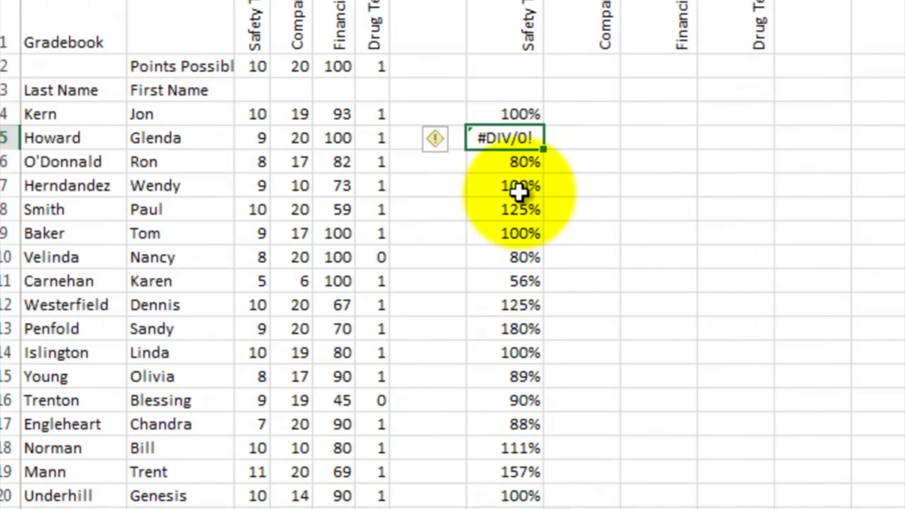
pyautogui.click(519, 191)
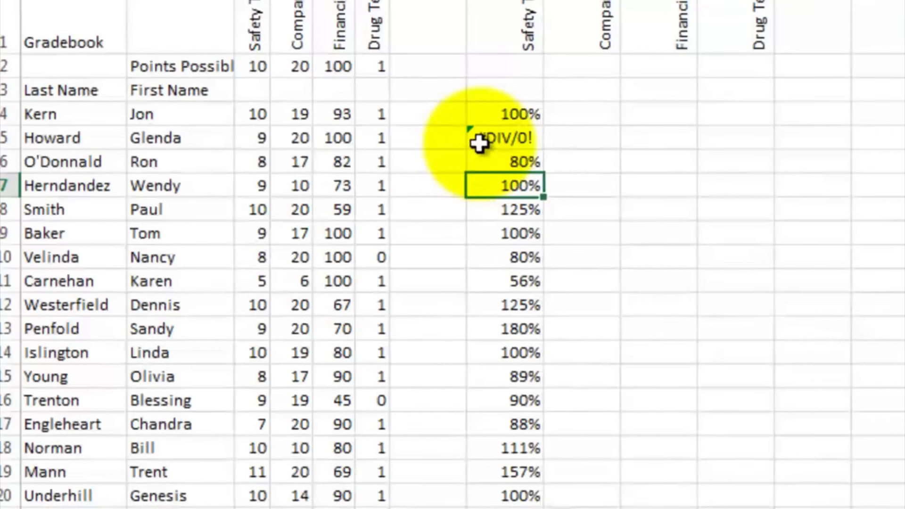
pyautogui.doubleClick(506, 187)
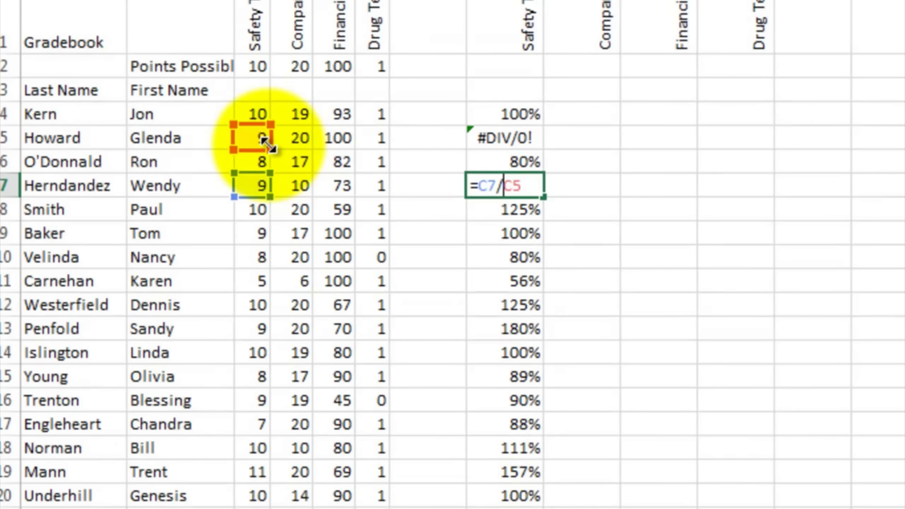
pyautogui.hotkey('ctrl', 'Return')
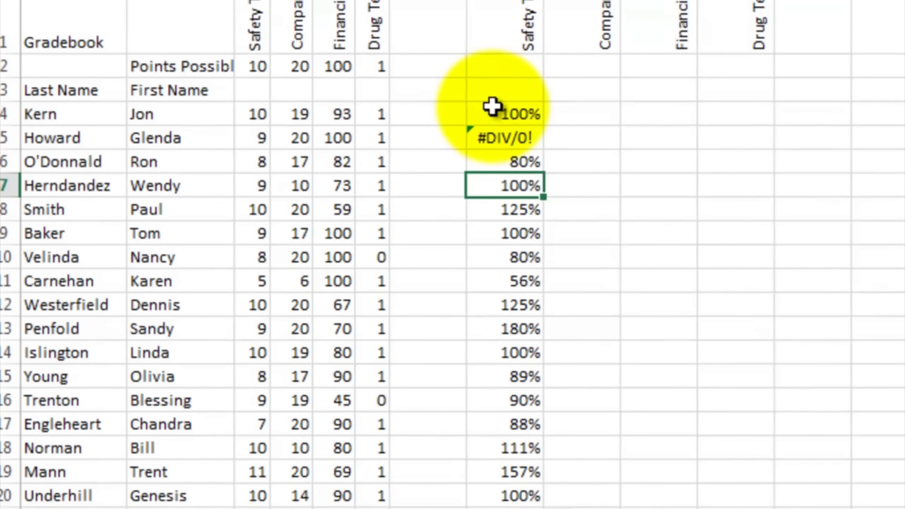
# Step: Clear the contents of the Safety Test formulas in H4:H20
pyautogui.moveTo(491, 107); pyautogui.dragTo(505, 485)
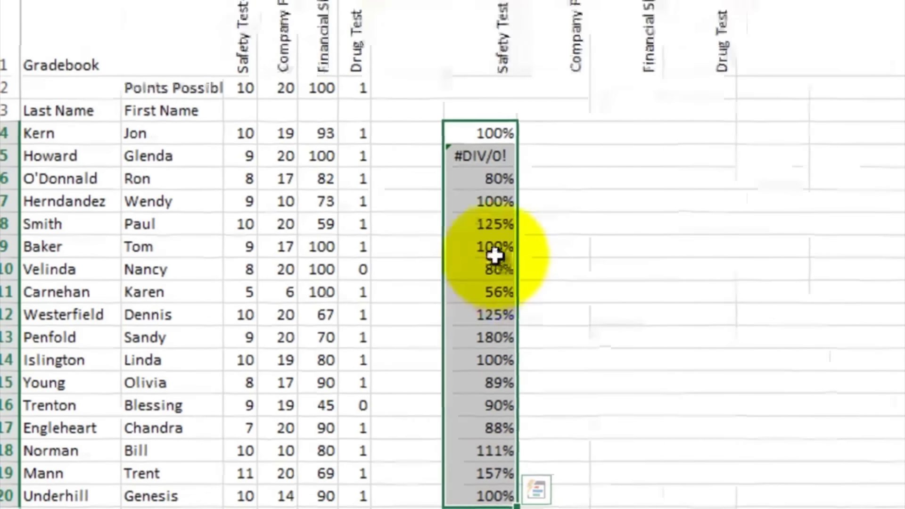
pyautogui.rightClick(494, 256)
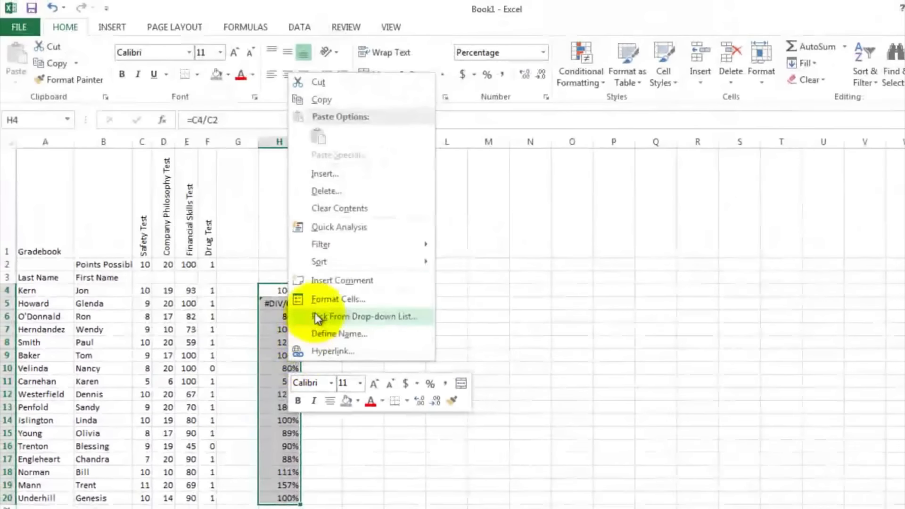
pyautogui.click(342, 210)
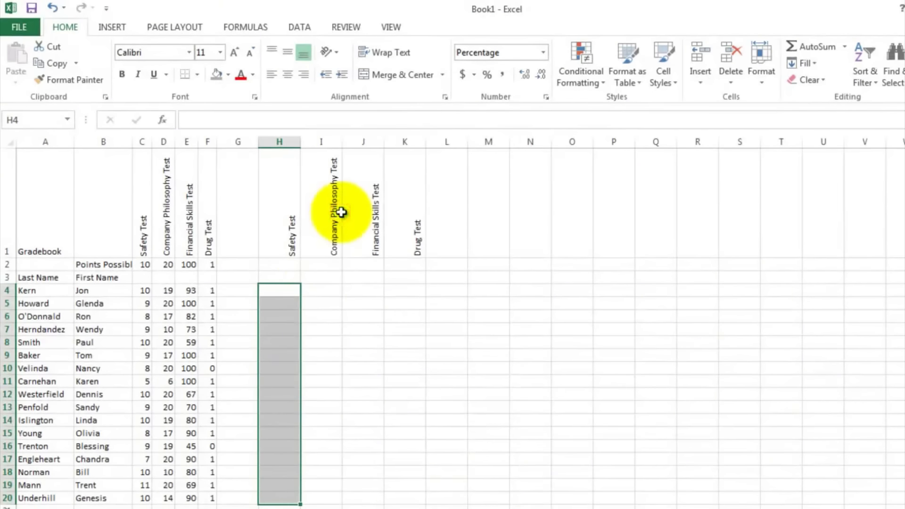
# Step: Enter the formula =C4/C$2 in H4, fixing the row of the points possible reference
pyautogui.click(273, 290)
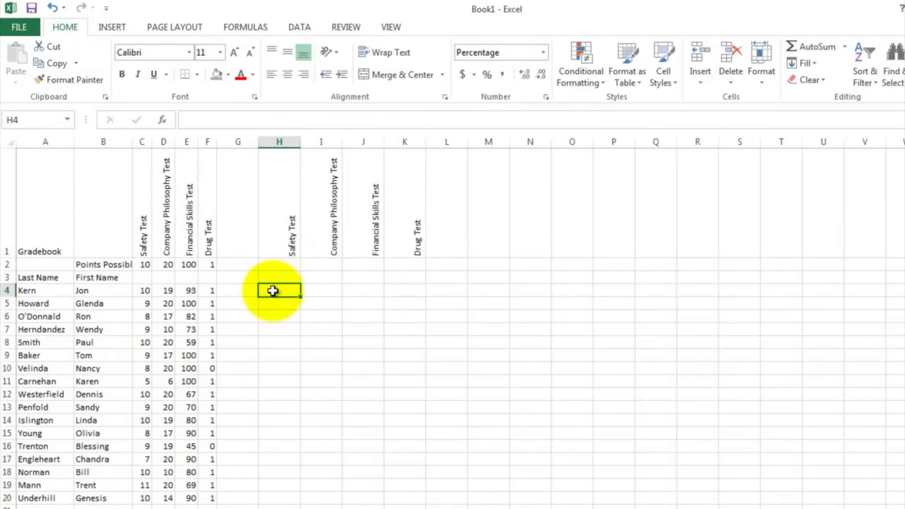
pyautogui.write('=')
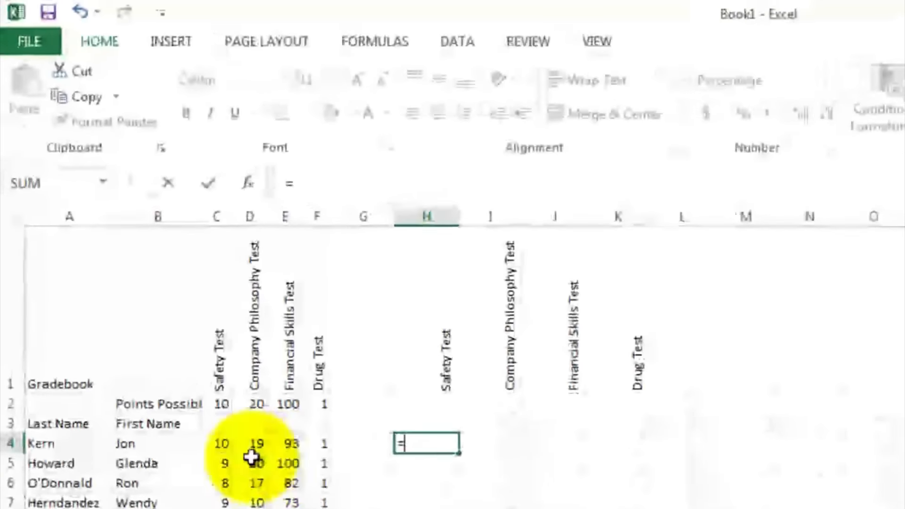
pyautogui.click(227, 458)
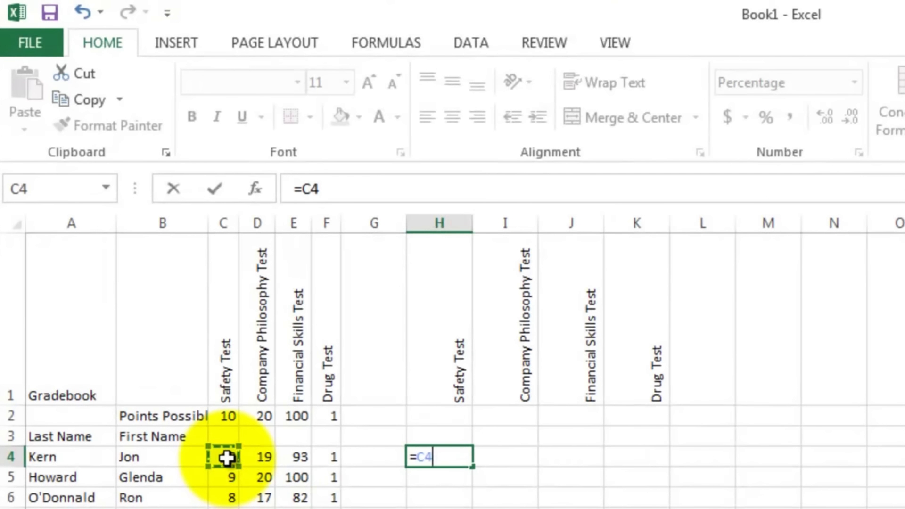
pyautogui.write('/')
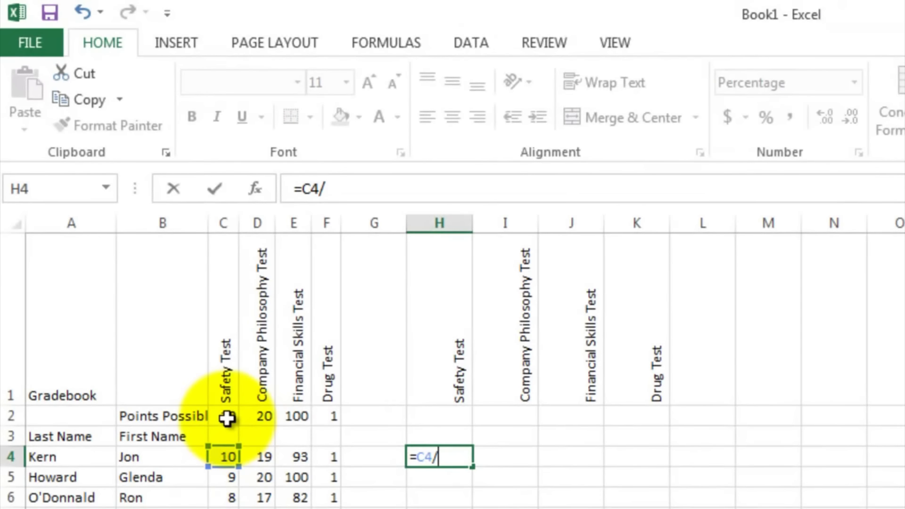
pyautogui.click(225, 416)
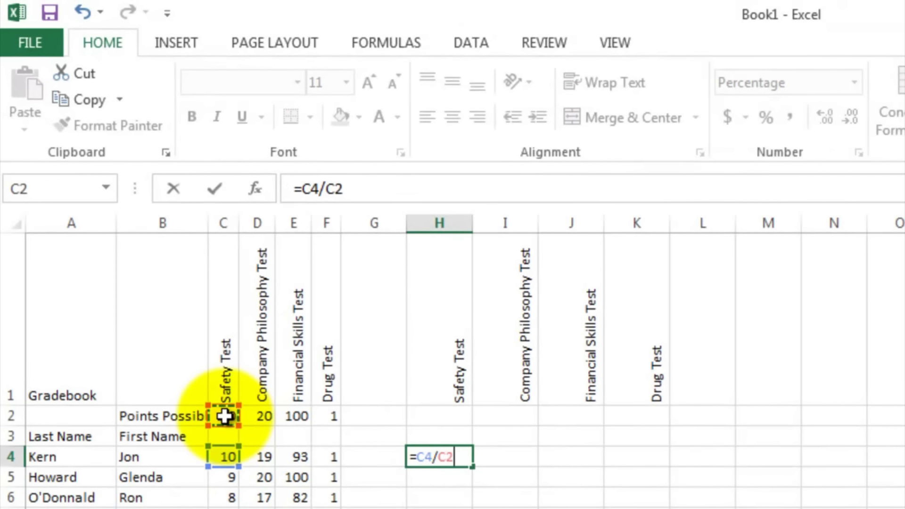
pyautogui.click(335, 189)
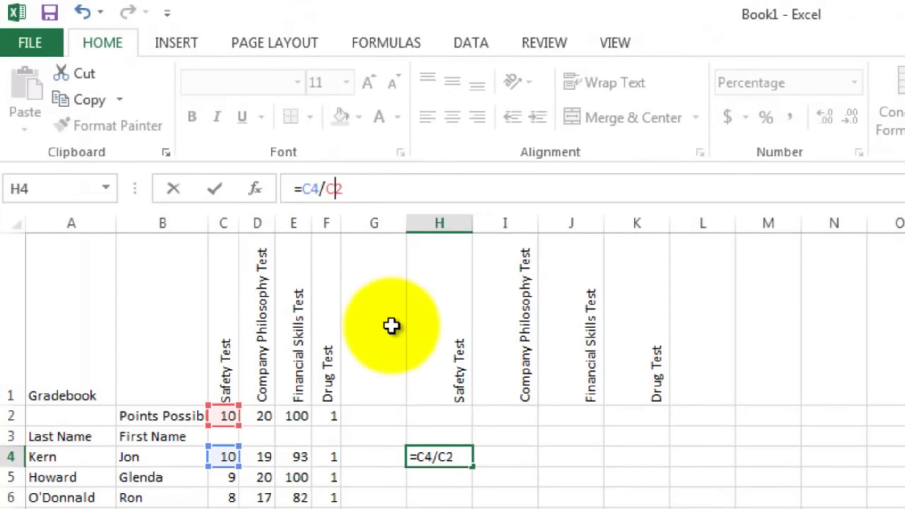
pyautogui.write('$')
pyautogui.press('Return')
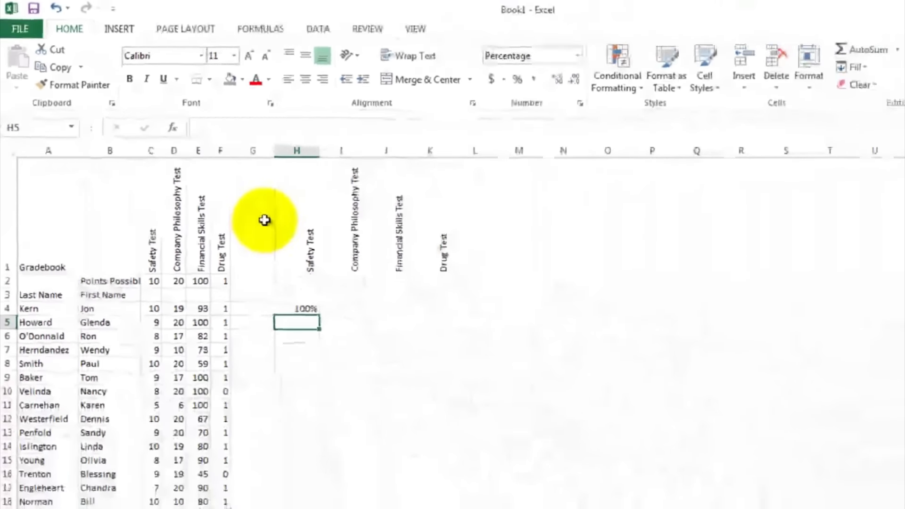
# Step: Fill the Safety Test percentage formula from H4 down to H20 and check the formula in H19
pyautogui.click(269, 290)
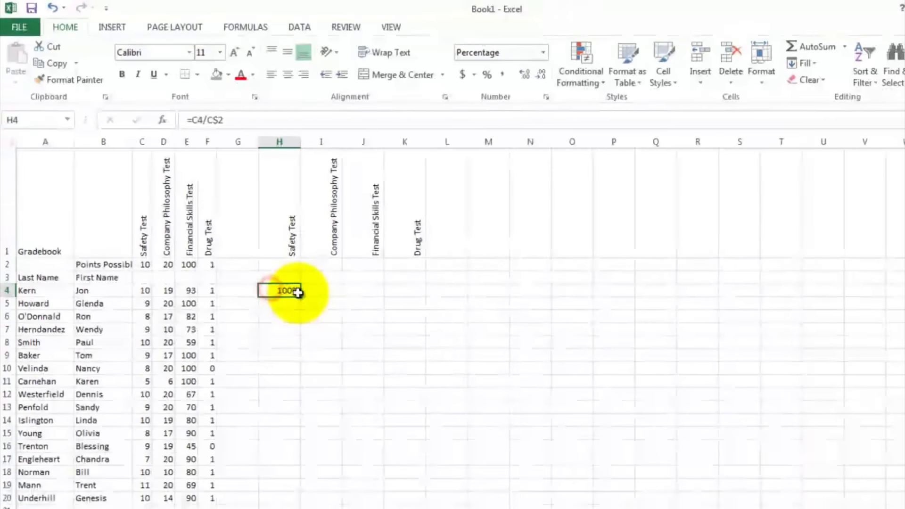
pyautogui.moveTo(301, 296); pyautogui.dragTo(289, 499)
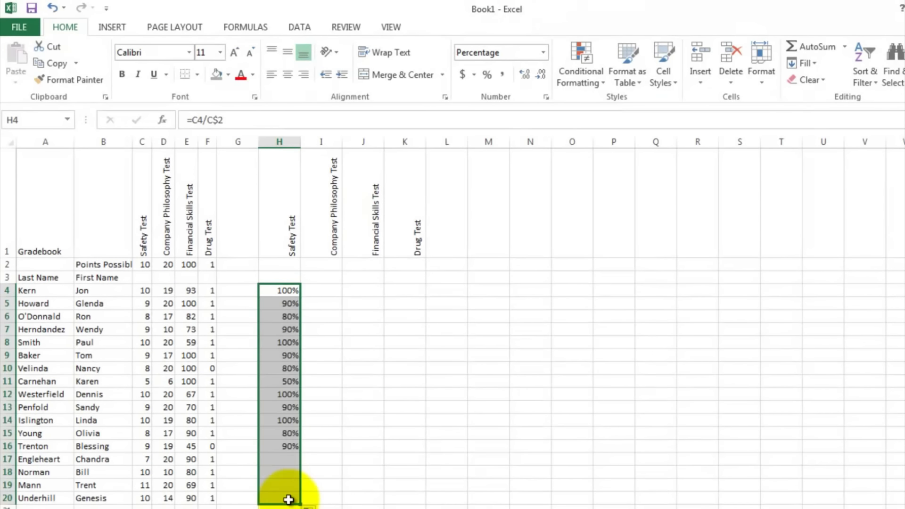
pyautogui.click(332, 431)
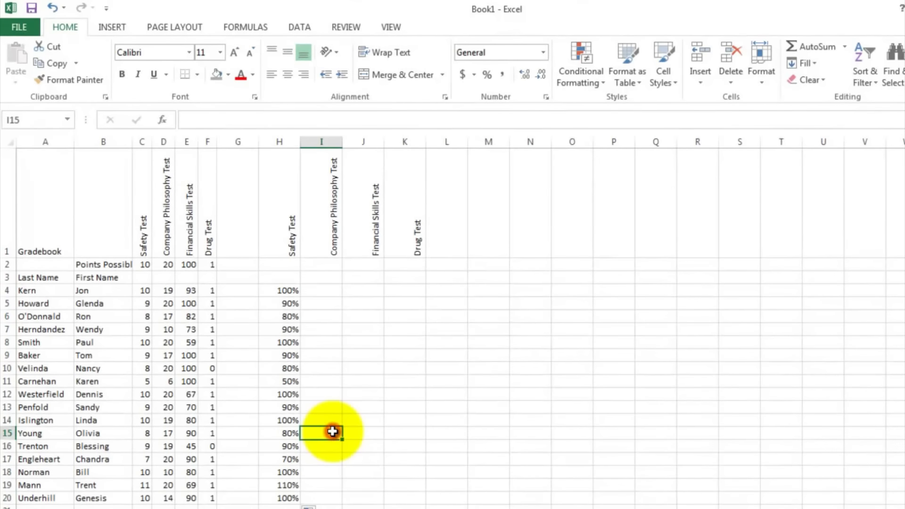
pyautogui.click(286, 485)
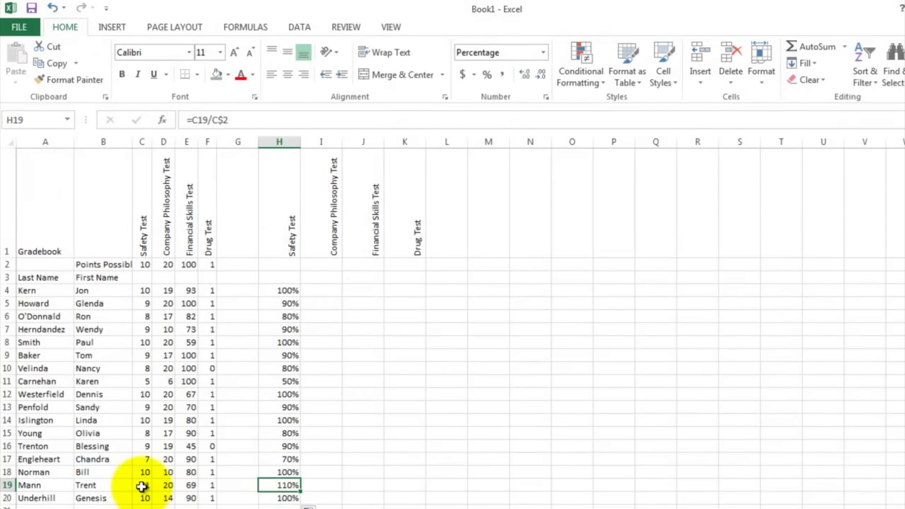
# Step: Fill the percentage formulas in H4:H20 across to column K and check the formulas in K4, K10 and I7
pyautogui.click(285, 290)
pyautogui.moveTo(284, 302); pyautogui.dragTo(408, 480)
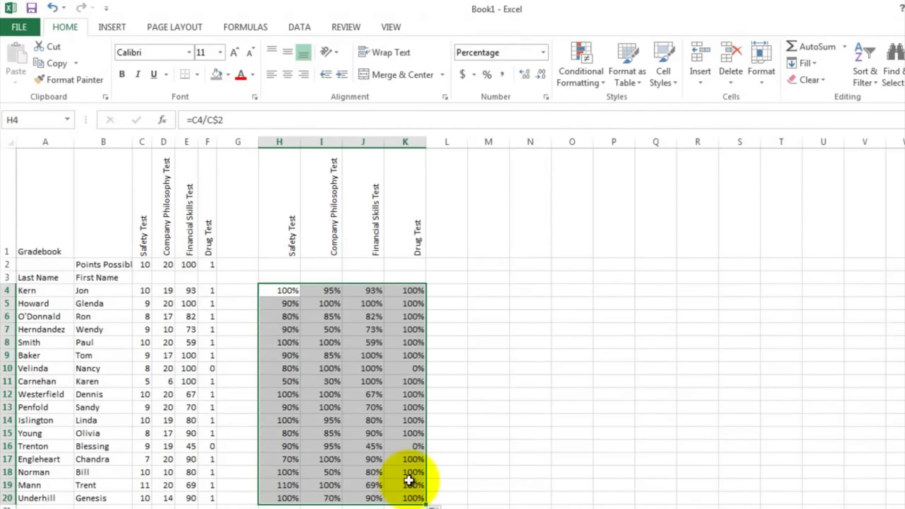
pyautogui.click(448, 315)
pyautogui.click(412, 288)
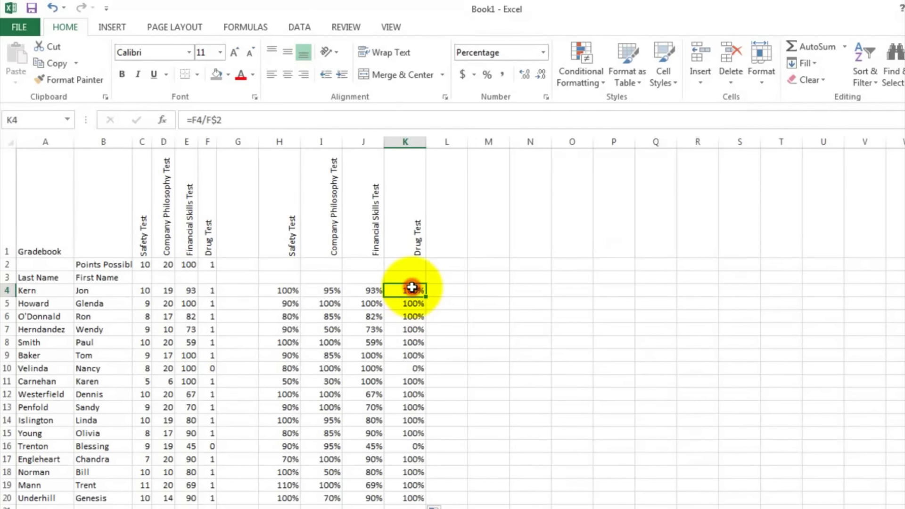
pyautogui.click(403, 369)
pyautogui.click(404, 368)
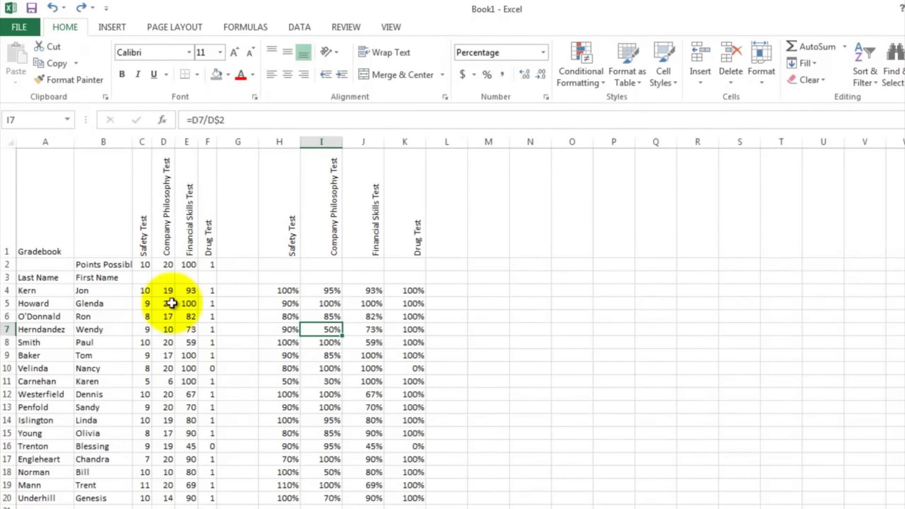
# Step: Apply the green, yellow, red and black circle icon set to the Safety Test scores in C4:C20 and widen column C
pyautogui.moveTo(145, 290); pyautogui.dragTo(134, 502)
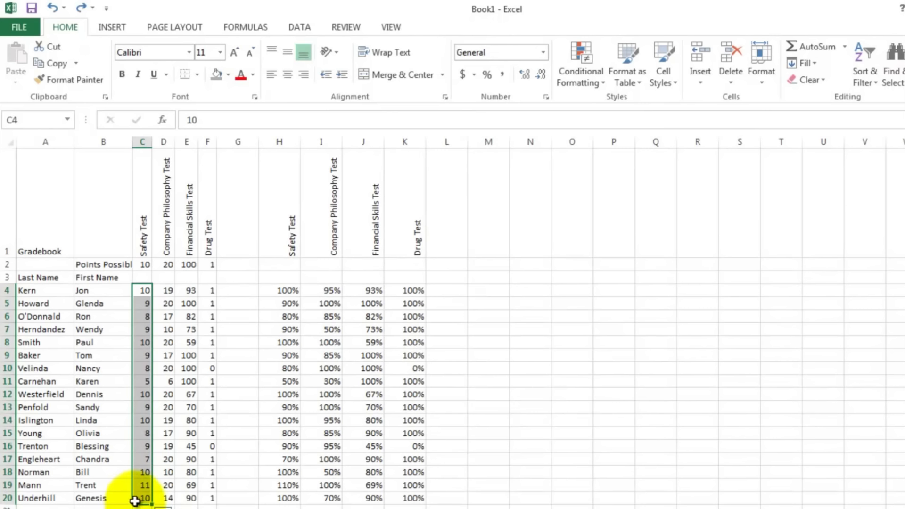
pyautogui.click(599, 69)
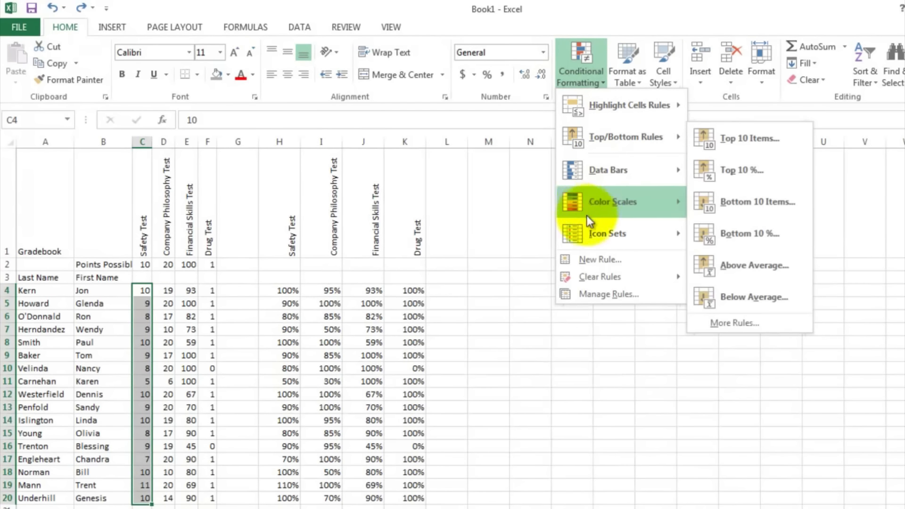
pyautogui.moveTo(587, 235)
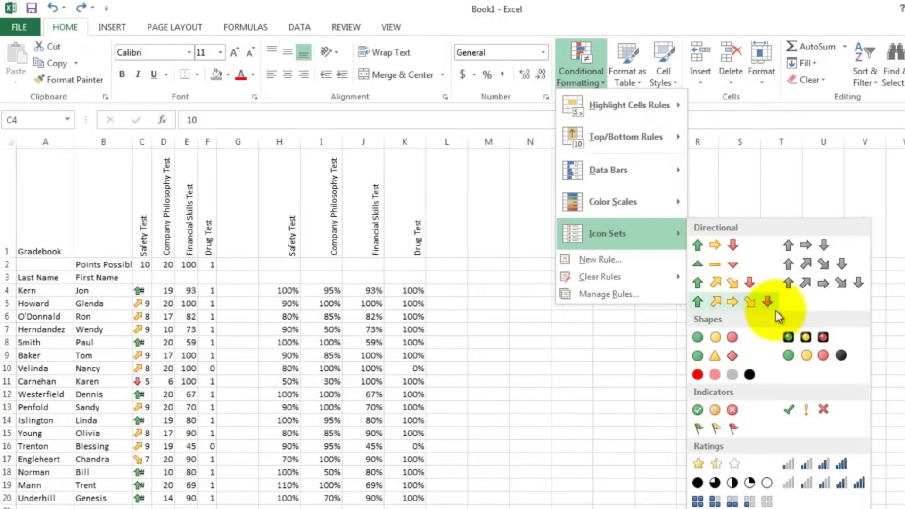
pyautogui.click(821, 359)
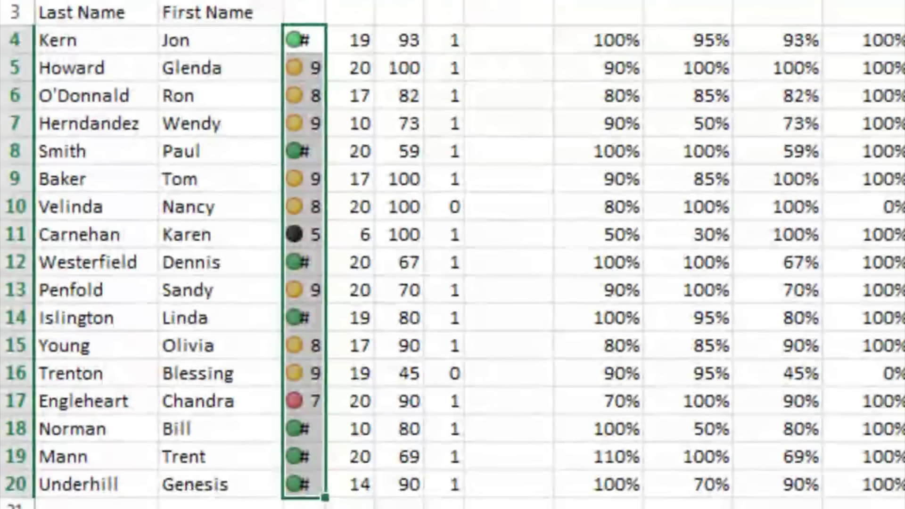
pyautogui.moveTo(326, 1); pyautogui.dragTo(355, 1)
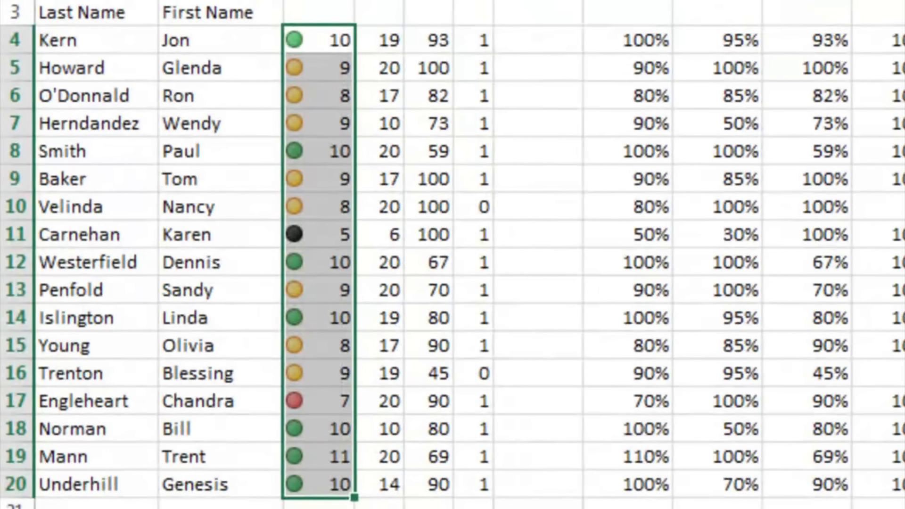
# Step: Examine the circle icons on the Safety Test scores in C7, C17 and C11
pyautogui.click(313, 121)
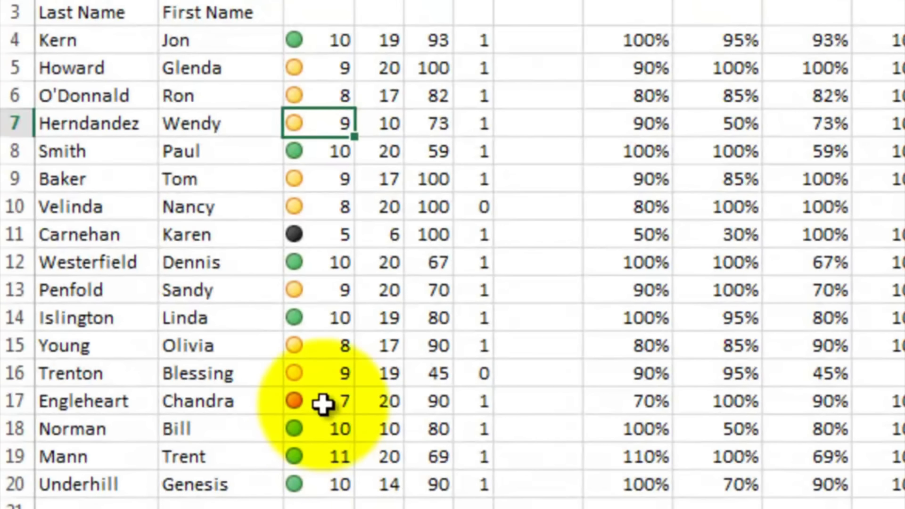
pyautogui.click(322, 403)
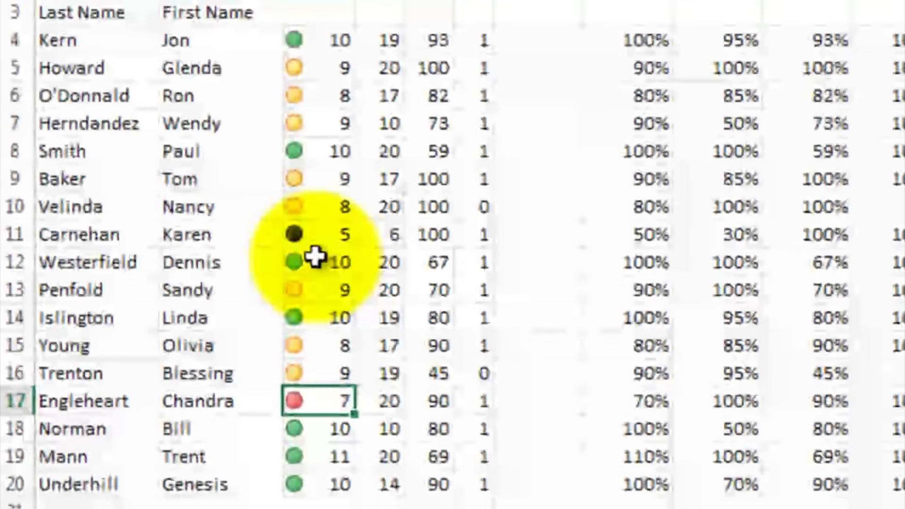
pyautogui.click(315, 239)
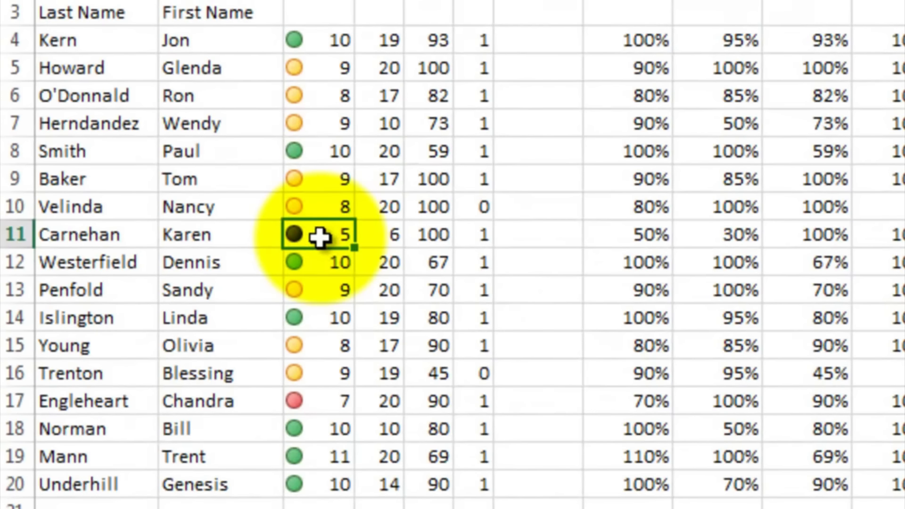
# Step: Apply the green, yellow, red and black circle icon set to the Company Philosophy Test scores in D4:D20, widen column D and check D11
pyautogui.moveTo(383, 42); pyautogui.dragTo(378, 172)
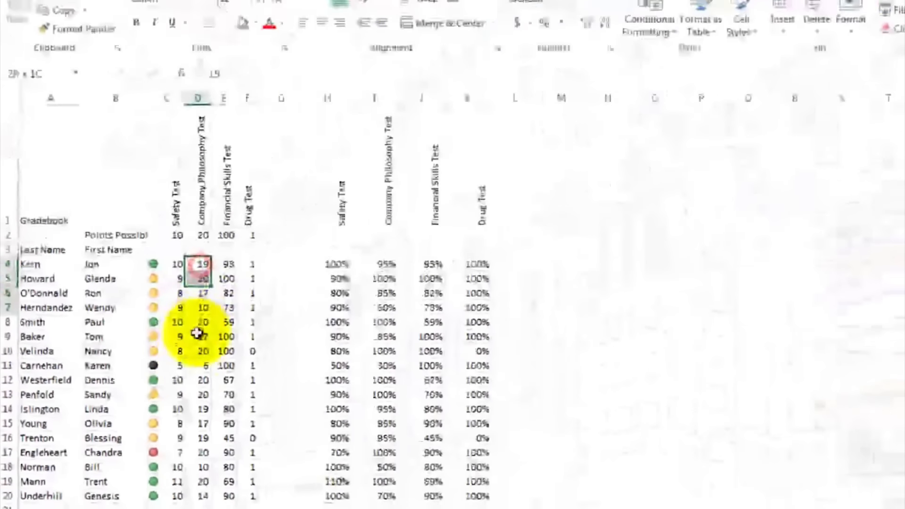
pyautogui.moveTo(197, 334); pyautogui.dragTo(199, 495)
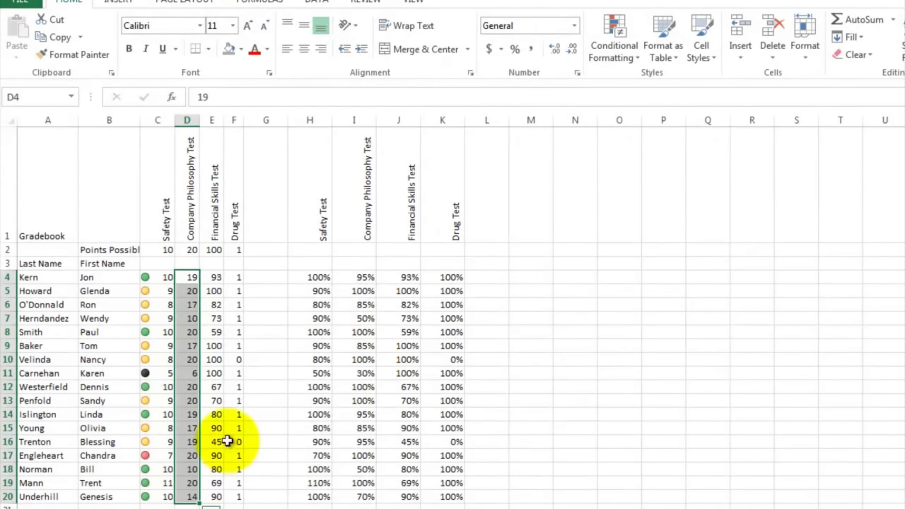
pyautogui.click(614, 33)
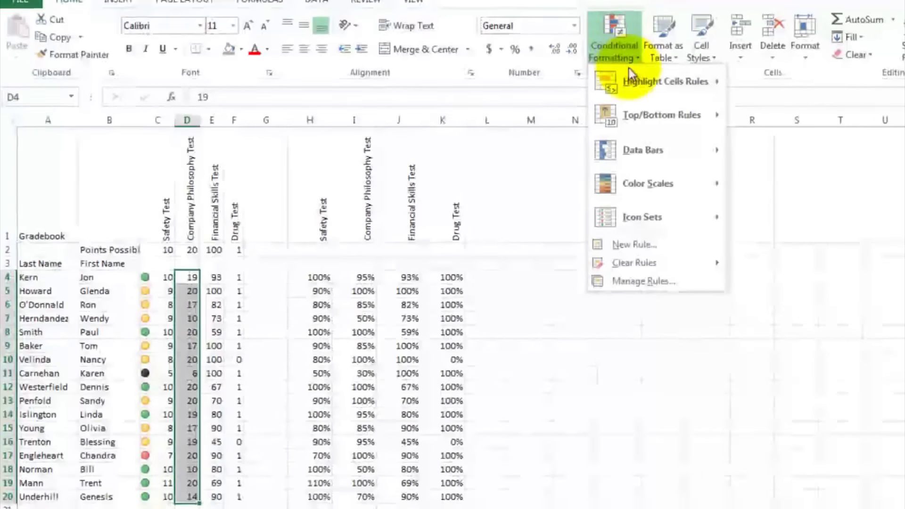
pyautogui.moveTo(629, 216)
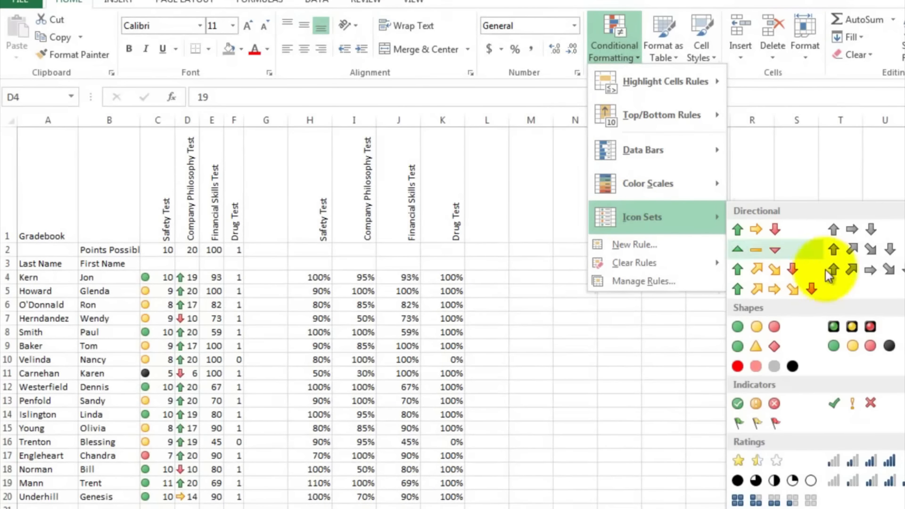
pyautogui.click(844, 341)
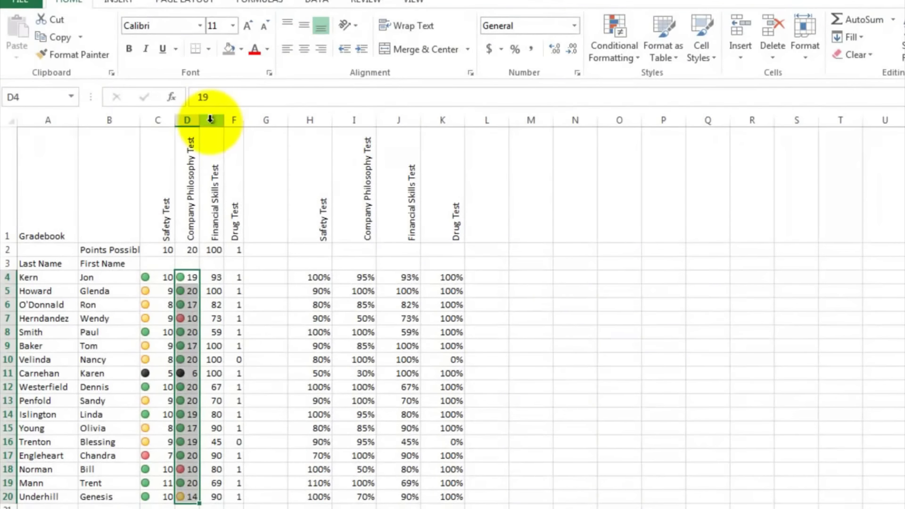
pyautogui.moveTo(201, 119); pyautogui.dragTo(206, 120)
pyautogui.click(212, 375)
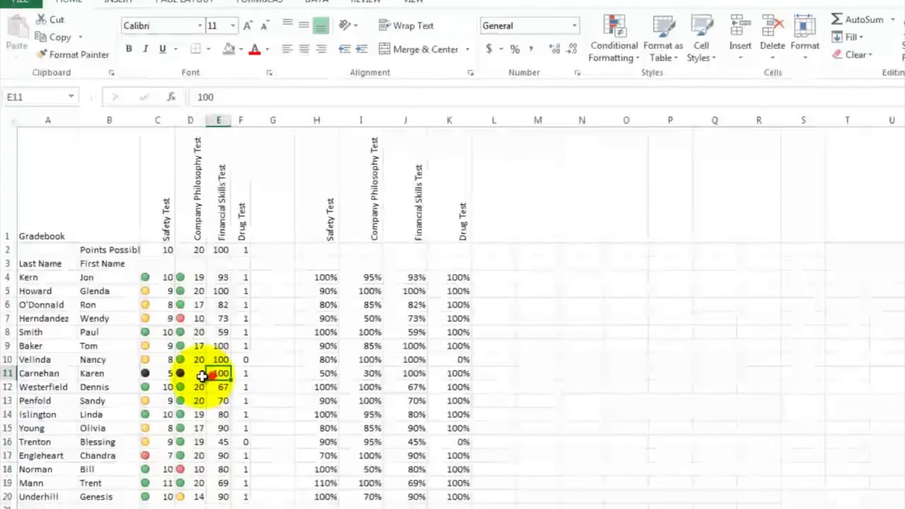
pyautogui.click(191, 376)
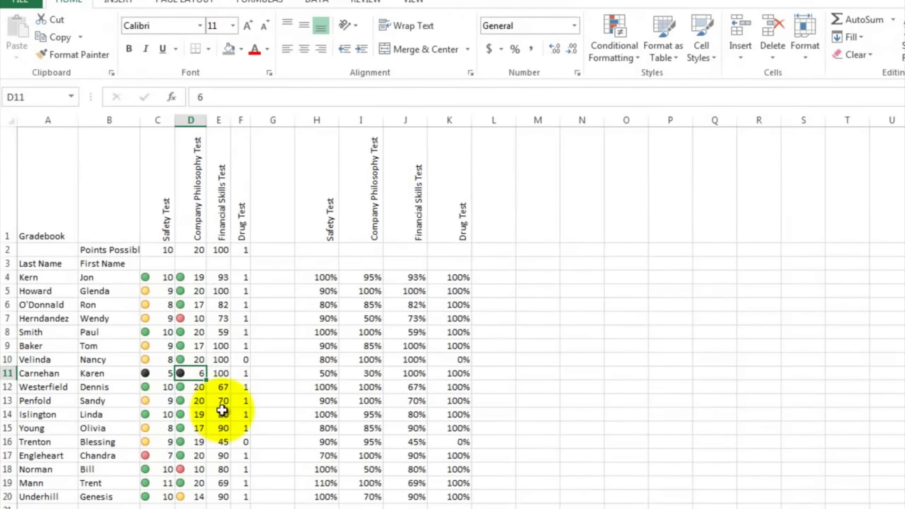
# Step: Apply the same four-circle icon set to the Financial Skills Test scores in E4:E20, widen column E and check E16
pyautogui.click(222, 276)
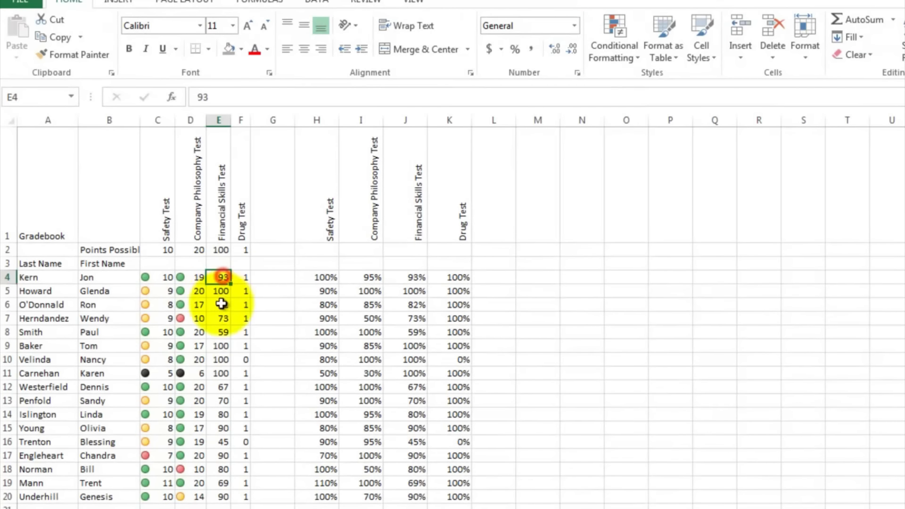
pyautogui.moveTo(221, 304); pyautogui.dragTo(222, 492)
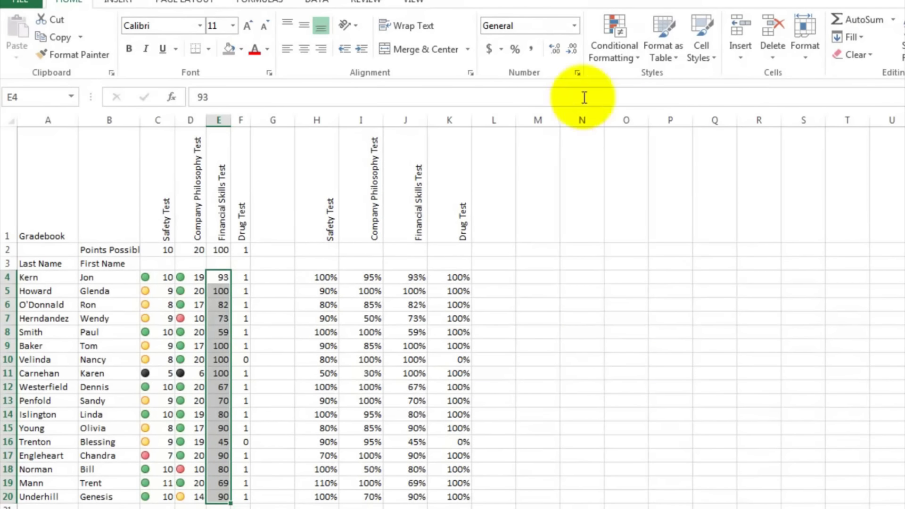
pyautogui.click(622, 31)
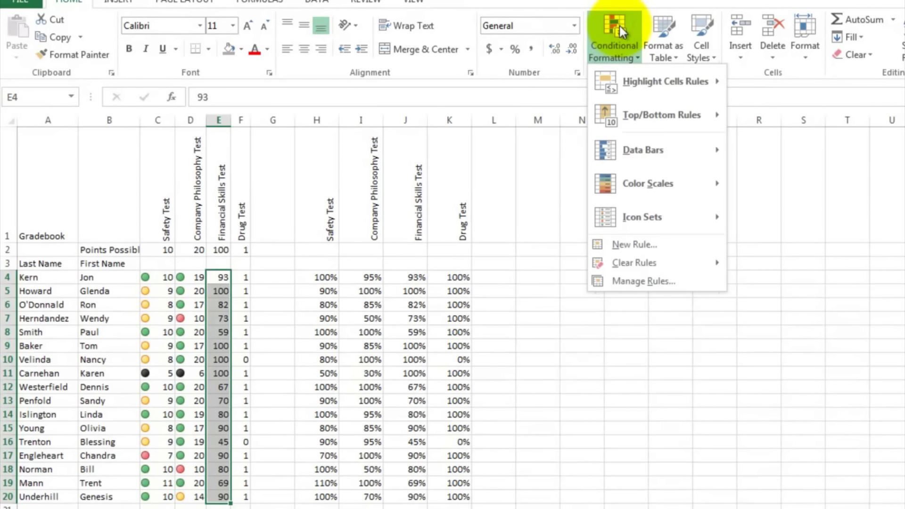
pyautogui.moveTo(635, 213)
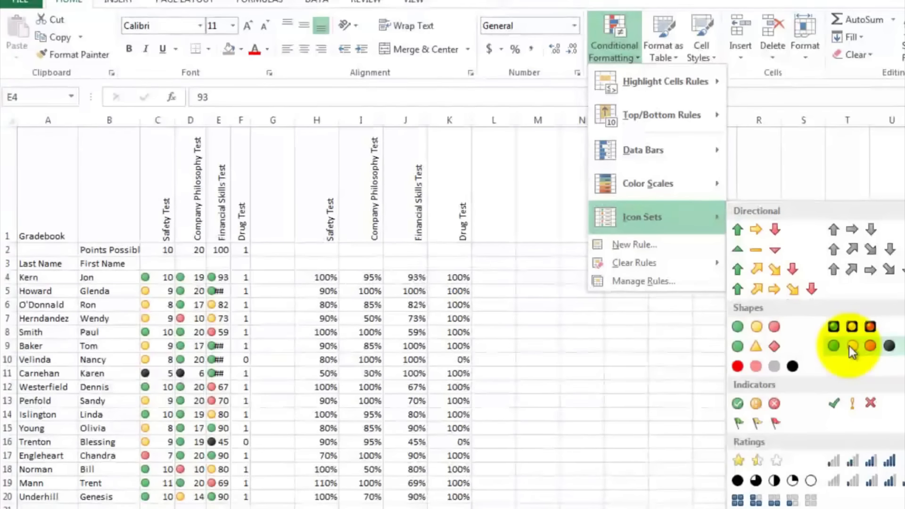
pyautogui.click(850, 347)
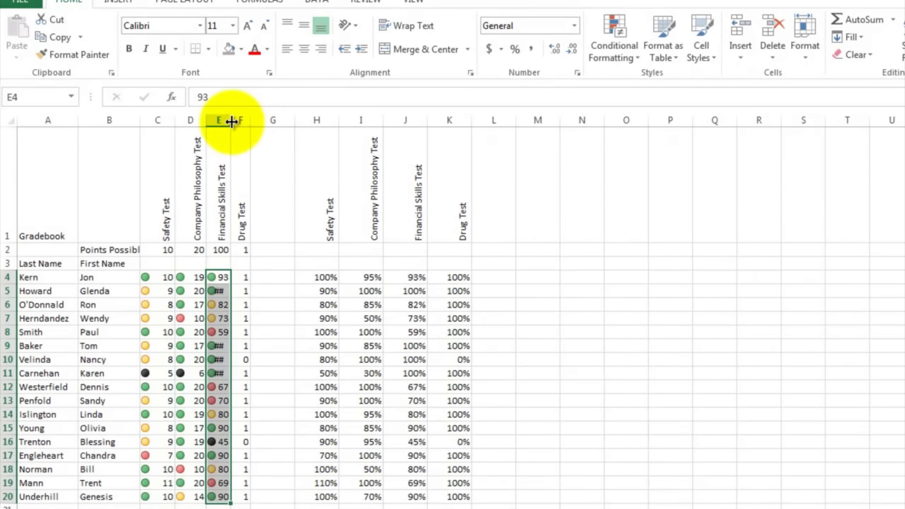
pyautogui.moveTo(231, 119); pyautogui.dragTo(243, 118)
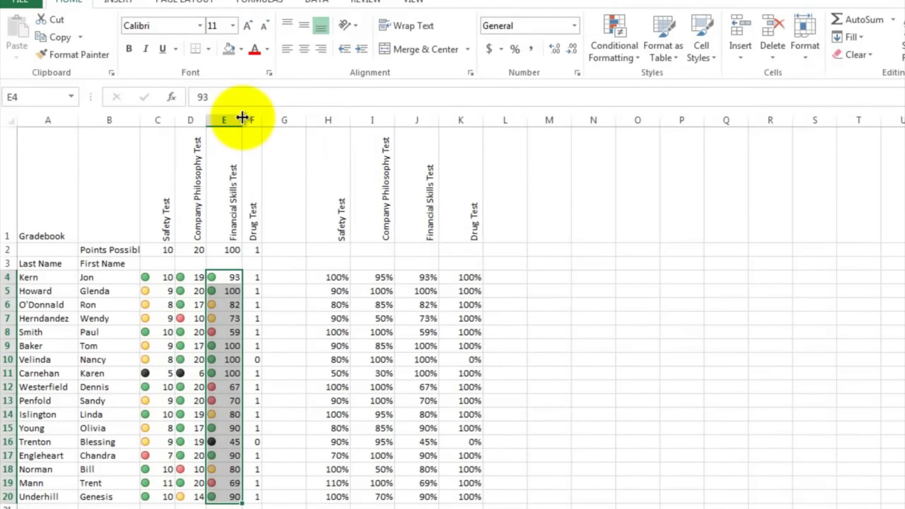
pyautogui.click(256, 348)
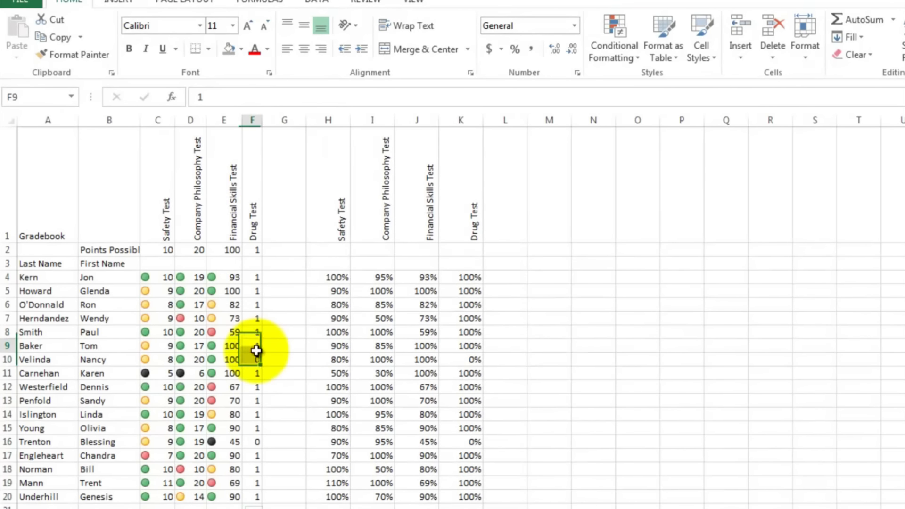
pyautogui.click(217, 442)
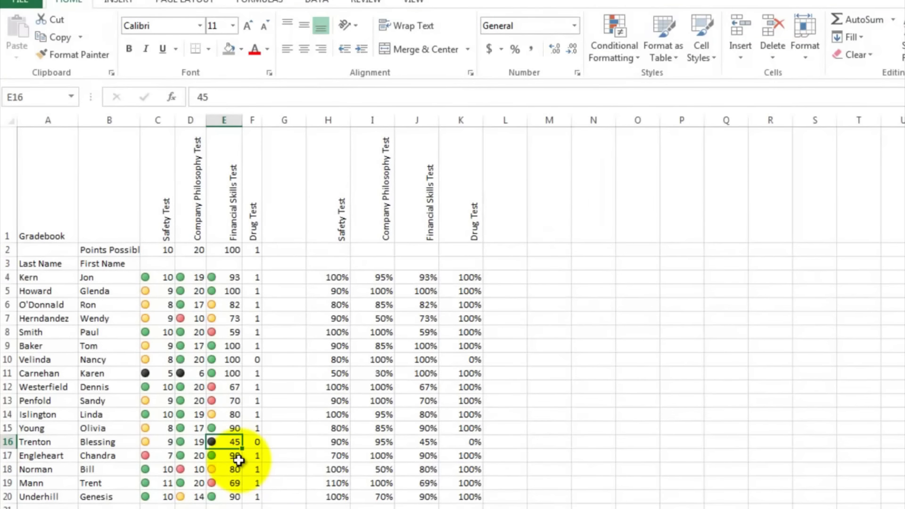
# Step: Apply the four-circle icon set with the black circle to the Drug Test scores in F4:F20 and widen column F
pyautogui.moveTo(257, 277); pyautogui.dragTo(250, 497)
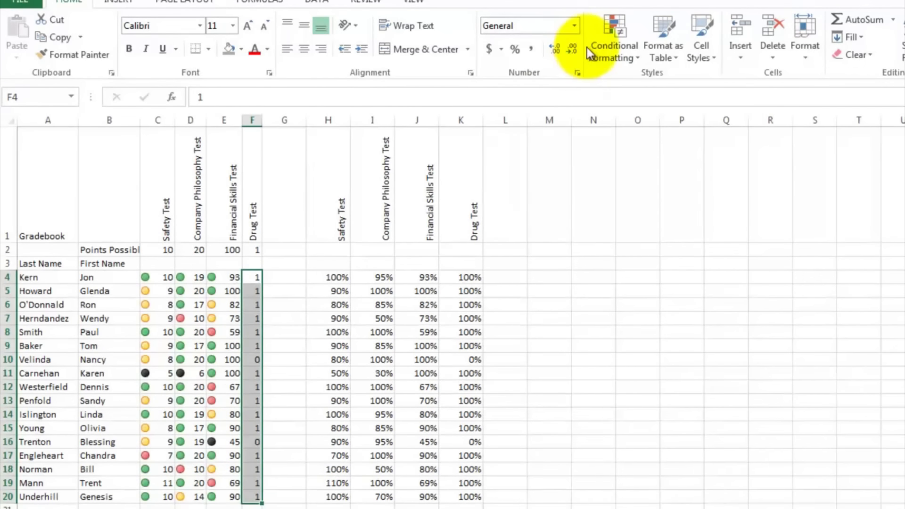
pyautogui.click(625, 27)
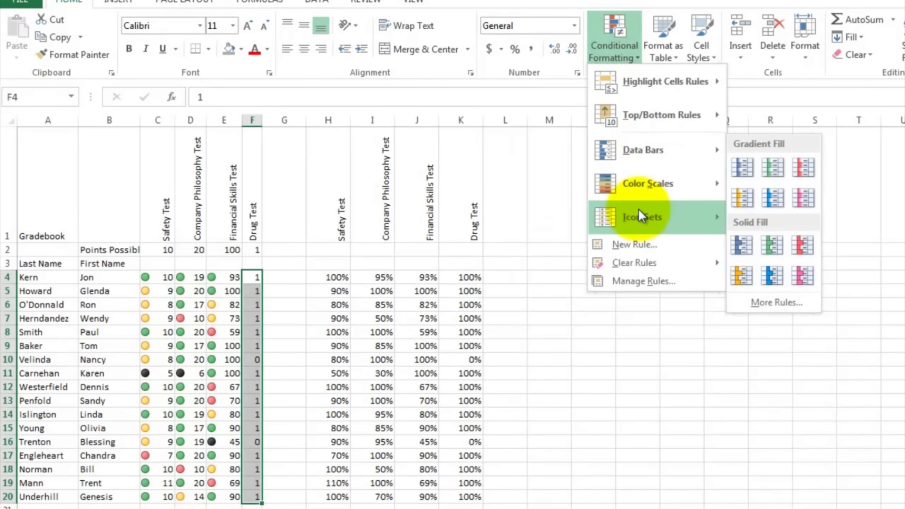
pyautogui.moveTo(647, 211)
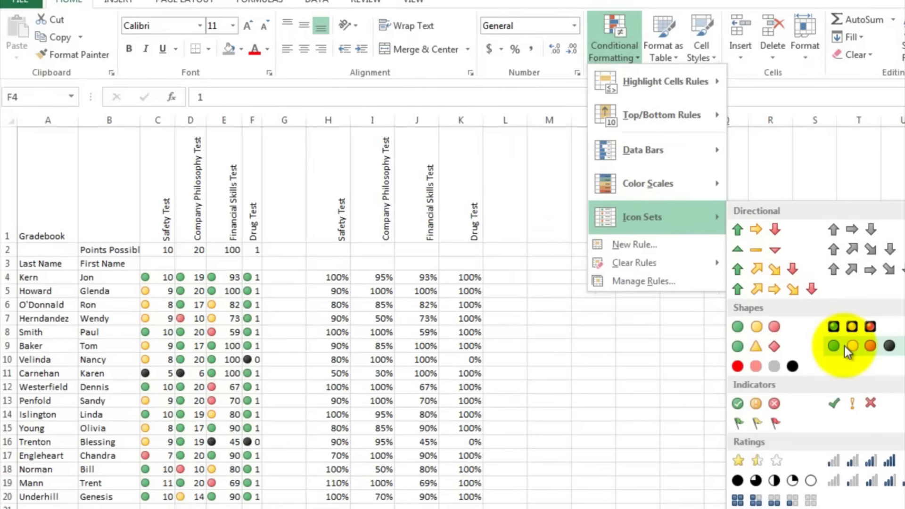
pyautogui.moveTo(679, 181)
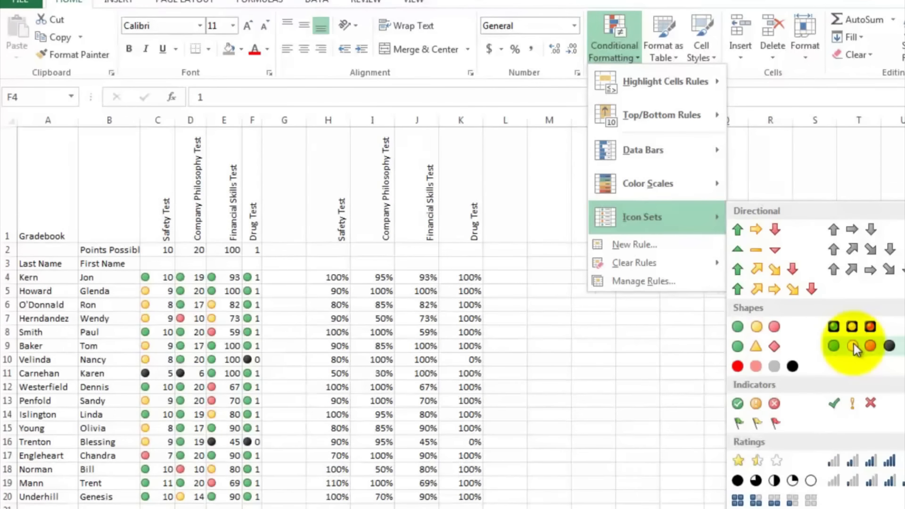
pyautogui.click(854, 347)
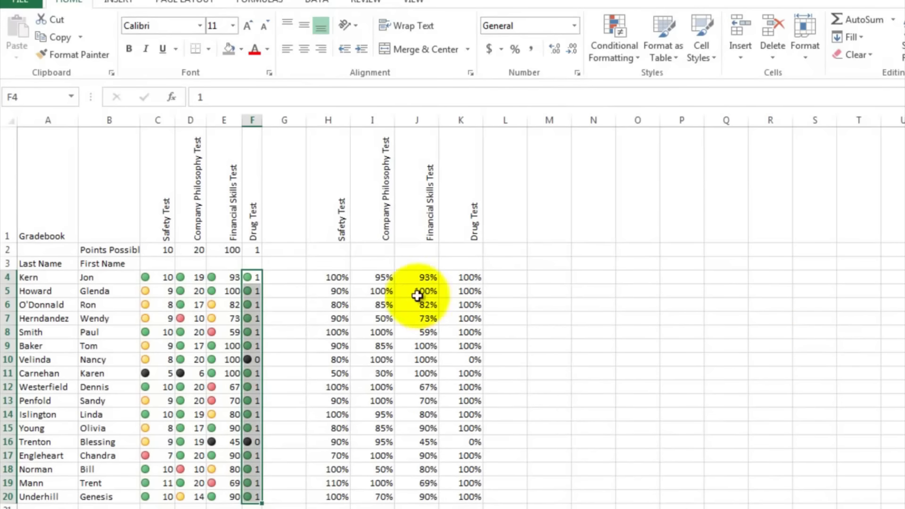
pyautogui.moveTo(262, 119); pyautogui.dragTo(272, 118)
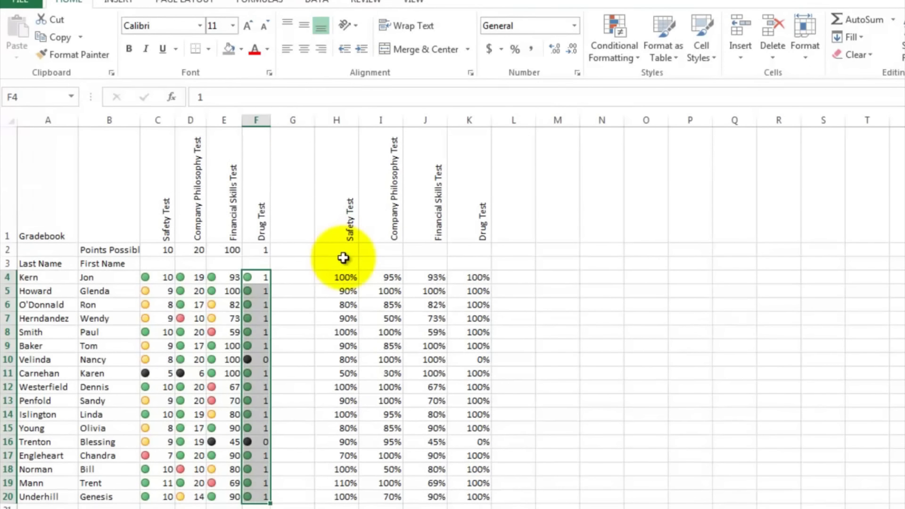
pyautogui.click(293, 312)
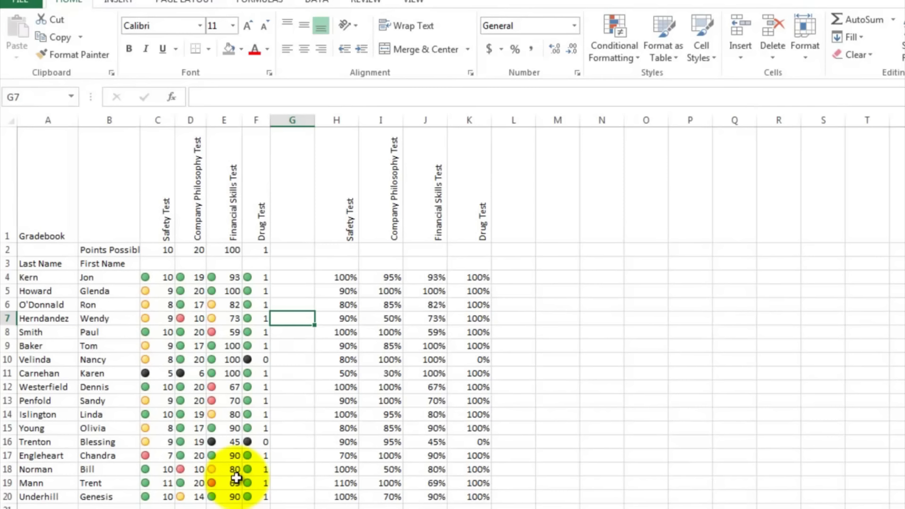
pyautogui.click(298, 278)
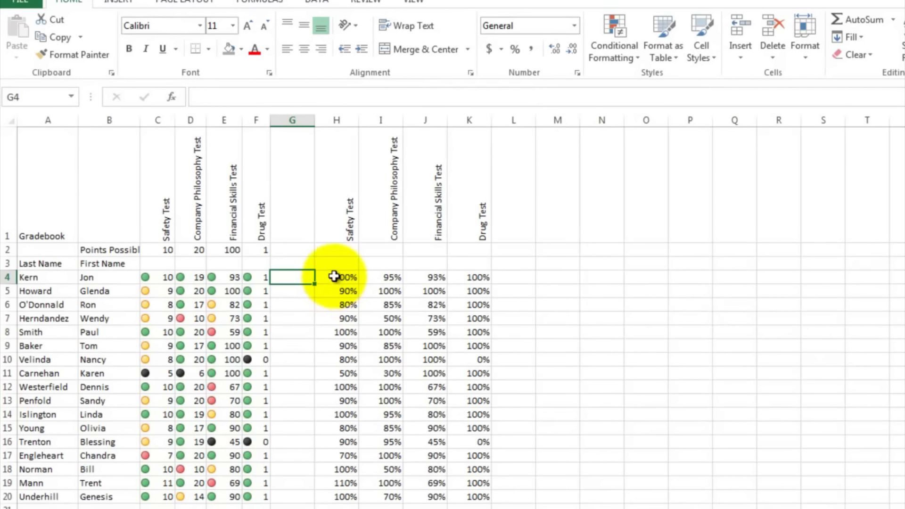
# Step: Set up a Less Than highlight rule with the value .5 for the percentages in H4:K20
pyautogui.moveTo(334, 278); pyautogui.dragTo(468, 499)
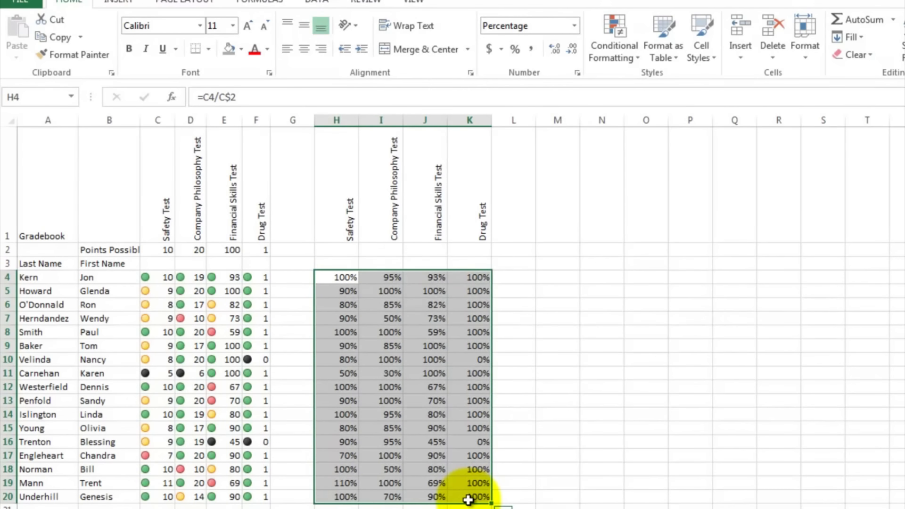
pyautogui.click(638, 57)
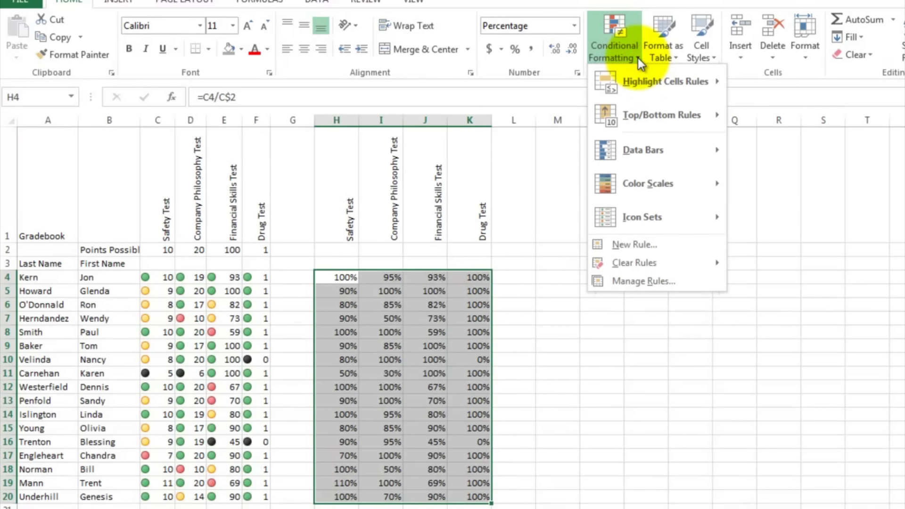
pyautogui.moveTo(635, 84)
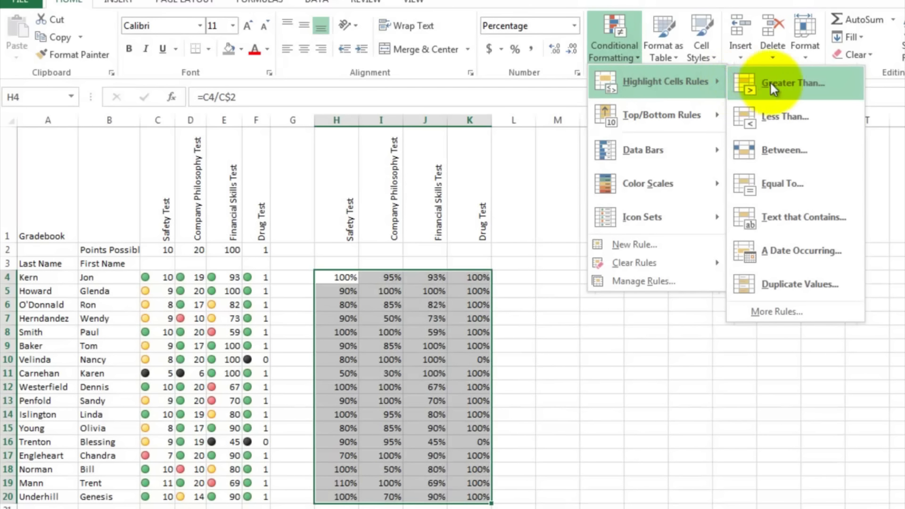
pyautogui.click(776, 118)
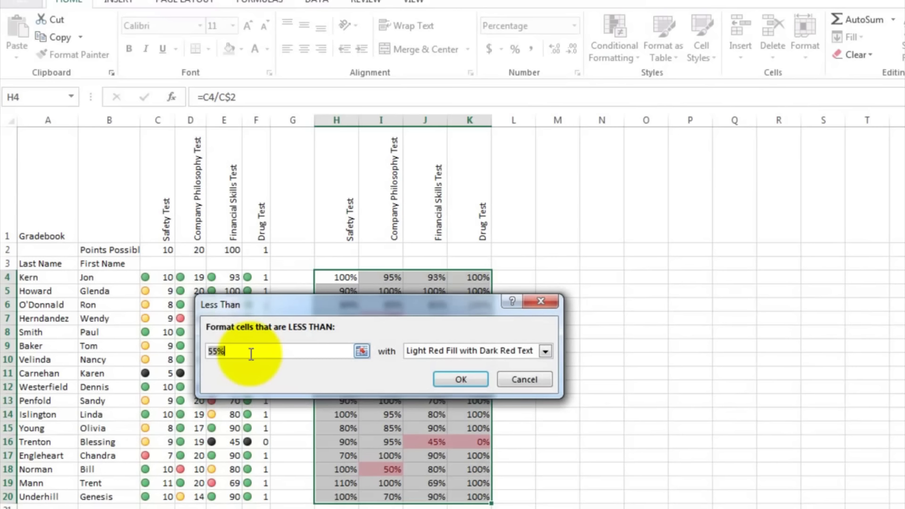
pyautogui.moveTo(297, 303); pyautogui.dragTo(285, 164)
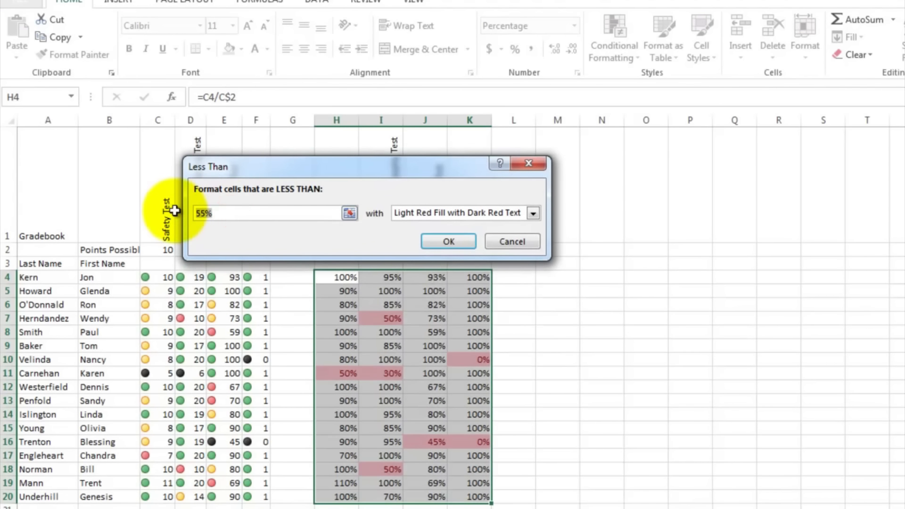
pyautogui.write('.5')
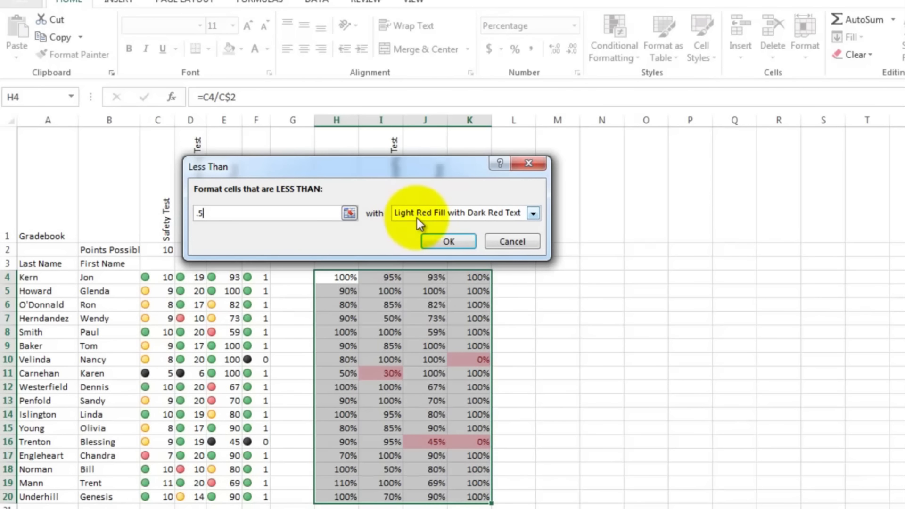
# Step: Apply the Less Than conditional formatting rule to H4:K20 with threshold .5 and Light Red Fill with Dark Red Text
pyautogui.click(533, 215)
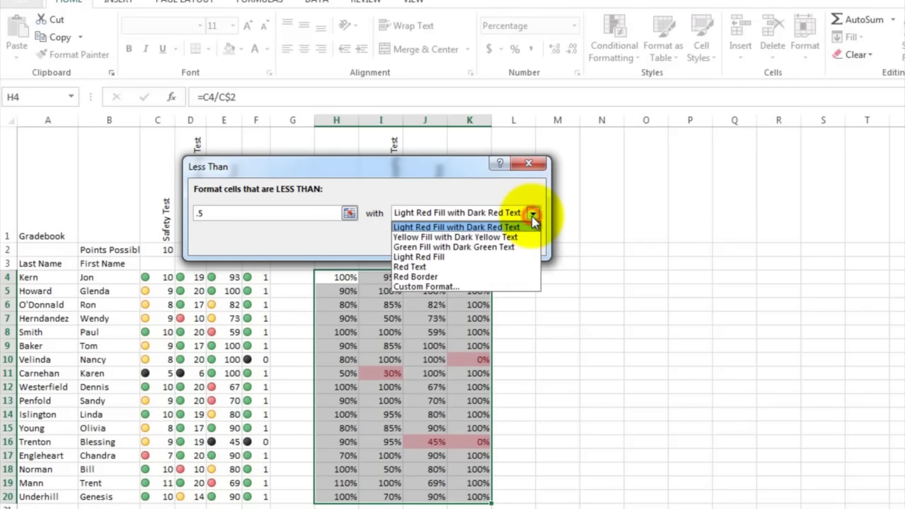
pyautogui.click(532, 215)
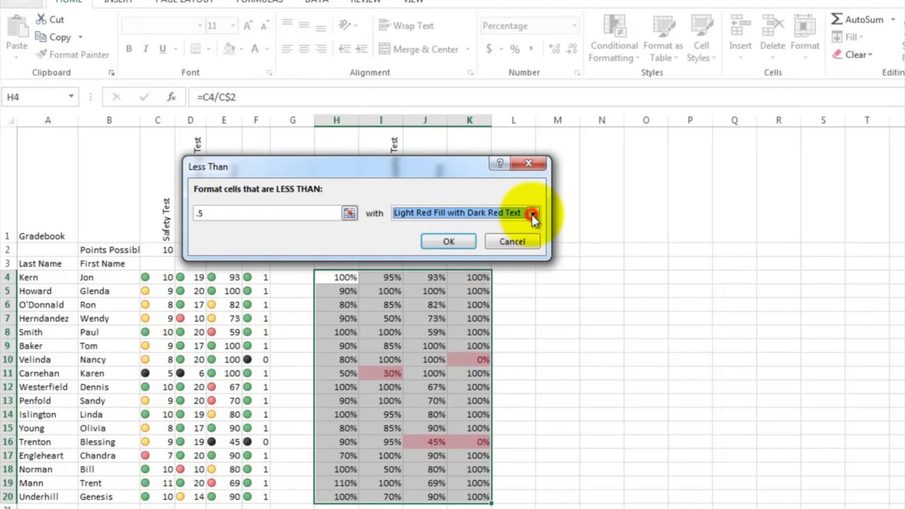
pyautogui.click(447, 242)
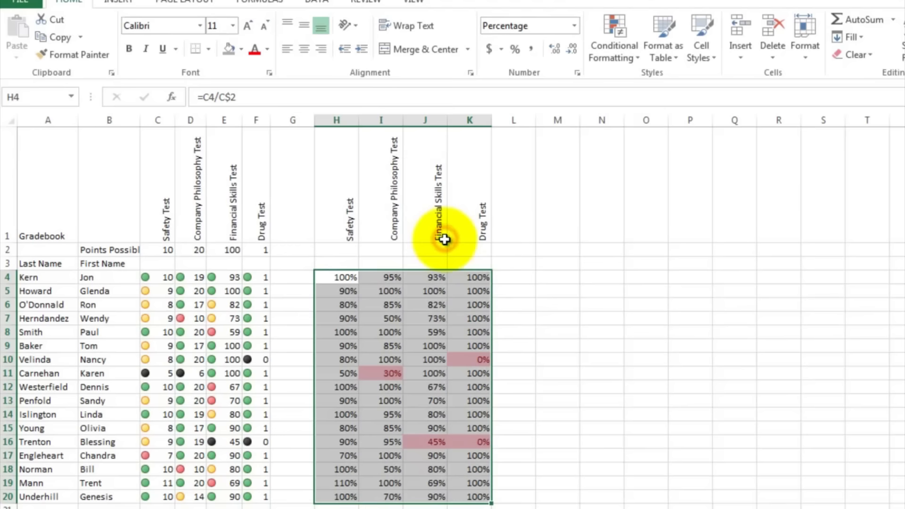
pyautogui.click(507, 320)
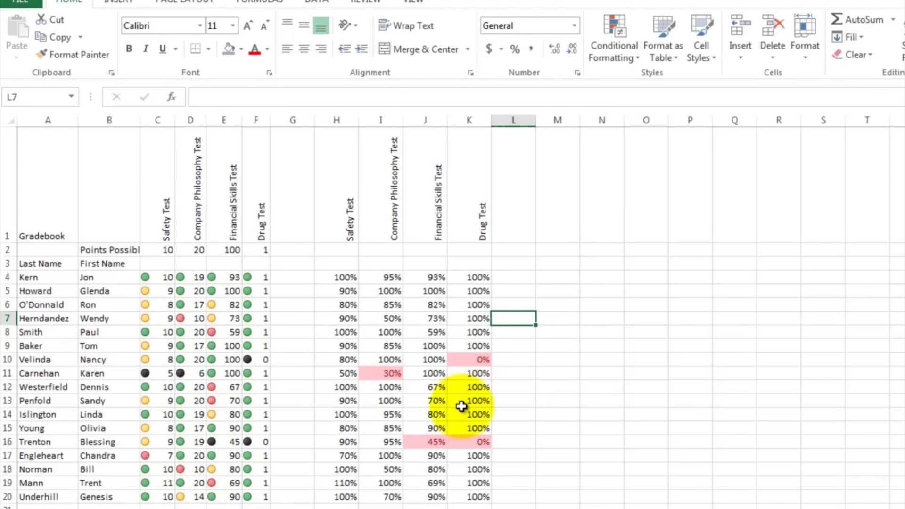
pyautogui.click(387, 372)
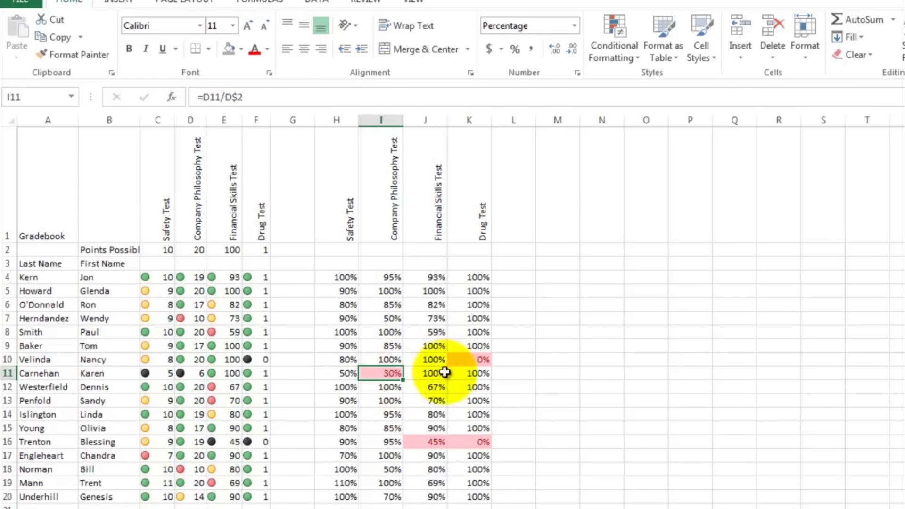
pyautogui.click(473, 358)
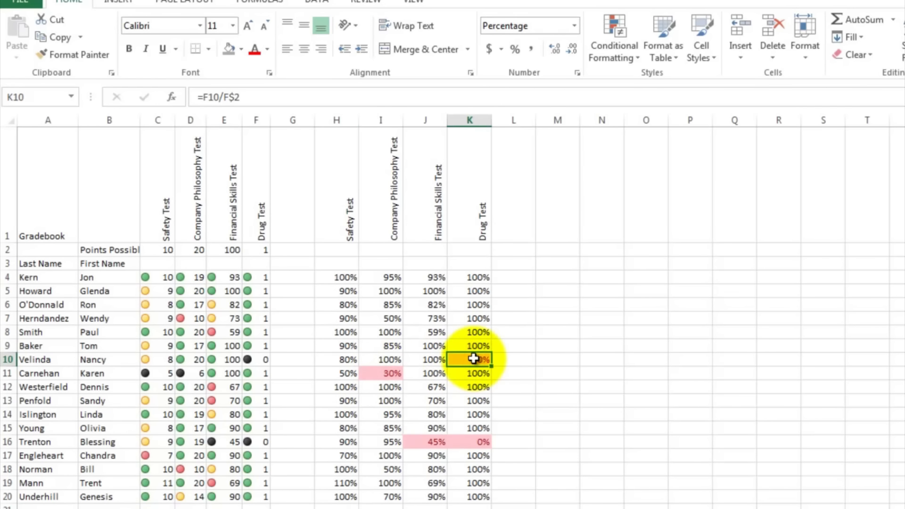
pyautogui.click(418, 443)
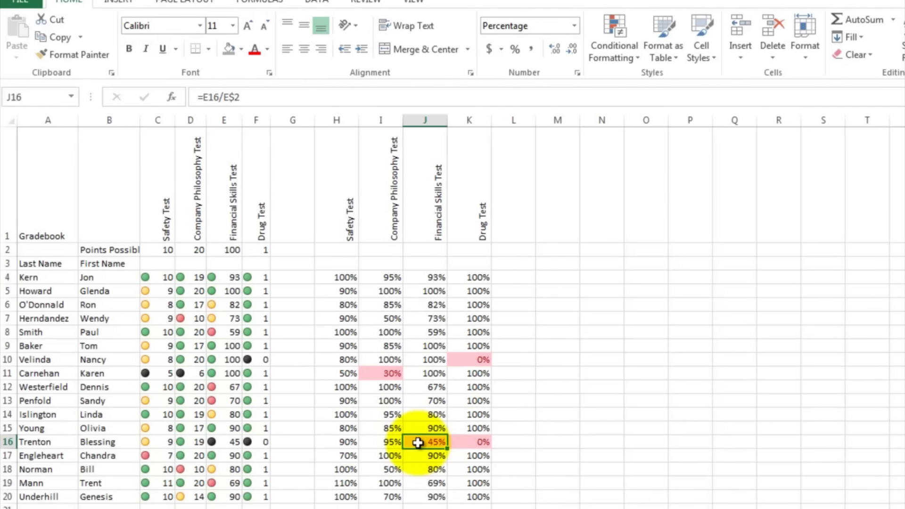
pyautogui.click(506, 294)
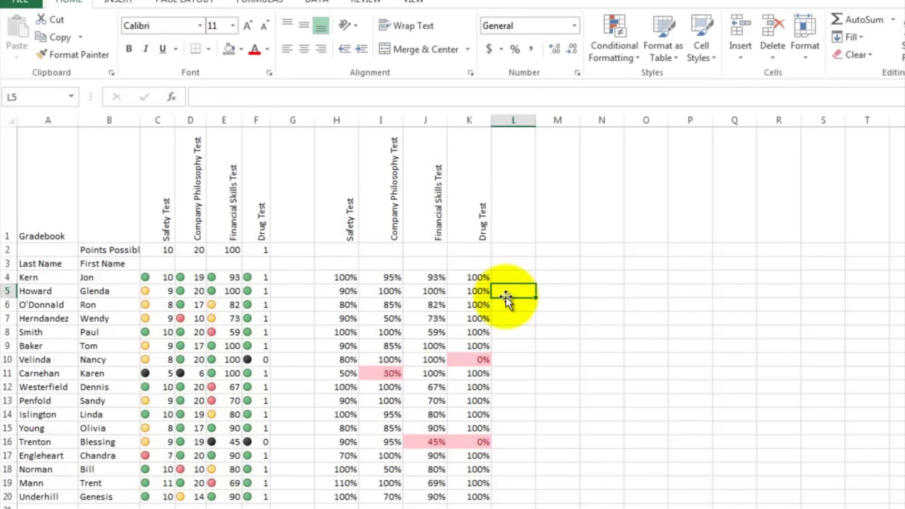
# Step: Enter the column header "Fire Employee?" in cell M1
pyautogui.click(571, 217)
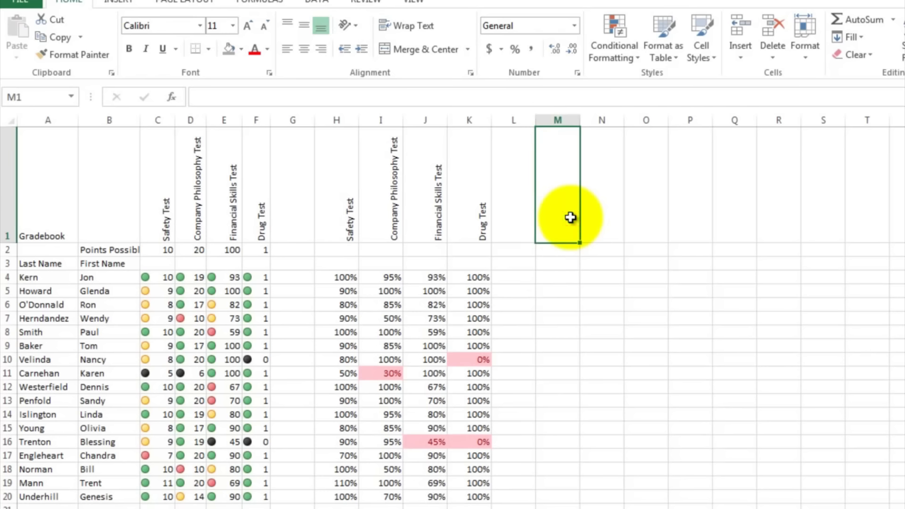
pyautogui.write('Fire Employee?')
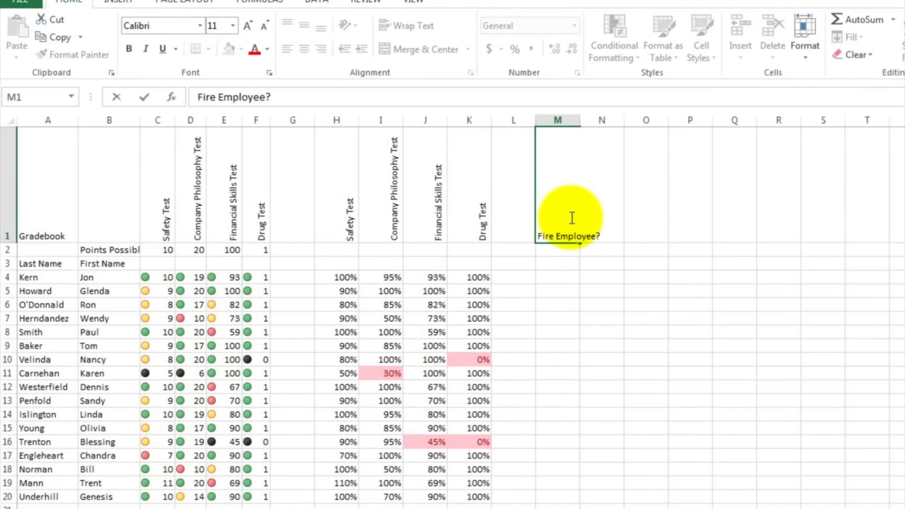
pyautogui.press('Return')
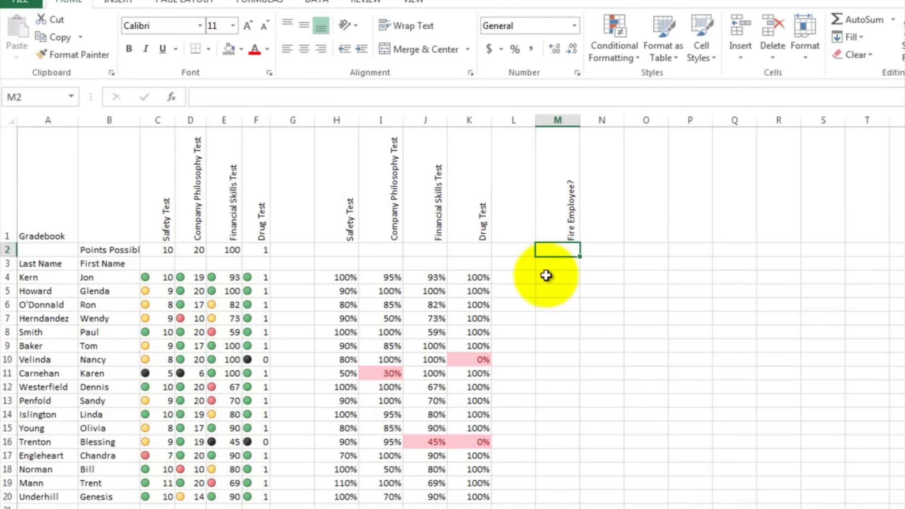
# Step: In cell M4, begin an OR formula whose first two conditions are H4<.5 and I4<.5
pyautogui.click(547, 277)
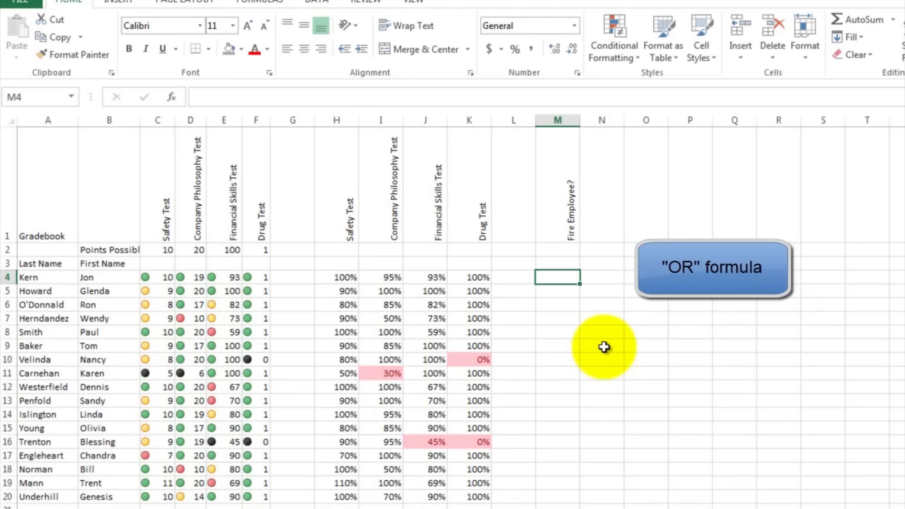
pyautogui.write('=or')
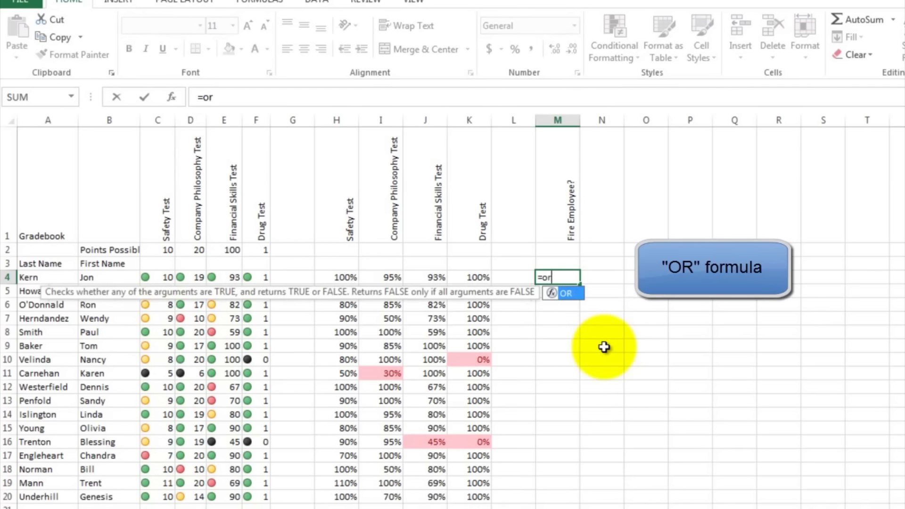
pyautogui.write('(')
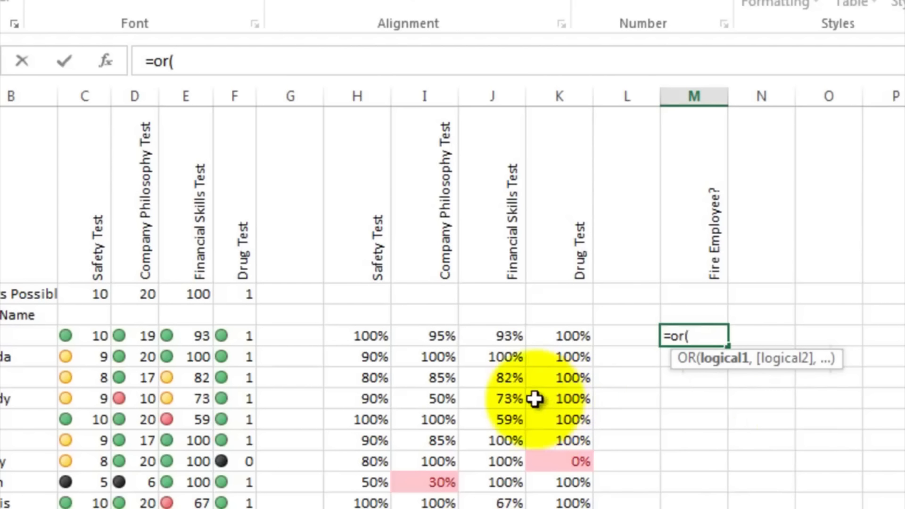
pyautogui.click(368, 336)
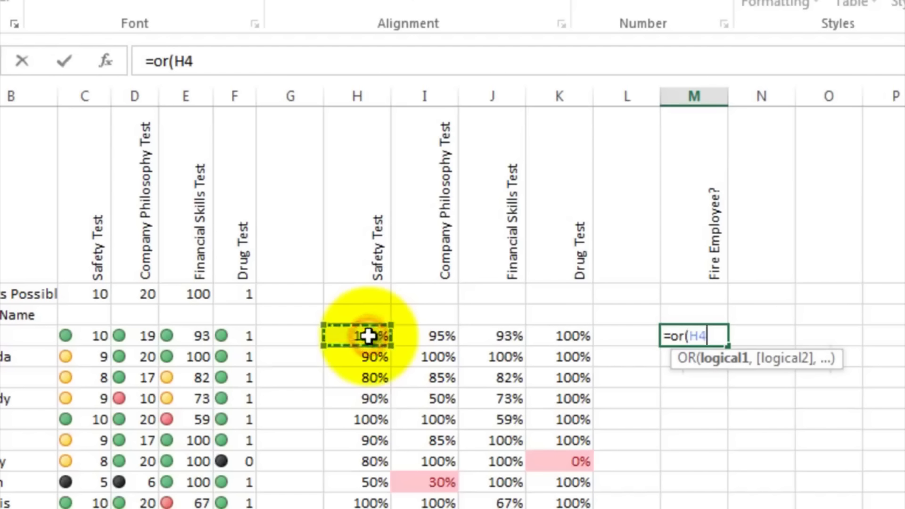
pyautogui.write('<.')
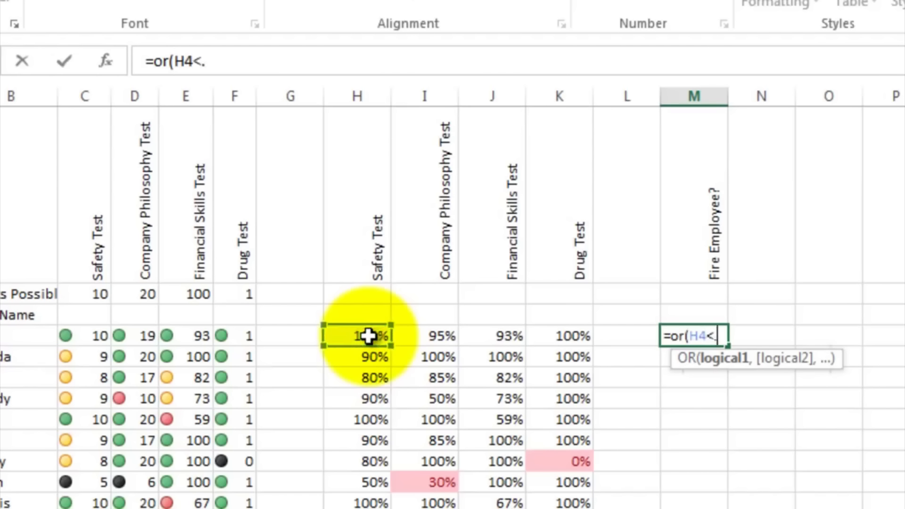
pyautogui.write('5,')
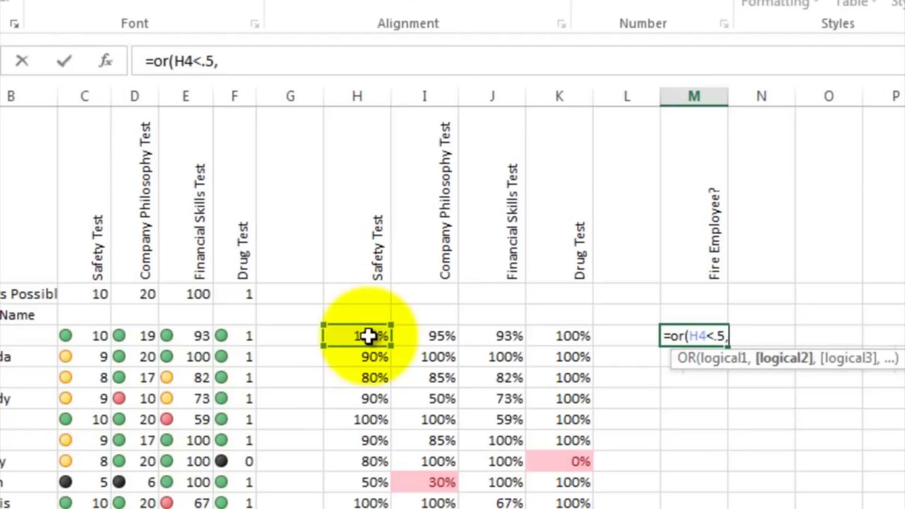
pyautogui.click(429, 334)
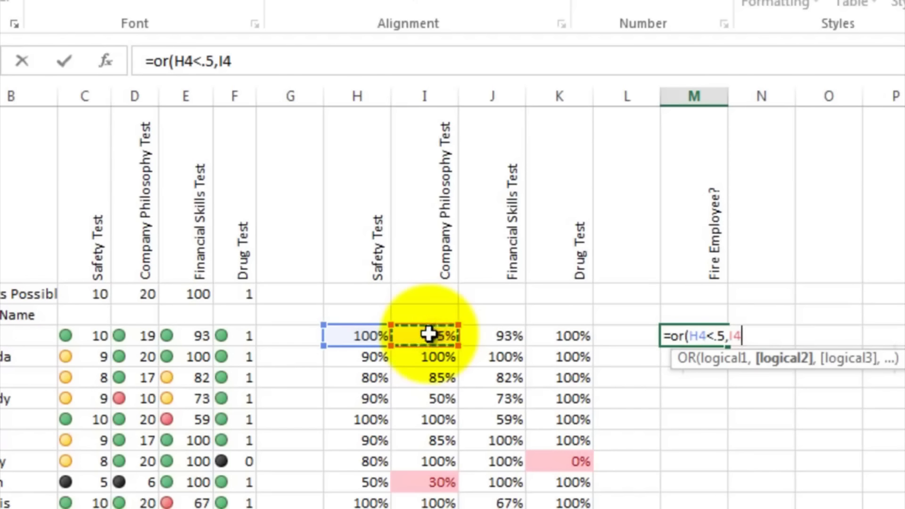
pyautogui.write('<.')
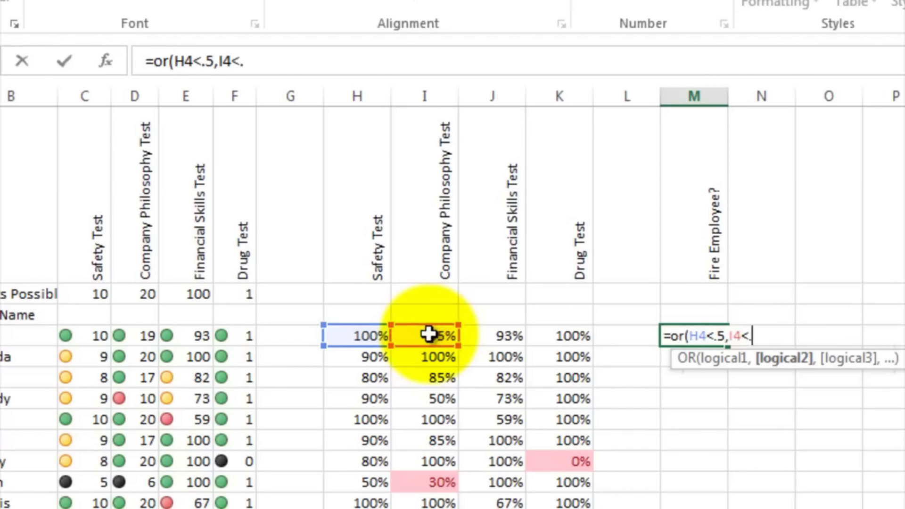
pyautogui.write('5,')
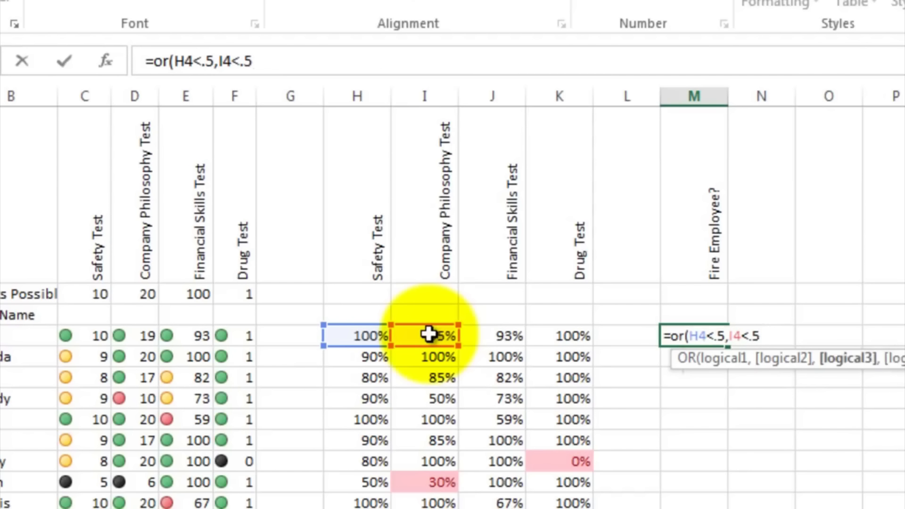
# Step: Complete the OR formula in M4 with the conditions J4<.5 and K4<.5, and enter it
pyautogui.click(490, 335)
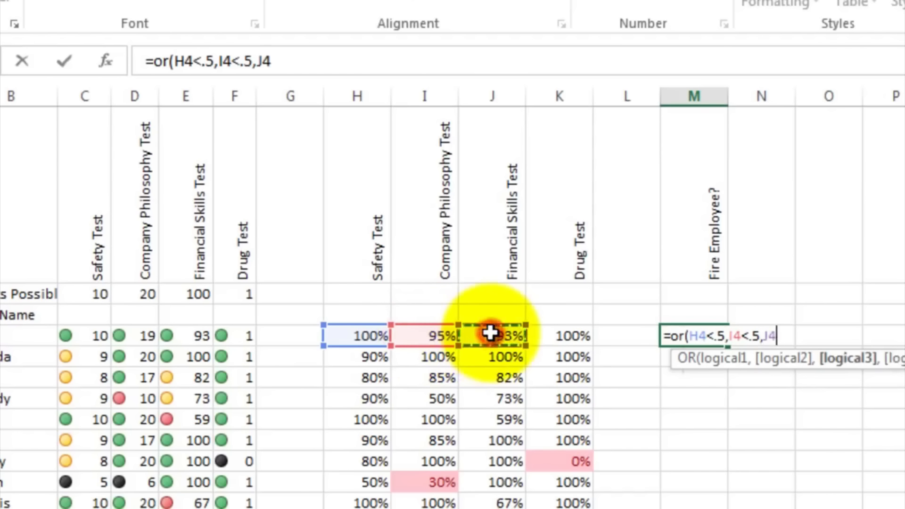
pyautogui.write('<.5')
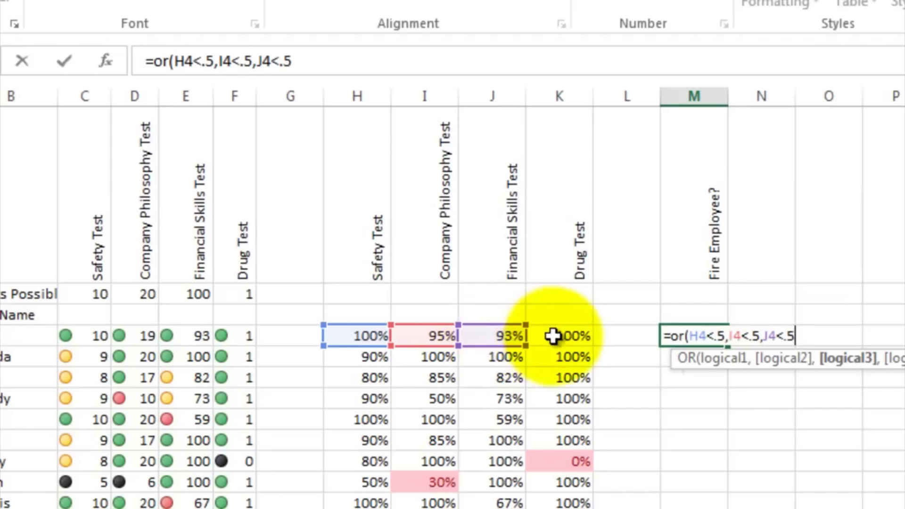
pyautogui.write(',')
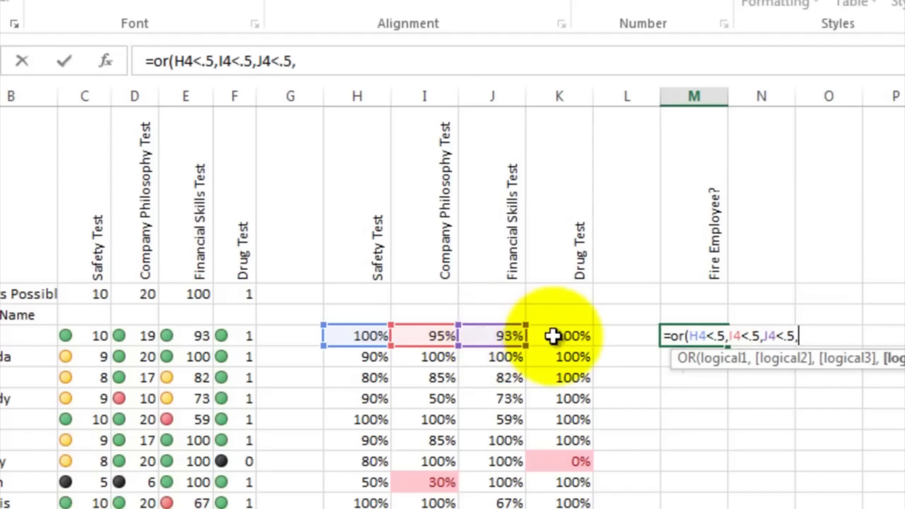
pyautogui.click(553, 335)
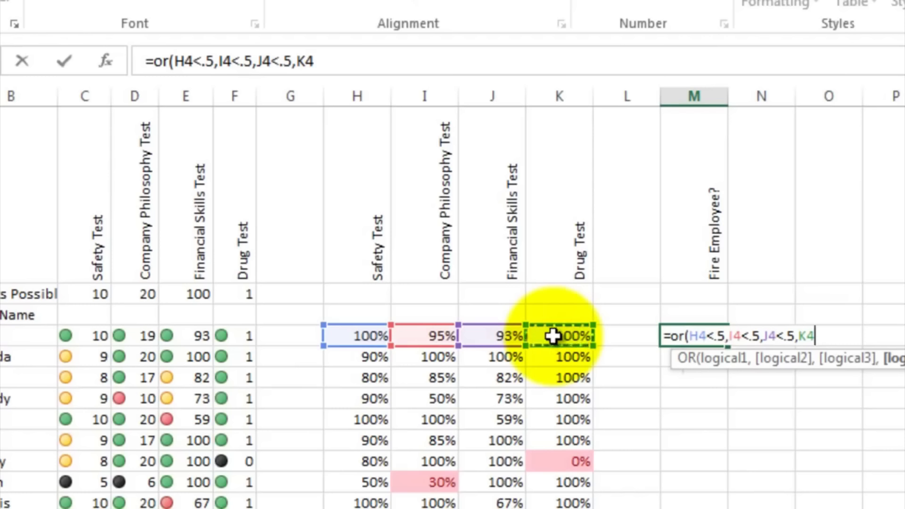
pyautogui.write('<.5')
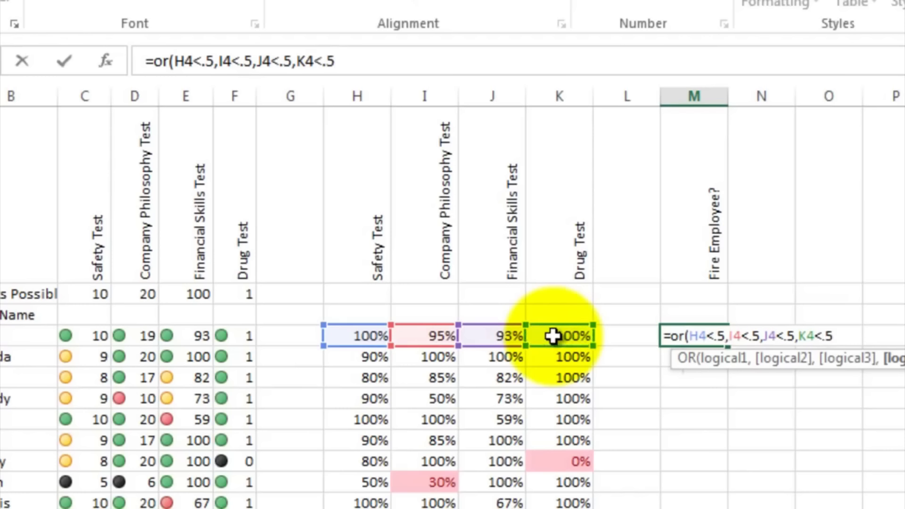
pyautogui.write(')')
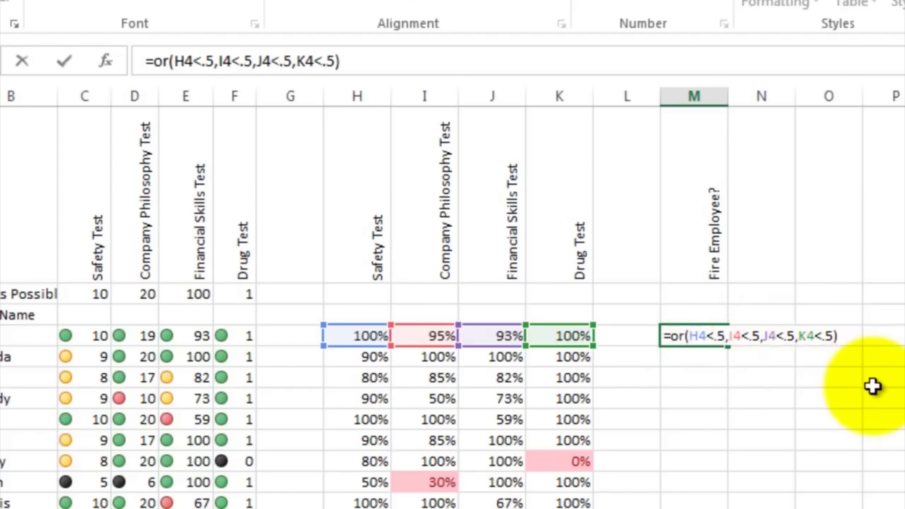
pyautogui.press('Return')
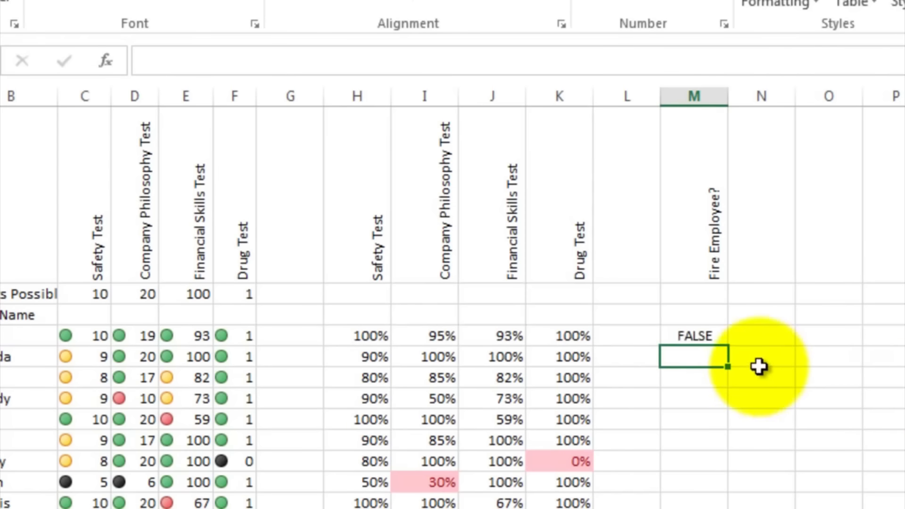
# Step: Fill the OR formula from M4 down to M20 and check the copied results in the Fire Employee? column
pyautogui.click(716, 335)
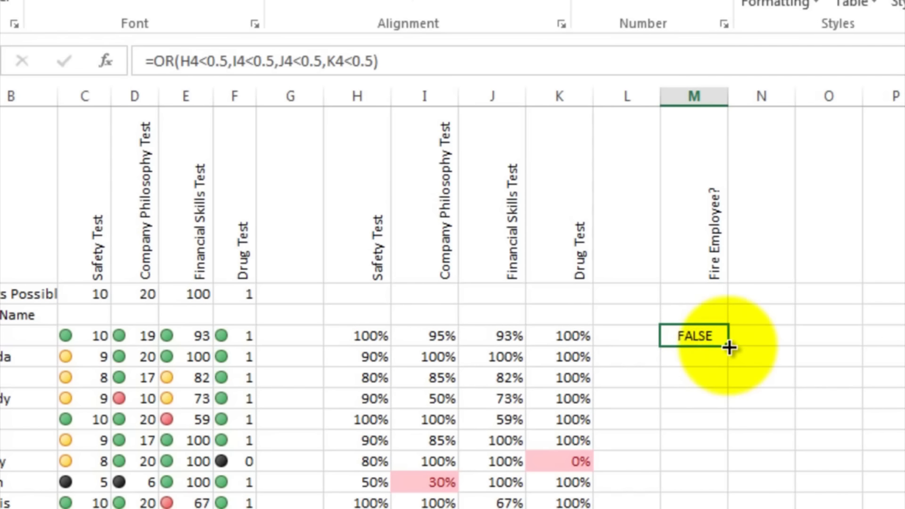
pyautogui.moveTo(729, 347); pyautogui.dragTo(694, 508)
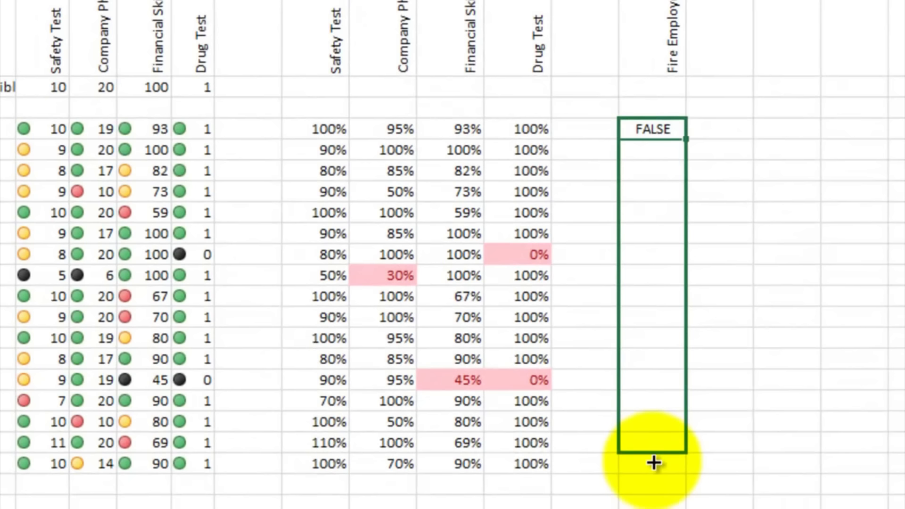
pyautogui.moveTo(654, 463); pyautogui.dragTo(656, 469)
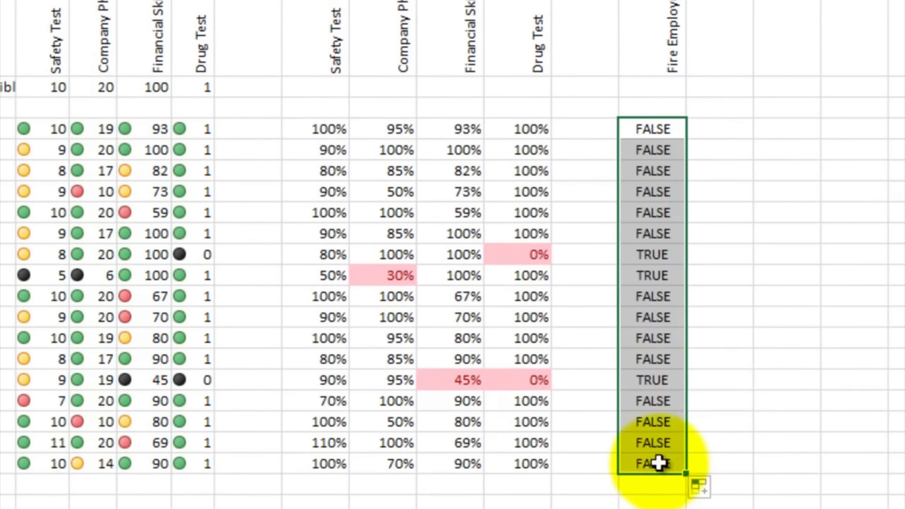
pyautogui.click(730, 309)
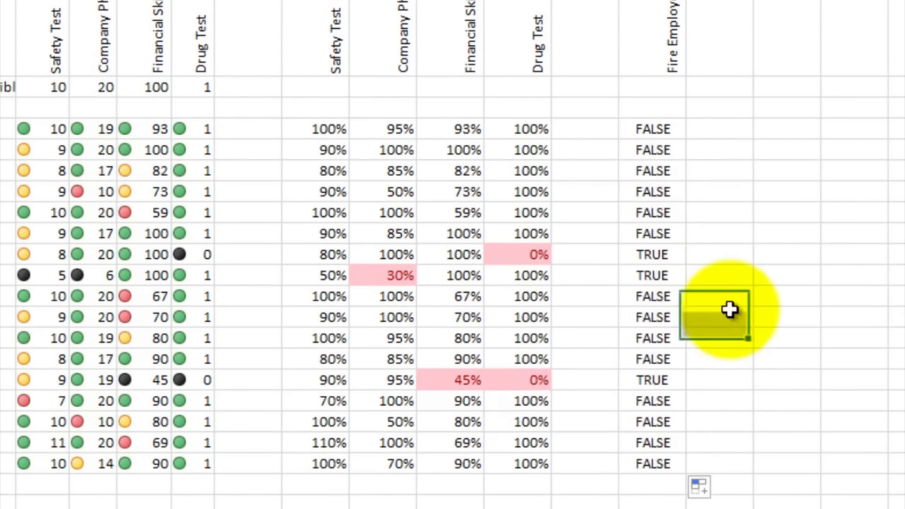
pyautogui.click(662, 258)
pyautogui.click(658, 382)
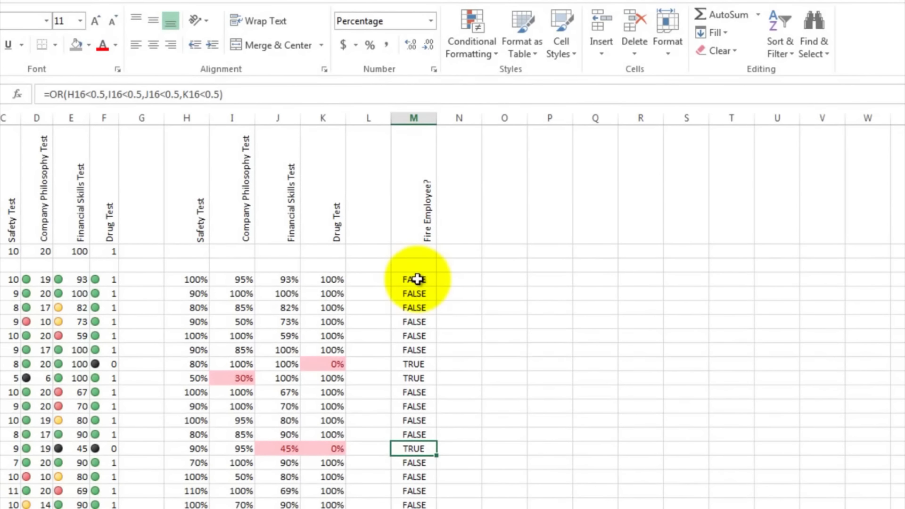
# Step: Apply an Equal To highlight rule to M4:M20 that formats TRUE values with Light Red Fill with Dark Red Text
pyautogui.moveTo(418, 279); pyautogui.dragTo(415, 500)
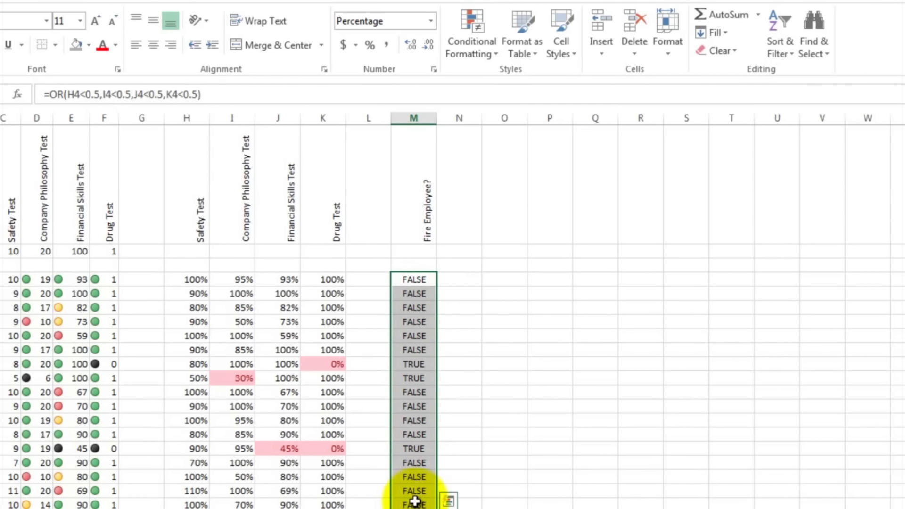
pyautogui.click(499, 55)
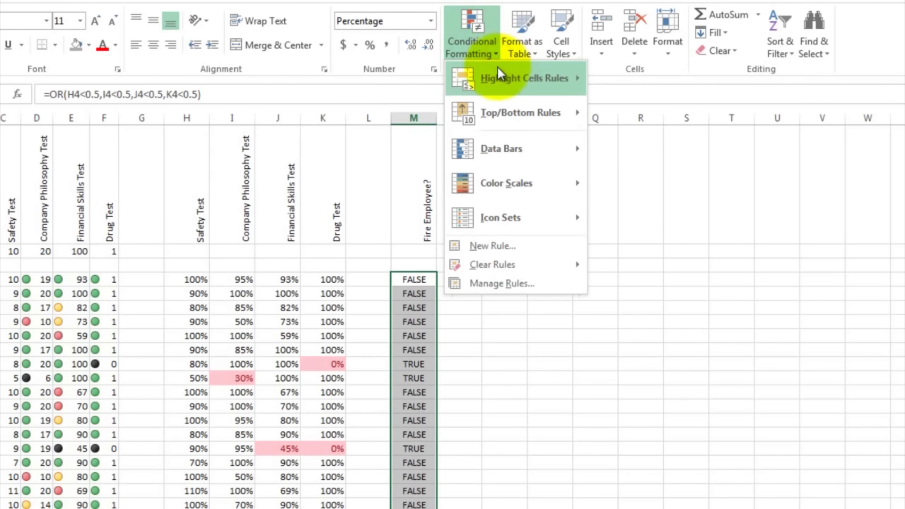
pyautogui.moveTo(498, 75)
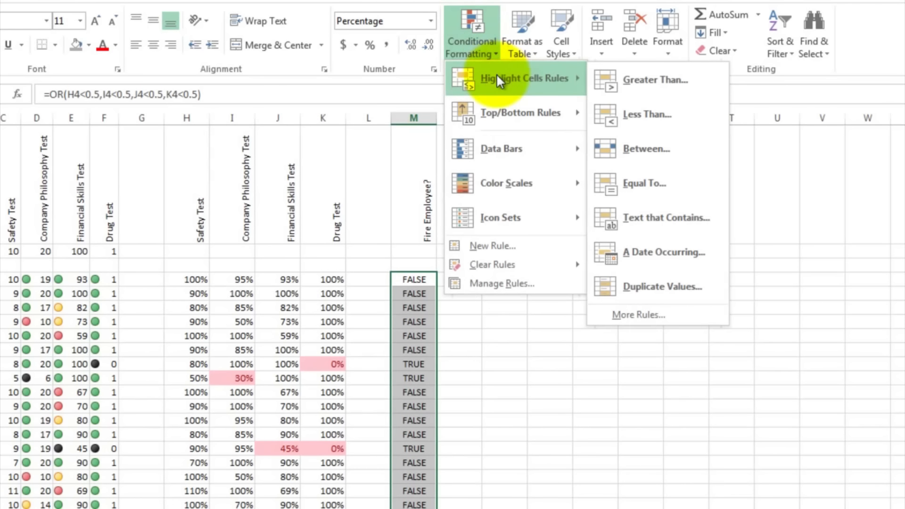
pyautogui.click(628, 183)
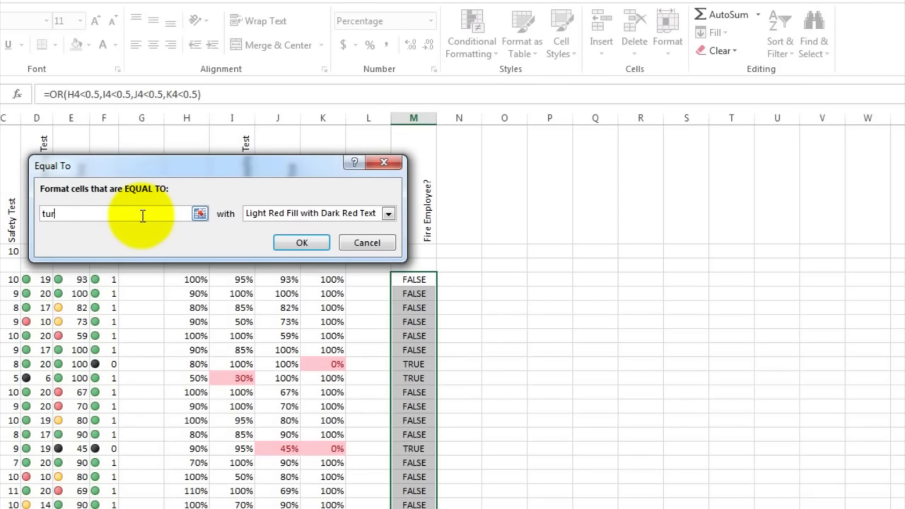
pyautogui.write('true')
pyautogui.press('Return')
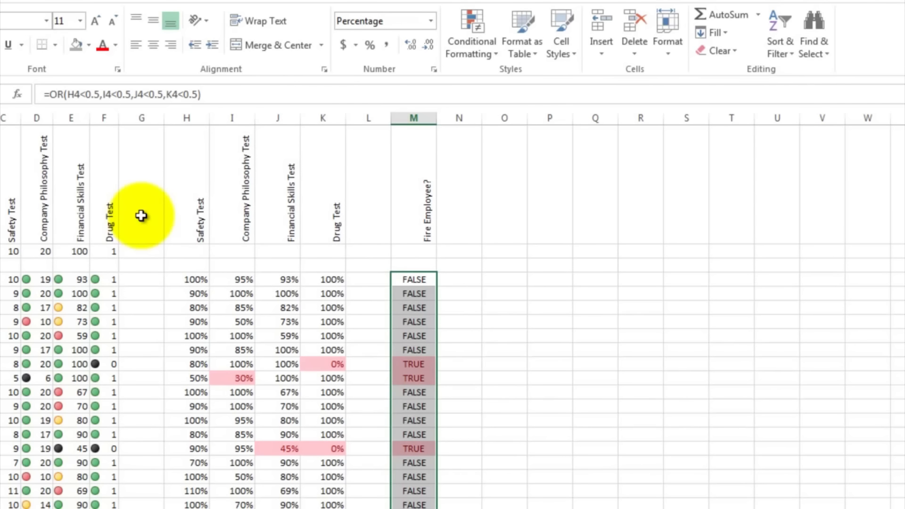
pyautogui.click(470, 307)
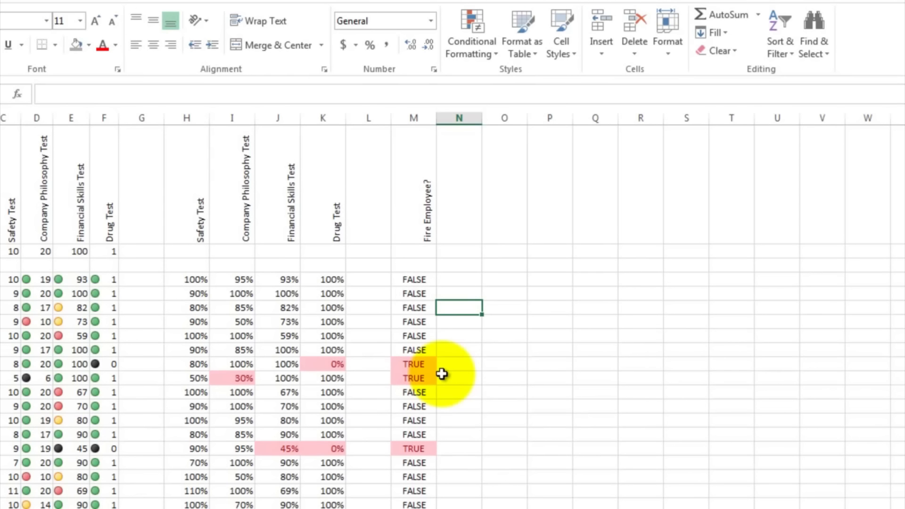
# Step: Enter the row labels Max, Min and Average in cells A22 to A24 below the gradebook
pyautogui.scroll(-3, 442, 374)
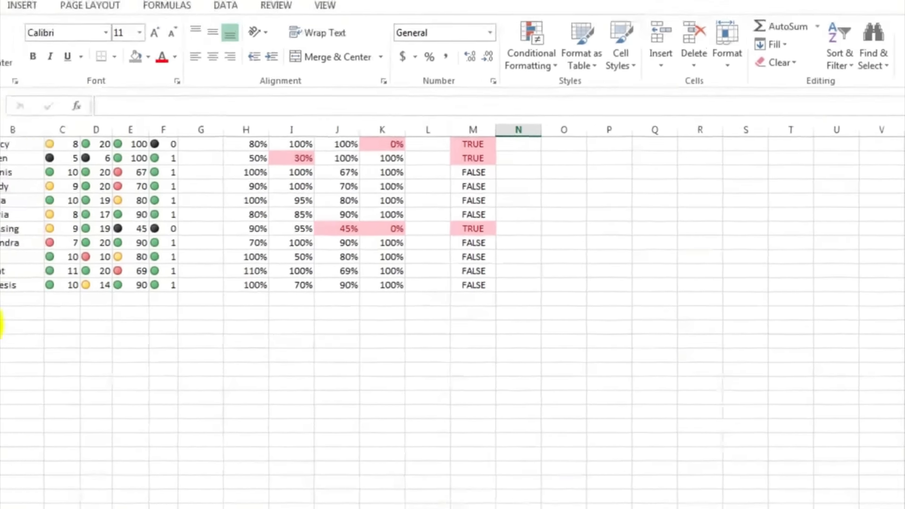
pyautogui.click(66, 335)
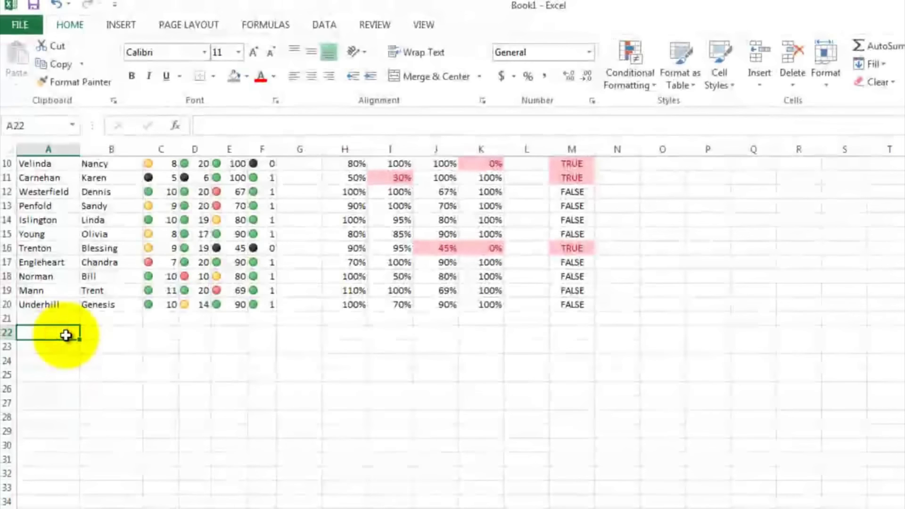
pyautogui.write('Max')
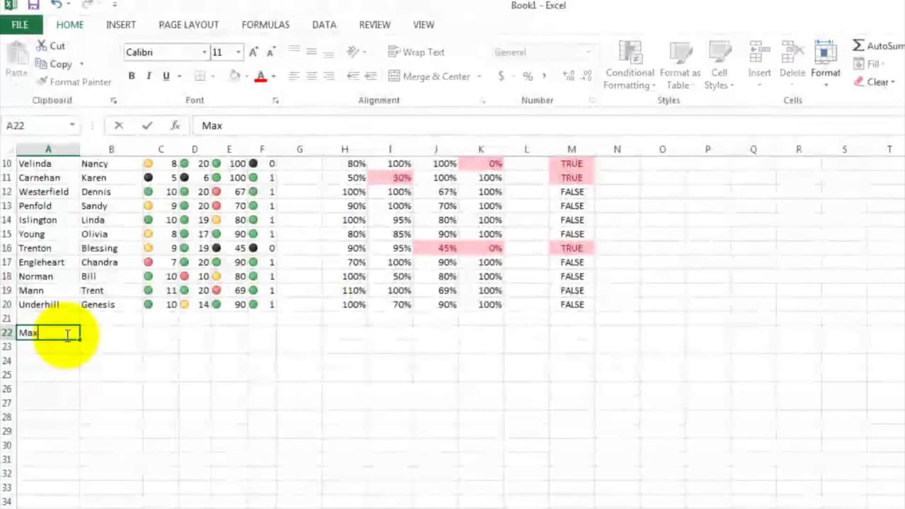
pyautogui.press('Return')
pyautogui.write('Max')
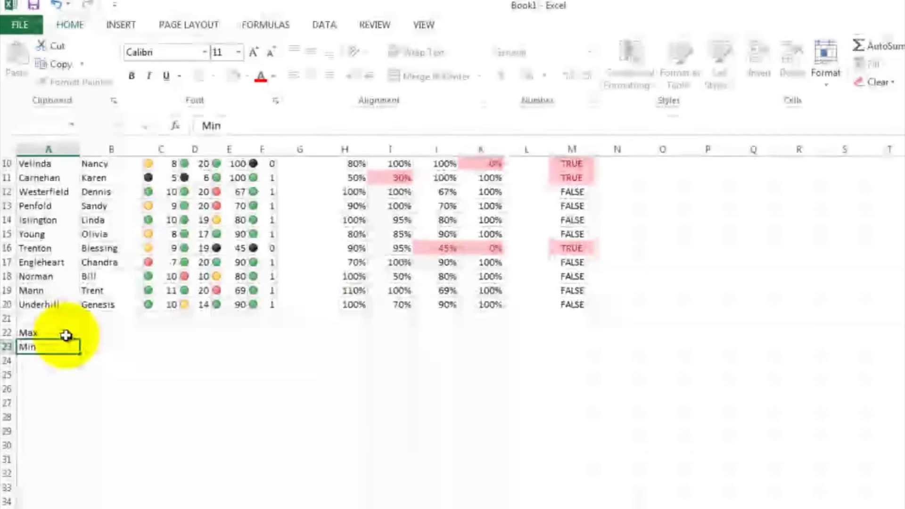
pyautogui.press('Return')
pyautogui.write('Average')
pyautogui.press('Return')
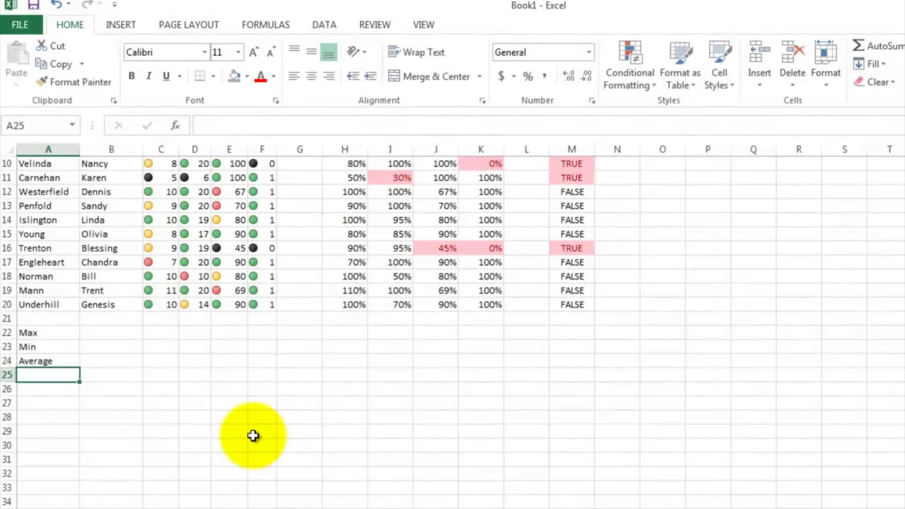
# Step: In cell C22, enter a MAX formula over the Safety Test scores in C4:C20
pyautogui.click(107, 376)
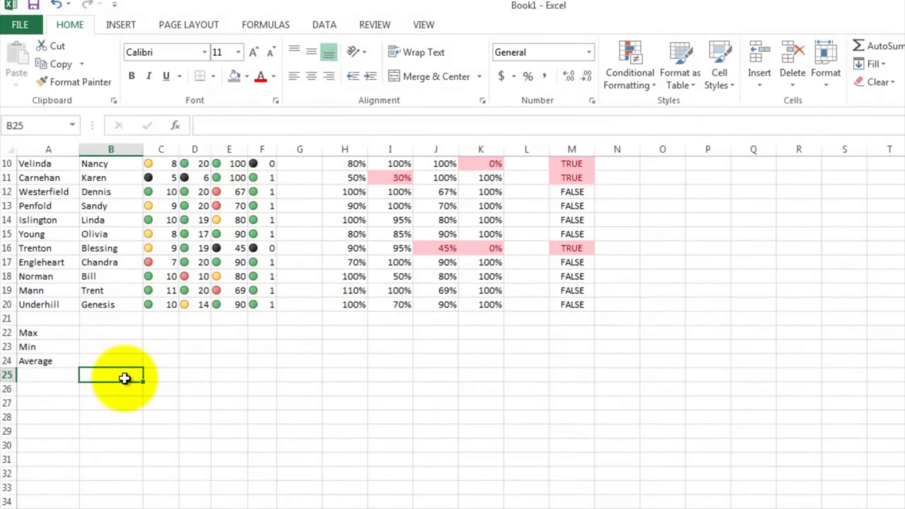
pyautogui.scroll(2, 126, 377)
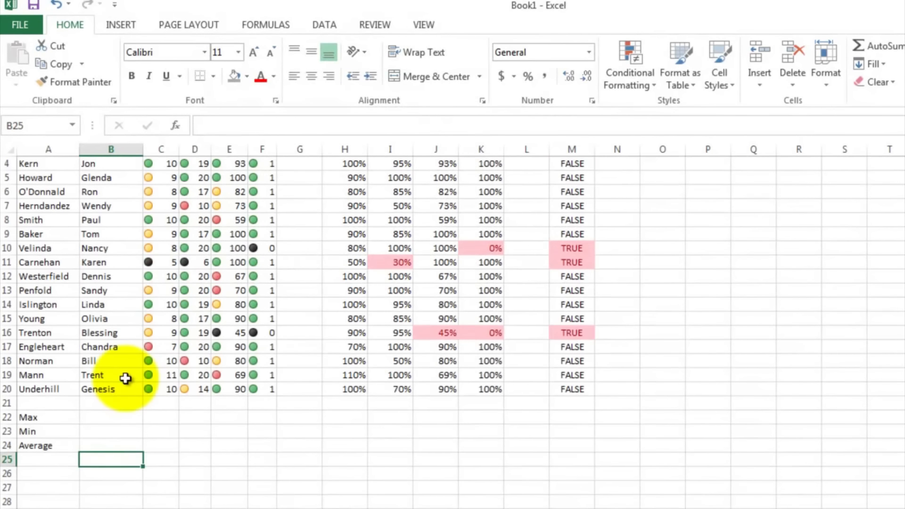
pyautogui.click(175, 421)
pyautogui.write('=')
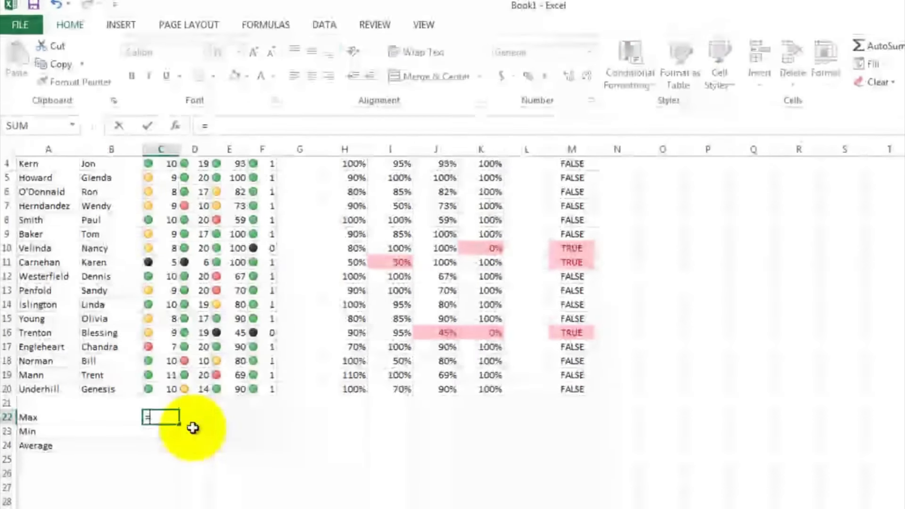
pyautogui.write('max(')
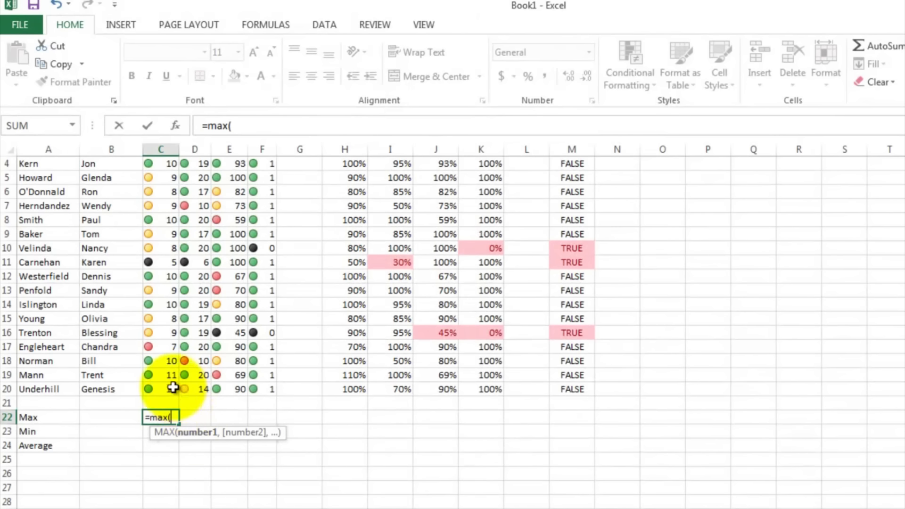
pyautogui.moveTo(173, 388); pyautogui.dragTo(165, 180)
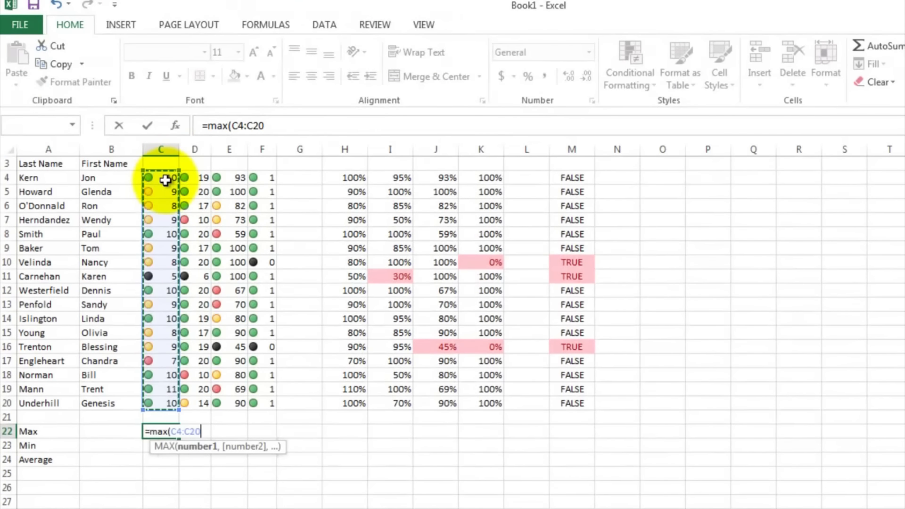
pyautogui.press('Return')
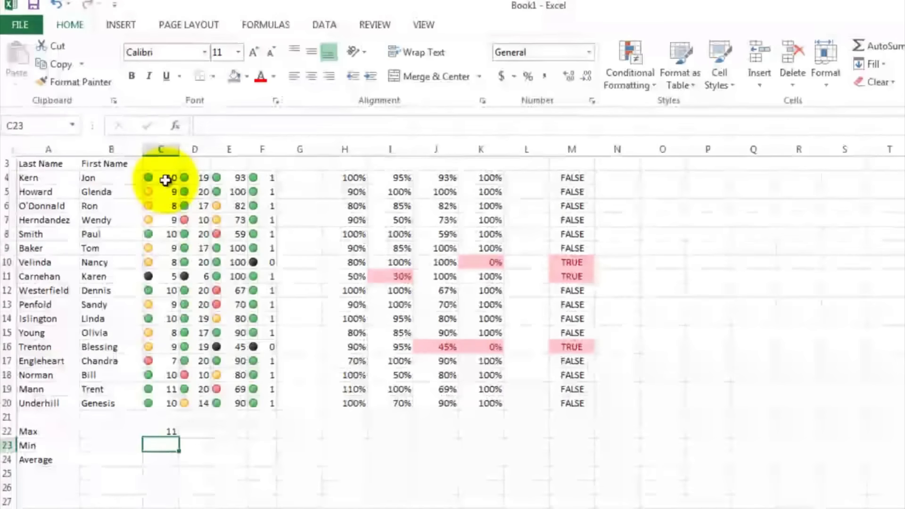
# Step: In cell C23, enter a MIN formula over the Safety Test scores in C4:C20
pyautogui.write('=')
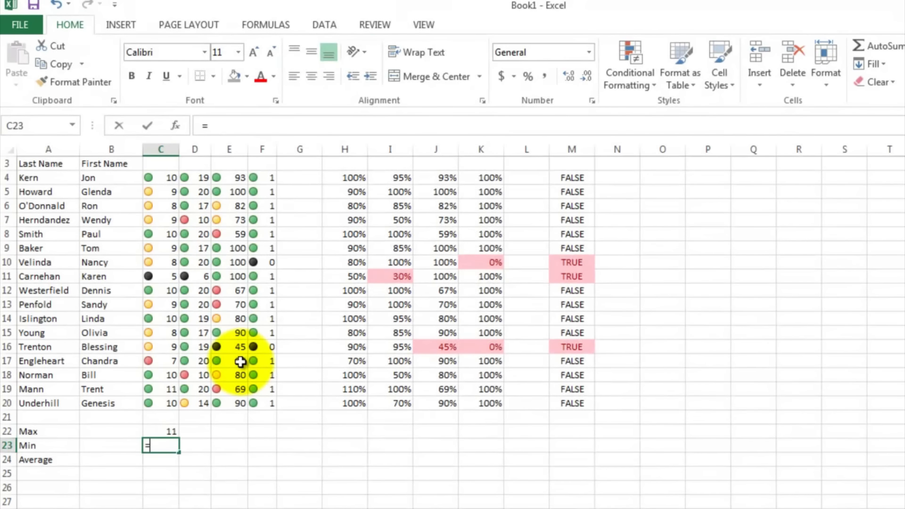
pyautogui.write('min(')
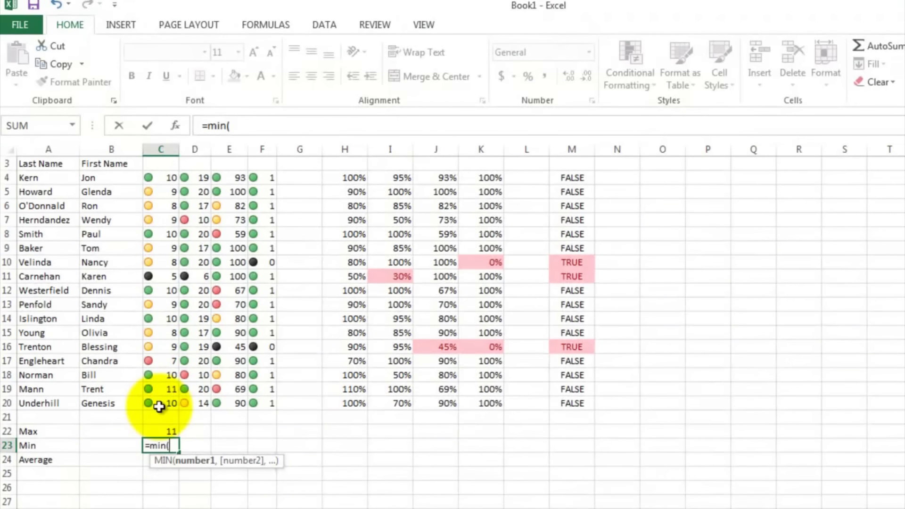
pyautogui.moveTo(160, 407); pyautogui.dragTo(163, 179)
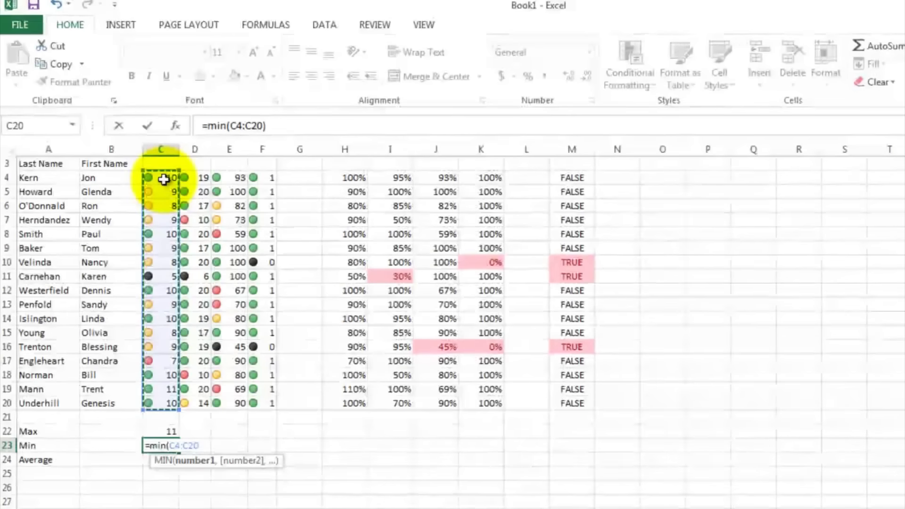
pyautogui.write(')')
pyautogui.hotkey('ctrl', 'Return')
pyautogui.press('Return')
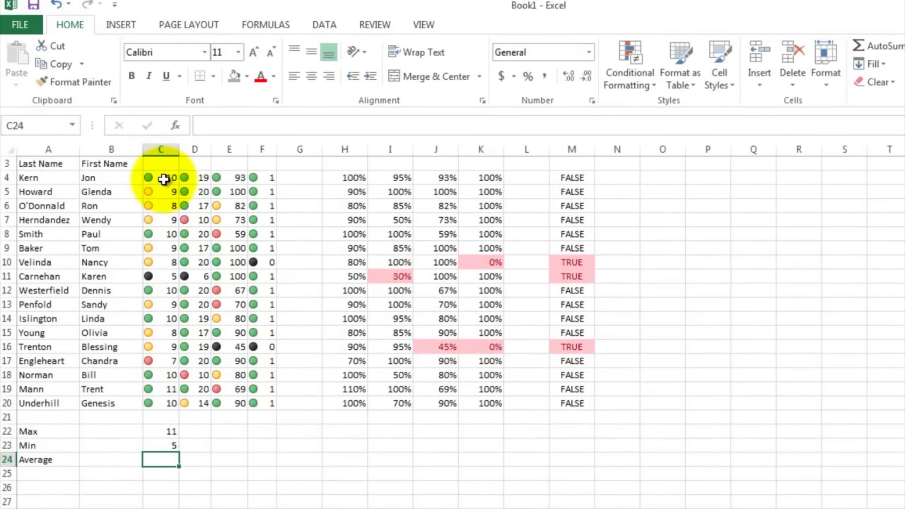
# Step: In cell C24, enter an AVERAGE formula over the Safety Test scores in C4:C20
pyautogui.write('=averag')
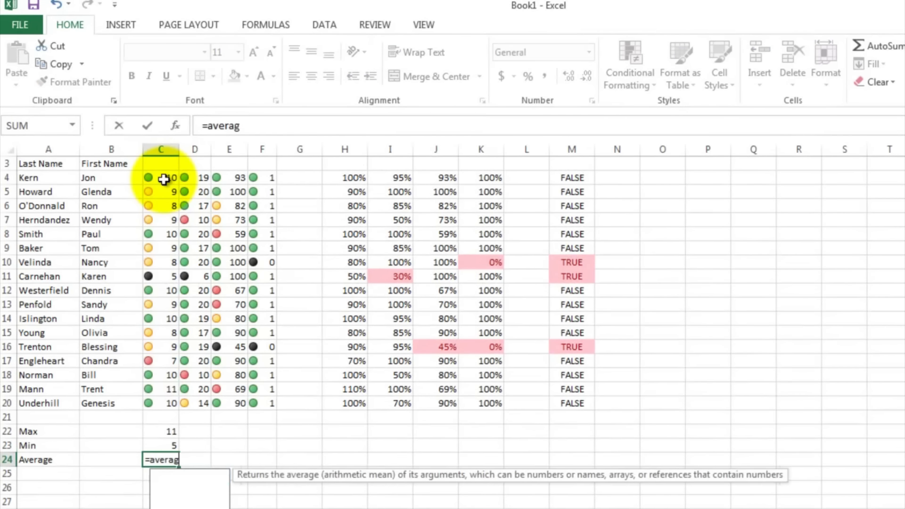
pyautogui.write('e(')
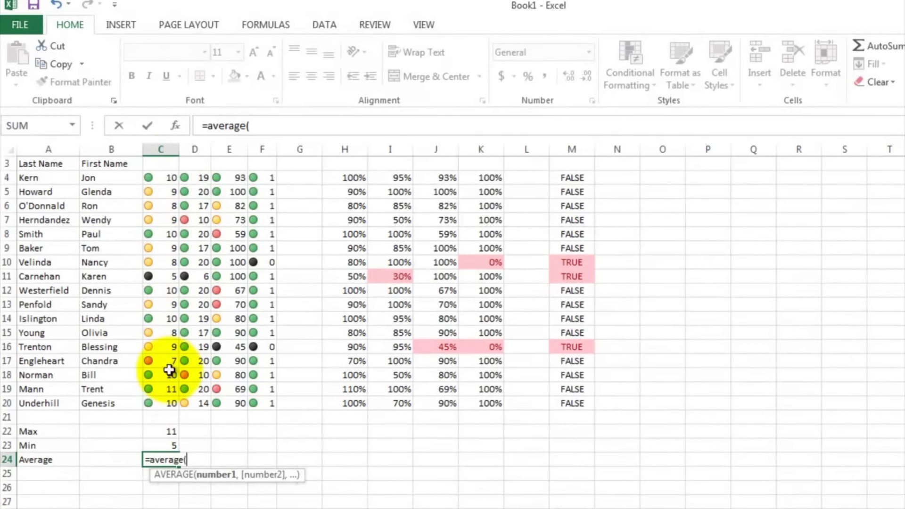
pyautogui.moveTo(159, 403); pyautogui.dragTo(163, 179)
pyautogui.write(')')
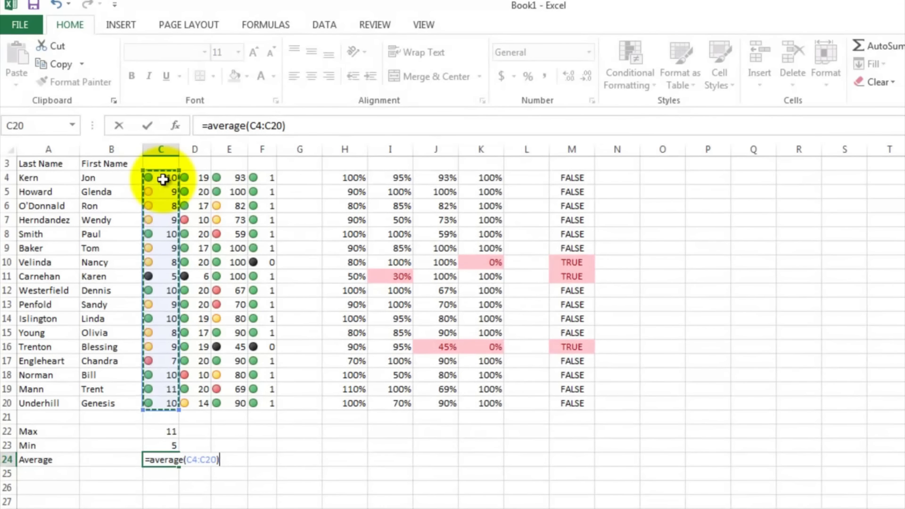
pyautogui.press('Return')
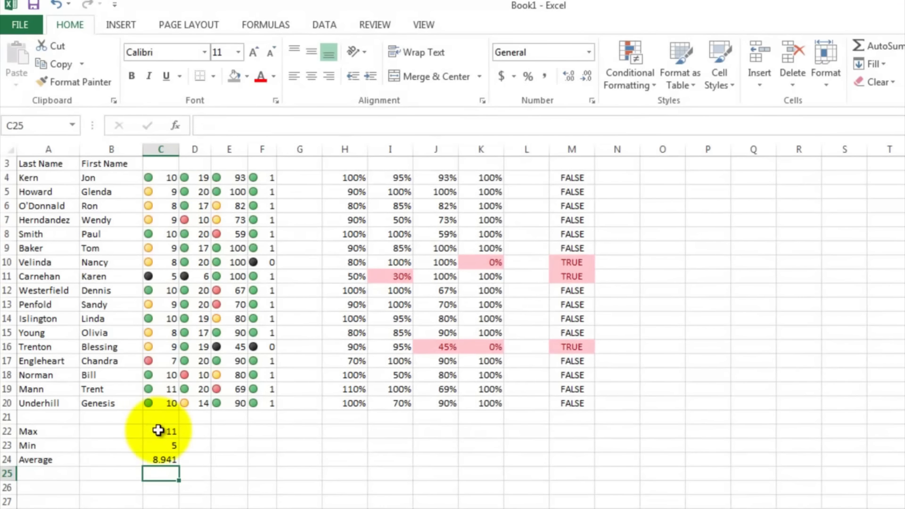
# Step: Fill the C22:C24 summary formulas across to column F, and copy C22:F24 to the percentage columns starting at H22
pyautogui.moveTo(162, 432); pyautogui.dragTo(277, 456)
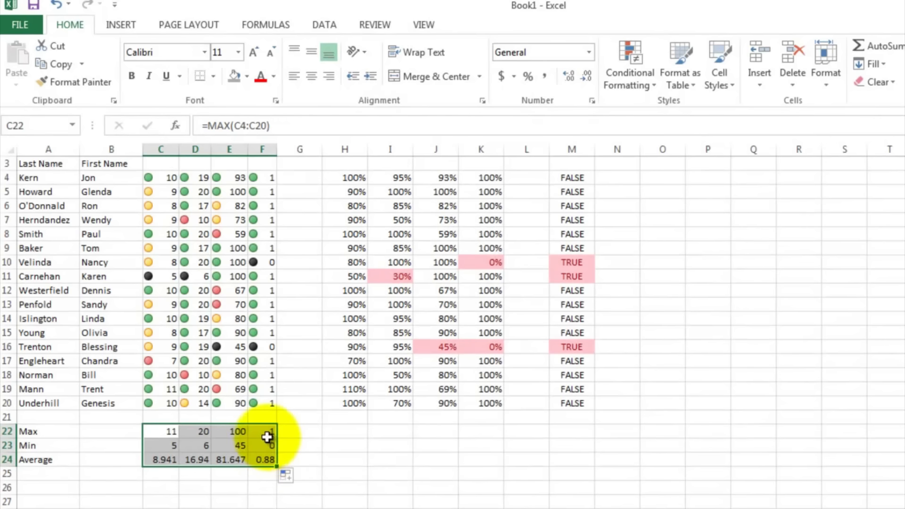
pyautogui.click(267, 433)
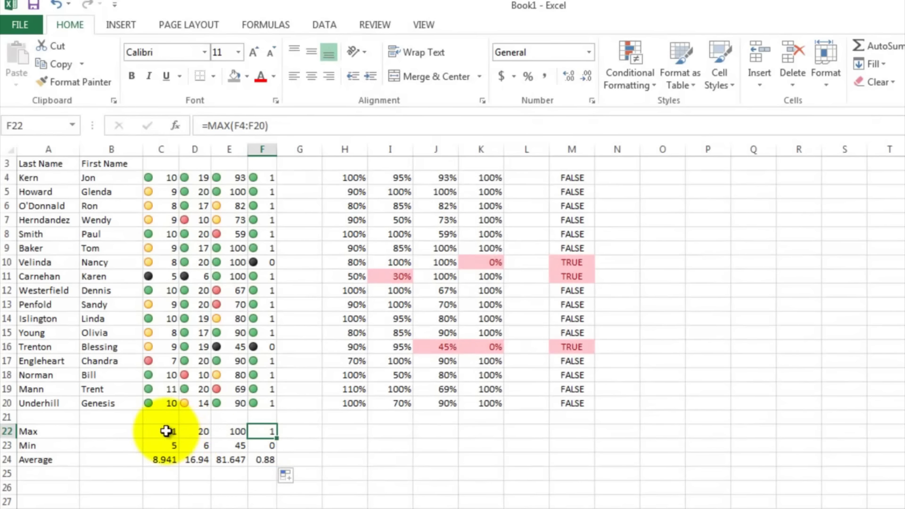
pyautogui.moveTo(168, 430); pyautogui.dragTo(263, 458)
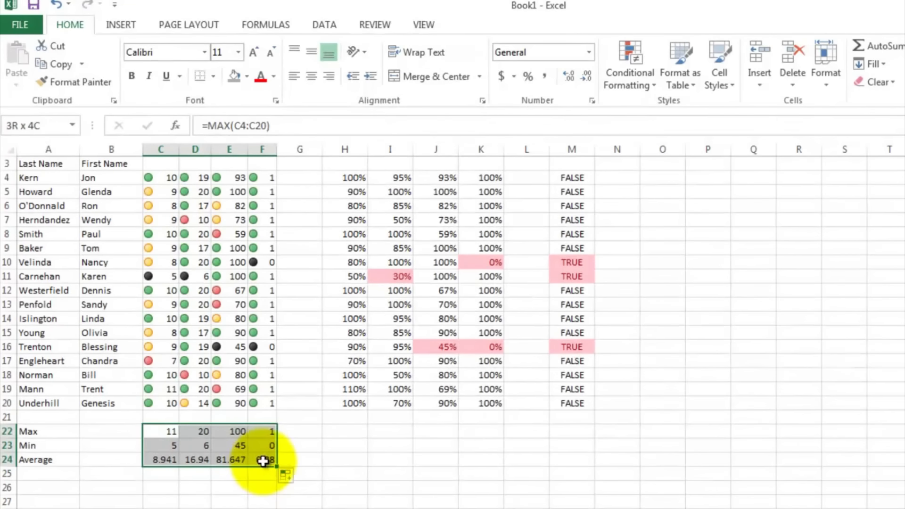
pyautogui.rightClick(259, 436)
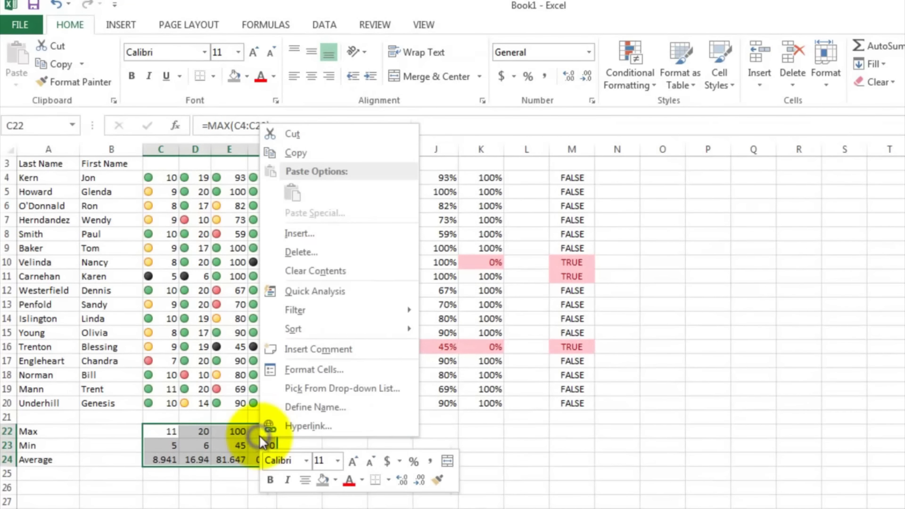
pyautogui.click(317, 154)
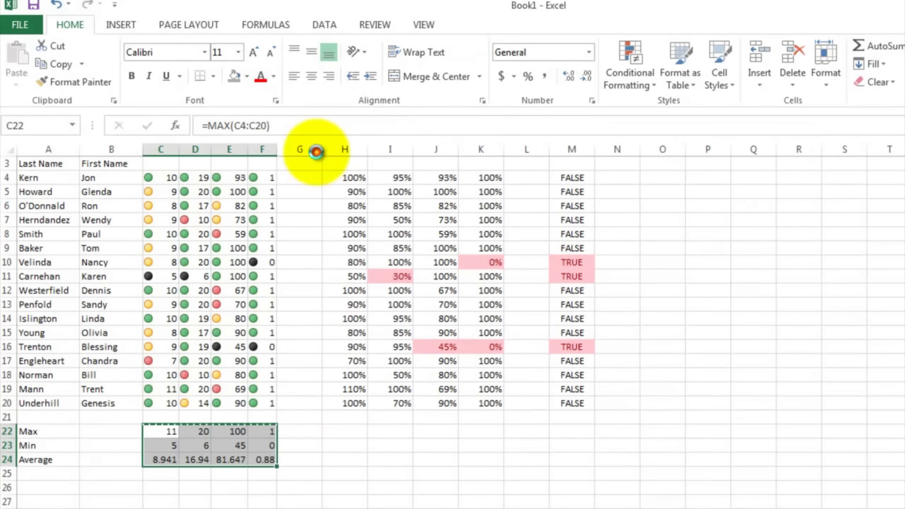
pyautogui.click(343, 432)
pyautogui.rightClick(344, 434)
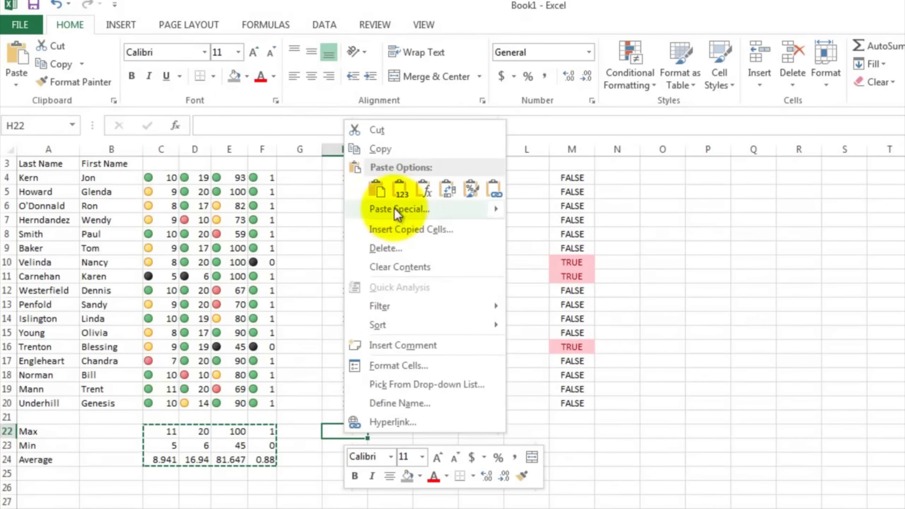
pyautogui.click(380, 190)
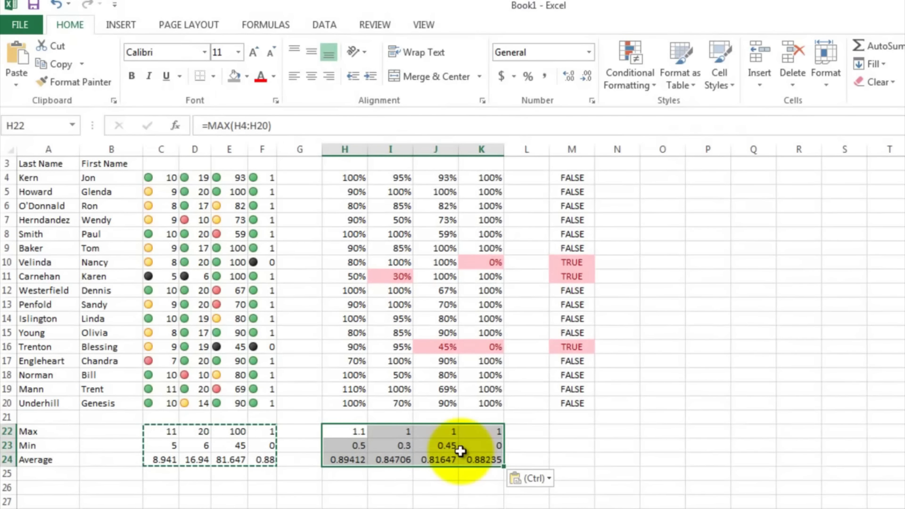
# Step: Format the summary values in H22:K24 as percentages and return to the top of the gradebook
pyautogui.click(530, 74)
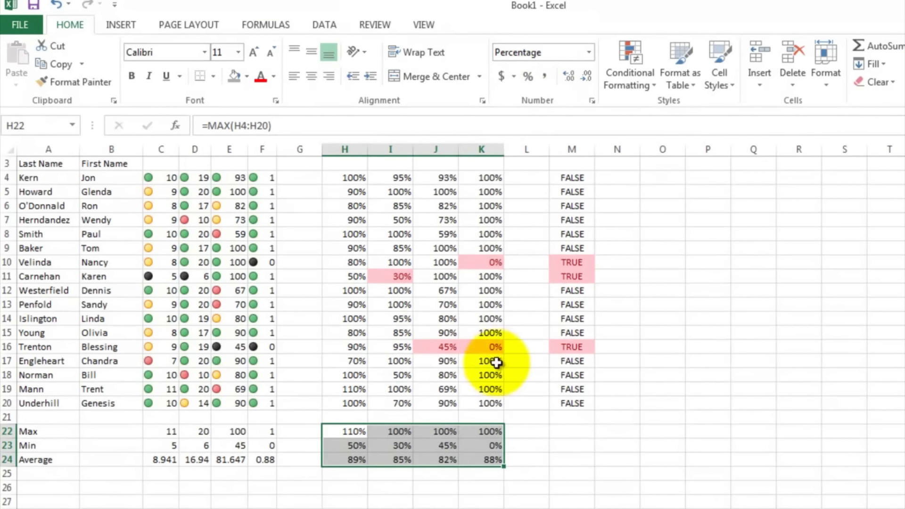
pyautogui.scroll(1, 461, 478)
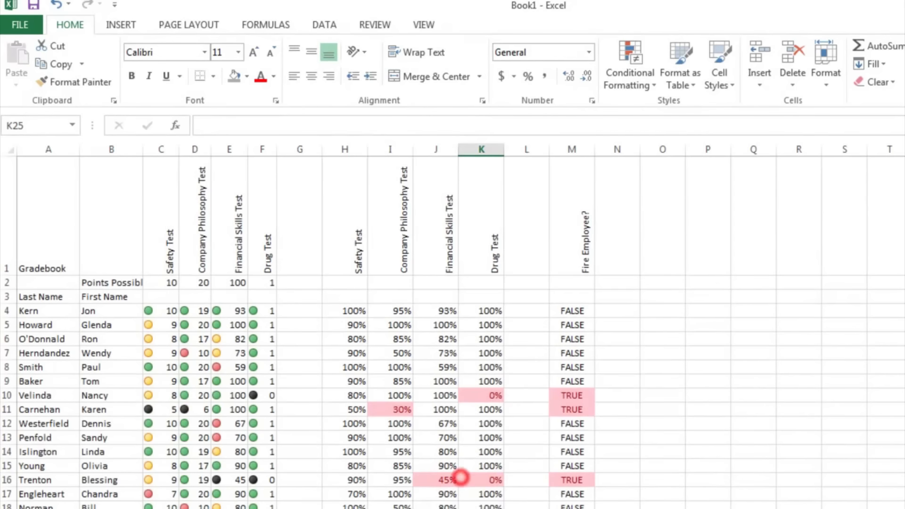
pyautogui.click(625, 353)
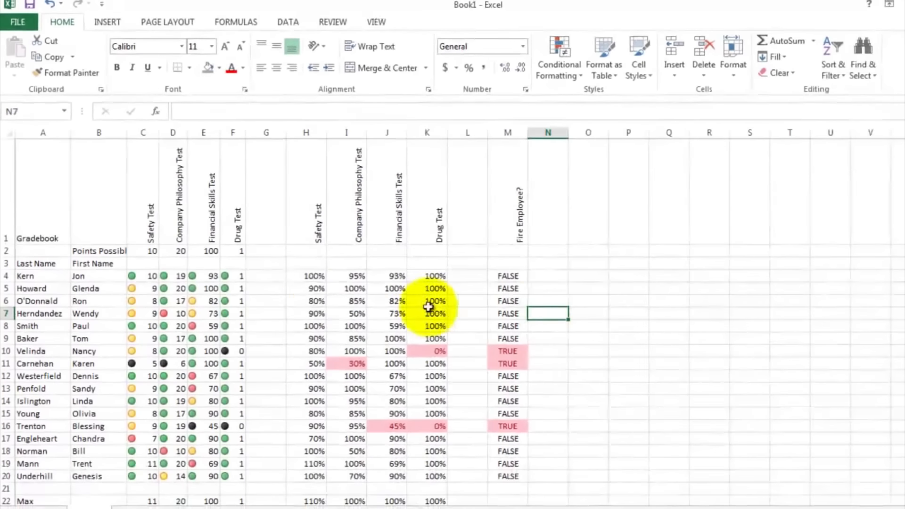
# Step: Insert a 2-D clustered column chart of the Safety Test scores in C4:C20 and place it in the empty columns beyond Fire Employee?
pyautogui.moveTo(148, 276); pyautogui.dragTo(140, 479)
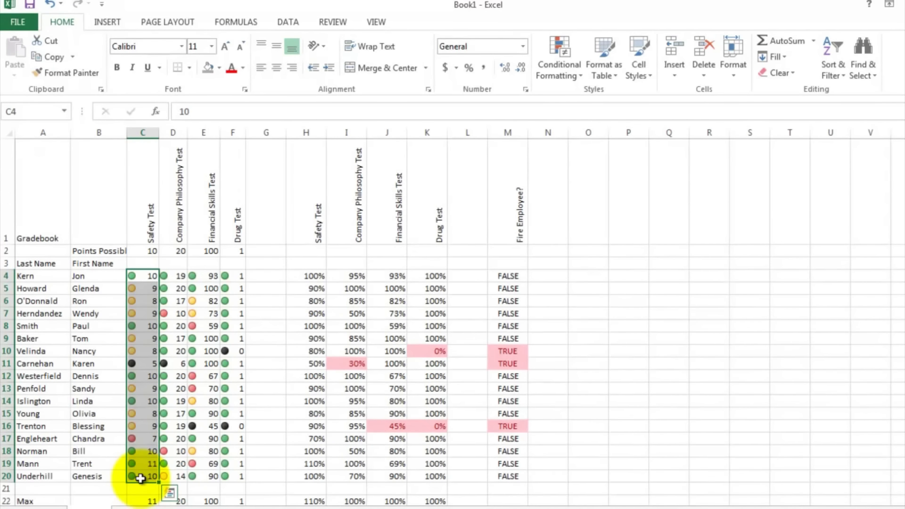
pyautogui.click(106, 24)
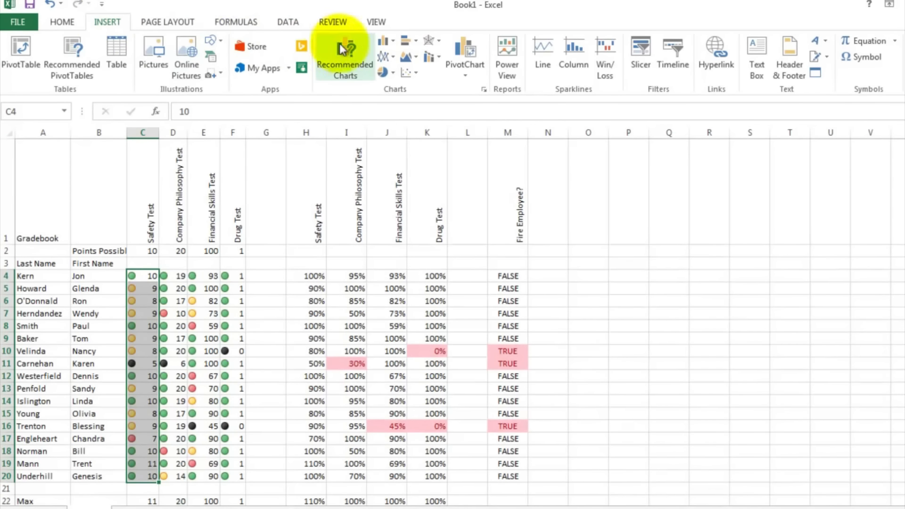
pyautogui.click(393, 42)
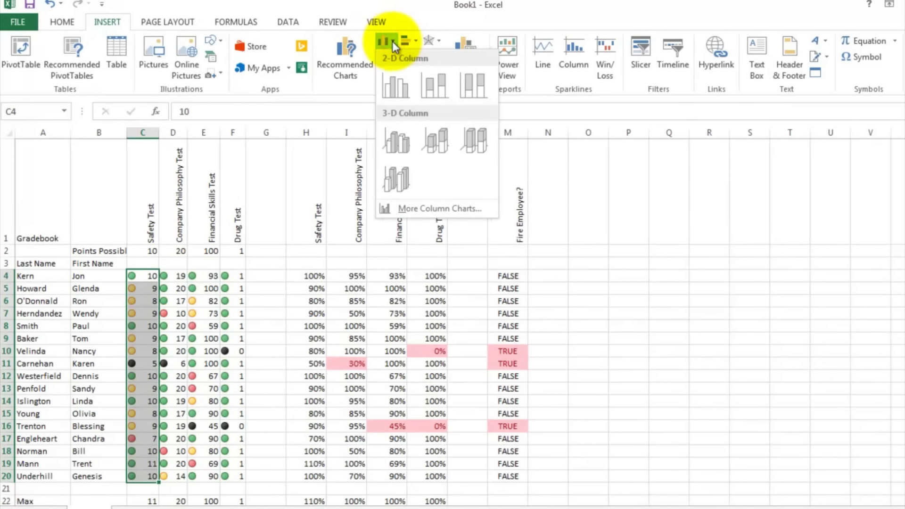
pyautogui.click(395, 81)
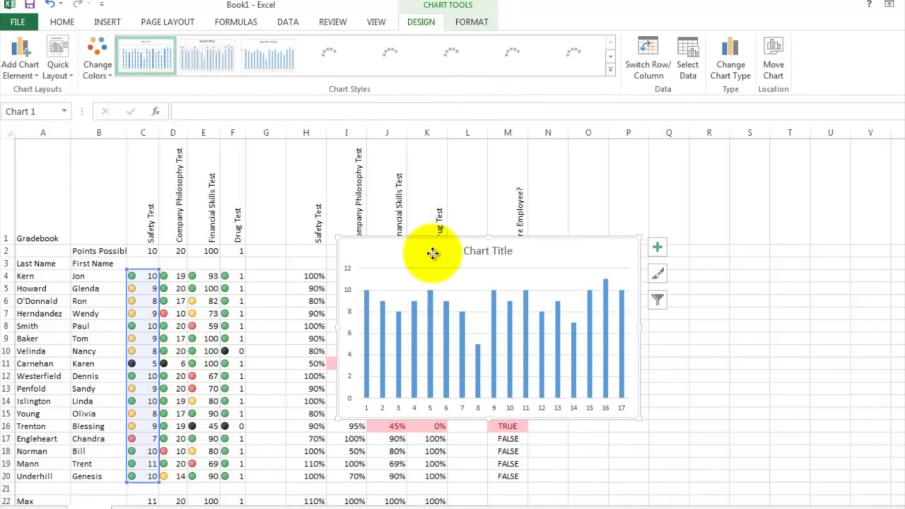
pyautogui.moveTo(432, 252); pyautogui.dragTo(674, 248)
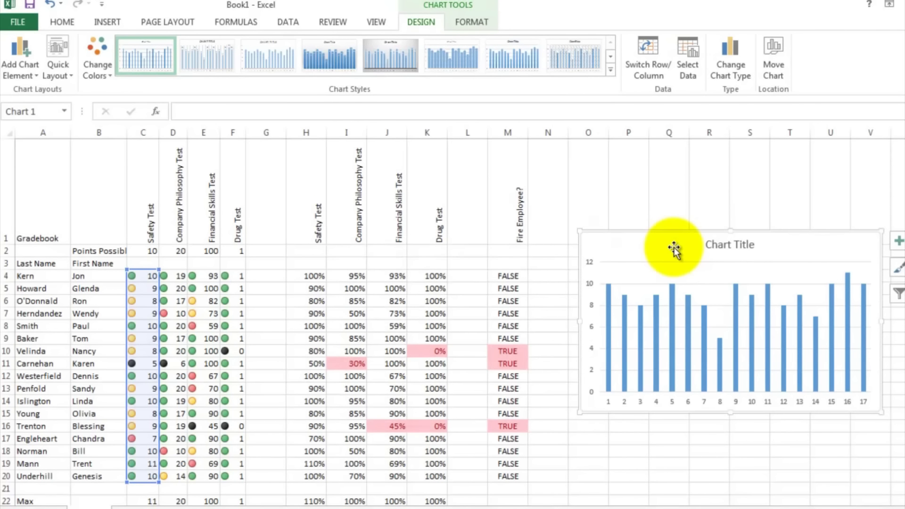
# Step: Replace the new chart's placeholder title with "Safety Test"
pyautogui.click(714, 248)
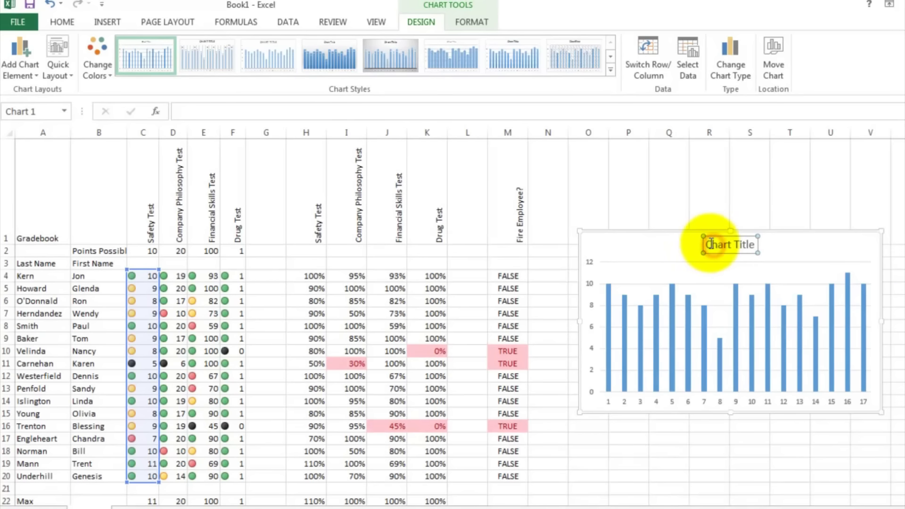
pyautogui.doubleClick(709, 245)
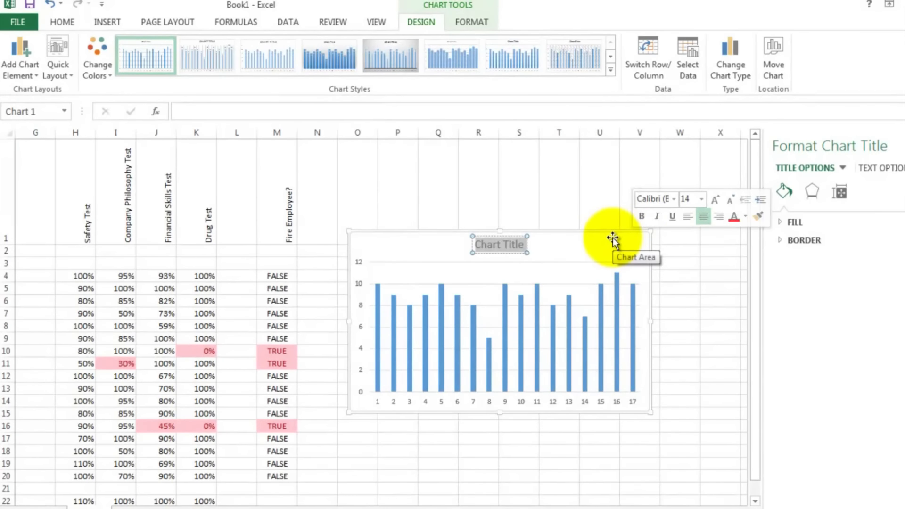
pyautogui.write('Safet')
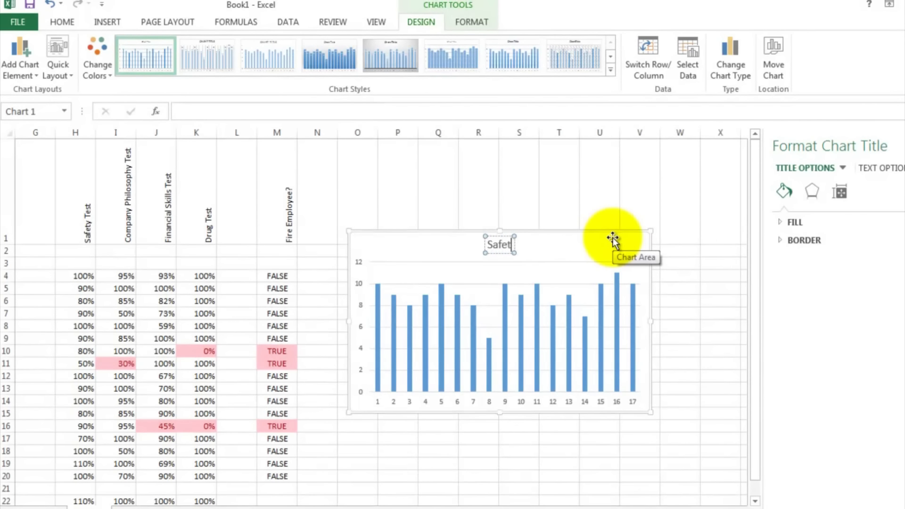
pyautogui.write('y Test')
pyautogui.press('Return')
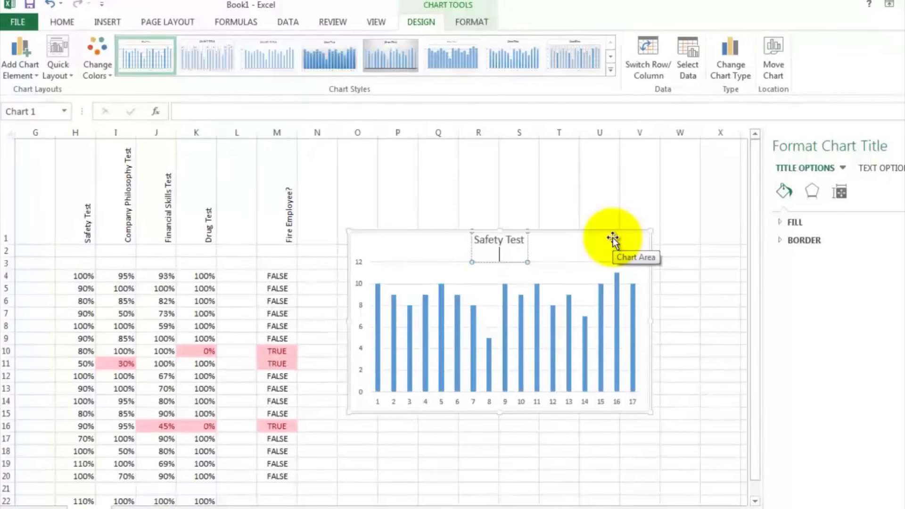
pyautogui.press('BackSpace')
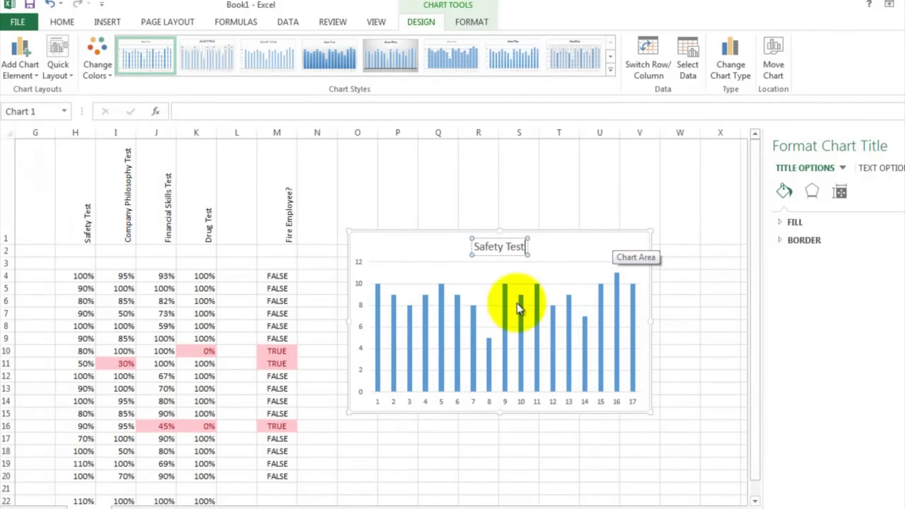
pyautogui.click(377, 400)
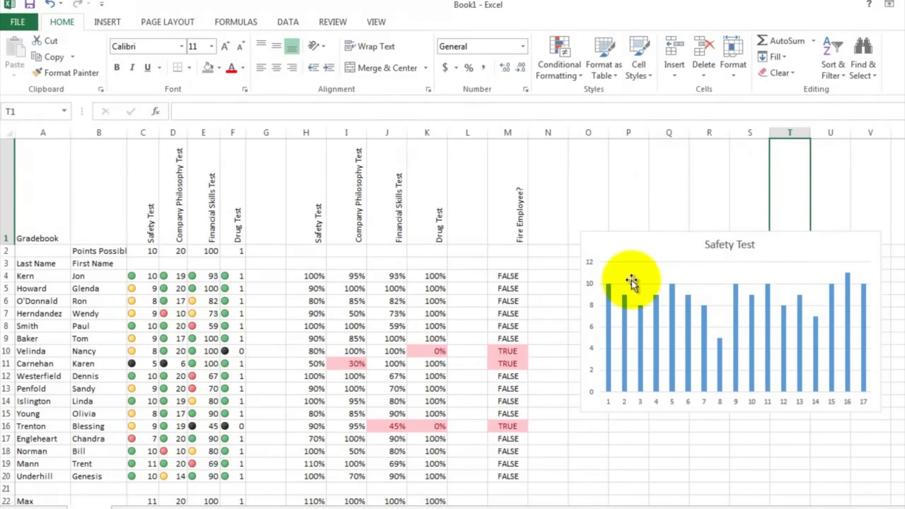
# Step: Set the Safety Test chart's horizontal axis labels to the last names in A4:A20
pyautogui.rightClick(631, 253)
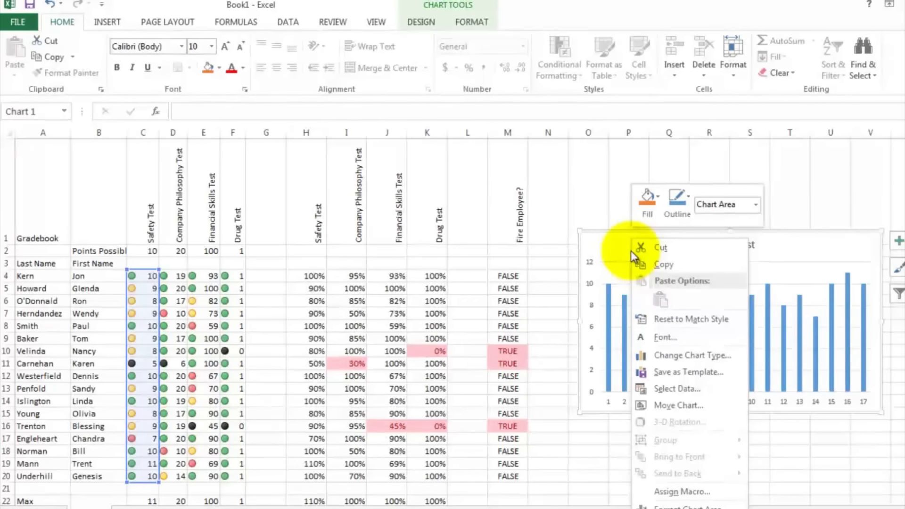
pyautogui.click(677, 390)
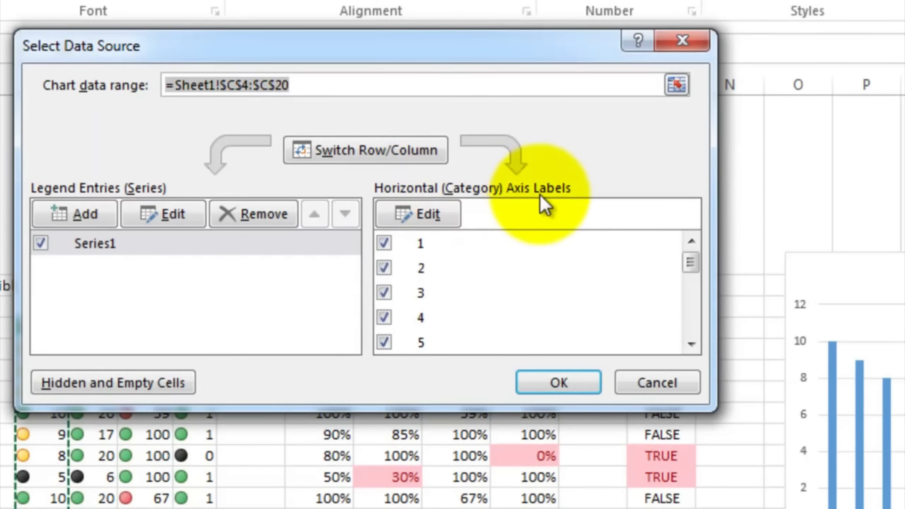
pyautogui.click(434, 210)
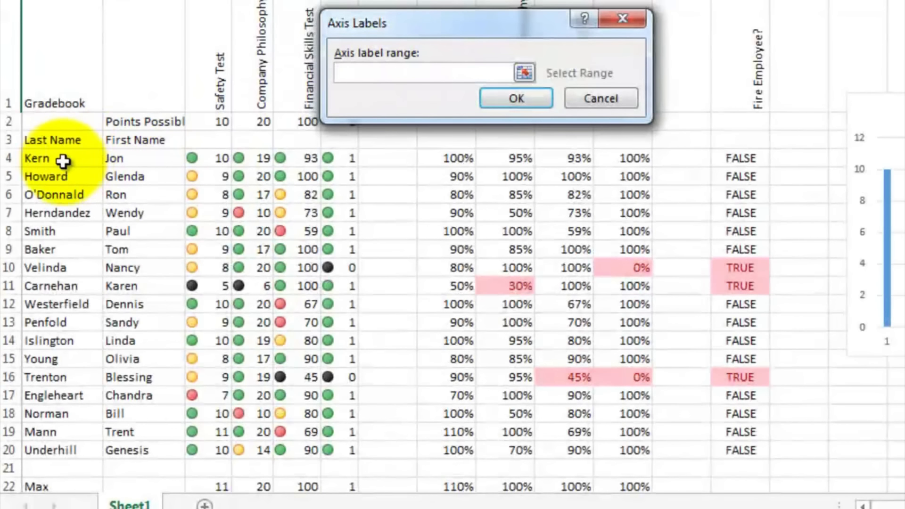
pyautogui.moveTo(63, 160); pyautogui.dragTo(66, 448)
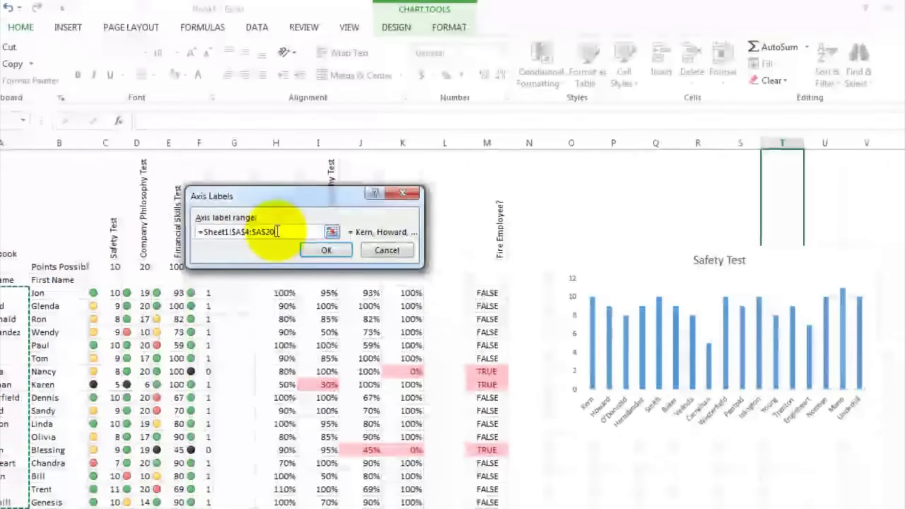
pyautogui.click(324, 249)
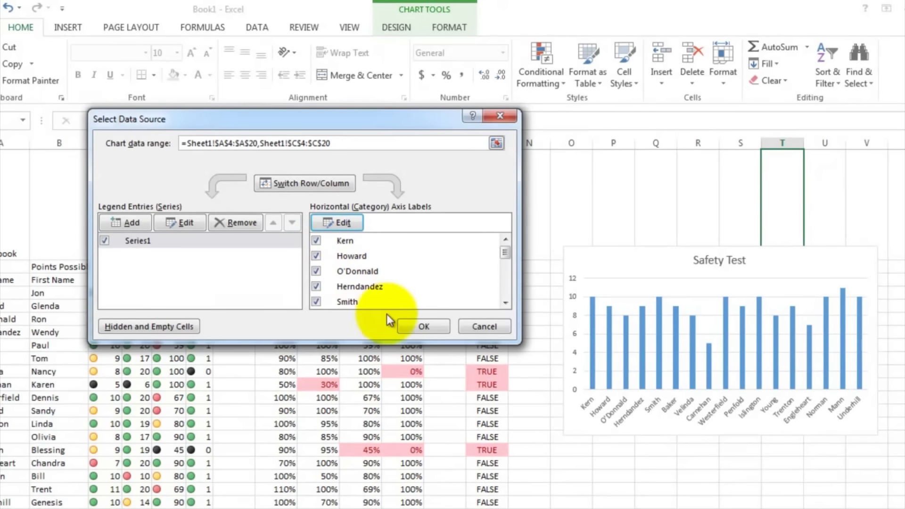
pyautogui.click(415, 325)
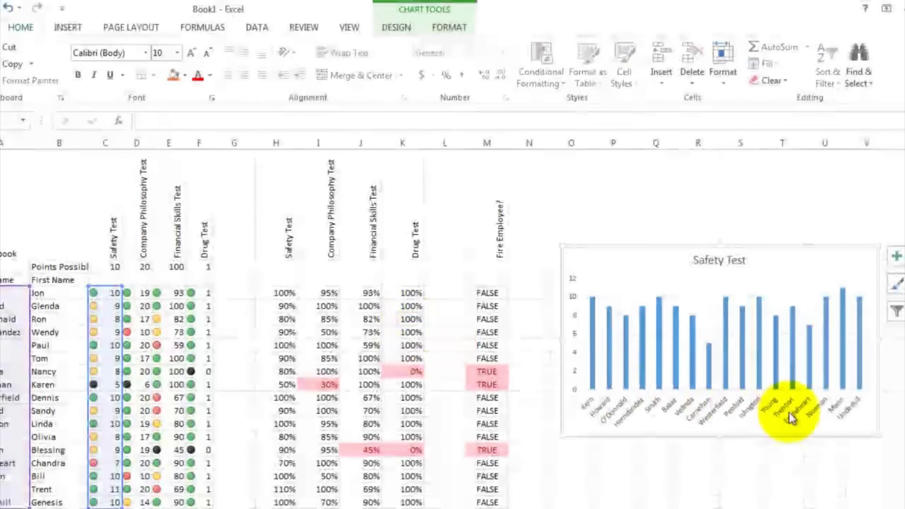
pyautogui.click(689, 447)
# Step: Insert a 2-D clustered column chart of the Company Philosophy Test scores in D4:D20 and place it directly below the Safety Test chart
pyautogui.scroll(-2, 691, 446)
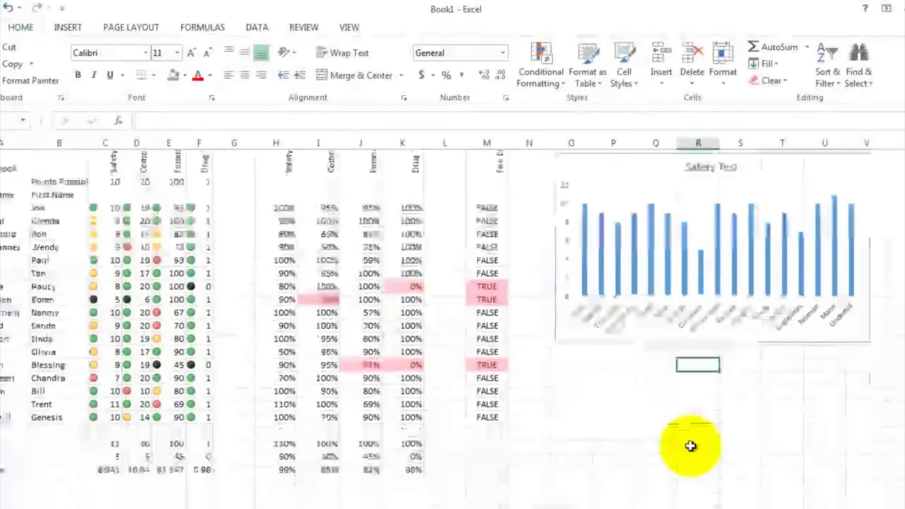
pyautogui.scroll(-2, 691, 446)
pyautogui.scroll(4, 690, 446)
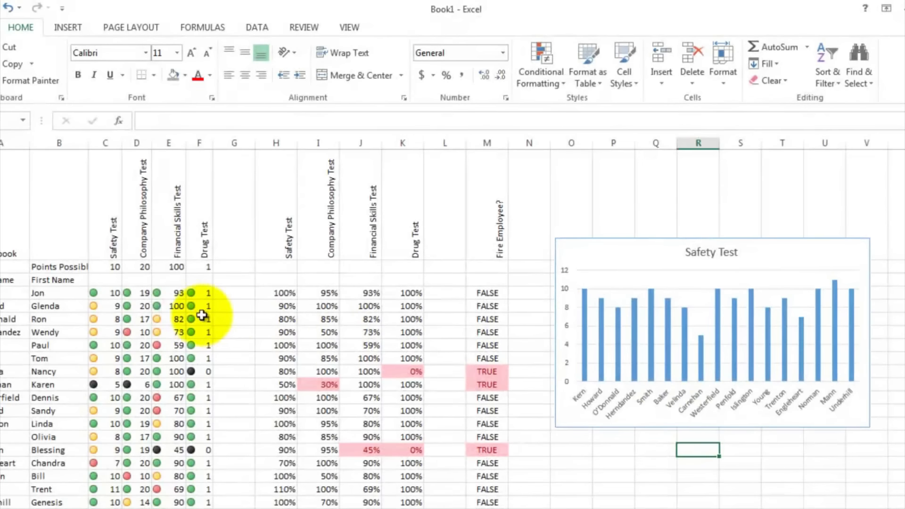
pyautogui.moveTo(144, 290); pyautogui.dragTo(129, 501)
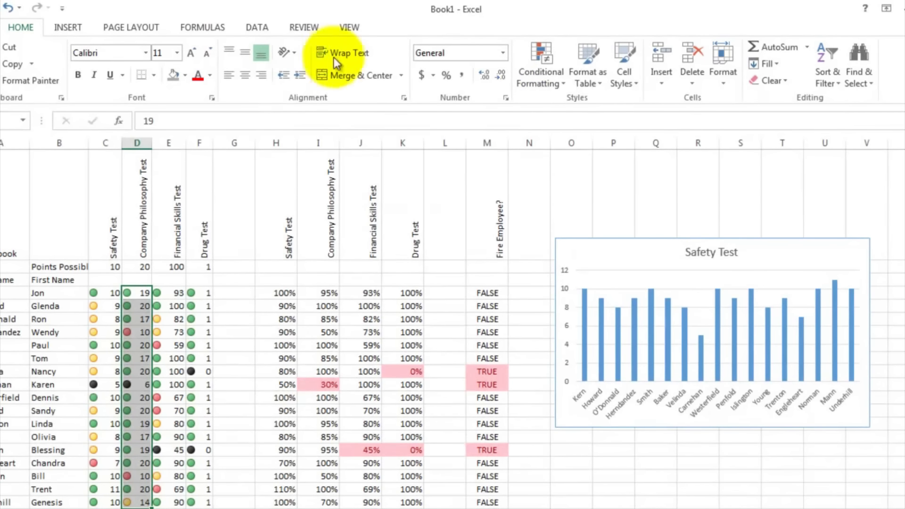
pyautogui.click(72, 29)
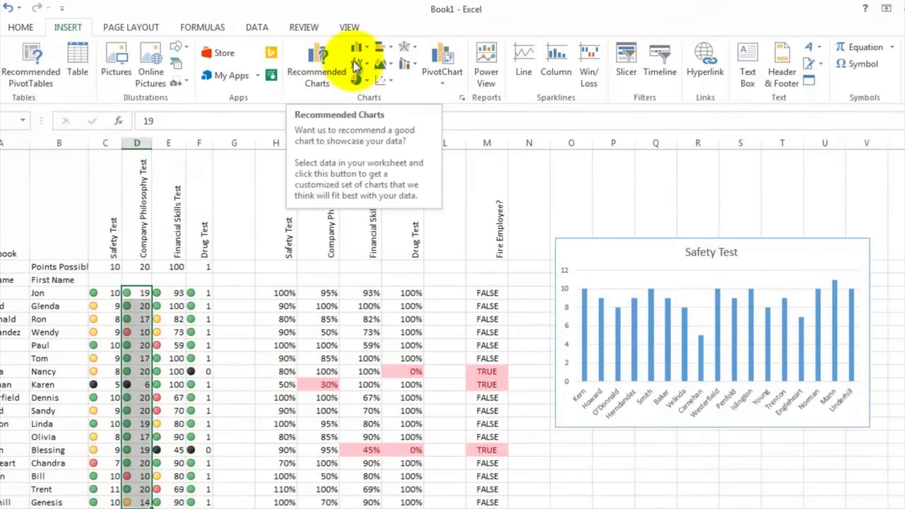
pyautogui.click(366, 47)
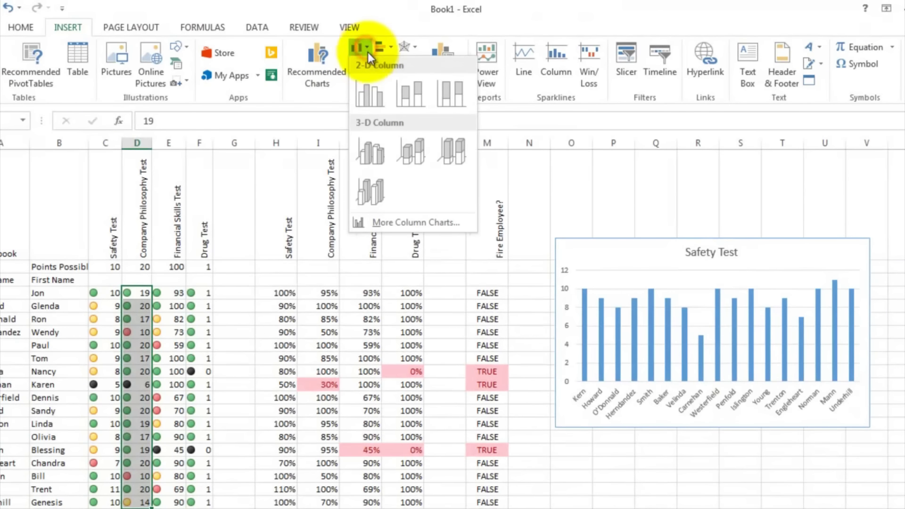
pyautogui.click(366, 92)
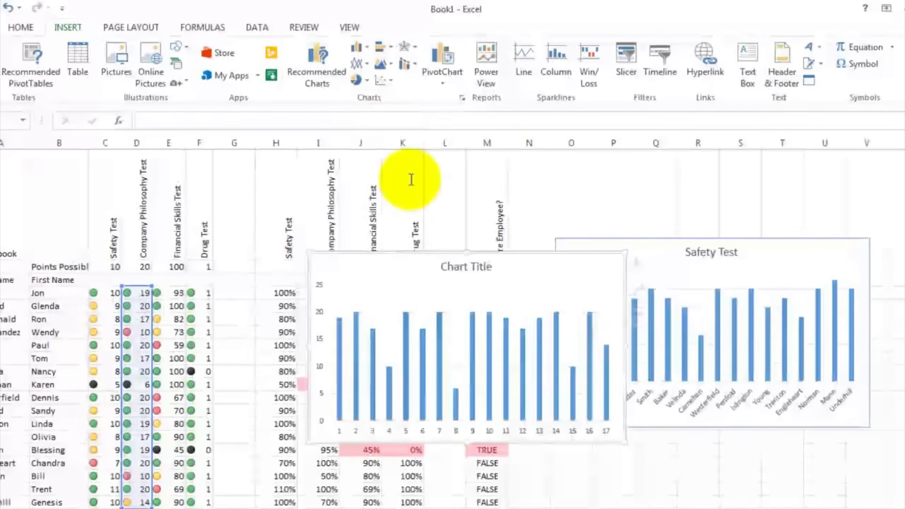
pyautogui.moveTo(408, 275); pyautogui.dragTo(650, 458)
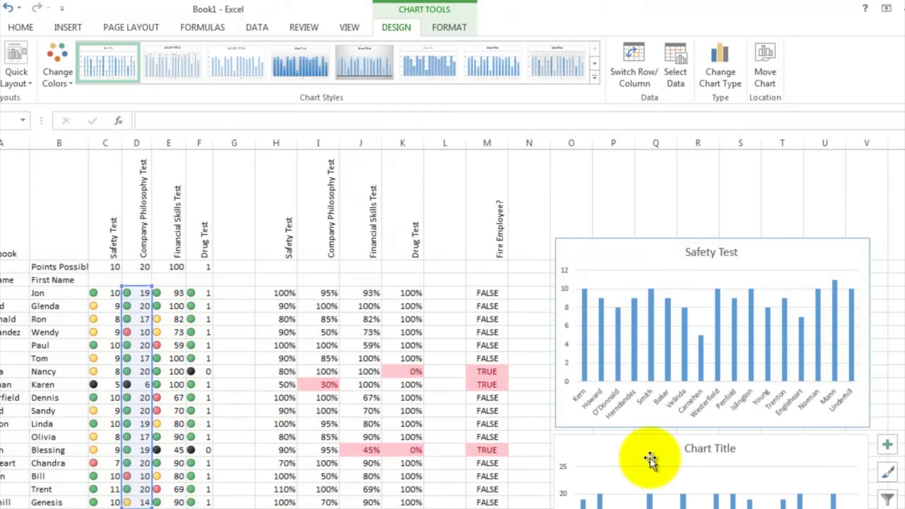
# Step: Title the second chart "Company Philosophy Test"
pyautogui.click(701, 449)
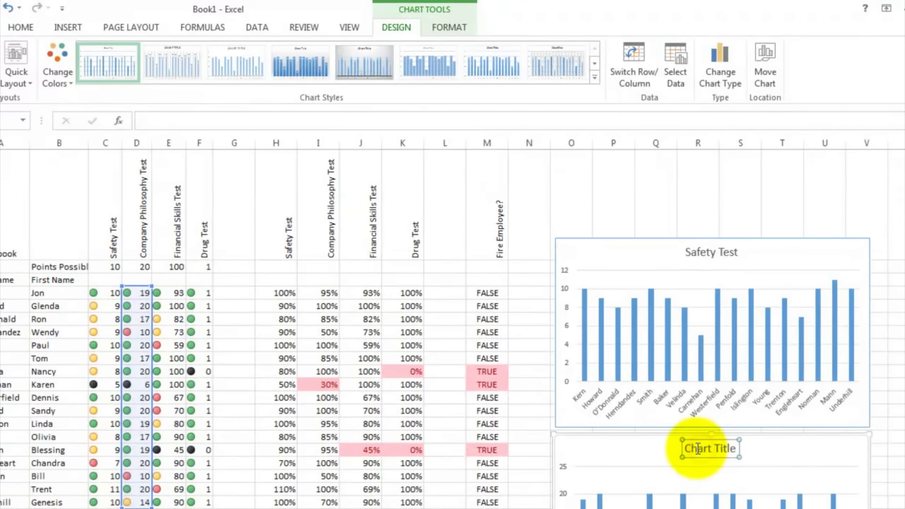
pyautogui.doubleClick(698, 449)
pyautogui.moveTo(685, 449); pyautogui.dragTo(736, 450)
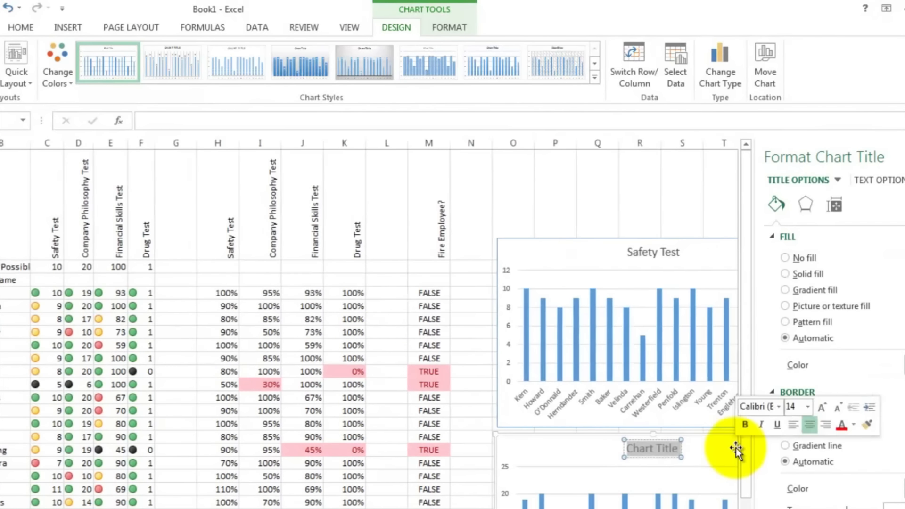
pyautogui.write('Company Philosophy')
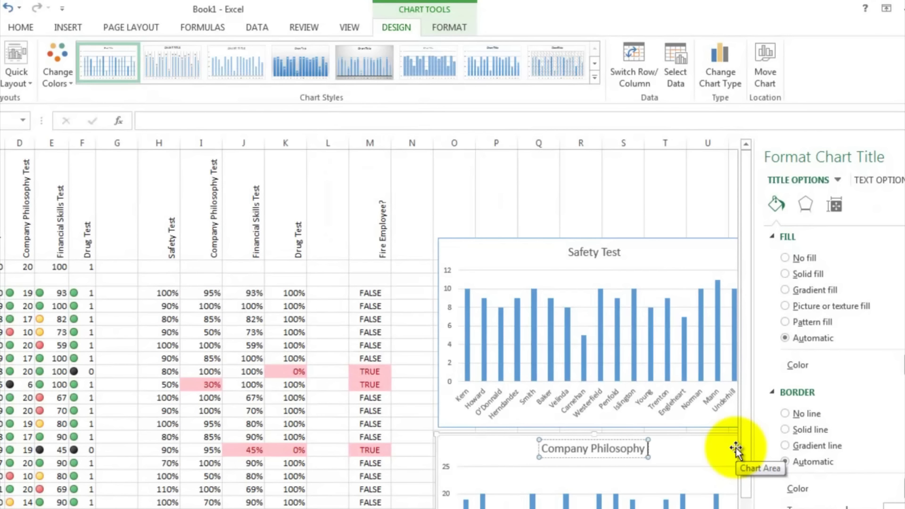
pyautogui.write(' Test')
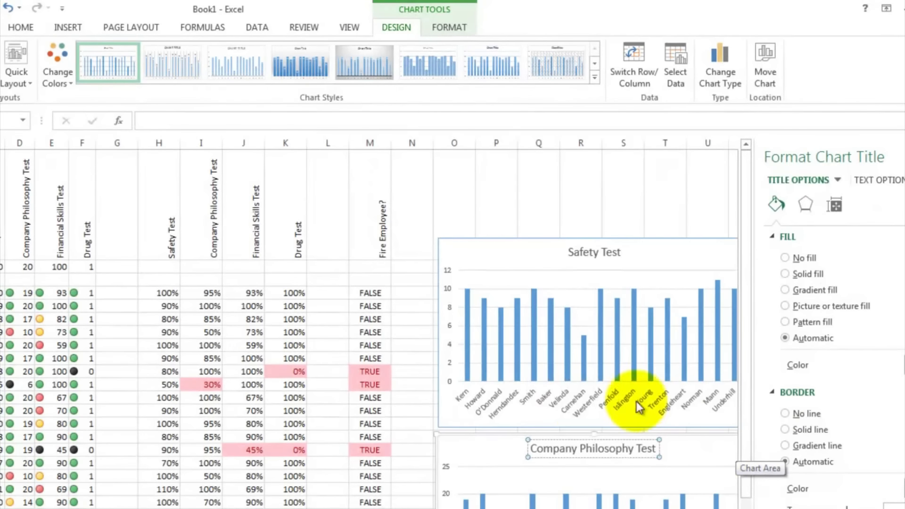
# Step: Set the Company Philosophy Test chart's horizontal axis labels to the last names in A4:A20 and close the formatting pane
pyautogui.scroll(-3, 545, 414)
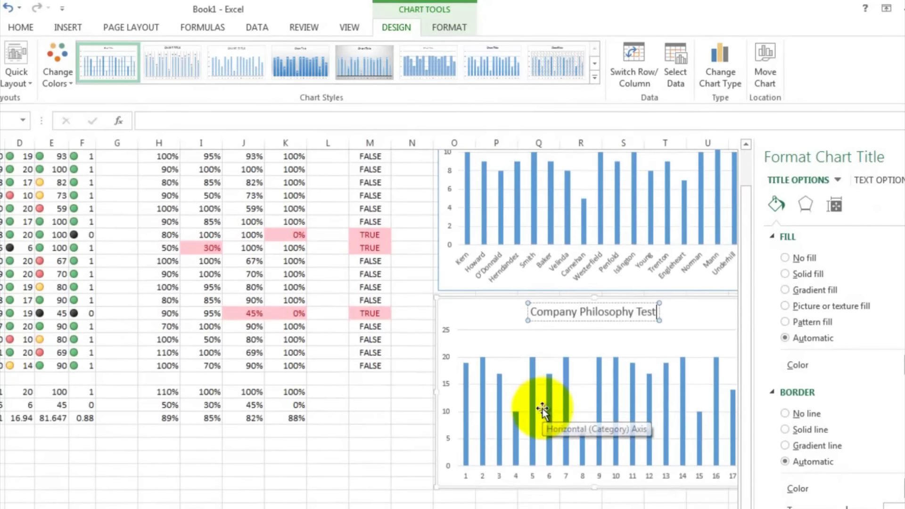
pyautogui.click(528, 476)
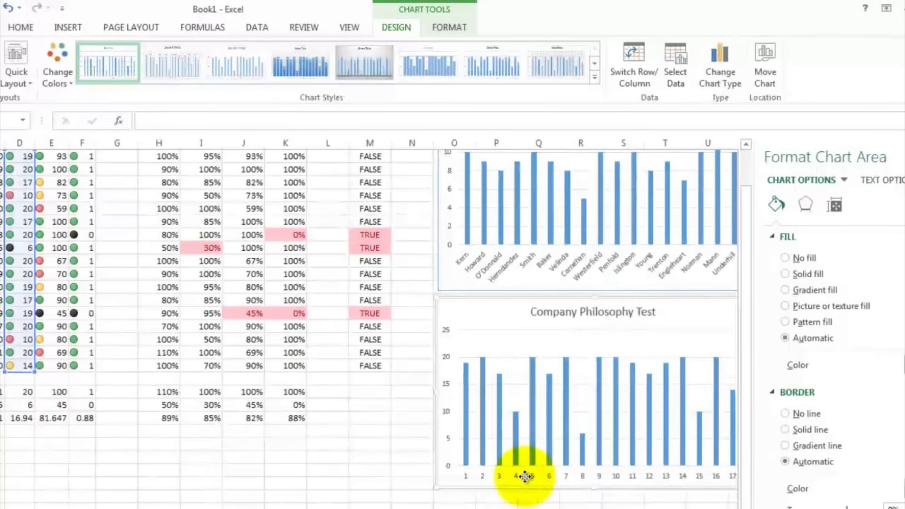
pyautogui.rightClick(525, 477)
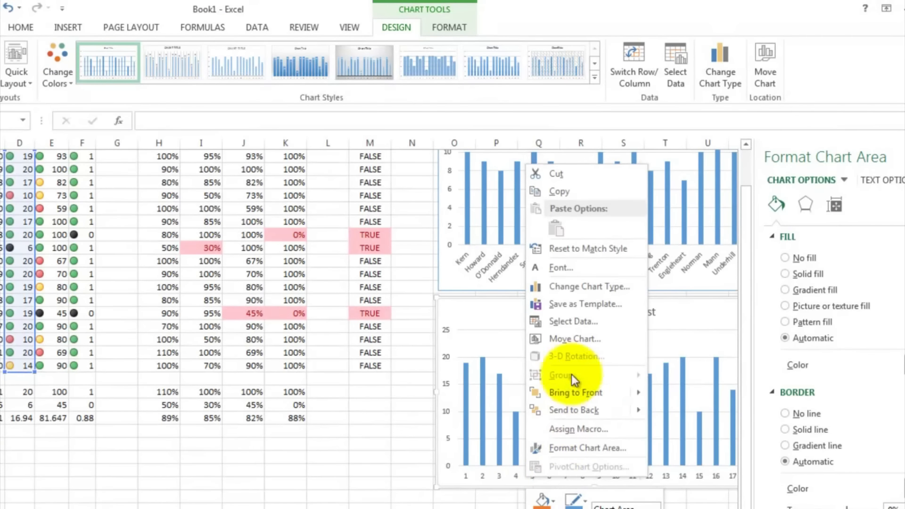
pyautogui.click(582, 322)
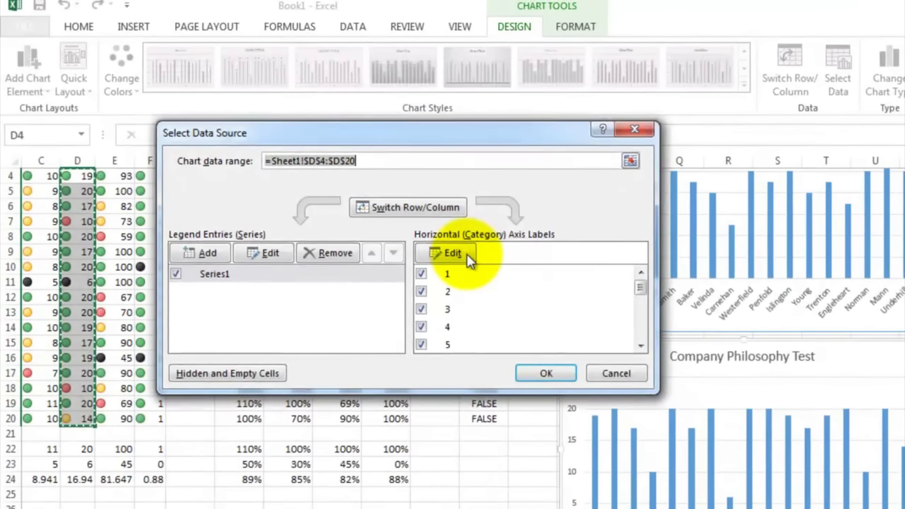
pyautogui.click(467, 253)
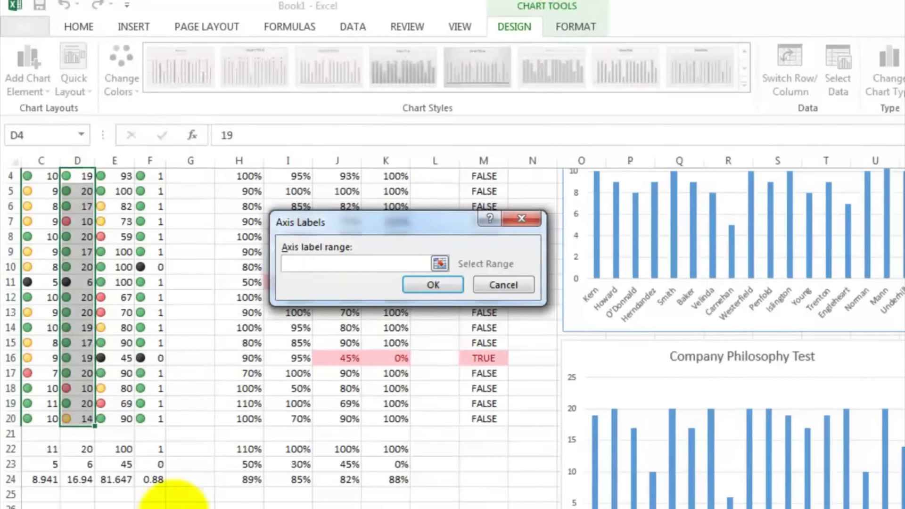
pyautogui.hscroll(-2, 453, 339)
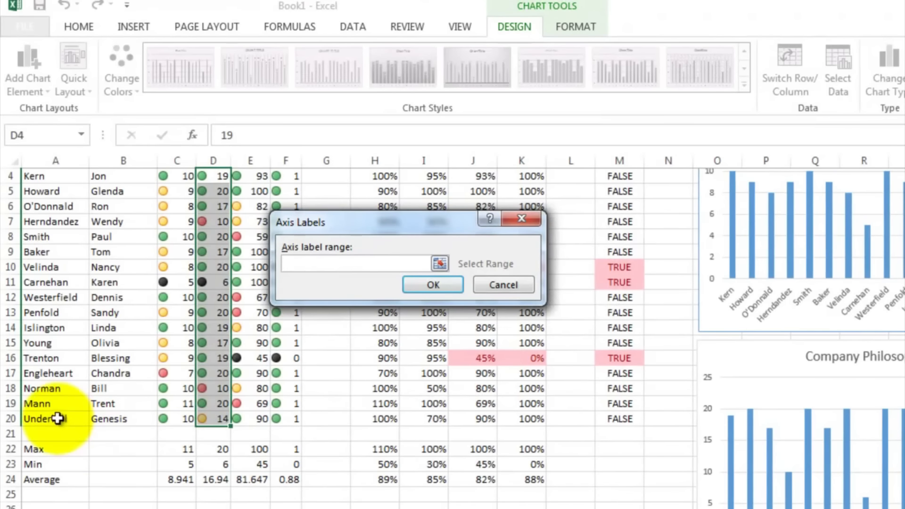
pyautogui.moveTo(56, 418); pyautogui.dragTo(53, 336)
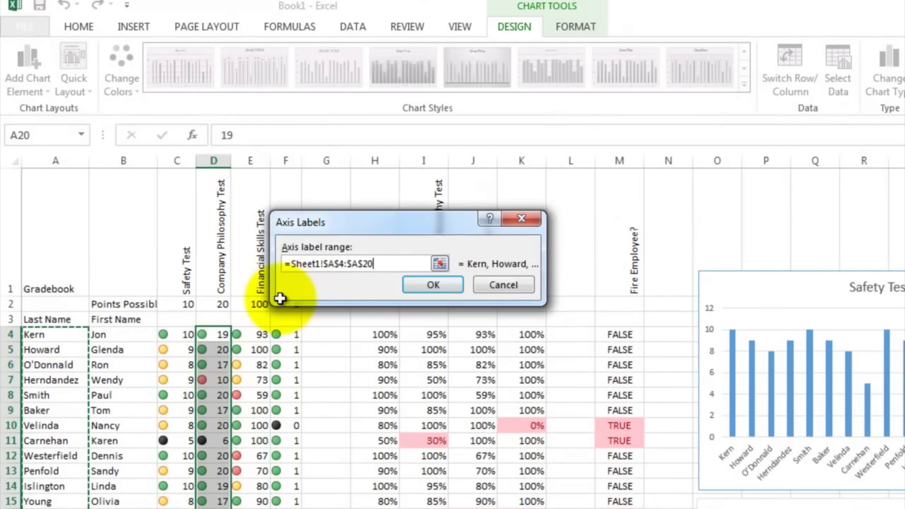
pyautogui.click(408, 285)
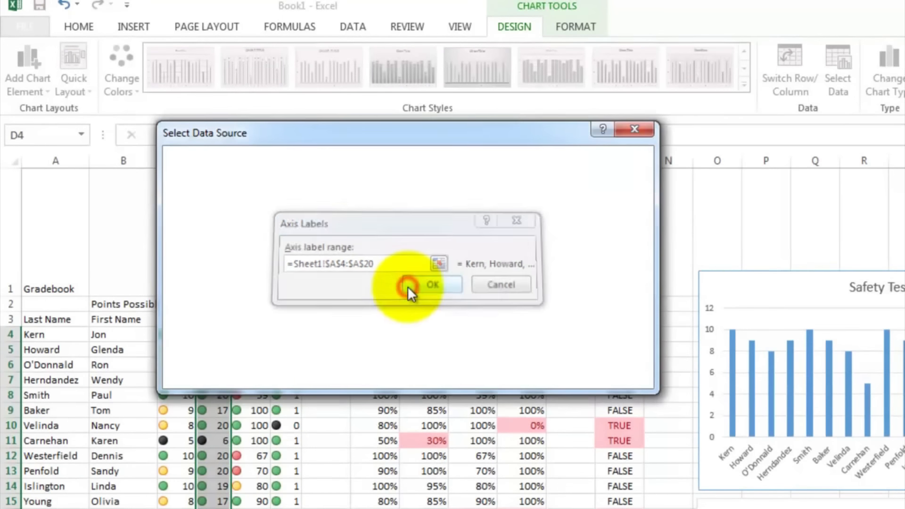
pyautogui.click(543, 373)
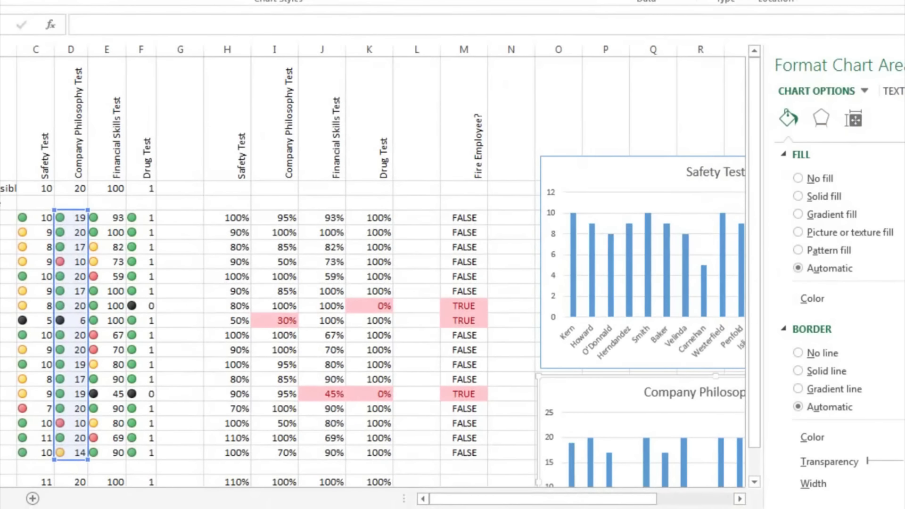
pyautogui.click(904, 65)
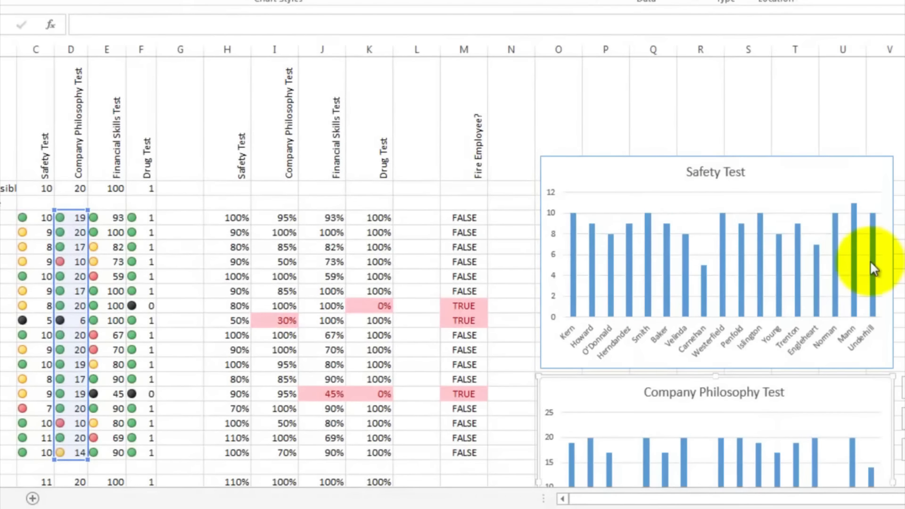
# Step: Insert a 2-D clustered column chart of the Financial Skills Test scores in E4:E20
pyautogui.scroll(-5, 873, 263)
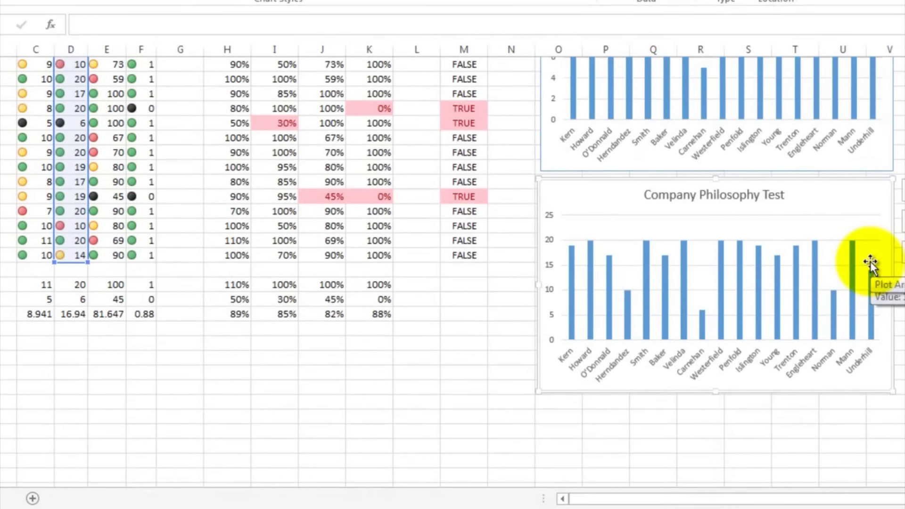
pyautogui.scroll(5, 870, 266)
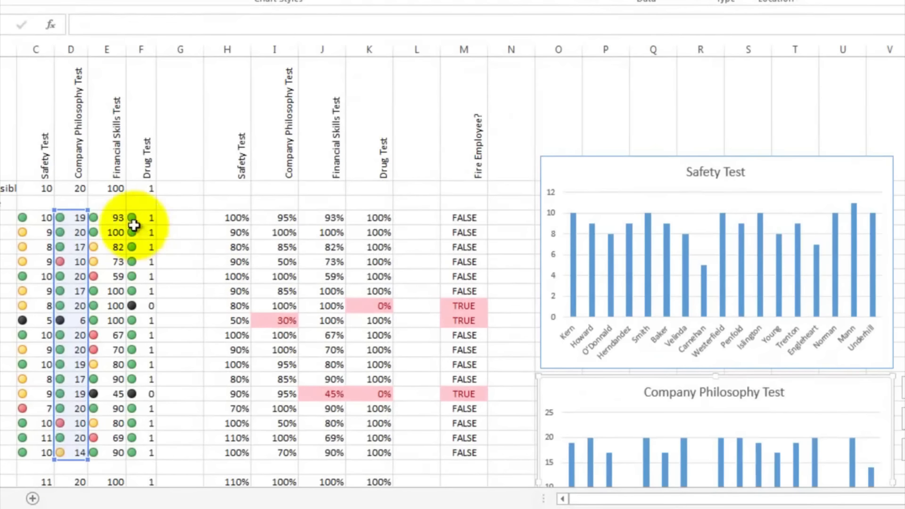
pyautogui.moveTo(117, 217); pyautogui.dragTo(115, 320)
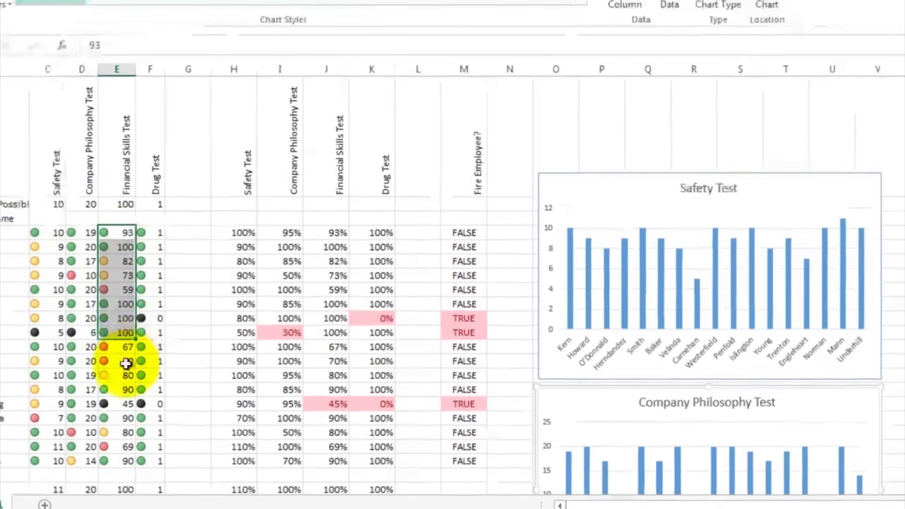
pyautogui.moveTo(125, 363); pyautogui.dragTo(121, 461)
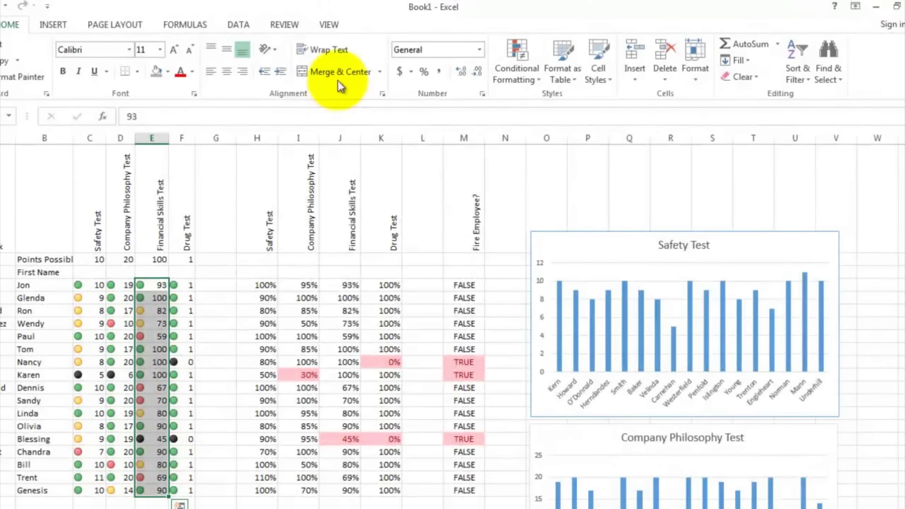
pyautogui.click(54, 25)
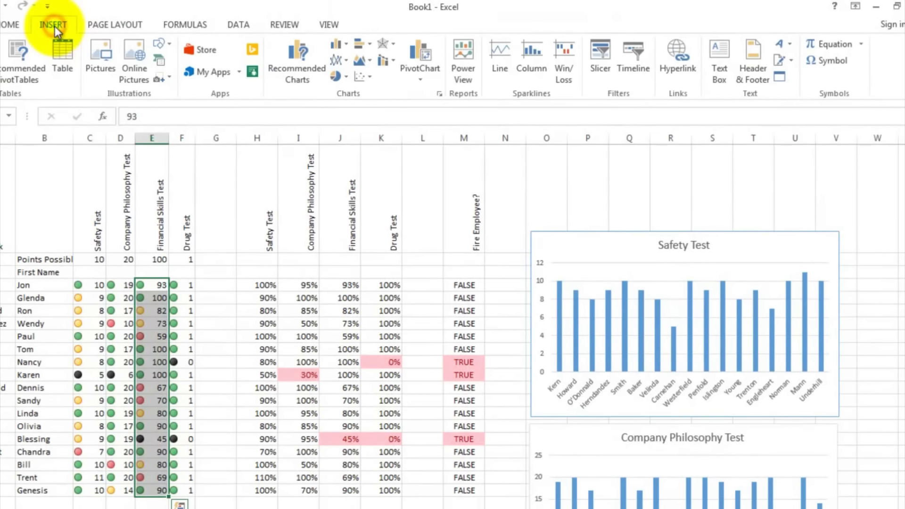
pyautogui.click(346, 44)
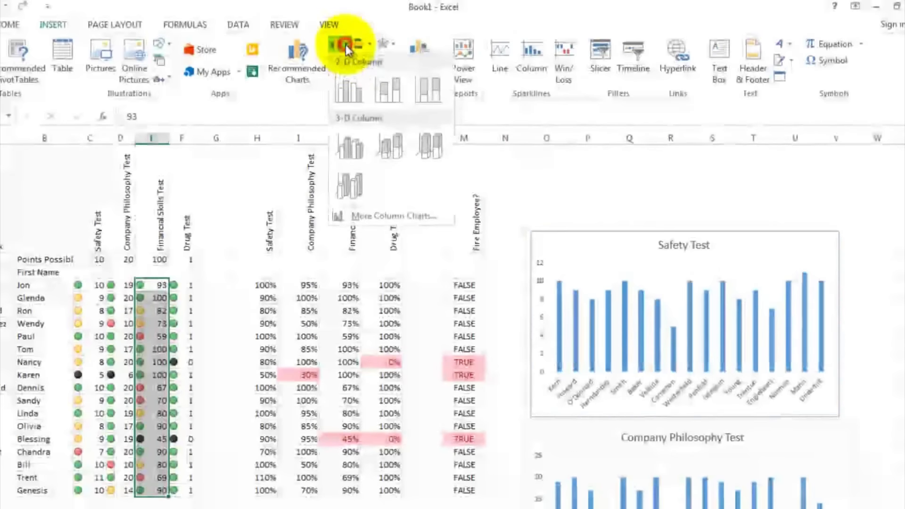
pyautogui.click(349, 88)
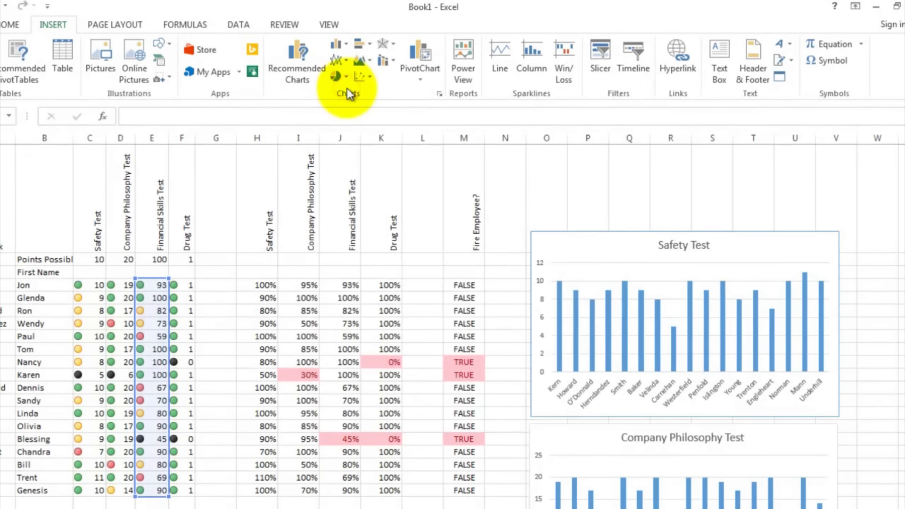
# Step: Replace the third chart's placeholder title with "Financial Skills Test"
pyautogui.click(428, 257)
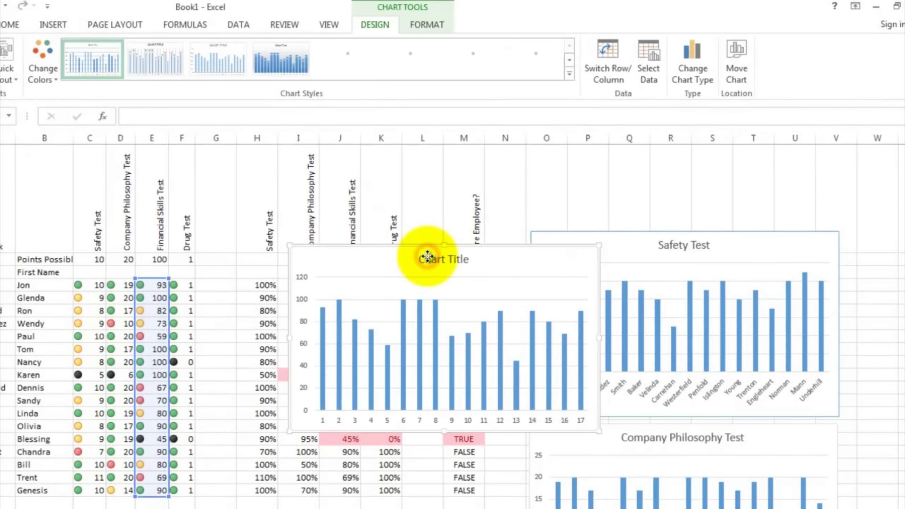
pyautogui.doubleClick(418, 260)
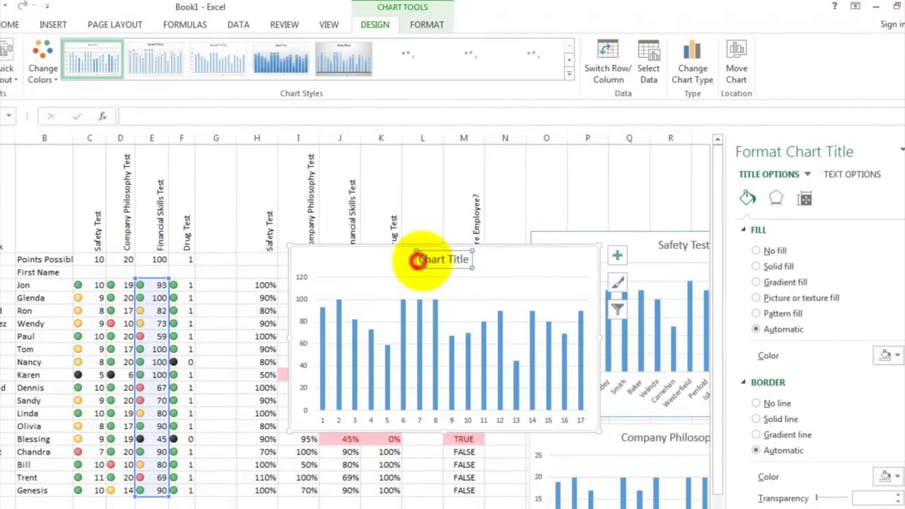
pyautogui.moveTo(422, 259); pyautogui.dragTo(467, 258)
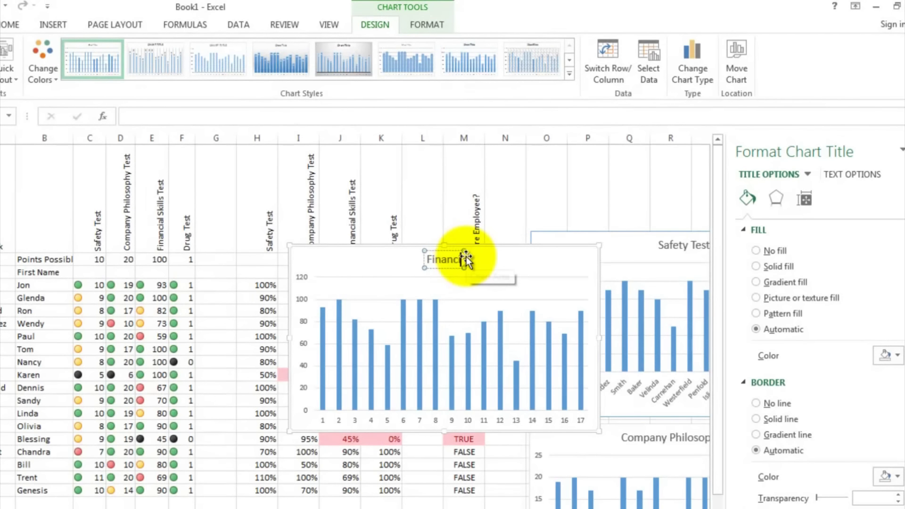
pyautogui.write('Financial Skills Test')
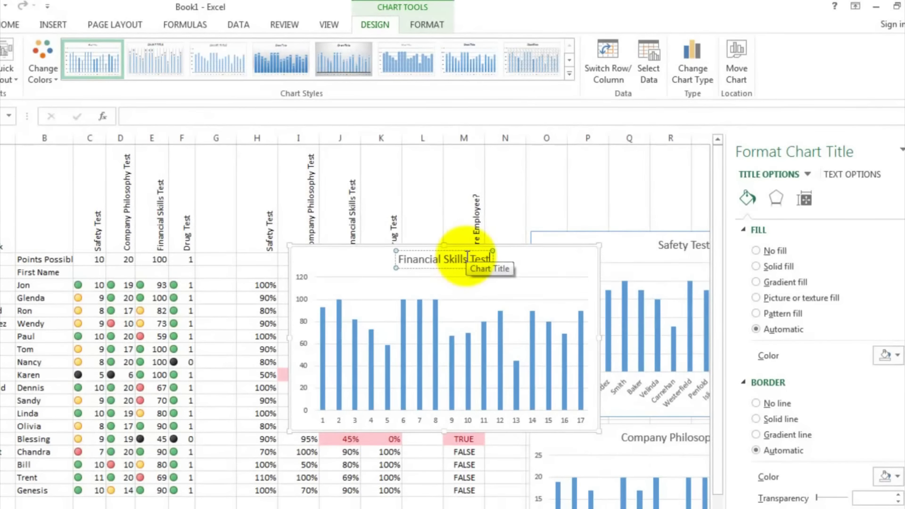
# Step: Set the Financial Skills Test chart's horizontal axis labels to the last names in A4:A20 and close the formatting pane
pyautogui.click(420, 417)
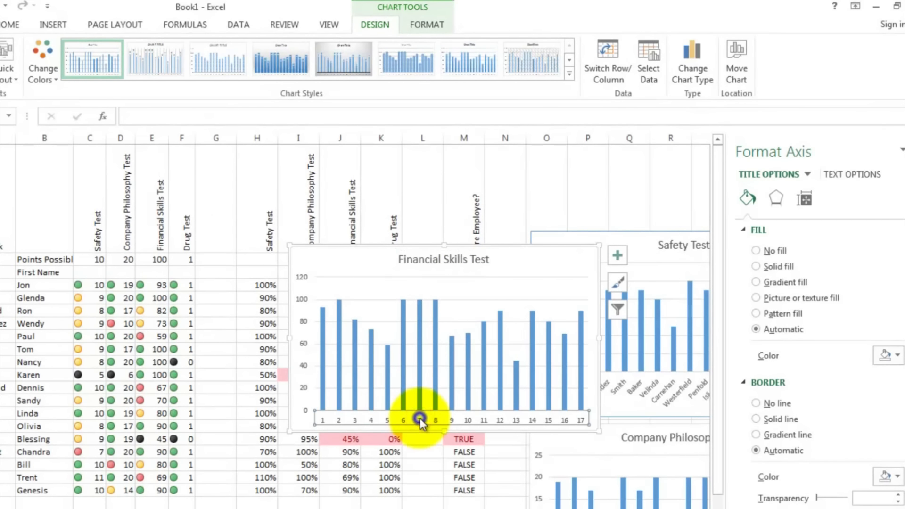
pyautogui.rightClick(420, 418)
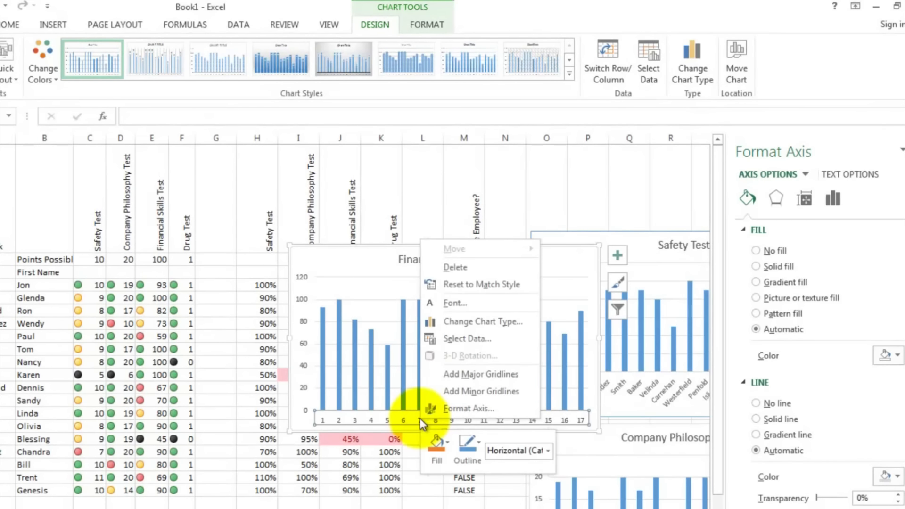
pyautogui.click(465, 339)
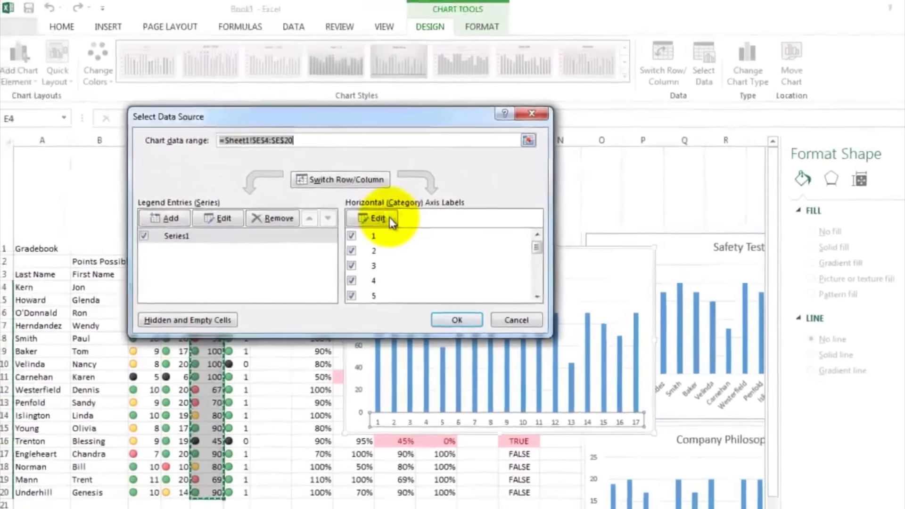
pyautogui.click(377, 218)
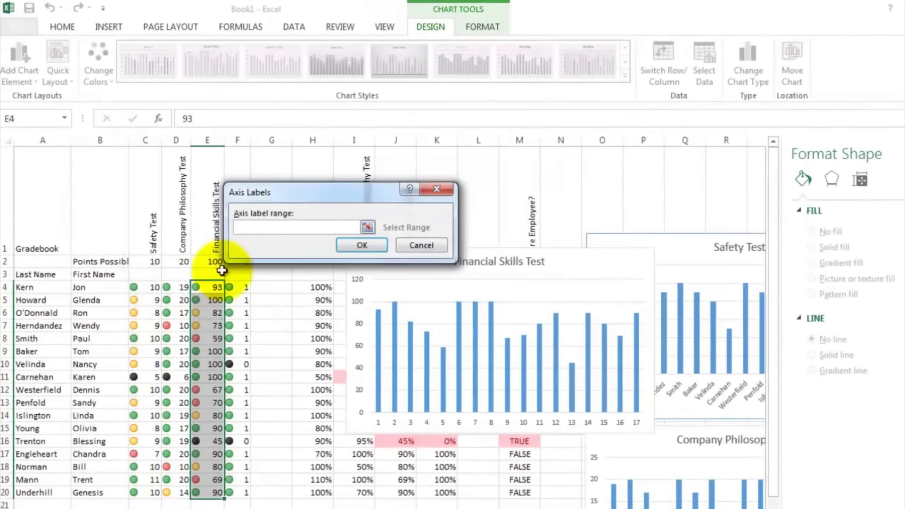
pyautogui.moveTo(44, 287); pyautogui.dragTo(33, 493)
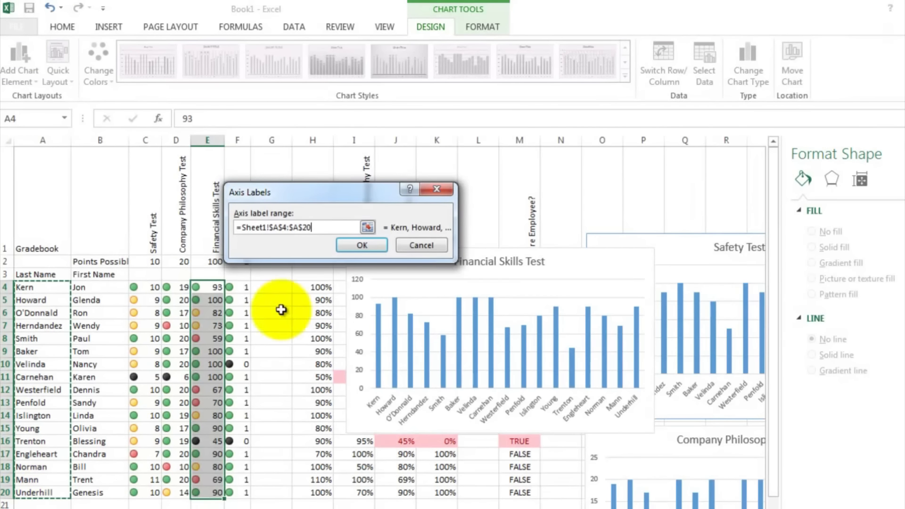
pyautogui.click(363, 245)
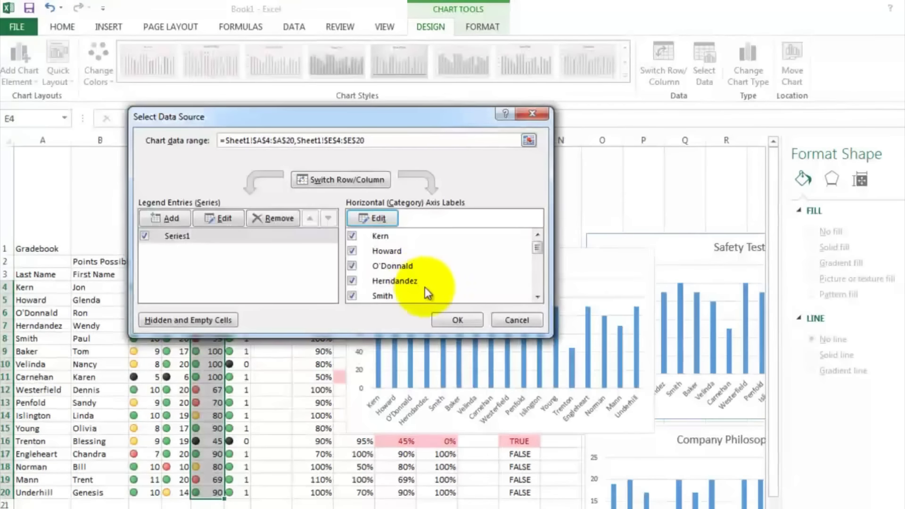
pyautogui.click(457, 320)
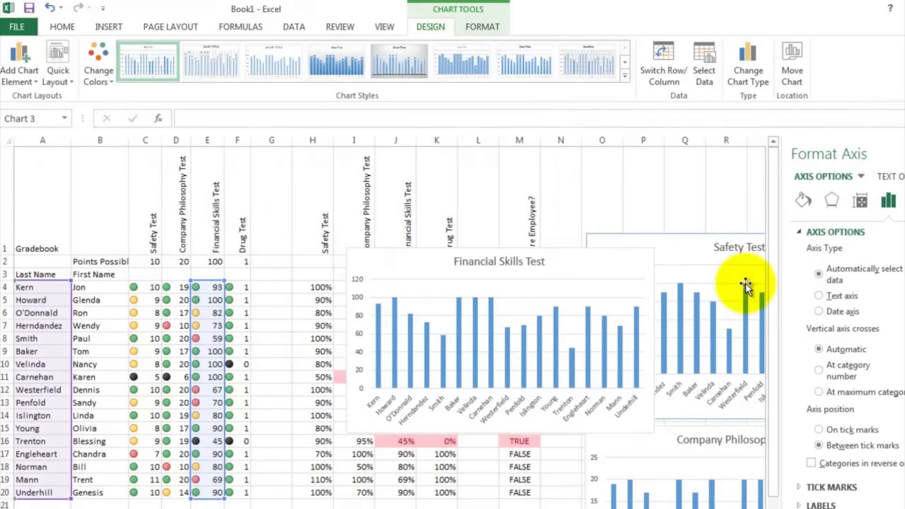
pyautogui.click(904, 154)
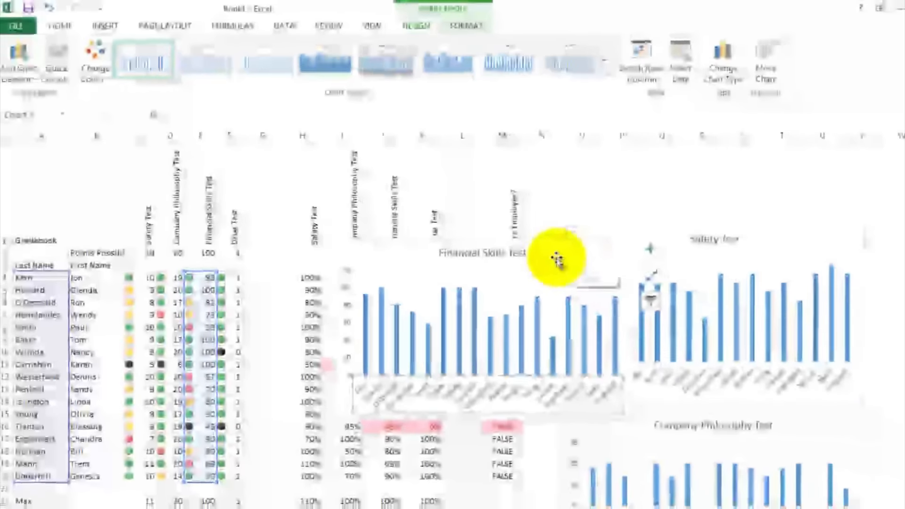
# Step: Place the Financial Skills Test chart directly below the Company Philosophy Test chart, aligned with its edges, and deselect it
pyautogui.moveTo(552, 262); pyautogui.dragTo(562, 269)
pyautogui.moveTo(520, 249); pyautogui.dragTo(723, 465)
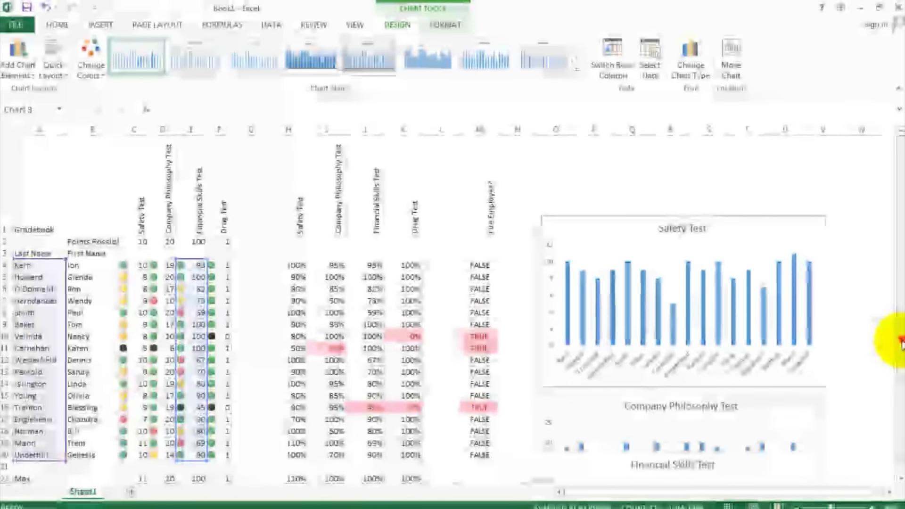
pyautogui.moveTo(900, 336); pyautogui.dragTo(902, 380)
pyautogui.moveTo(598, 365); pyautogui.dragTo(612, 409)
pyautogui.moveTo(609, 465)
pyautogui.mouseDown()
pyautogui.moveTo(606, 481)
pyautogui.moveTo(610, 451)
pyautogui.mouseUp()
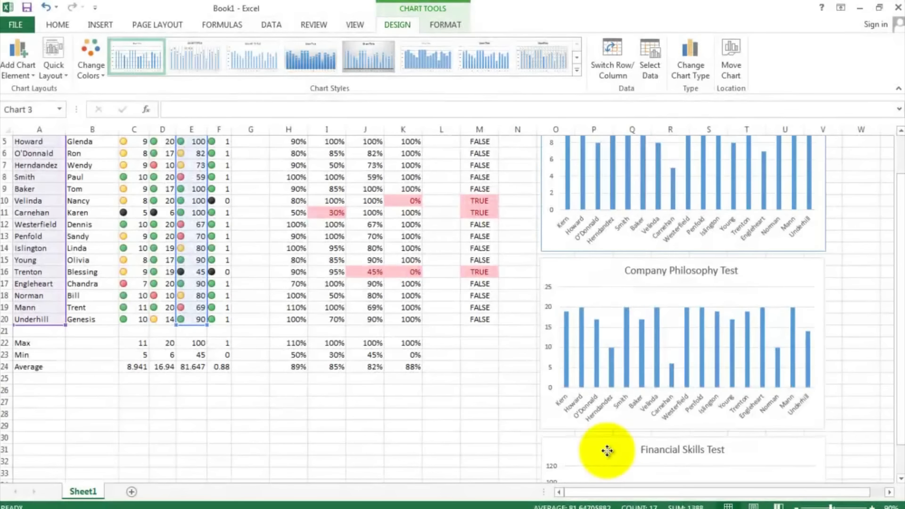
pyautogui.click(522, 397)
pyautogui.click(494, 354)
# Step: Set the gradebook printout to landscape orientation, check its first pages in the print preview, and change the print scaling setting
pyautogui.scroll(2, 494, 350)
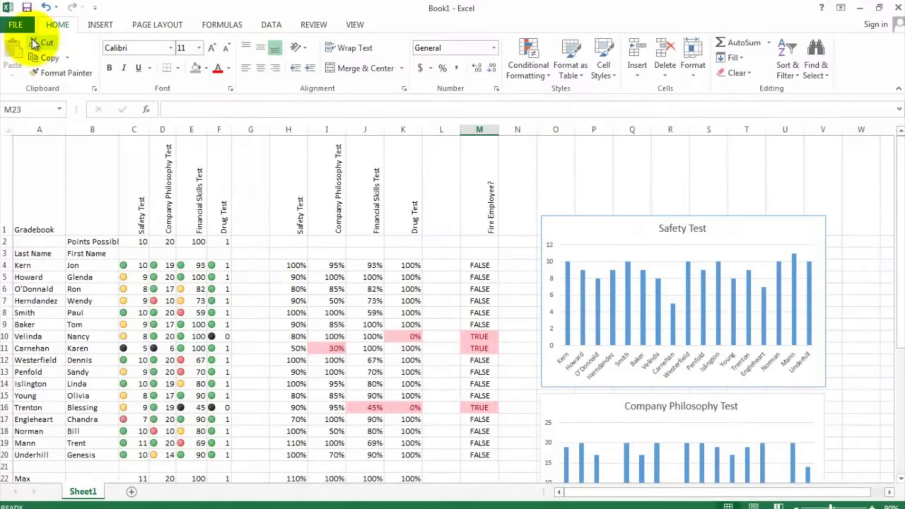
pyautogui.click(17, 26)
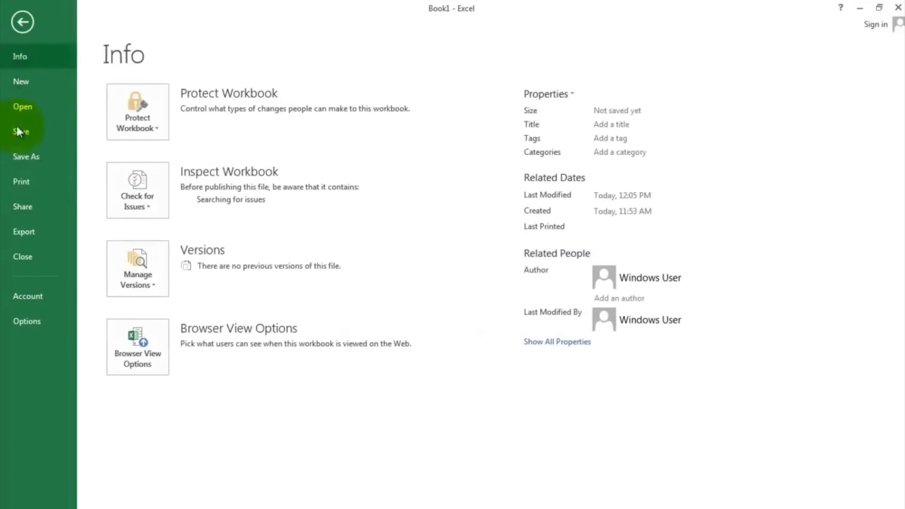
pyautogui.click(19, 182)
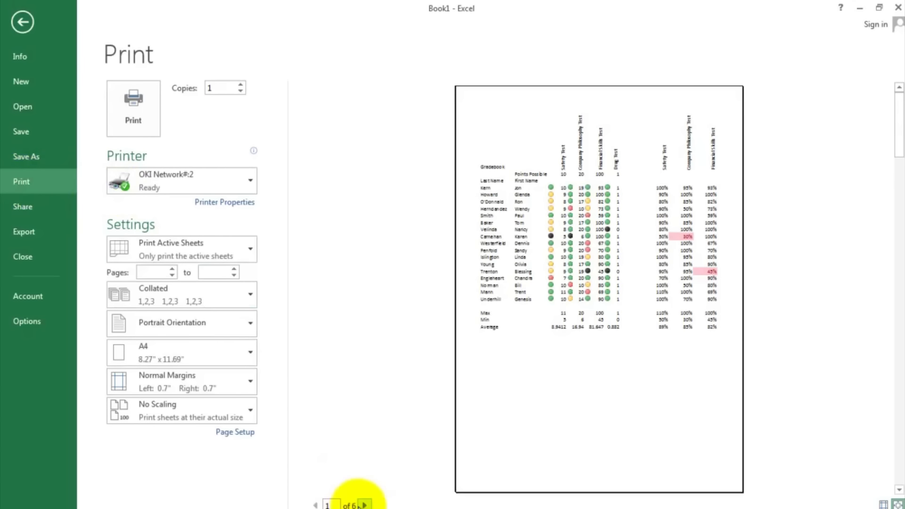
pyautogui.click(215, 326)
pyautogui.click(184, 381)
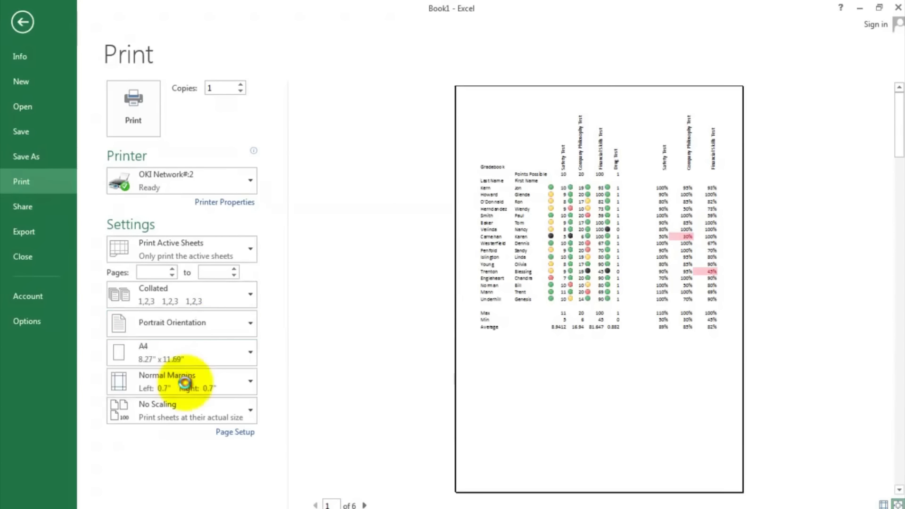
pyautogui.click(316, 505)
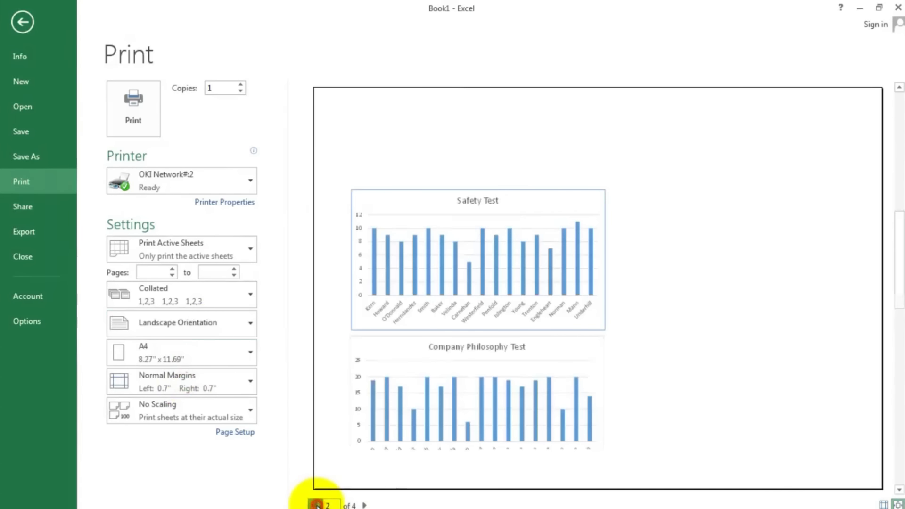
pyautogui.click(316, 505)
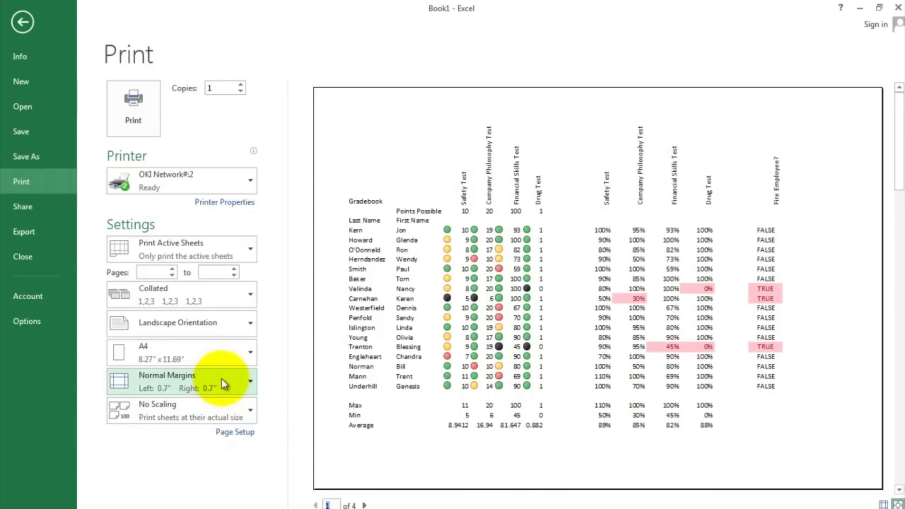
pyautogui.click(233, 416)
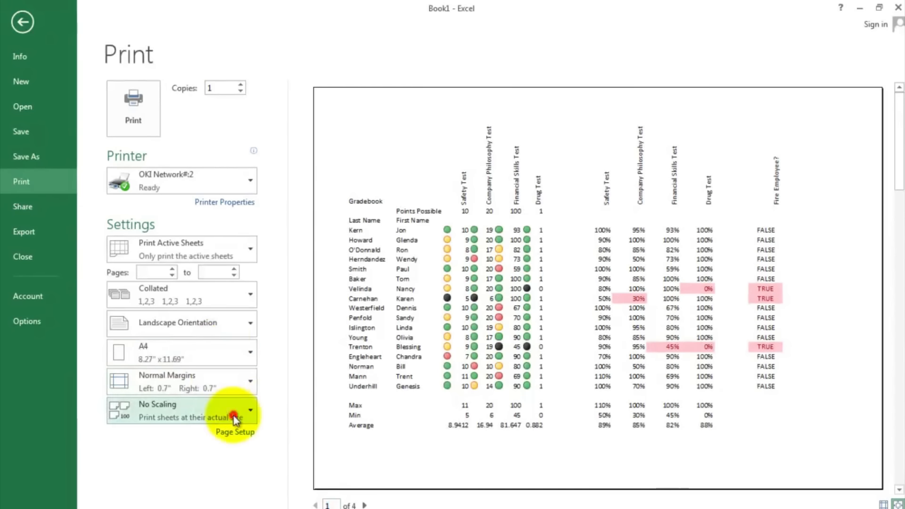
pyautogui.click(222, 294)
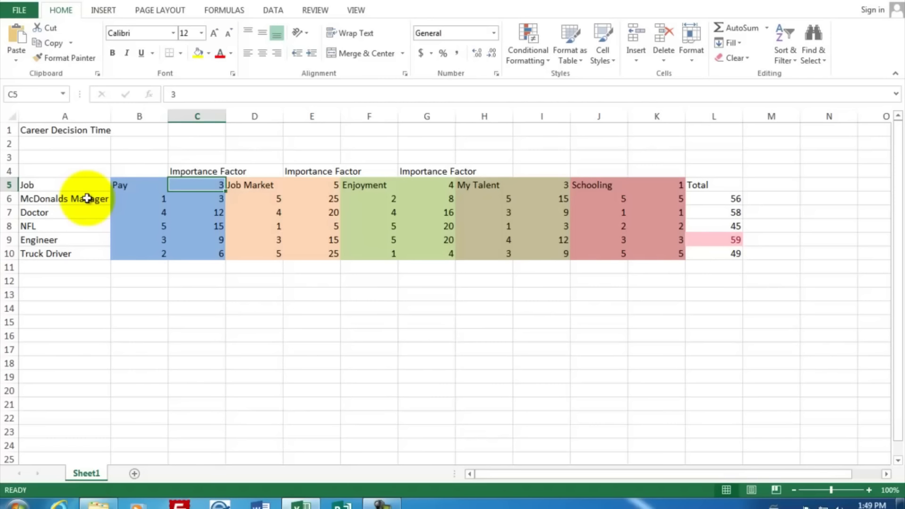
# Step: Review the Pay, Job Market, Enjoyment, My Talent and Schooling criteria in row 5 of the Career Decision Time sheet
pyautogui.click(133, 187)
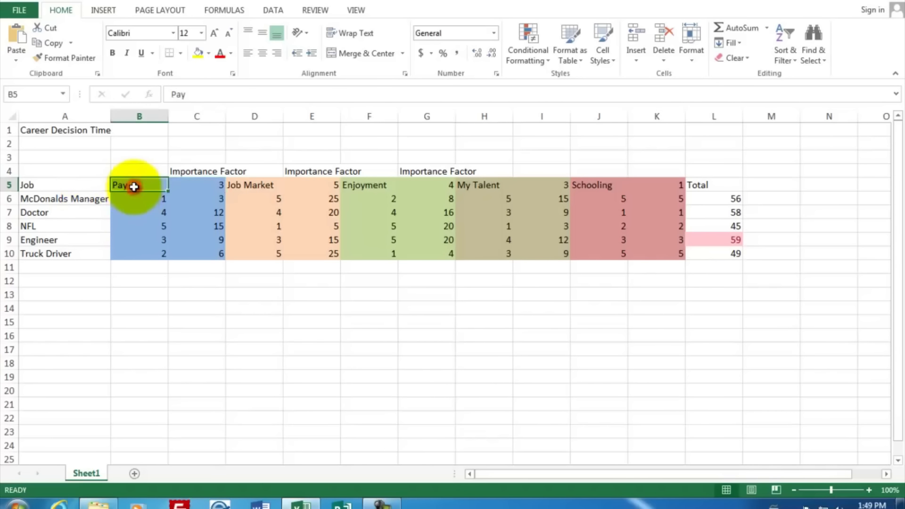
pyautogui.click(242, 189)
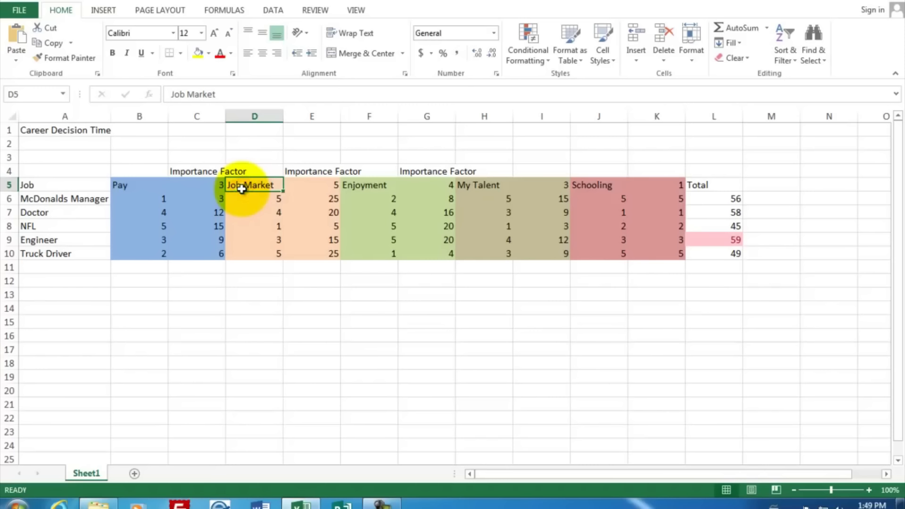
pyautogui.click(351, 186)
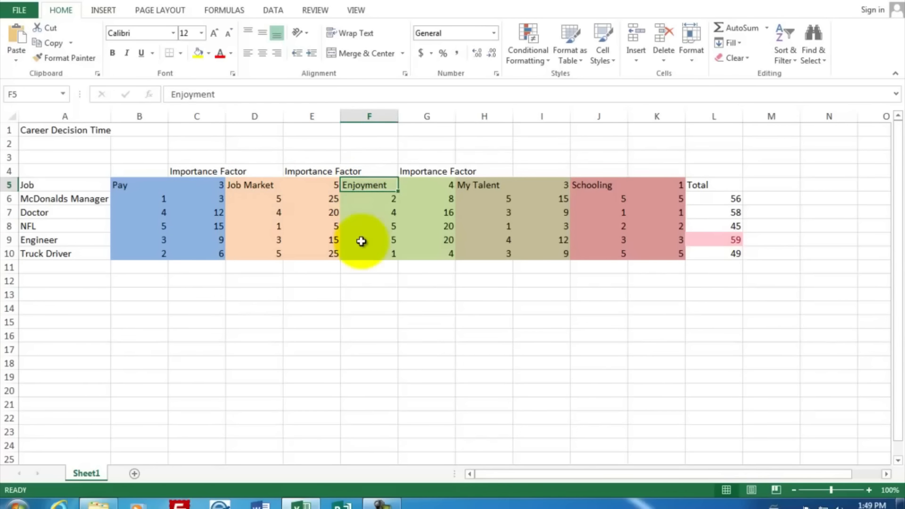
pyautogui.click(482, 186)
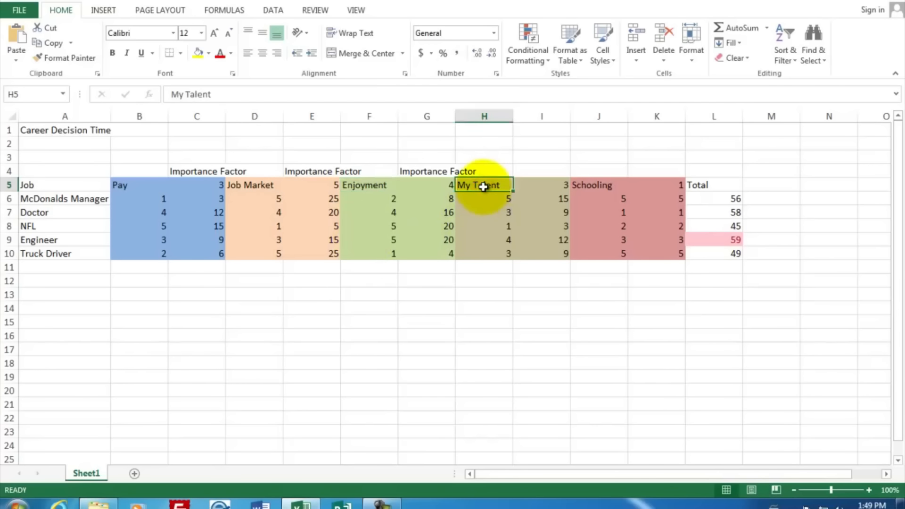
pyautogui.click(585, 184)
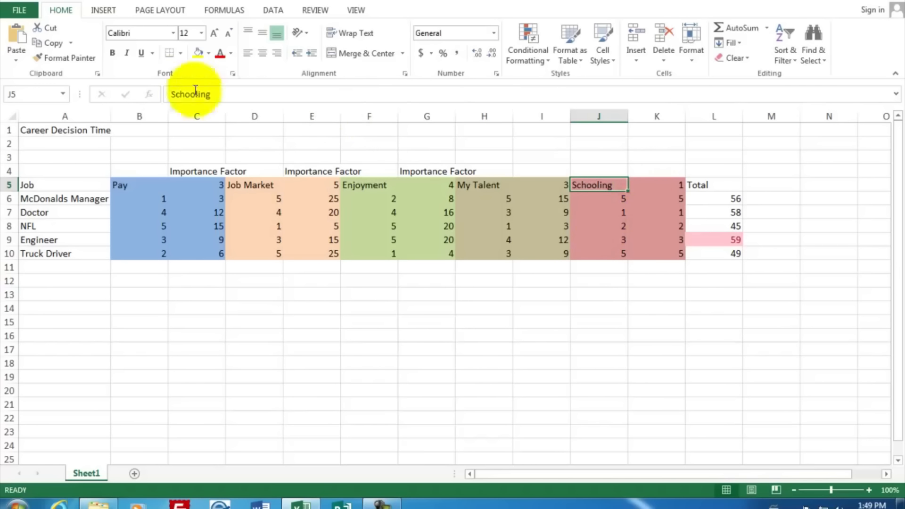
# Step: Create a new blank workbook
pyautogui.click(19, 10)
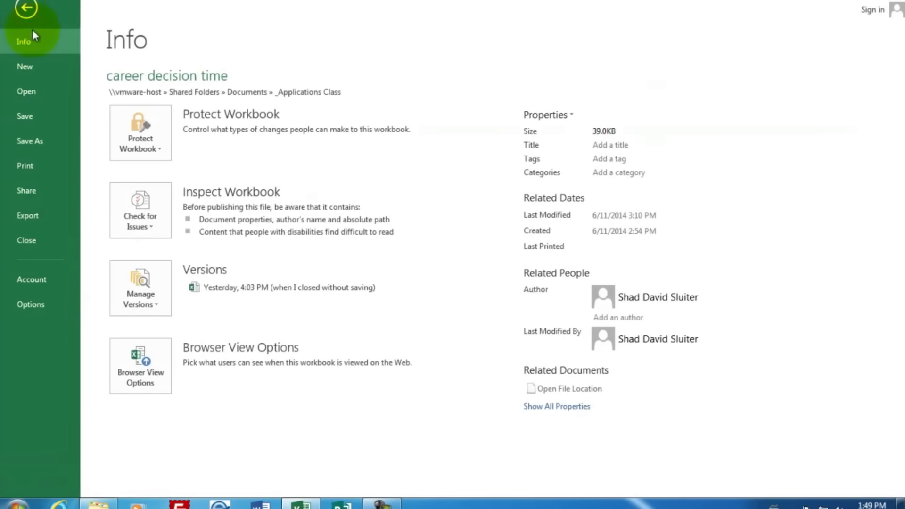
pyautogui.click(34, 66)
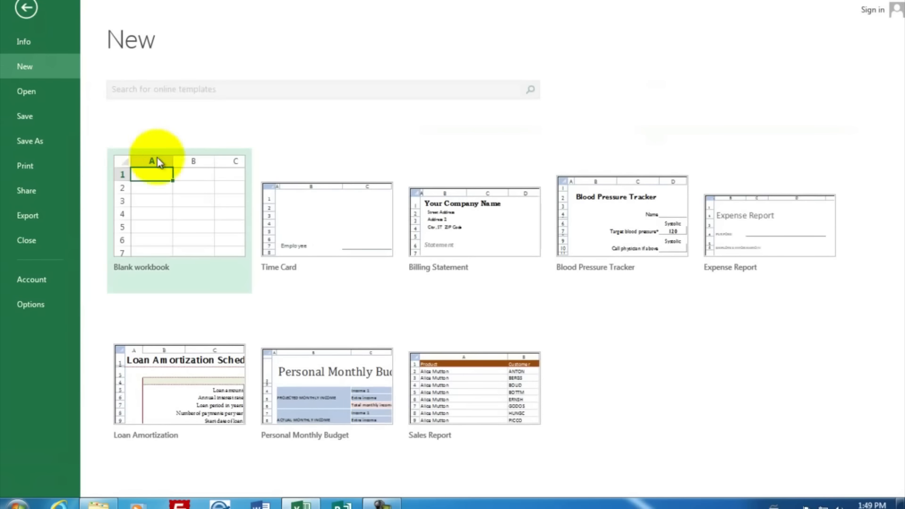
pyautogui.click(196, 222)
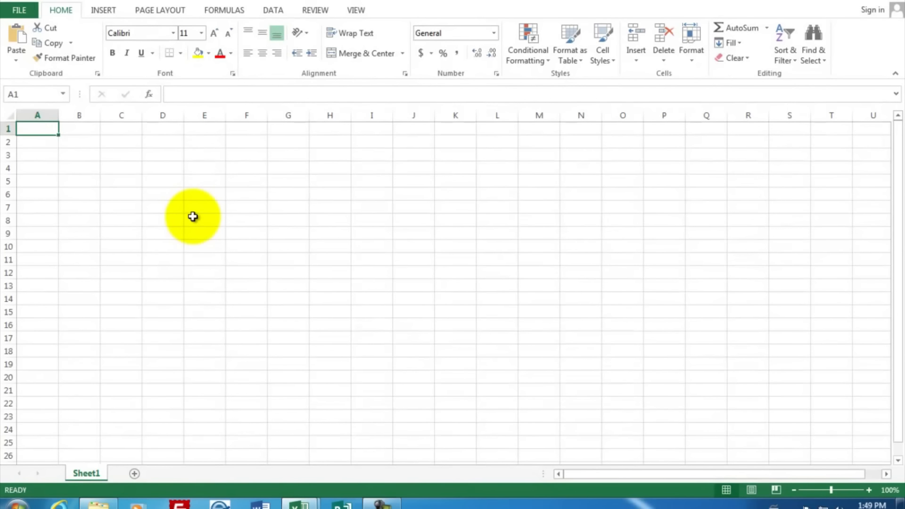
# Step: Enter the title "Career Decisions" in A1 and the column heading "Job" in A4
pyautogui.write('Care')
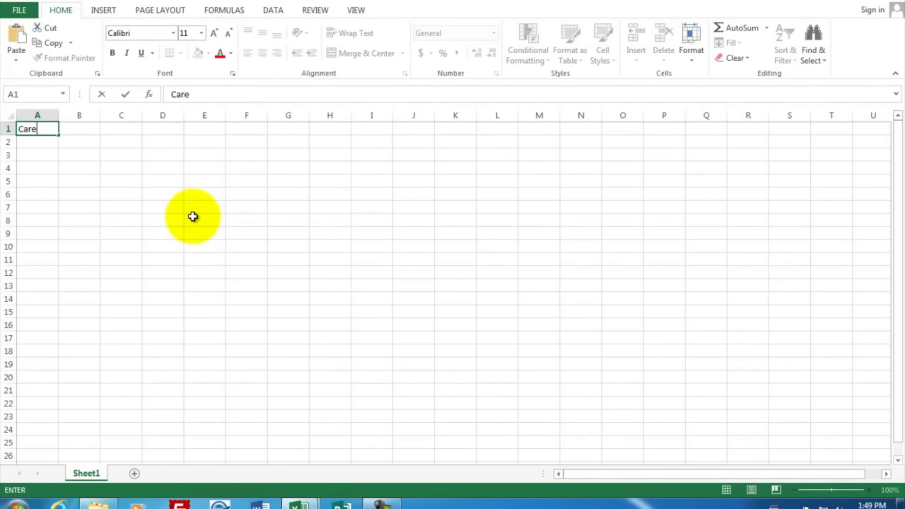
pyautogui.press('BackSpace')
pyautogui.write('eer Dec')
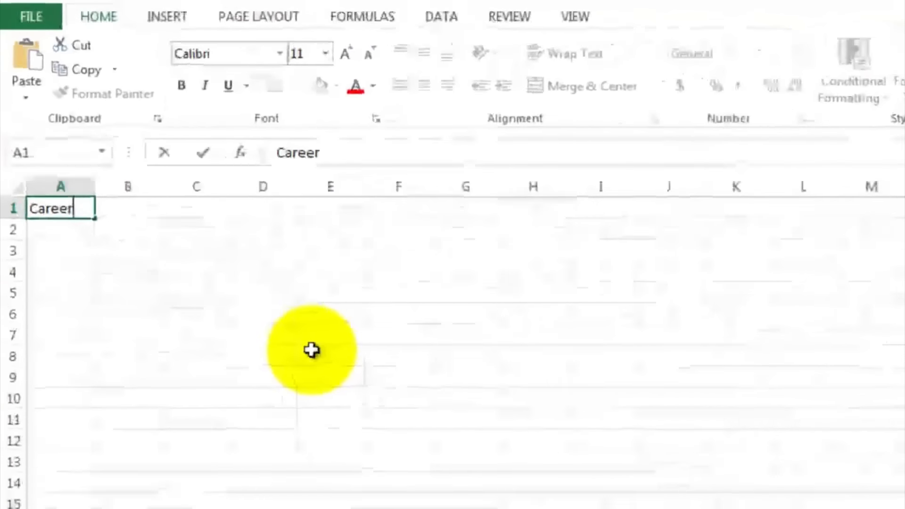
pyautogui.write('isions')
pyautogui.press('Return')
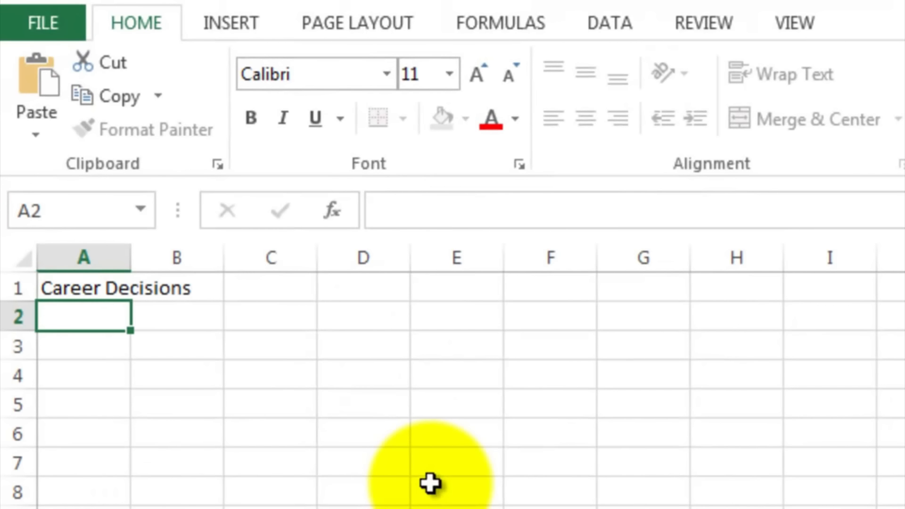
pyautogui.press('Return')
pyautogui.press('Return')
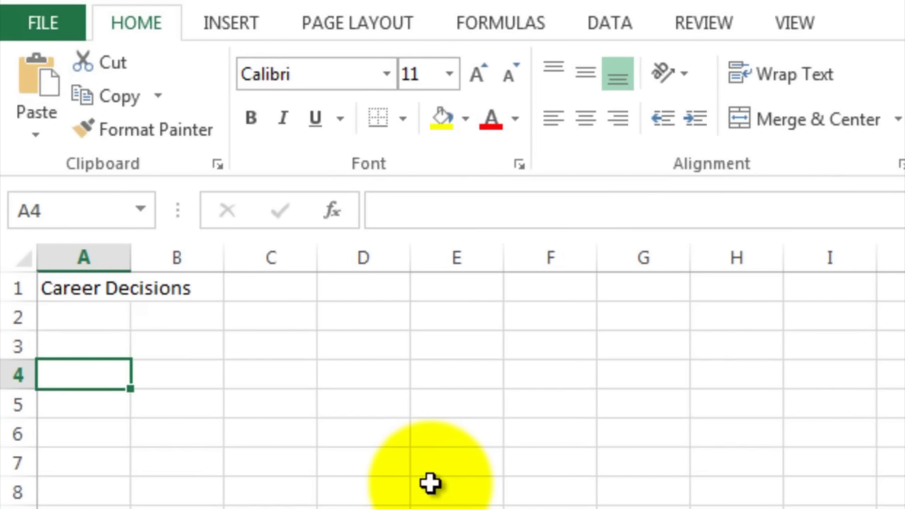
pyautogui.write('Job')
pyautogui.press('Return')
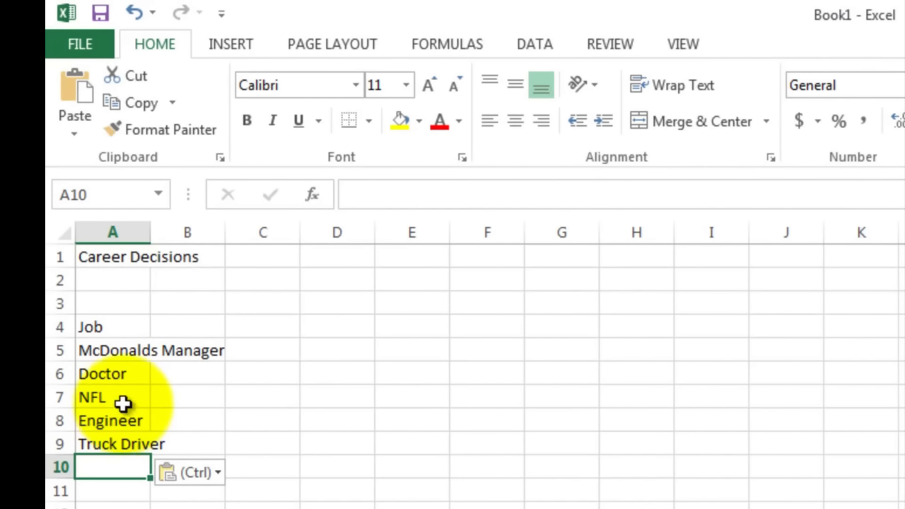
# Step: Enter the first criterion heading, "Pay", in B4 beside the Job heading
pyautogui.click(193, 326)
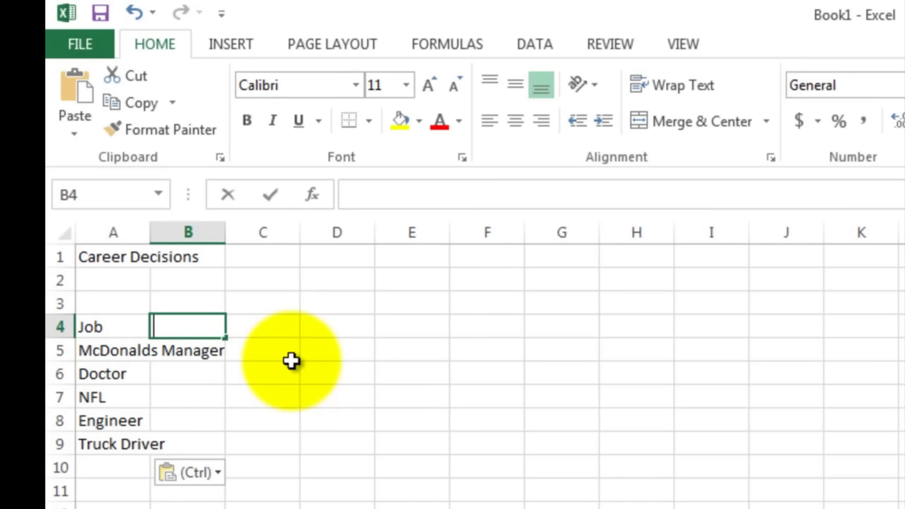
pyautogui.write('Pay')
pyautogui.press('Tab')
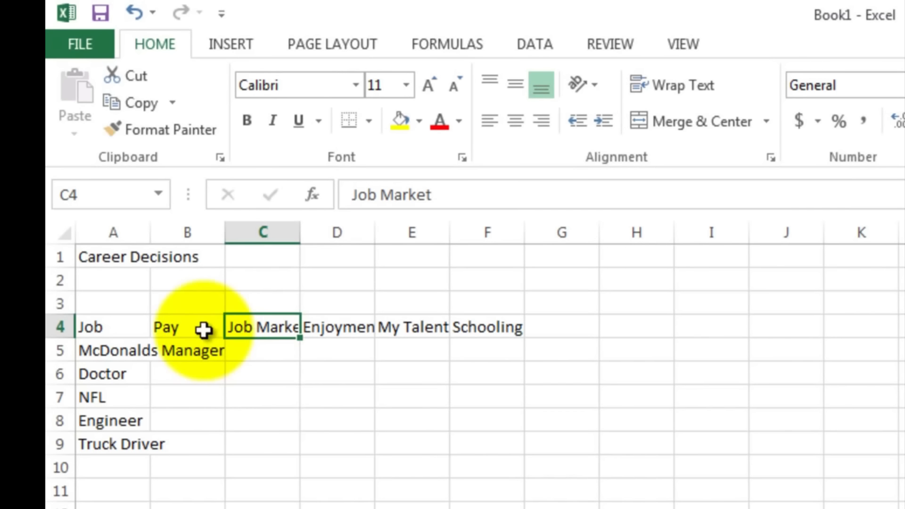
pyautogui.click(334, 322)
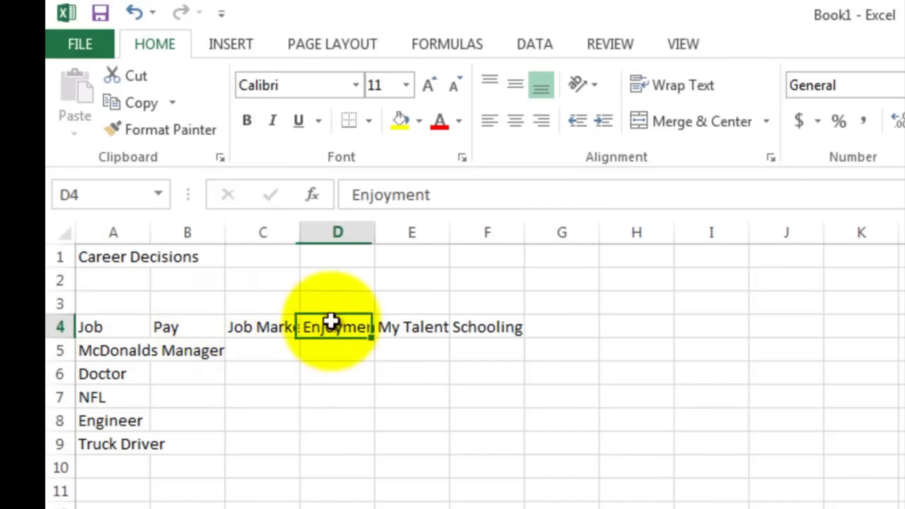
pyautogui.click(403, 323)
pyautogui.click(482, 324)
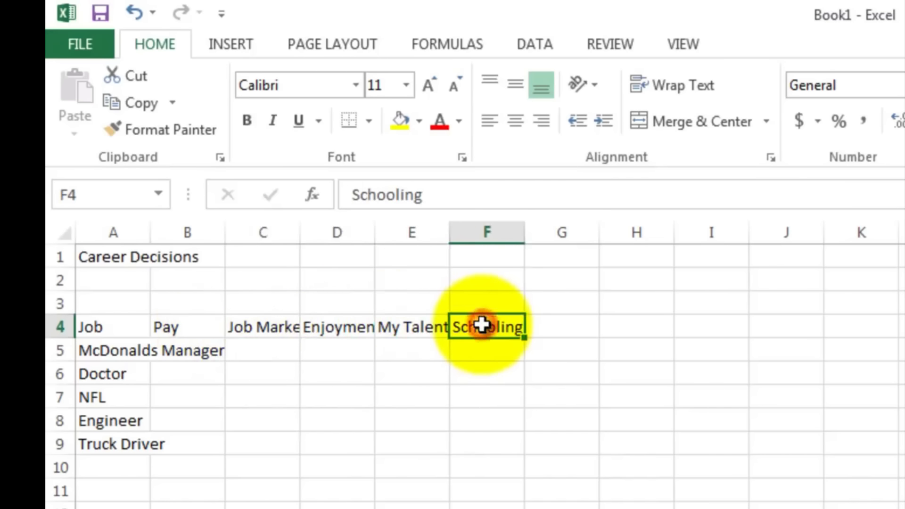
pyautogui.click(184, 353)
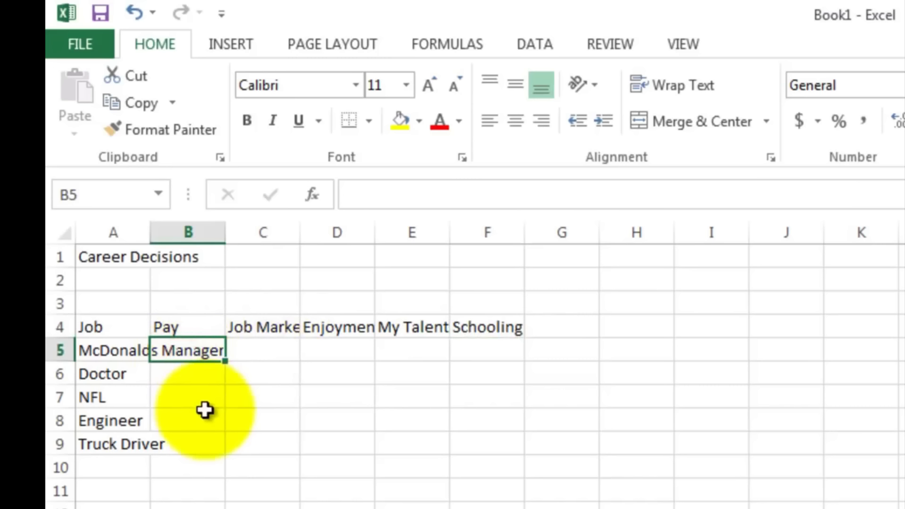
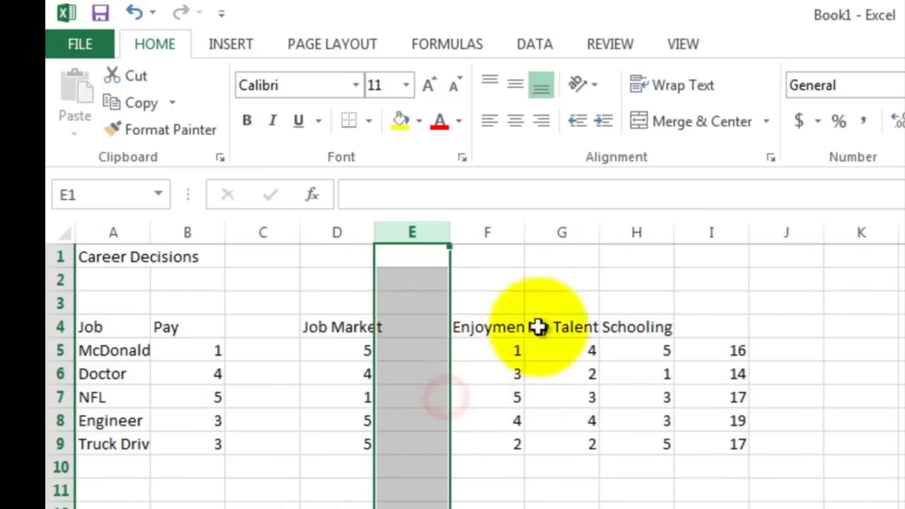
# Step: Insert a blank column directly after each of the Enjoyment, My Talent and Schooling columns
pyautogui.click(557, 232)
pyautogui.rightClick(559, 235)
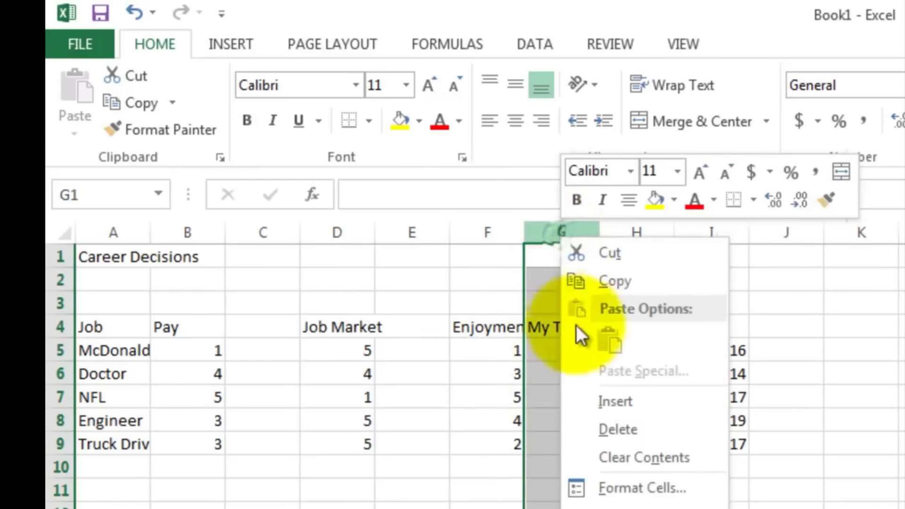
pyautogui.click(605, 400)
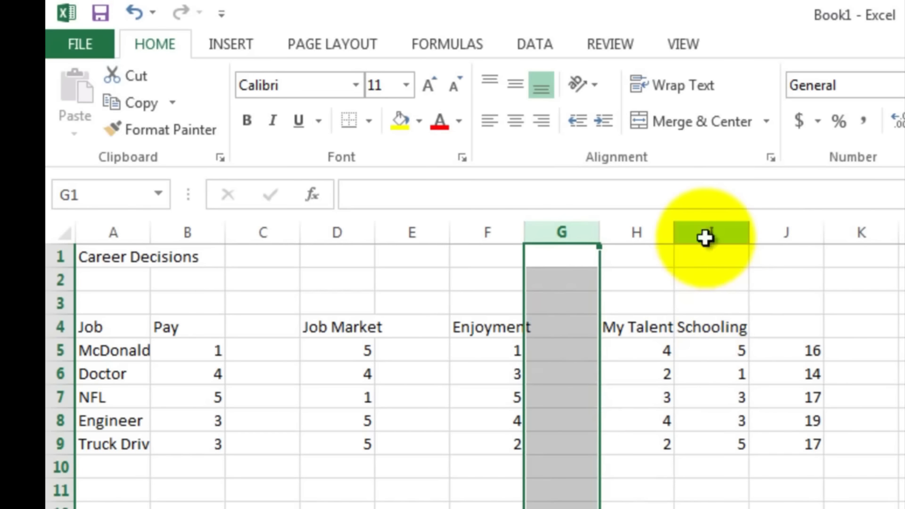
pyautogui.click(706, 238)
pyautogui.rightClick(705, 239)
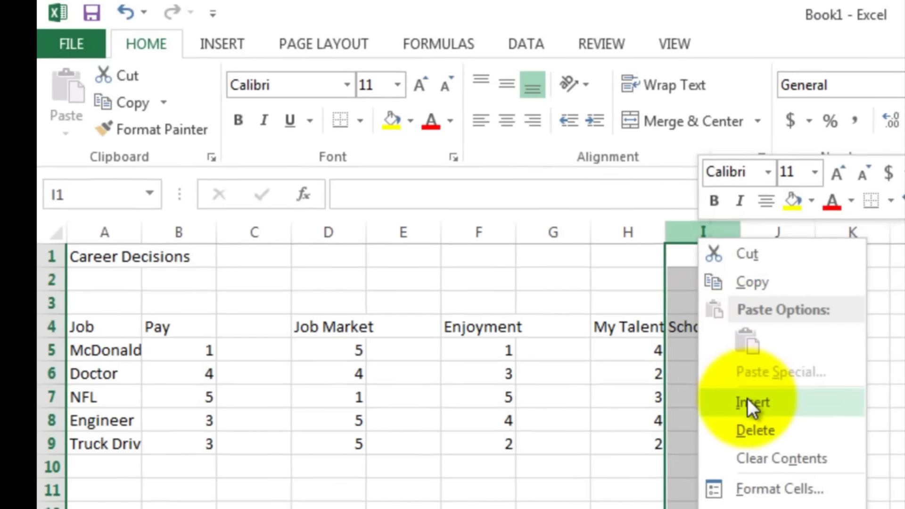
pyautogui.click(750, 401)
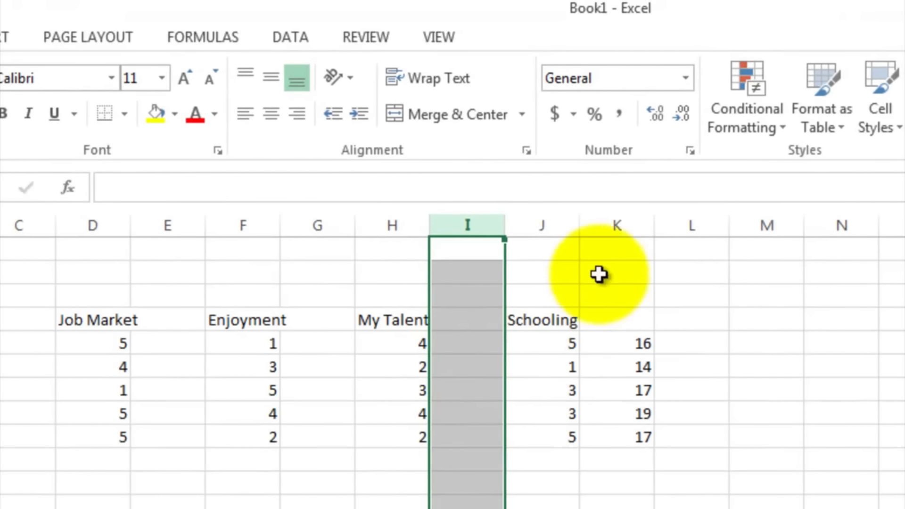
pyautogui.click(600, 226)
pyautogui.rightClick(600, 226)
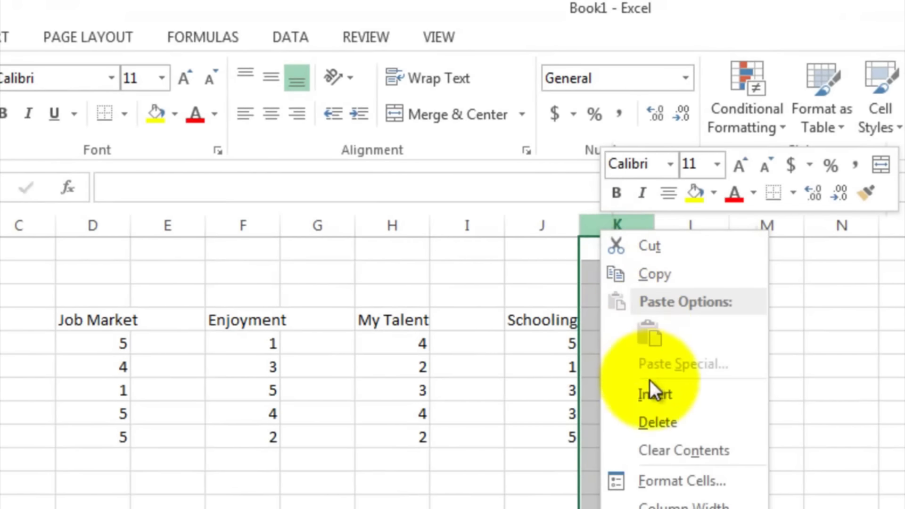
pyautogui.click(653, 394)
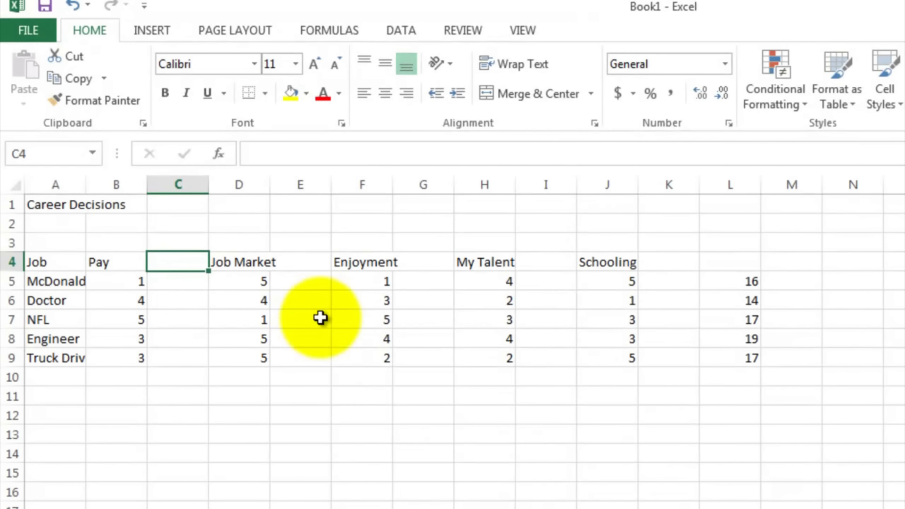
# Step: Enter the importance weights 5 for Job Market in E4 and 4 for Enjoyment in G4
pyautogui.press('Right')
pyautogui.press('Right')
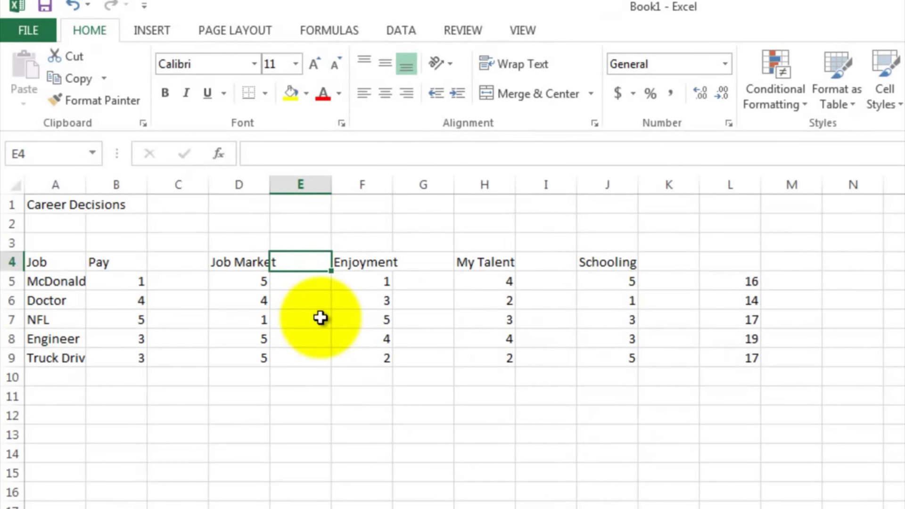
pyautogui.write('5')
pyautogui.press('Return')
pyautogui.press('Up')
pyautogui.press('Right')
pyautogui.press('Right')
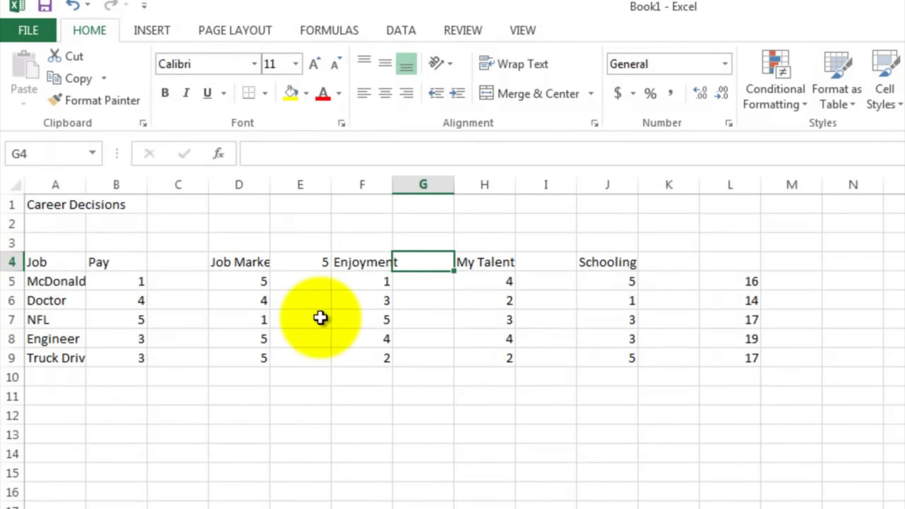
pyautogui.write('4')
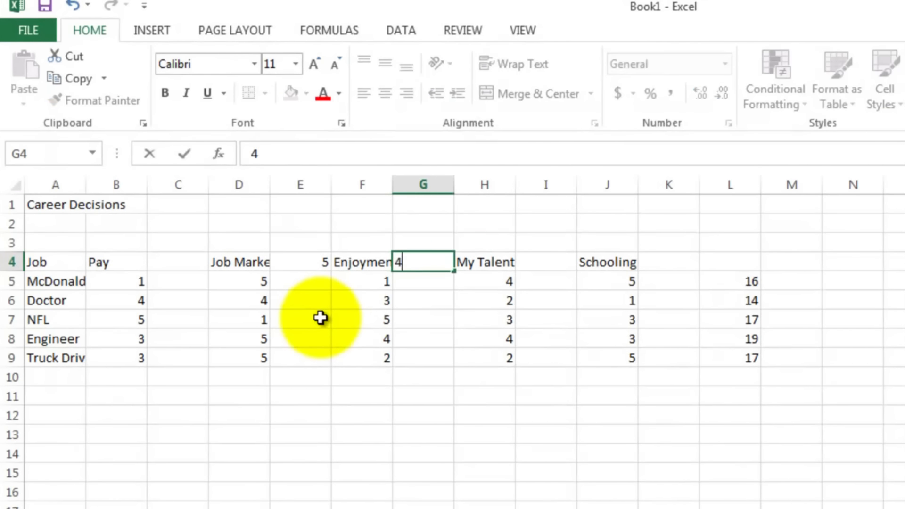
# Step: Enter the importance weights 3 for My Talent in I4 and 1 for Schooling in K4
pyautogui.press('Right')
pyautogui.press('Right')
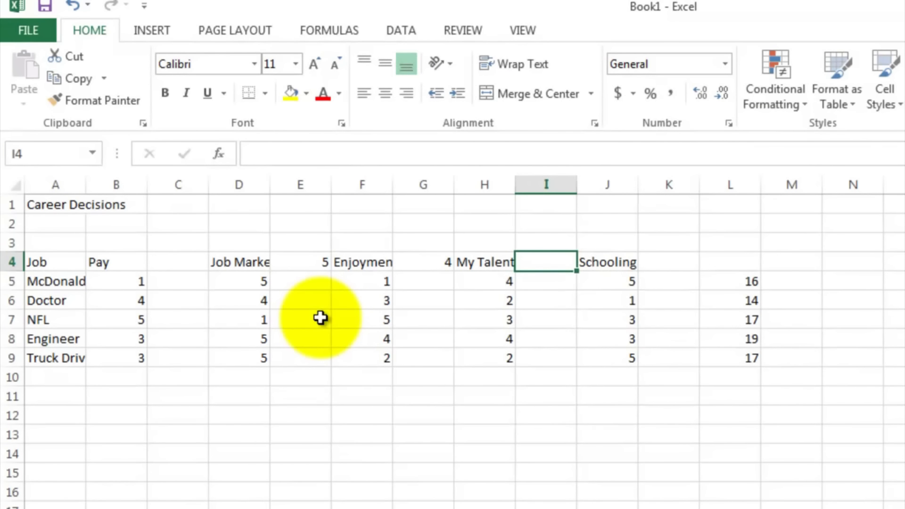
pyautogui.write('3')
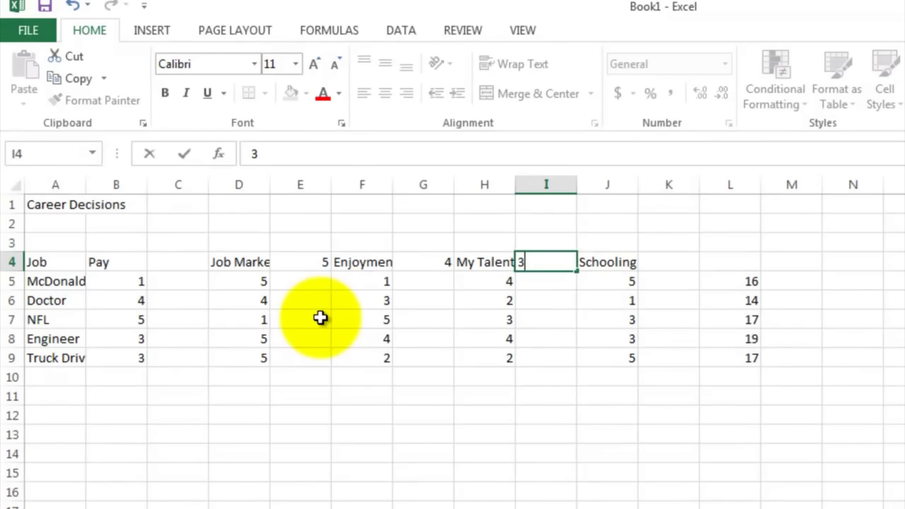
pyautogui.press('Right')
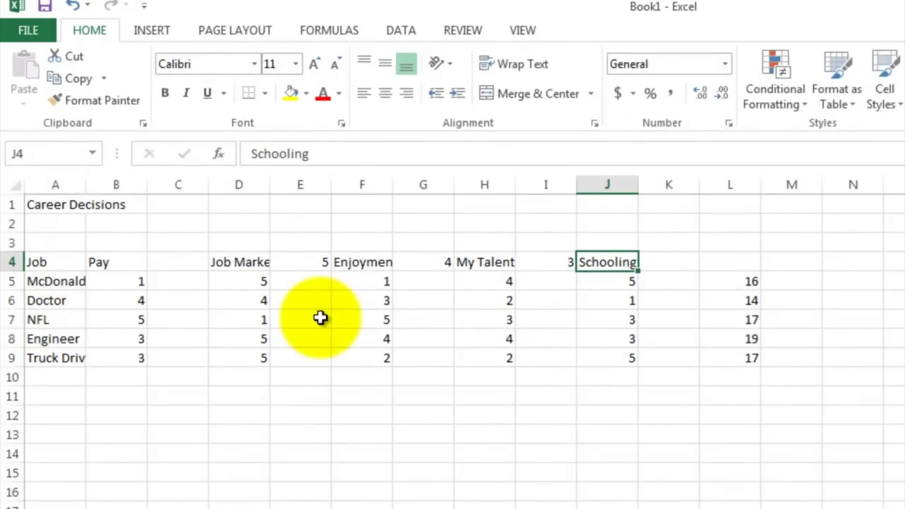
pyautogui.press('Right')
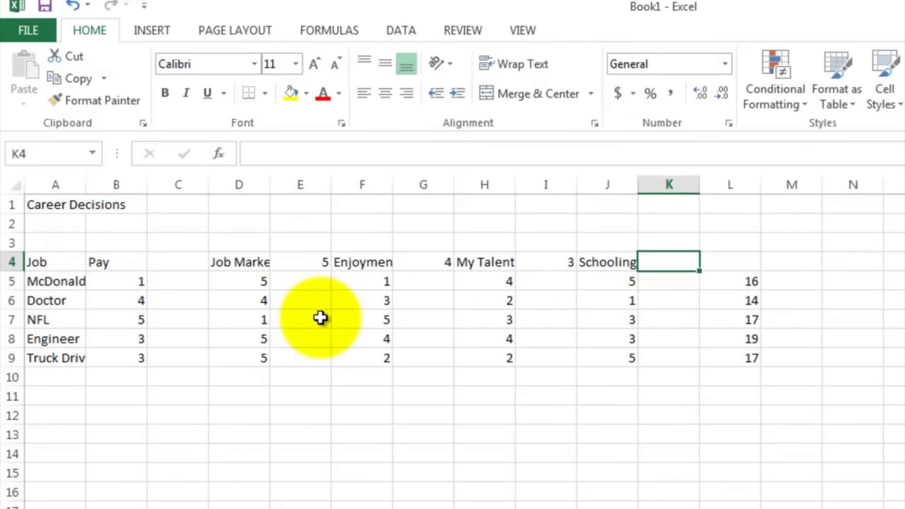
pyautogui.write('1')
pyautogui.press('Return')
# Step: Enter the importance weight 3 for Pay in C4
pyautogui.press('Up')
pyautogui.press('Left')
pyautogui.press('Left')
pyautogui.press('Left')
pyautogui.press('Left')
pyautogui.press('Left')
pyautogui.press('Left')
pyautogui.press('Left')
pyautogui.press('Left')
pyautogui.press('Left')
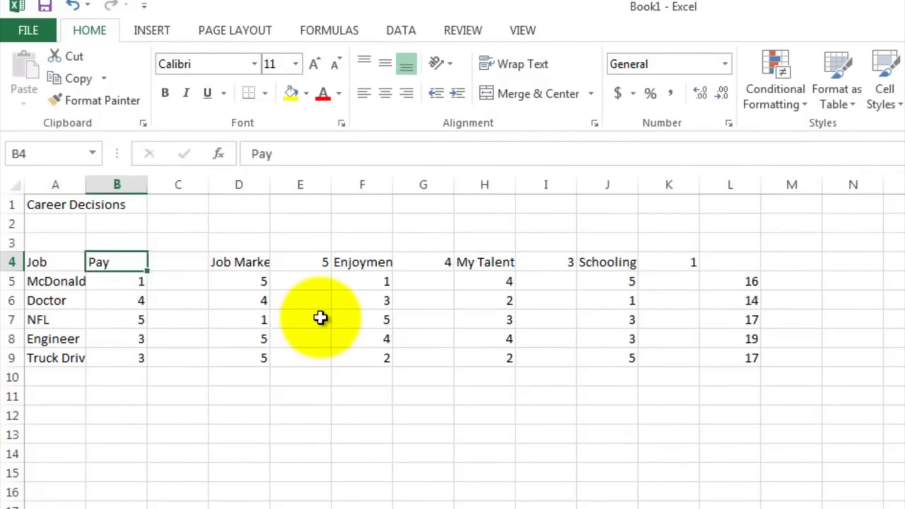
pyautogui.press('Right')
pyautogui.write('3')
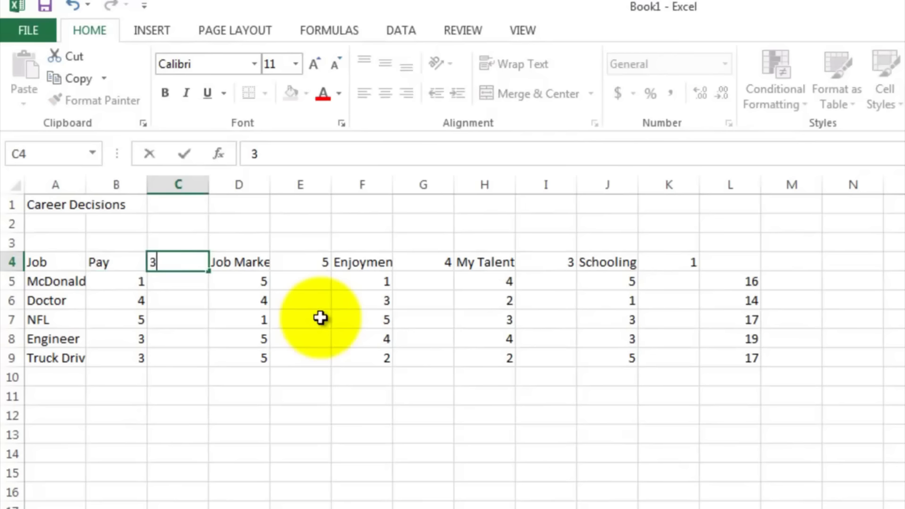
pyautogui.press('Return')
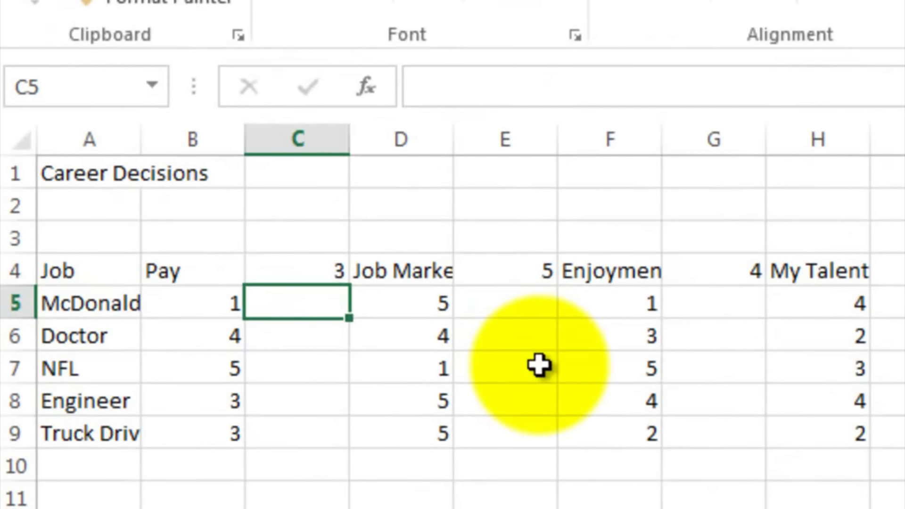
# Step: Enter the weighted Pay formula =C$4*B5 in C5 and fill it down through C9
pyautogui.write('=')
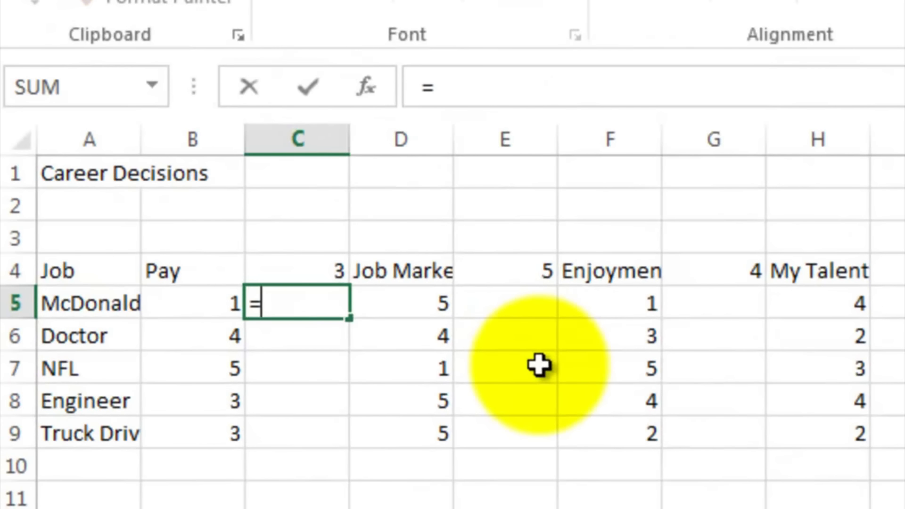
pyautogui.click(301, 272)
pyautogui.write('*')
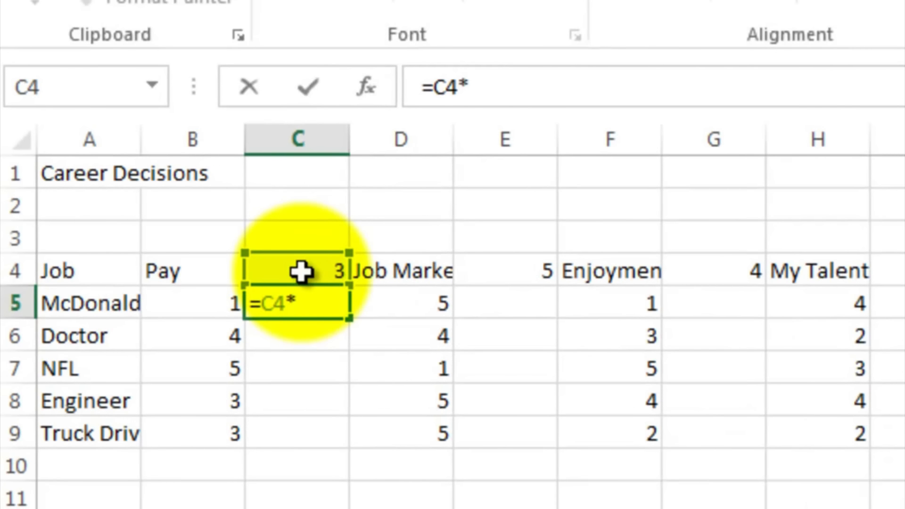
pyautogui.click(205, 300)
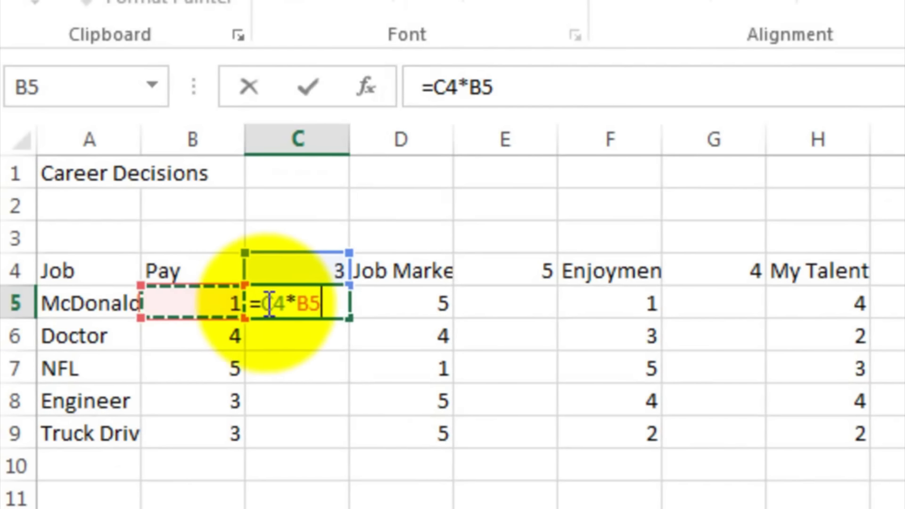
pyautogui.click(446, 87)
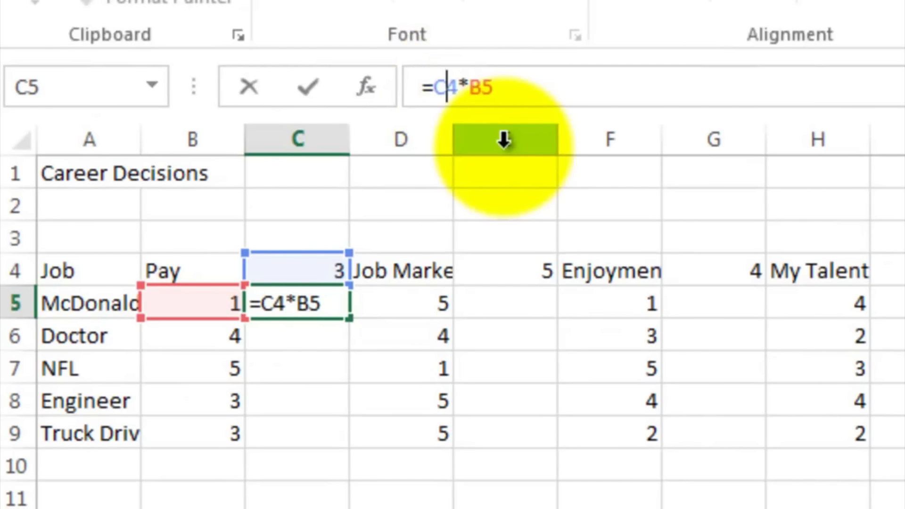
pyautogui.write('$')
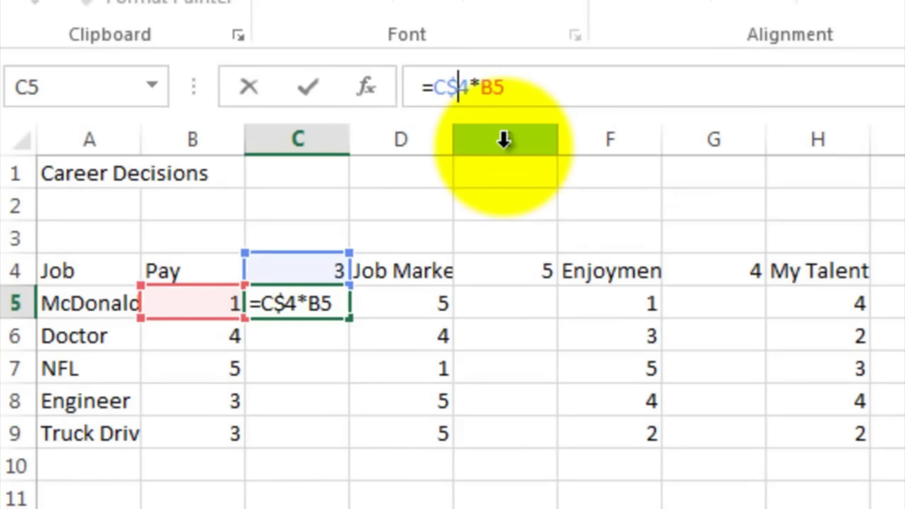
pyautogui.press('Return')
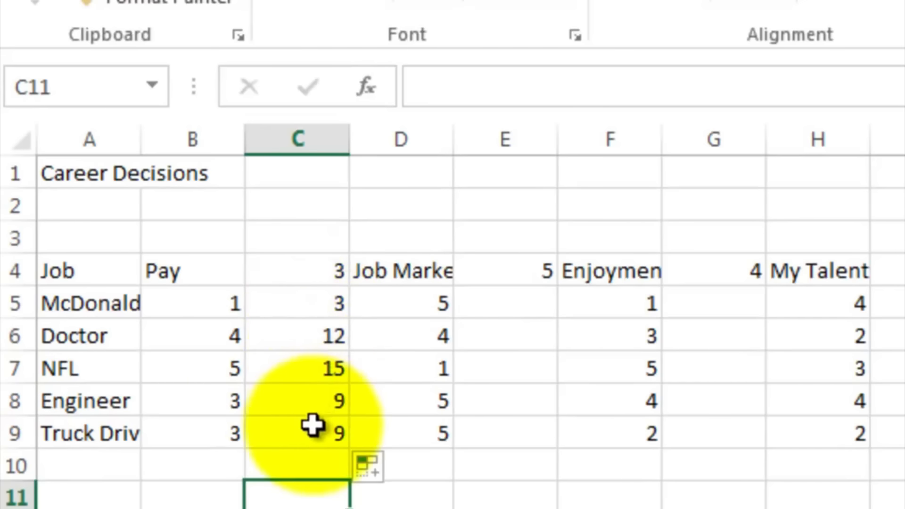
pyautogui.click(313, 373)
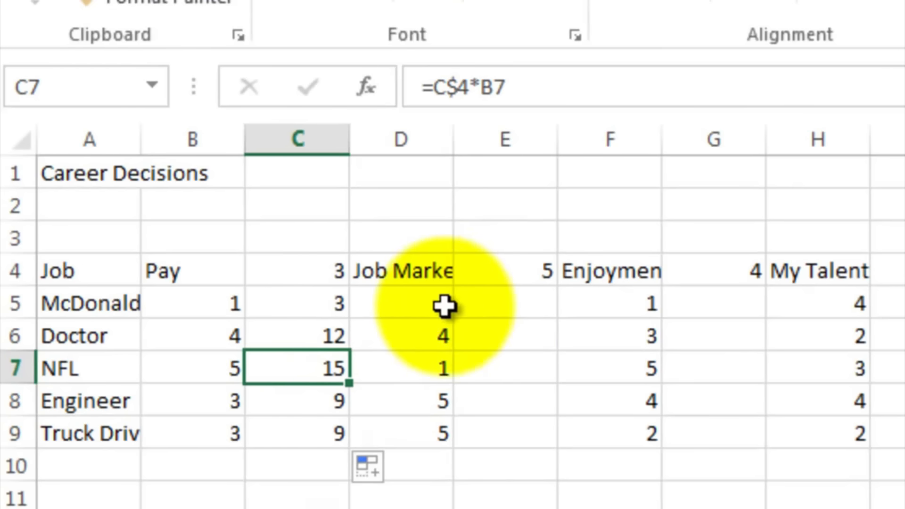
# Step: Copy the weighted Pay formulas in C5:C9 and paste them into the Job Market weight column starting at E5
pyautogui.moveTo(332, 304); pyautogui.dragTo(326, 371)
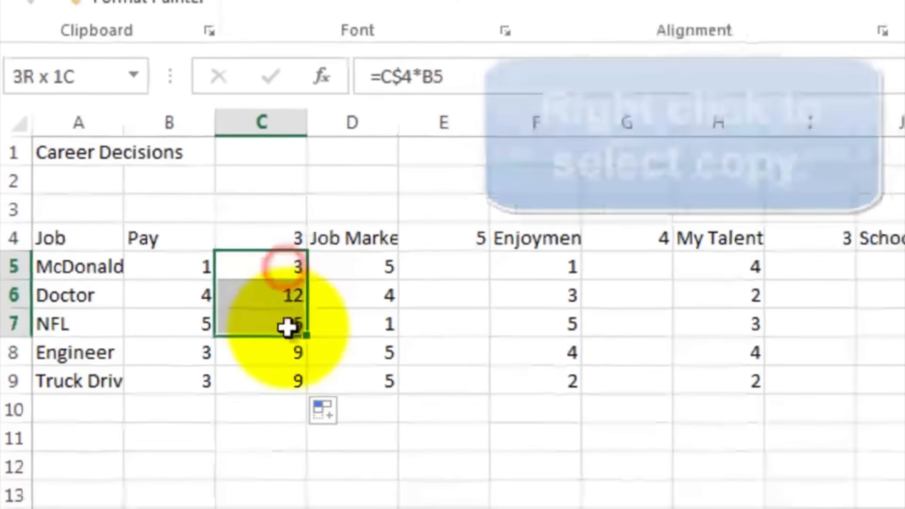
pyautogui.moveTo(287, 327); pyautogui.dragTo(281, 375)
pyautogui.rightClick(276, 305)
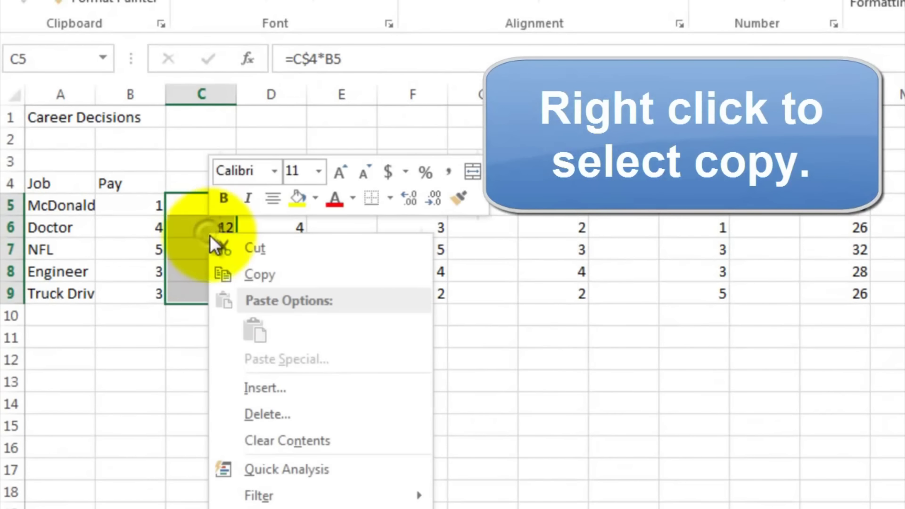
pyautogui.click(238, 275)
pyautogui.click(331, 210)
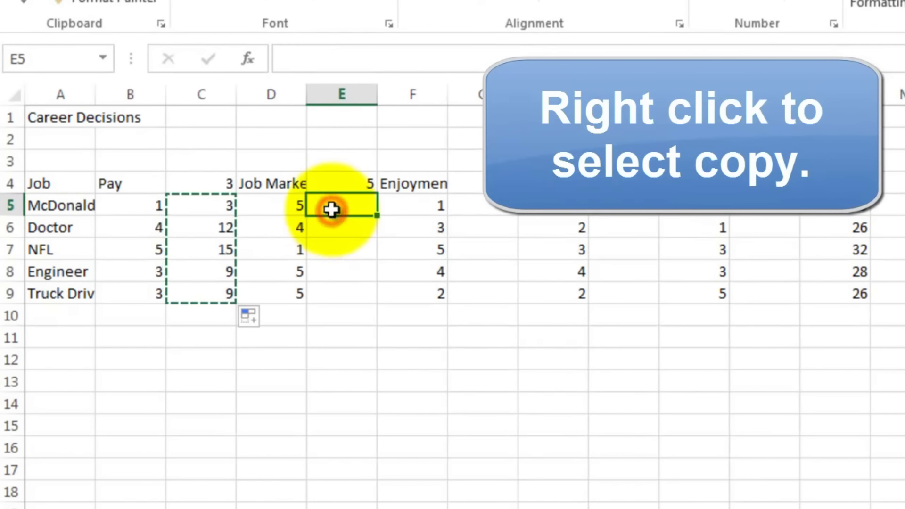
pyautogui.rightClick(332, 208)
pyautogui.click(380, 314)
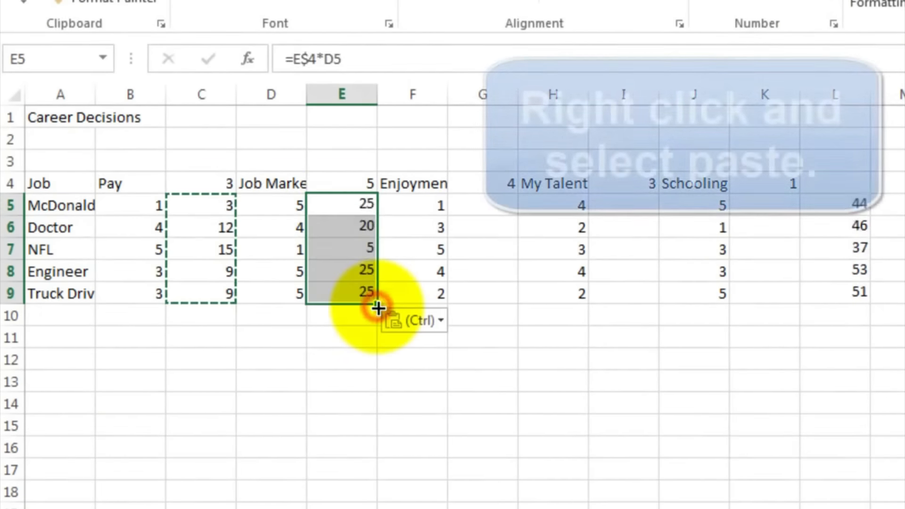
# Step: Paste the copied weight formulas into the Enjoyment, My Talent and Schooling weight columns, starting at G5, I5 and K5
pyautogui.click(479, 207)
pyautogui.rightClick(479, 207)
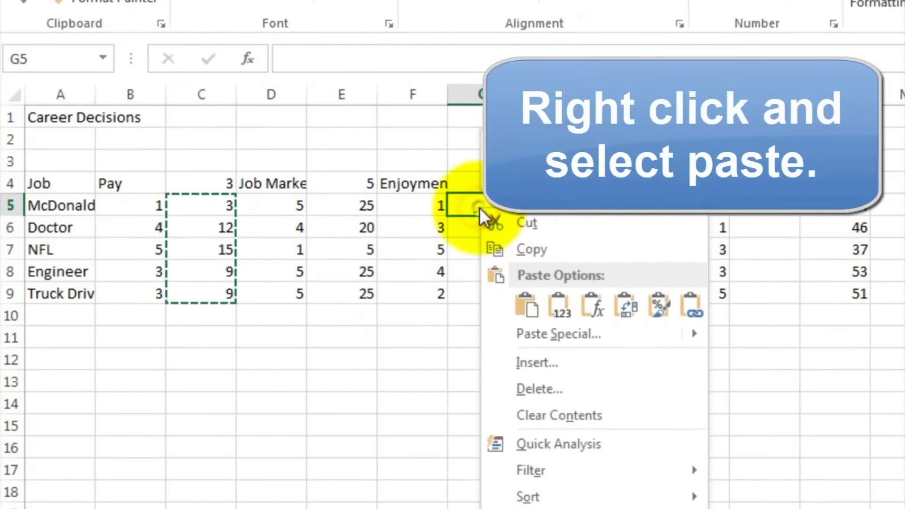
pyautogui.click(525, 303)
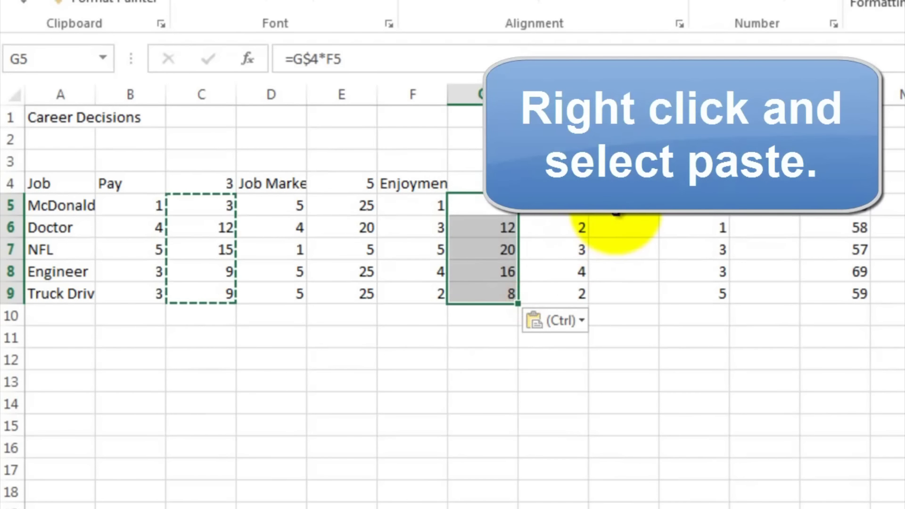
pyautogui.click(608, 210)
pyautogui.rightClick(608, 211)
pyautogui.click(663, 309)
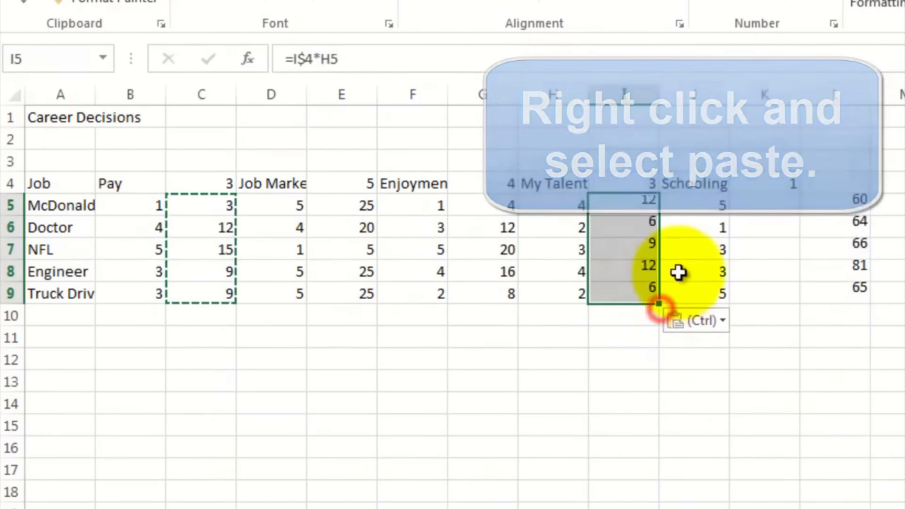
pyautogui.click(763, 206)
pyautogui.rightClick(754, 209)
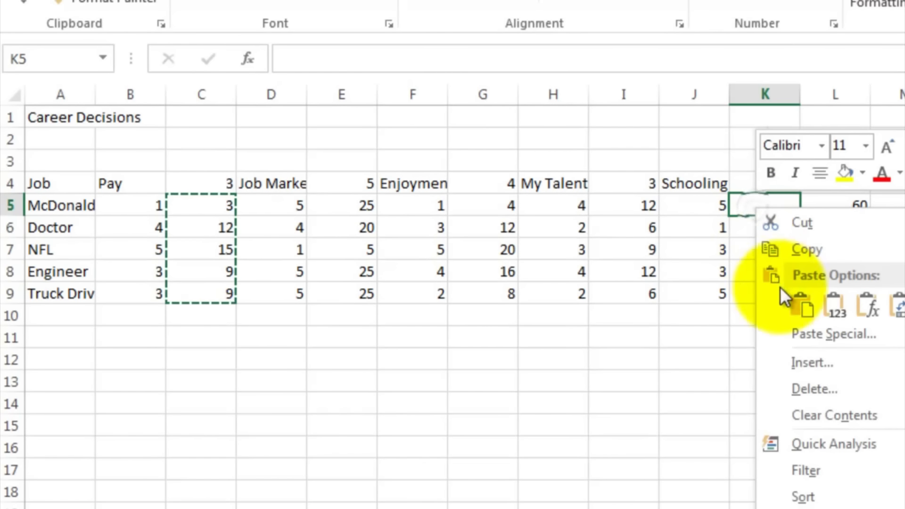
pyautogui.click(804, 306)
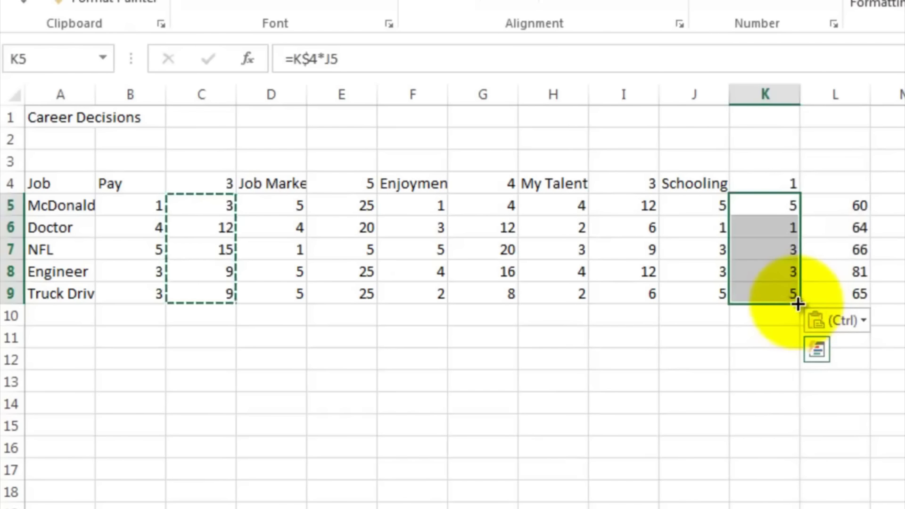
# Step: Replace the McDonald's total in L5 with =C5+E5+G5+I5+K5 so that it adds only the weighted scores
pyautogui.click(835, 204)
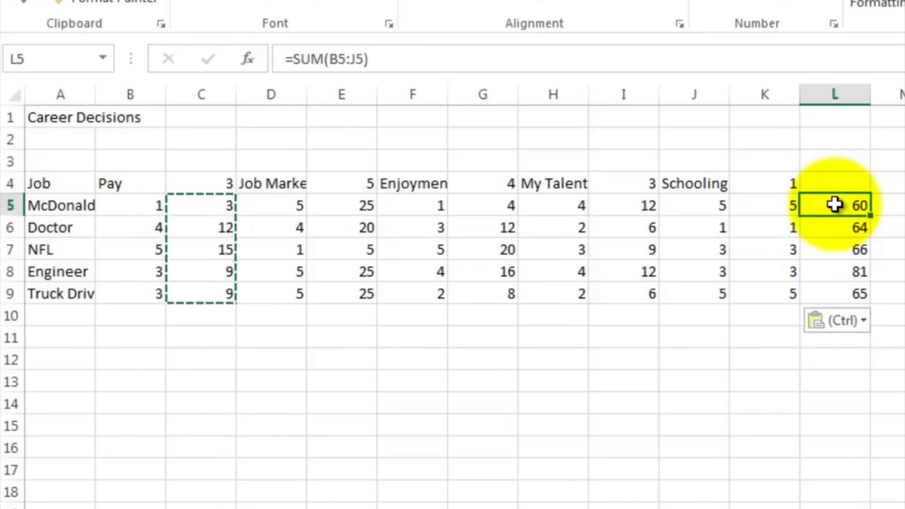
pyautogui.doubleClick(835, 204)
pyautogui.press('Return')
pyautogui.click(835, 204)
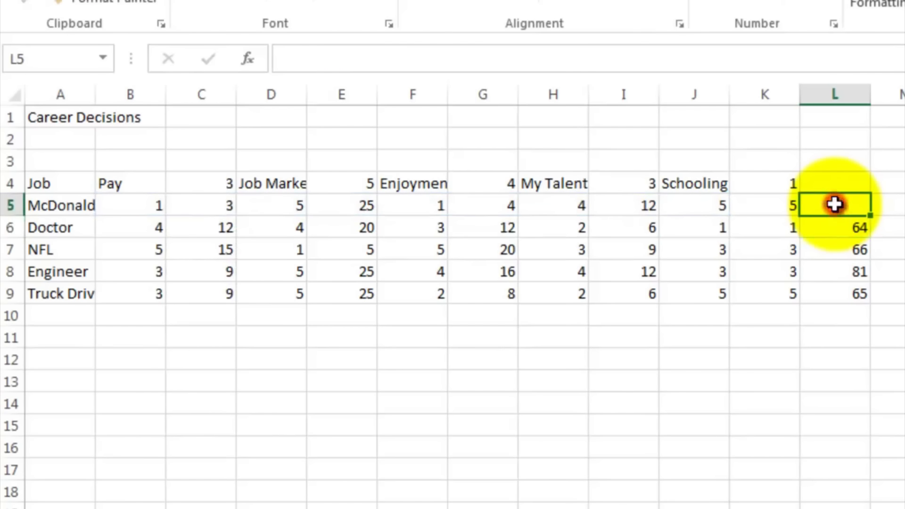
pyautogui.write('=')
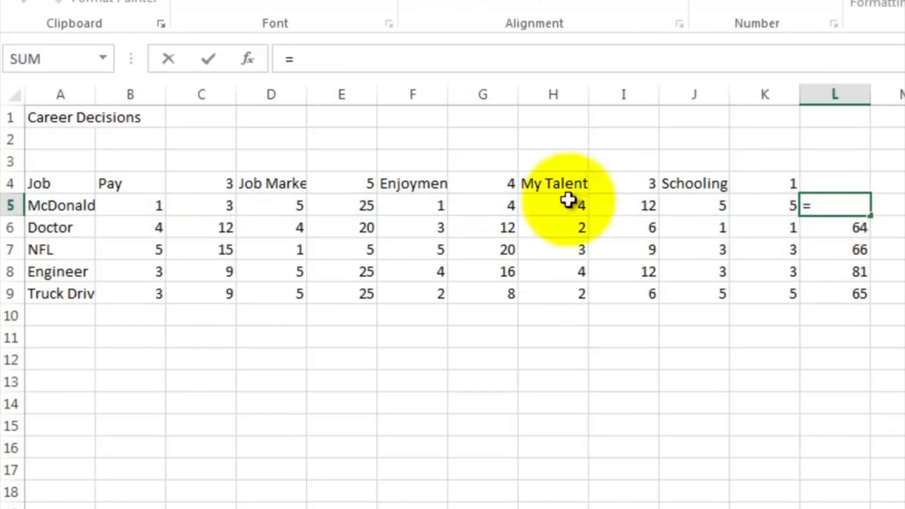
pyautogui.click(214, 206)
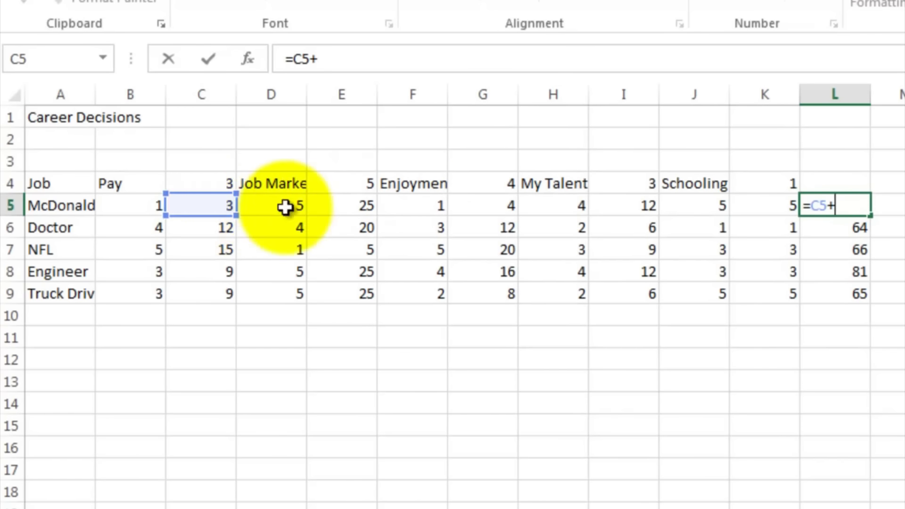
pyautogui.click(320, 203)
pyautogui.write('+')
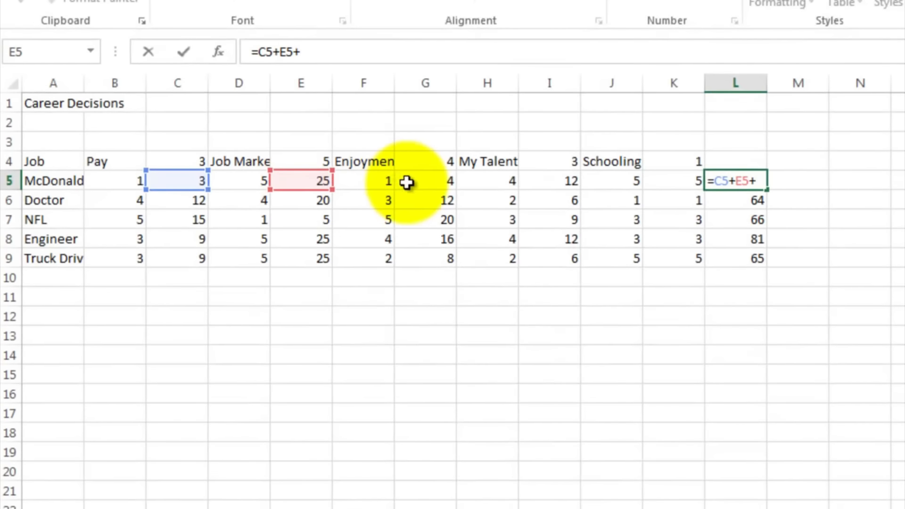
pyautogui.click(407, 182)
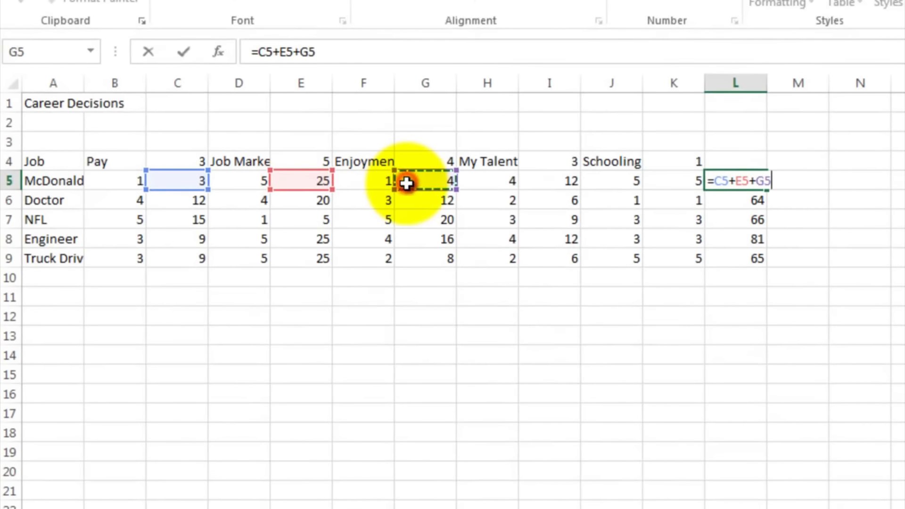
pyautogui.write('+')
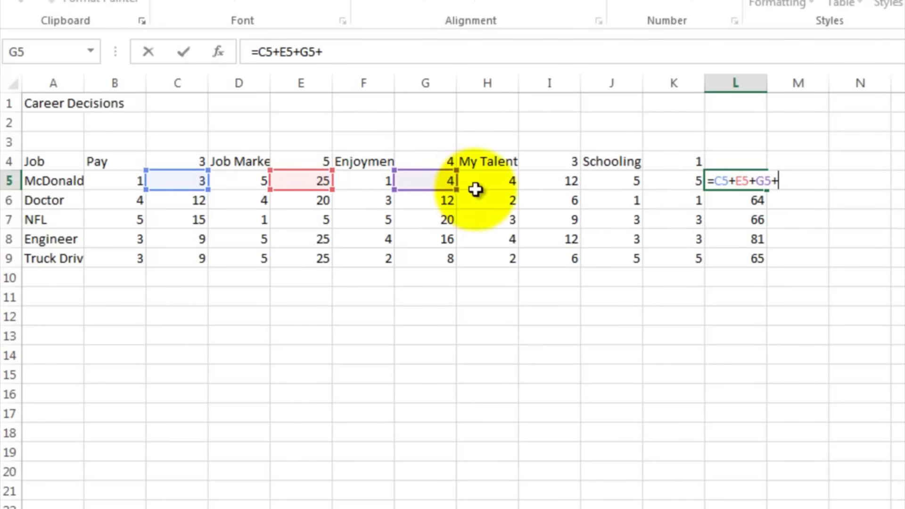
pyautogui.click(538, 178)
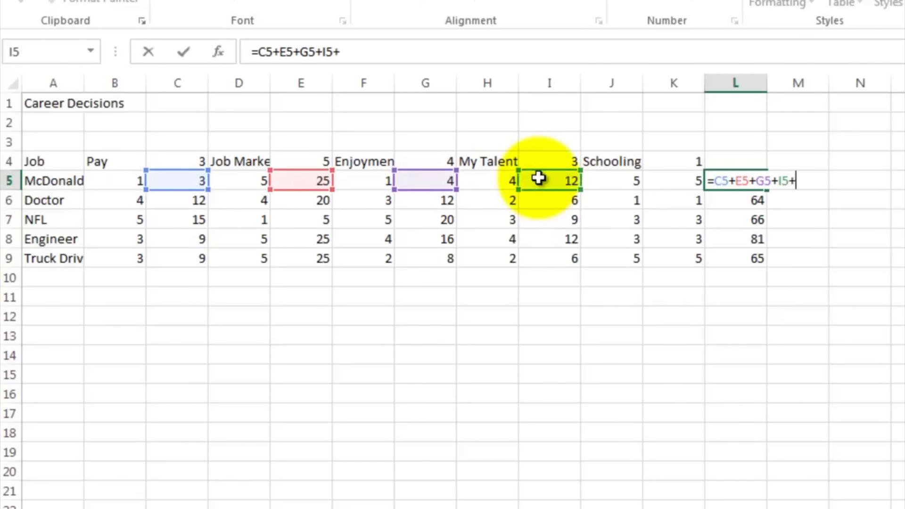
pyautogui.click(685, 180)
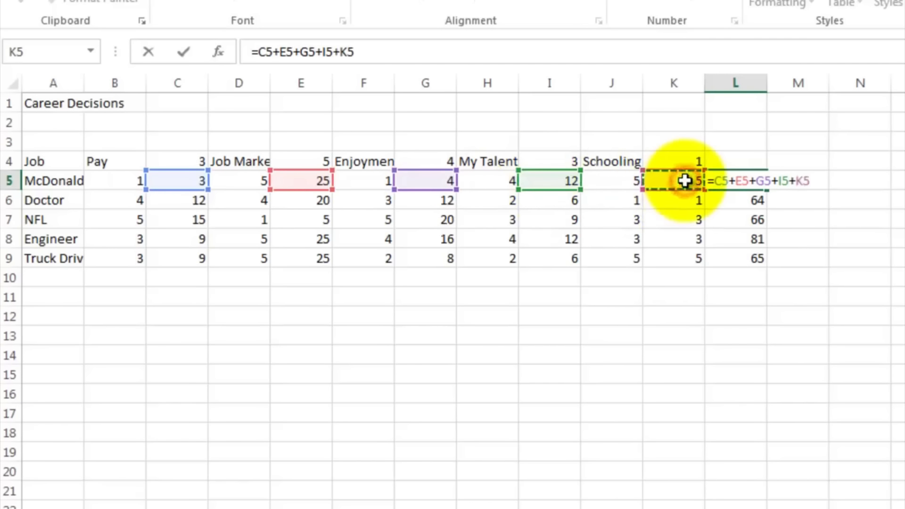
pyautogui.press('Return')
# Step: Fill the weighted total formula from L5 down through L9 and enter the header Total in L4
pyautogui.click(728, 179)
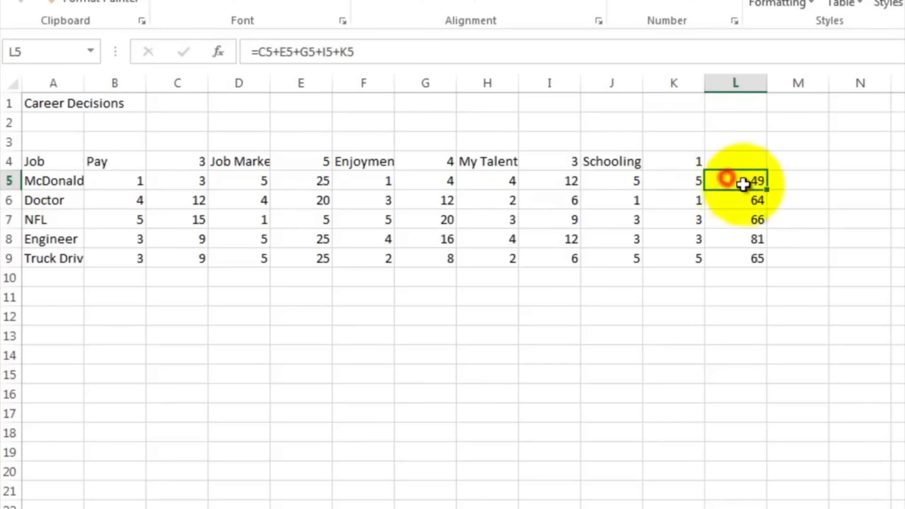
pyautogui.moveTo(766, 190); pyautogui.dragTo(759, 260)
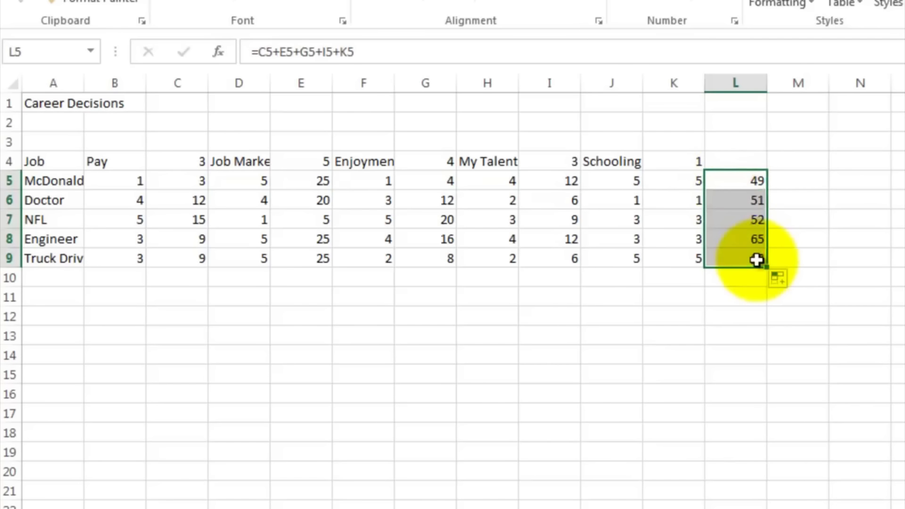
pyautogui.click(738, 161)
pyautogui.write('Total')
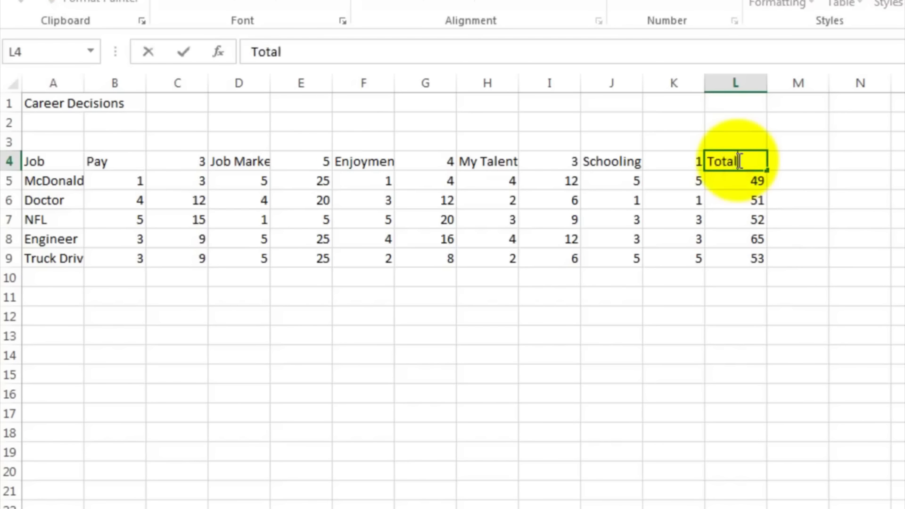
pyautogui.press('Return')
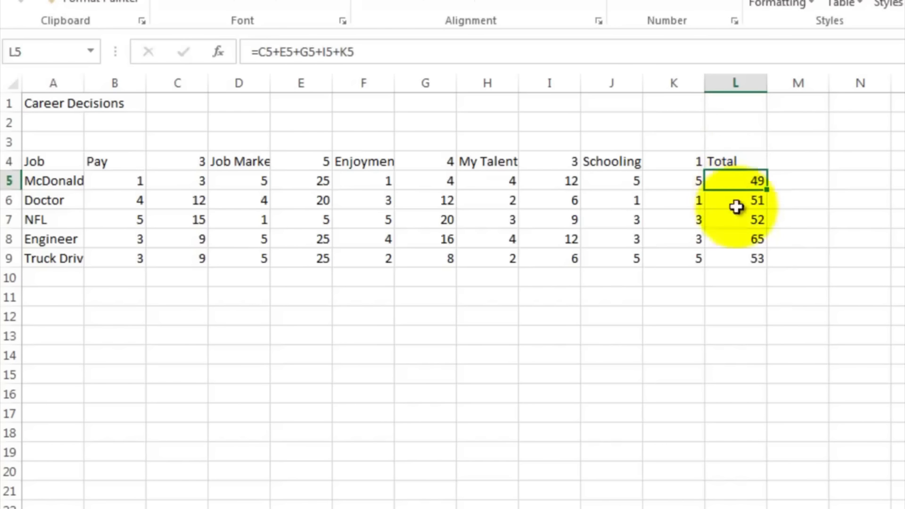
pyautogui.click(734, 241)
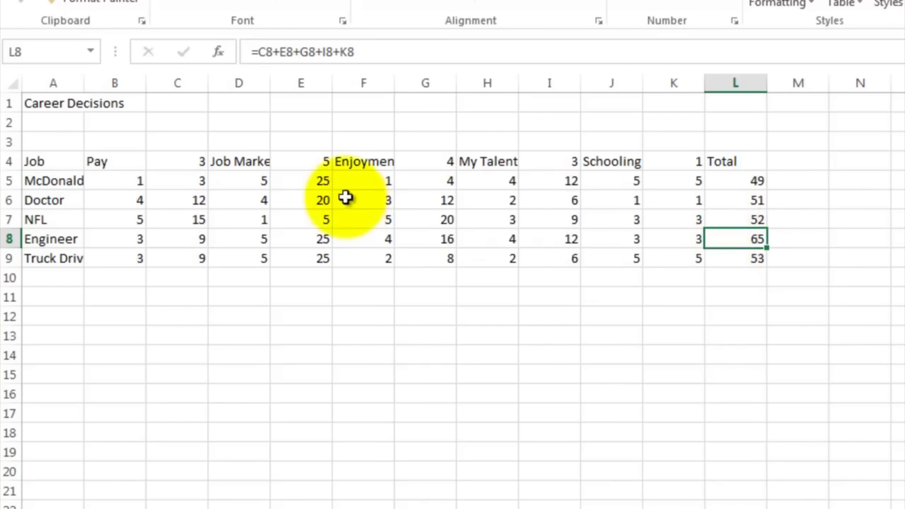
# Step: Shade each criterion's two columns in rows 4 to 9: Pay yellow, Job Market light blue, Enjoyment light gold, My Talent light green, Schooling gray
pyautogui.moveTo(121, 165); pyautogui.dragTo(179, 255)
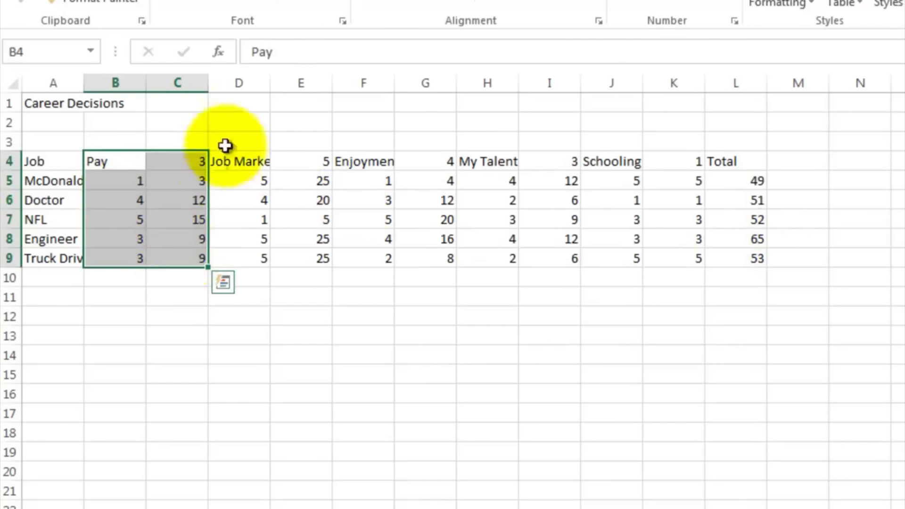
pyautogui.click(293, 5)
pyautogui.moveTo(235, 159); pyautogui.dragTo(303, 254)
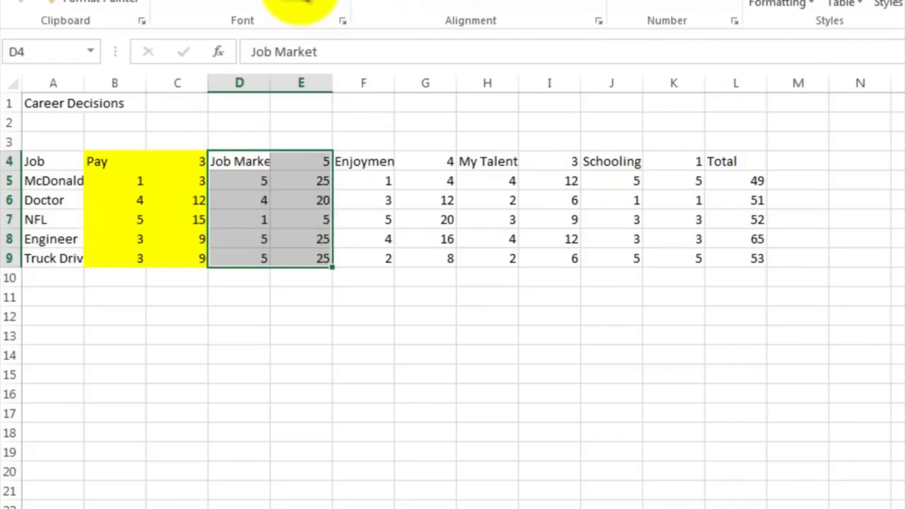
pyautogui.click(310, 3)
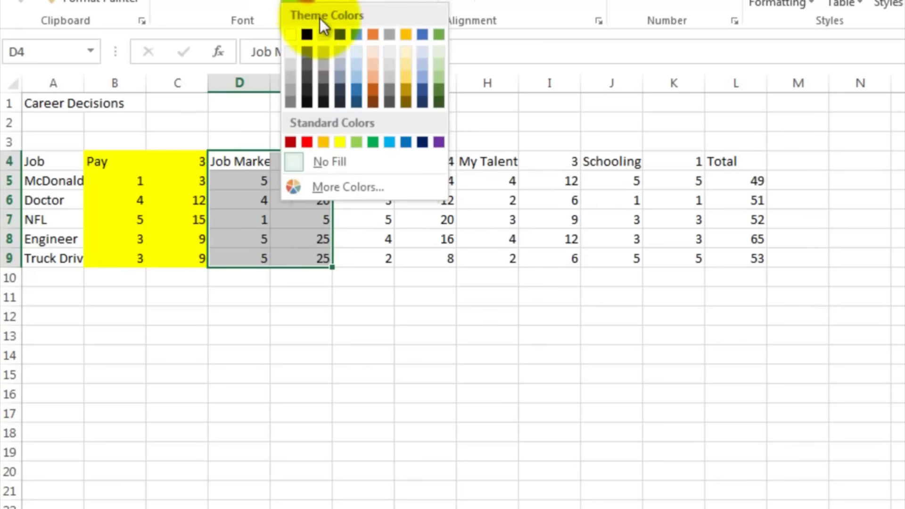
pyautogui.click(355, 64)
pyautogui.click(353, 162)
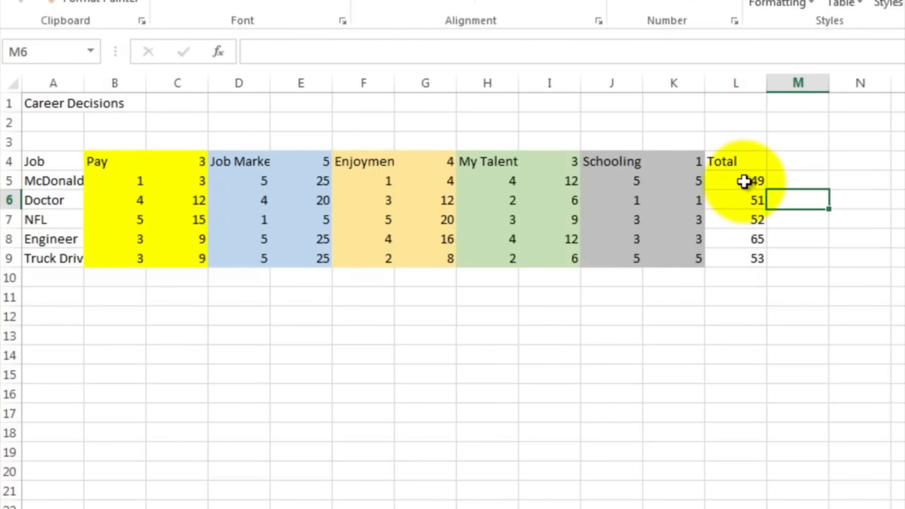
# Step: Apply a Top 10% conditional formatting rule with Light Red Fill with Dark Red Text to the totals in L5:L9
pyautogui.moveTo(745, 179); pyautogui.dragTo(745, 259)
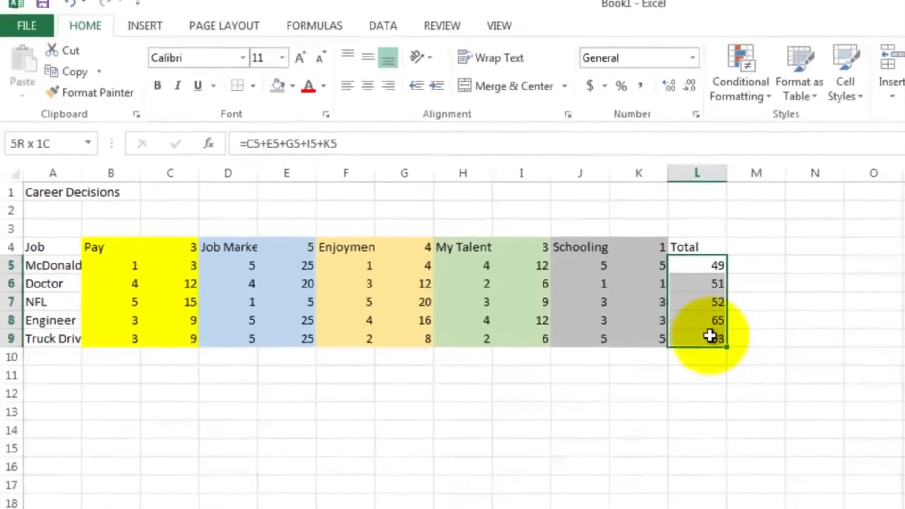
pyautogui.moveTo(710, 336); pyautogui.dragTo(710, 335)
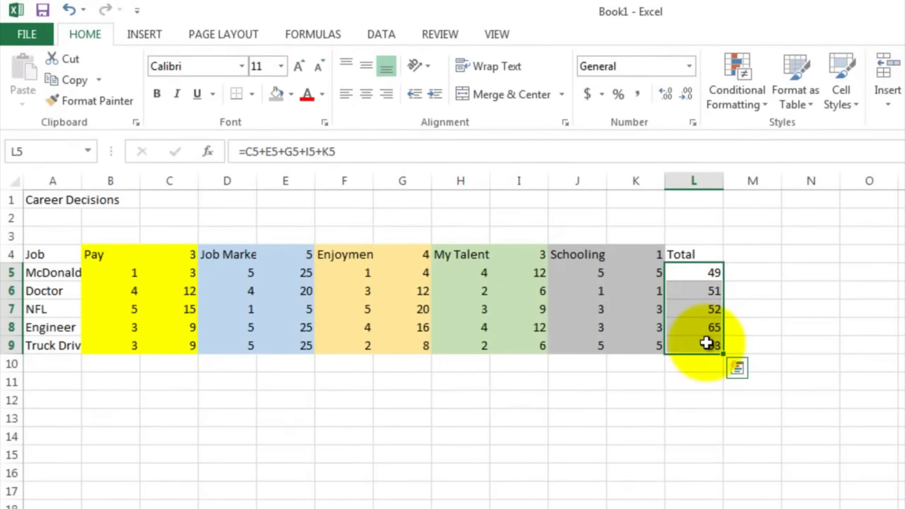
pyautogui.click(747, 78)
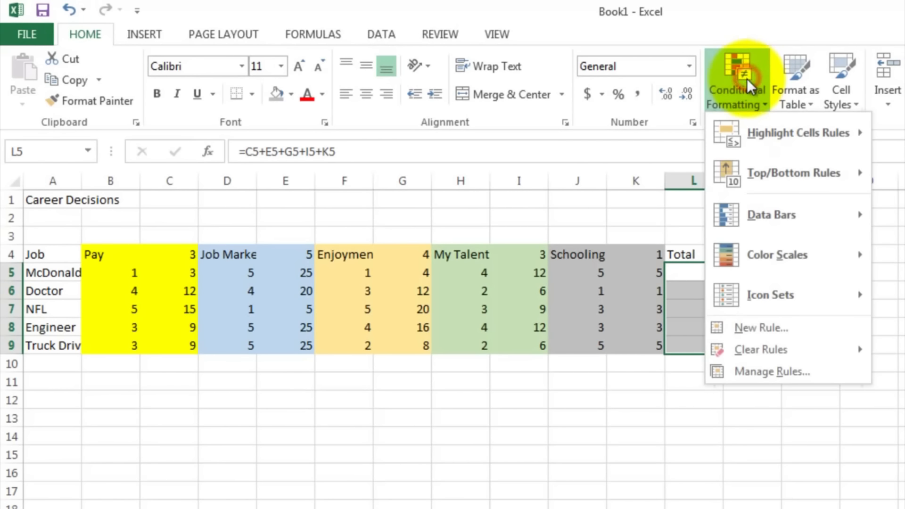
pyautogui.moveTo(777, 173)
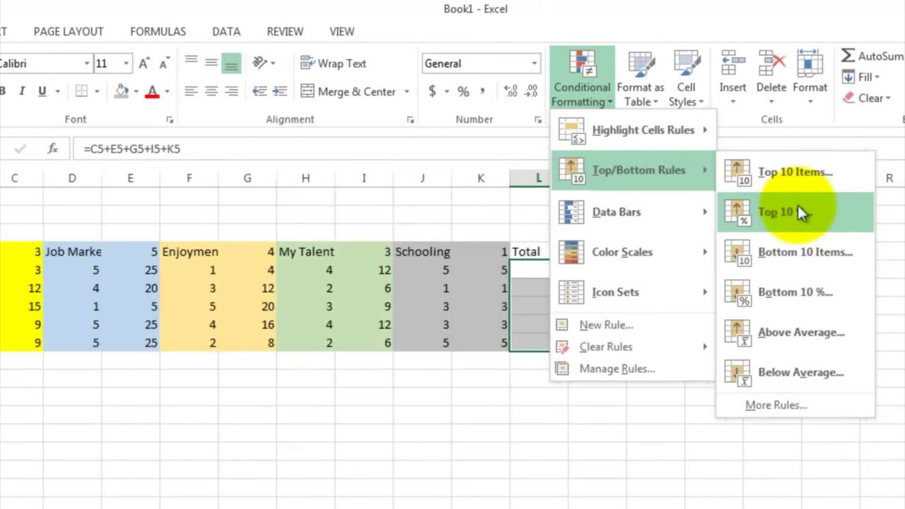
pyautogui.click(798, 208)
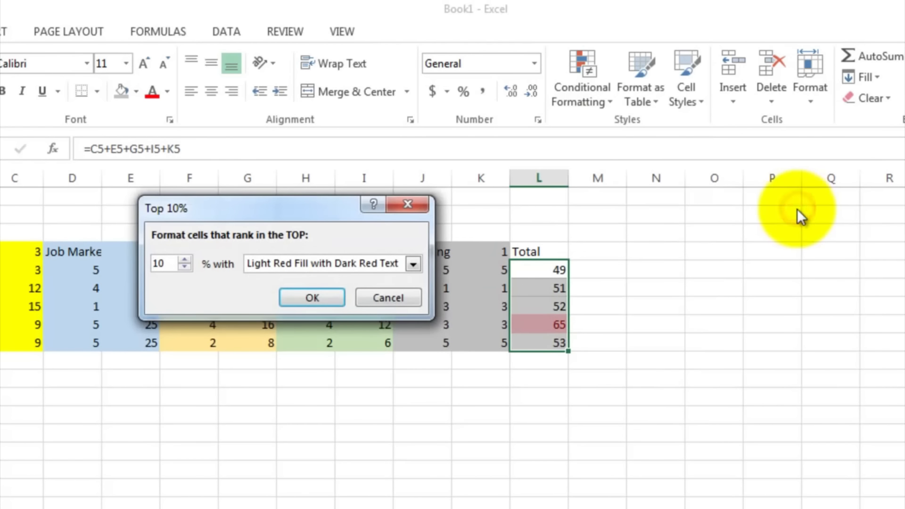
pyautogui.click(330, 298)
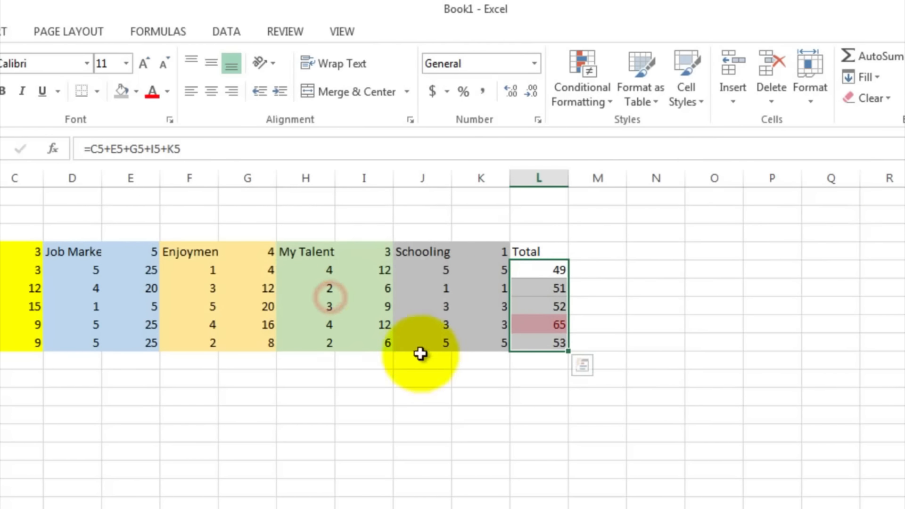
pyautogui.click(428, 362)
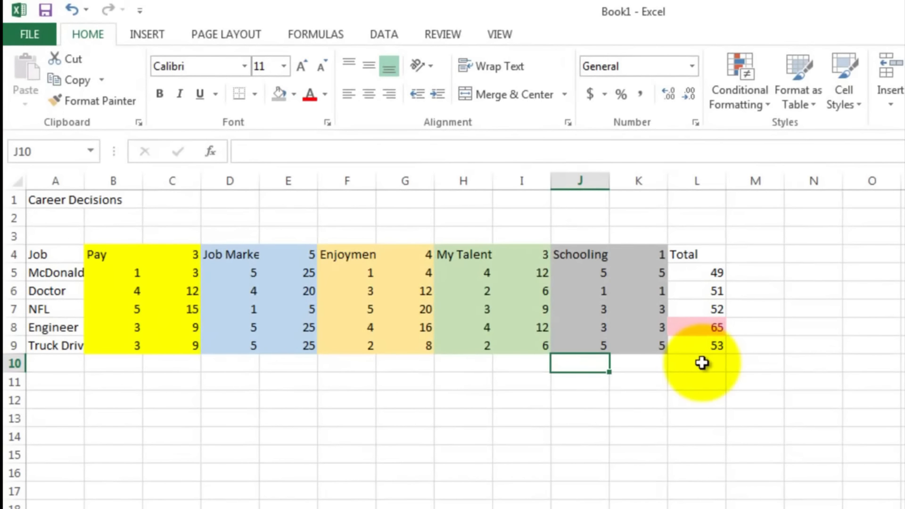
# Step: Enter the author's name in D1, in the same row as the Career Decisions title
pyautogui.click(73, 327)
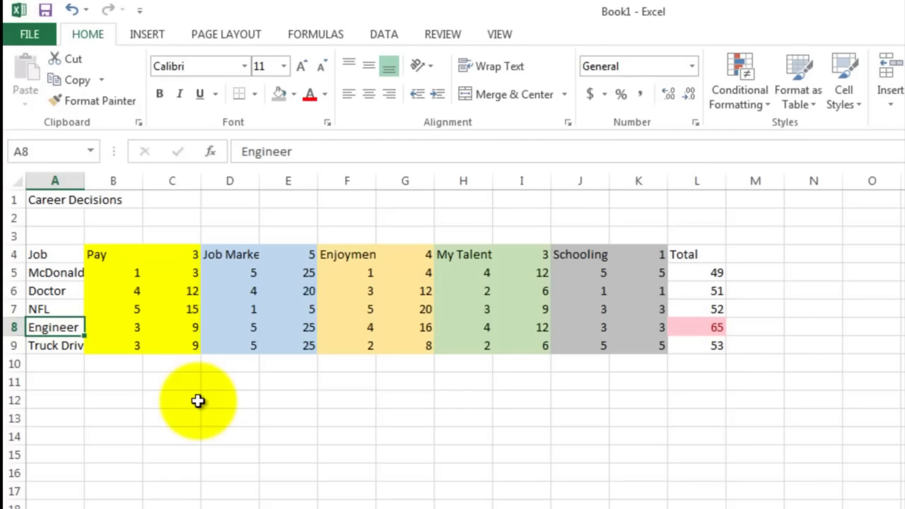
pyautogui.click(228, 202)
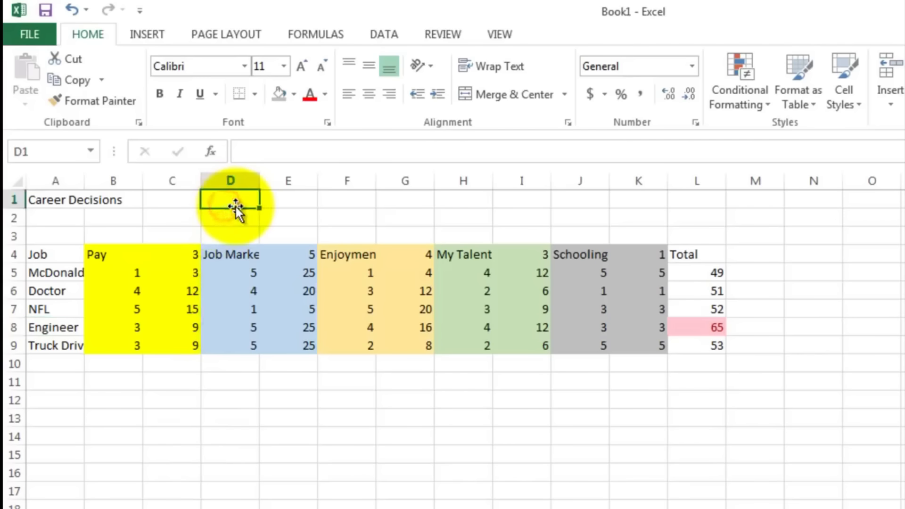
pyautogui.write('Mr. Slu')
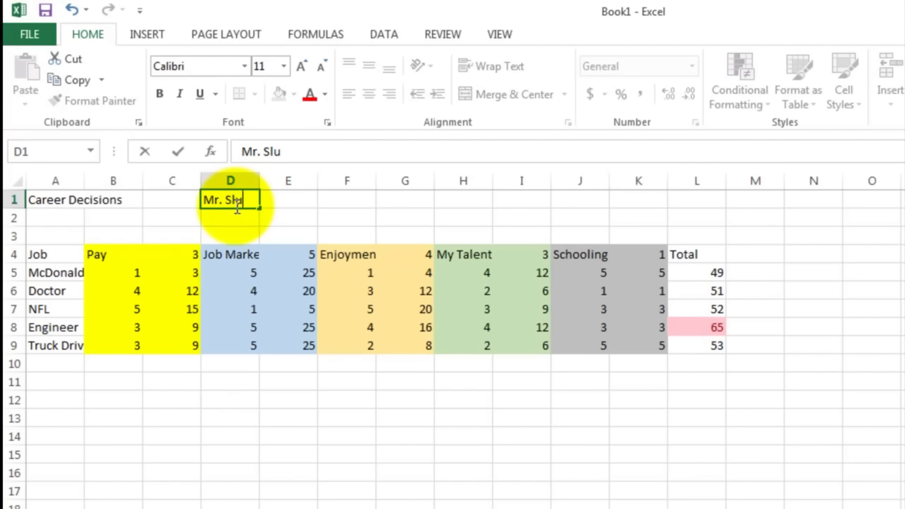
pyautogui.write('iter')
pyautogui.press('Return')
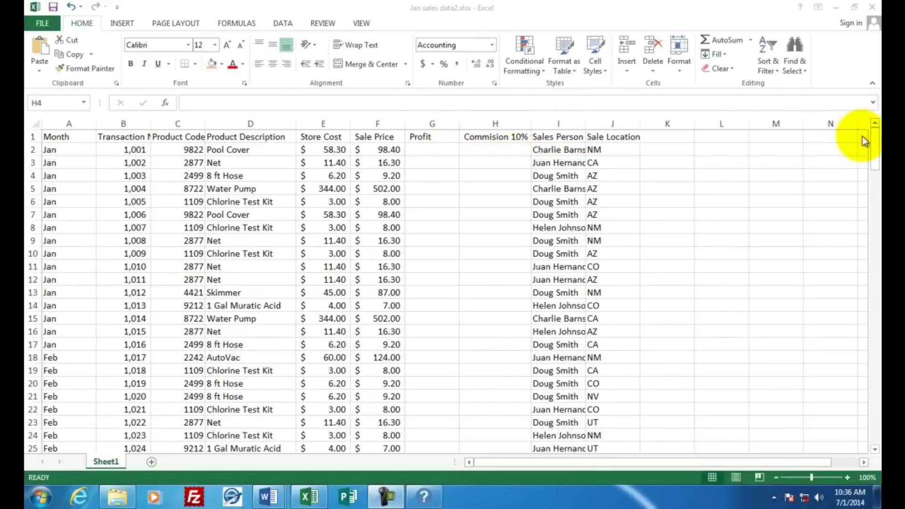
# Step: Examine the sales records in Jan sales data2.xlsx down to the December rows and summary labels, and return to the first Store Cost entry
pyautogui.click(873, 141)
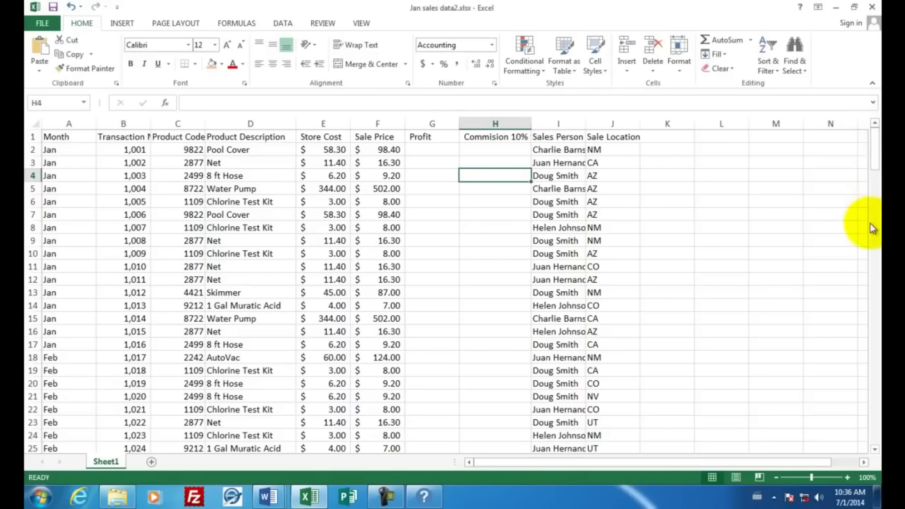
pyautogui.click(873, 439)
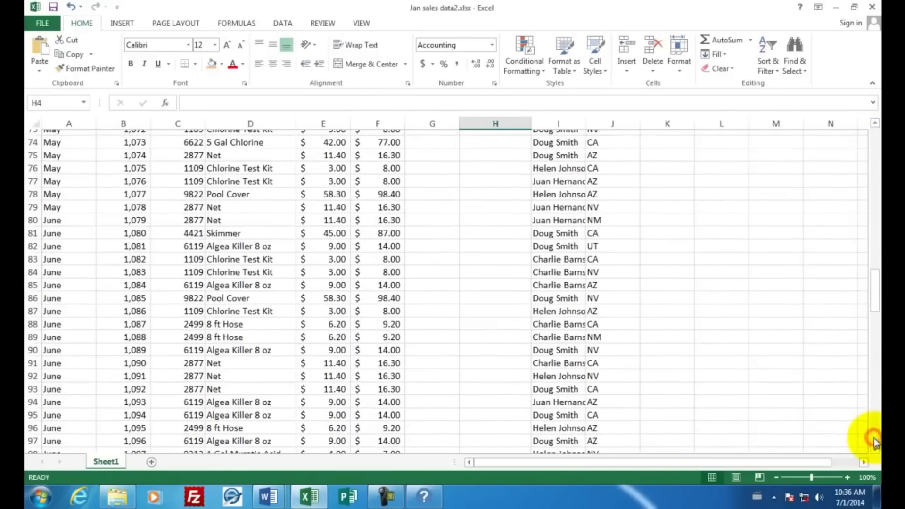
pyautogui.click(874, 439)
pyautogui.click(873, 439)
pyautogui.click(873, 439)
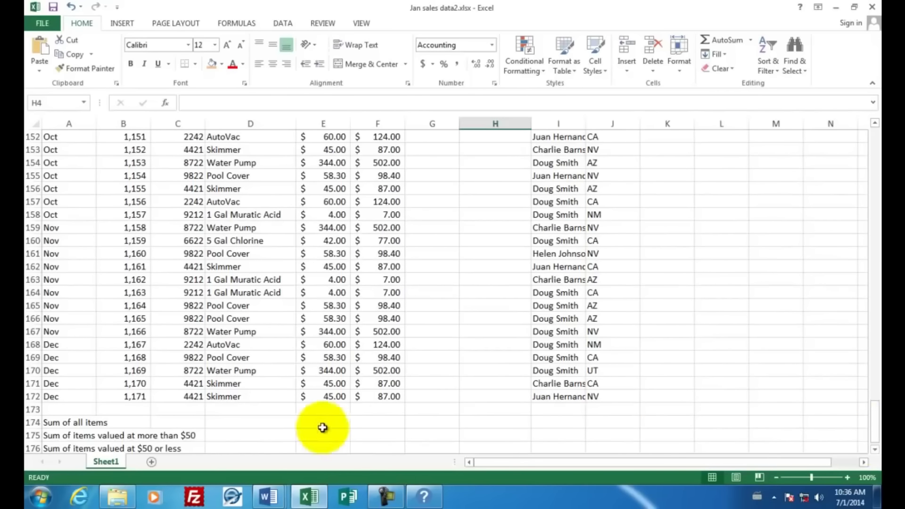
pyautogui.click(64, 396)
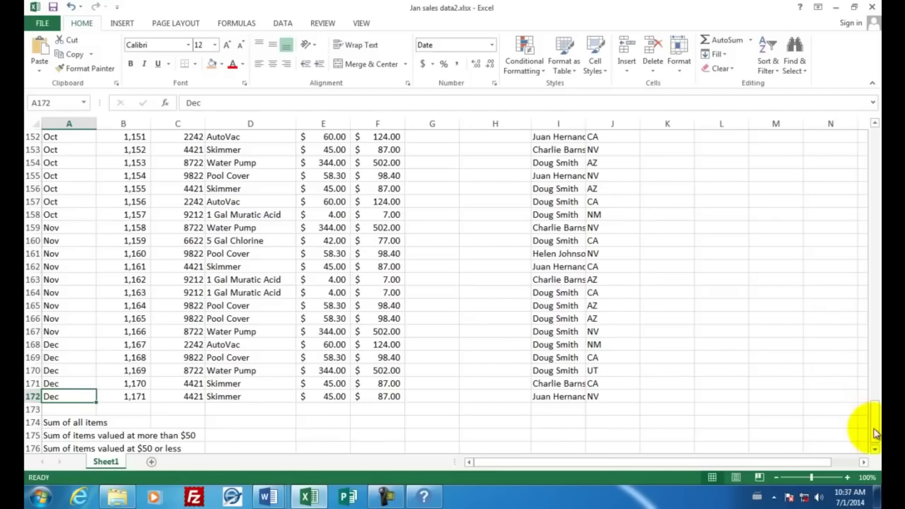
pyautogui.moveTo(874, 428); pyautogui.dragTo(865, 144)
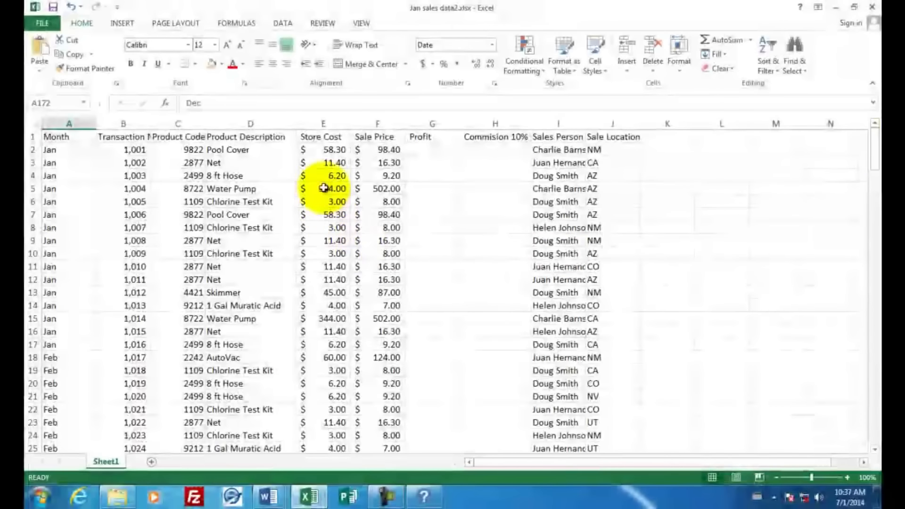
pyautogui.click(323, 149)
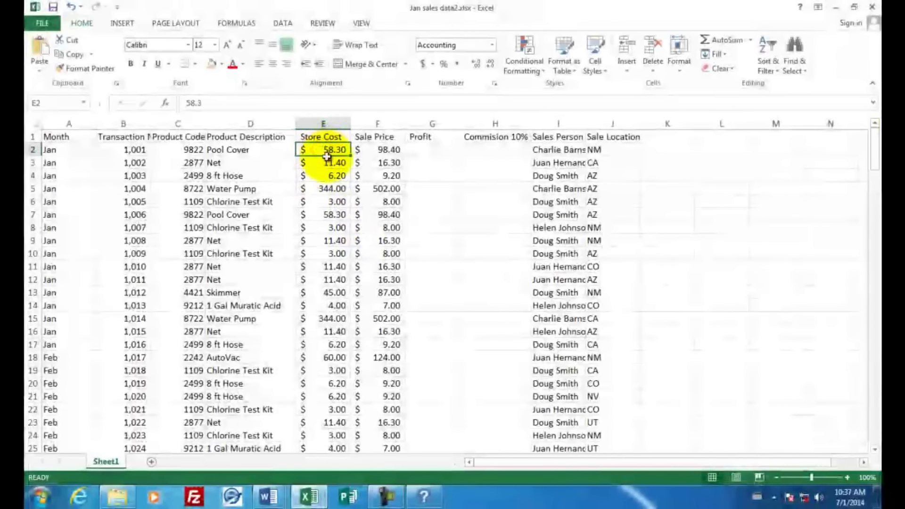
# Step: Review the list of planned topics in column L, from text to columns through pie chart, and the first Sales Person entry
pyautogui.click(378, 149)
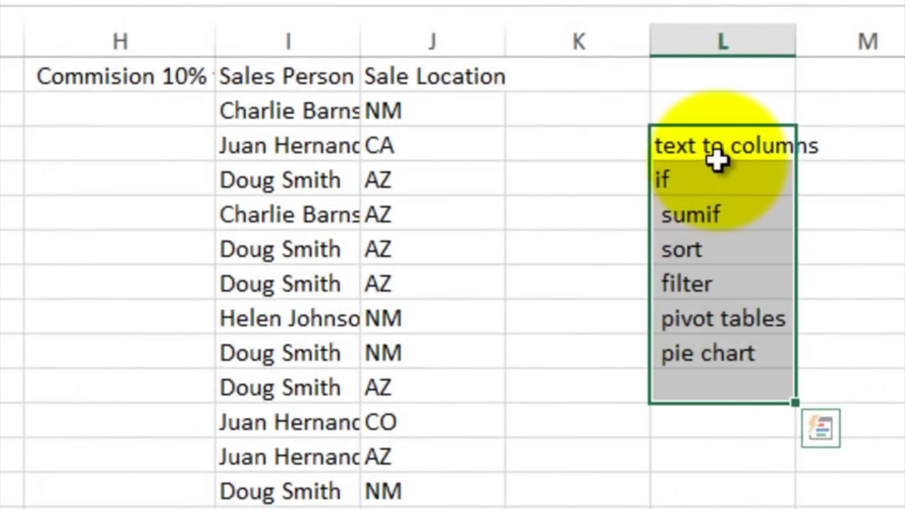
pyautogui.click(717, 146)
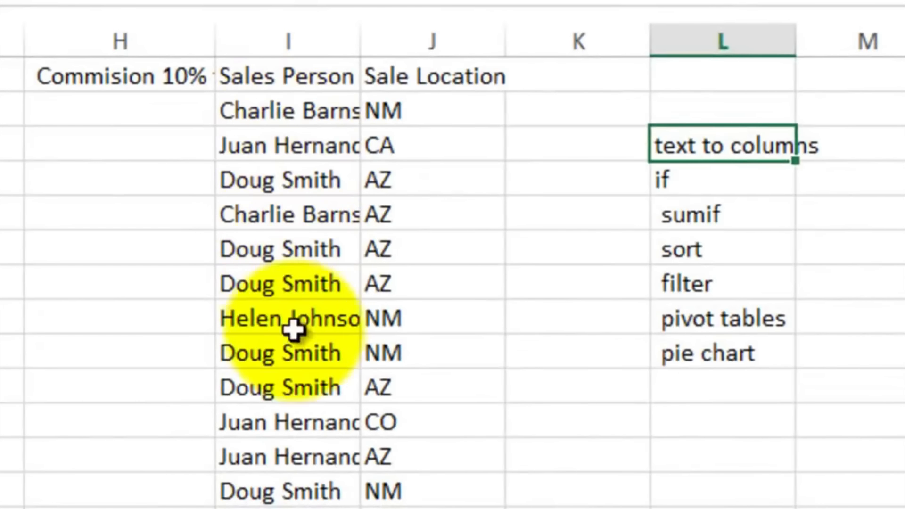
pyautogui.press('Down')
pyautogui.press('Down')
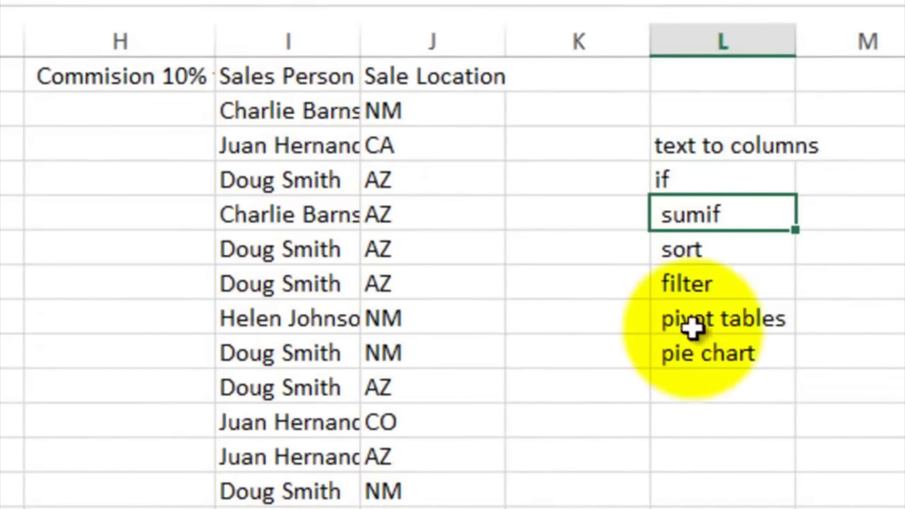
pyautogui.click(690, 191)
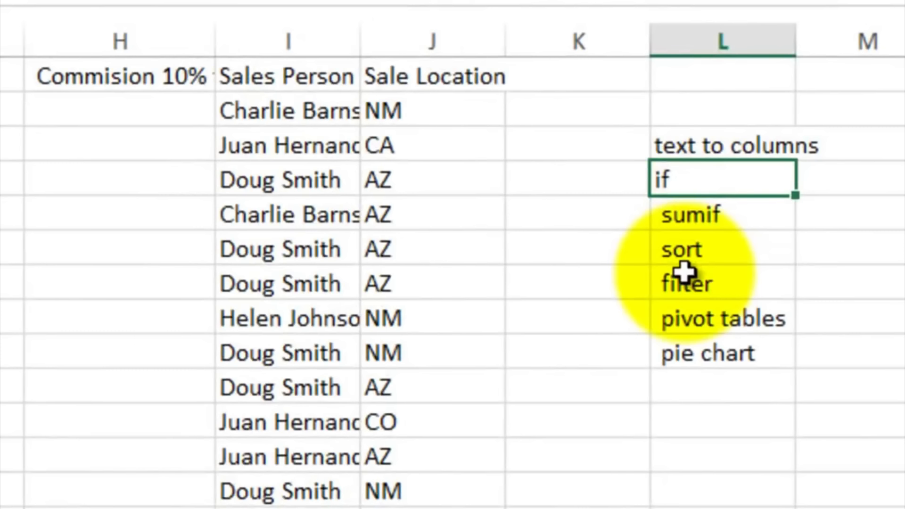
pyautogui.click(682, 212)
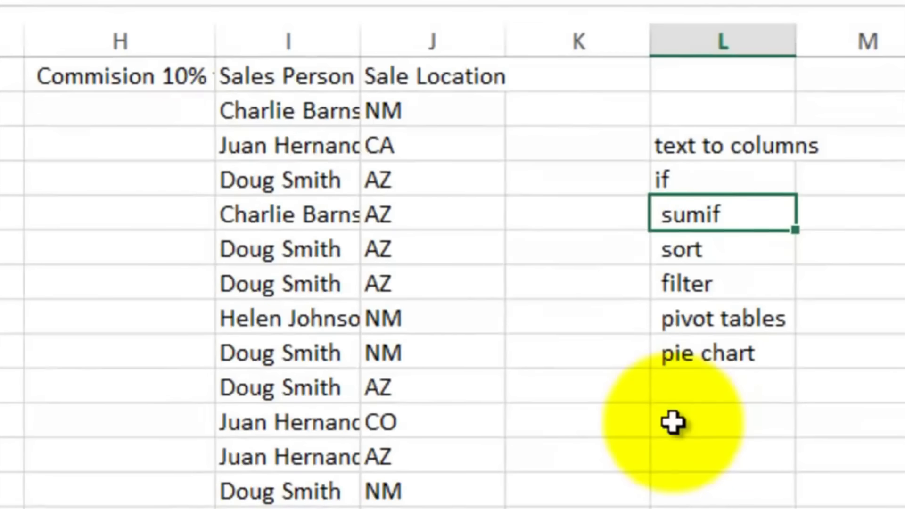
pyautogui.click(701, 246)
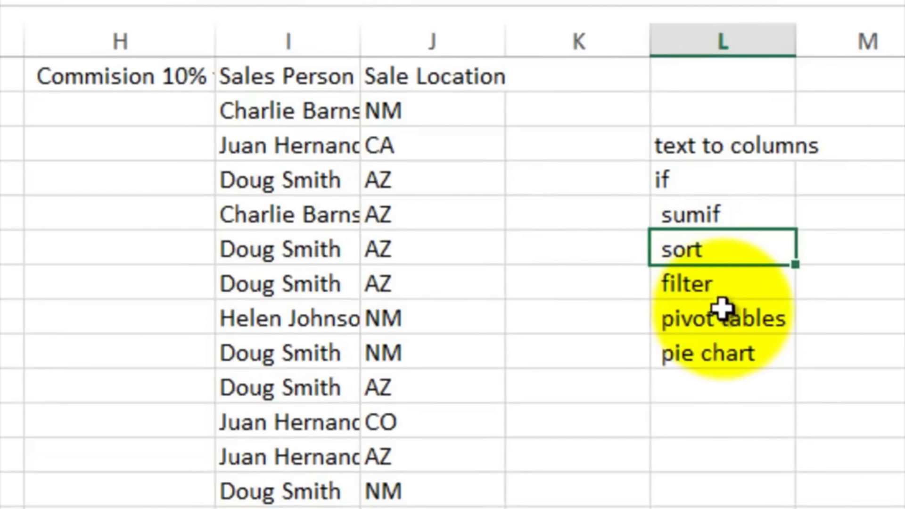
pyautogui.click(706, 285)
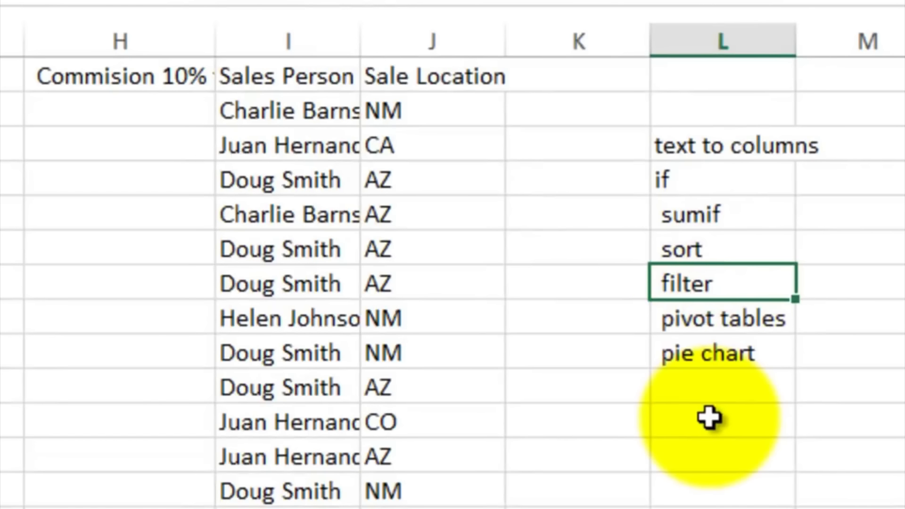
pyautogui.click(704, 321)
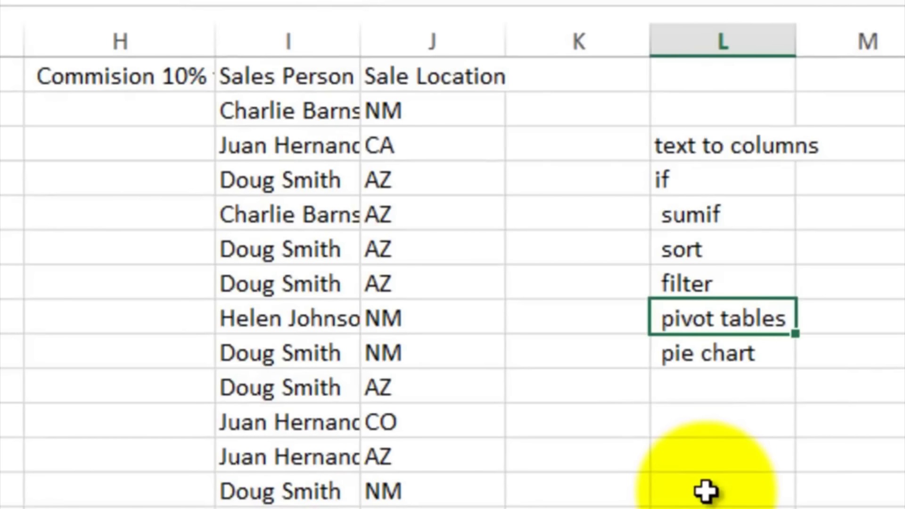
pyautogui.click(684, 354)
pyautogui.click(292, 113)
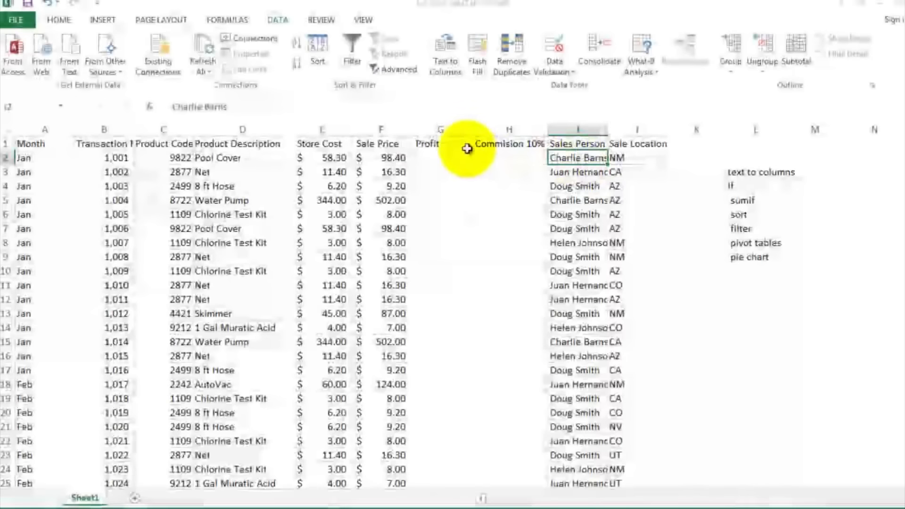
# Step: Wrap the text of the header cells A1:J1 so the full headings show, and check the wrapped headings
pyautogui.click(64, 145)
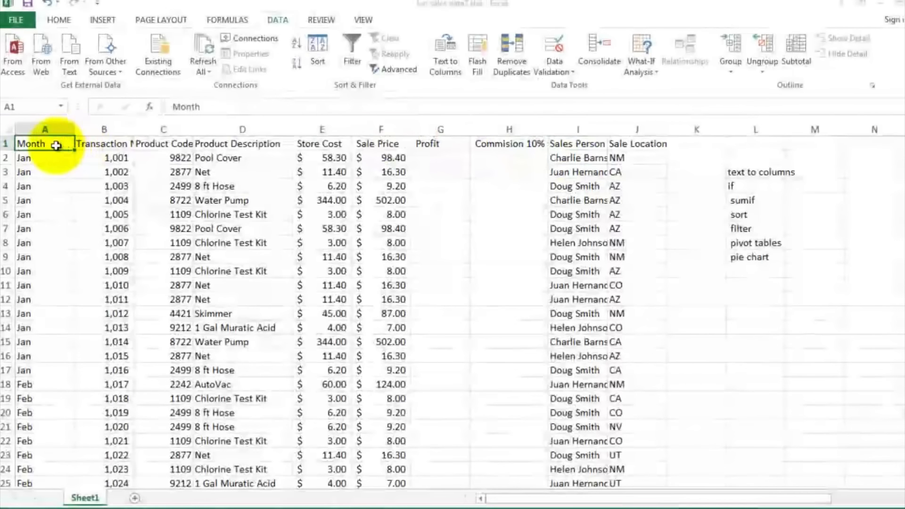
pyautogui.moveTo(41, 145); pyautogui.dragTo(509, 142)
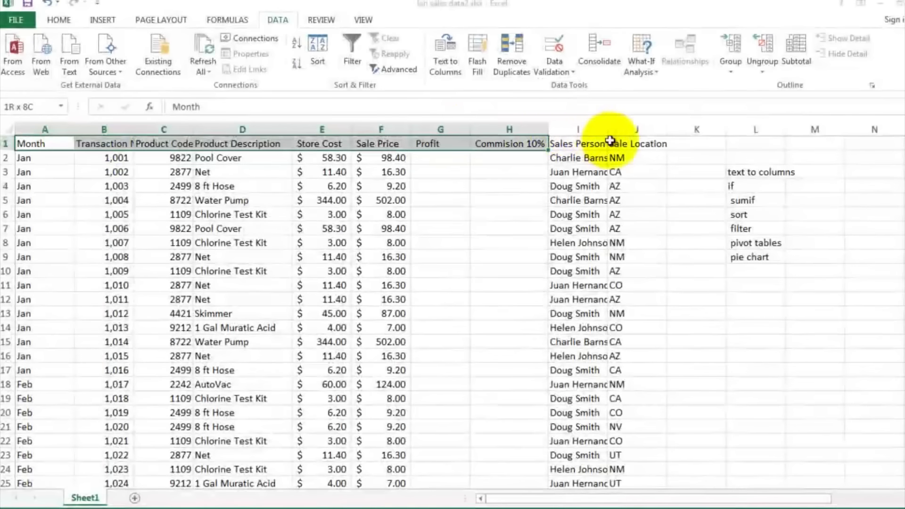
pyautogui.moveTo(610, 140); pyautogui.dragTo(629, 140)
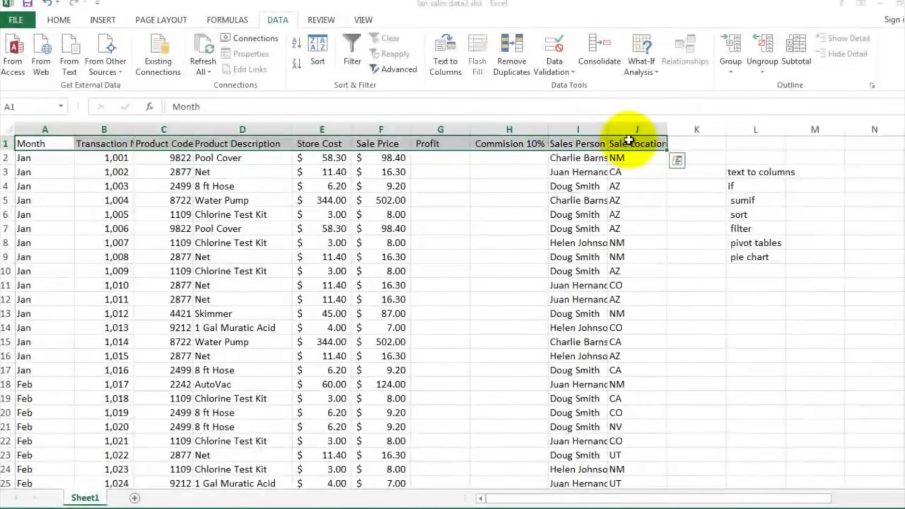
pyautogui.click(58, 21)
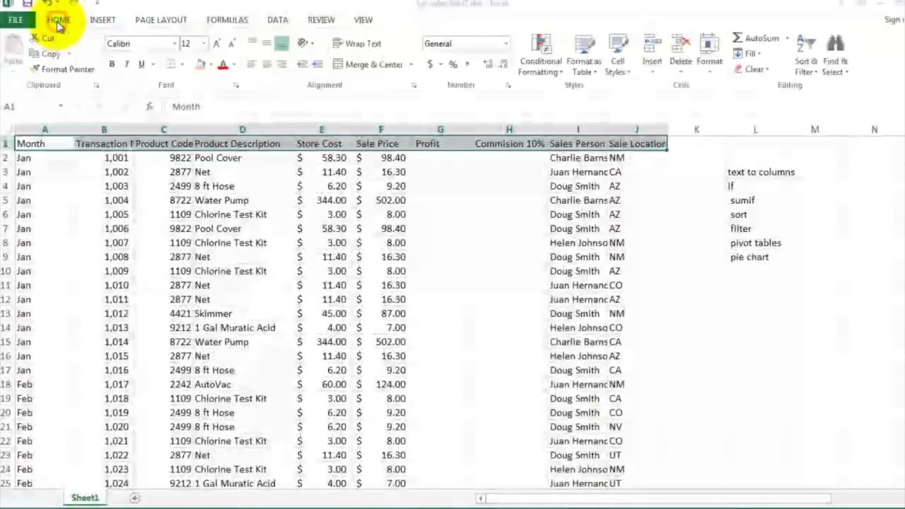
pyautogui.click(349, 47)
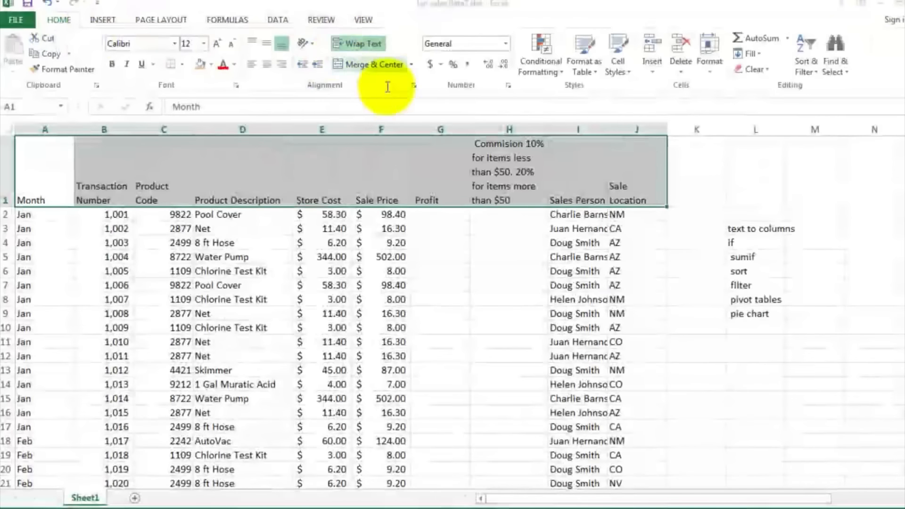
pyautogui.click(458, 257)
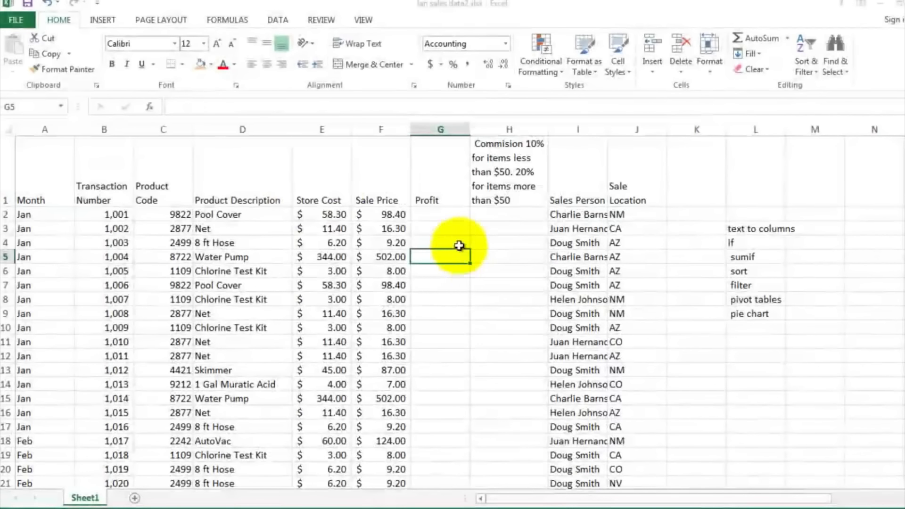
pyautogui.click(113, 185)
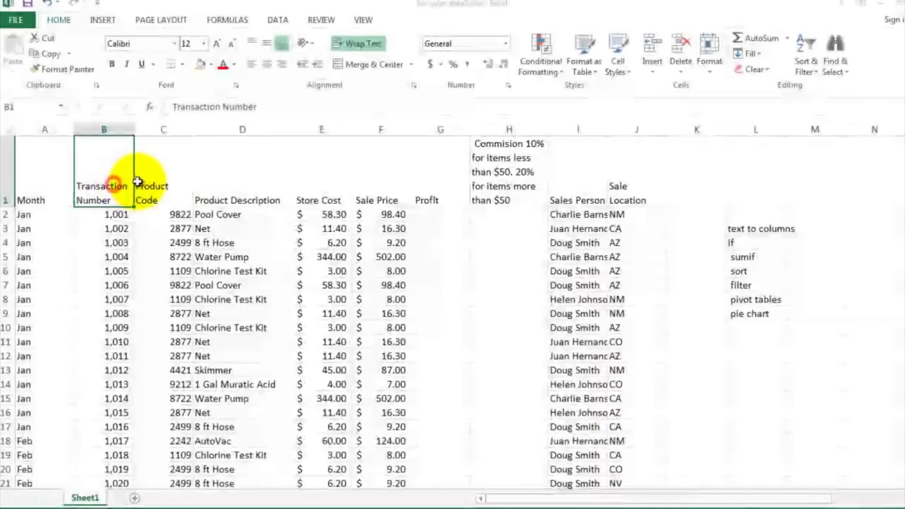
pyautogui.click(138, 179)
pyautogui.click(506, 163)
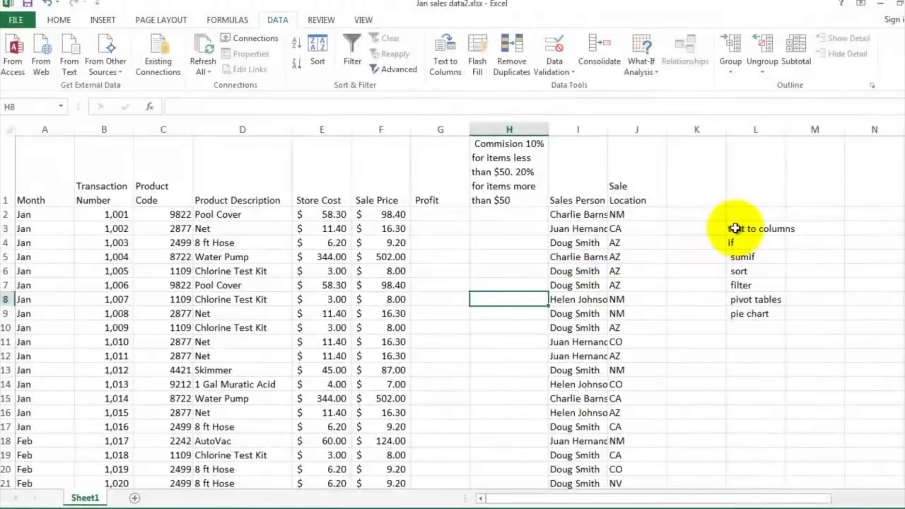
# Step: Insert a blank column between Sales Person and Sale Location
pyautogui.click(736, 228)
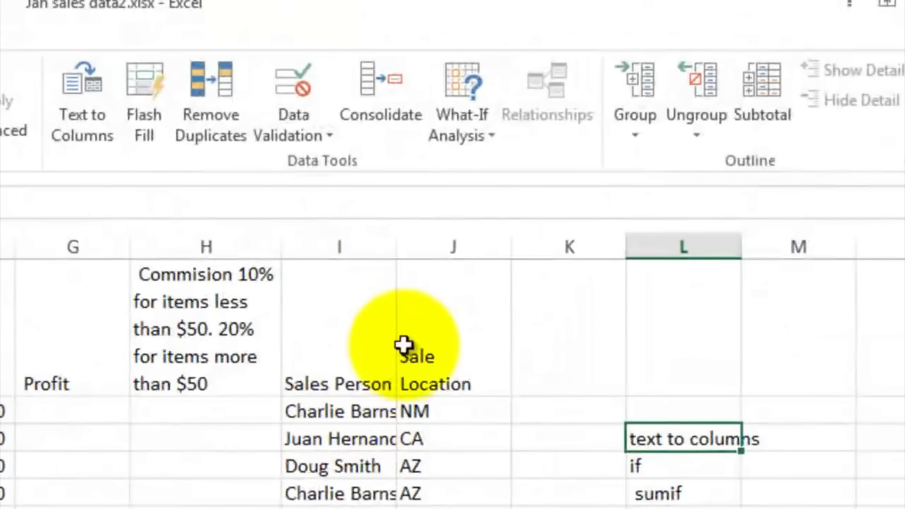
pyautogui.click(444, 247)
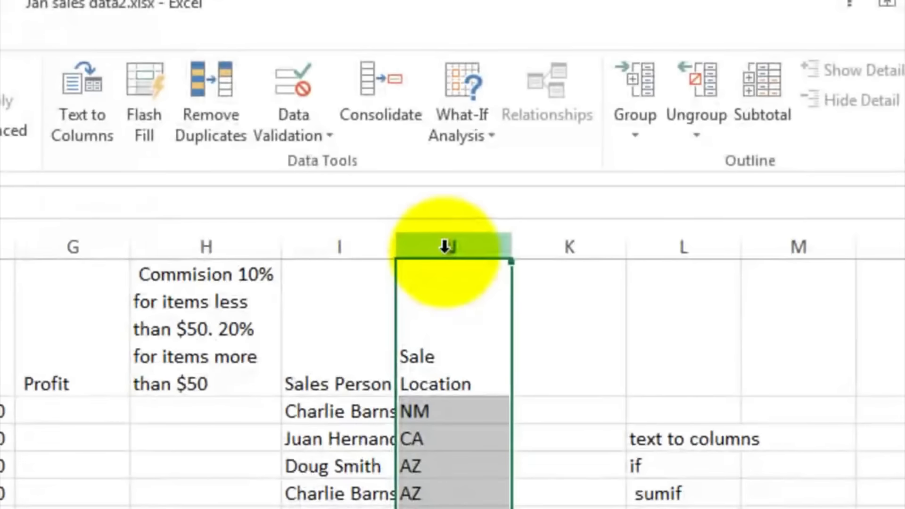
pyautogui.rightClick(445, 247)
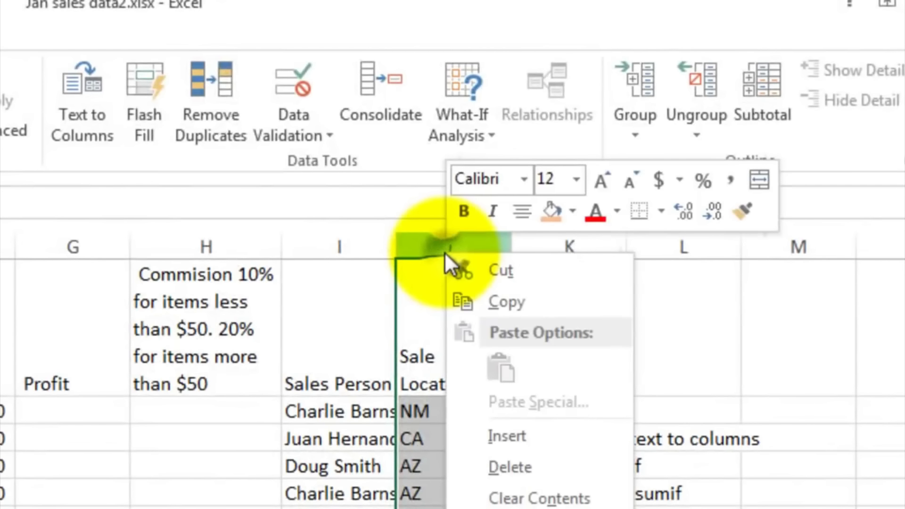
pyautogui.click(477, 431)
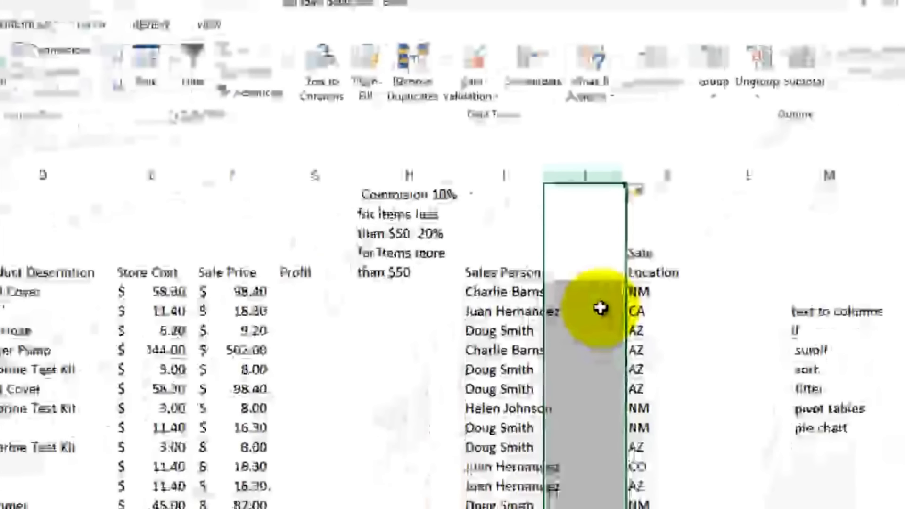
# Step: Split the Sales Person column into two columns with Text to Columns, as delimited data with Space as the only delimiter
pyautogui.click(505, 176)
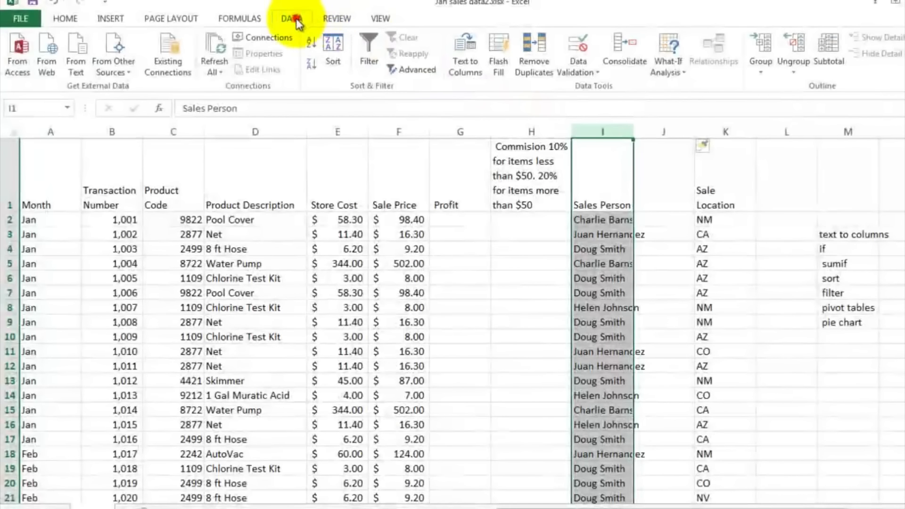
pyautogui.click(466, 54)
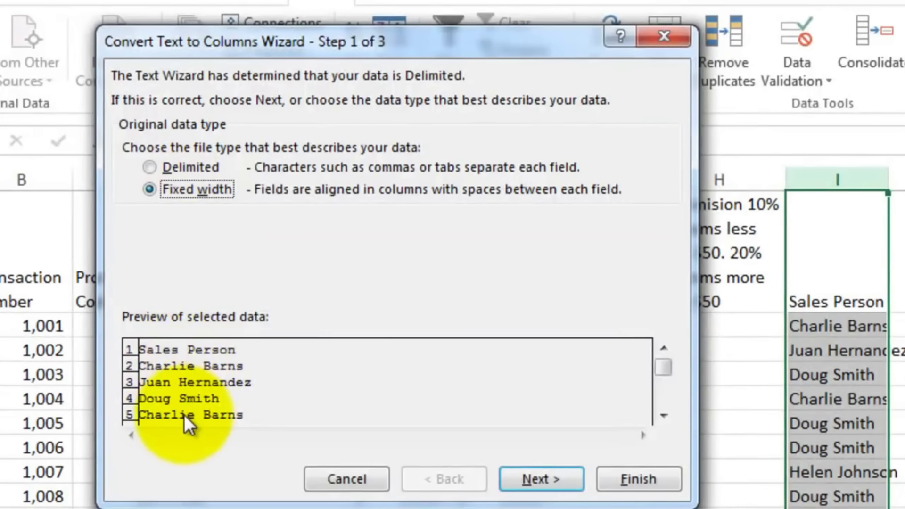
pyautogui.click(149, 167)
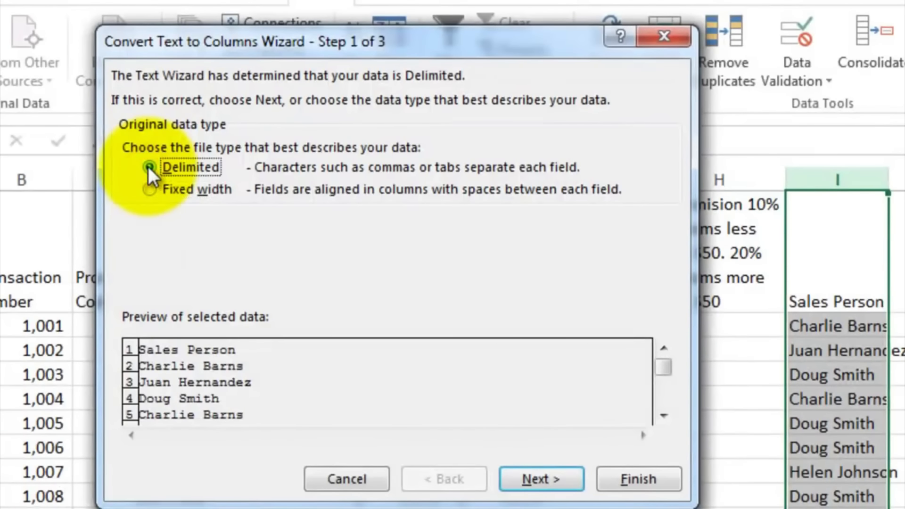
pyautogui.click(525, 478)
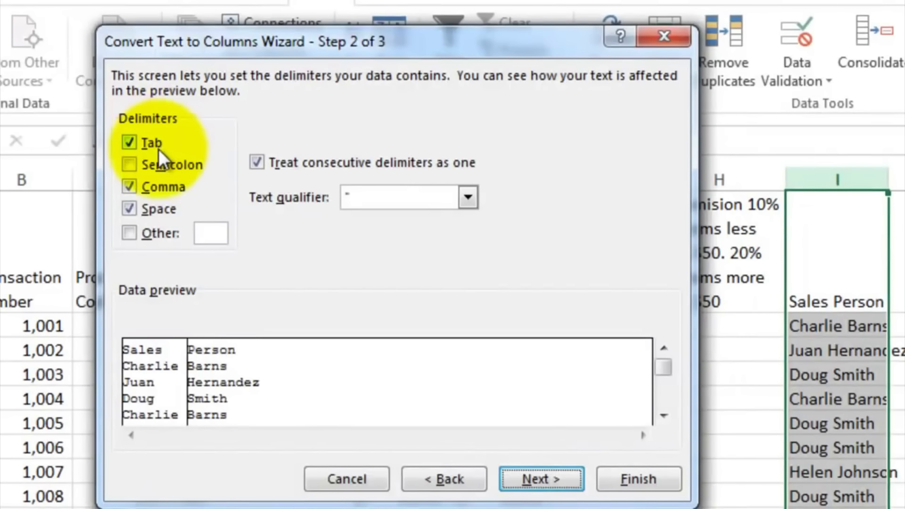
pyautogui.click(149, 210)
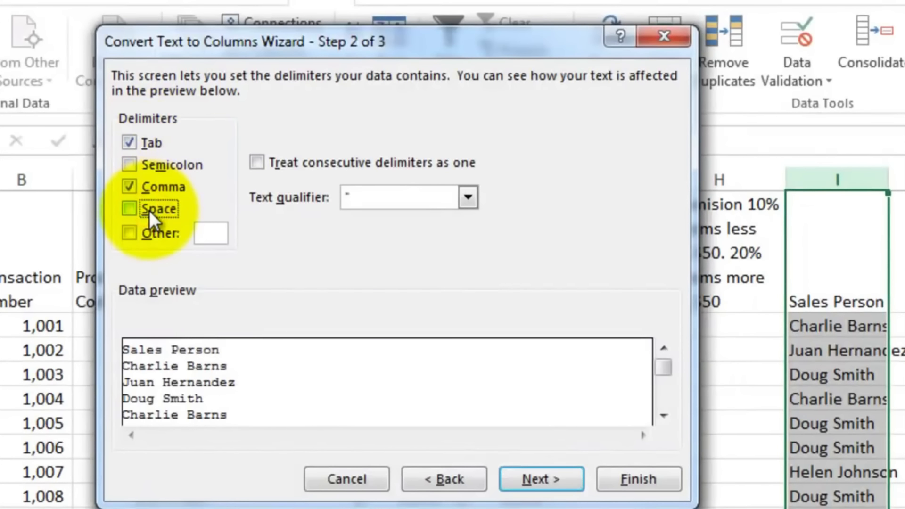
pyautogui.click(140, 187)
pyautogui.click(134, 146)
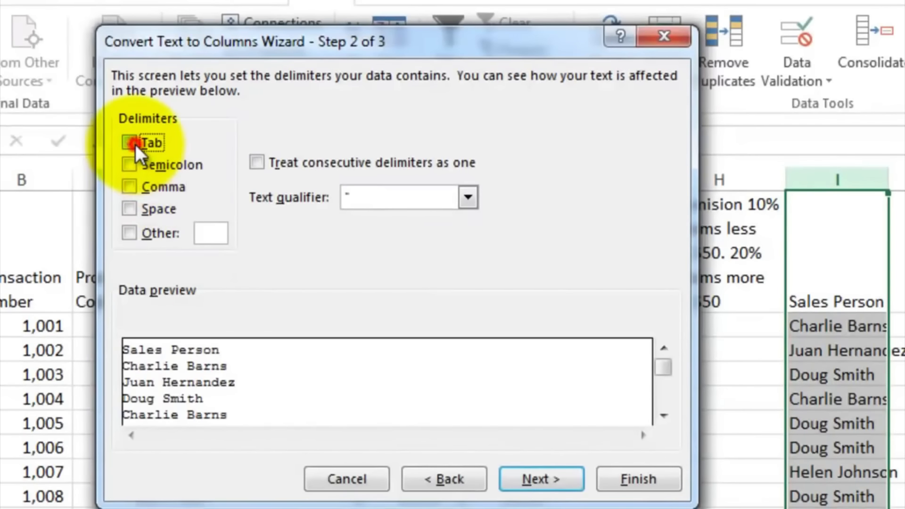
pyautogui.click(128, 208)
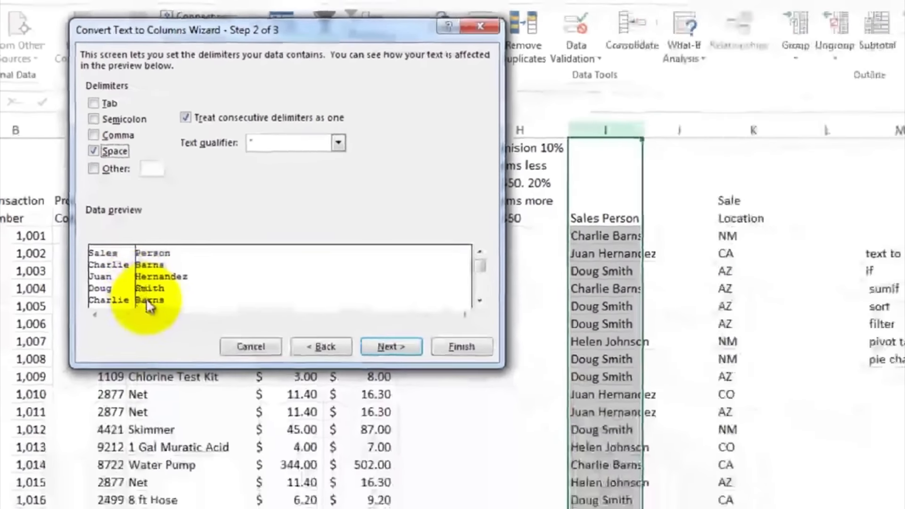
pyautogui.click(461, 347)
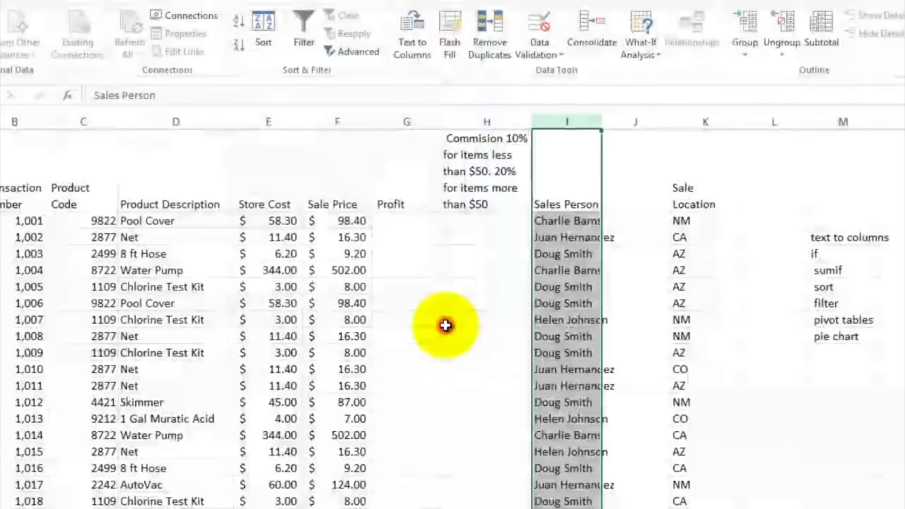
# Step: Rename the two split column headers in I1 and J1 as First Name and Last Name
pyautogui.click(577, 208)
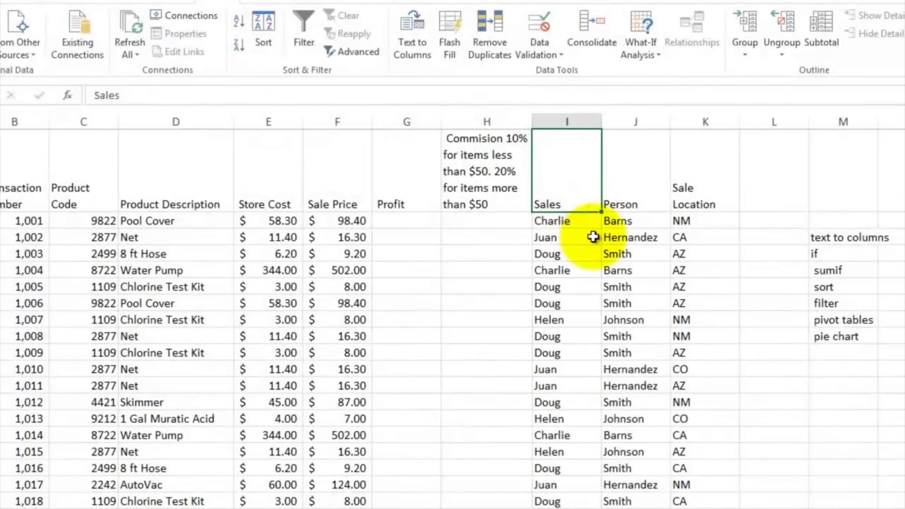
pyautogui.write('F')
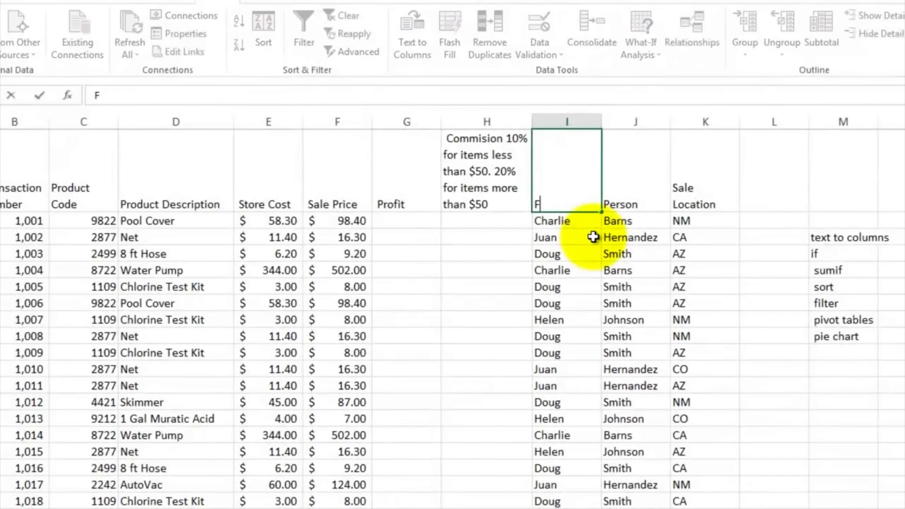
pyautogui.write('irst Name')
pyautogui.press('Tab')
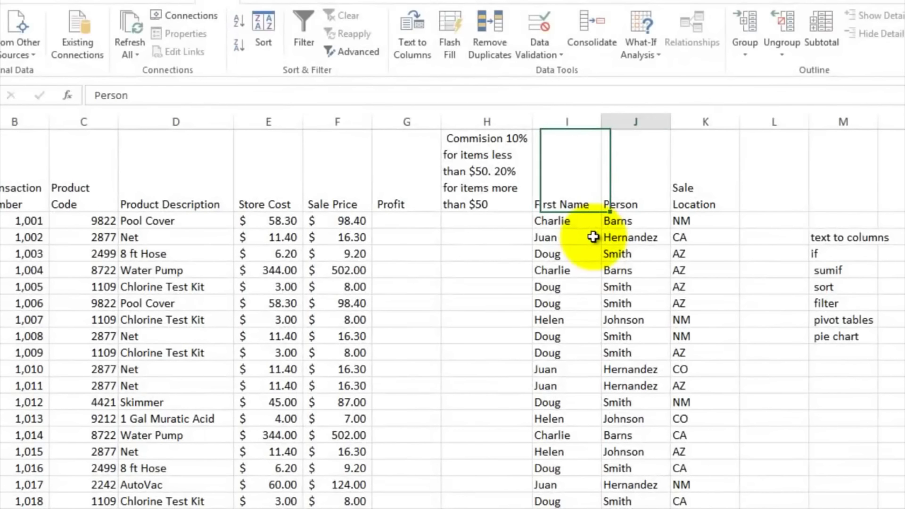
pyautogui.write('Last Name')
pyautogui.press('Return')
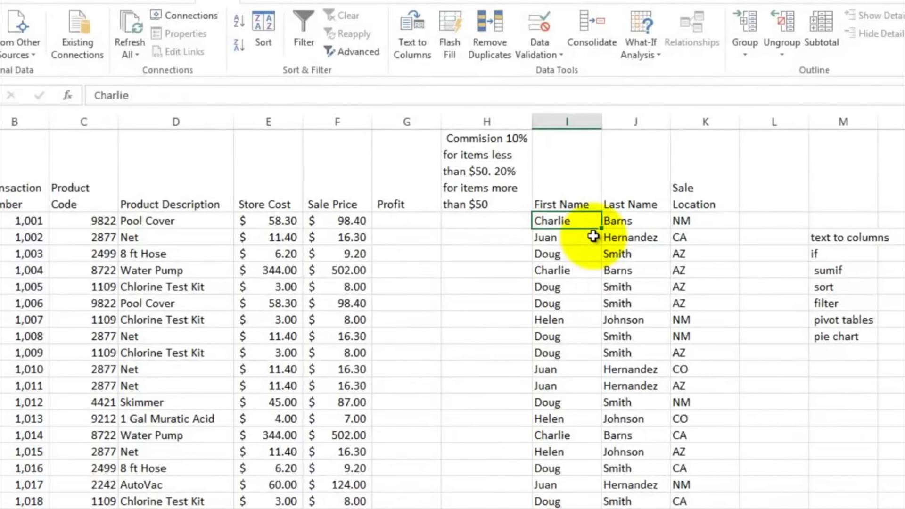
# Step: Calculate the first item's profit in G2 as sale price minus store cost with the formula =F2-E2
pyautogui.click(415, 227)
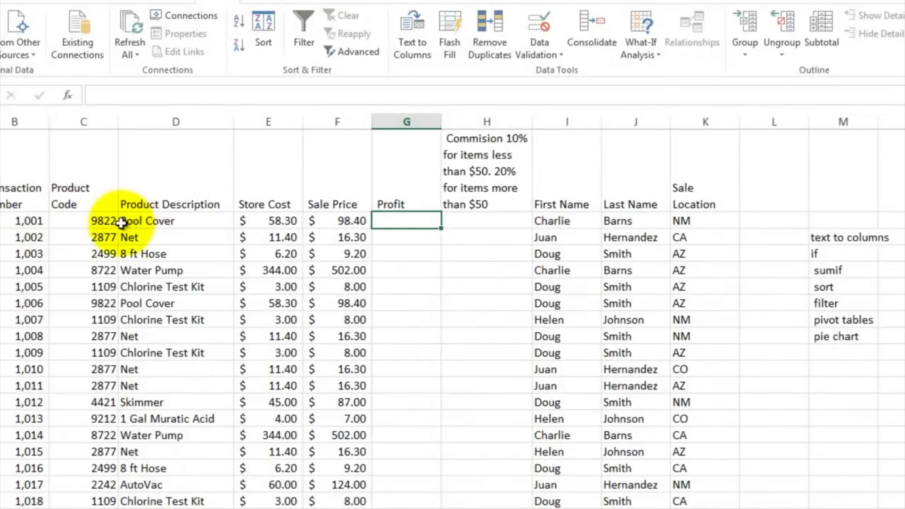
pyautogui.click(76, 220)
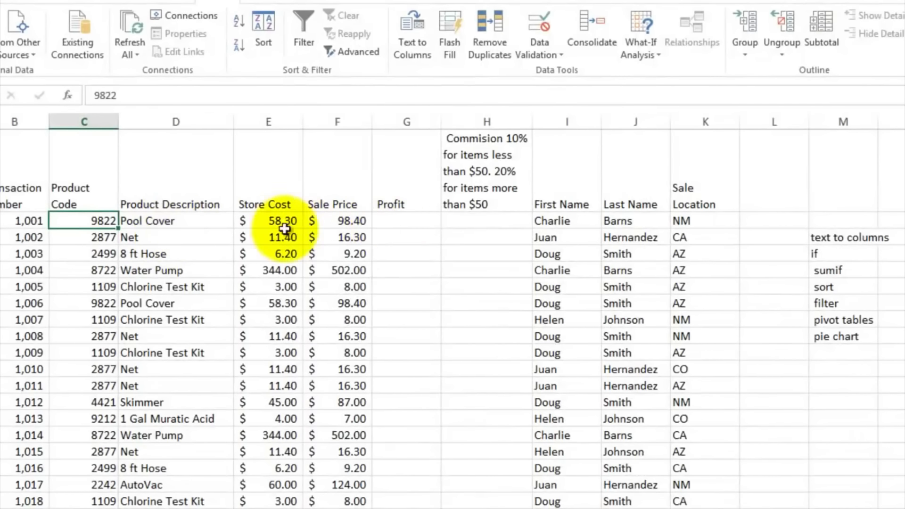
pyautogui.click(338, 218)
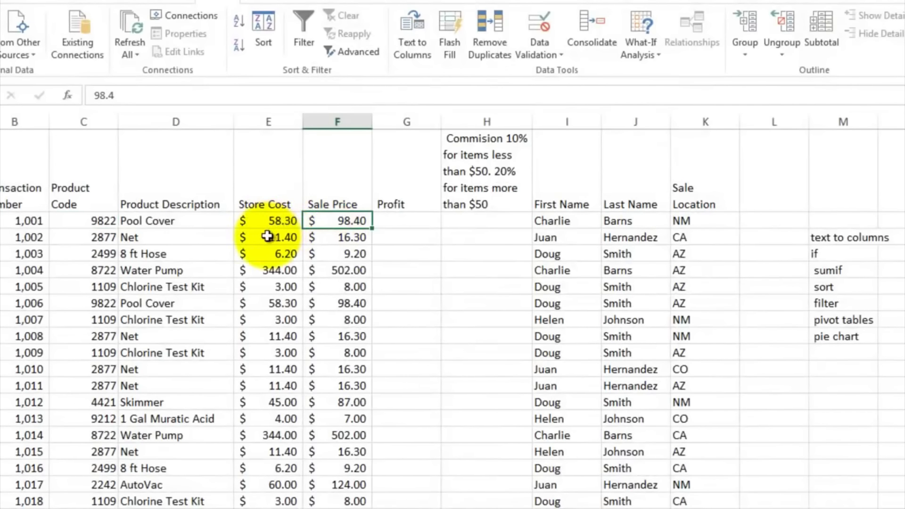
pyautogui.click(390, 219)
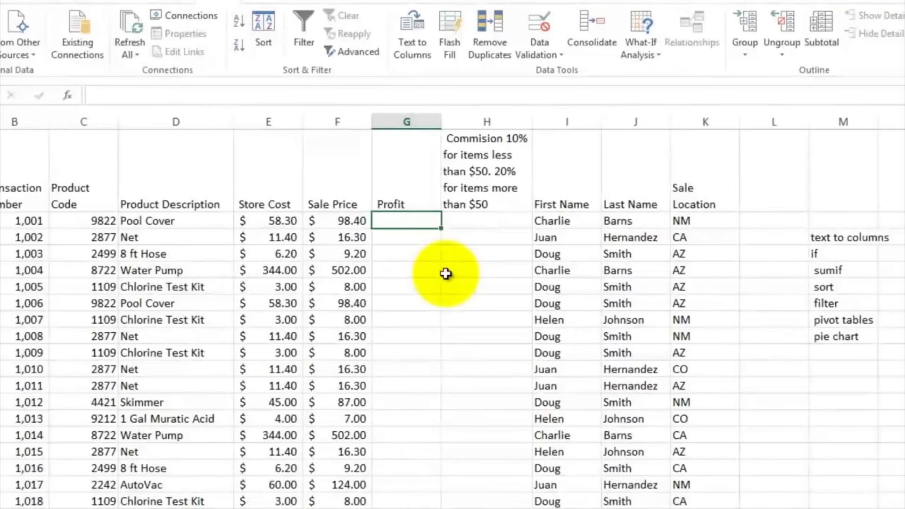
pyautogui.write('=')
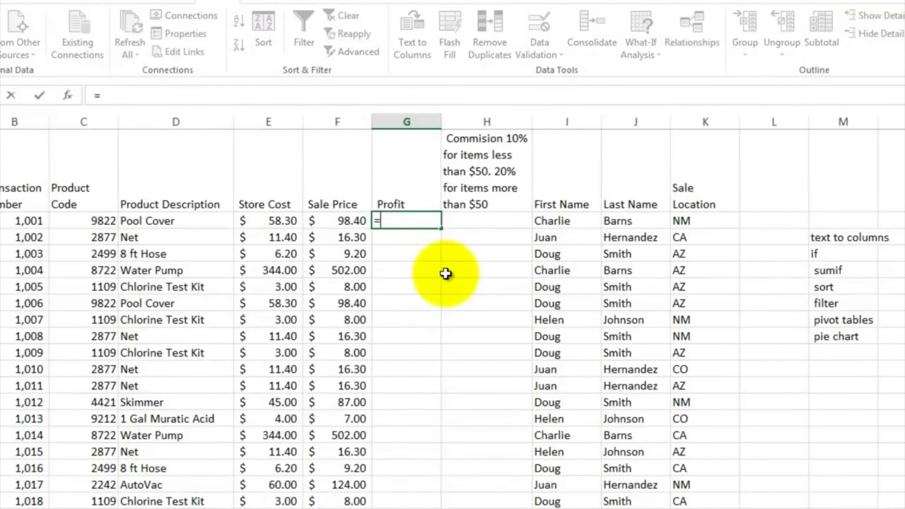
pyautogui.click(348, 222)
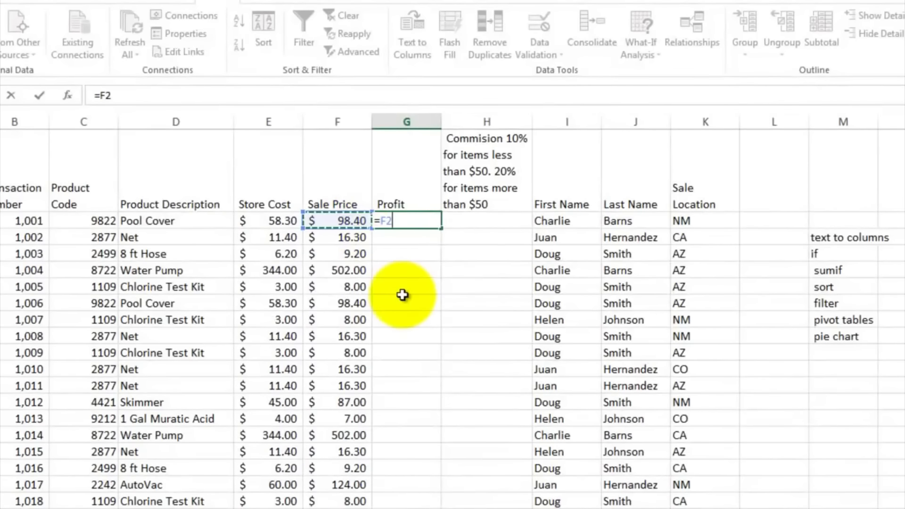
pyautogui.write('-')
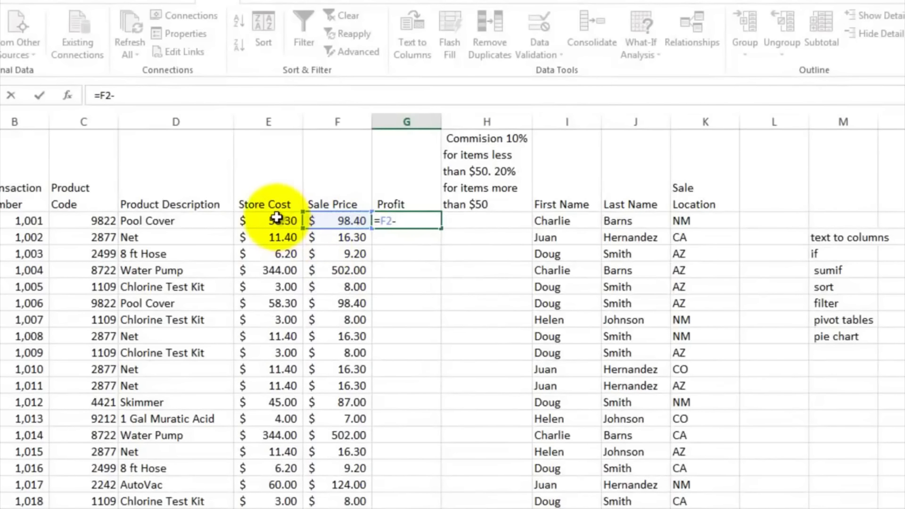
pyautogui.click(264, 221)
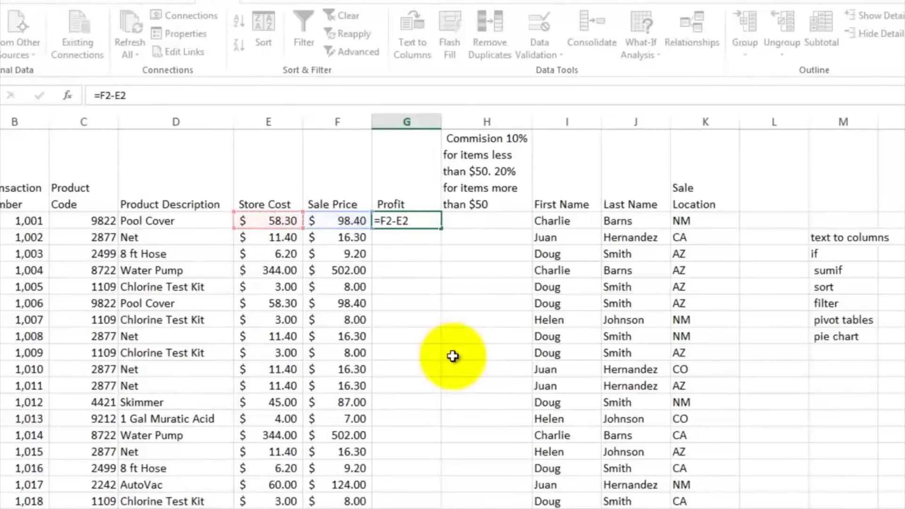
pyautogui.press('Return')
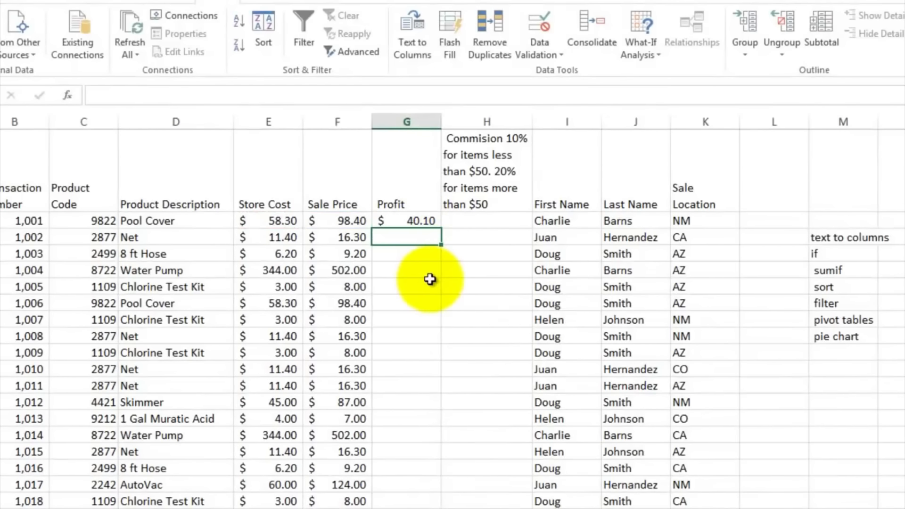
# Step: Apply the dollar Accounting number format to the profit in G2
pyautogui.click(417, 221)
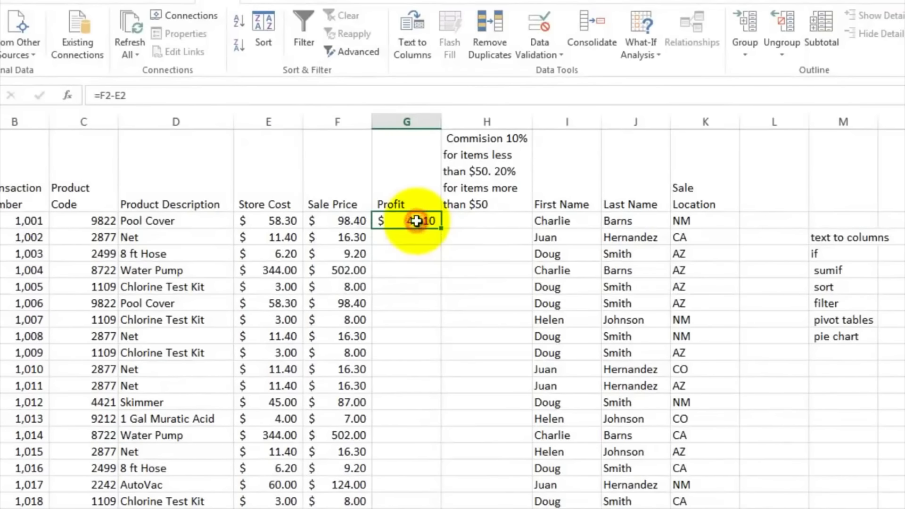
pyautogui.click(0, 0)
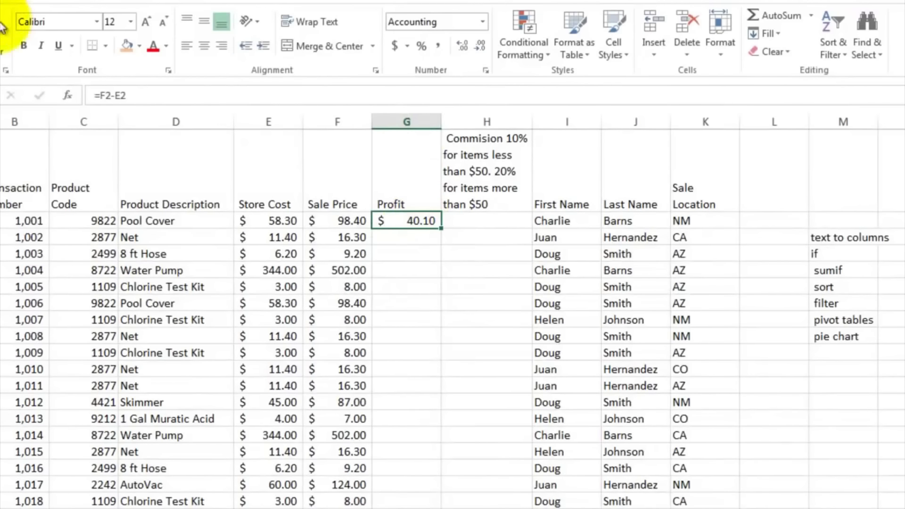
pyautogui.click(399, 50)
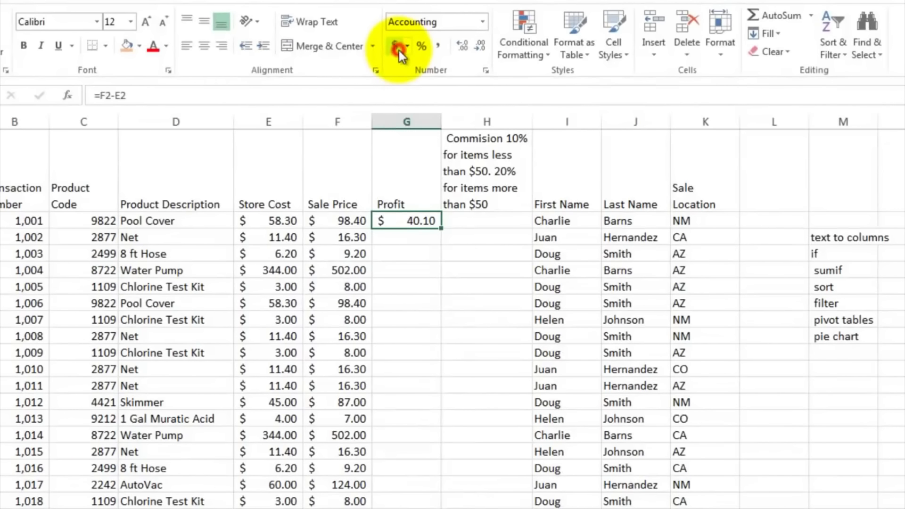
pyautogui.click(398, 50)
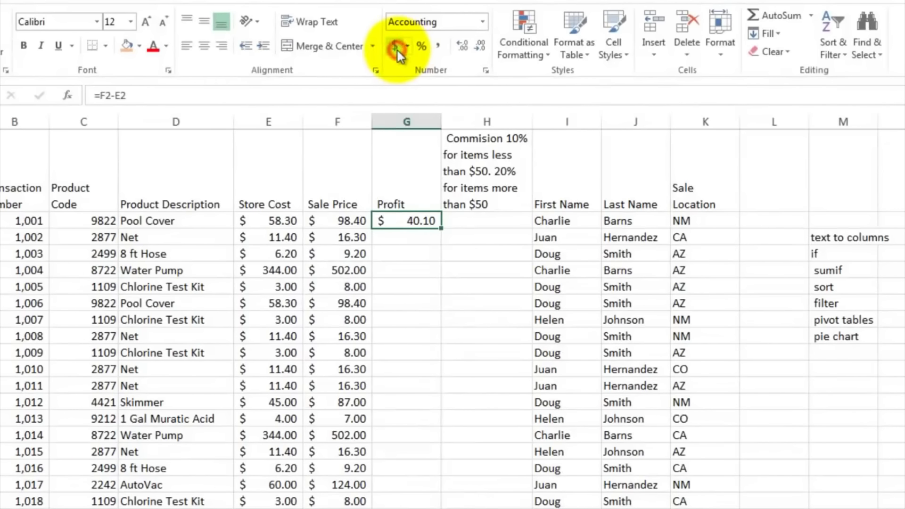
# Step: Calculate the commission in H2 with the formula =if(F2>50,G2*.2,G2*.1)
pyautogui.click(456, 220)
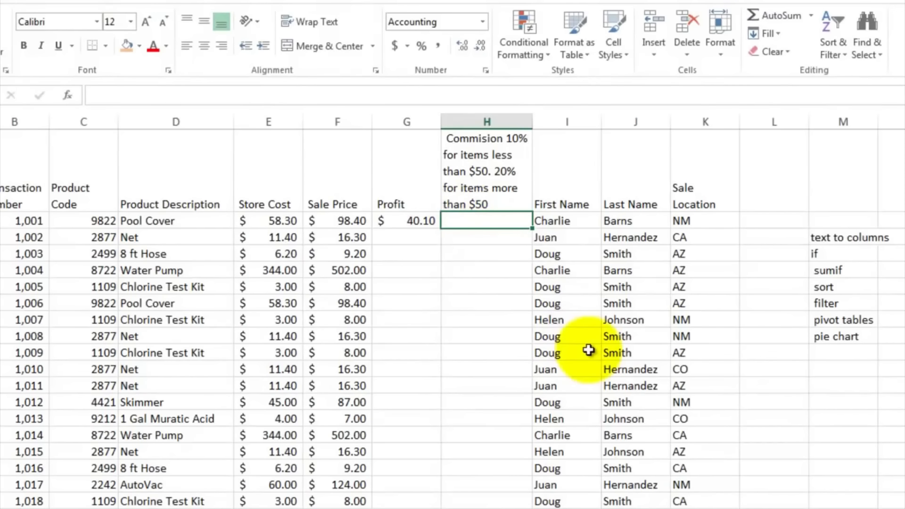
pyautogui.write('=if')
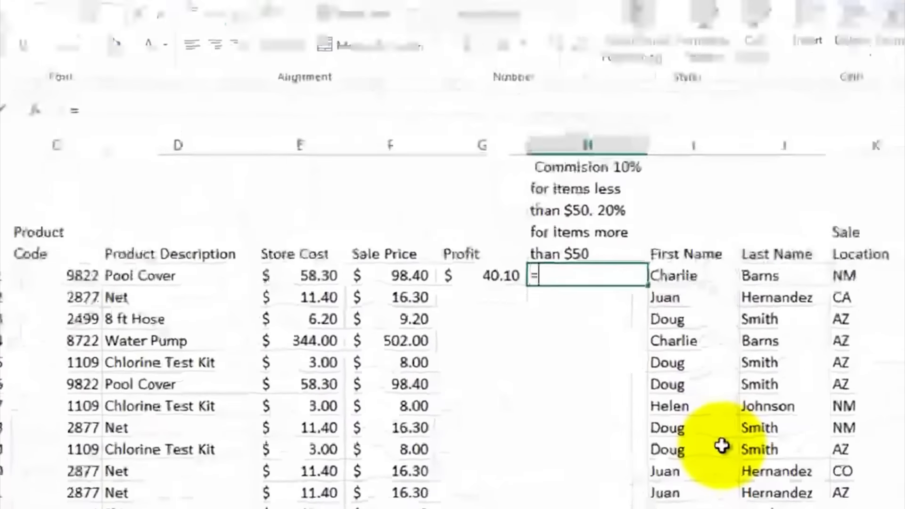
pyautogui.write('(')
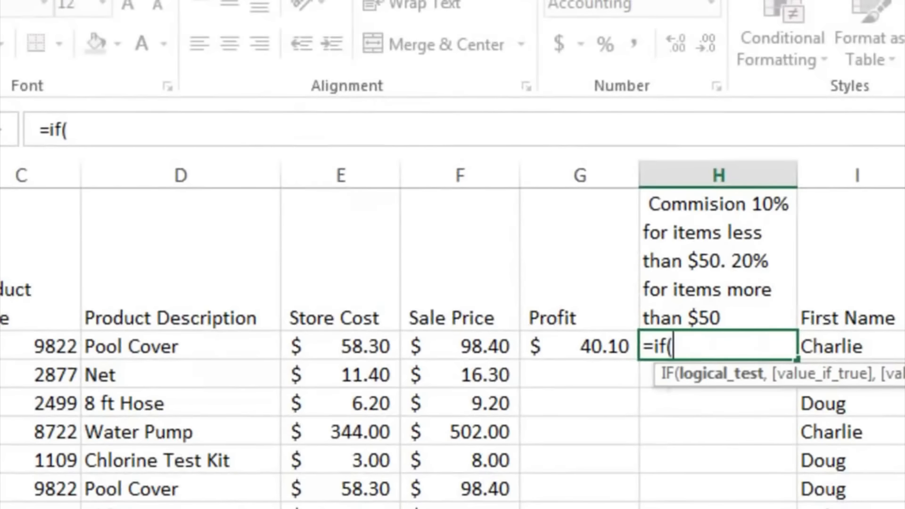
pyautogui.click(460, 340)
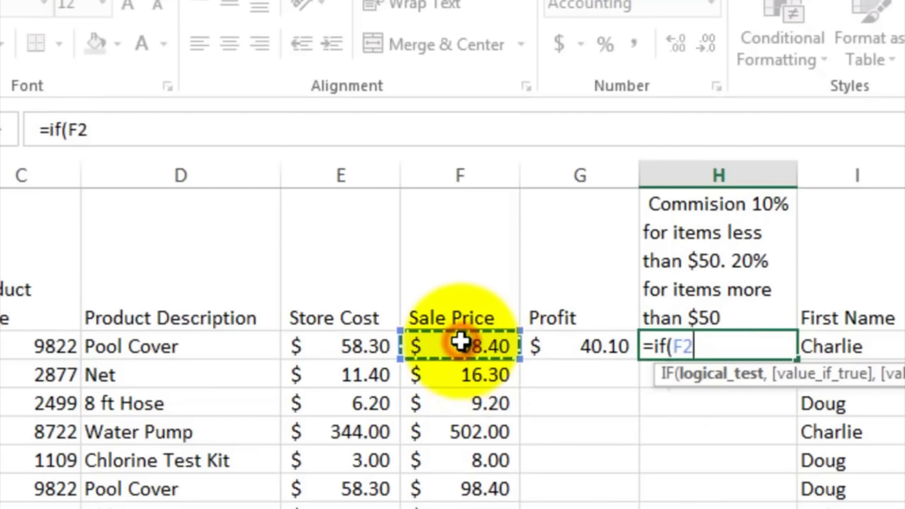
pyautogui.write('>')
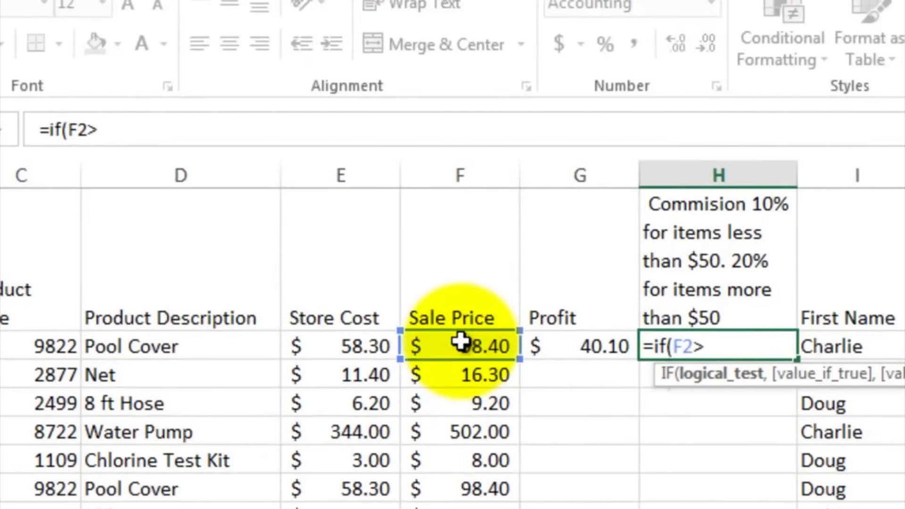
pyautogui.write('50,')
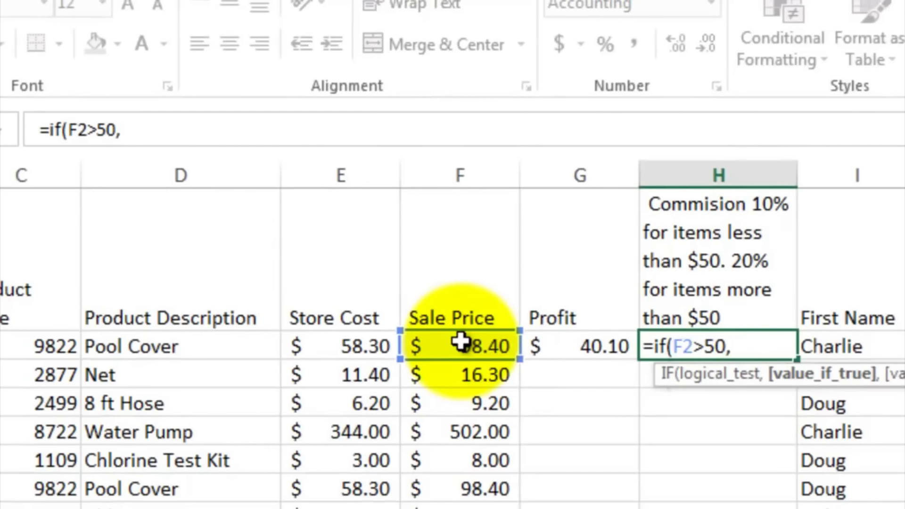
pyautogui.click(569, 345)
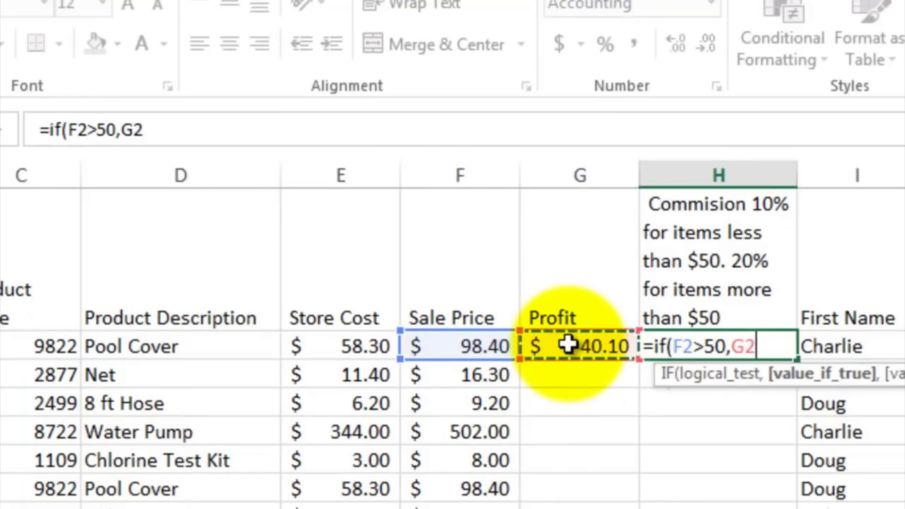
pyautogui.write('*')
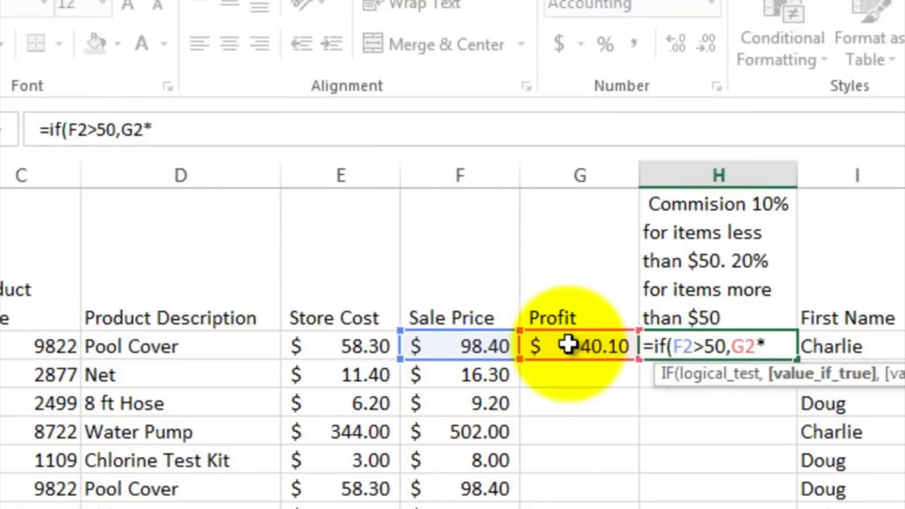
pyautogui.write('.2')
pyautogui.write(',')
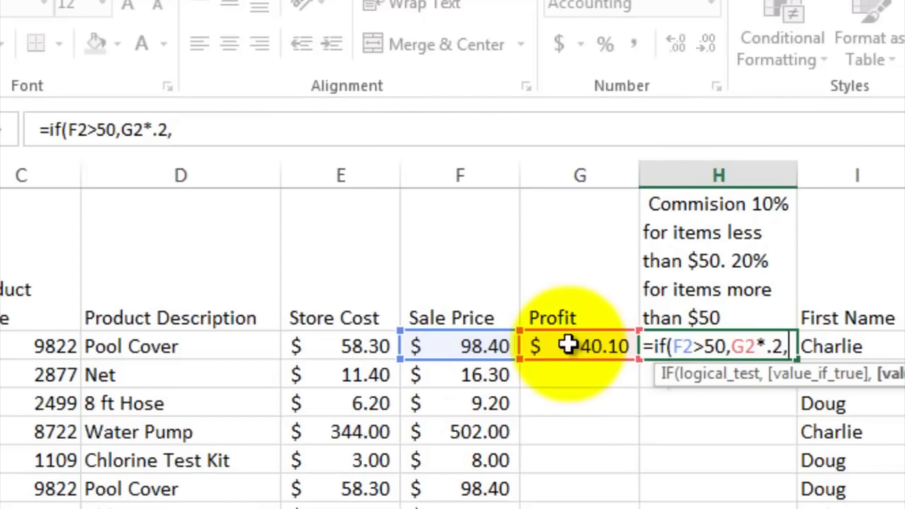
pyautogui.click(568, 345)
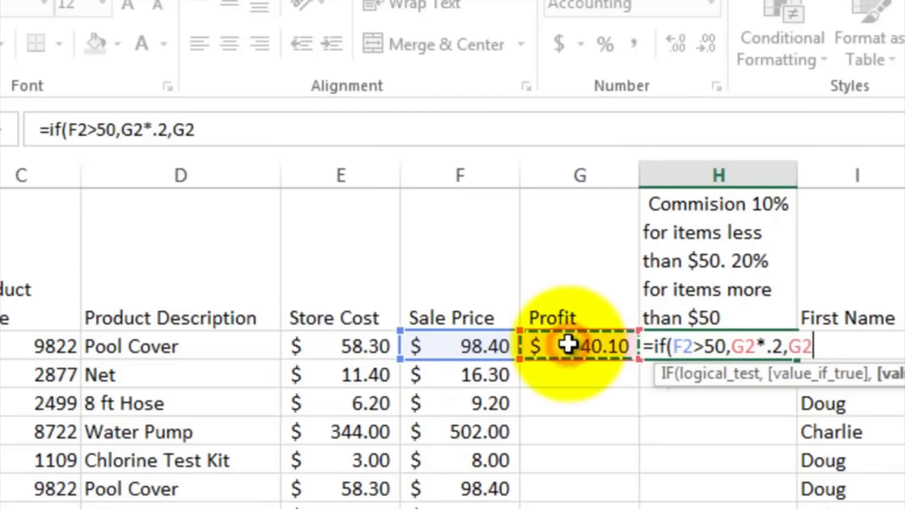
pyautogui.write('*')
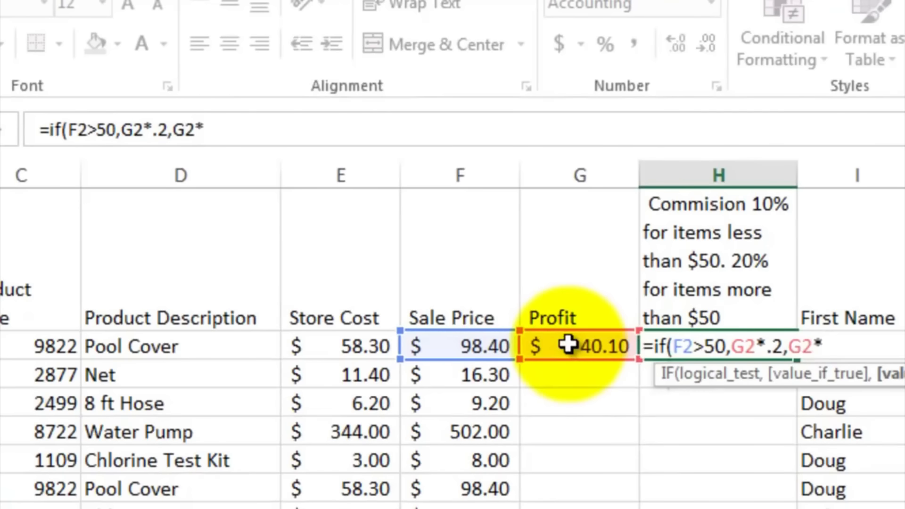
pyautogui.write('.1)')
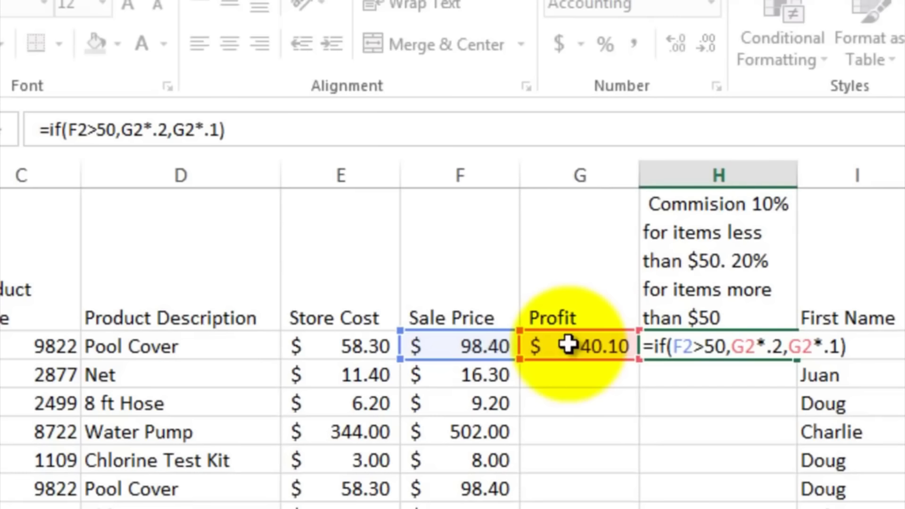
pyautogui.press('Return')
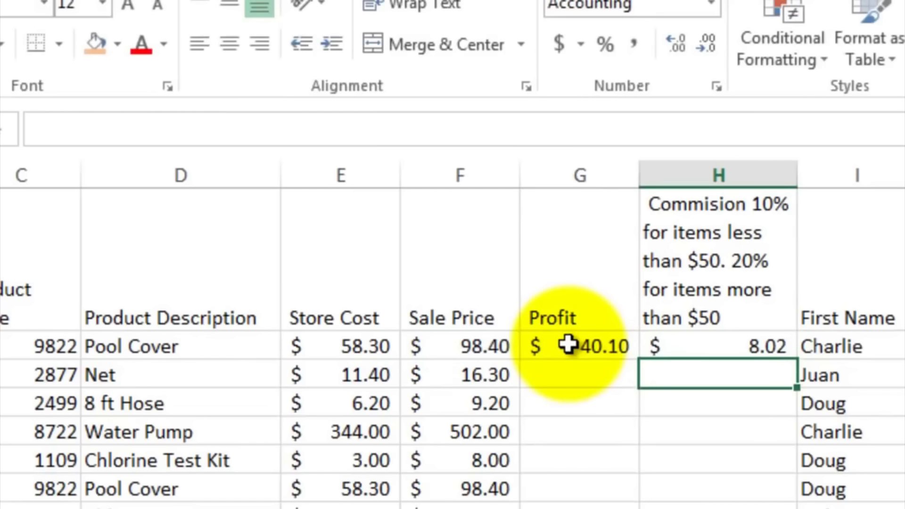
# Step: Copy the profit and commission formulas in G2:H2 down to row 9 with the fill handle
pyautogui.click(740, 345)
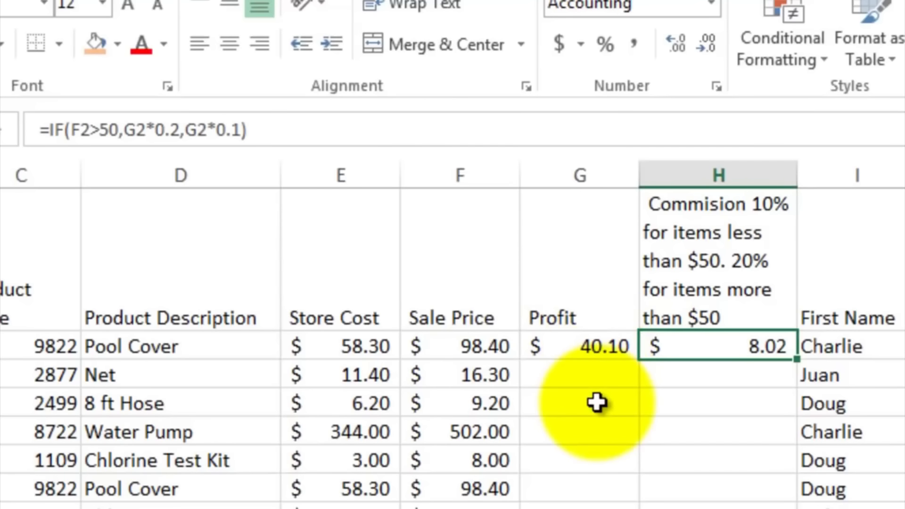
pyautogui.moveTo(586, 347); pyautogui.dragTo(663, 339)
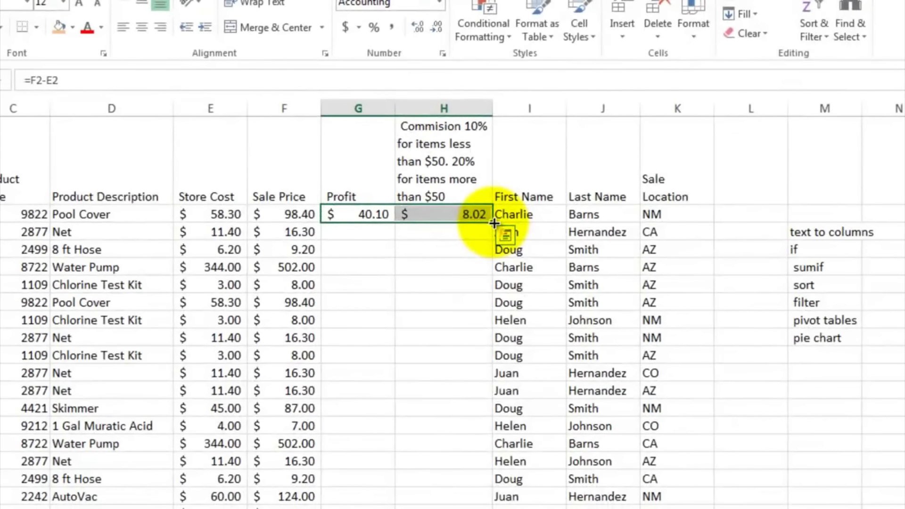
pyautogui.moveTo(493, 222); pyautogui.dragTo(460, 339)
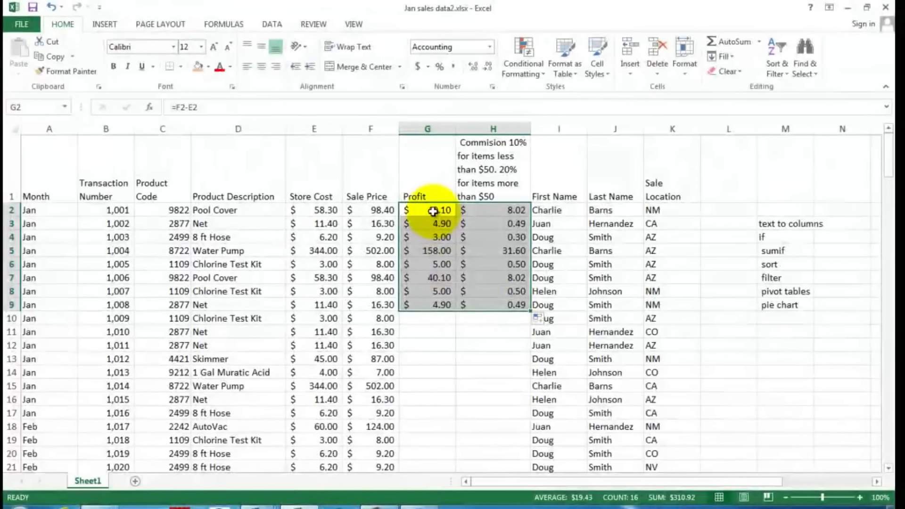
# Step: Fill the profit and commission formulas from G2:H2 down through row 172 with the Fill Down command
pyautogui.moveTo(427, 210); pyautogui.dragTo(481, 210)
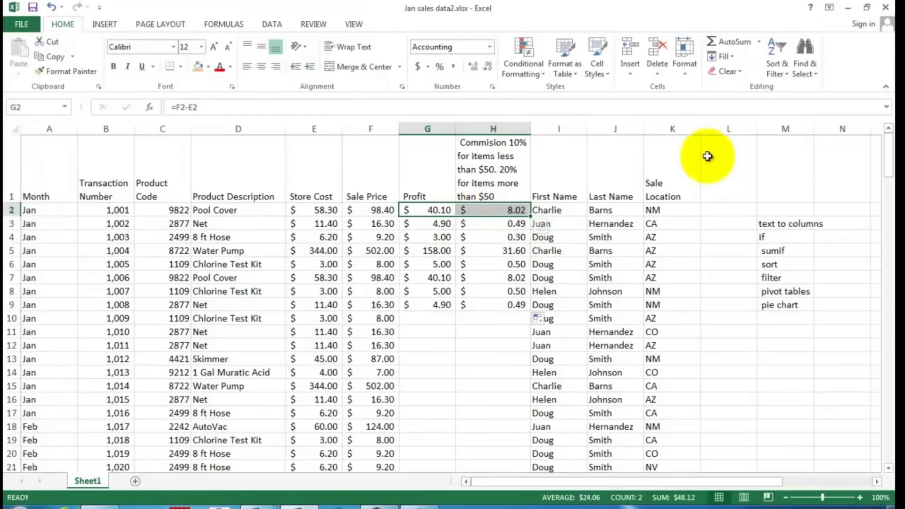
pyautogui.moveTo(888, 147); pyautogui.dragTo(887, 442)
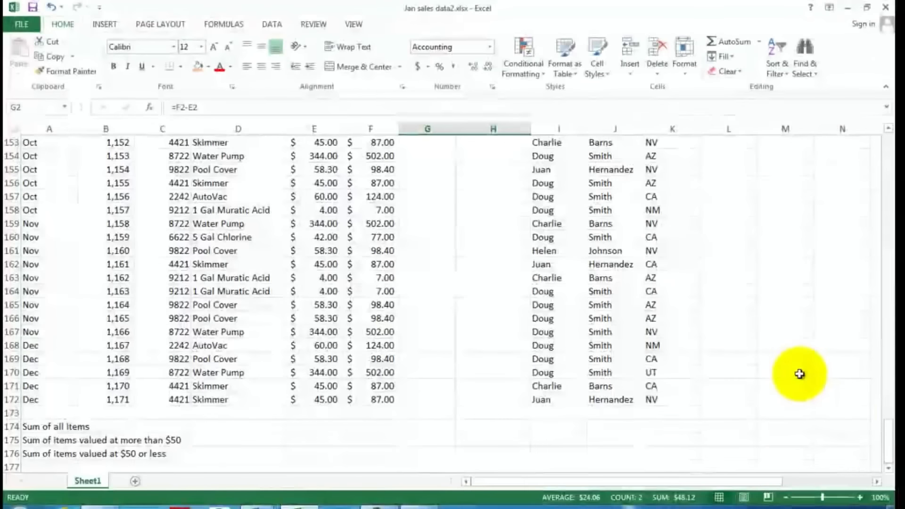
pyautogui.keyDown('shift'); pyautogui.click(492, 398); pyautogui.keyUp('shift')
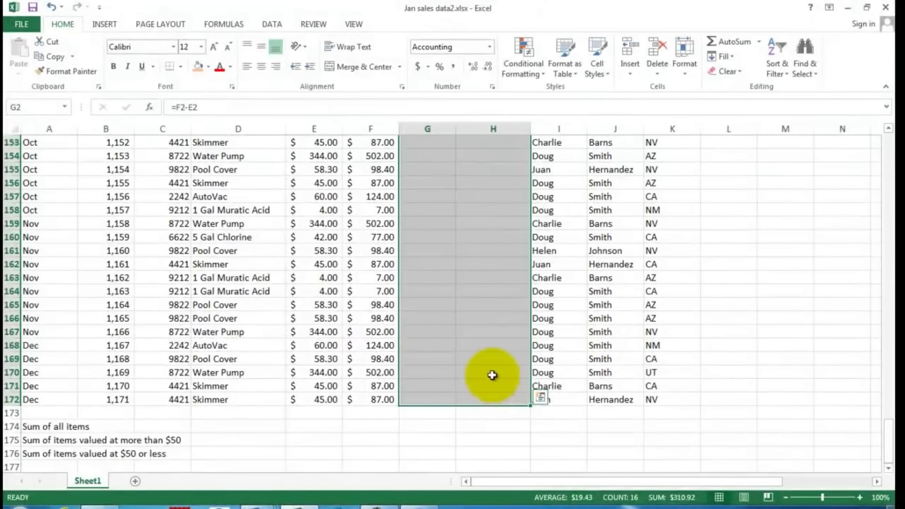
pyautogui.moveTo(890, 447); pyautogui.dragTo(890, 269)
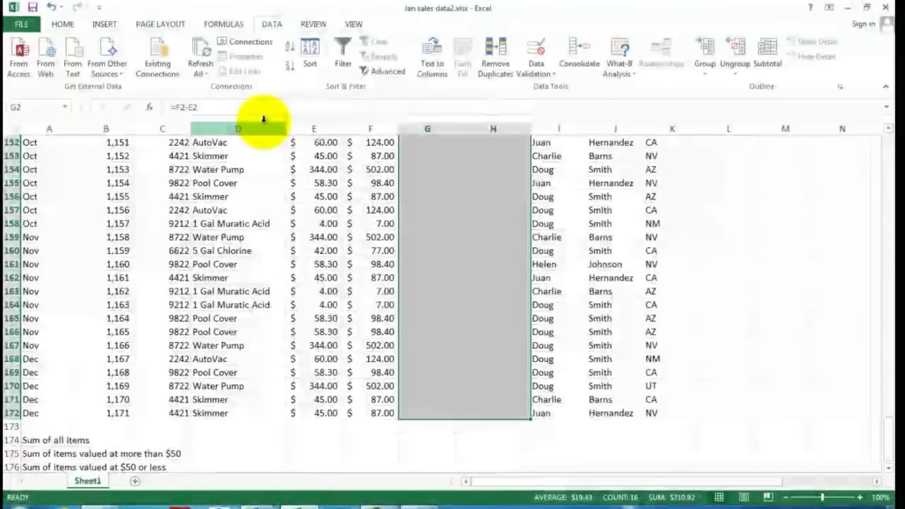
pyautogui.click(64, 24)
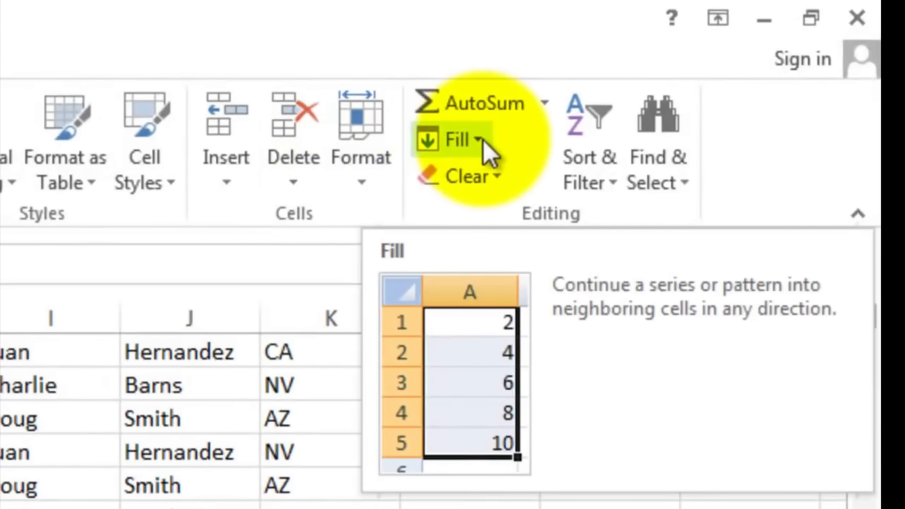
pyautogui.click(478, 140)
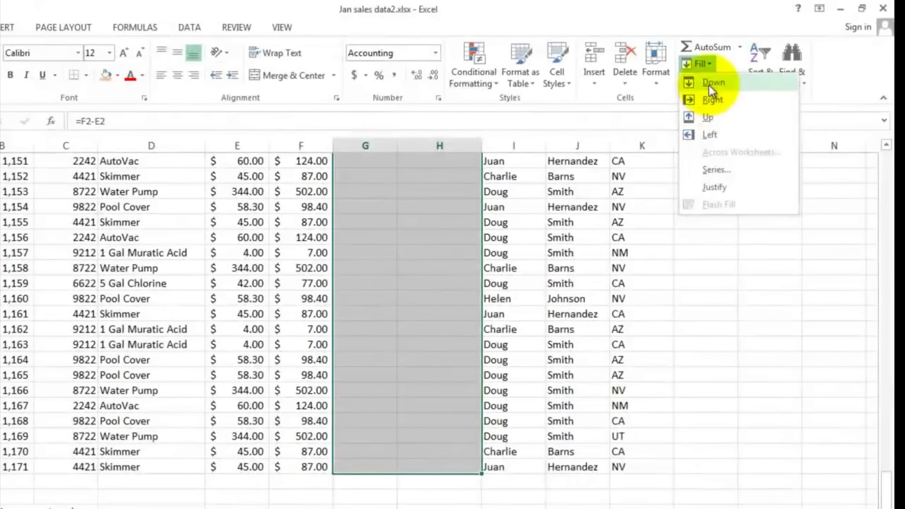
pyautogui.click(709, 86)
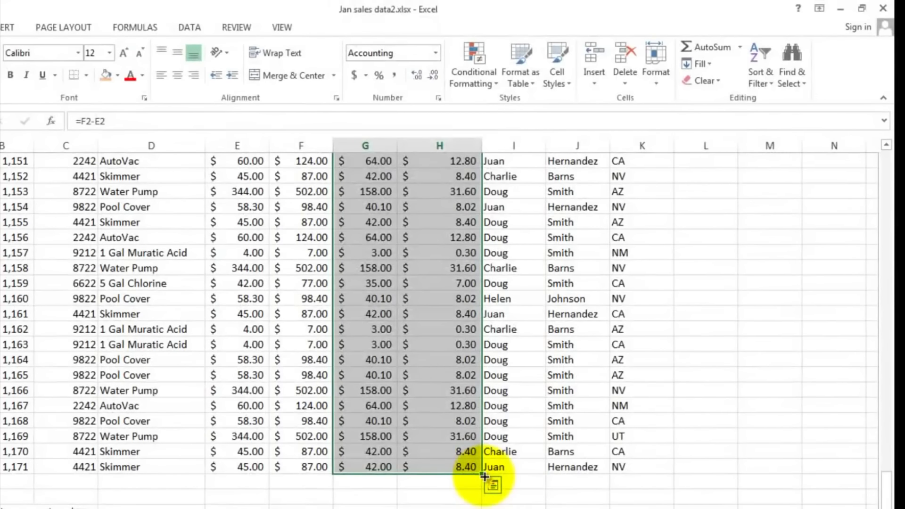
# Step: Check the filled commission formula in H159 and the sale price, profit and commission cells in row 158
pyautogui.click(453, 269)
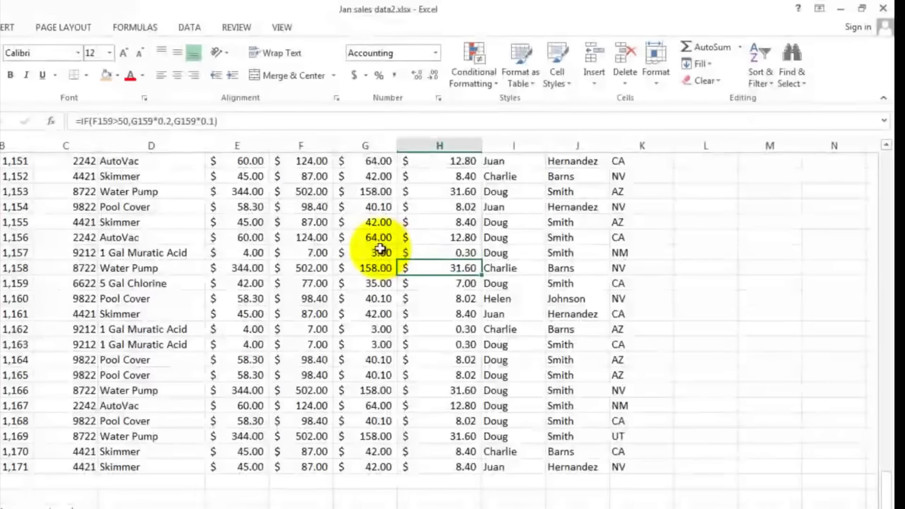
pyautogui.moveTo(304, 254); pyautogui.dragTo(442, 254)
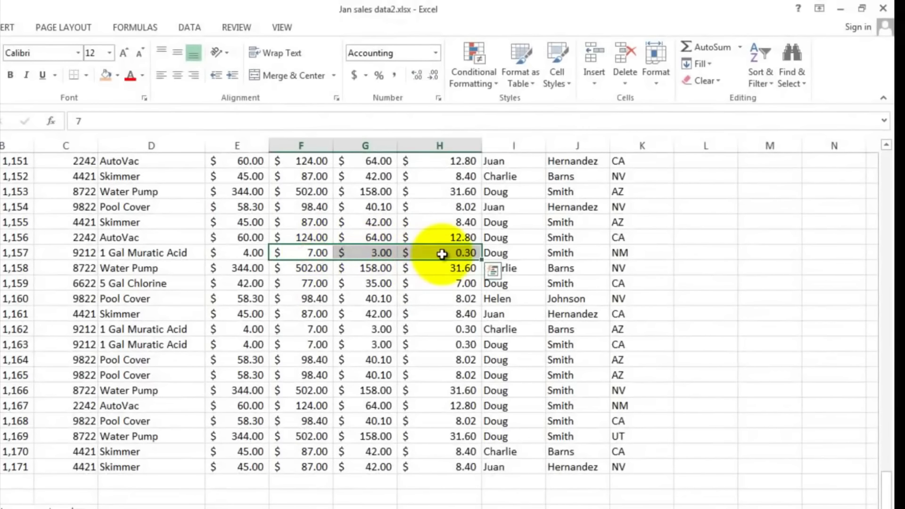
pyautogui.click(312, 254)
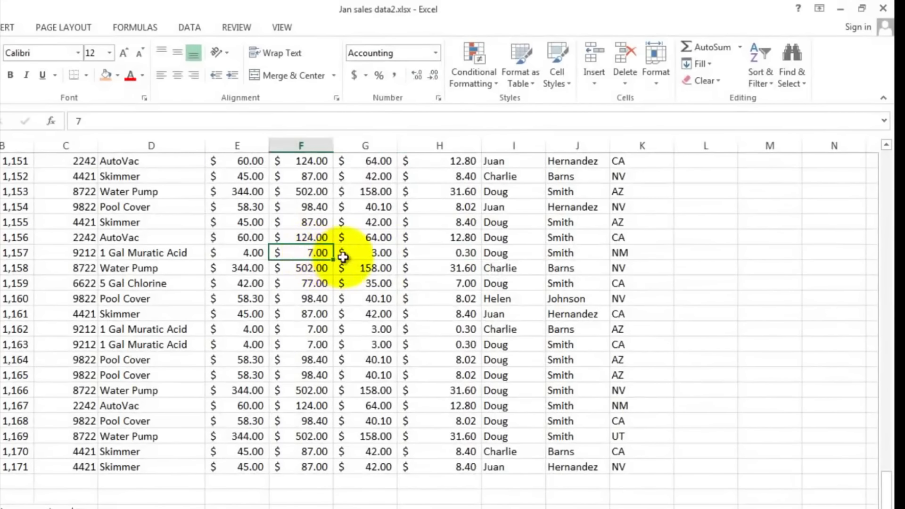
pyautogui.click(374, 255)
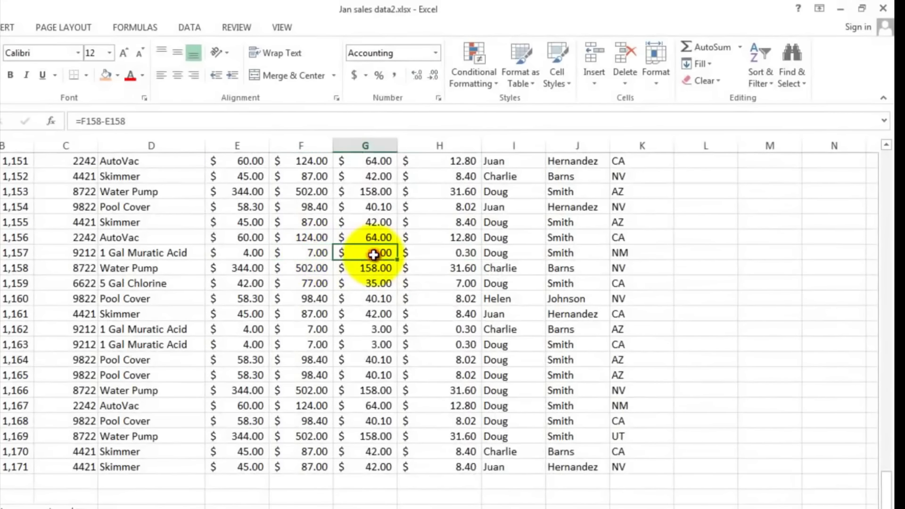
pyautogui.click(457, 253)
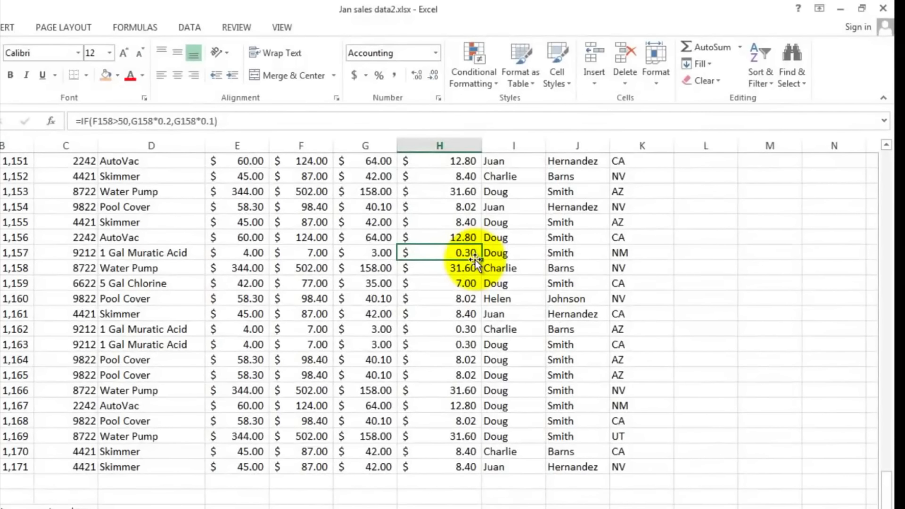
pyautogui.scroll(7, 476, 259)
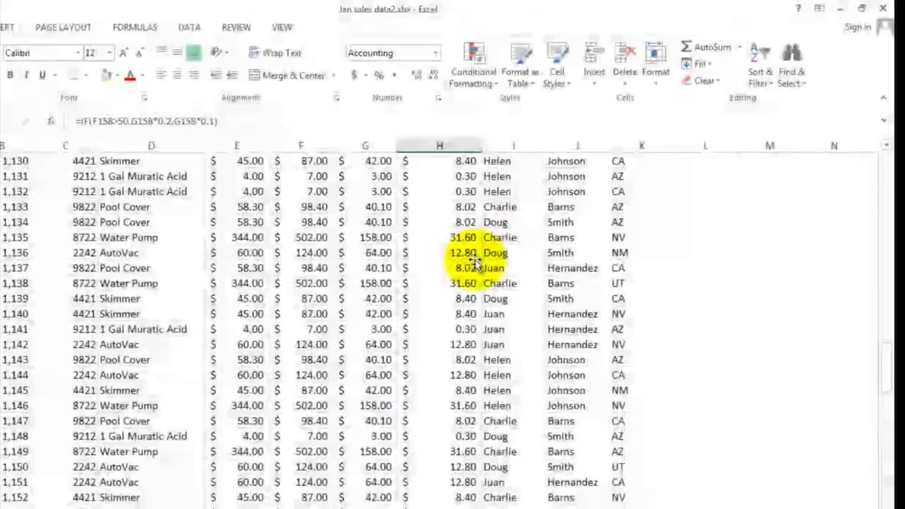
pyautogui.scroll(20, 475, 259)
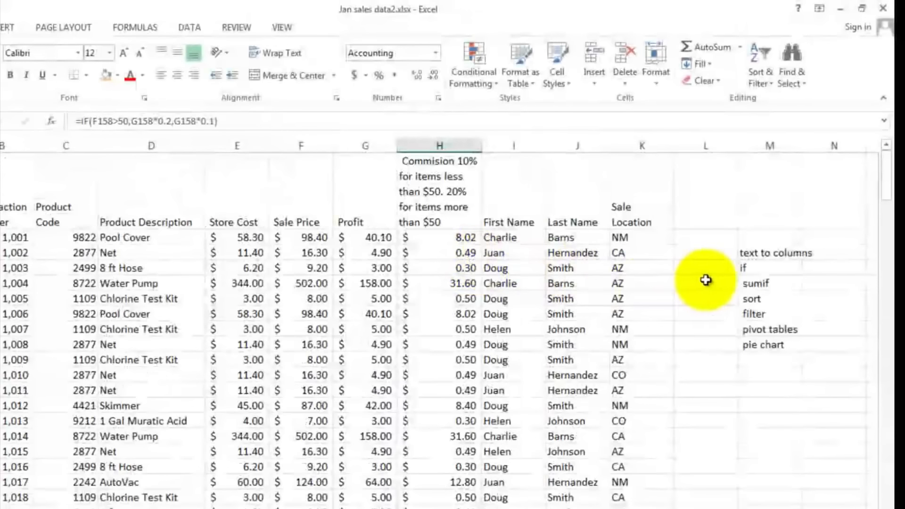
# Step: Total all sale prices in F174, on the "Sum of all items" row, with the formula =sum(f2:f172)
pyautogui.click(754, 284)
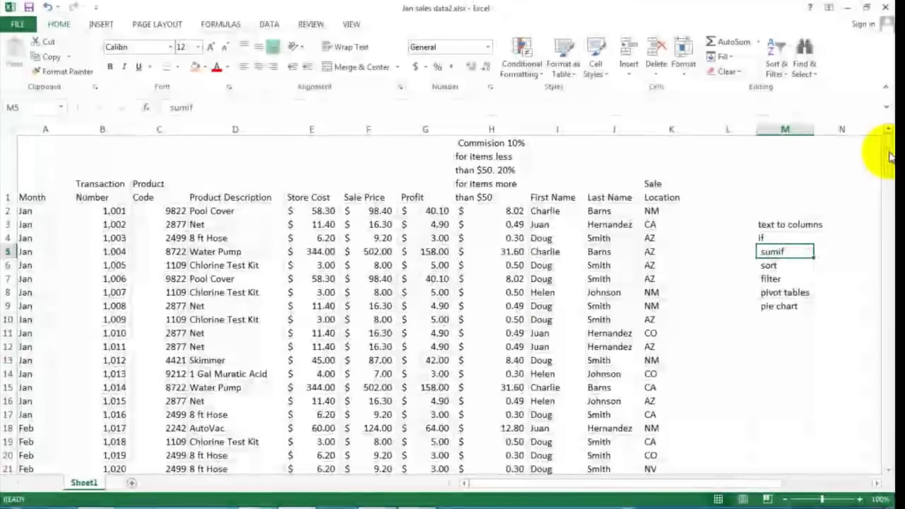
pyautogui.moveTo(890, 157); pyautogui.dragTo(875, 450)
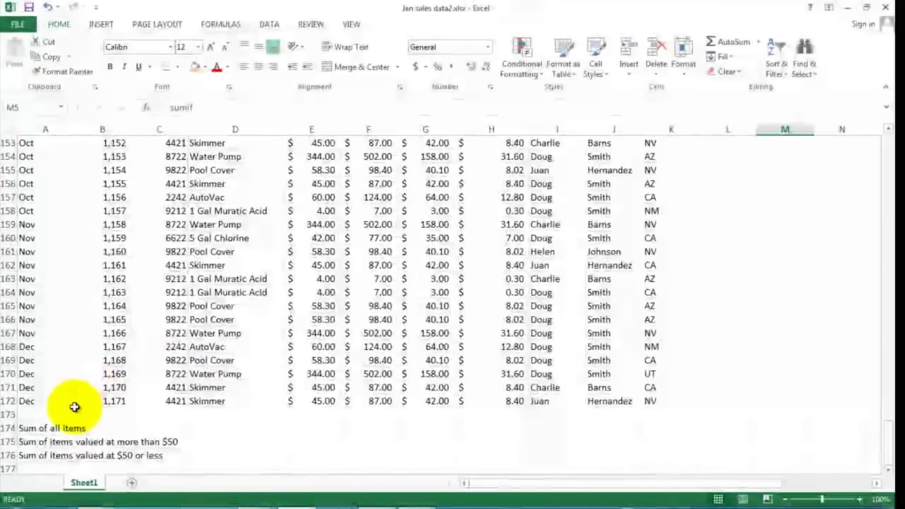
pyautogui.click(33, 430)
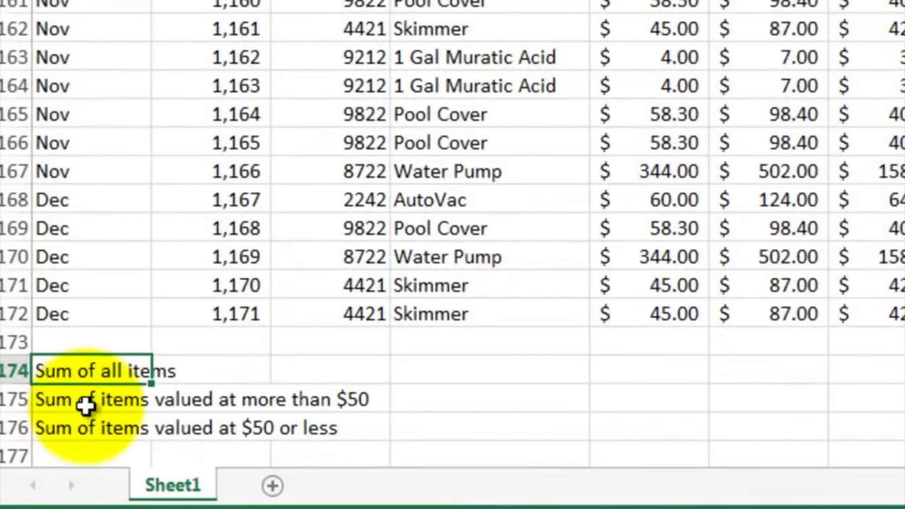
pyautogui.click(85, 402)
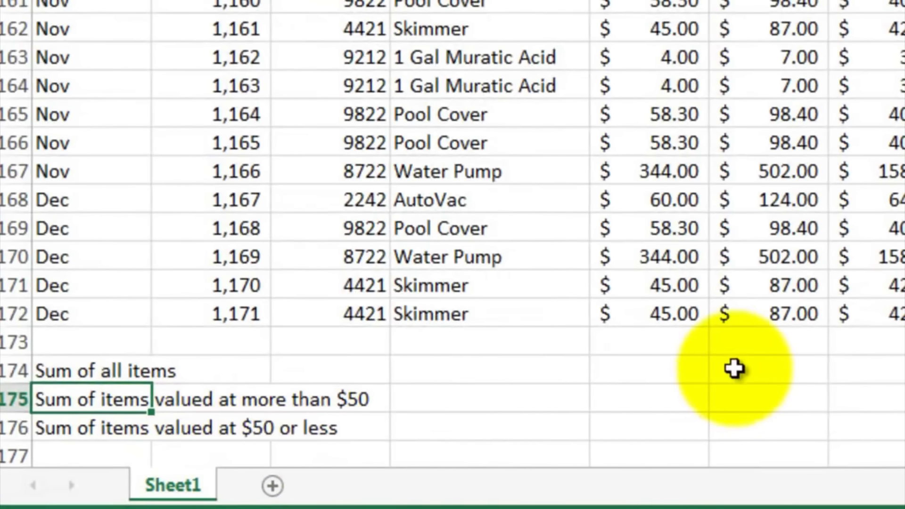
pyautogui.click(754, 370)
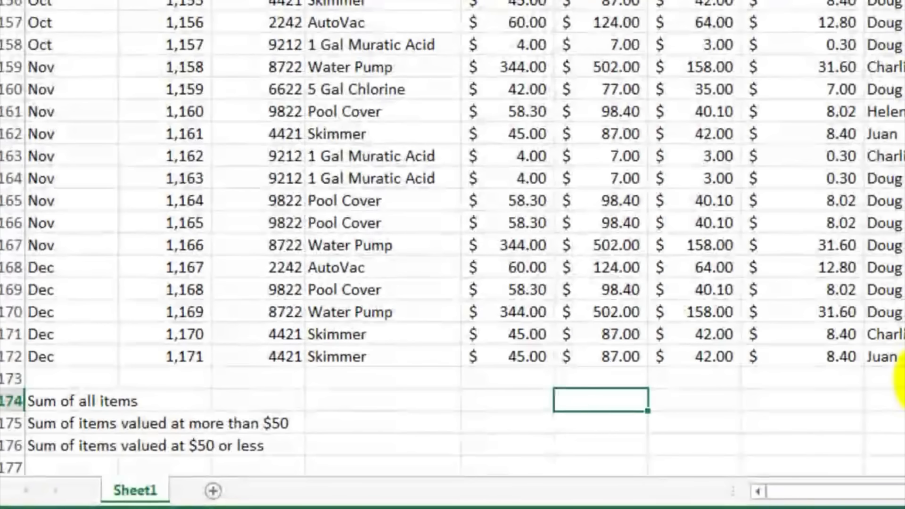
pyautogui.write('=sum(')
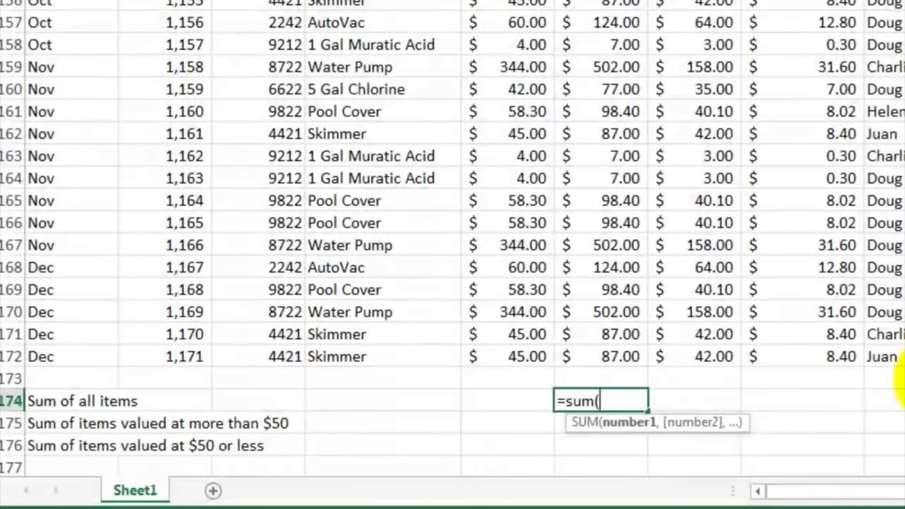
pyautogui.write('f2:f172')
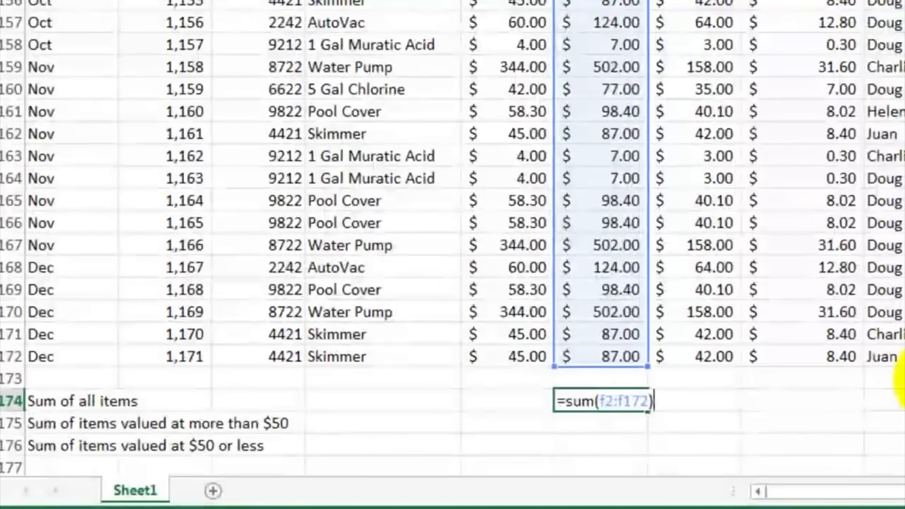
pyautogui.press('Return')
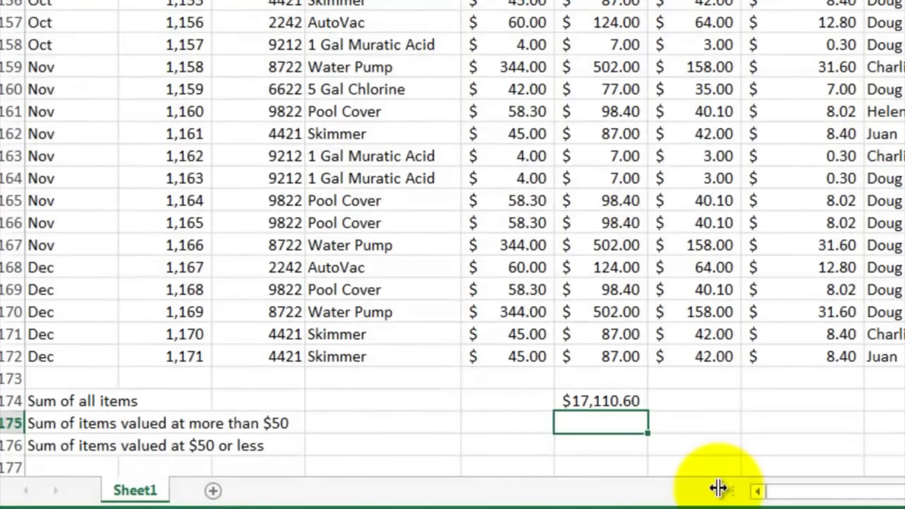
# Step: Sum the sale prices of items valued at more than $50 in F175 with =sumif(f2:f172,">50")
pyautogui.write('=')
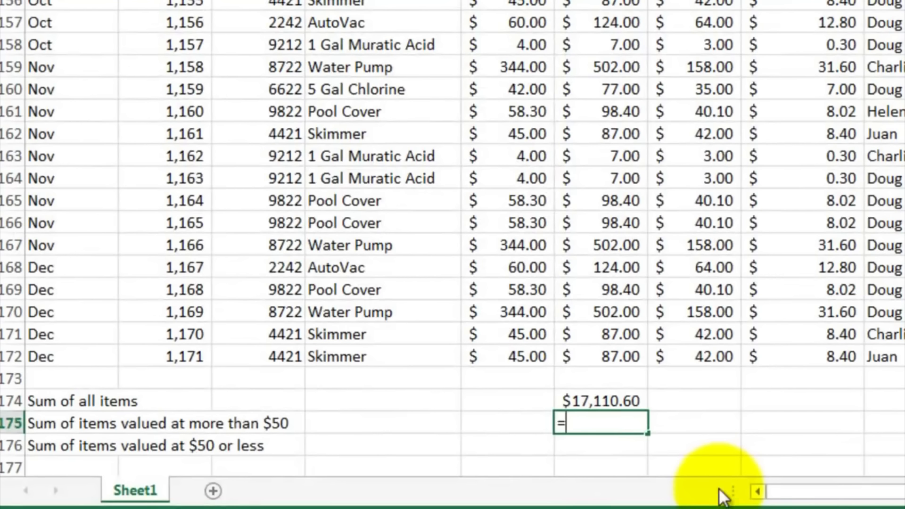
pyautogui.write('su')
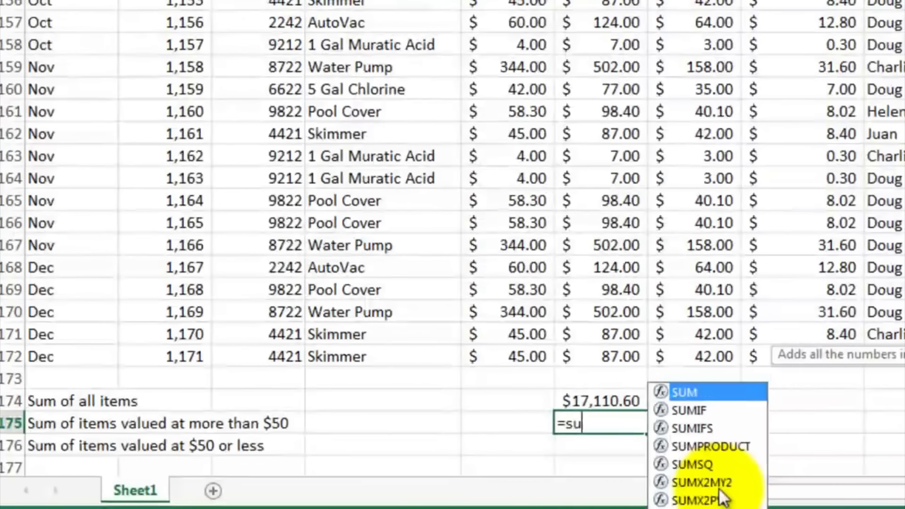
pyautogui.write('mif(')
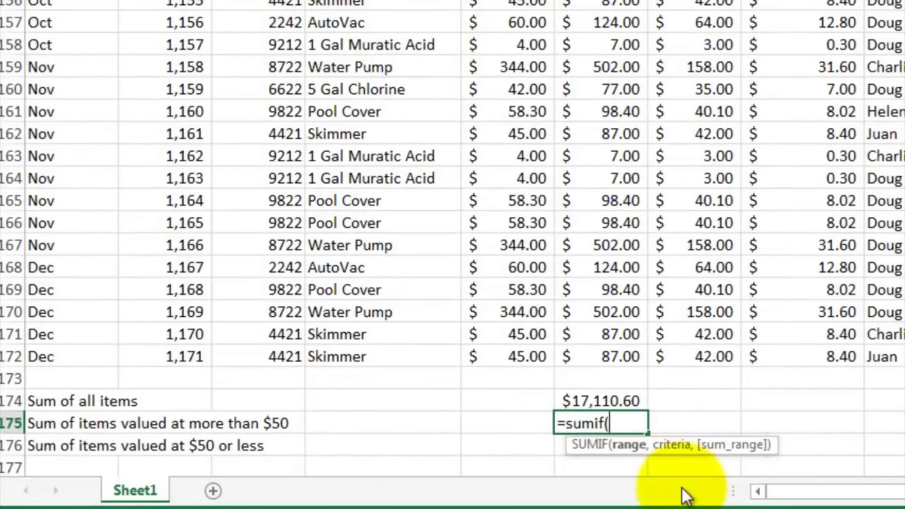
pyautogui.write('f2:f172')
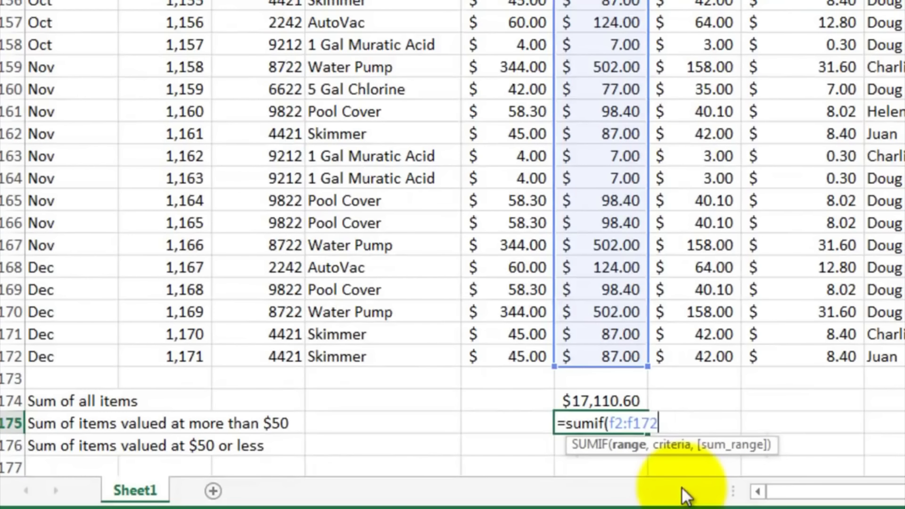
pyautogui.write(',')
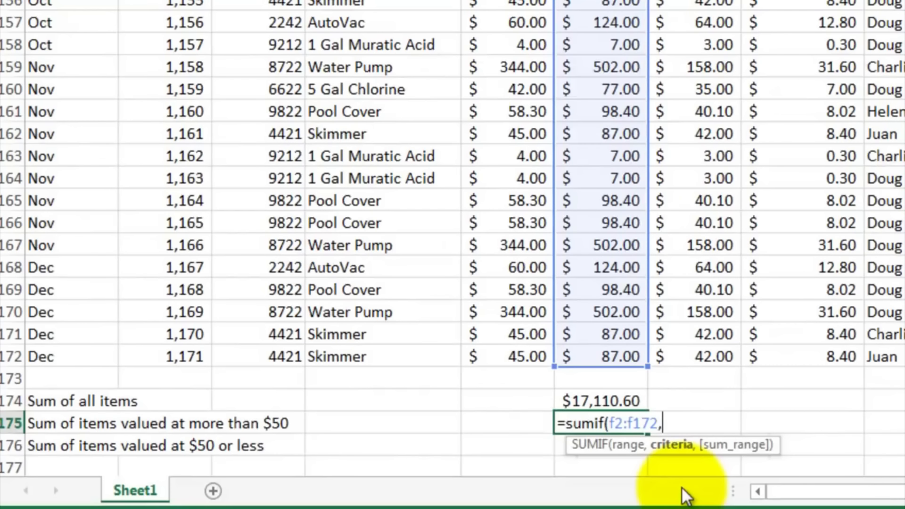
pyautogui.write('">50")')
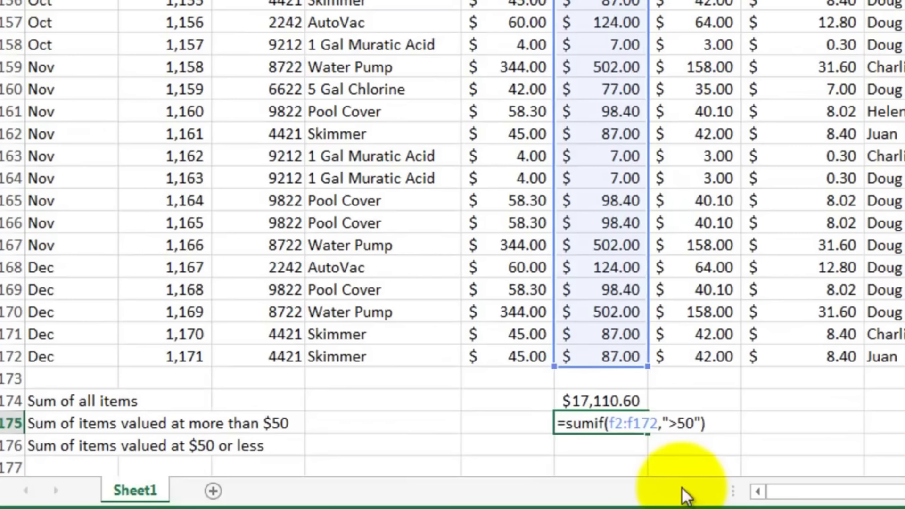
pyautogui.press('Return')
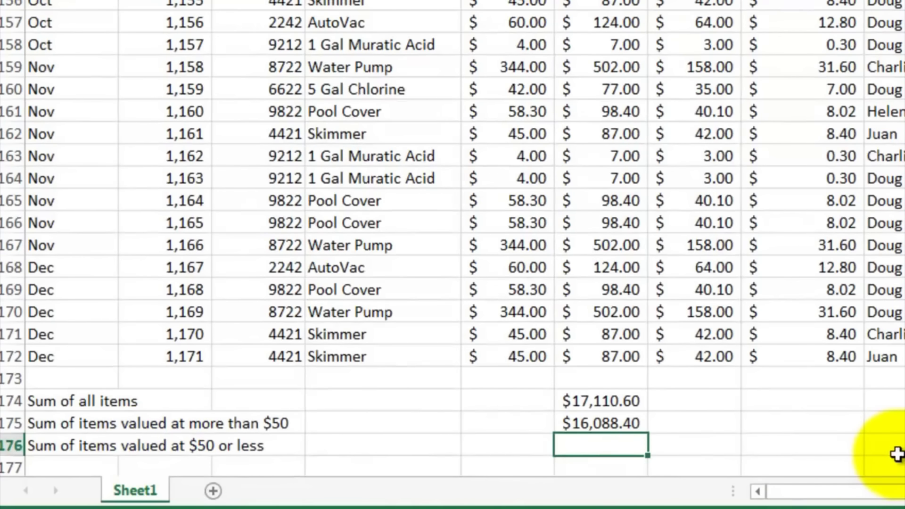
# Step: Sum the sale prices of items valued at $50 or less in F176 with =sumif(f2:f172,"<=50")
pyautogui.write('sumif(')
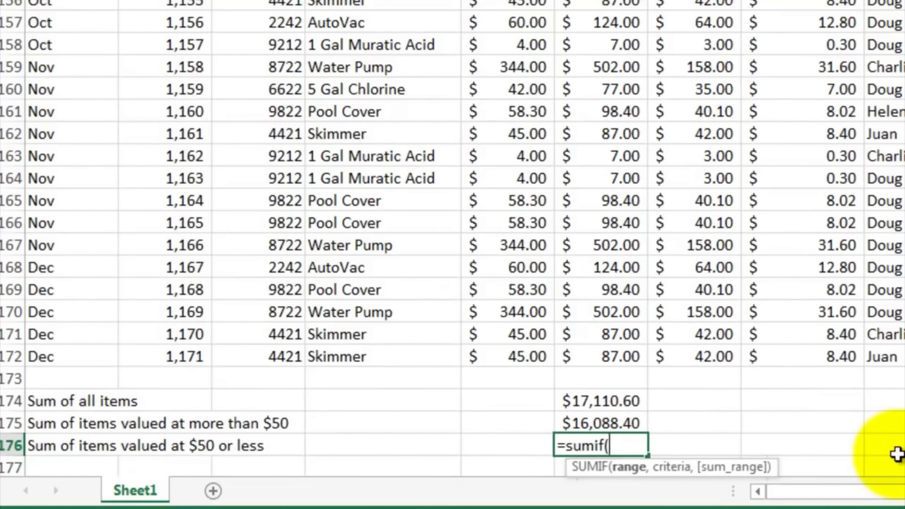
pyautogui.write('f2:f172')
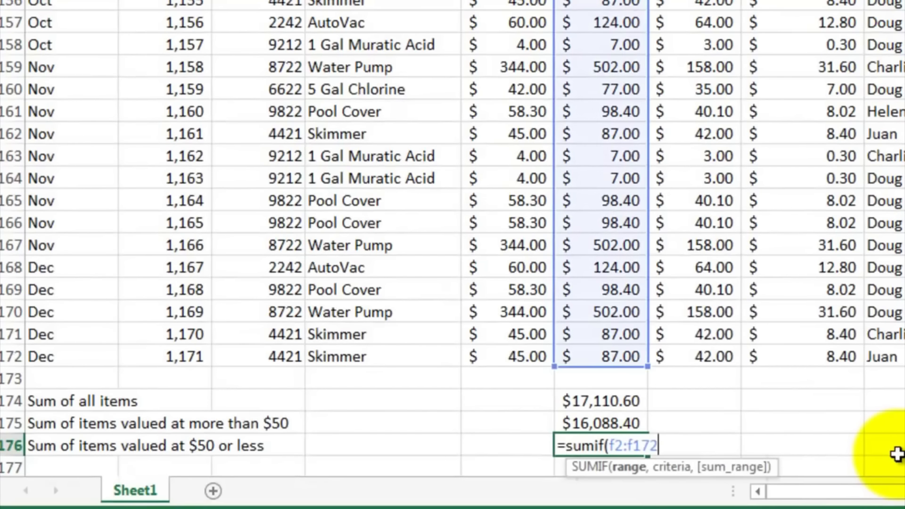
pyautogui.write(',"<=50')
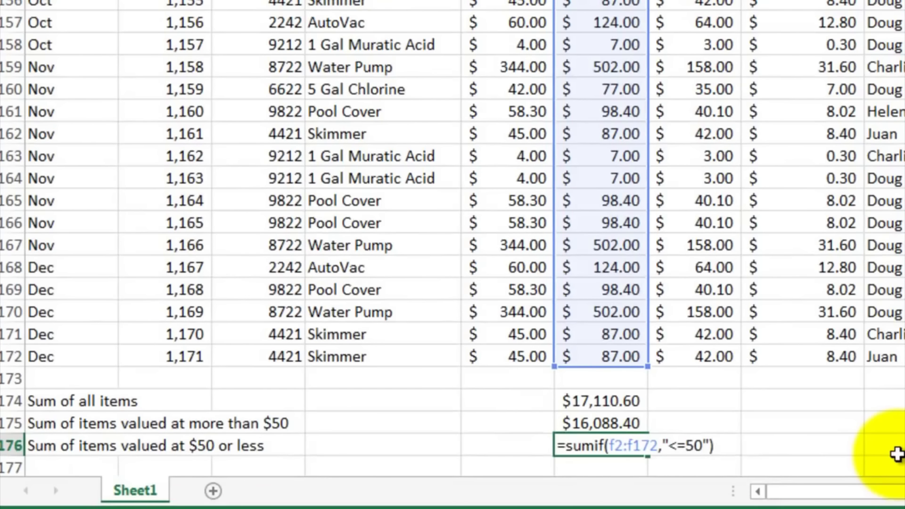
pyautogui.press('Return')
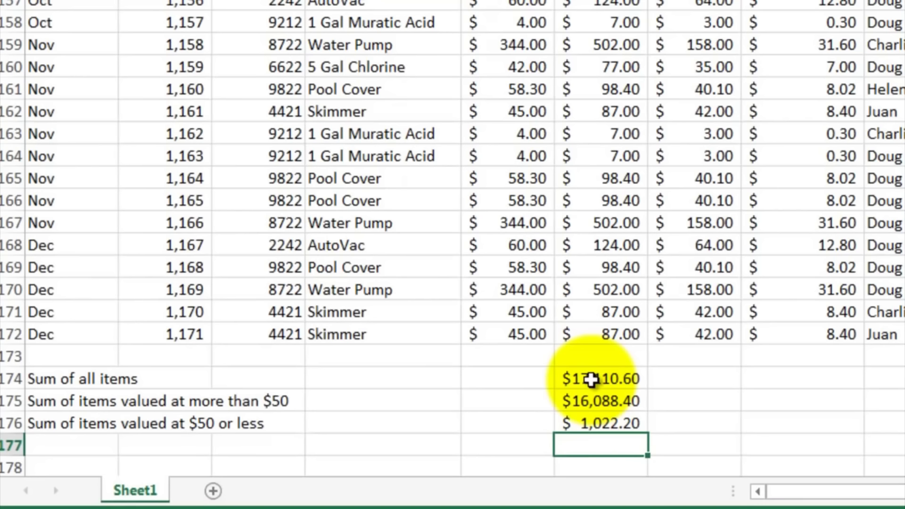
pyautogui.scroll(8, 661, 298)
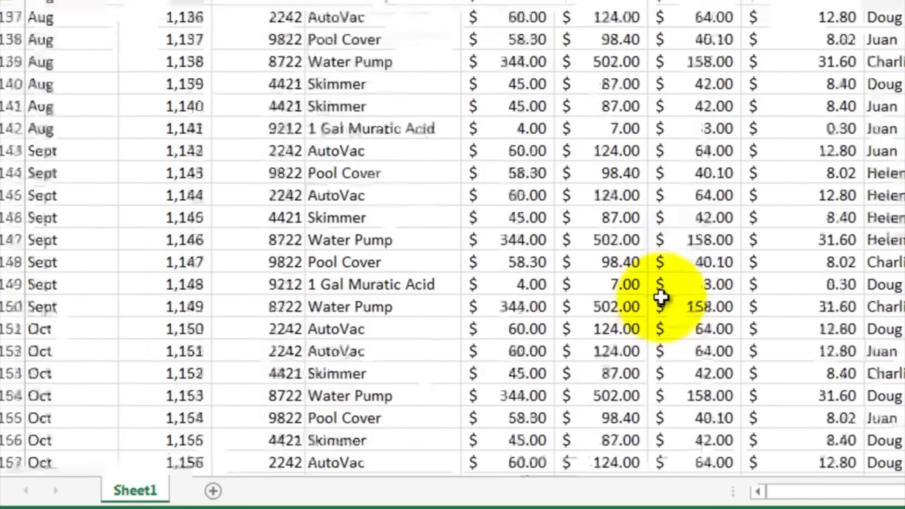
pyautogui.scroll(20, 275, 390)
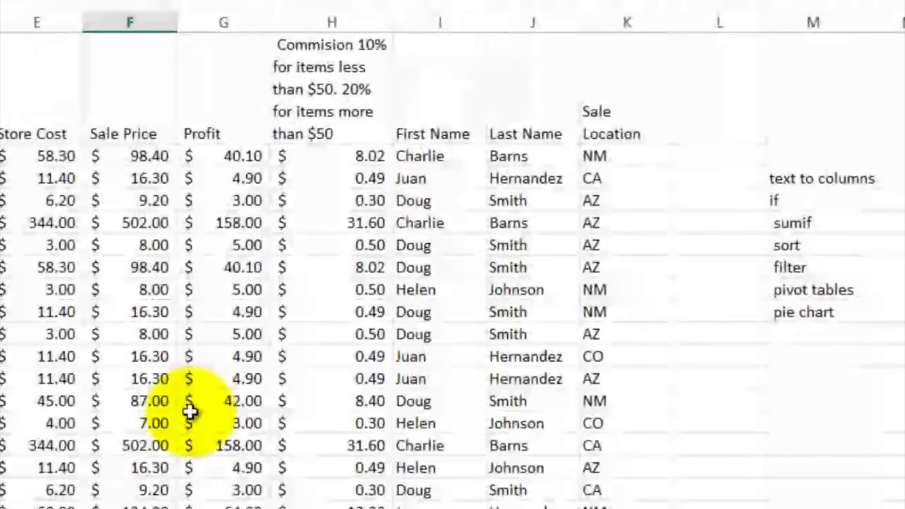
# Step: Sort the sales records by Last Name on values, from A to Z, keeping the header row
pyautogui.moveTo(800, 244); pyautogui.dragTo(800, 263)
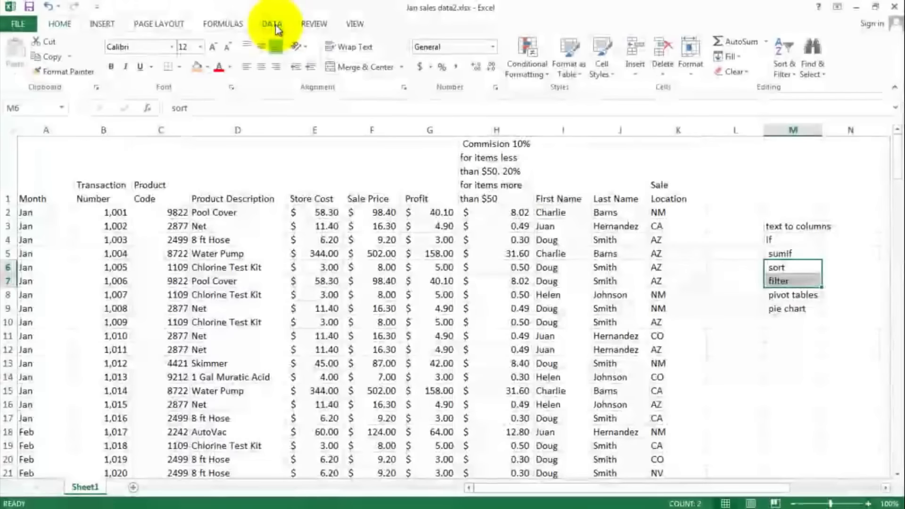
pyautogui.click(277, 27)
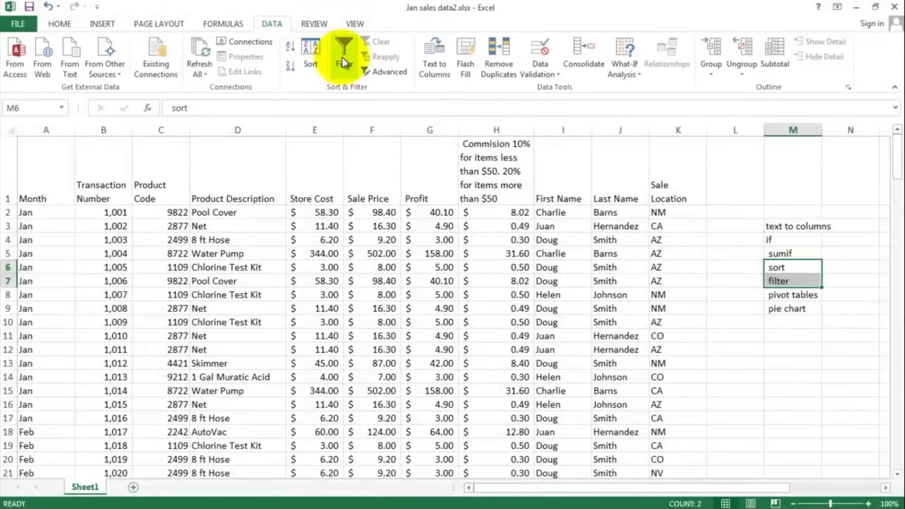
pyautogui.click(417, 253)
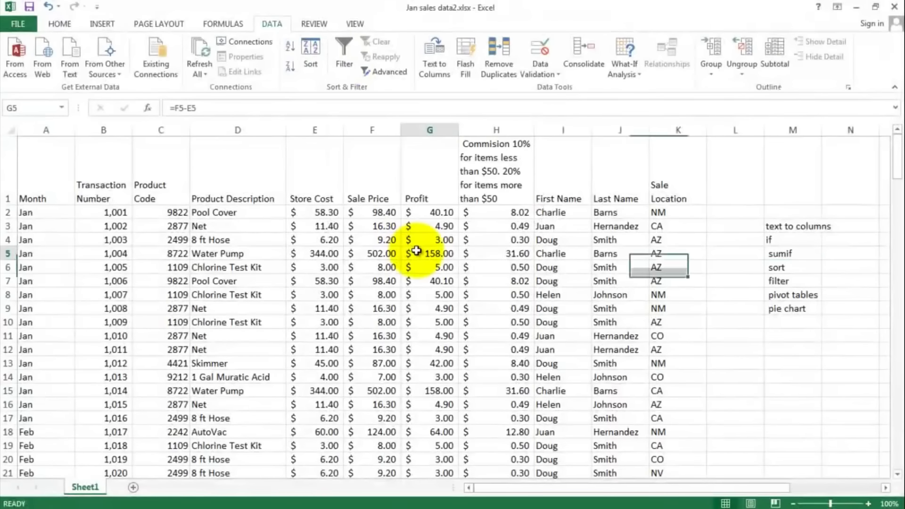
pyautogui.click(265, 212)
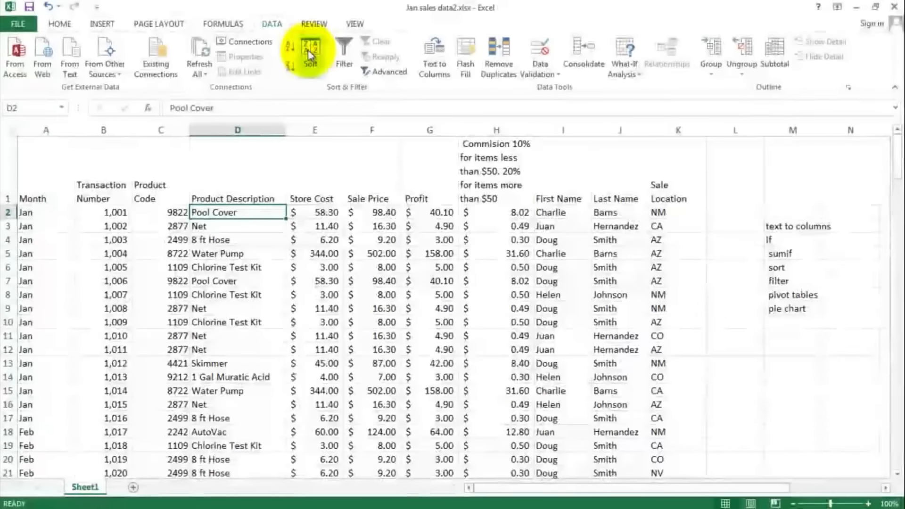
pyautogui.click(310, 52)
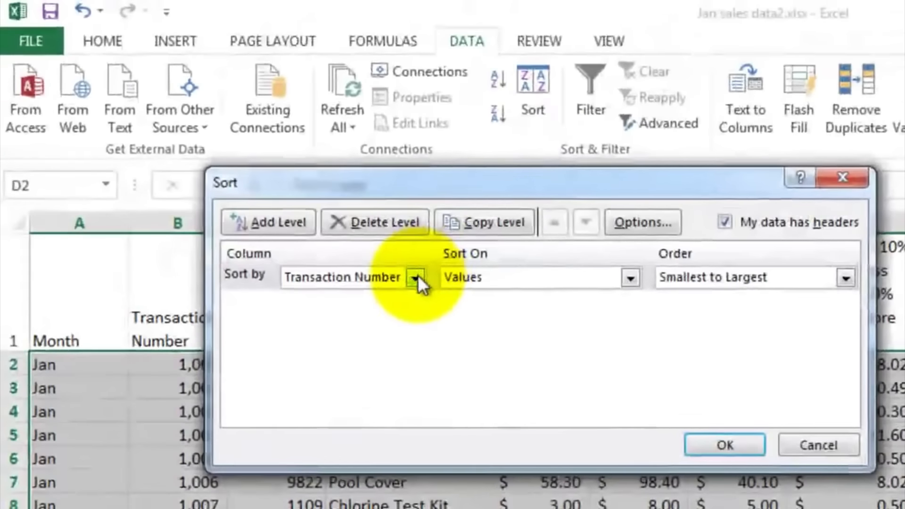
pyautogui.click(243, 161)
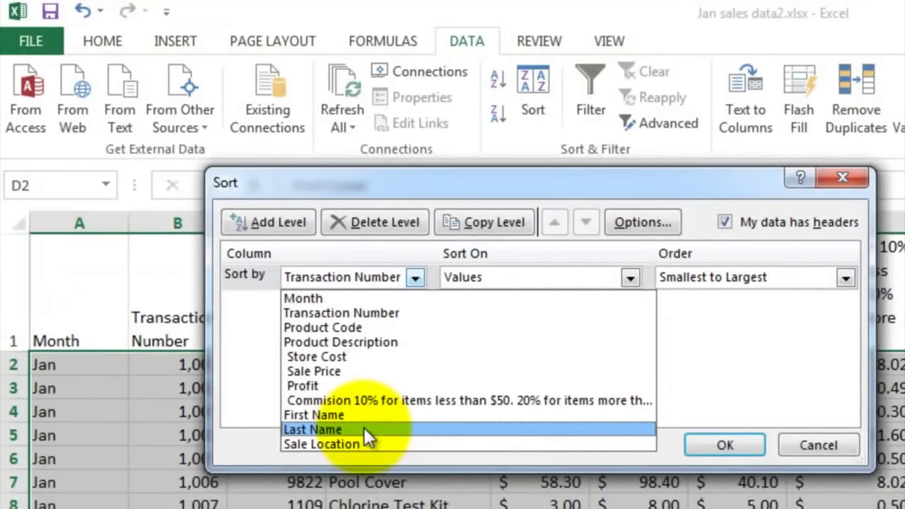
pyautogui.click(364, 428)
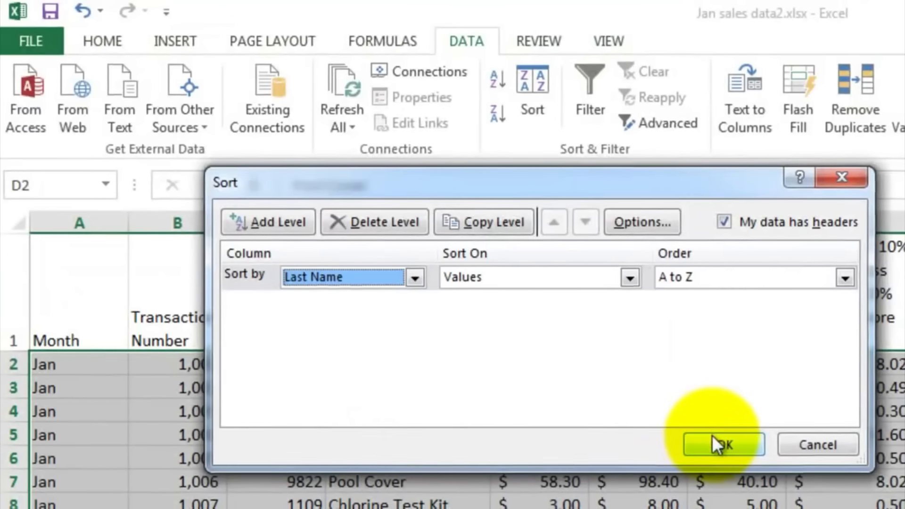
pyautogui.click(722, 444)
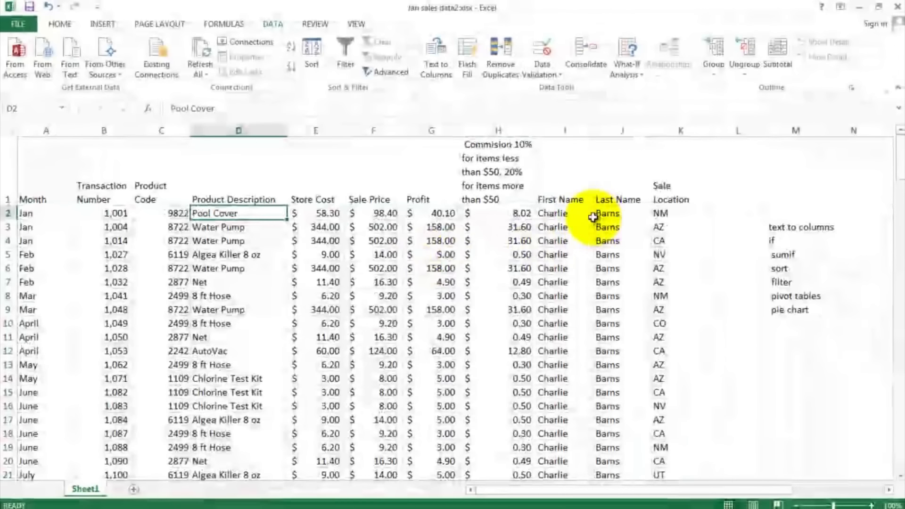
# Step: Check the Last Name column down the list to see how the sales are grouped by salesperson
pyautogui.click(609, 212)
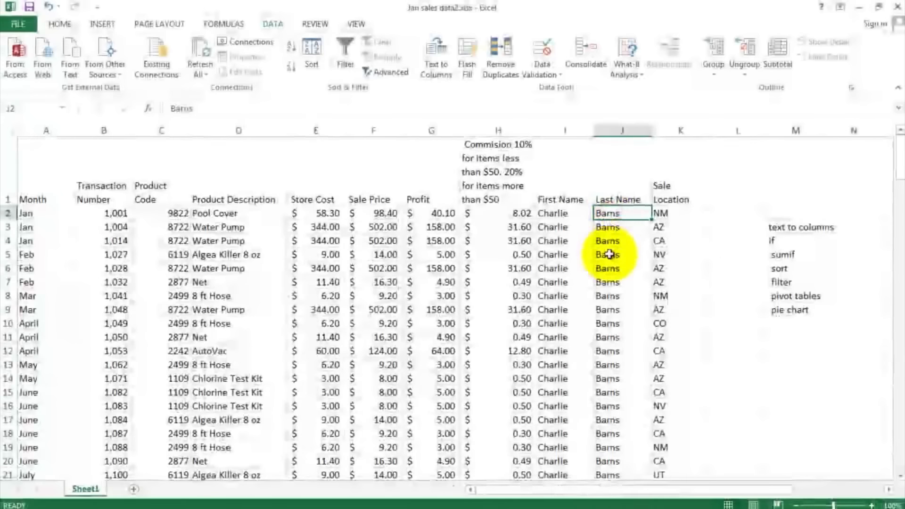
pyautogui.scroll(-7, 611, 249)
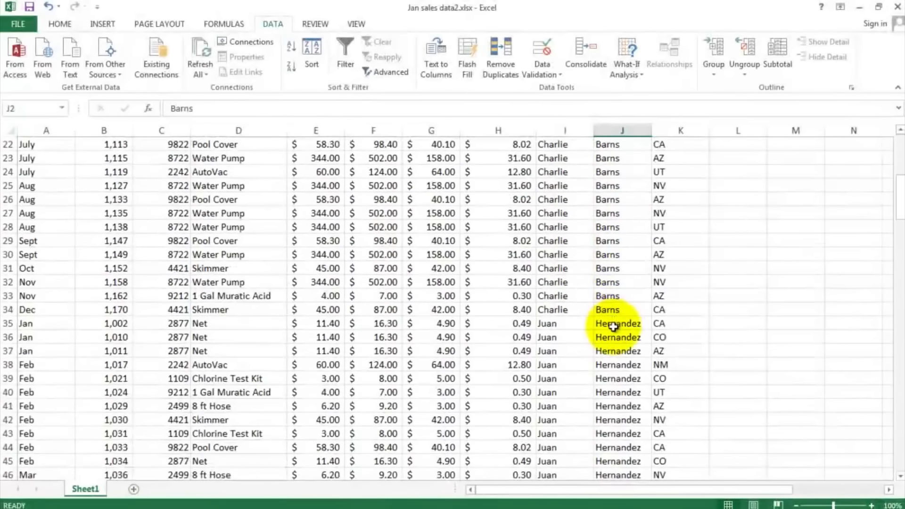
pyautogui.click(614, 325)
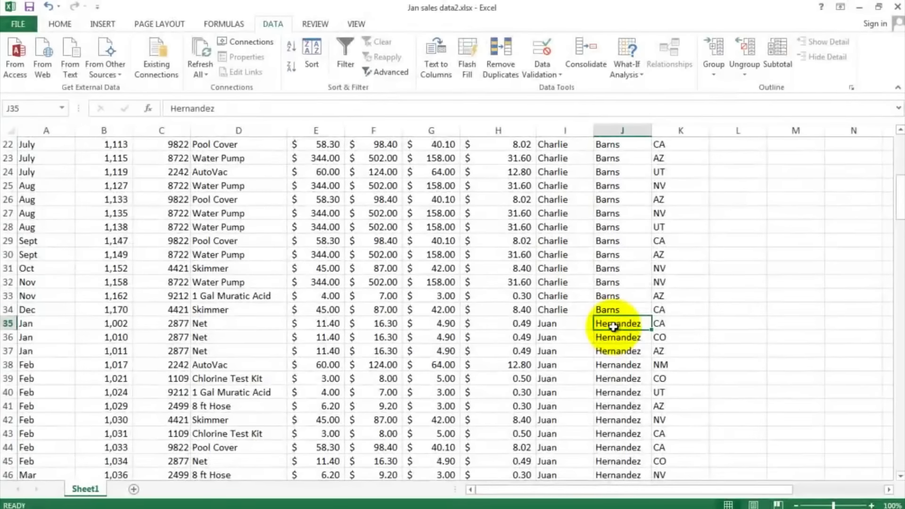
pyautogui.scroll(-12, 614, 325)
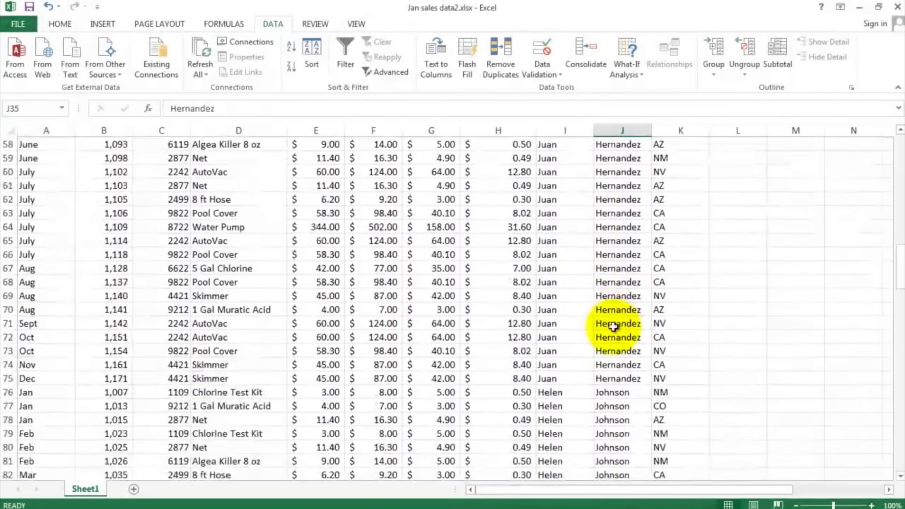
pyautogui.scroll(-4, 613, 326)
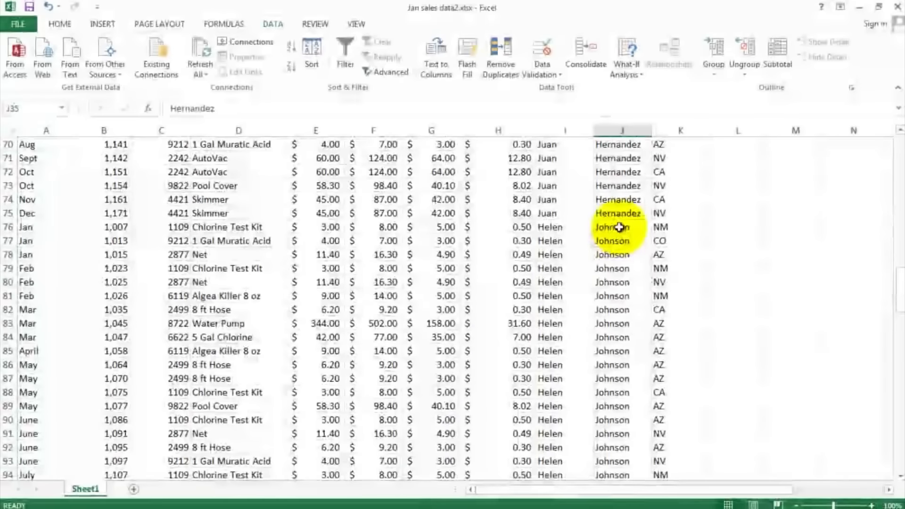
pyautogui.scroll(-9, 618, 242)
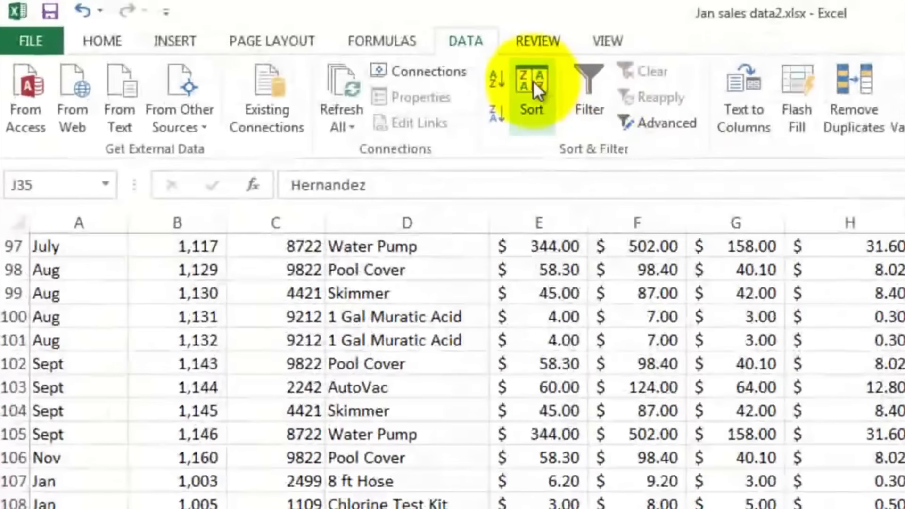
# Step: Sort the sales records by Sale Location on values, from A to Z
pyautogui.click(519, 78)
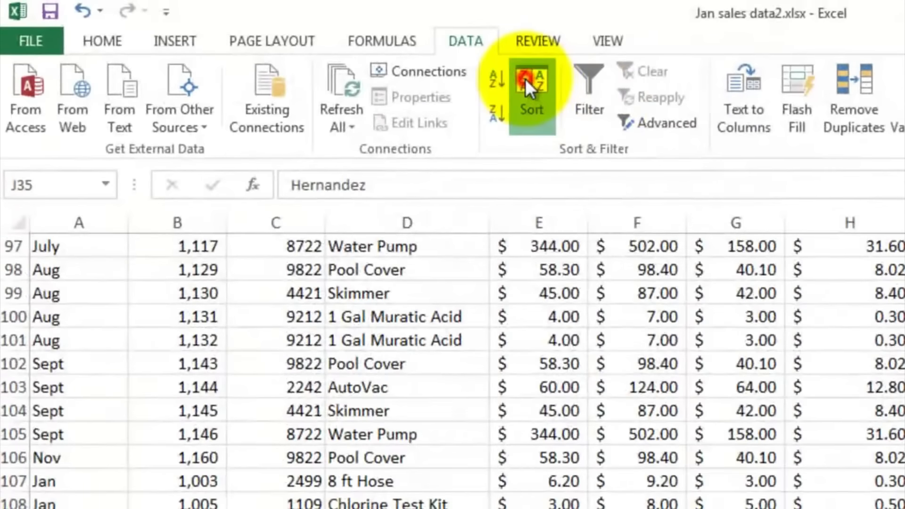
pyautogui.click(411, 277)
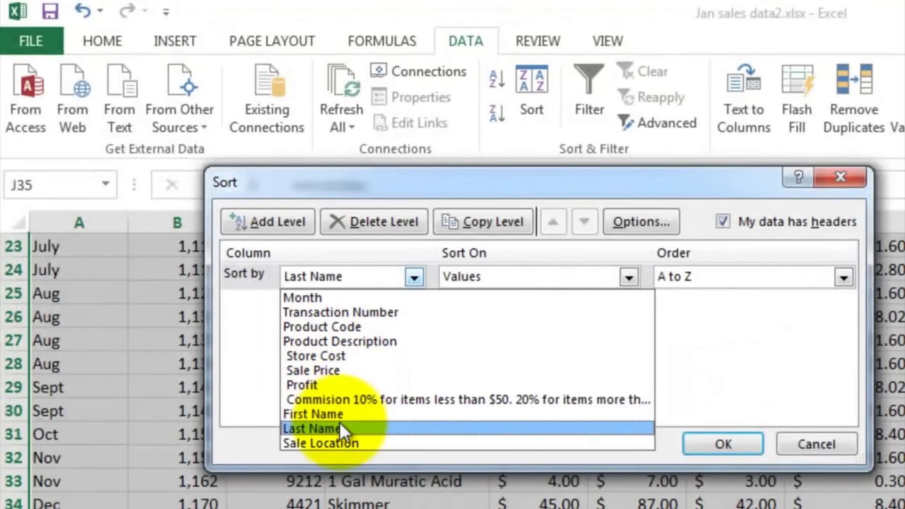
pyautogui.click(343, 444)
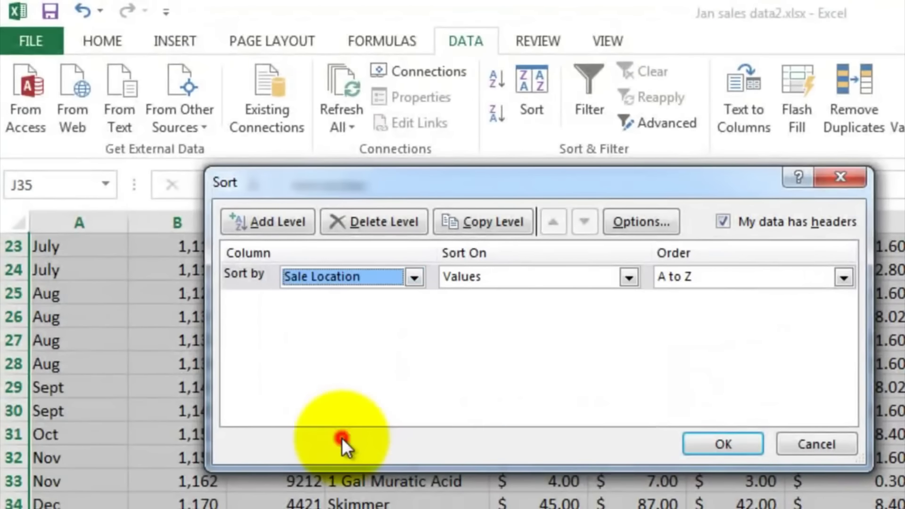
pyautogui.click(724, 444)
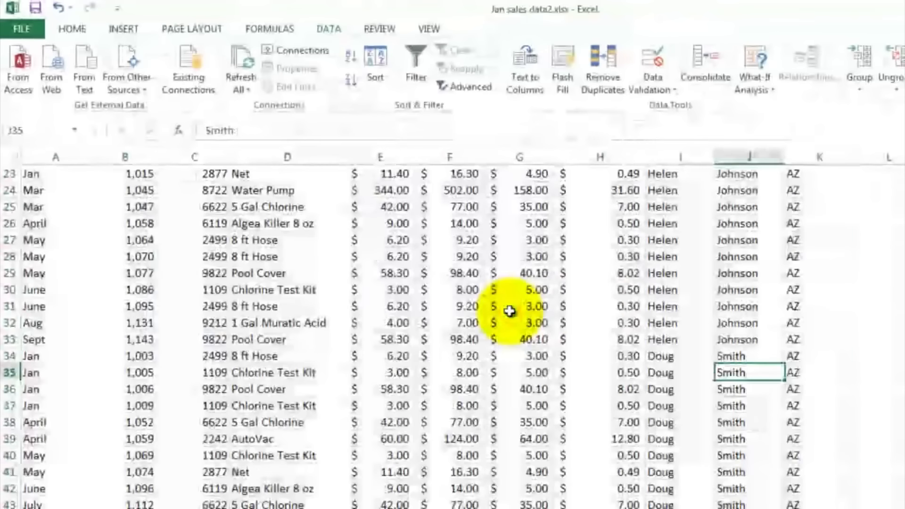
# Step: Examine the Sale Location column from K2 down to K172 to see how the records are grouped by state
pyautogui.scroll(7, 667, 278)
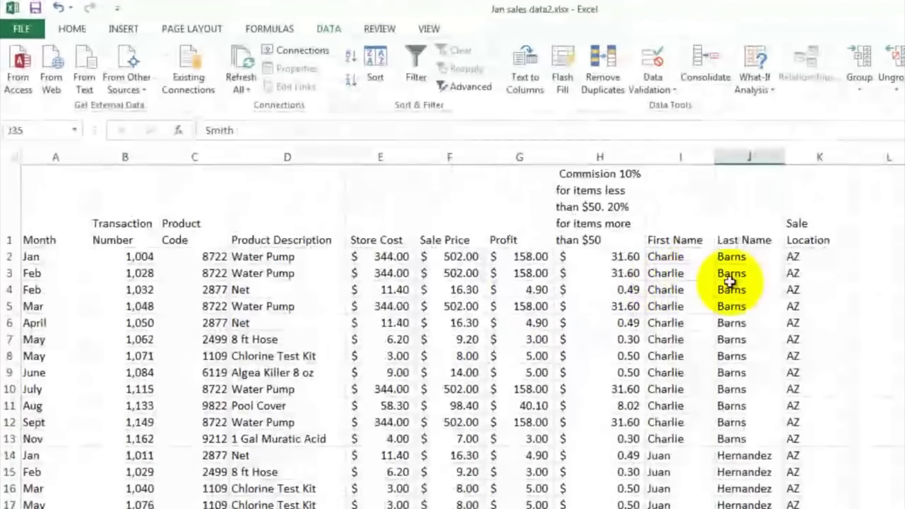
pyautogui.click(814, 253)
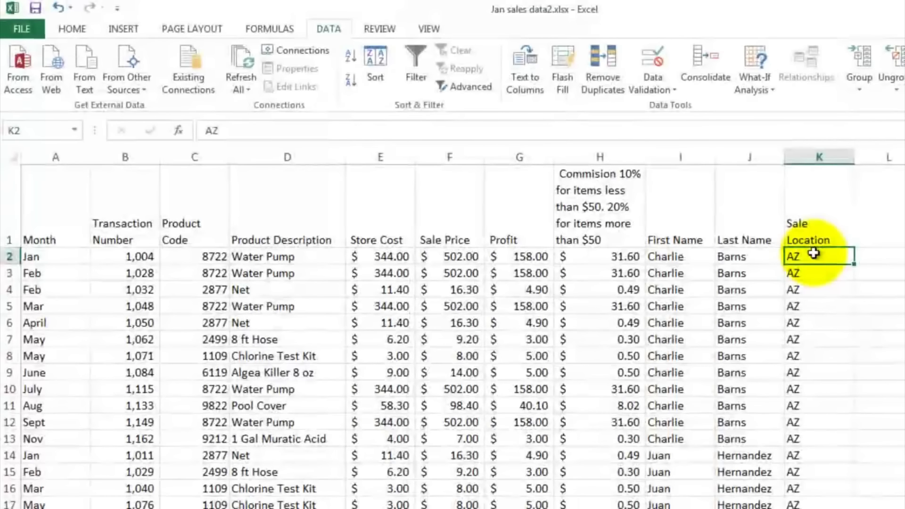
pyautogui.scroll(-8, 816, 307)
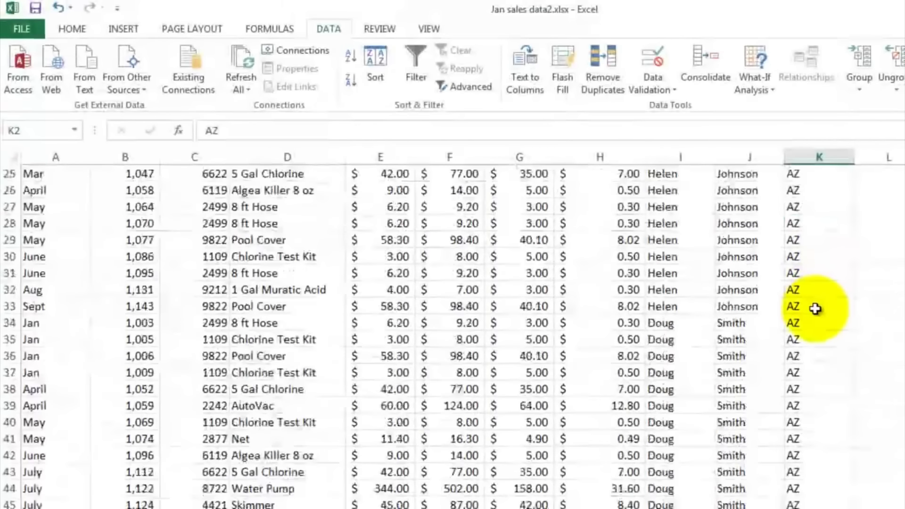
pyautogui.scroll(-15, 815, 309)
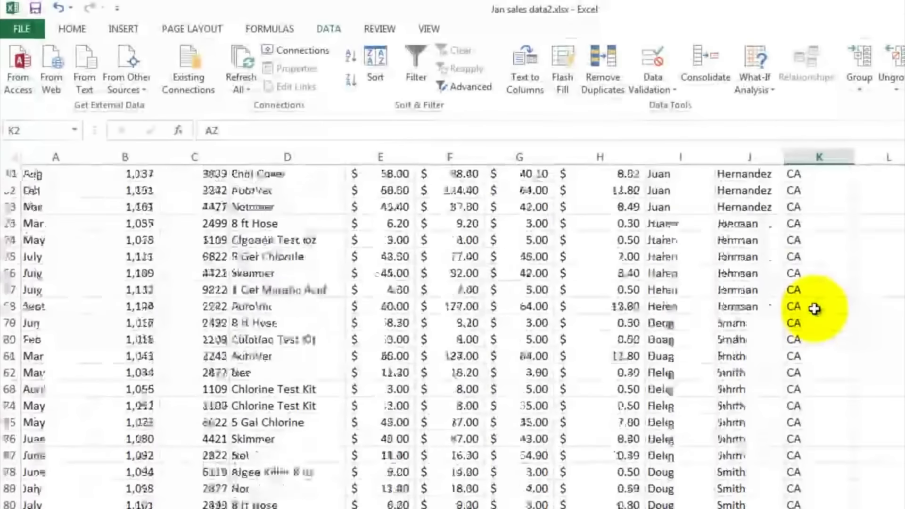
pyautogui.scroll(-17, 816, 308)
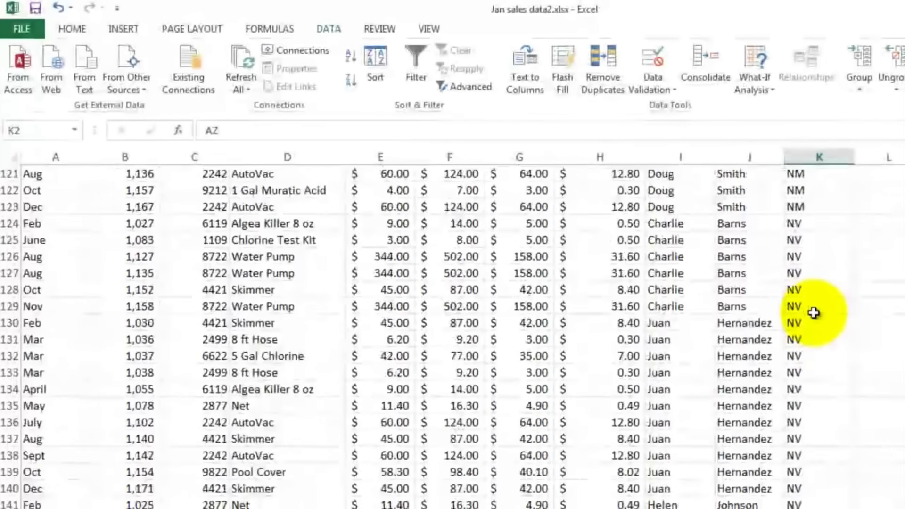
pyautogui.scroll(-16, 814, 313)
pyautogui.scroll(1, 818, 358)
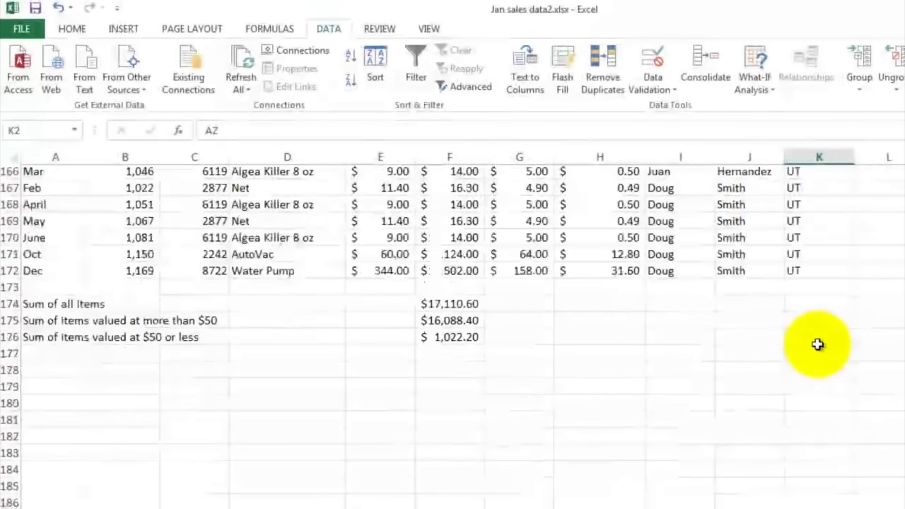
pyautogui.scroll(3, 818, 345)
pyautogui.click(803, 419)
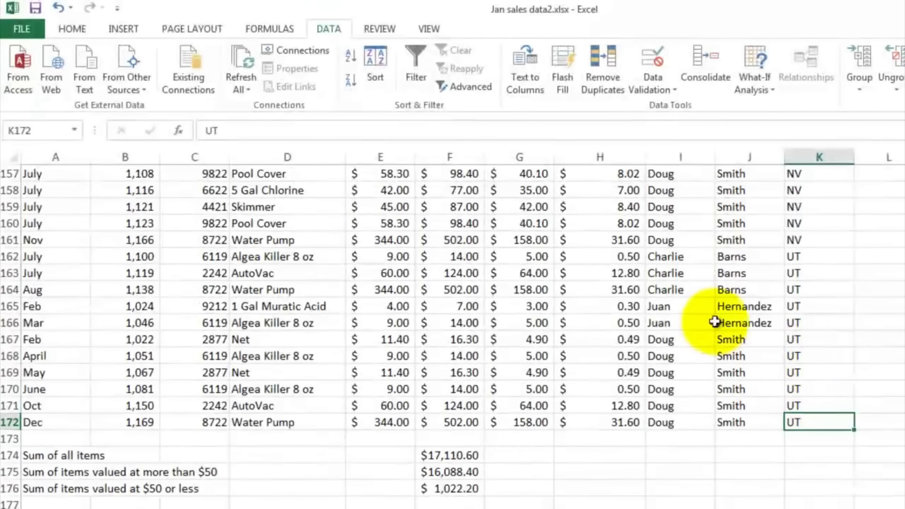
# Step: Sort the sales records by Transaction Number, smallest to largest, and check the last and first numbers in B172 and B2
pyautogui.click(375, 61)
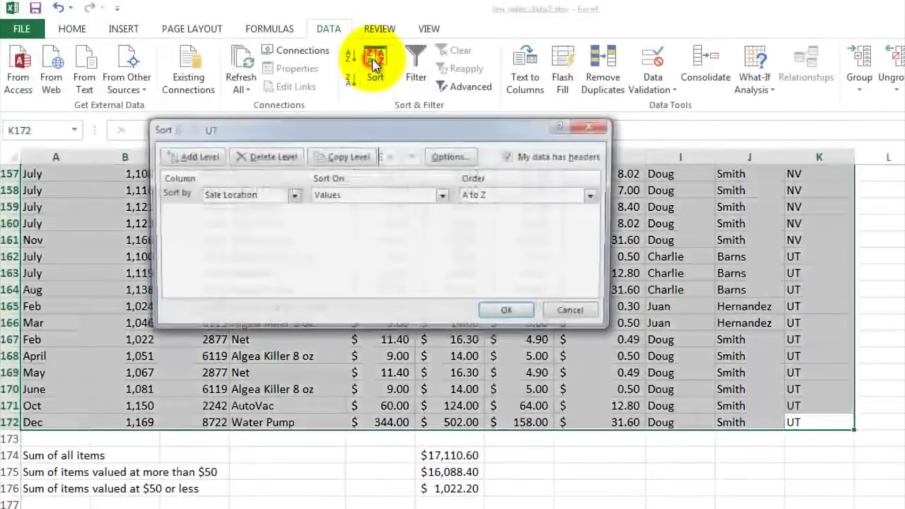
pyautogui.click(289, 195)
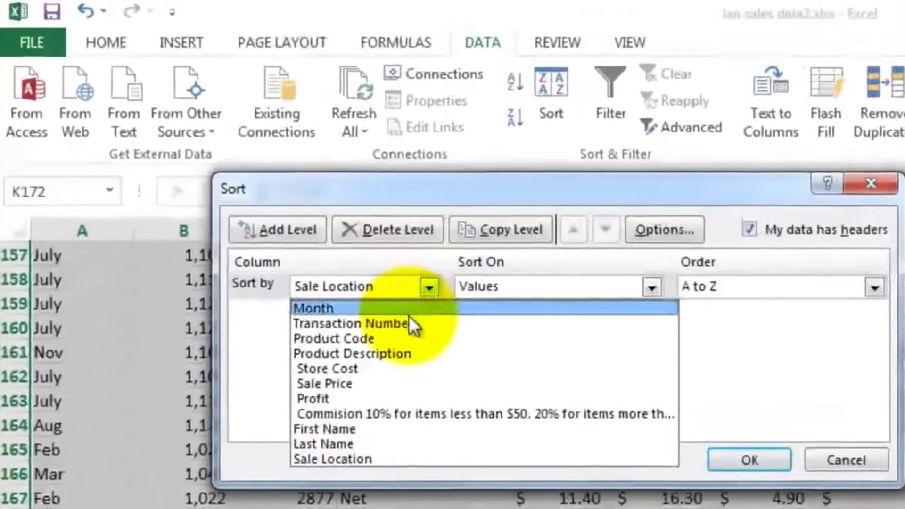
pyautogui.click(406, 324)
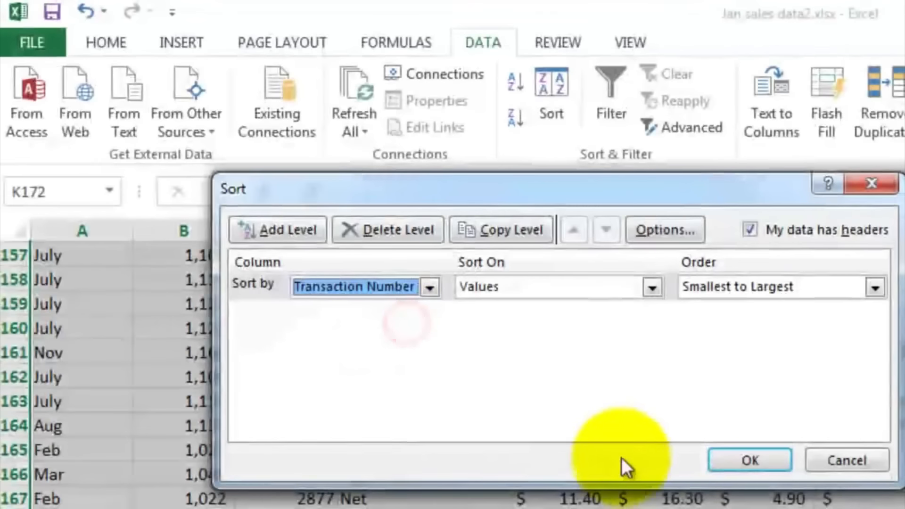
pyautogui.click(748, 461)
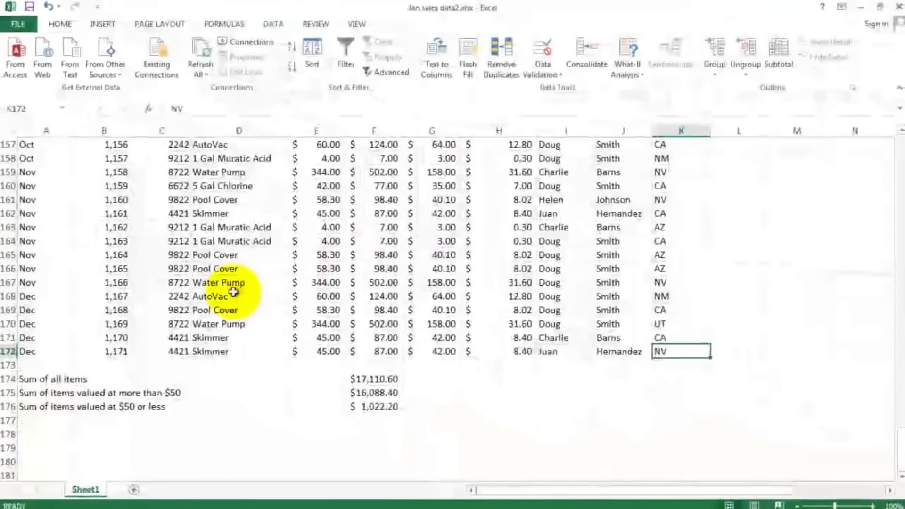
pyautogui.click(124, 354)
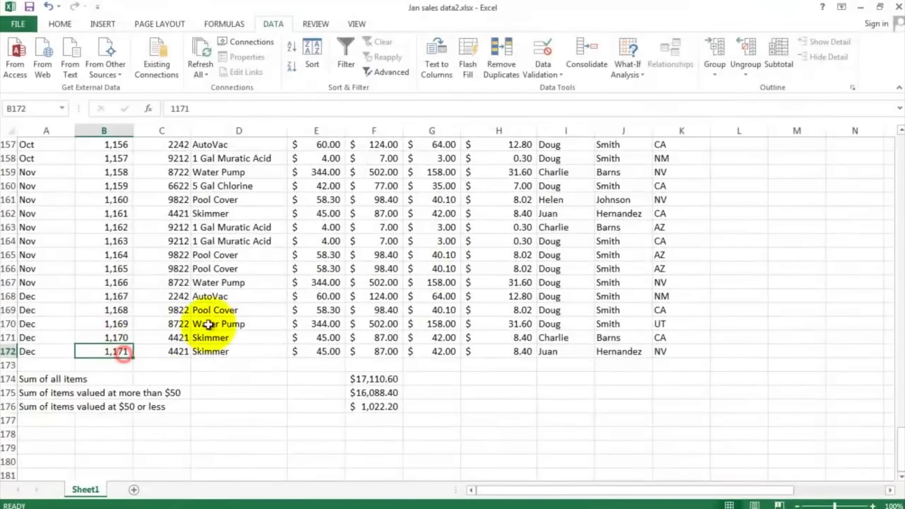
pyautogui.scroll(18, 278, 266)
pyautogui.scroll(20, 278, 265)
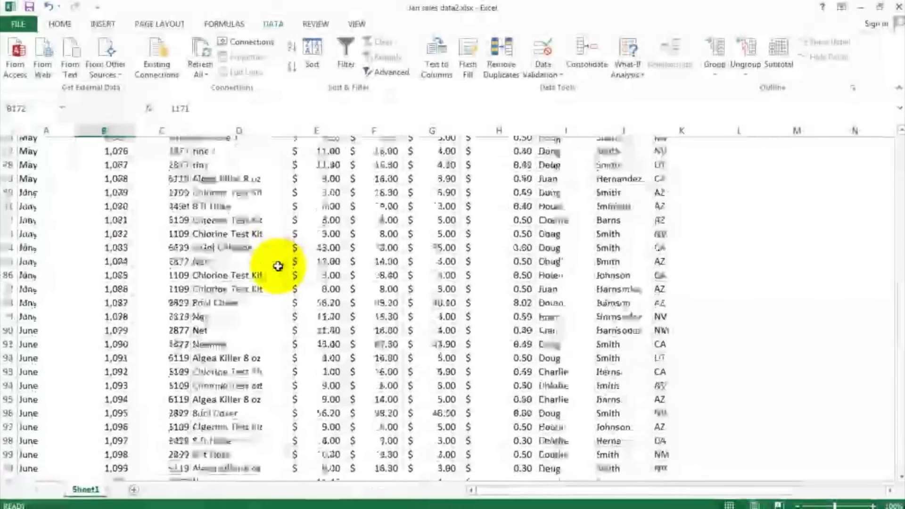
pyautogui.scroll(1, 277, 267)
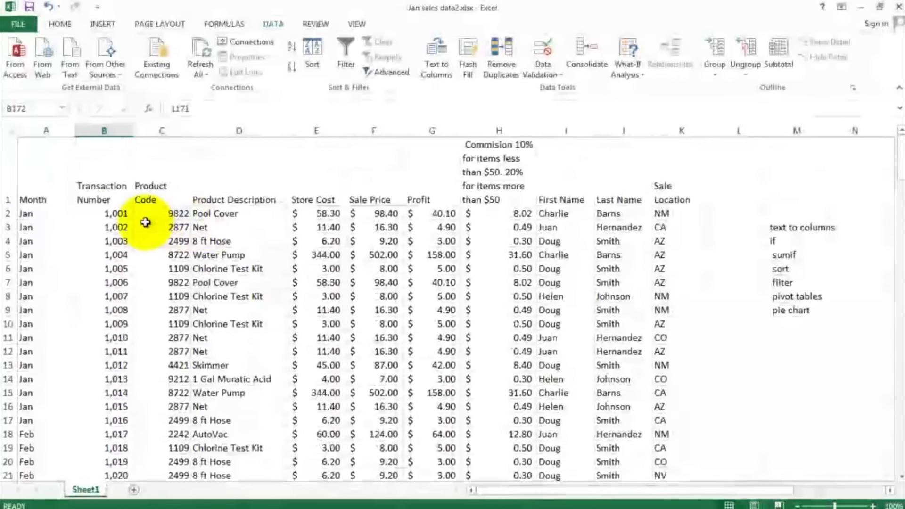
pyautogui.click(110, 213)
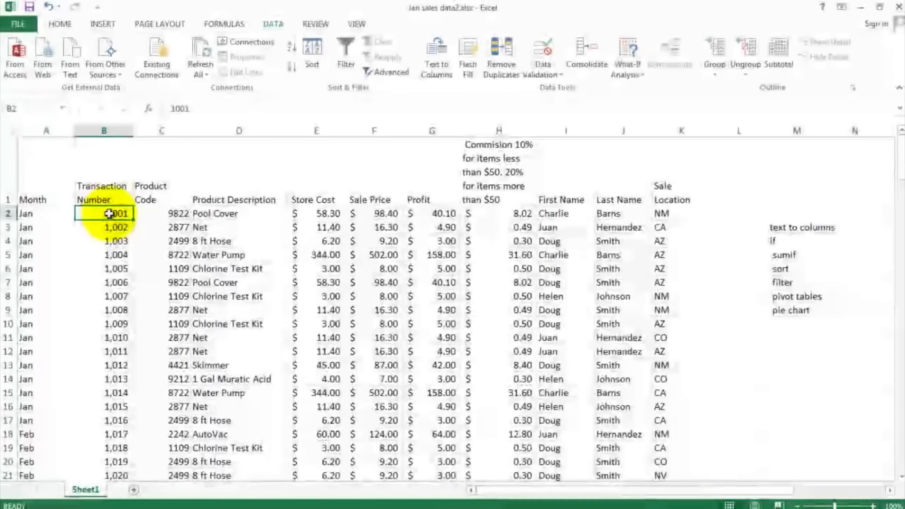
# Step: Turn on filtering for the sales records and filter the Sale Location column to show only NM
pyautogui.click(790, 283)
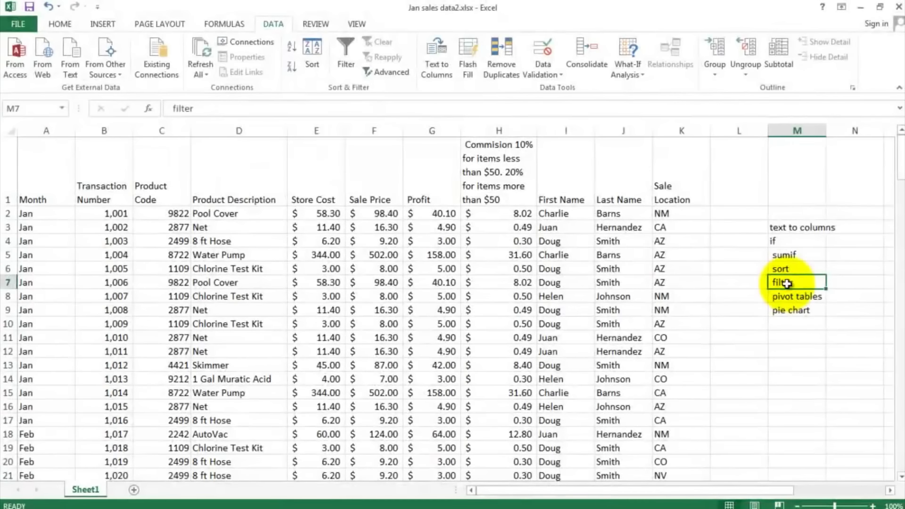
pyautogui.click(446, 215)
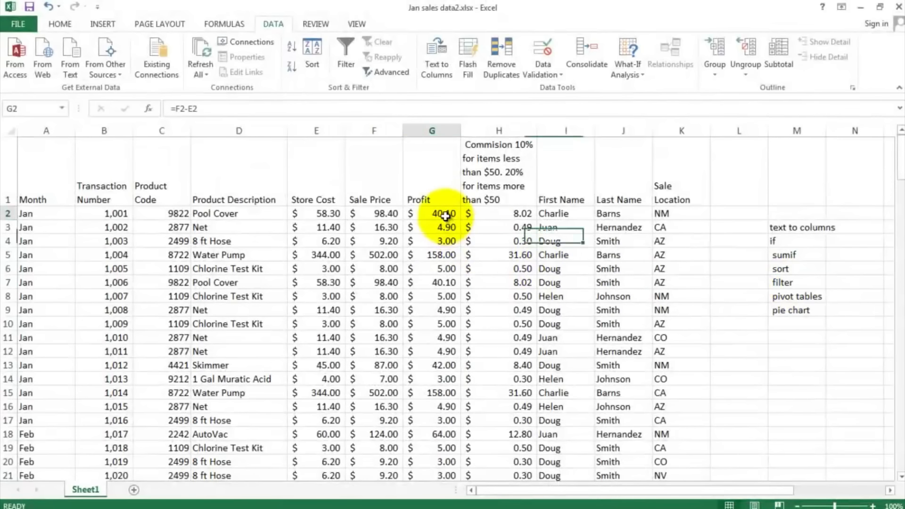
pyautogui.click(349, 50)
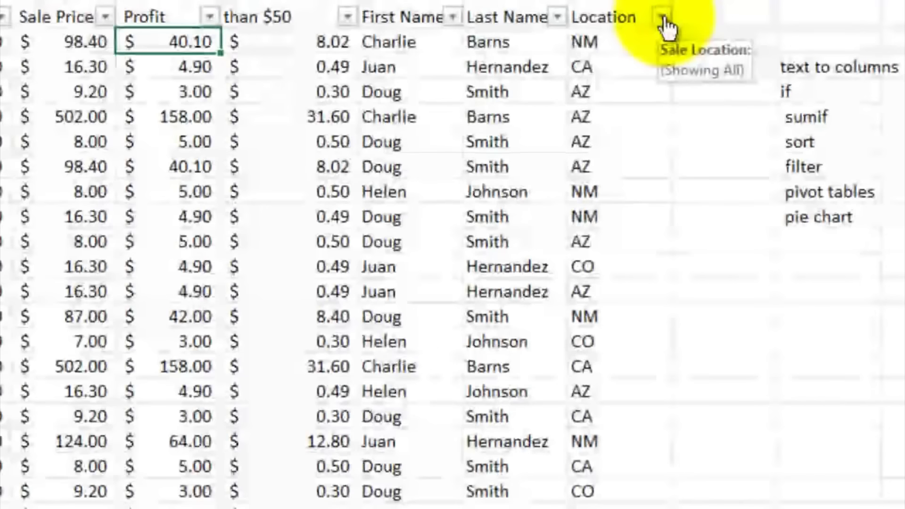
pyautogui.click(663, 19)
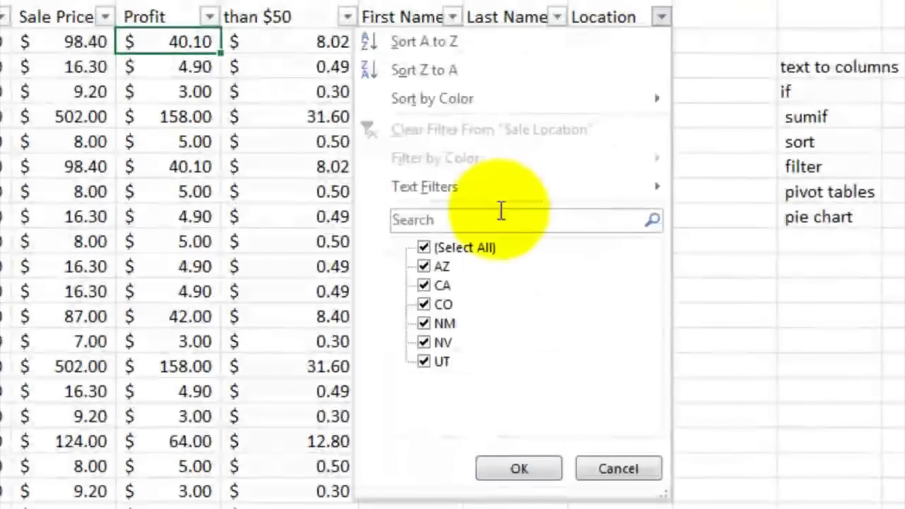
pyautogui.click(424, 285)
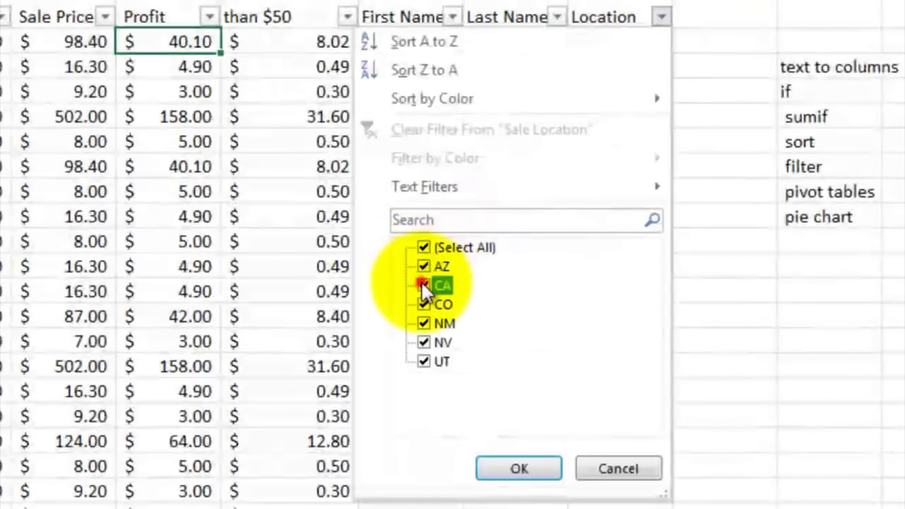
pyautogui.click(424, 304)
pyautogui.click(424, 342)
pyautogui.click(424, 362)
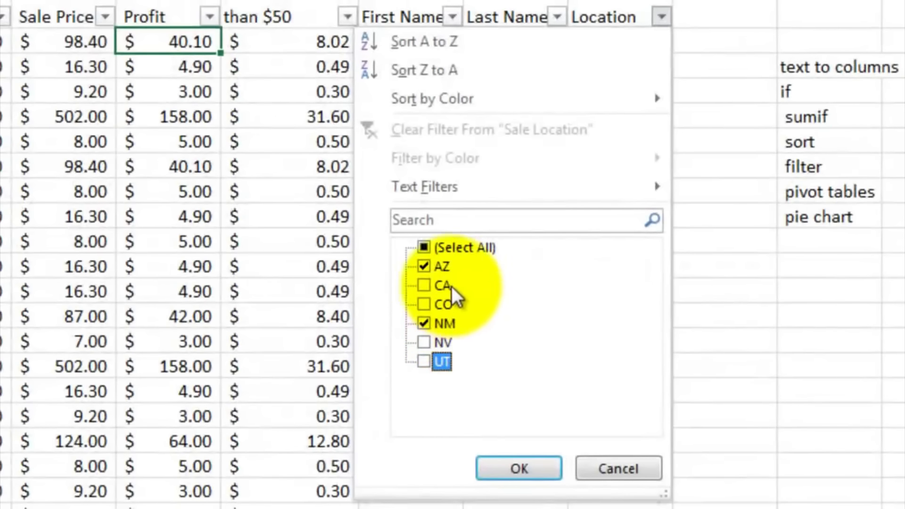
pyautogui.click(425, 266)
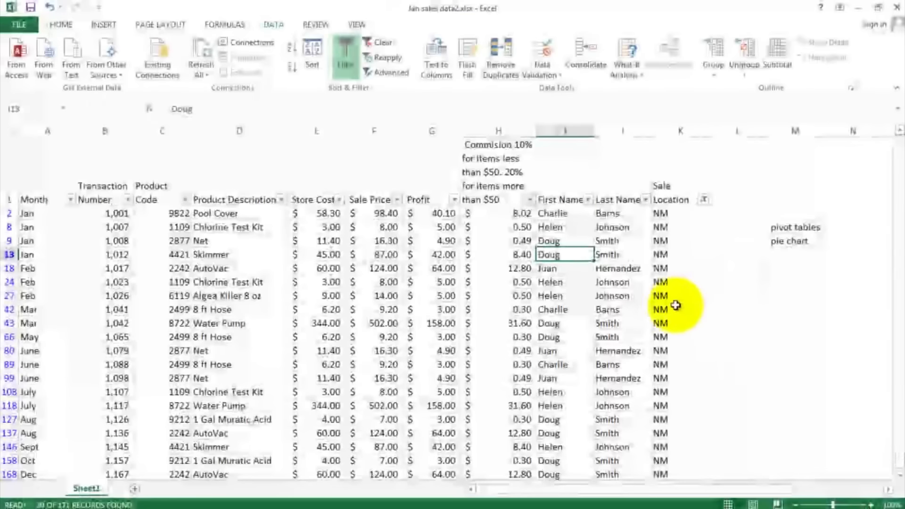
# Step: Examine the filtered records down to row 168, checking the Sale Location column and the row numbers for hidden rows
pyautogui.scroll(-3, 669, 306)
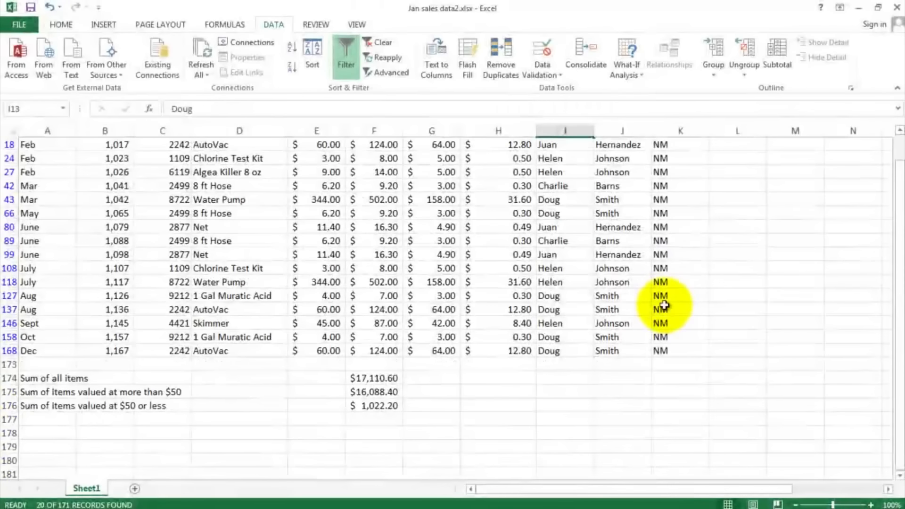
pyautogui.scroll(1, 665, 305)
pyautogui.scroll(1, 664, 305)
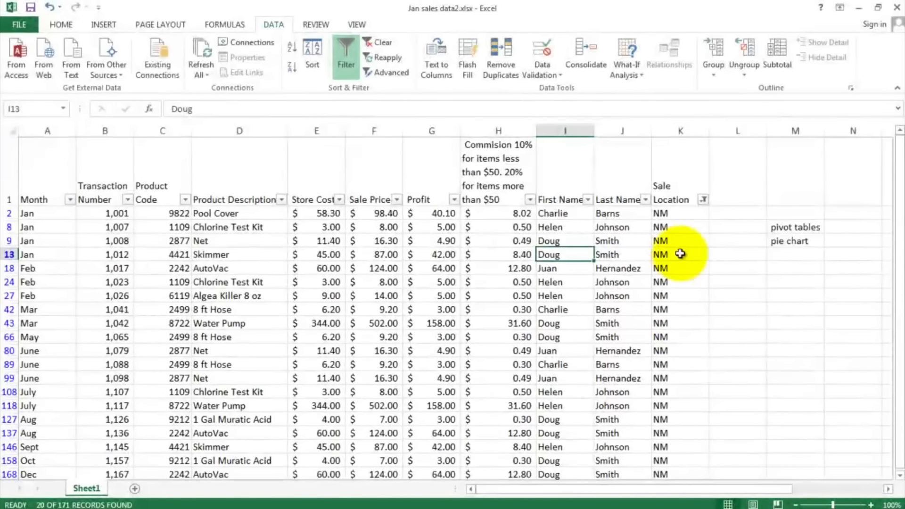
pyautogui.moveTo(670, 213); pyautogui.dragTo(673, 476)
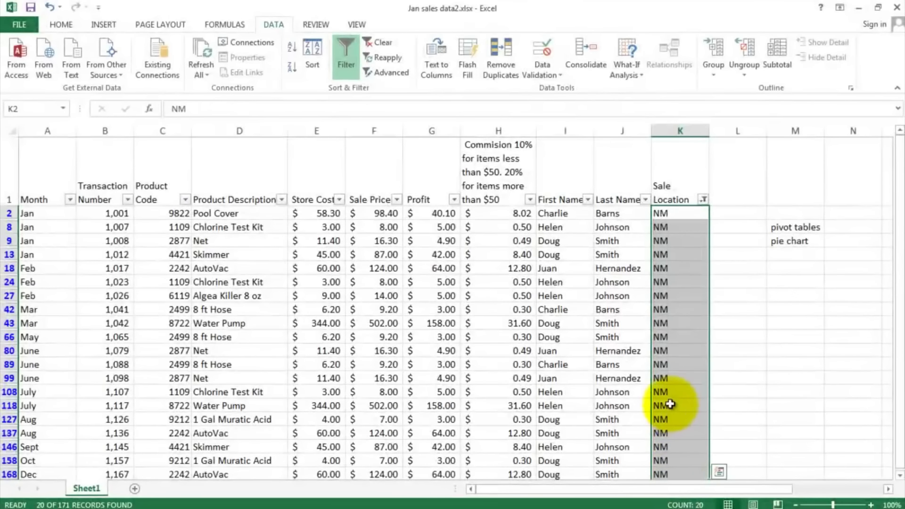
pyautogui.scroll(-2, 671, 402)
pyautogui.scroll(2, 664, 378)
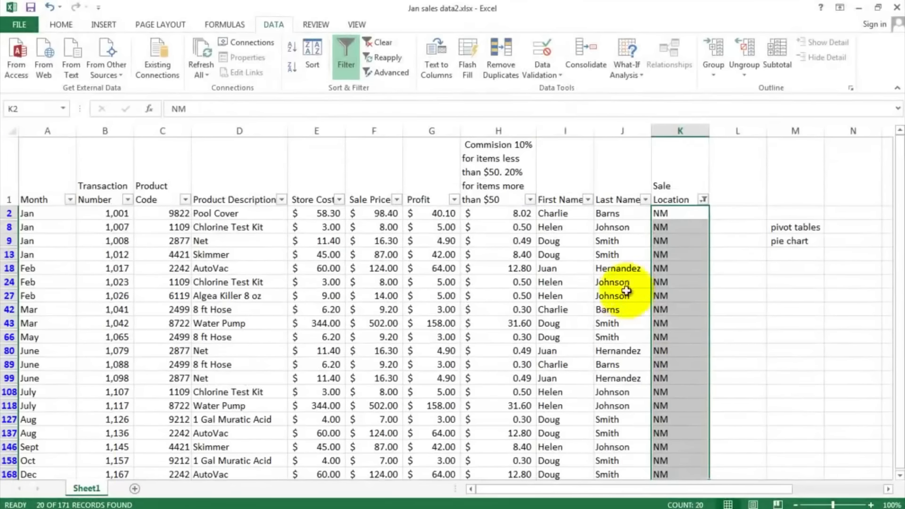
pyautogui.click(662, 228)
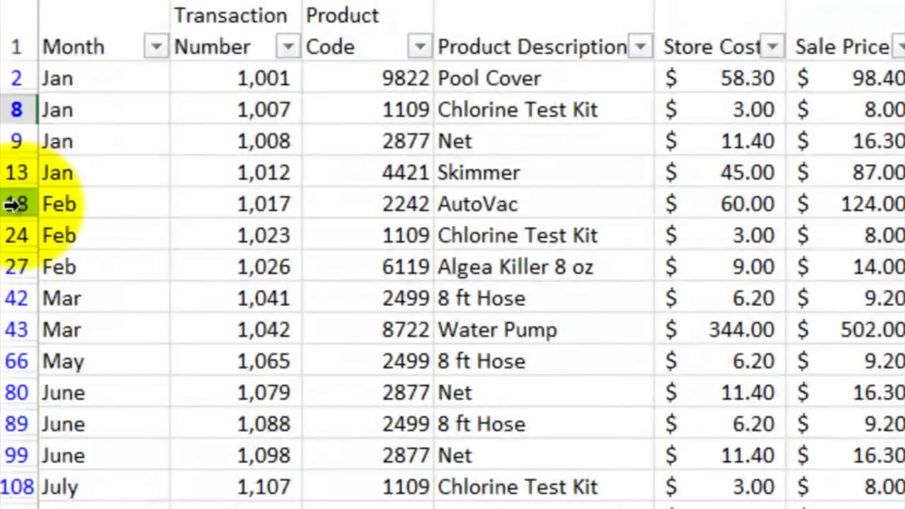
pyautogui.scroll(-2, 109, 461)
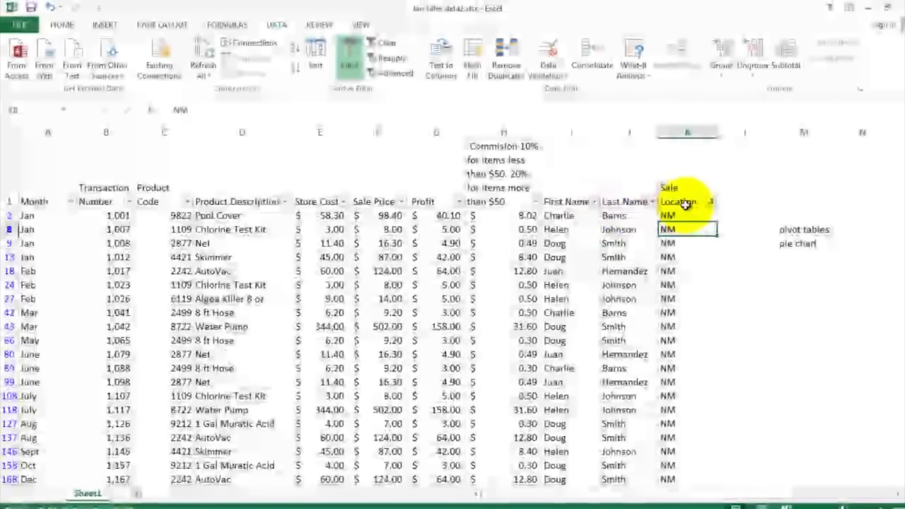
# Step: Restore all sale locations, and filter the First Name column to only the third name in its list
pyautogui.click(712, 201)
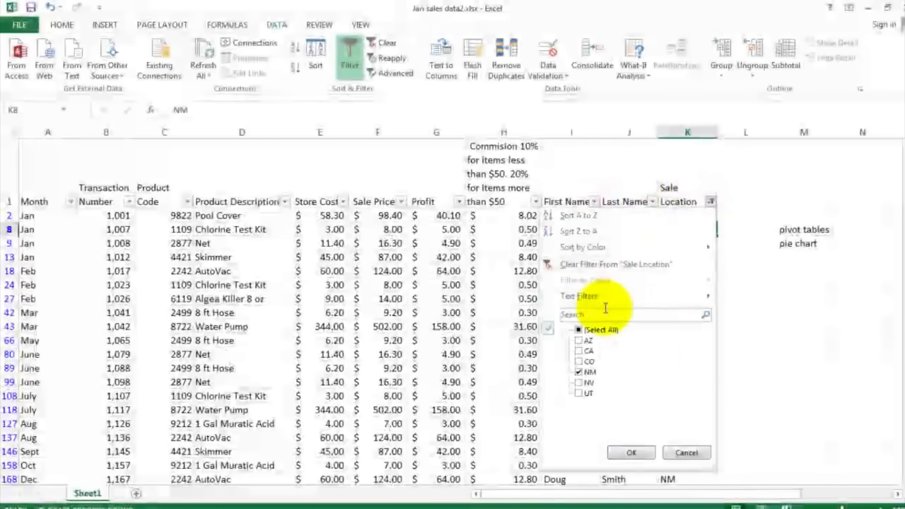
pyautogui.click(631, 452)
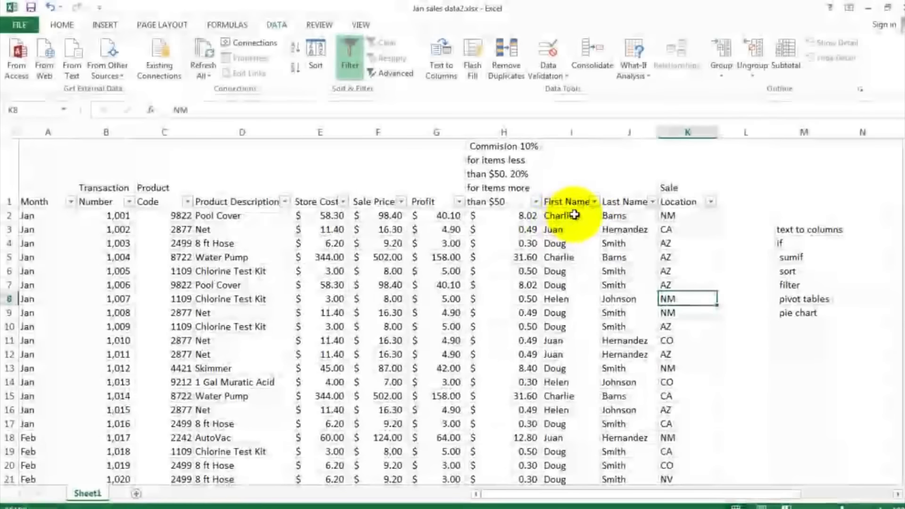
pyautogui.click(595, 203)
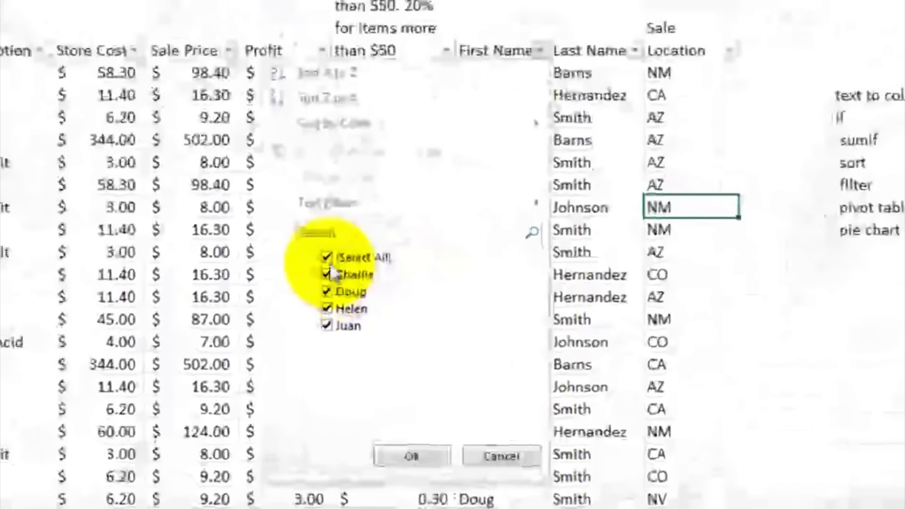
pyautogui.click(462, 330)
pyautogui.click(303, 299)
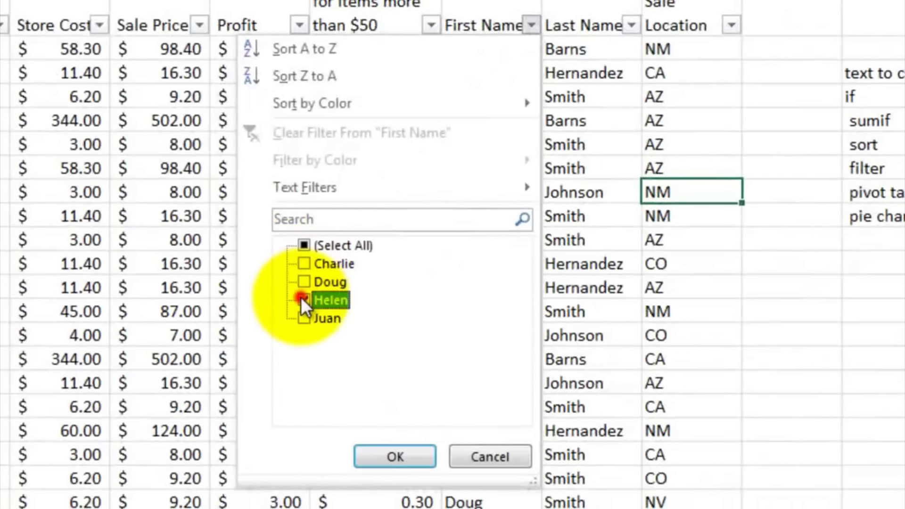
pyautogui.click(397, 449)
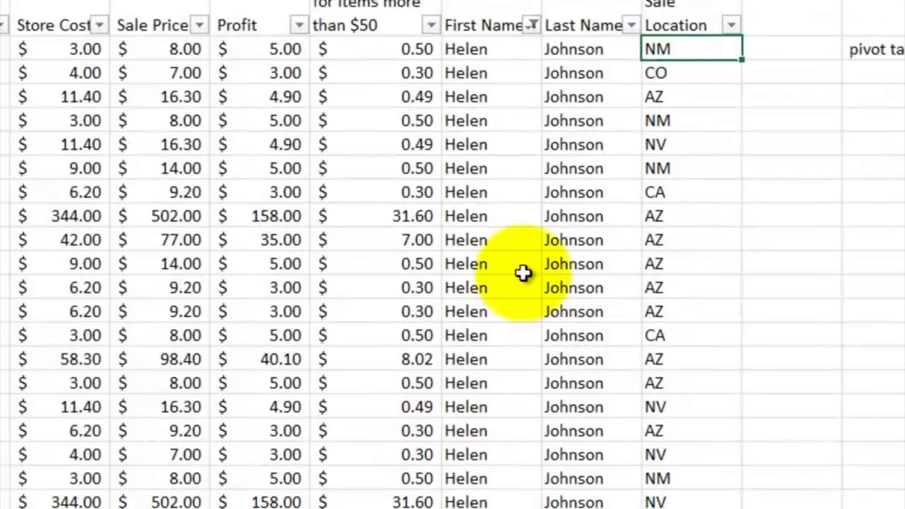
# Step: Check the filtered salesperson's records down to the last one, and show all first names again
pyautogui.click(503, 189)
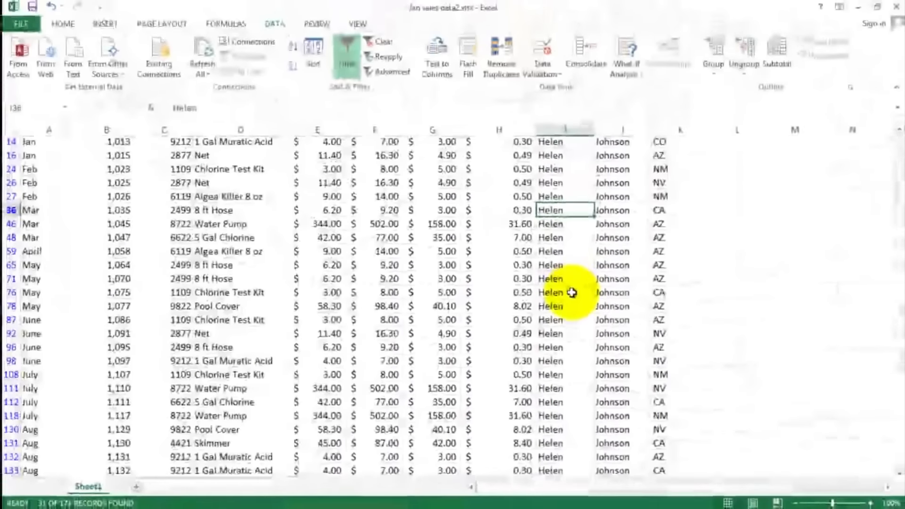
pyautogui.scroll(-3, 503, 189)
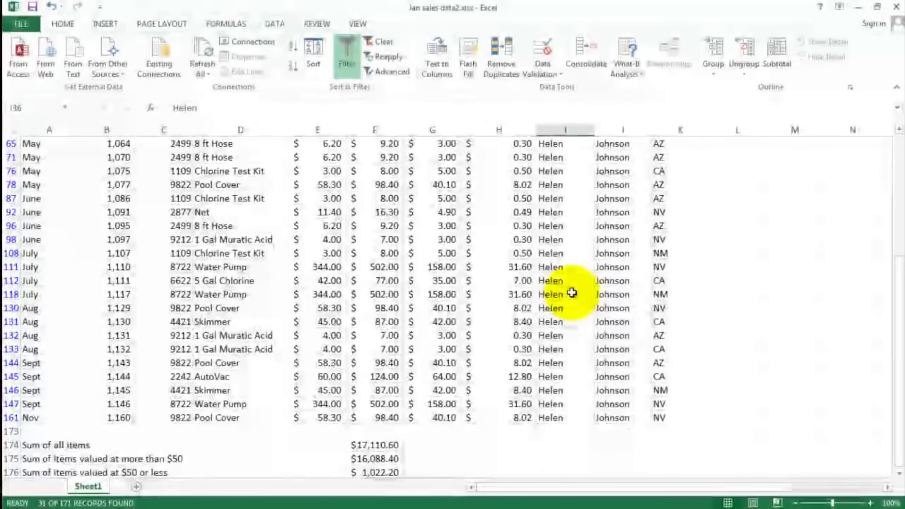
pyautogui.scroll(3, 572, 292)
pyautogui.scroll(1, 572, 293)
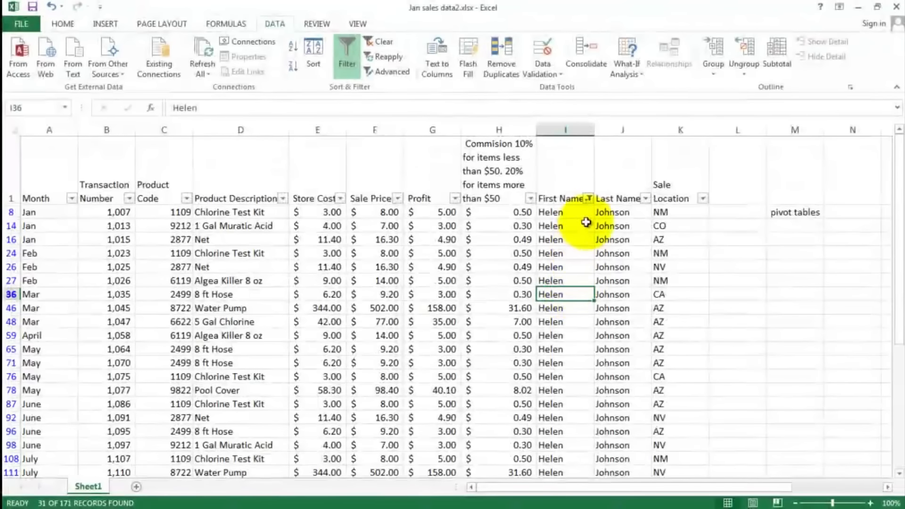
pyautogui.click(589, 199)
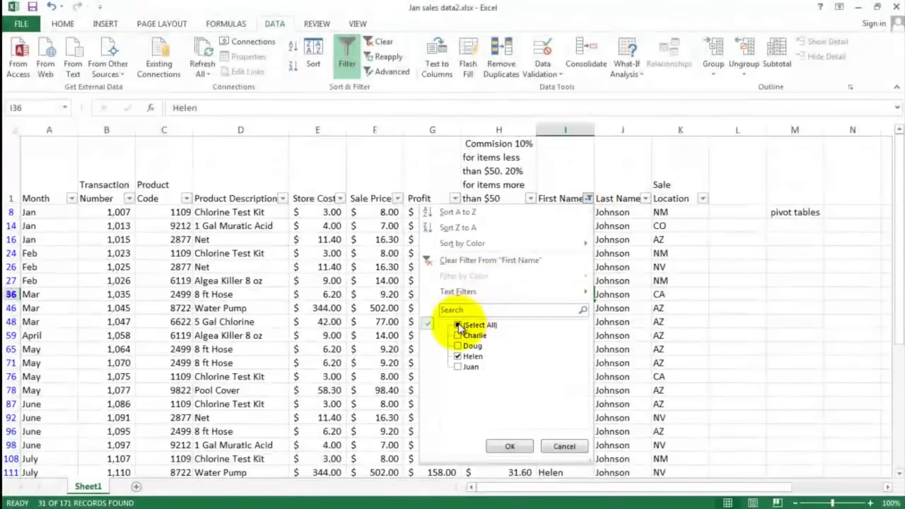
pyautogui.click(510, 445)
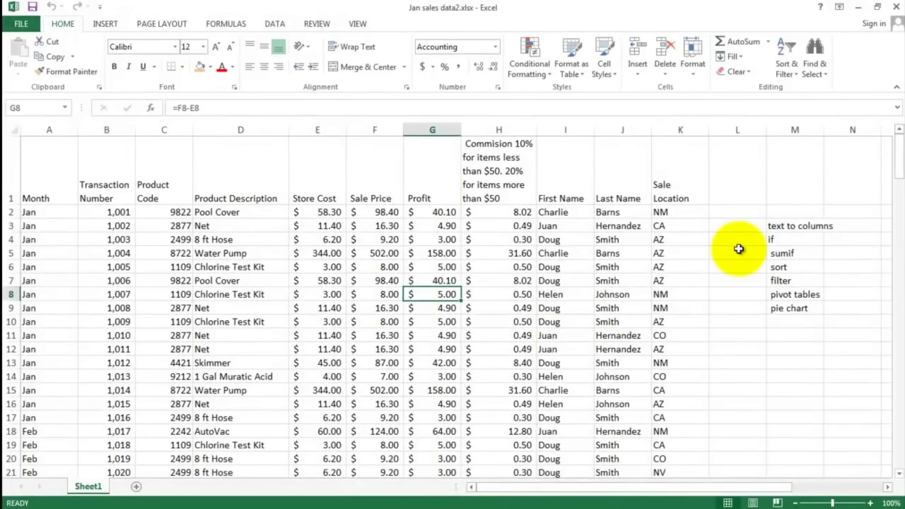
# Step: Create a PivotTable from the sales data, range Sheet1!$A$1:$K$172, on a new worksheet
pyautogui.click(785, 296)
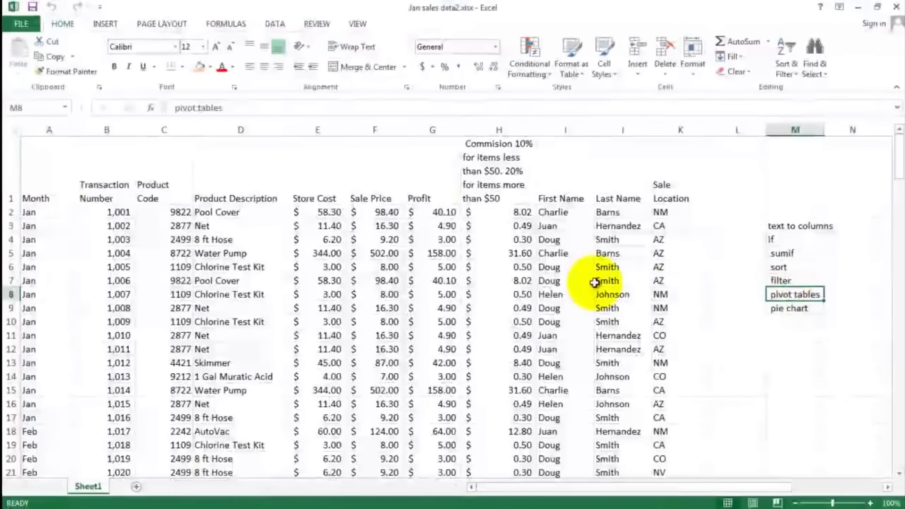
pyautogui.click(37, 210)
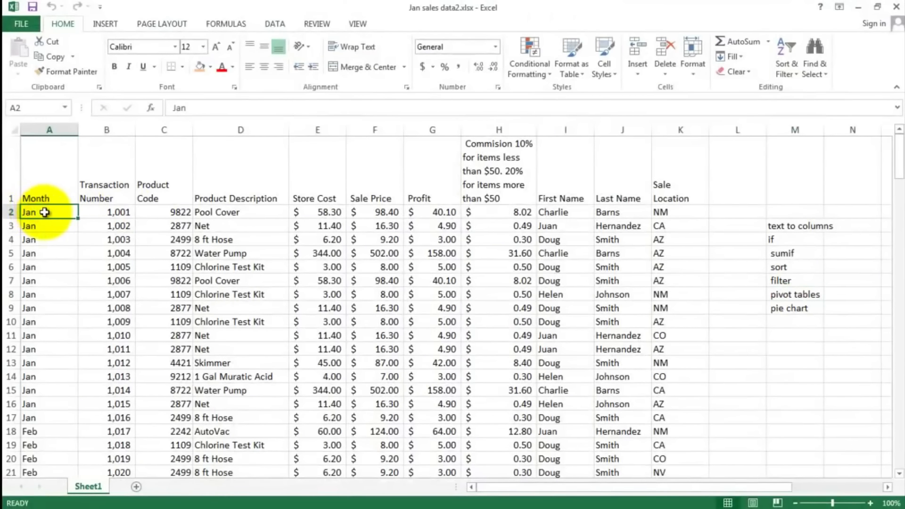
pyautogui.moveTo(44, 212); pyautogui.dragTo(359, 339)
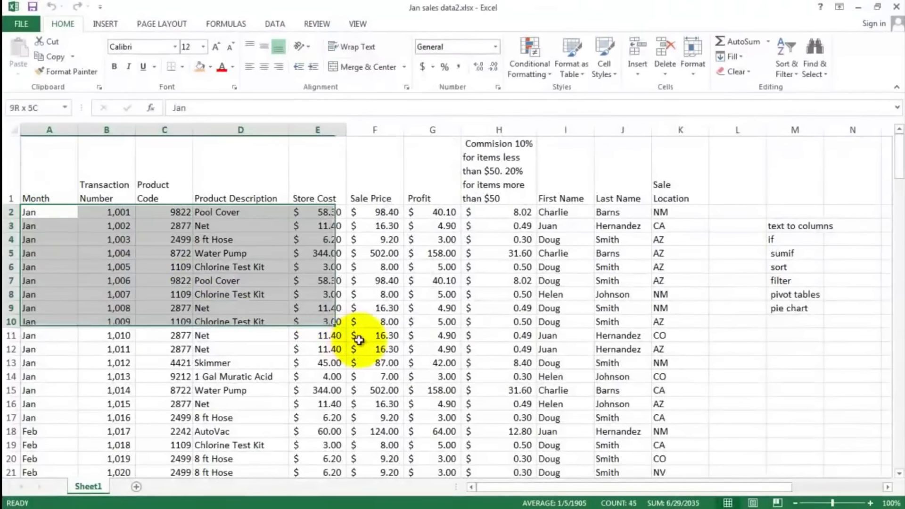
pyautogui.moveTo(531, 391); pyautogui.dragTo(678, 442)
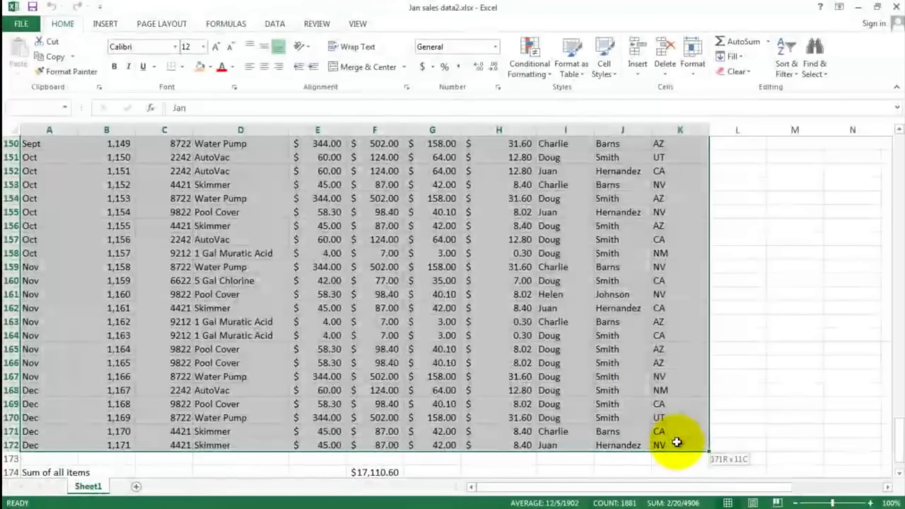
pyautogui.click(106, 26)
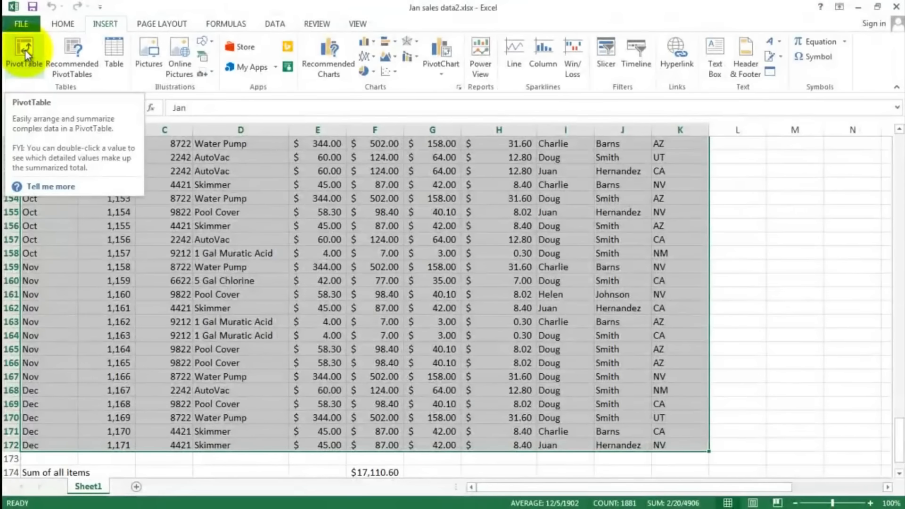
pyautogui.click(24, 49)
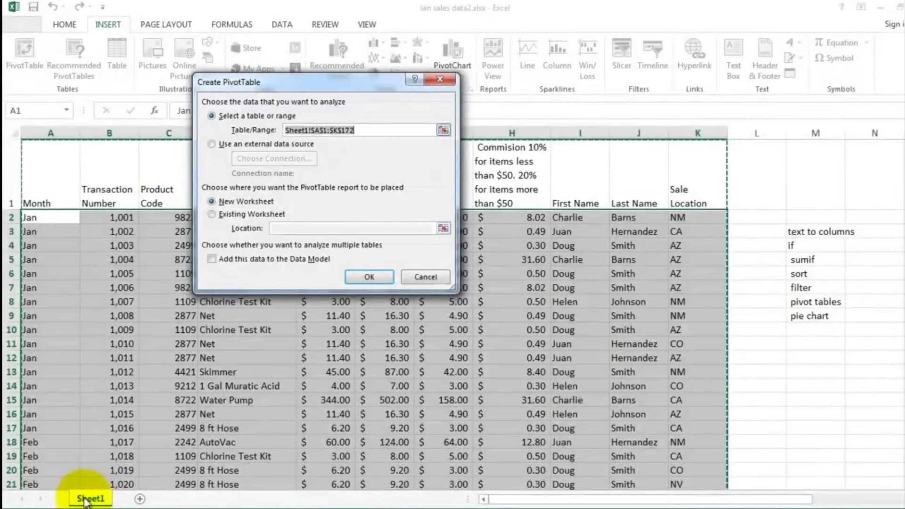
pyautogui.click(369, 278)
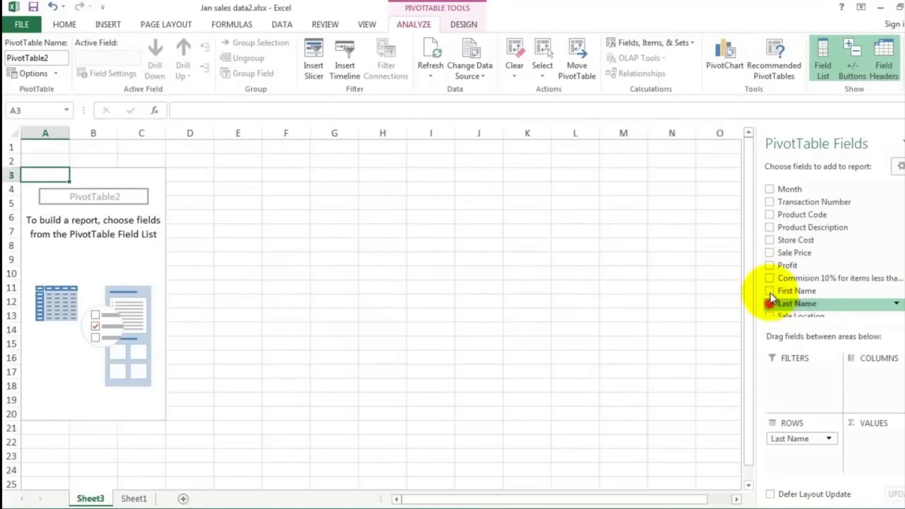
# Step: Add Last Name as rows and the sum of Sale Price as values, and open the Sale Price value's field options
pyautogui.click(771, 253)
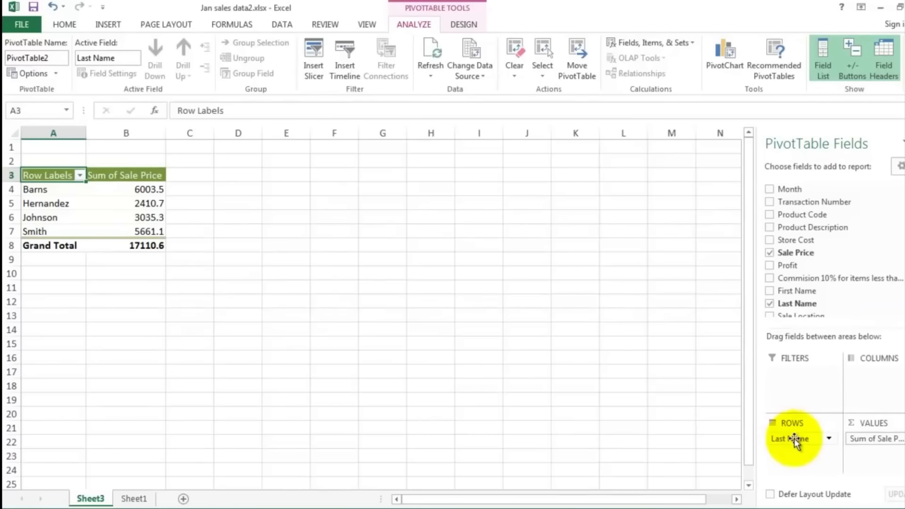
pyautogui.click(892, 438)
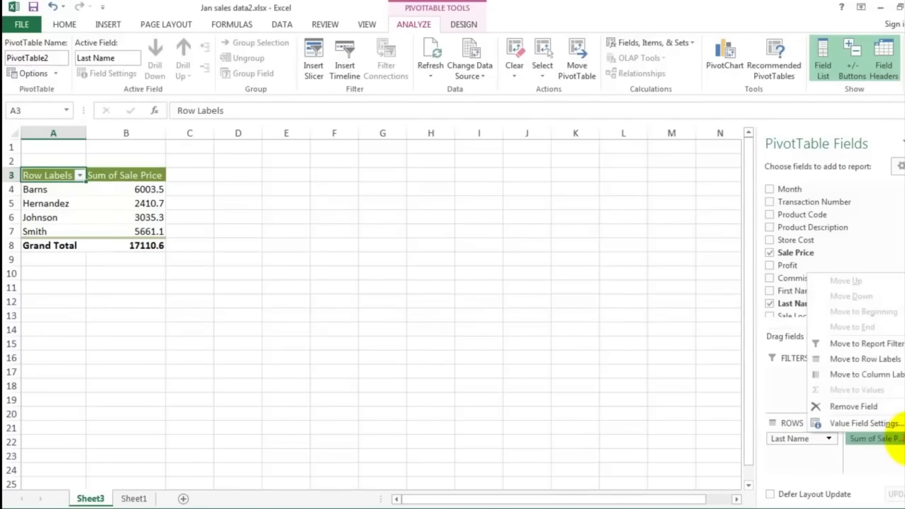
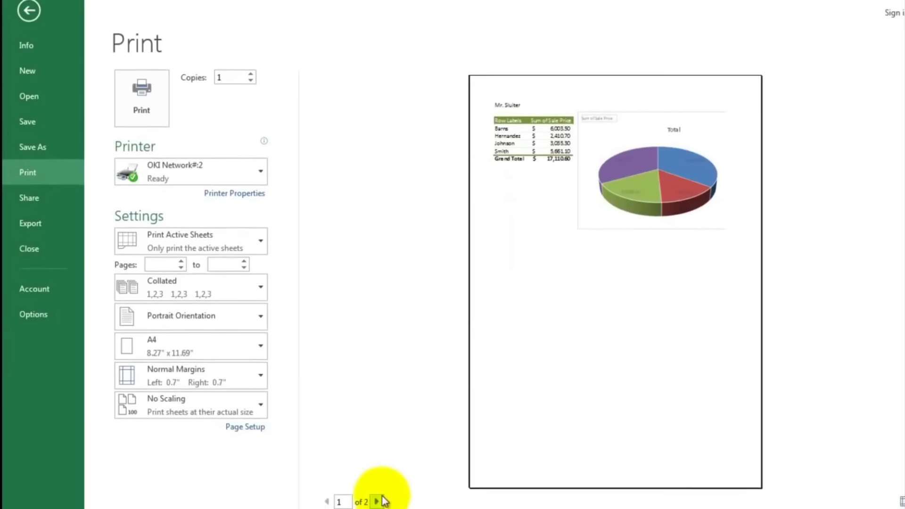
# Step: View the second page of the print preview to see how the pie chart is split, and return to the first
pyautogui.click(377, 502)
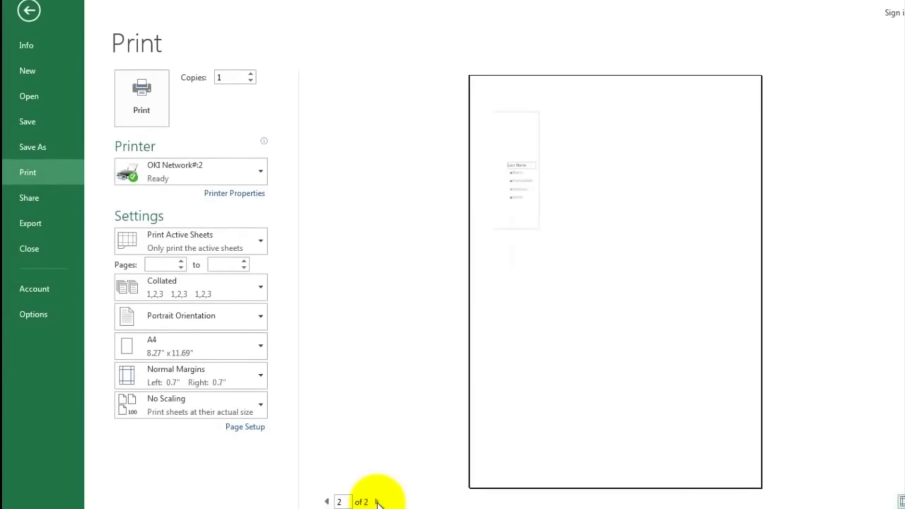
pyautogui.click(326, 502)
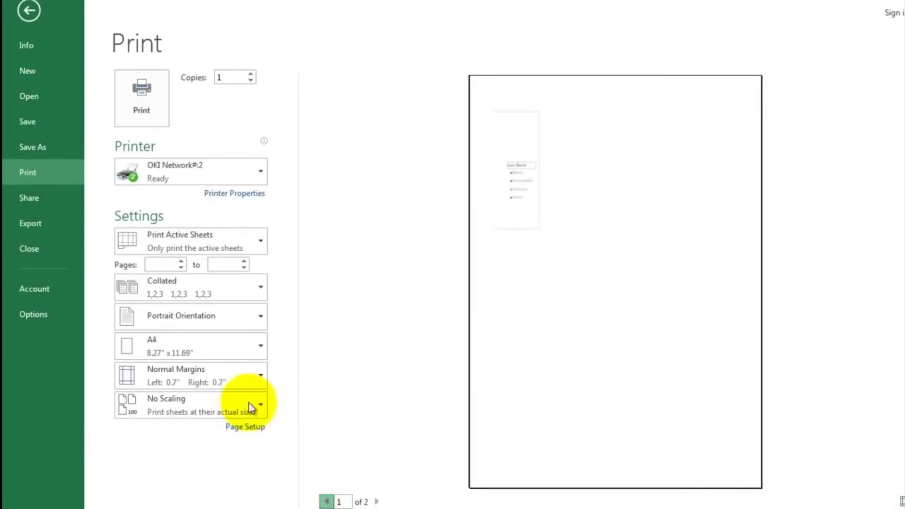
# Step: Set the pivot sheet to print in landscape orientation and scale it to fit the sheet on one page
pyautogui.click(185, 321)
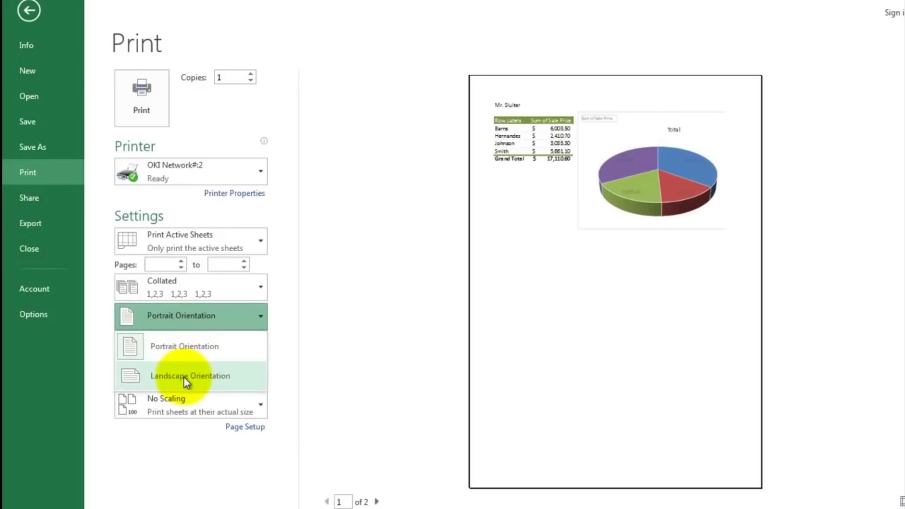
pyautogui.click(186, 380)
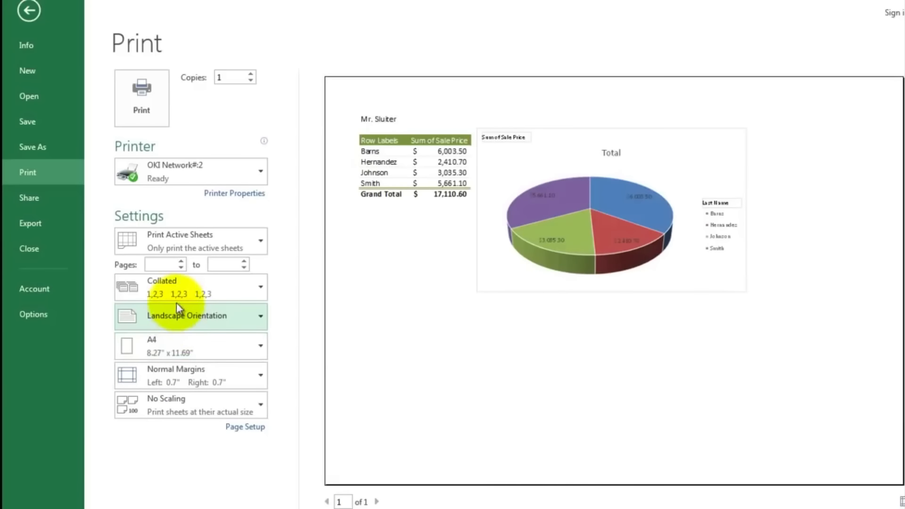
pyautogui.click(182, 403)
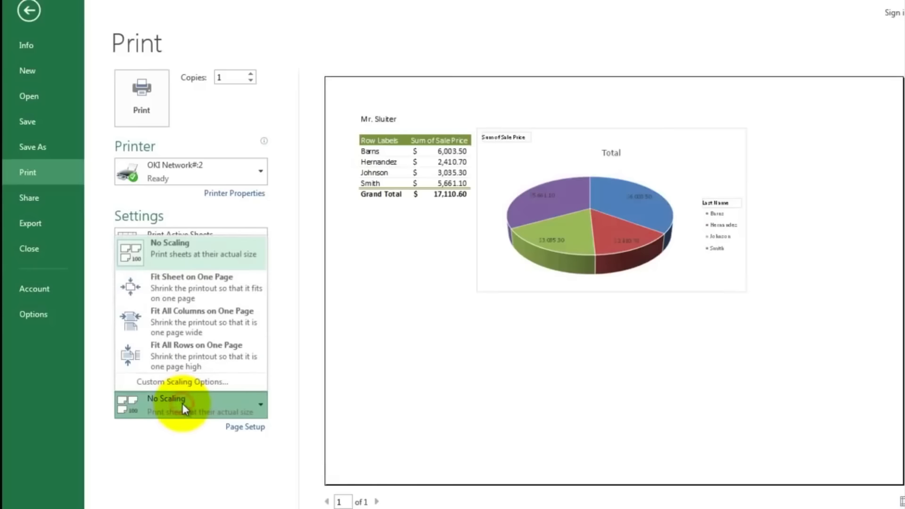
pyautogui.click(178, 293)
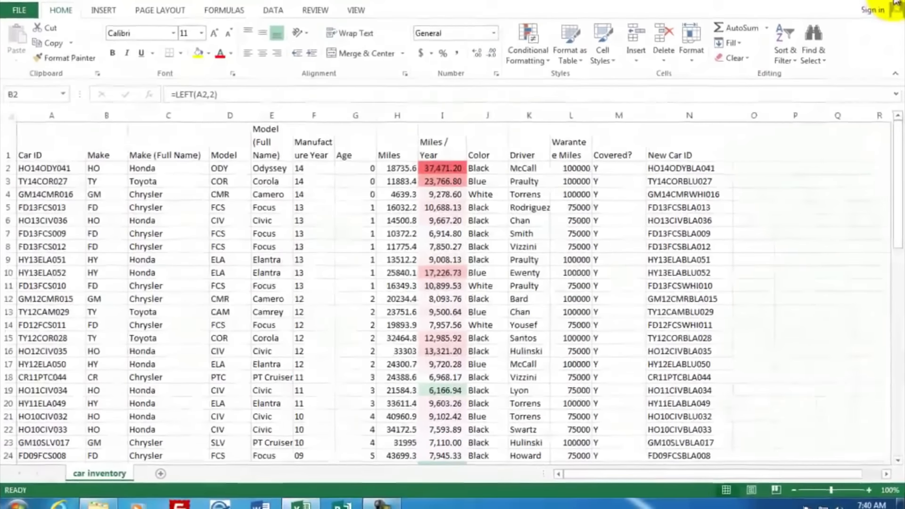
# Step: Close the car inventory.xlsx workbook without saving its changes, and shift the car inventory.txt file slightly along the desktop
pyautogui.click(896, 2)
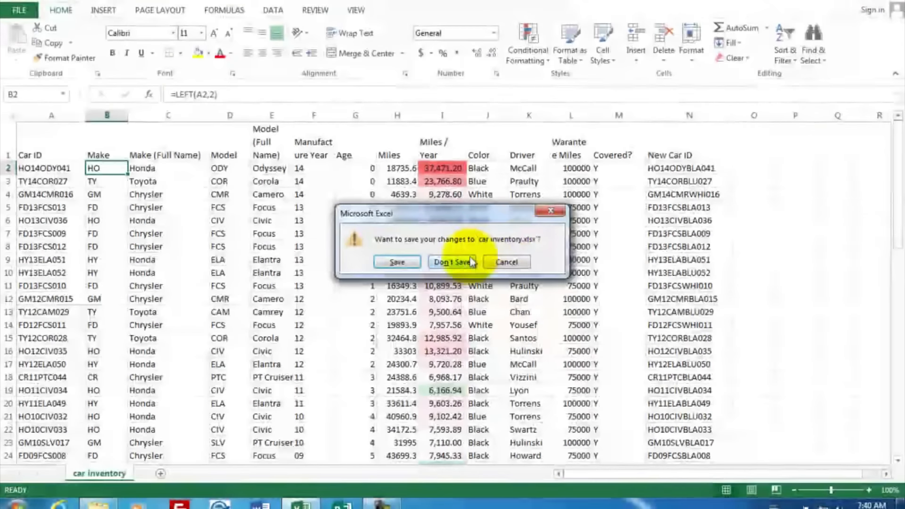
pyautogui.click(468, 264)
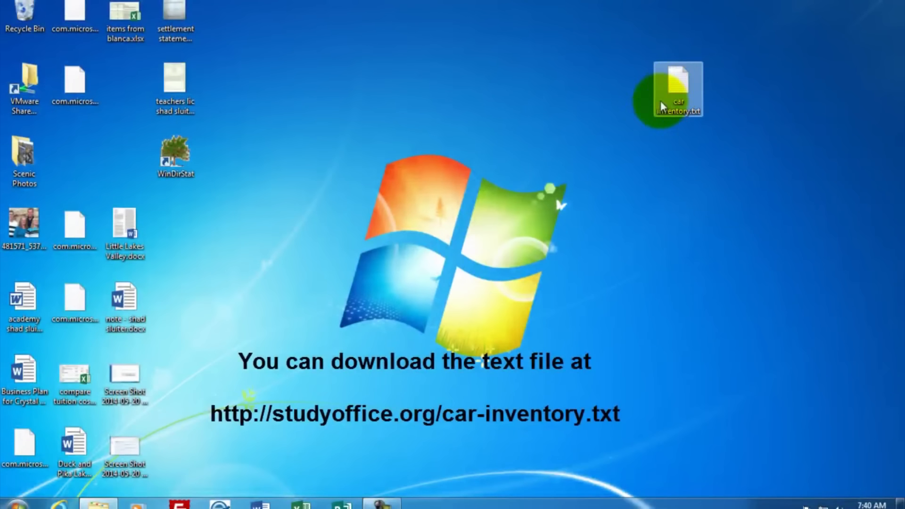
pyautogui.moveTo(675, 86); pyautogui.dragTo(713, 71)
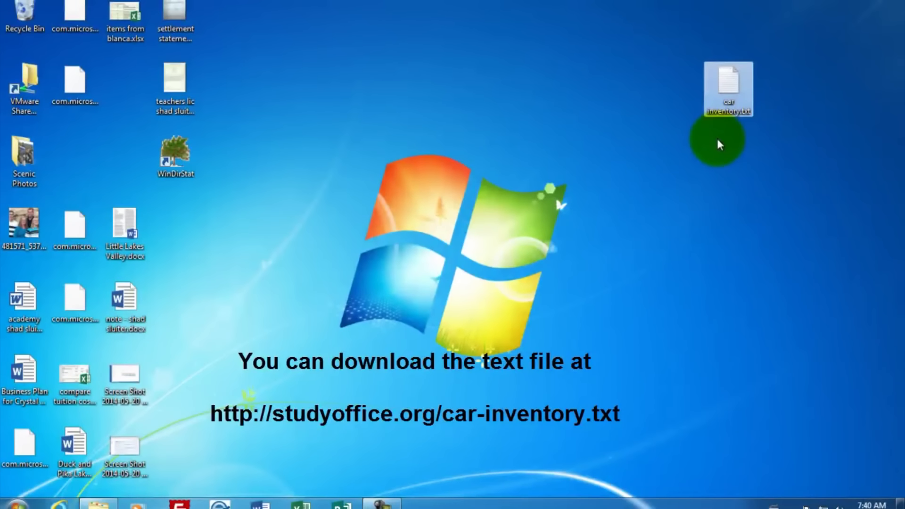
# Step: Open car inventory.txt in Notepad, examine its header line and comma-separated records, and close it
pyautogui.doubleClick(731, 79)
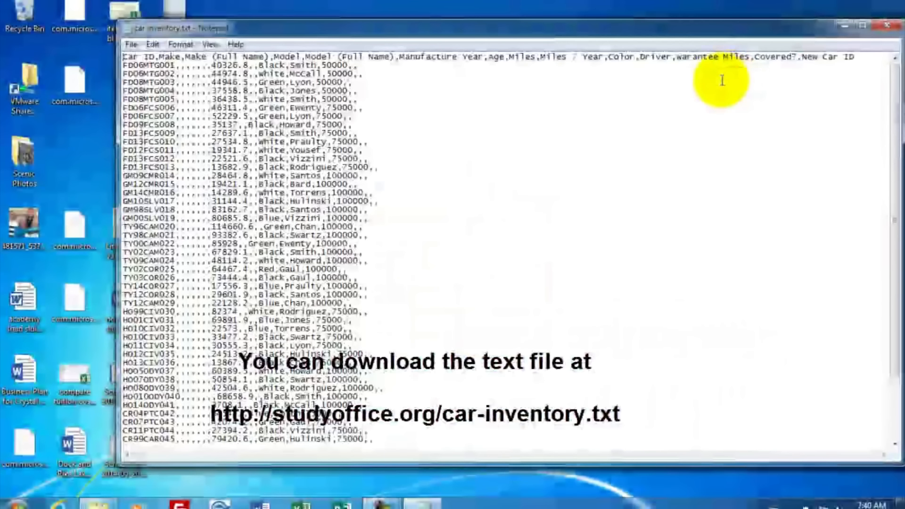
pyautogui.moveTo(643, 31); pyautogui.dragTo(621, 24)
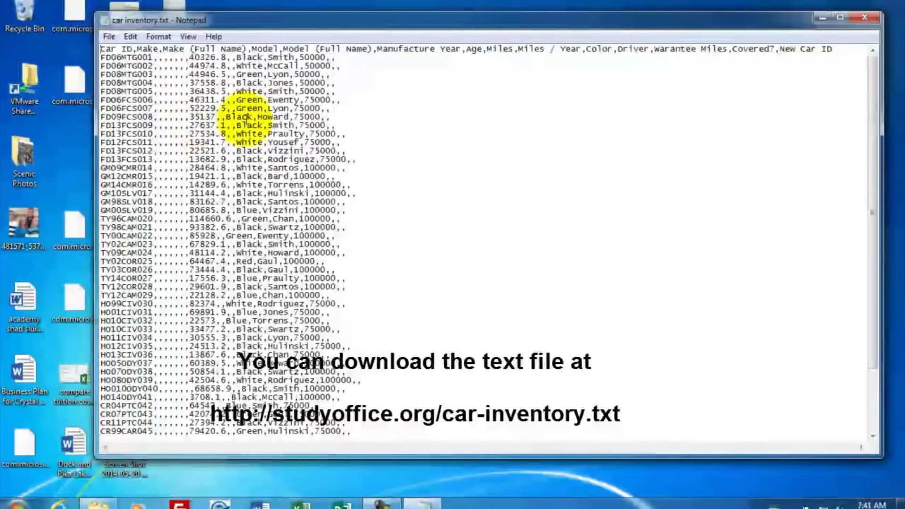
pyautogui.click(871, 17)
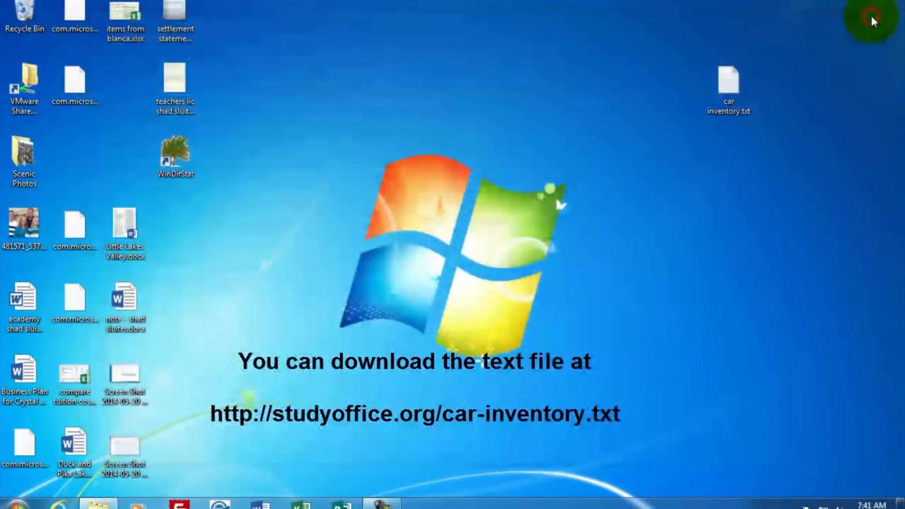
# Step: Switch to Excel and create a blank workbook
pyautogui.click(301, 503)
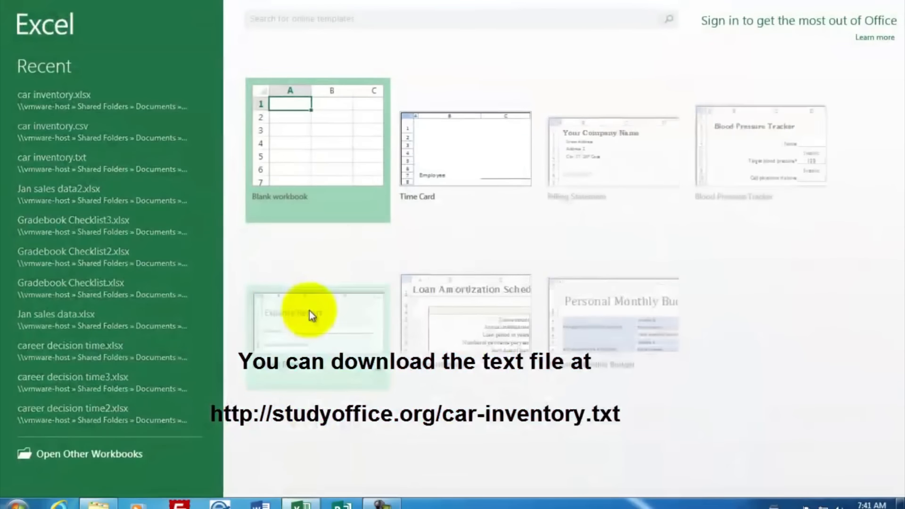
pyautogui.click(315, 158)
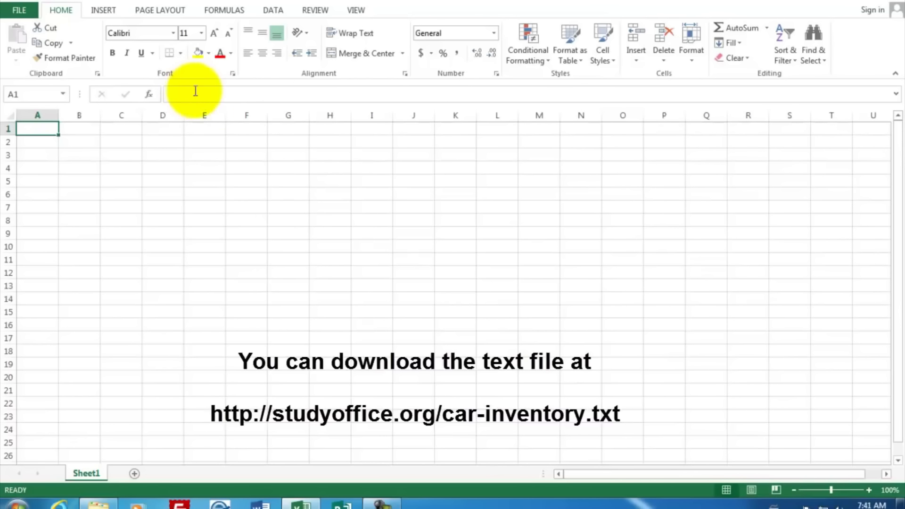
# Step: Browse the computer for a file to open and go to the Desktop folder
pyautogui.click(23, 12)
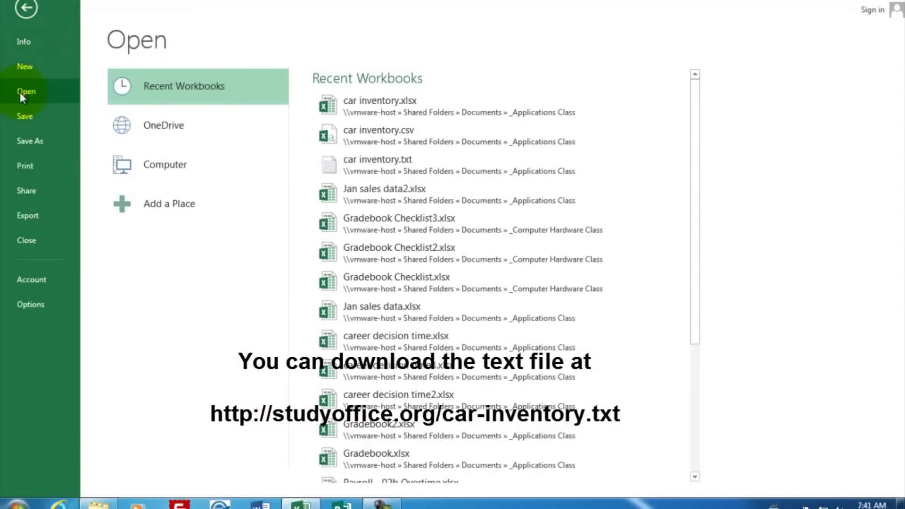
pyautogui.click(166, 170)
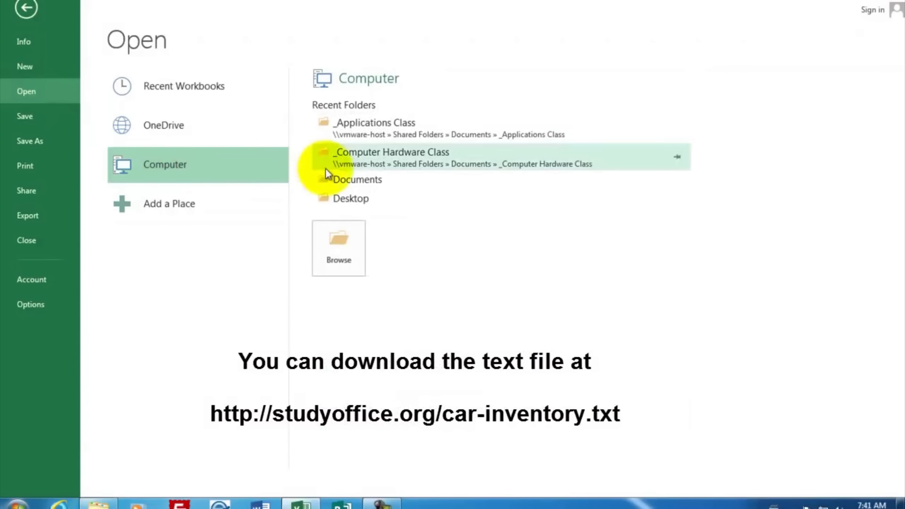
pyautogui.click(347, 238)
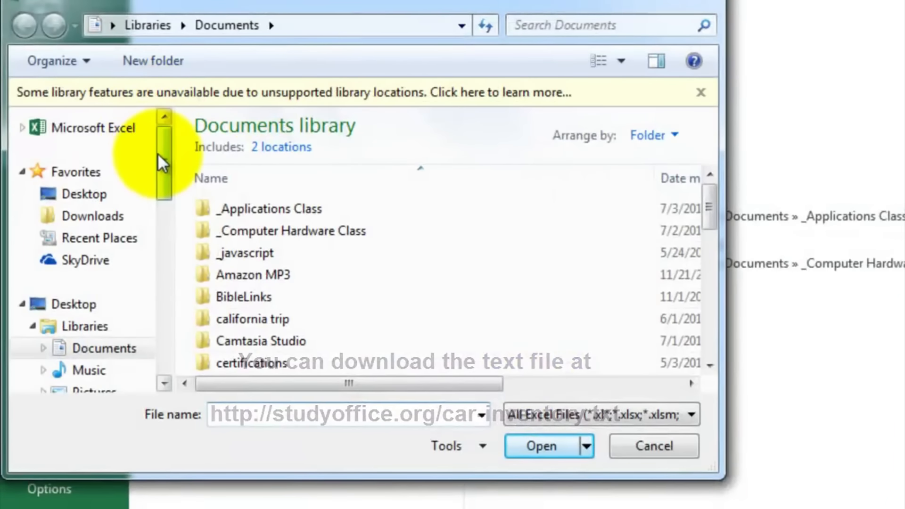
pyautogui.click(85, 195)
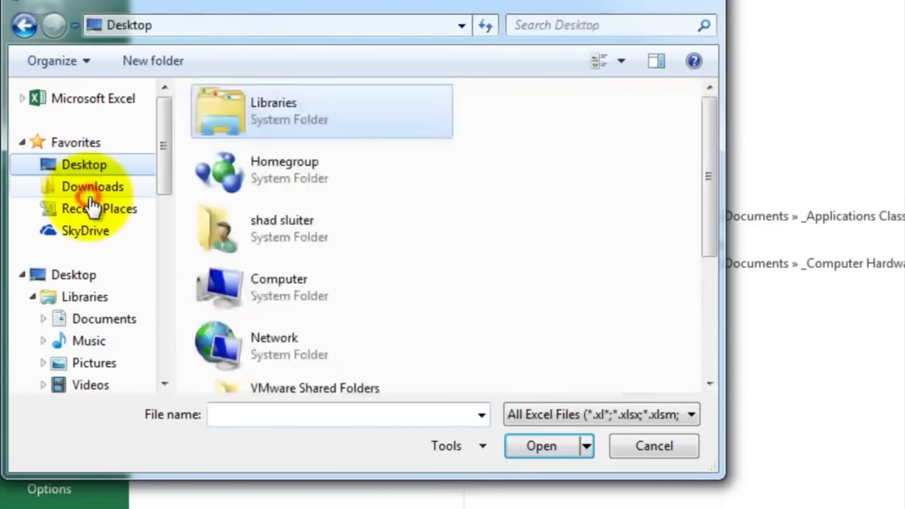
pyautogui.moveTo(706, 175); pyautogui.dragTo(718, 289)
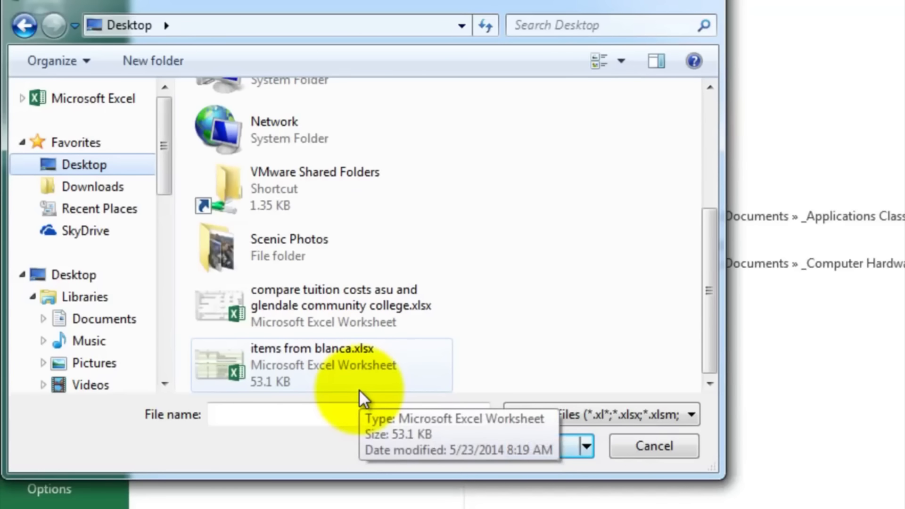
# Step: List all file types and open car inventory.txt from the Desktop
pyautogui.click(689, 413)
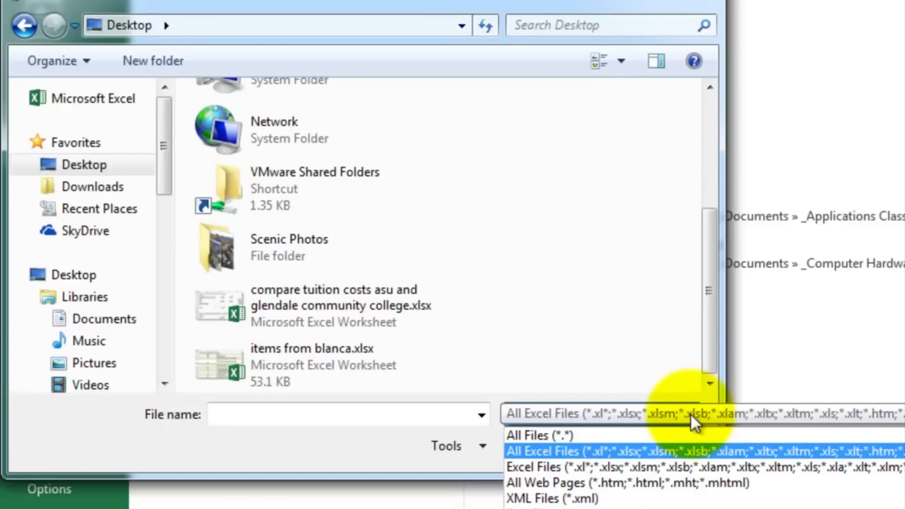
pyautogui.click(556, 437)
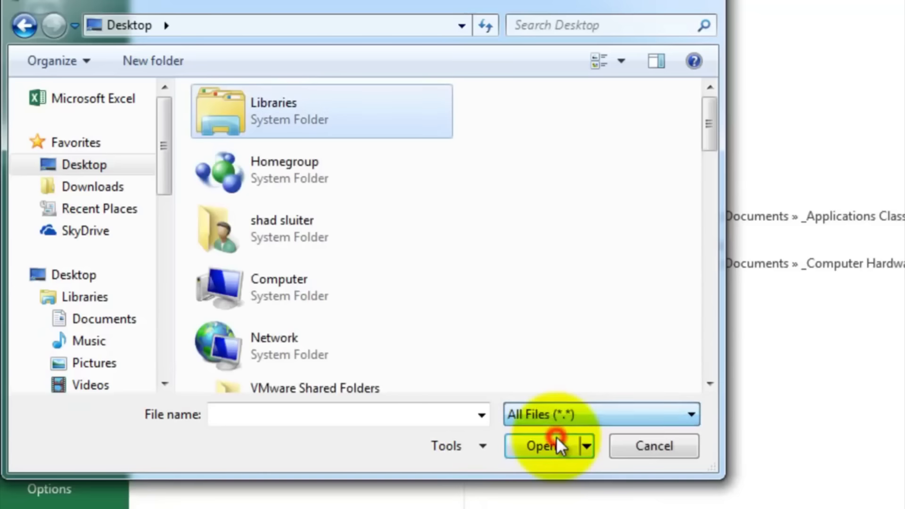
pyautogui.moveTo(713, 117); pyautogui.dragTo(703, 201)
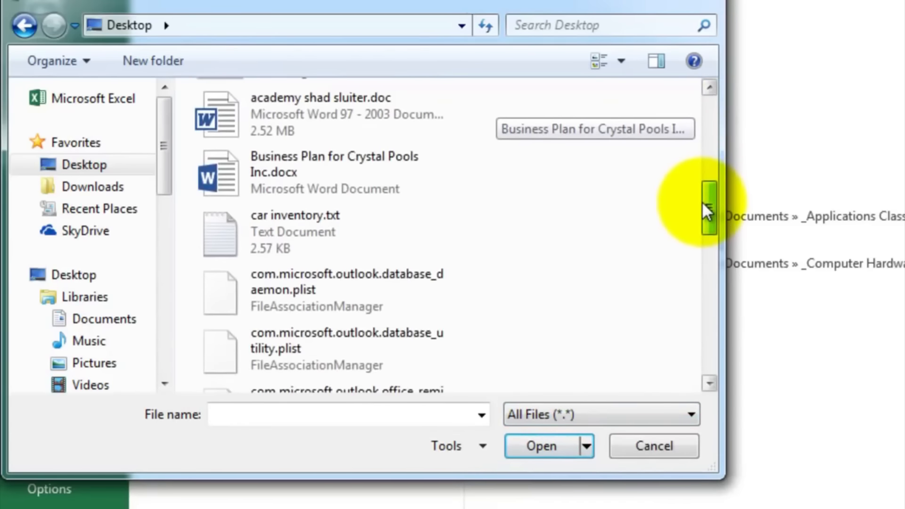
pyautogui.click(232, 237)
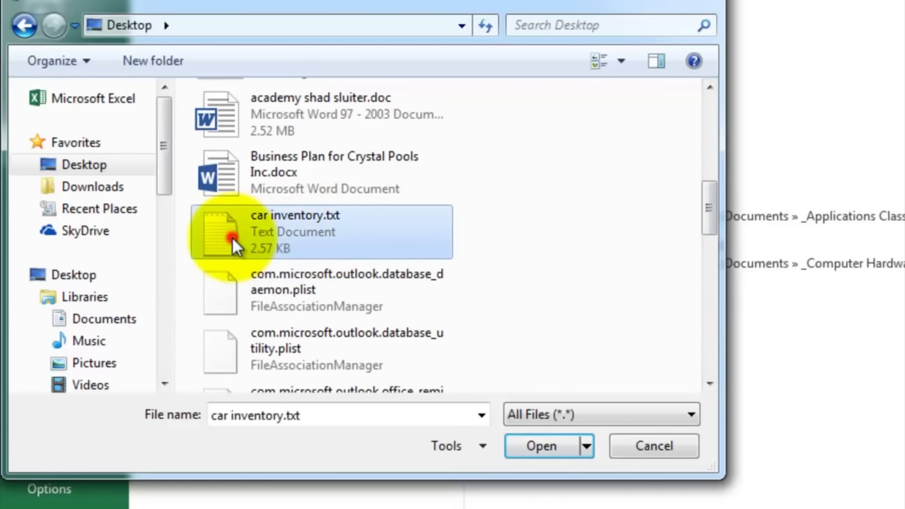
pyautogui.click(531, 443)
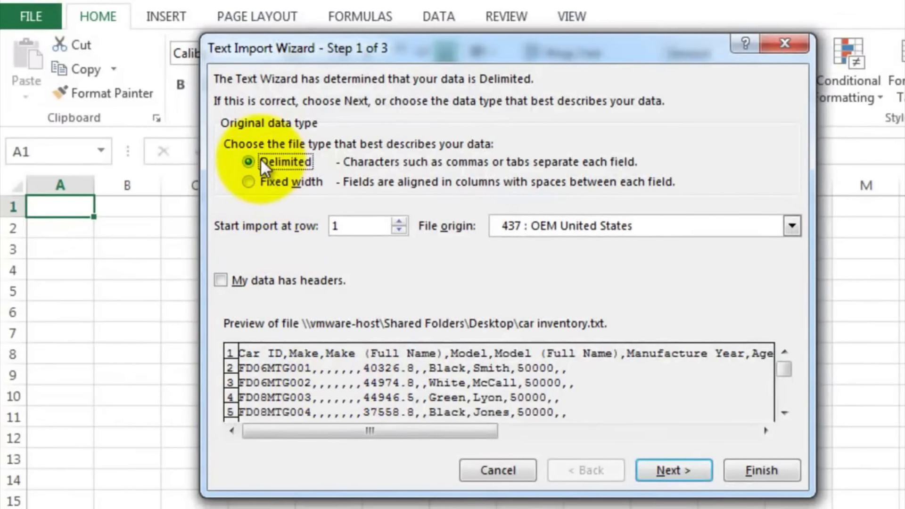
# Step: Import the text file as delimited data, adding Comma as a delimiter alongside Tab, and finish the import
pyautogui.click(666, 469)
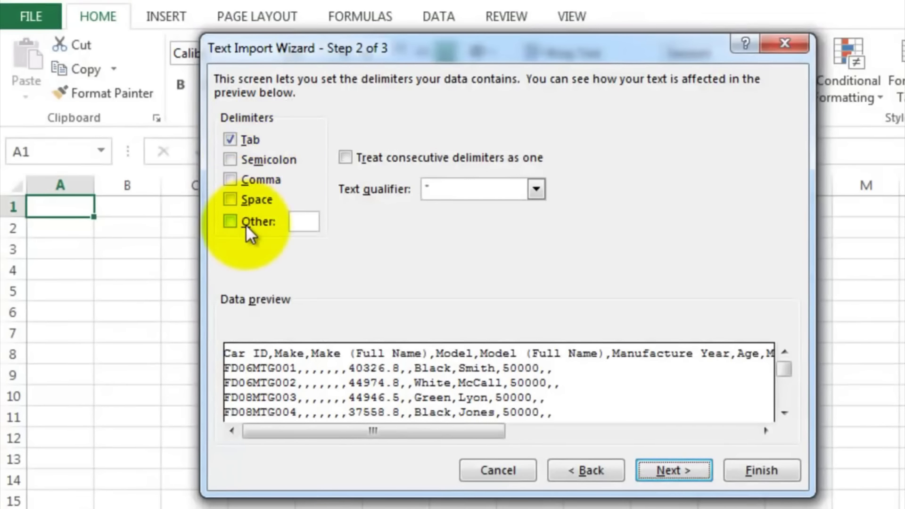
pyautogui.click(230, 180)
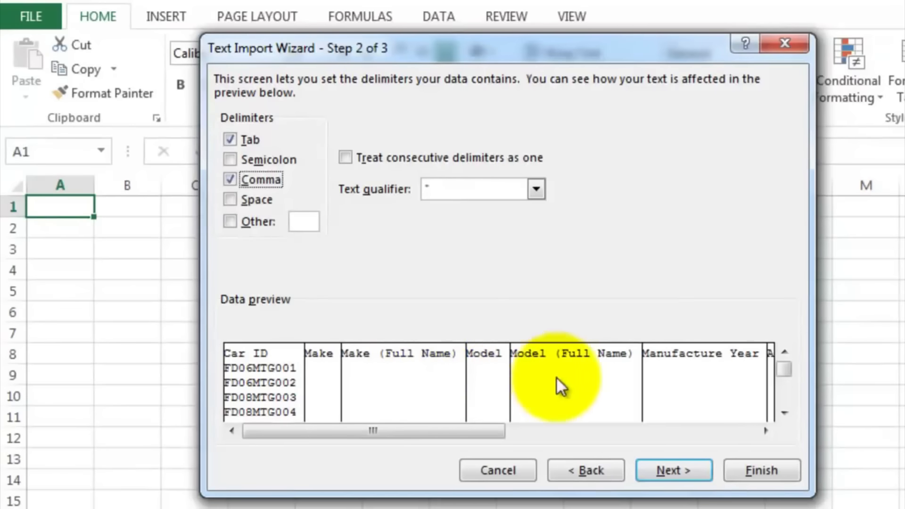
pyautogui.moveTo(492, 430); pyautogui.dragTo(596, 427)
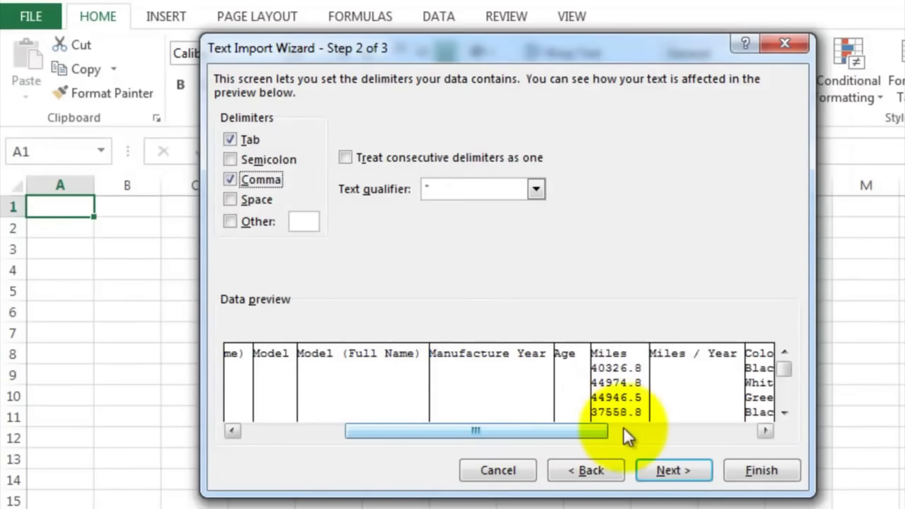
pyautogui.click(766, 430)
pyautogui.click(769, 430)
pyautogui.click(769, 430)
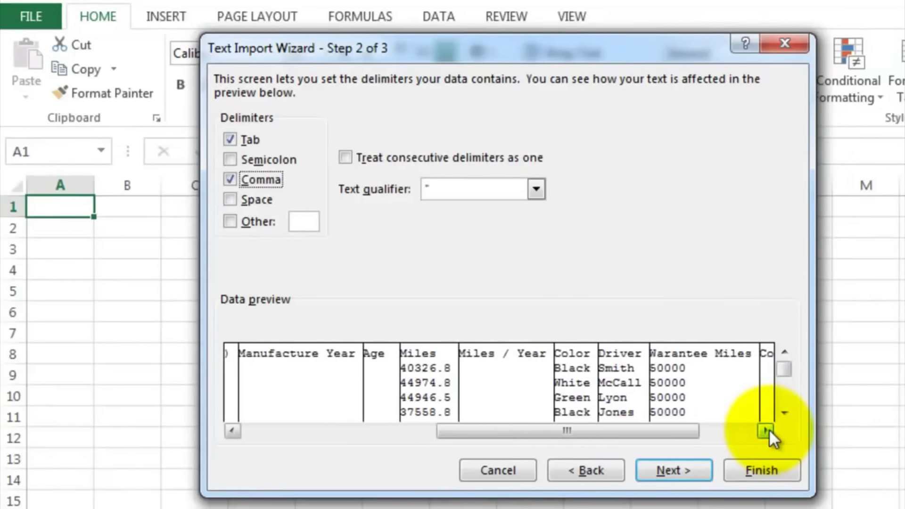
pyautogui.click(748, 466)
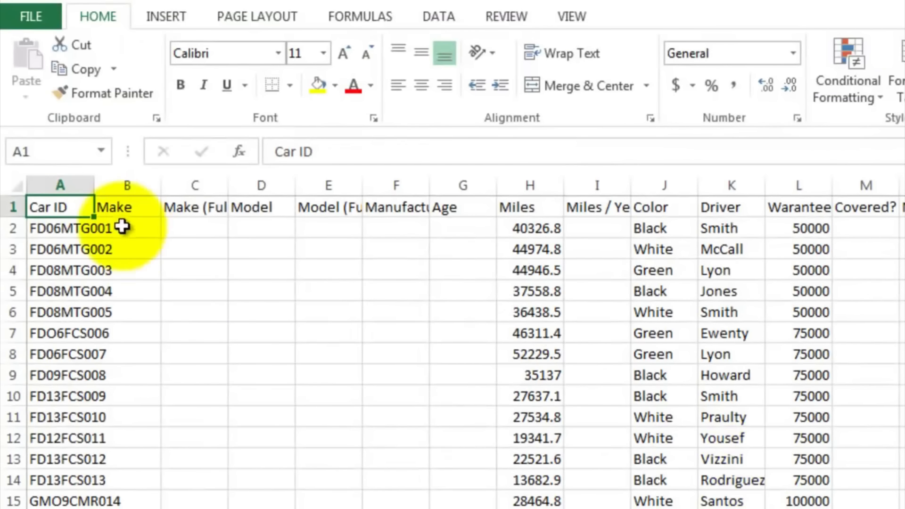
# Step: Widen column A to fit the car IDs and wrap the header text in row 1
pyautogui.moveTo(97, 184); pyautogui.dragTo(158, 184)
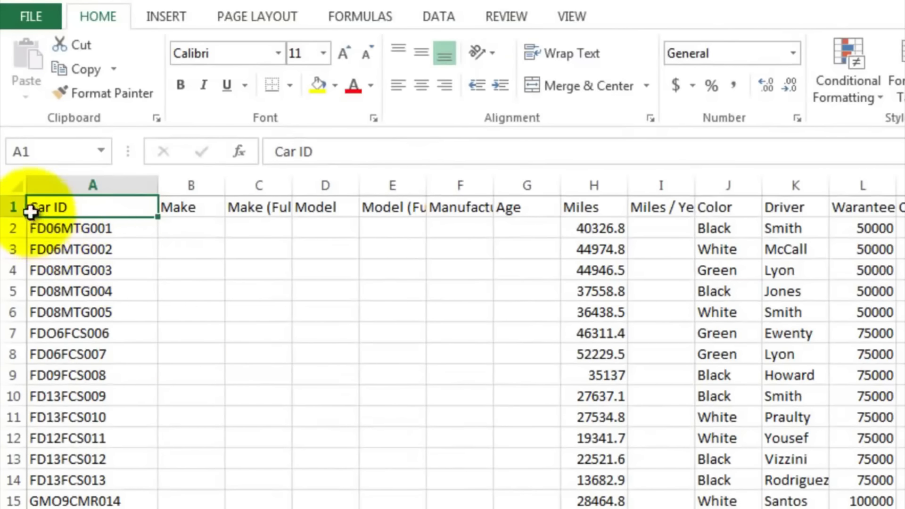
pyautogui.click(12, 206)
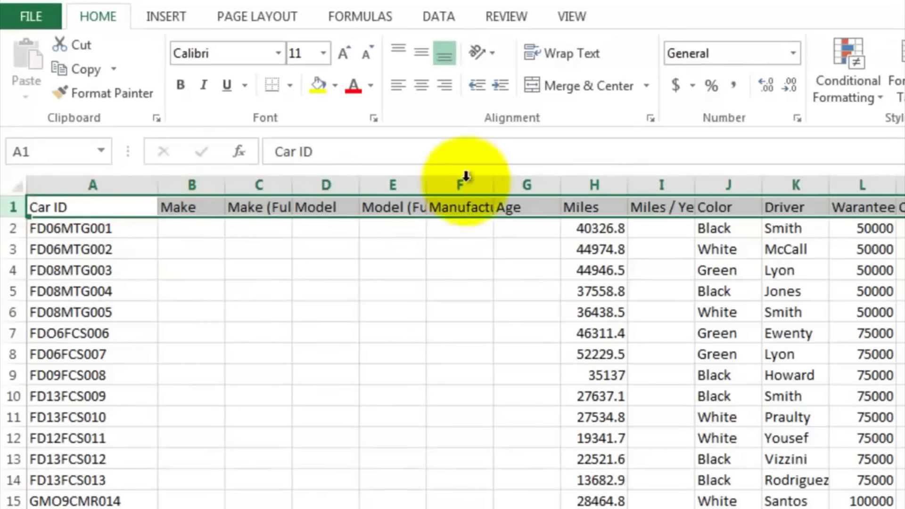
pyautogui.click(579, 58)
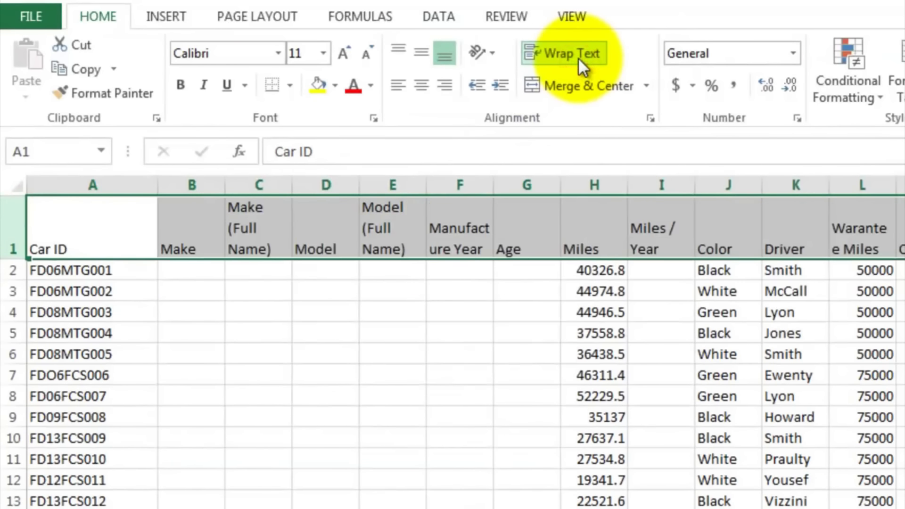
# Step: Enter =left(A2,2) in B2 to extract the make code from the first car ID
pyautogui.click(199, 273)
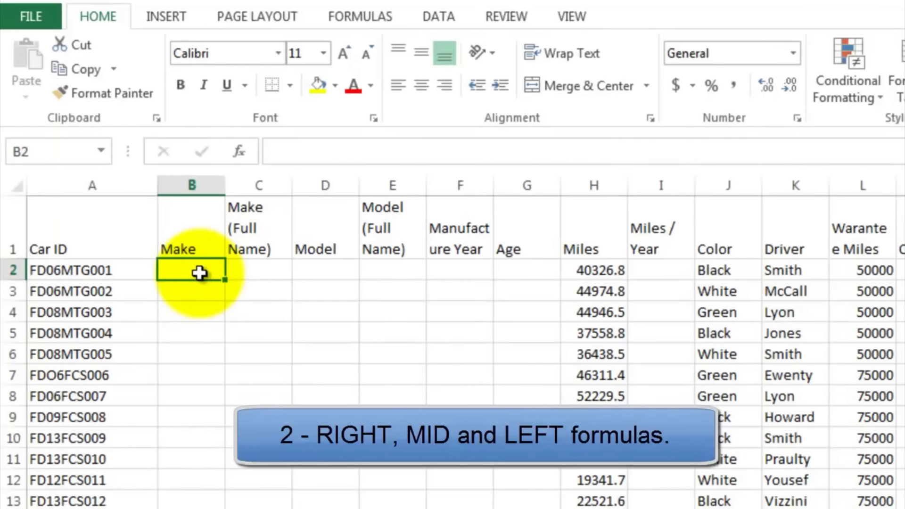
pyautogui.click(107, 276)
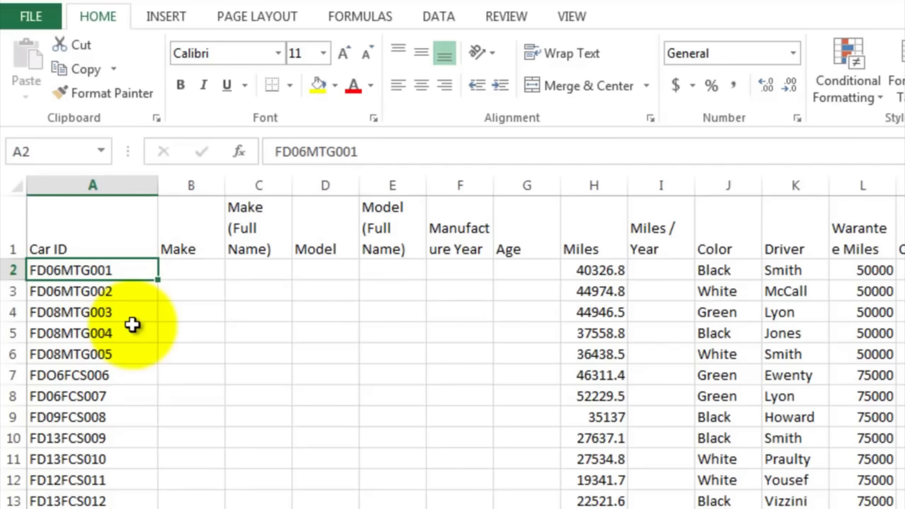
pyautogui.click(208, 269)
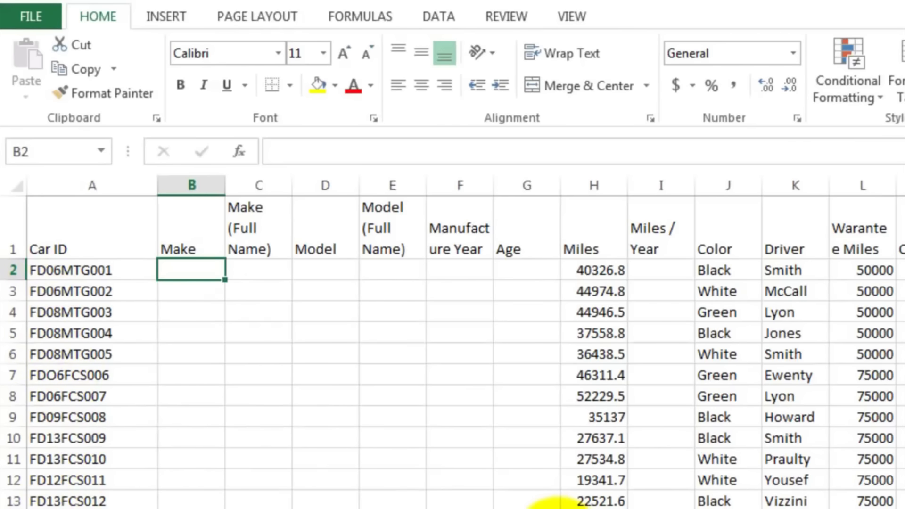
pyautogui.write('=')
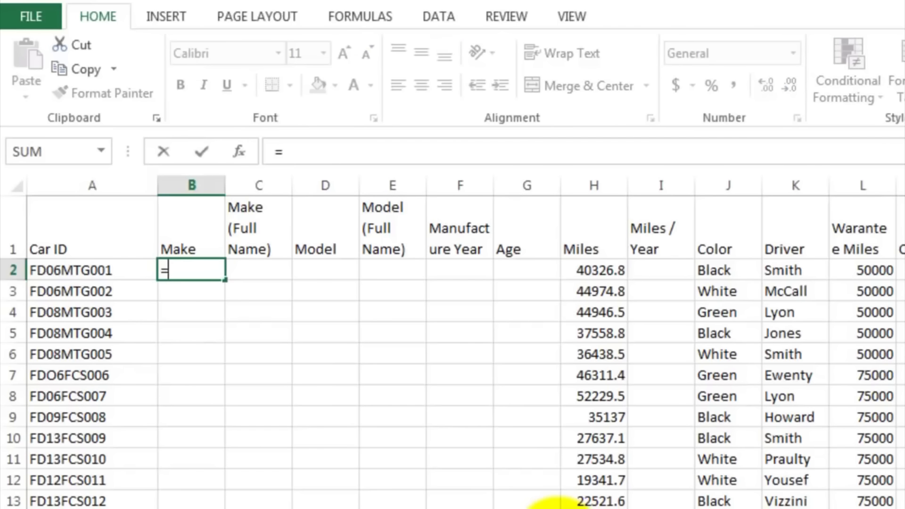
pyautogui.write('left')
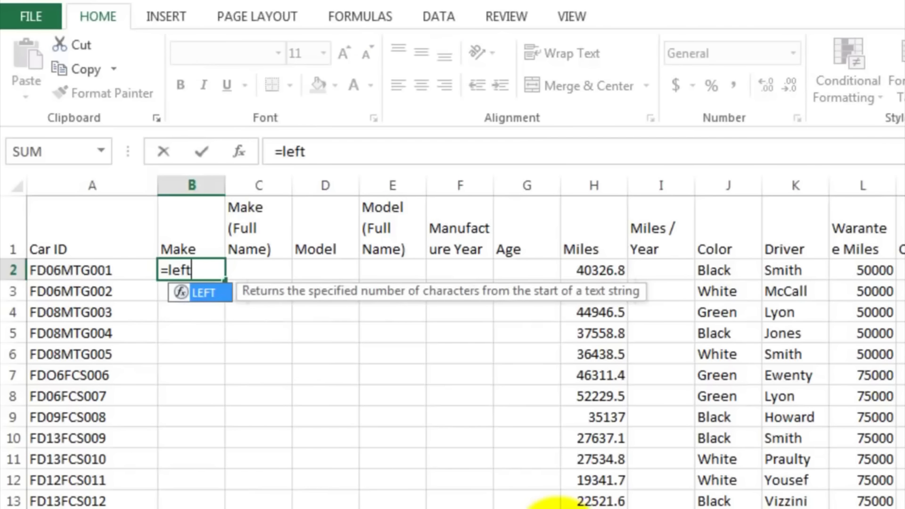
pyautogui.write('(')
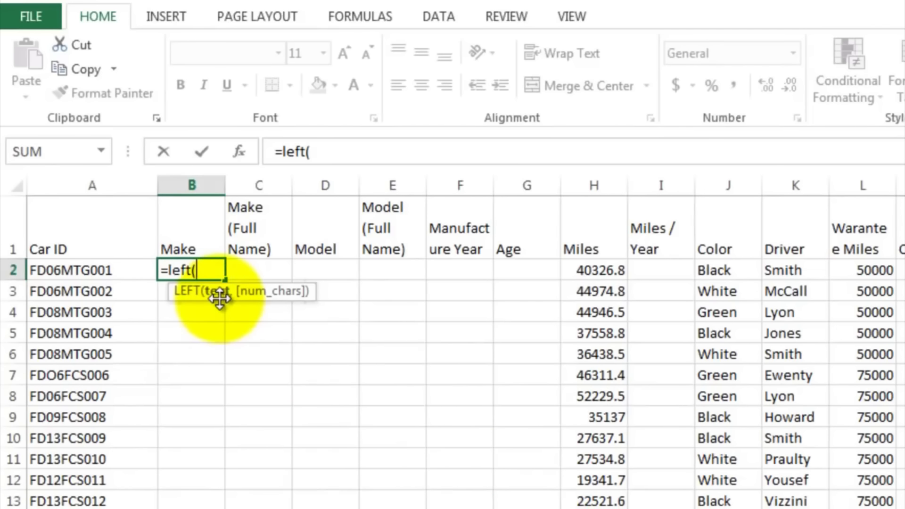
pyautogui.click(127, 270)
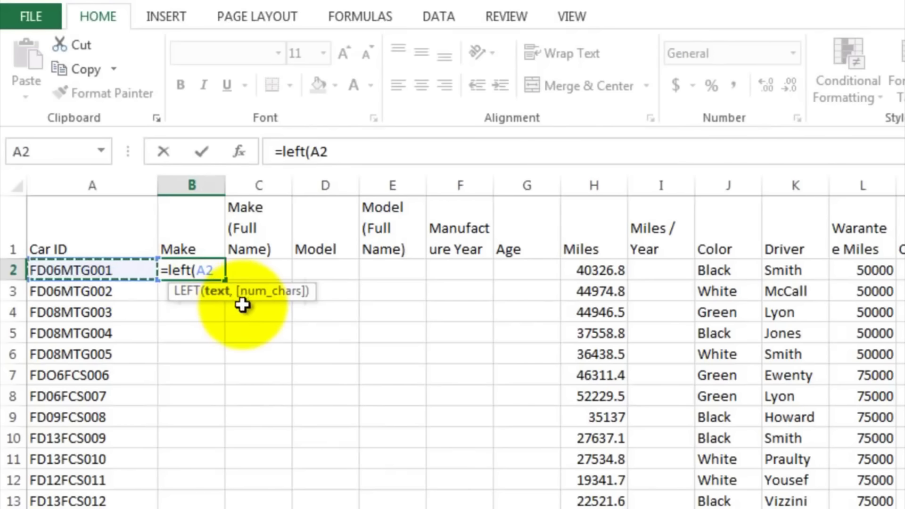
pyautogui.write(',')
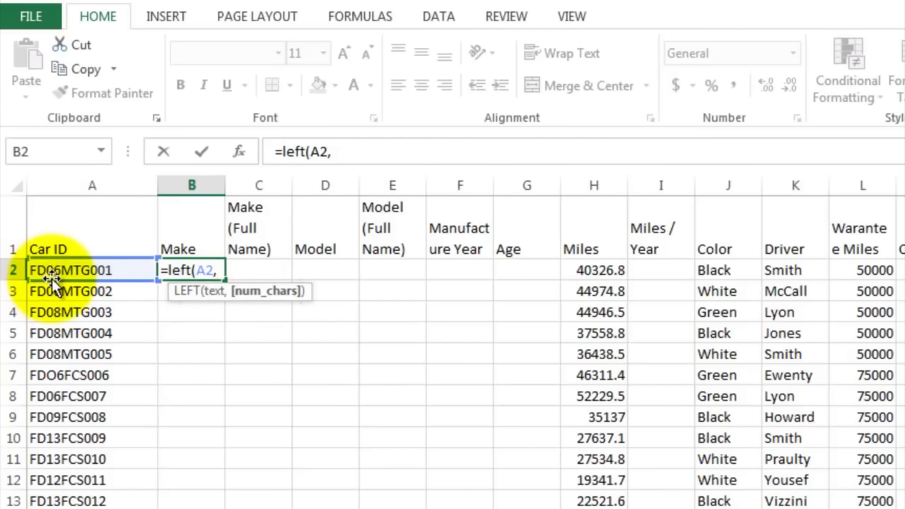
pyautogui.write('2')
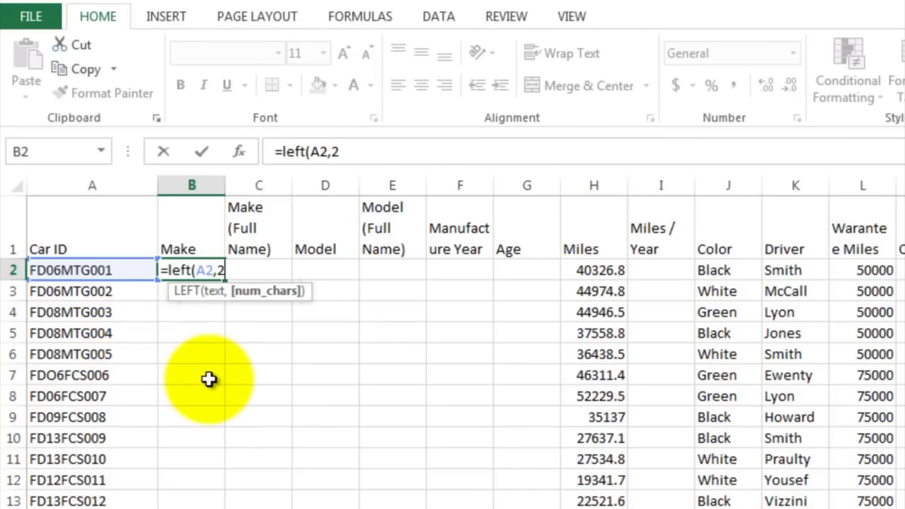
pyautogui.write(')')
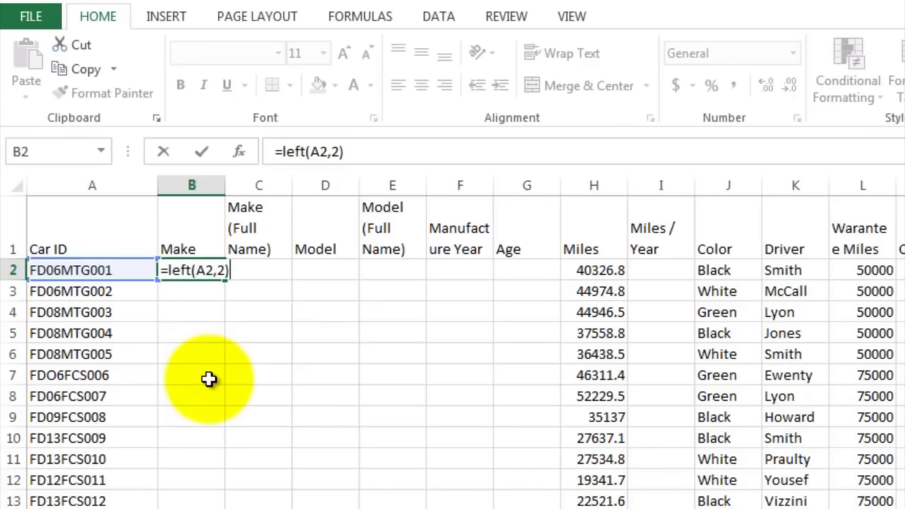
pyautogui.press('Return')
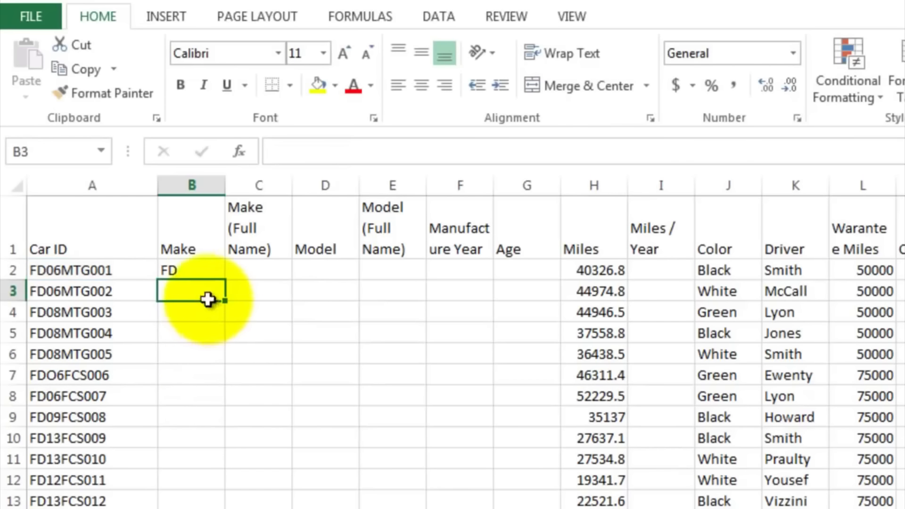
# Step: Fill the Make formula from B2 down through B53, the last car row
pyautogui.click(190, 270)
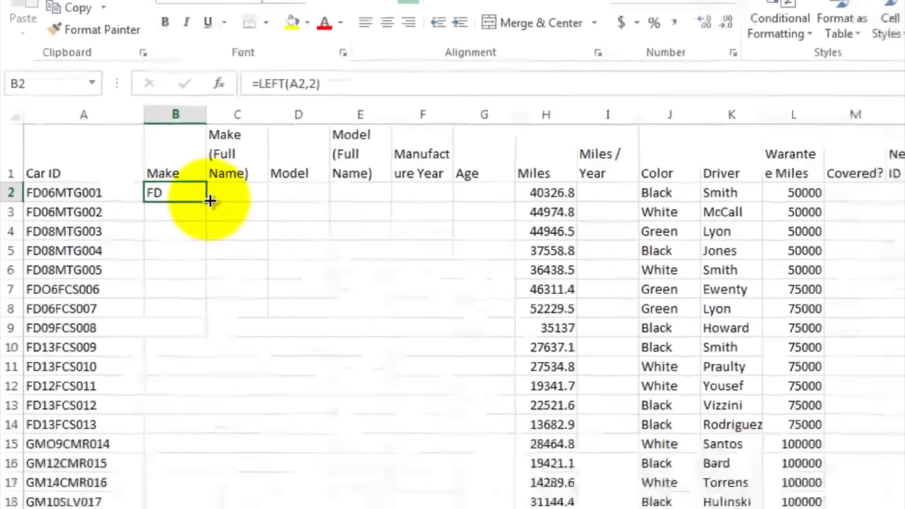
pyautogui.moveTo(225, 280); pyautogui.dragTo(225, 314)
pyautogui.moveTo(182, 129); pyautogui.dragTo(136, 506)
pyautogui.moveTo(136, 506); pyautogui.dragTo(157, 402)
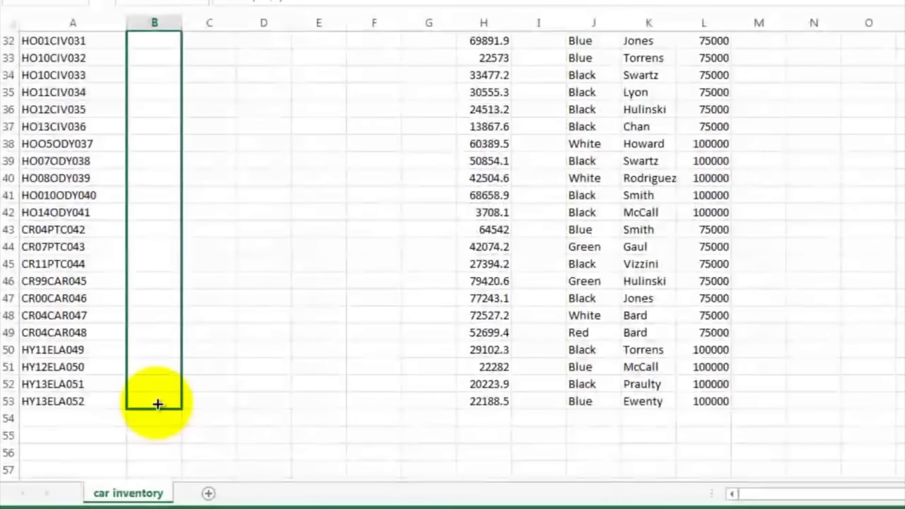
pyautogui.hotkey('ctrl', 'e')
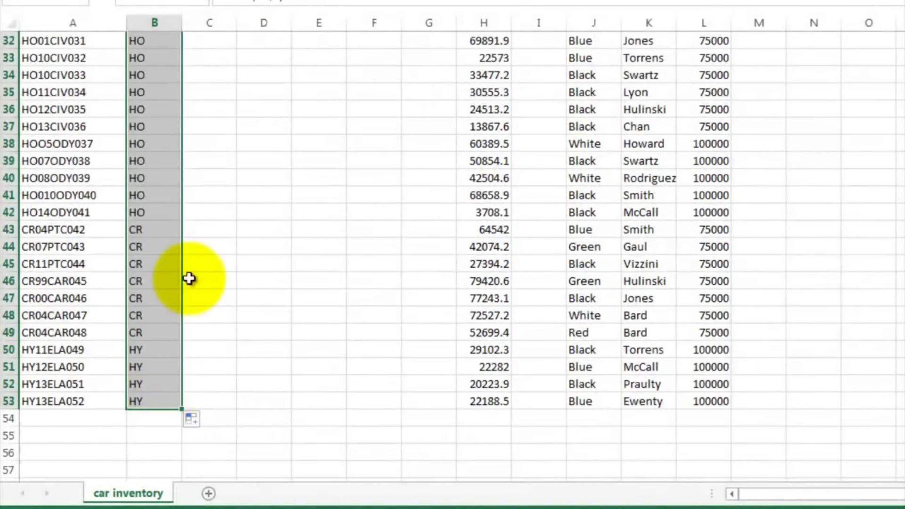
pyautogui.click(211, 109)
pyautogui.scroll(10, 212, 112)
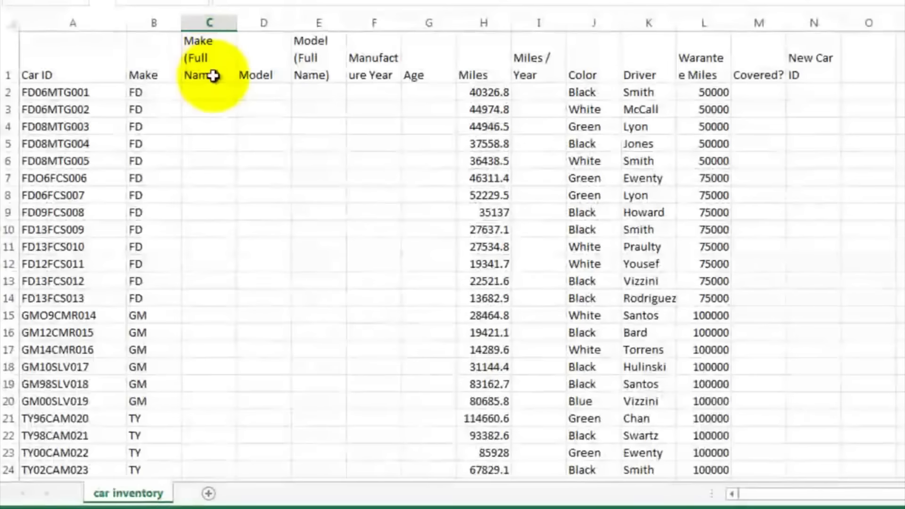
pyautogui.click(208, 92)
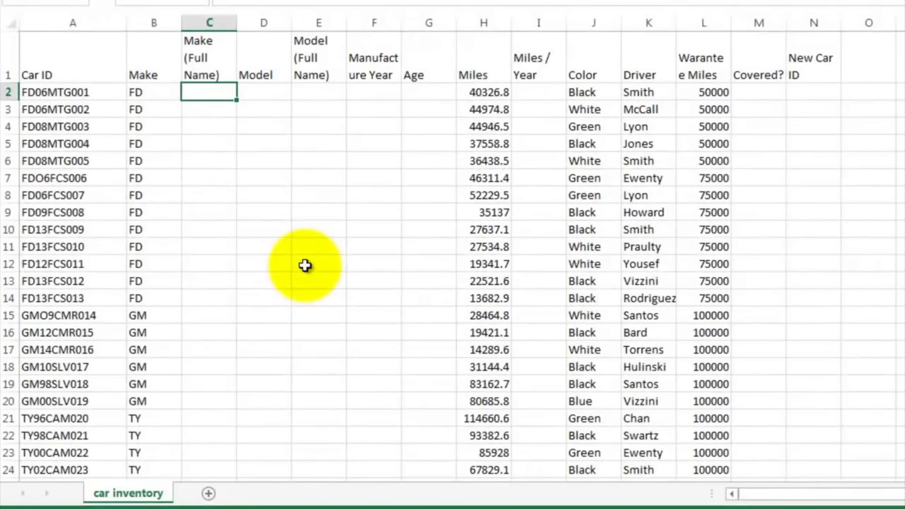
pyautogui.click(209, 315)
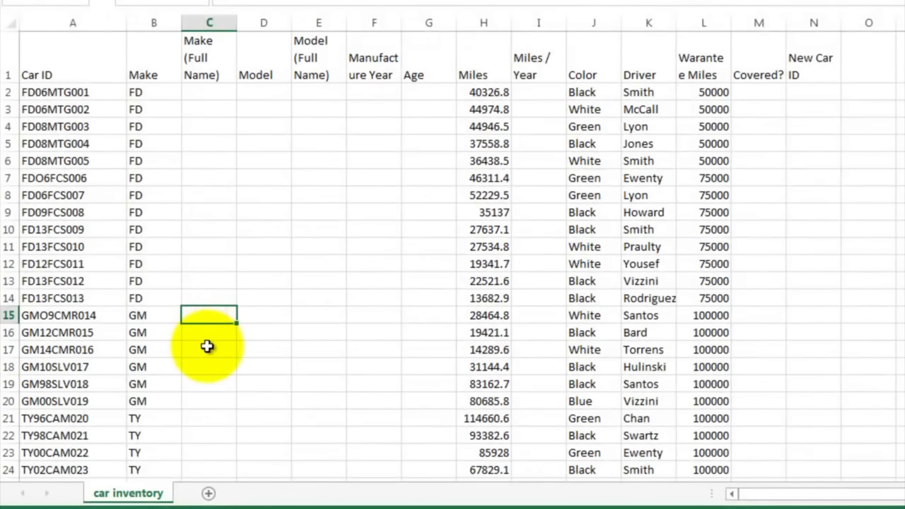
# Step: List the make codes CR, HY, TY, HO, GM and FD in B56:B61, below the car data
pyautogui.scroll(-3, 208, 348)
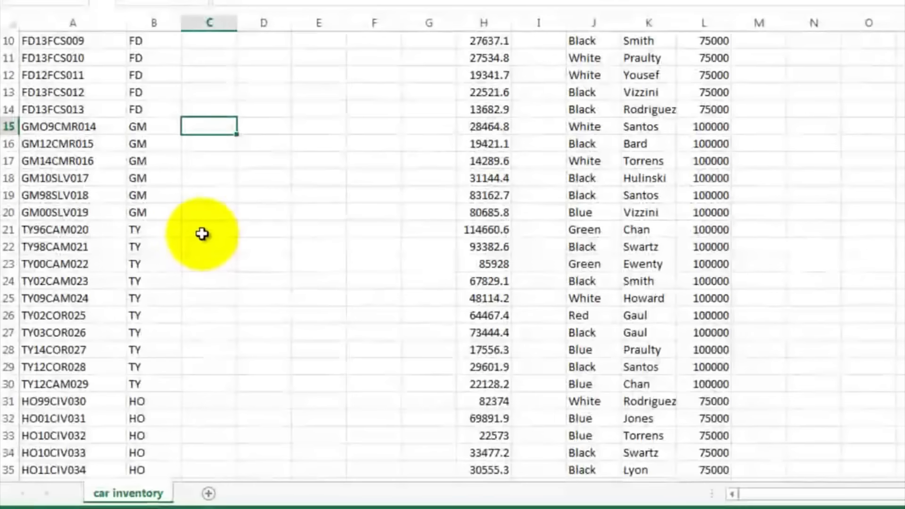
pyautogui.click(201, 229)
pyautogui.scroll(-4, 206, 297)
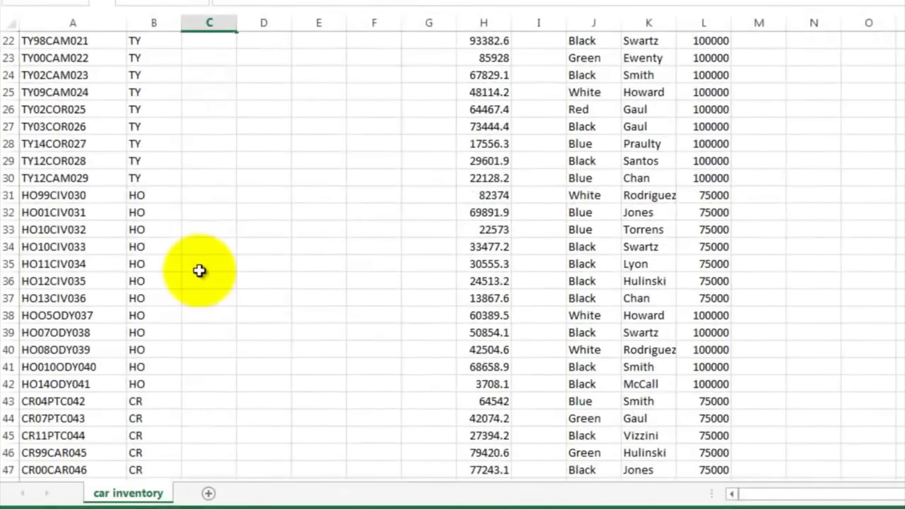
pyautogui.scroll(-3, 212, 298)
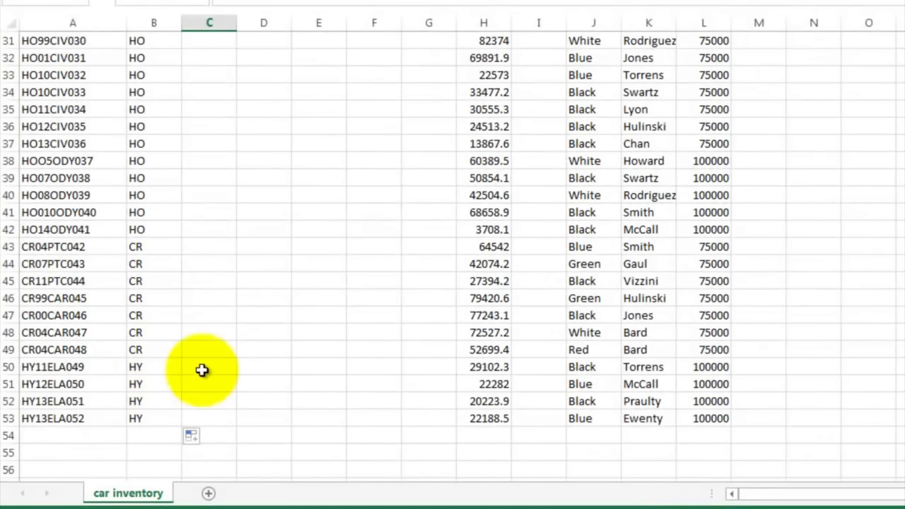
pyautogui.scroll(-3, 202, 367)
pyautogui.scroll(-1, 207, 366)
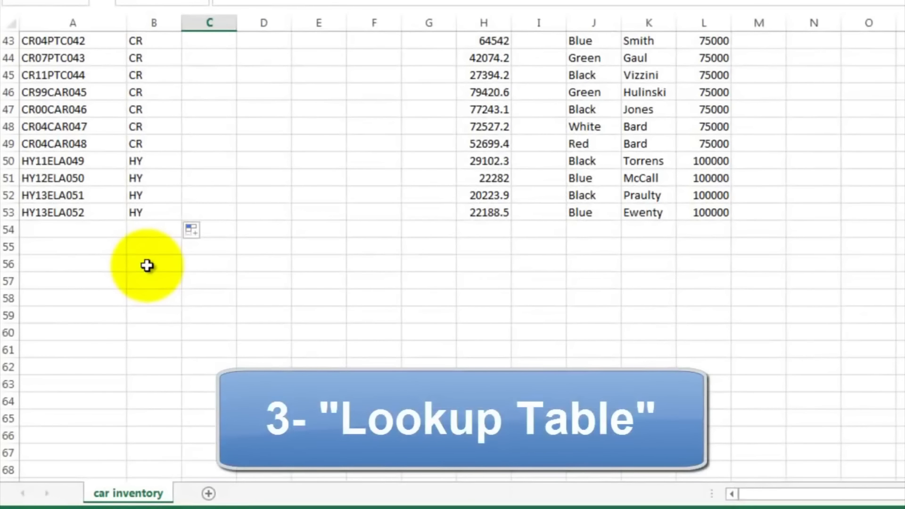
pyautogui.click(147, 265)
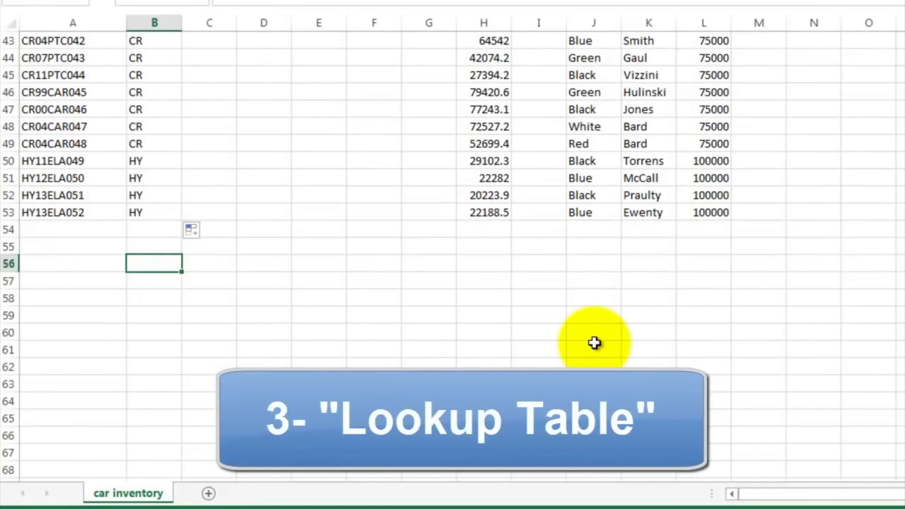
pyautogui.write('CR')
pyautogui.press('Return')
pyautogui.write('HY')
pyautogui.press('Return')
pyautogui.write('TY')
pyautogui.press('Return')
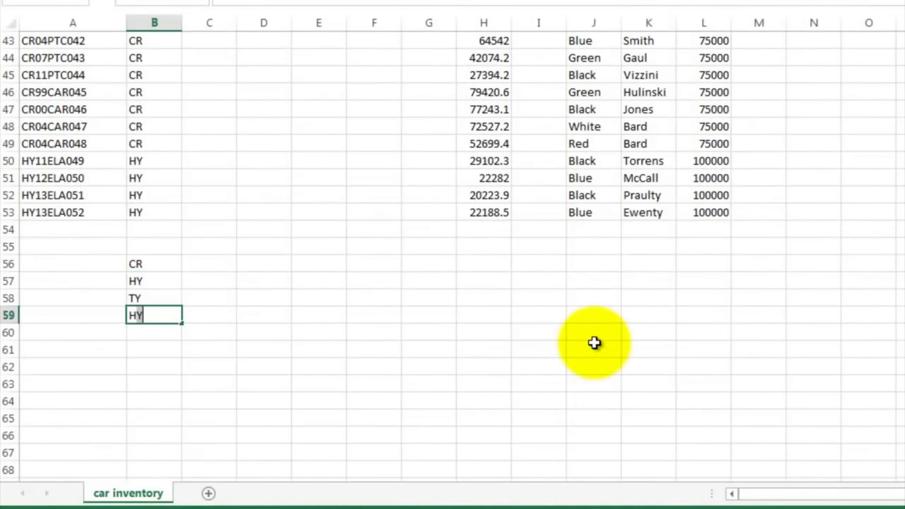
pyautogui.press('Return')
pyautogui.press('Return')
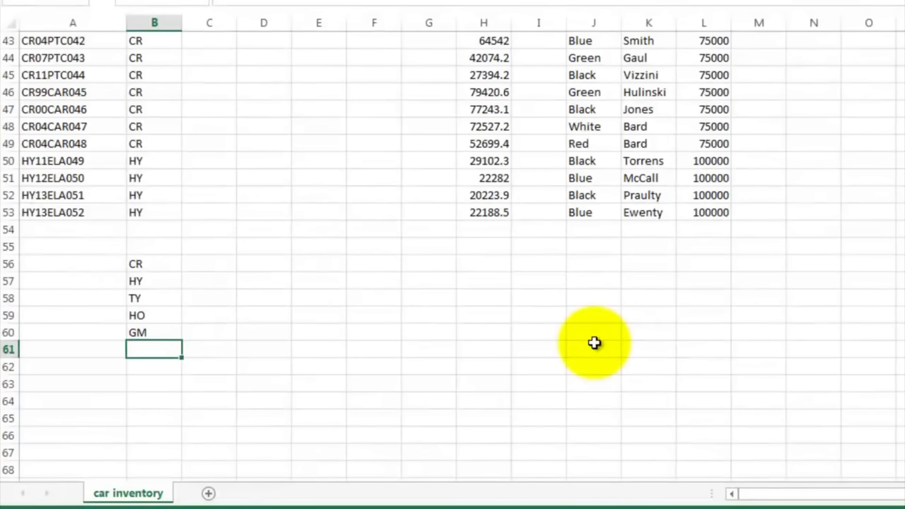
pyautogui.press('Return')
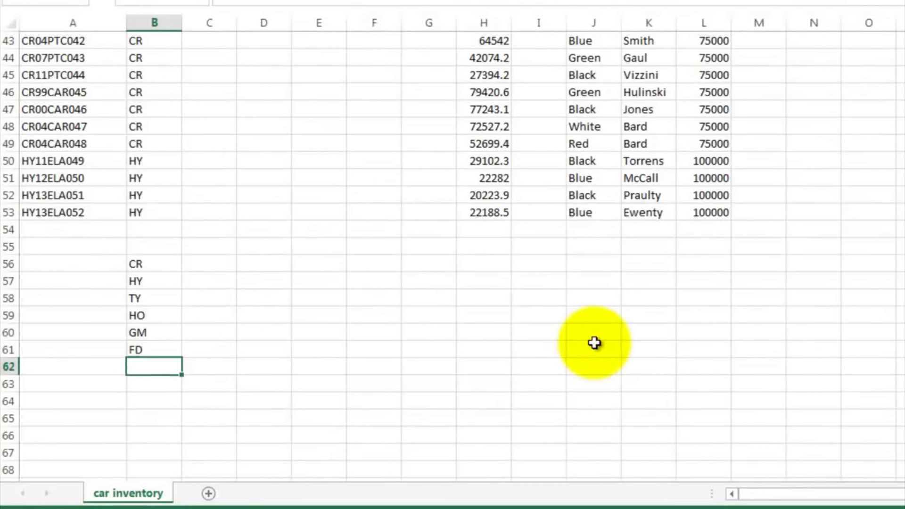
# Step: Enter the full make names Chrysler, Hundai, Toyota, Honda, General Motors and Ford in C56:C61, beside their codes
pyautogui.click(216, 265)
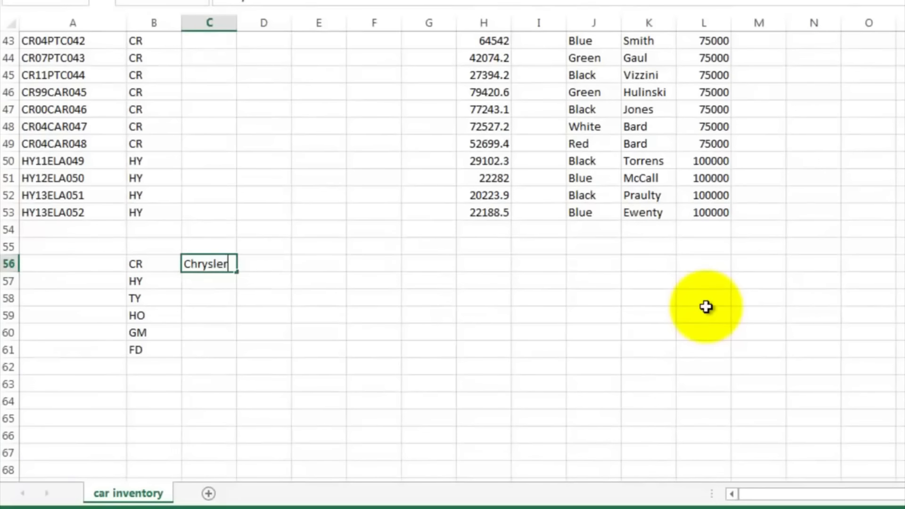
pyautogui.press('Return')
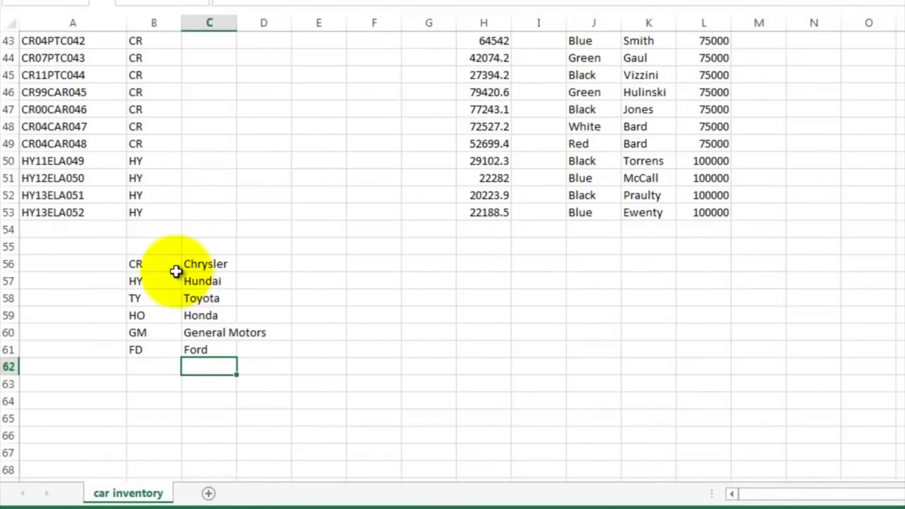
# Step: Sort the lookup table B56:C61 by Column B values from A to Z
pyautogui.moveTo(159, 263); pyautogui.dragTo(206, 347)
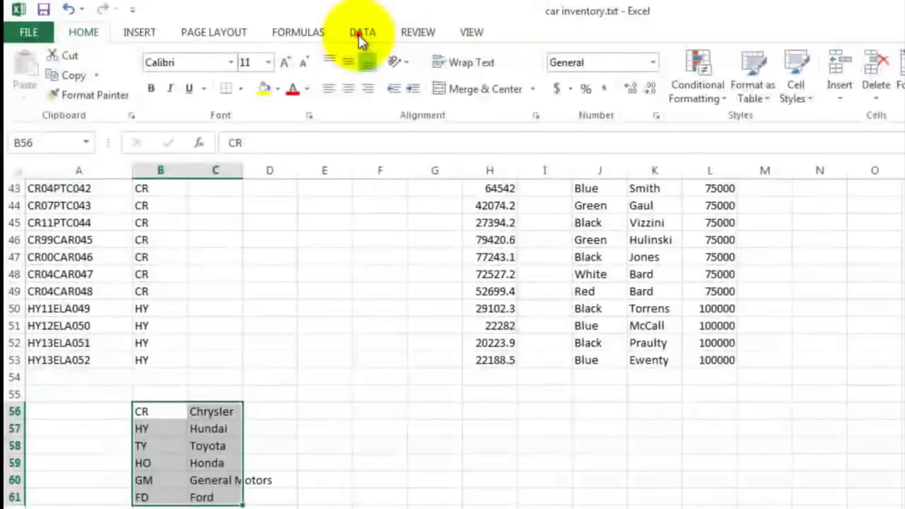
pyautogui.click(358, 34)
pyautogui.click(419, 66)
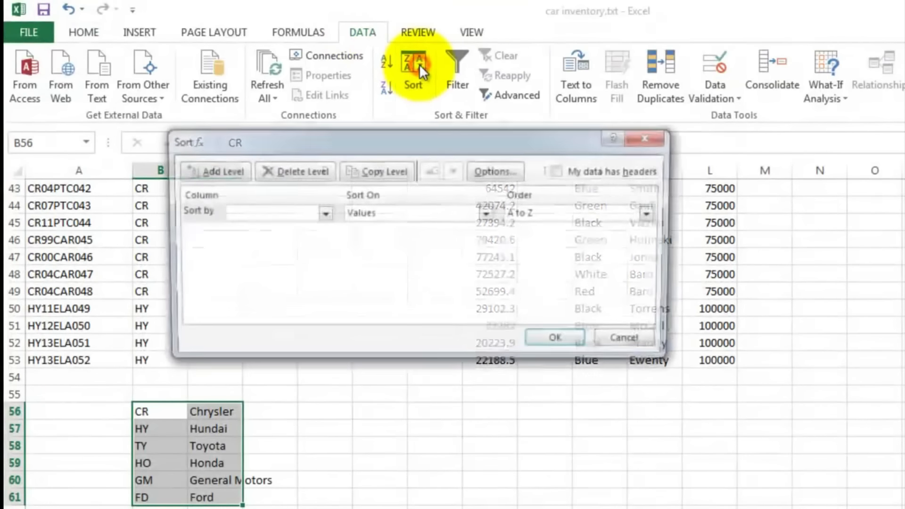
pyautogui.click(323, 213)
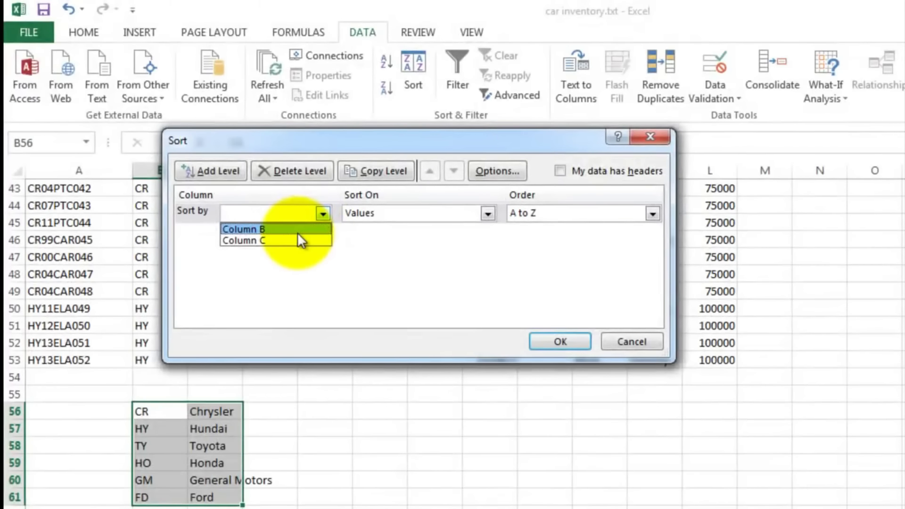
pyautogui.click(298, 233)
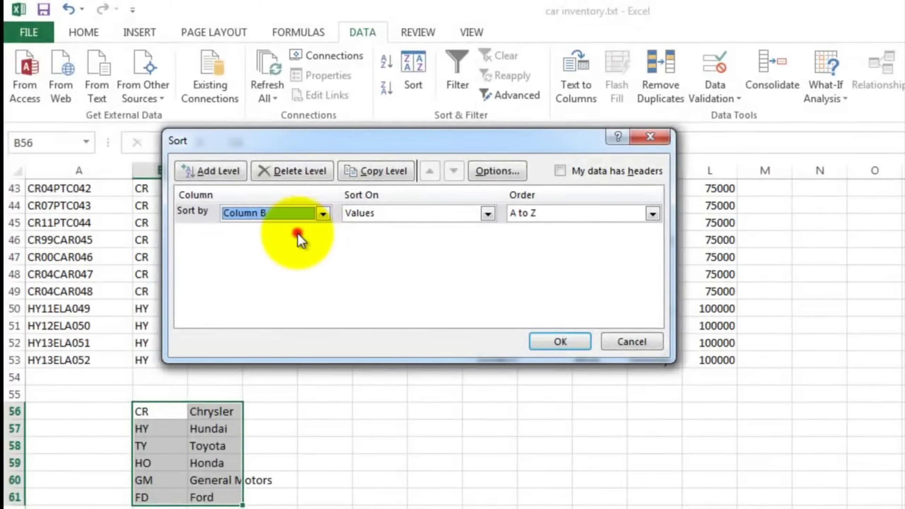
pyautogui.click(558, 342)
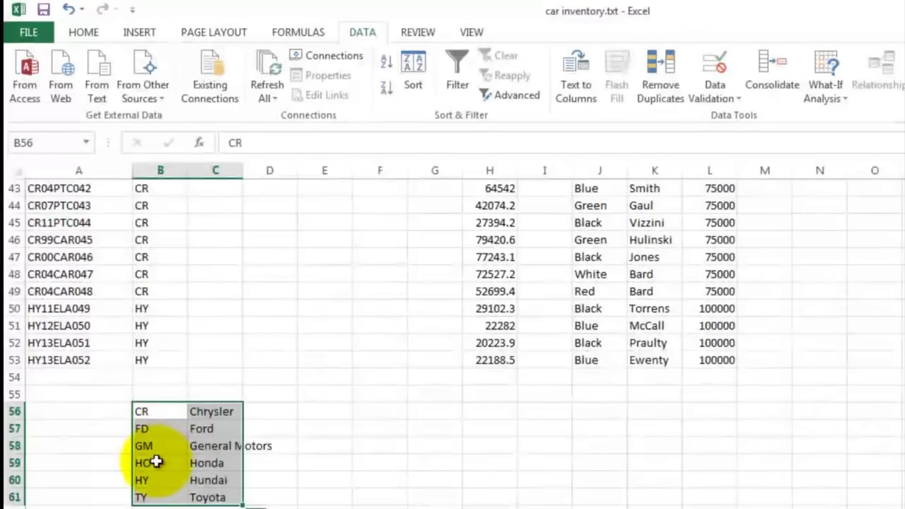
pyautogui.click(208, 495)
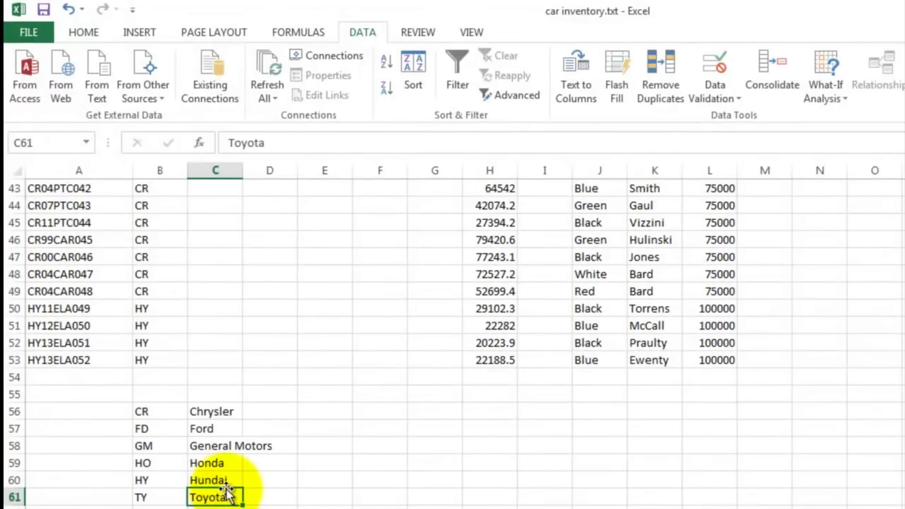
# Step: Enter =vlookup(B2,B56:C61,2) in C2 to return the first car's full make name from the lookup table
pyautogui.scroll(14, 224, 433)
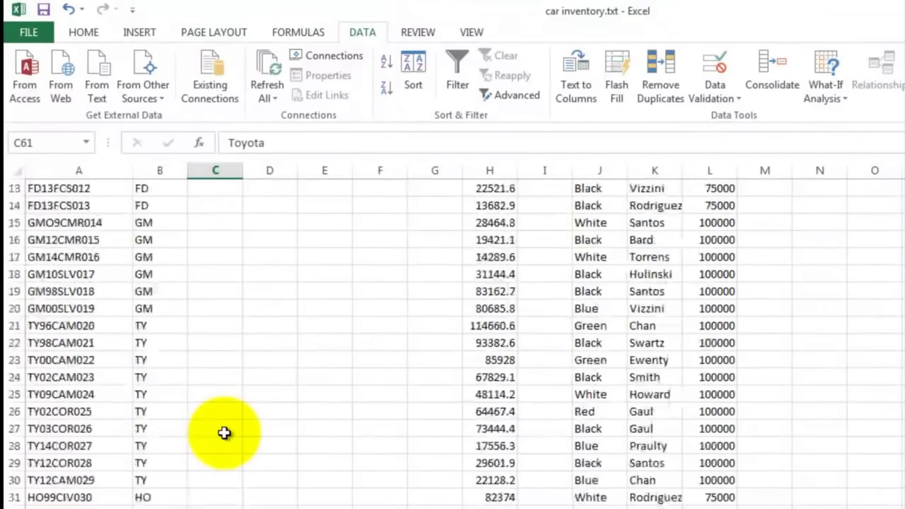
pyautogui.click(198, 240)
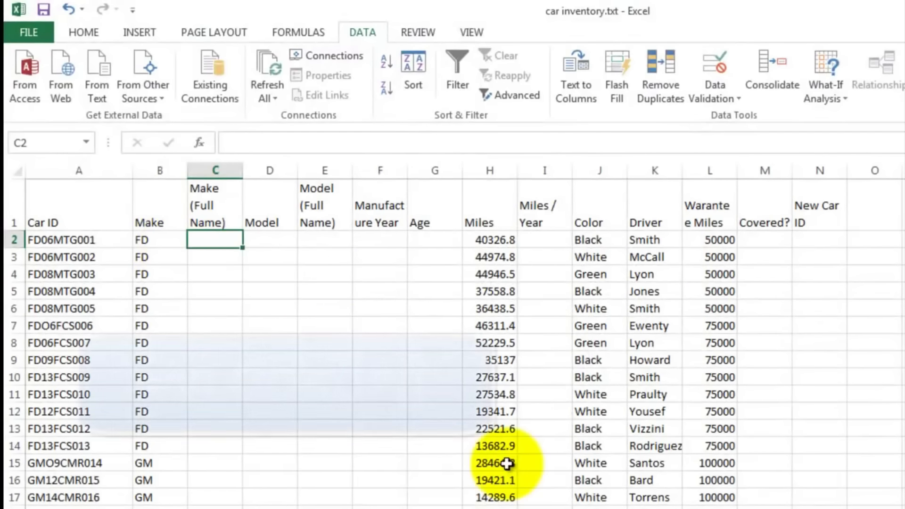
pyautogui.write('=v')
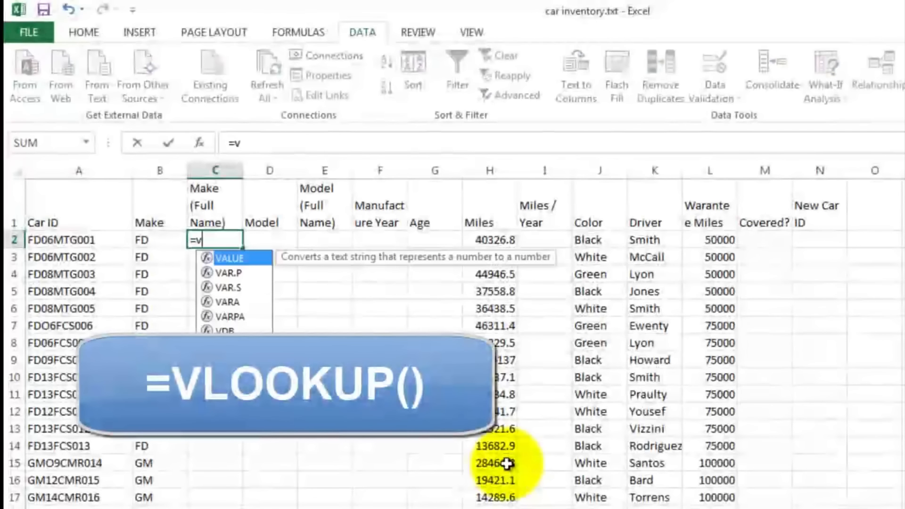
pyautogui.write('lo')
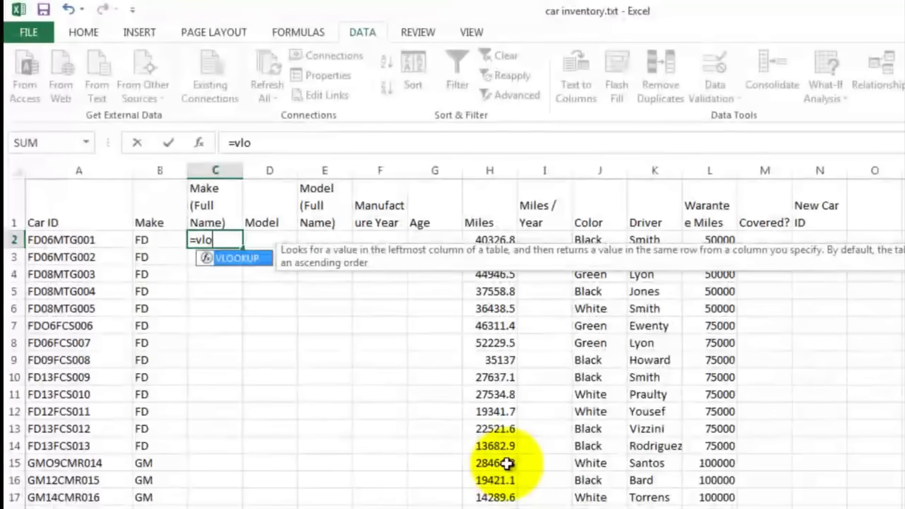
pyautogui.write('l')
pyautogui.press('BackSpace')
pyautogui.write('k')
pyautogui.press('BackSpace')
pyautogui.write('okup')
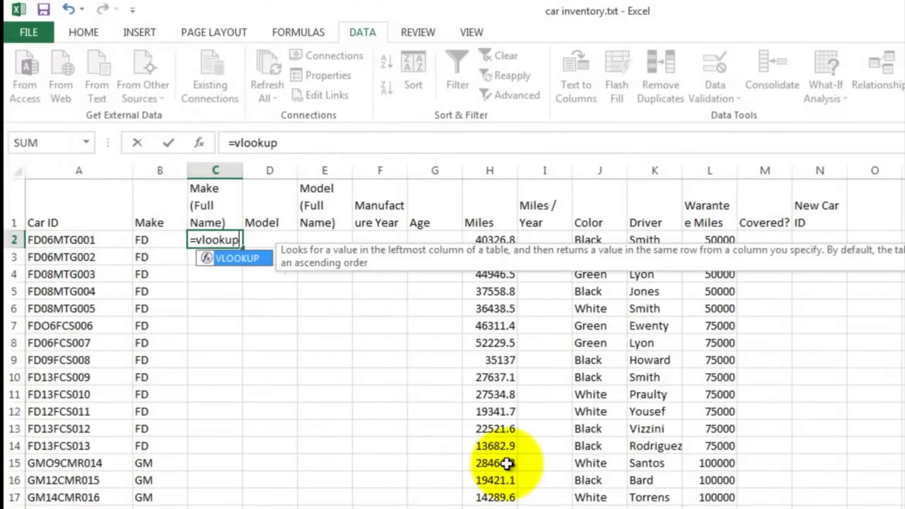
pyautogui.write('(')
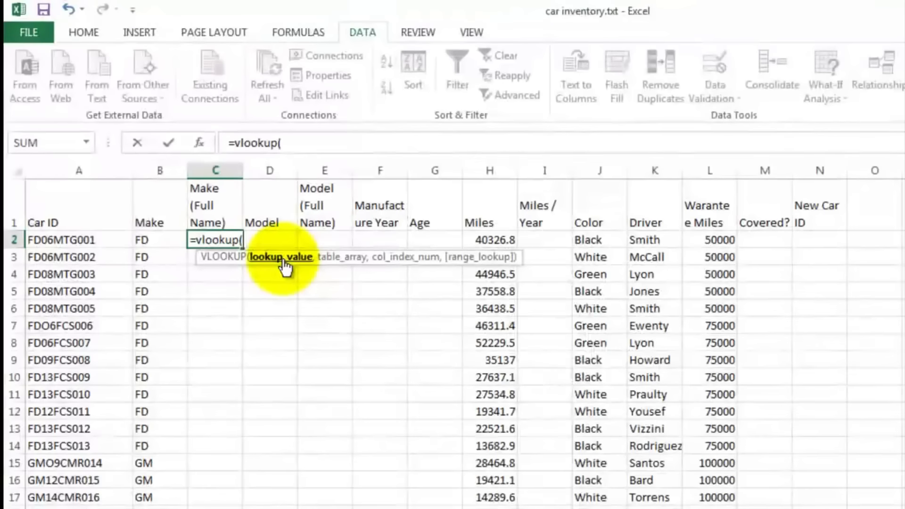
pyautogui.click(146, 239)
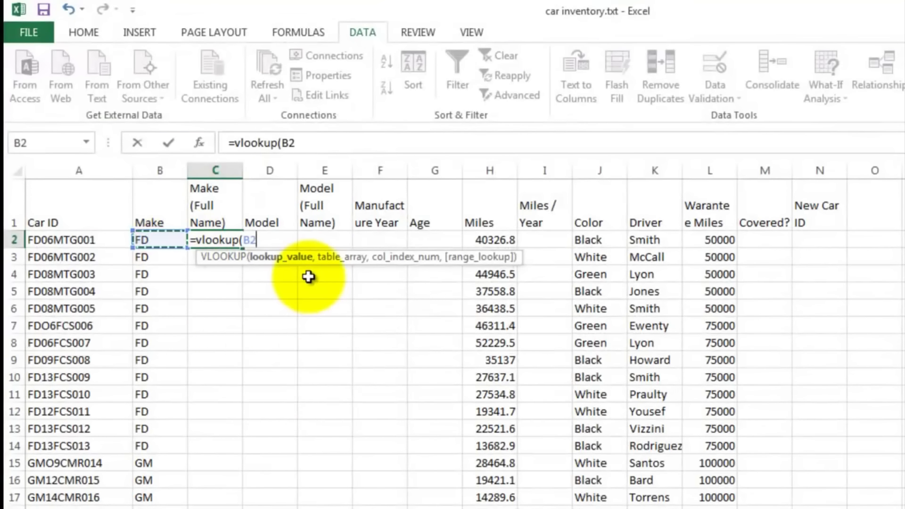
pyautogui.write(',')
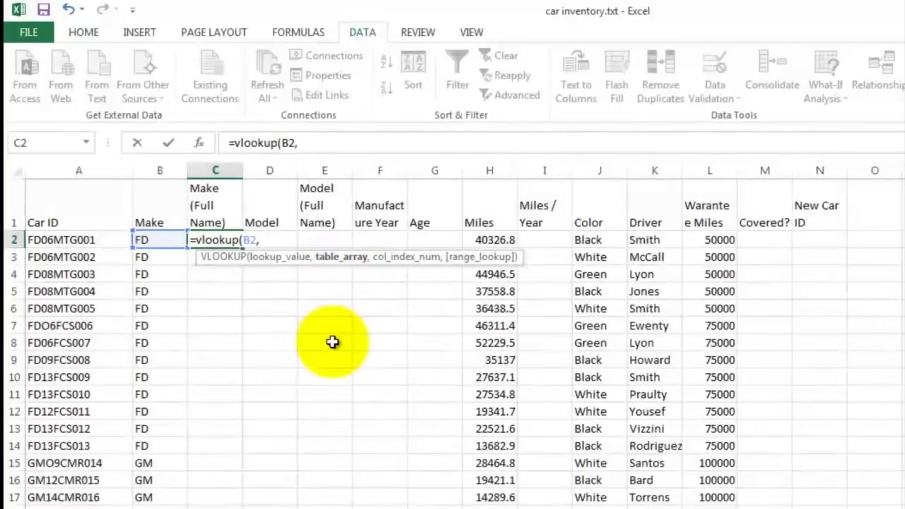
pyautogui.scroll(-15, 283, 423)
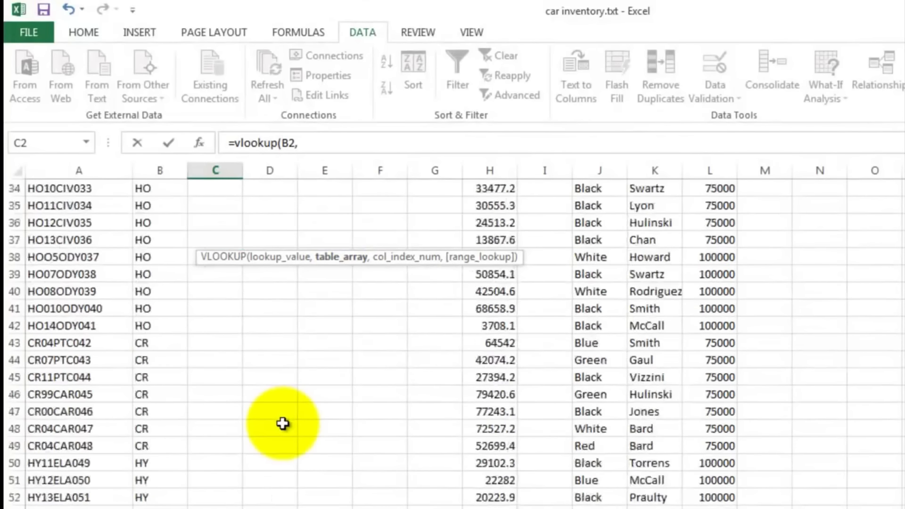
pyautogui.moveTo(151, 359); pyautogui.dragTo(217, 443)
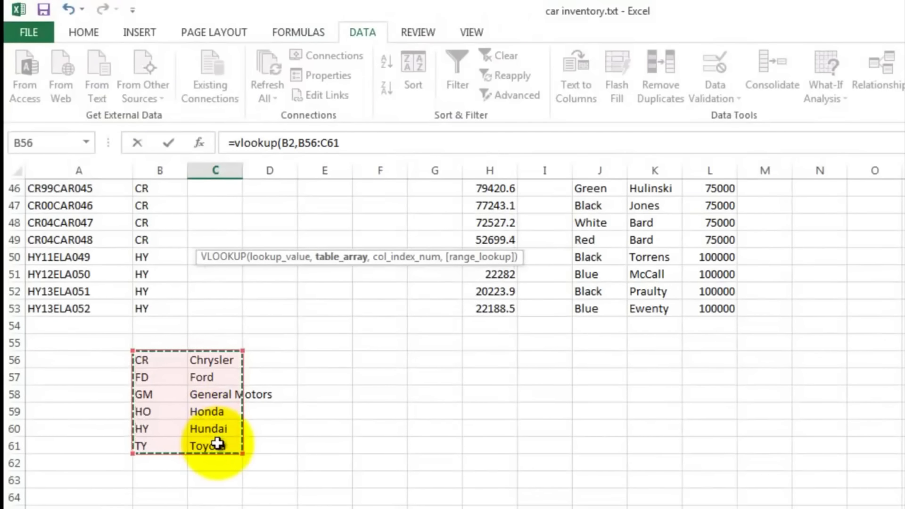
pyautogui.write(',2')
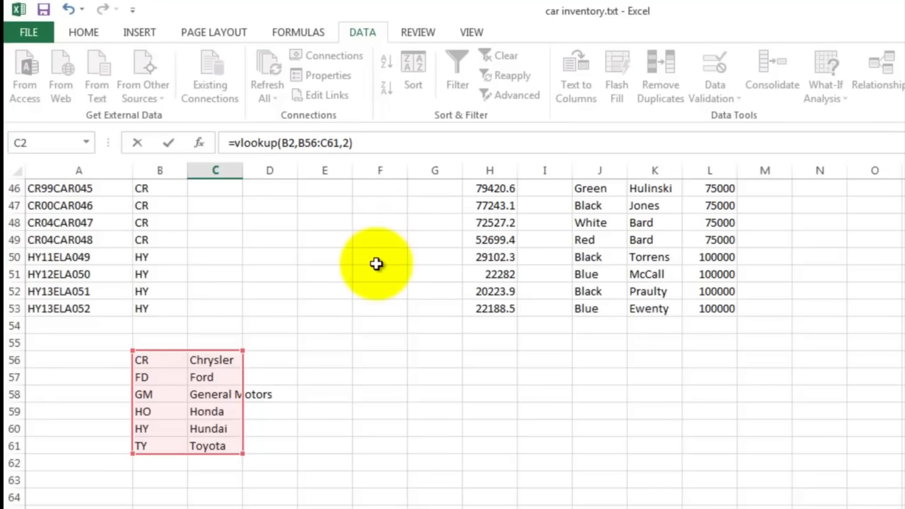
pyautogui.press('Return')
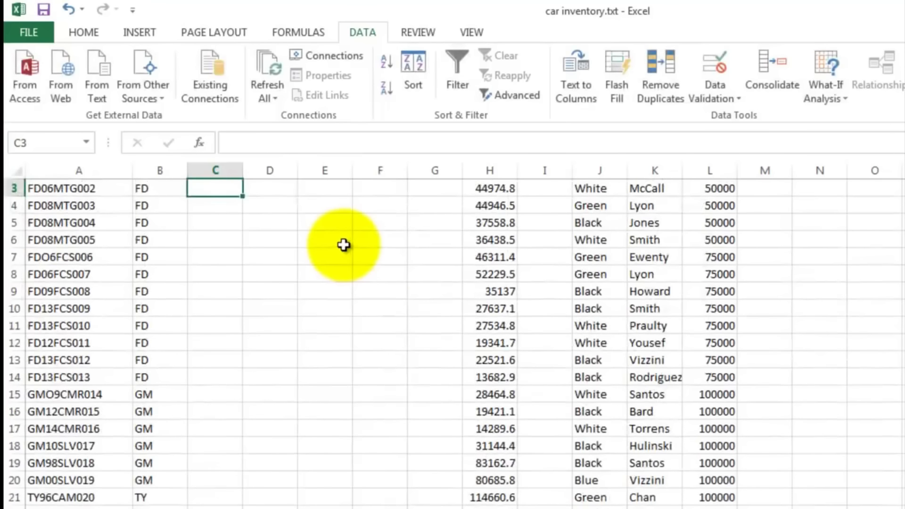
# Step: Fill the full make name formula from C2 down through C19
pyautogui.click(212, 239)
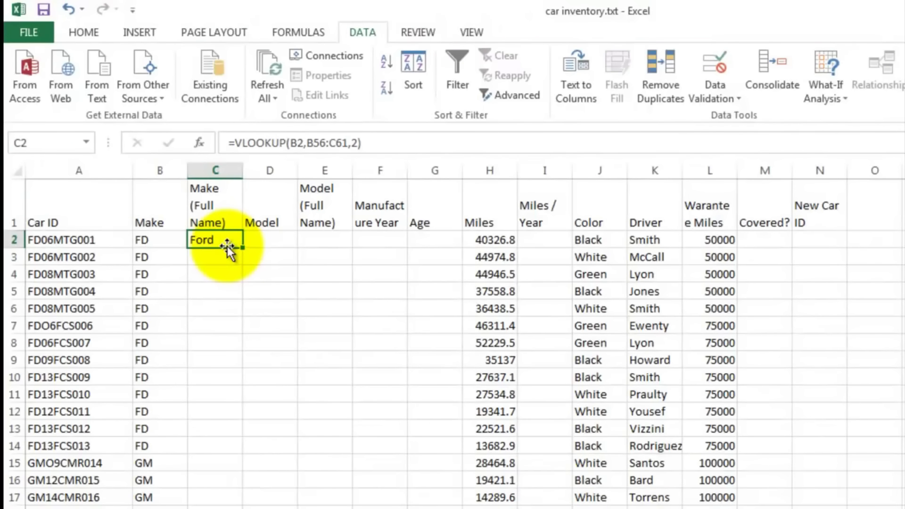
pyautogui.moveTo(242, 247); pyautogui.dragTo(224, 508)
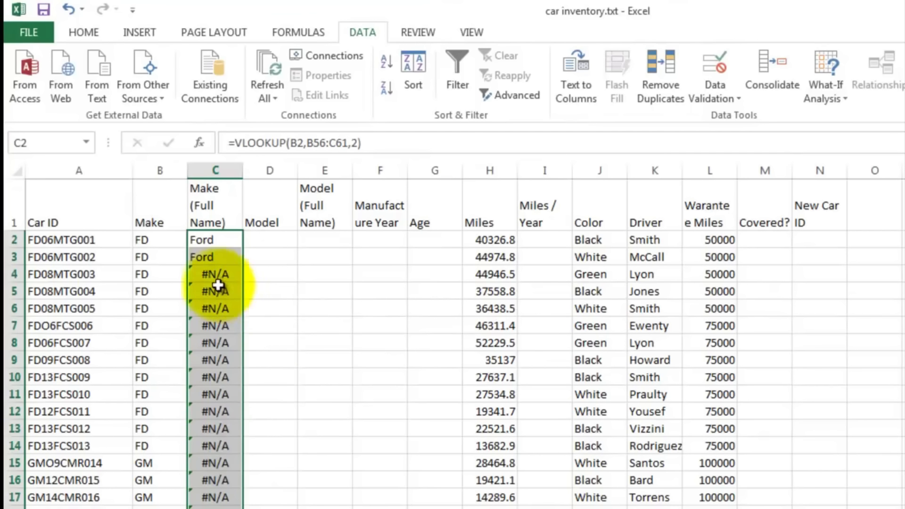
# Step: Examine the copied formula in C3 and compare its referenced range with the make lookup table
pyautogui.doubleClick(213, 256)
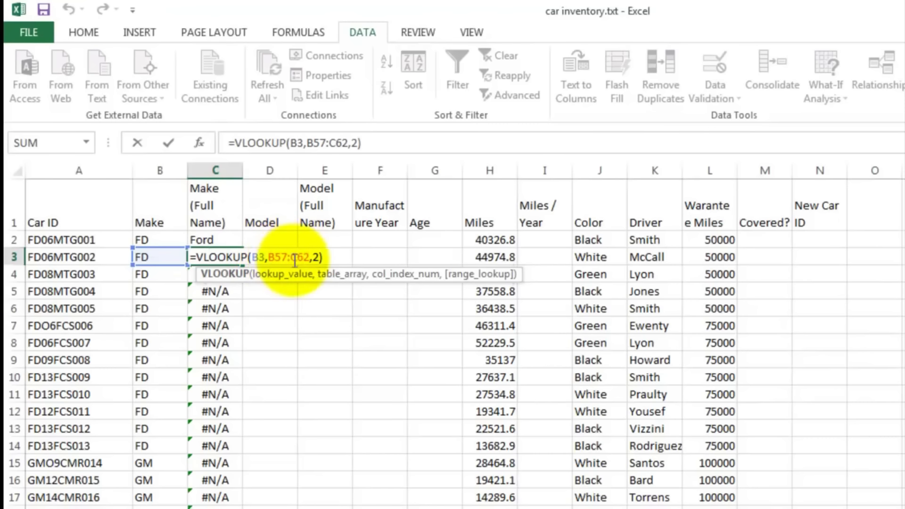
pyautogui.scroll(-11, 279, 326)
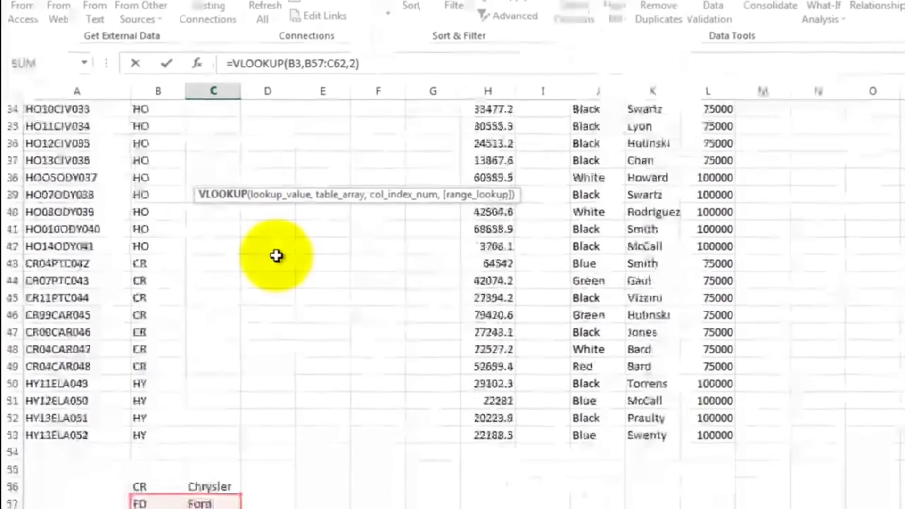
pyautogui.scroll(-3, 277, 256)
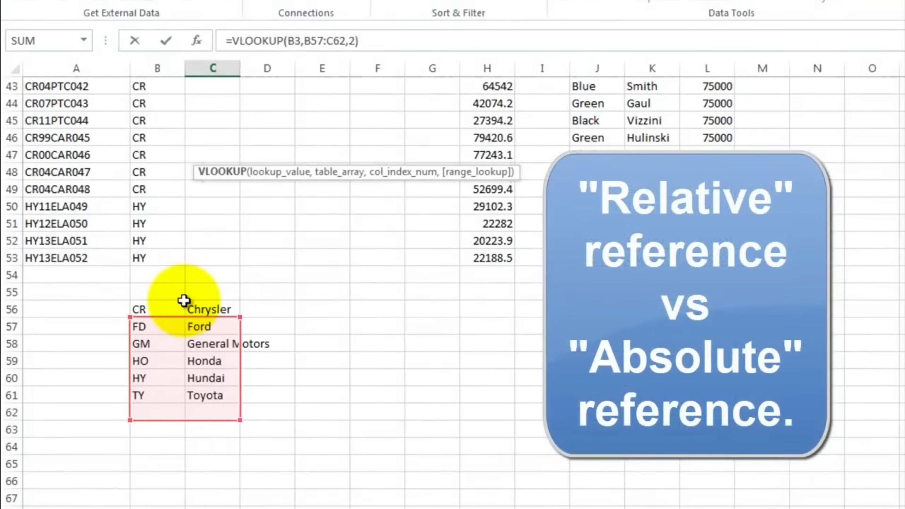
pyautogui.scroll(14, 241, 236)
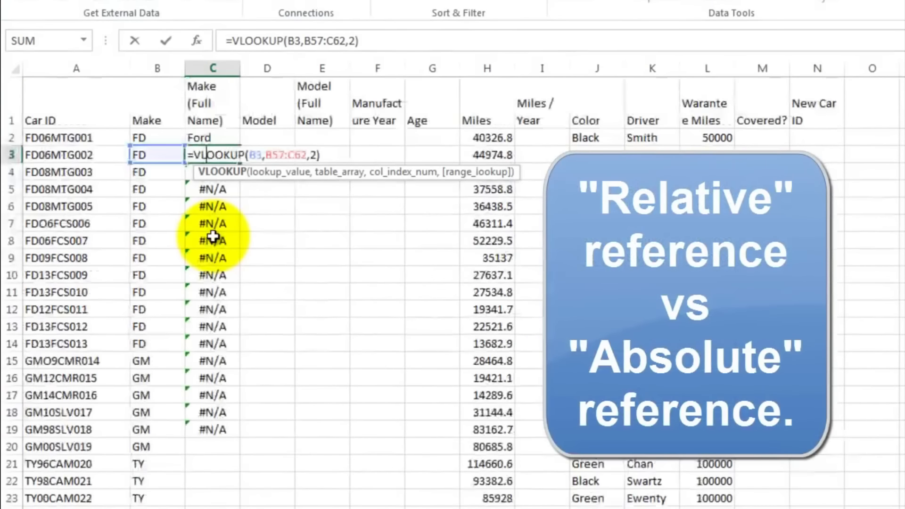
pyautogui.press('Return')
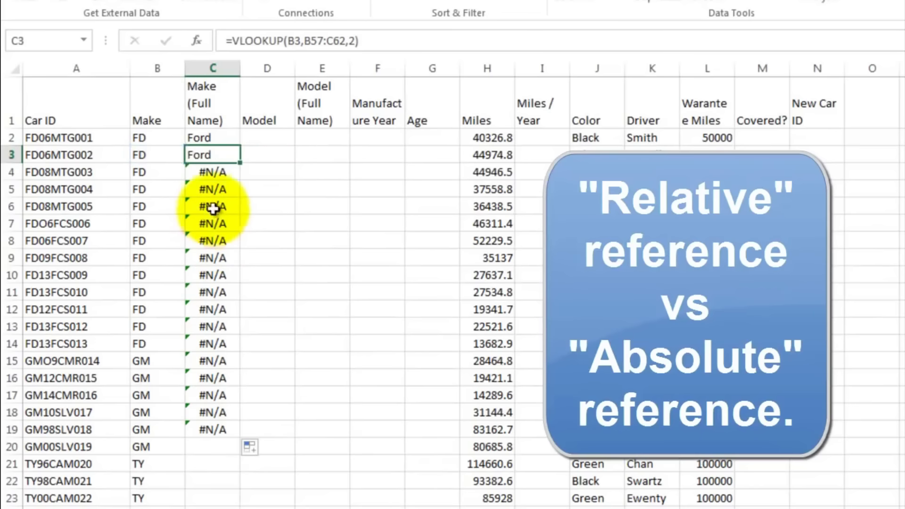
# Step: Edit the C2 formula to =VLOOKUP(B2,B$56:C$61,2) so the lookup table's row references stay fixed
pyautogui.click(209, 138)
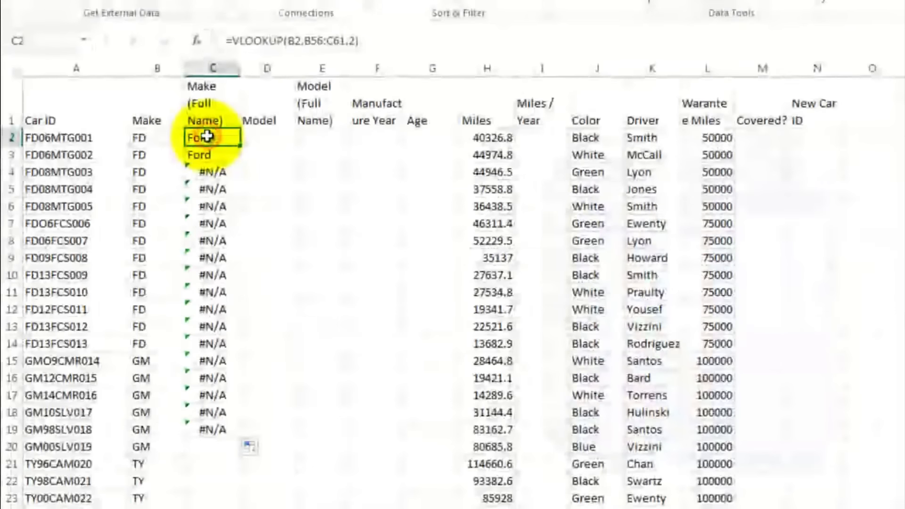
pyautogui.doubleClick(207, 136)
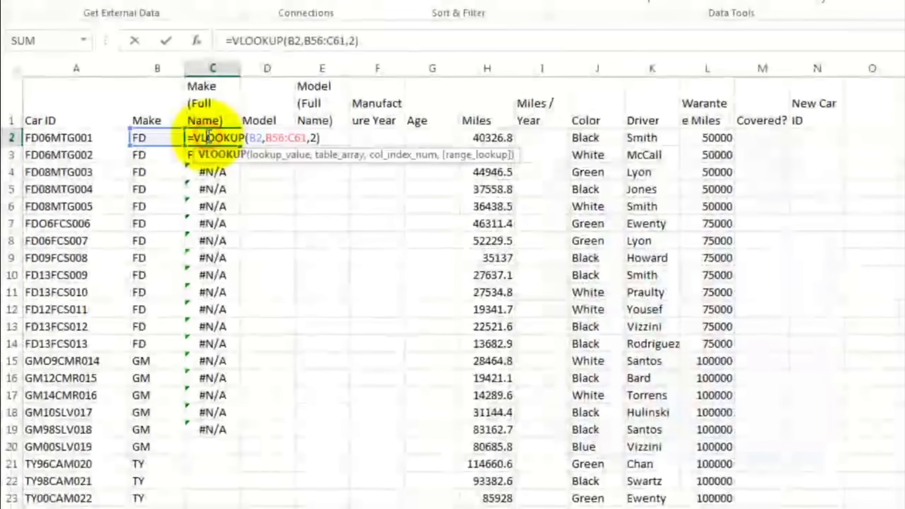
pyautogui.click(270, 137)
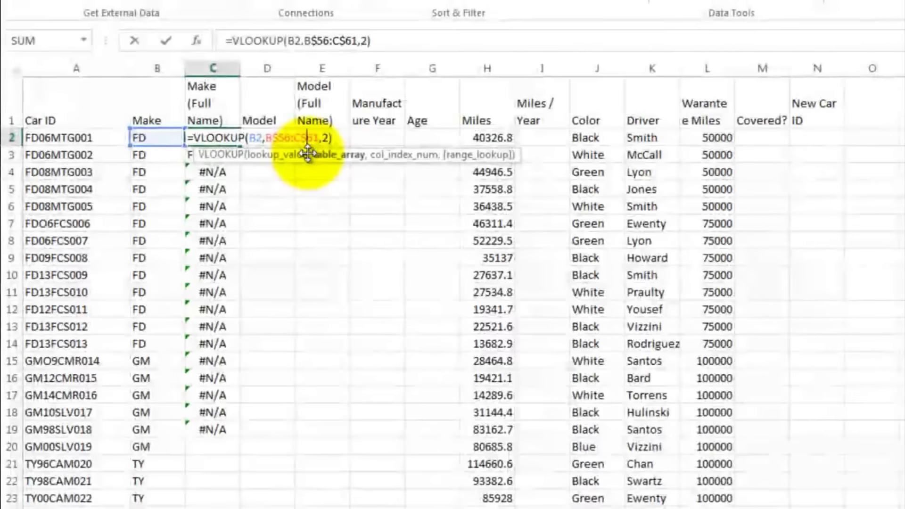
pyautogui.press('Return')
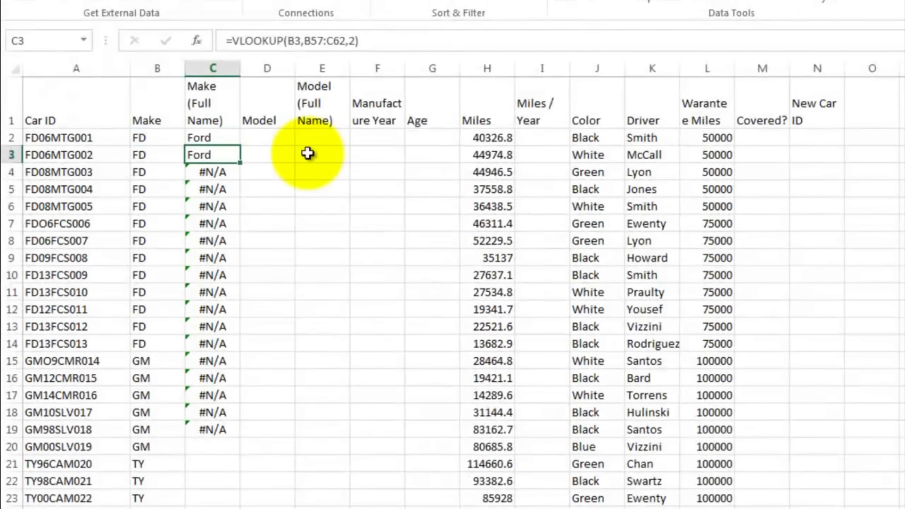
# Step: Fill the corrected full make name formula from C2 down through C53
pyautogui.click(213, 136)
pyautogui.moveTo(241, 149); pyautogui.dragTo(227, 432)
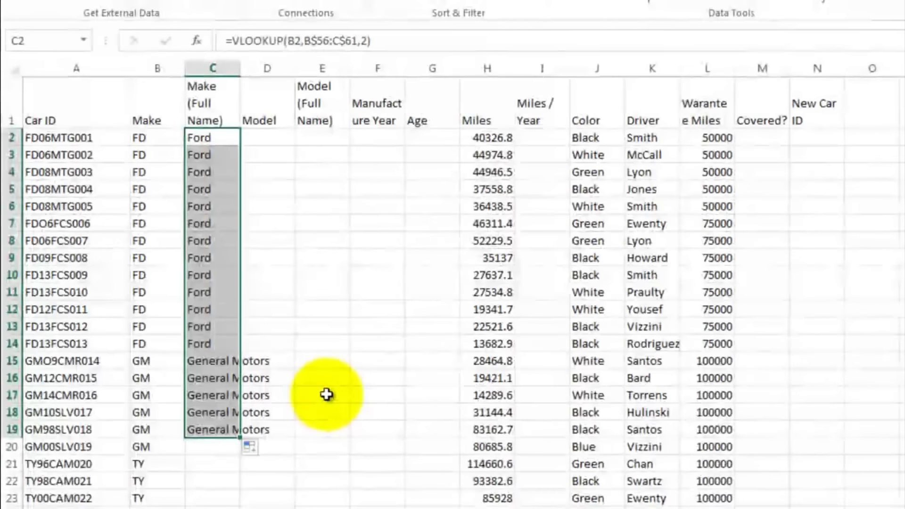
pyautogui.scroll(-5, 326, 395)
pyautogui.moveTo(241, 148); pyautogui.dragTo(236, 488)
pyautogui.click(269, 305)
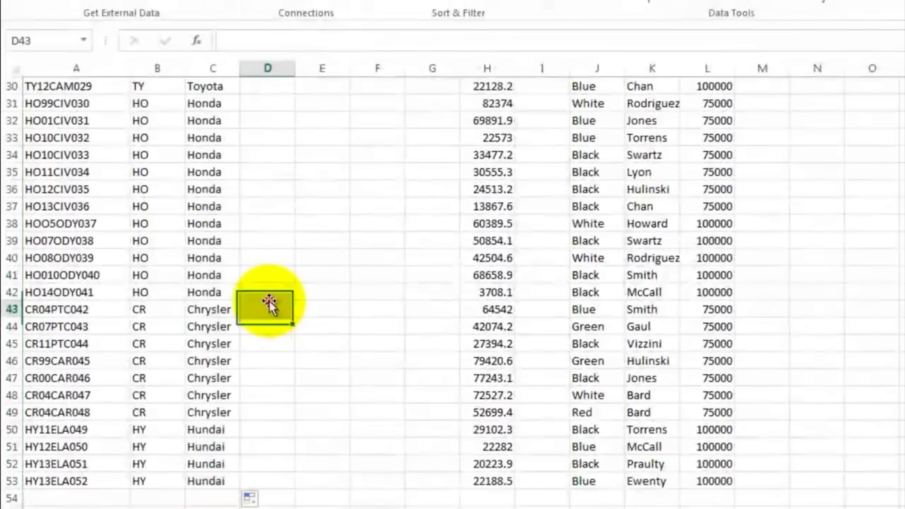
# Step: Enter =mid(A2,5,3) in D2 to extract the three-character model code from the first car's ID
pyautogui.scroll(8, 226, 199)
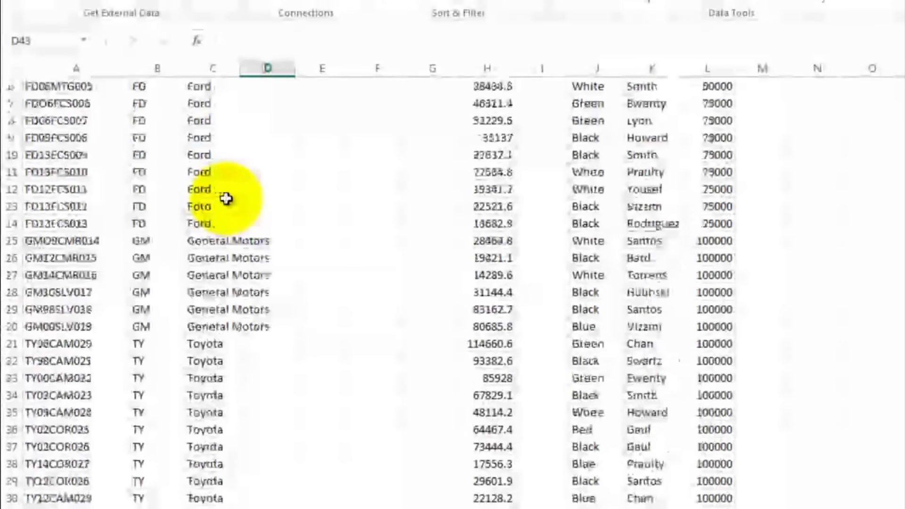
pyautogui.scroll(2, 228, 198)
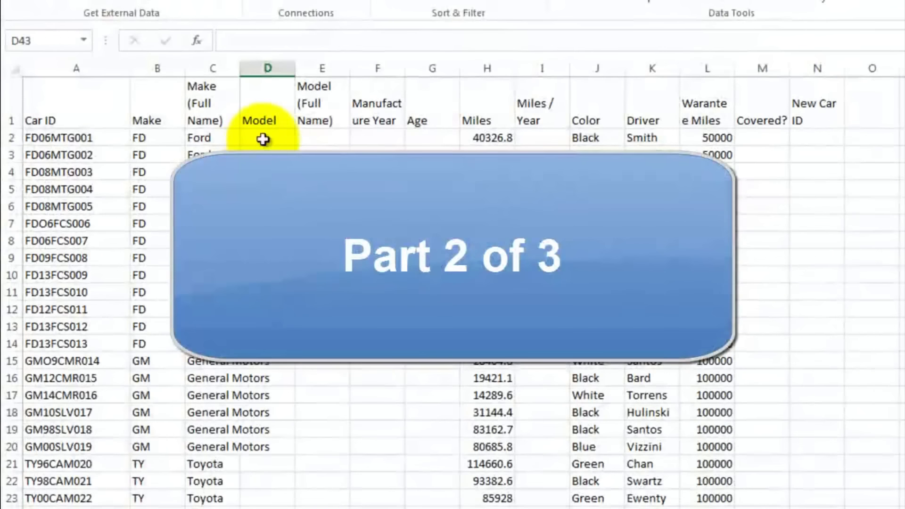
pyautogui.click(266, 136)
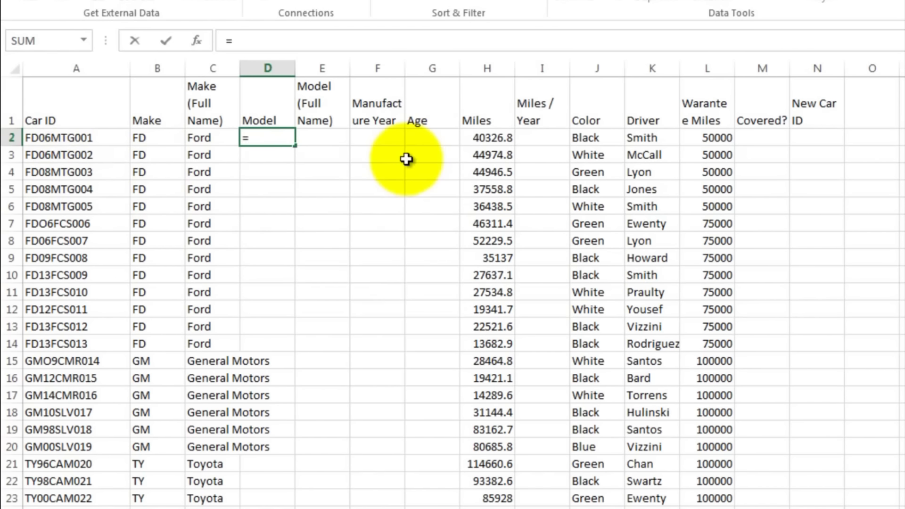
pyautogui.write('mid')
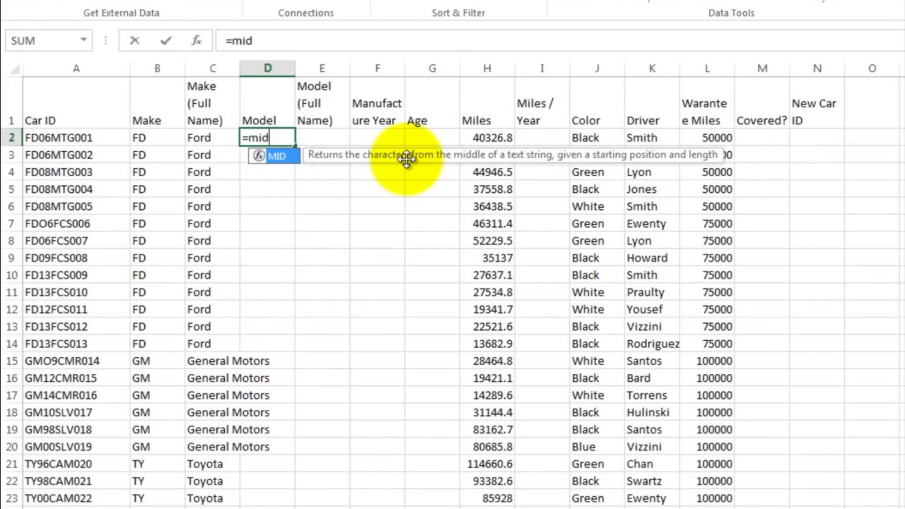
pyautogui.press('Escape')
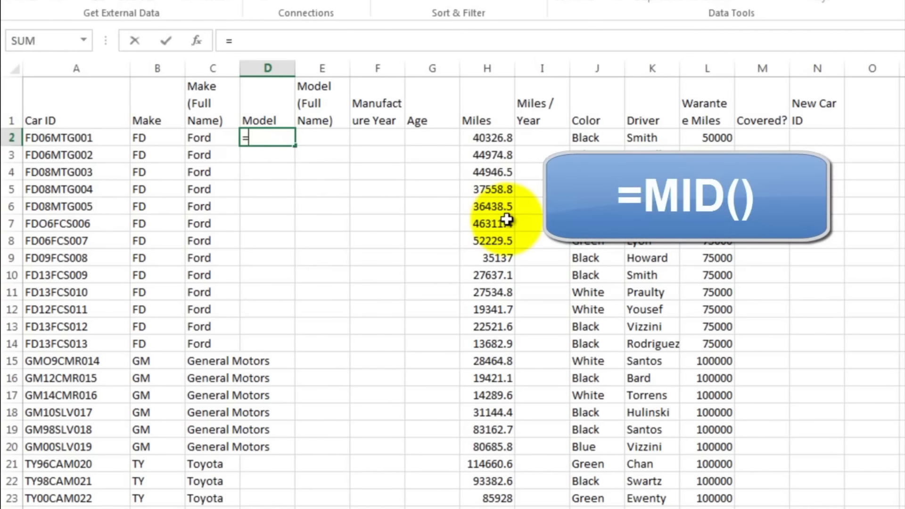
pyautogui.write('mid')
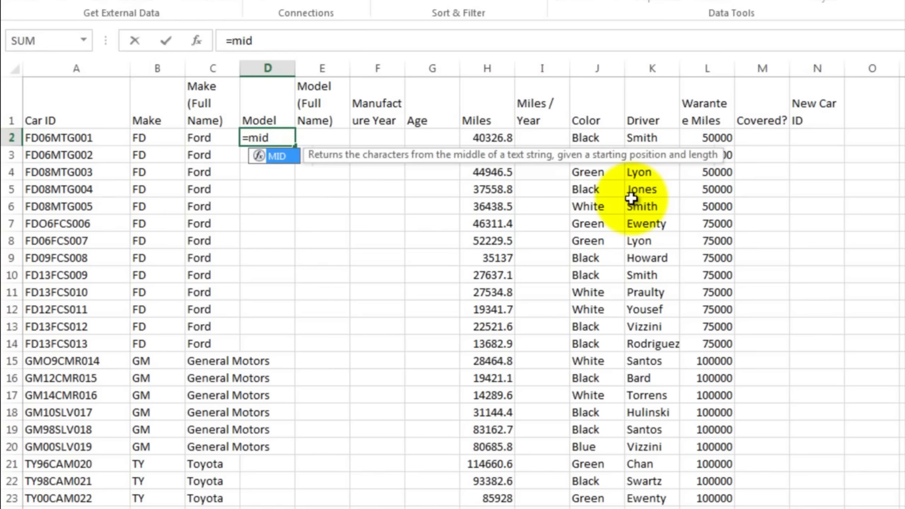
pyautogui.write('(')
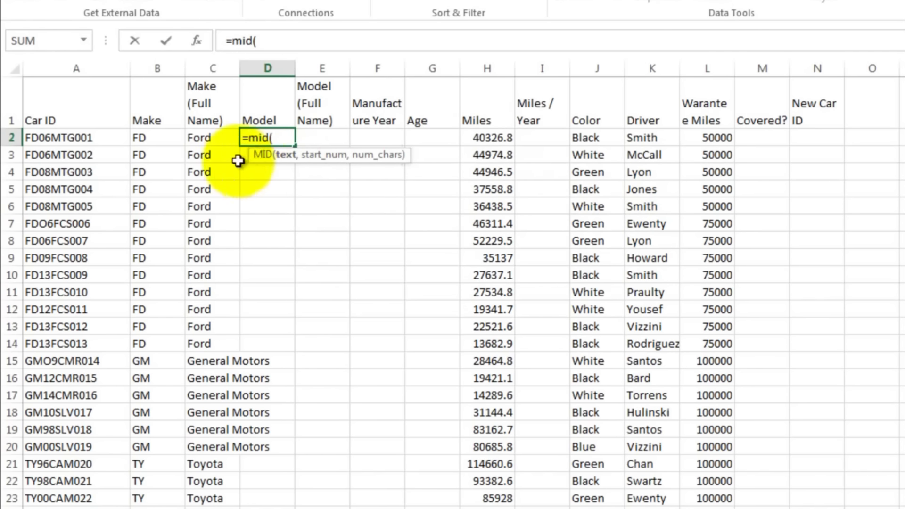
pyautogui.click(92, 140)
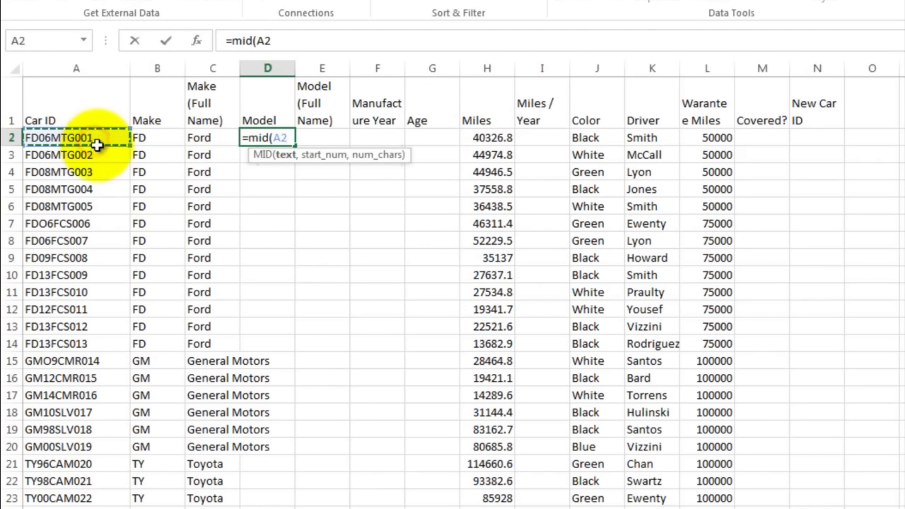
pyautogui.write(',5,3')
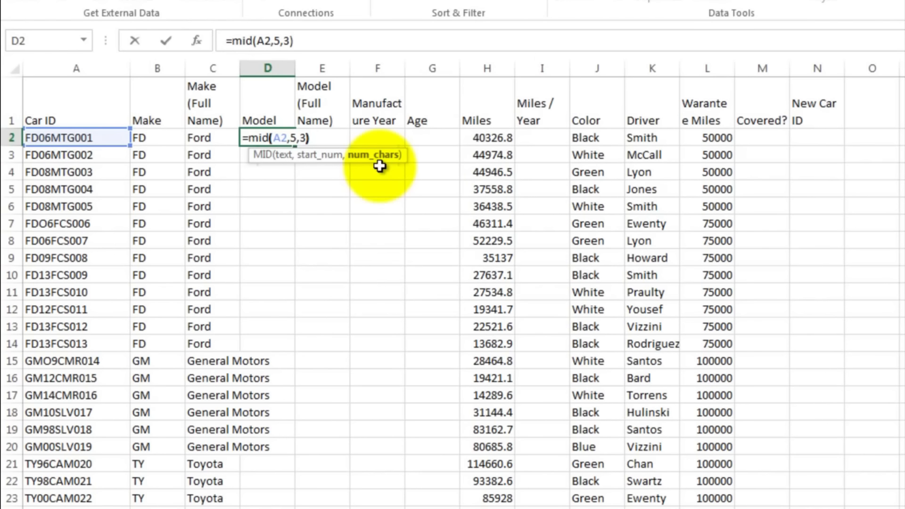
pyautogui.press('Return')
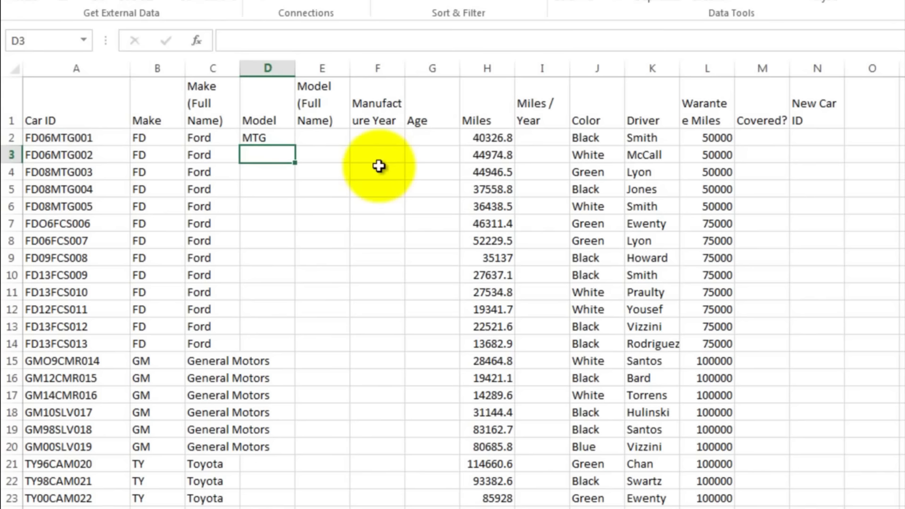
# Step: Fill the model code formula from D2 down through D53
pyautogui.click(265, 138)
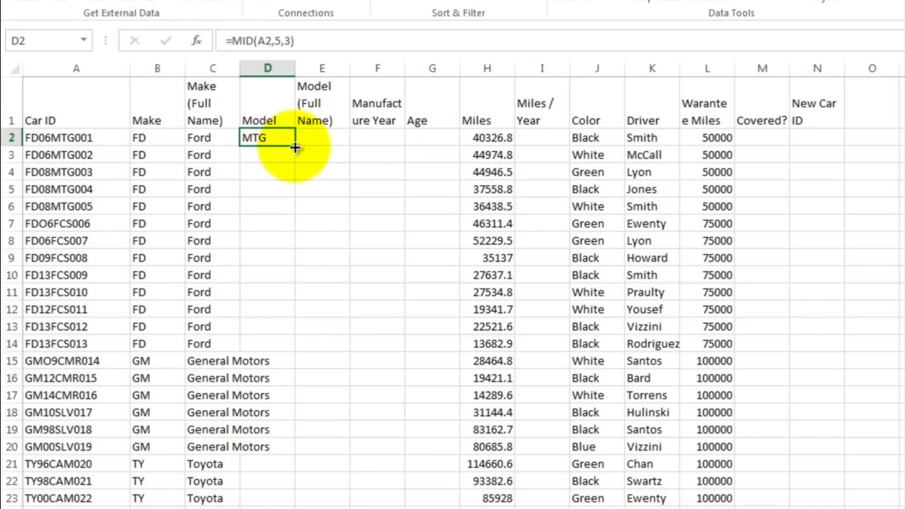
pyautogui.moveTo(295, 148); pyautogui.dragTo(296, 423)
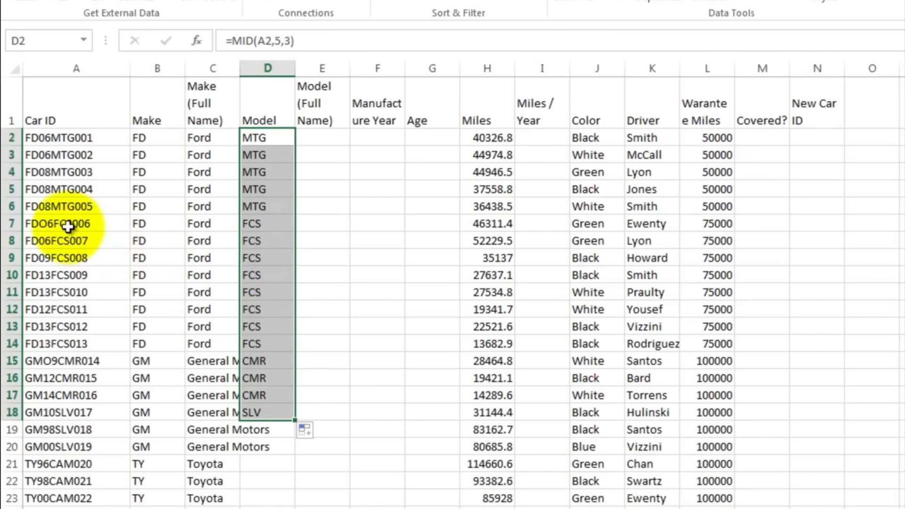
pyautogui.scroll(-2, 274, 392)
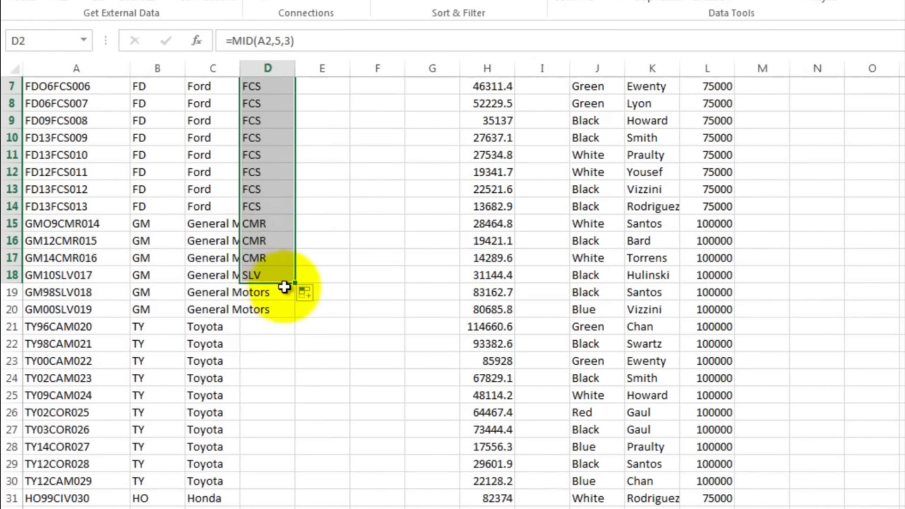
pyautogui.moveTo(298, 283)
pyautogui.mouseDown()
pyautogui.moveTo(299, 378)
pyautogui.moveTo(272, 508)
pyautogui.moveTo(282, 505)
pyautogui.mouseUp()
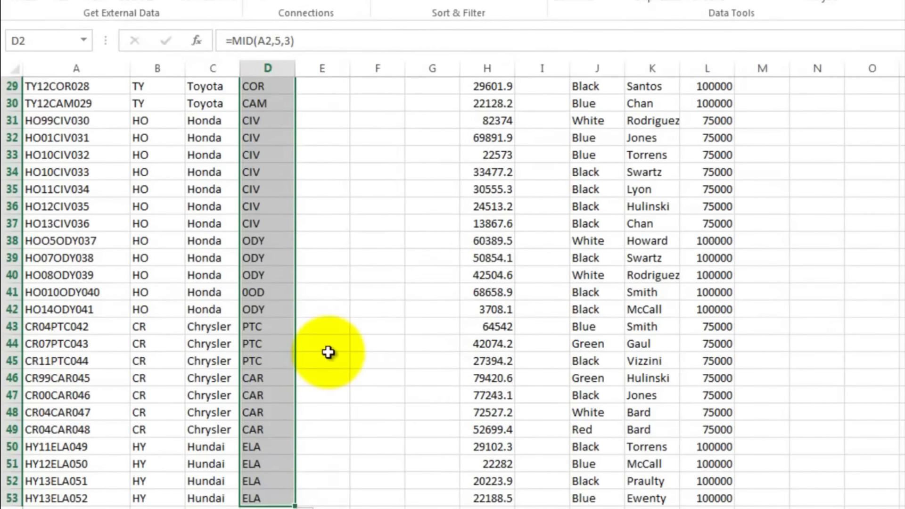
pyautogui.scroll(9, 328, 353)
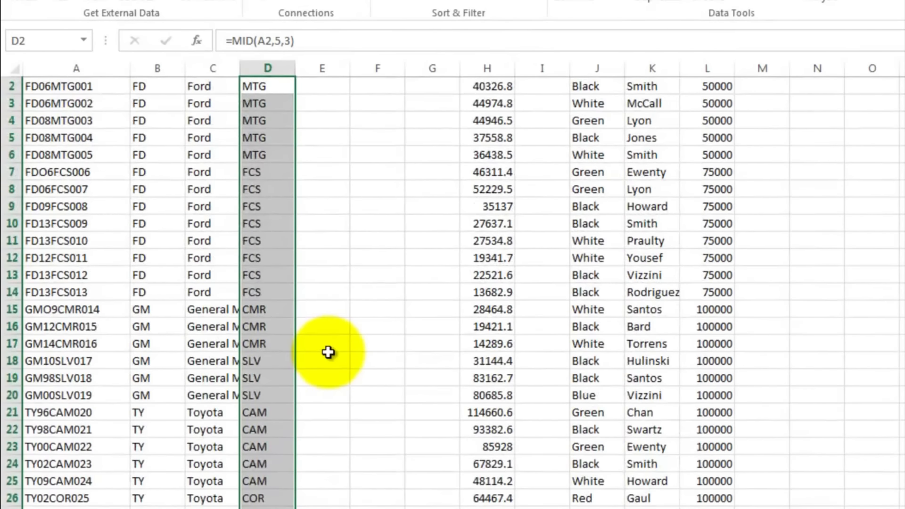
pyautogui.click(328, 355)
# Step: Examine the Model column to identify each distinct model code needed for a model lookup table
pyautogui.scroll(1, 329, 354)
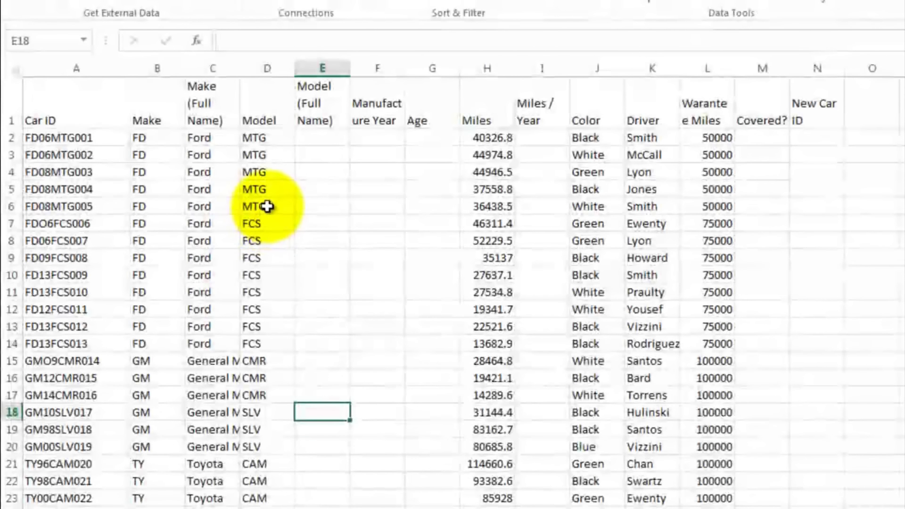
pyautogui.click(267, 206)
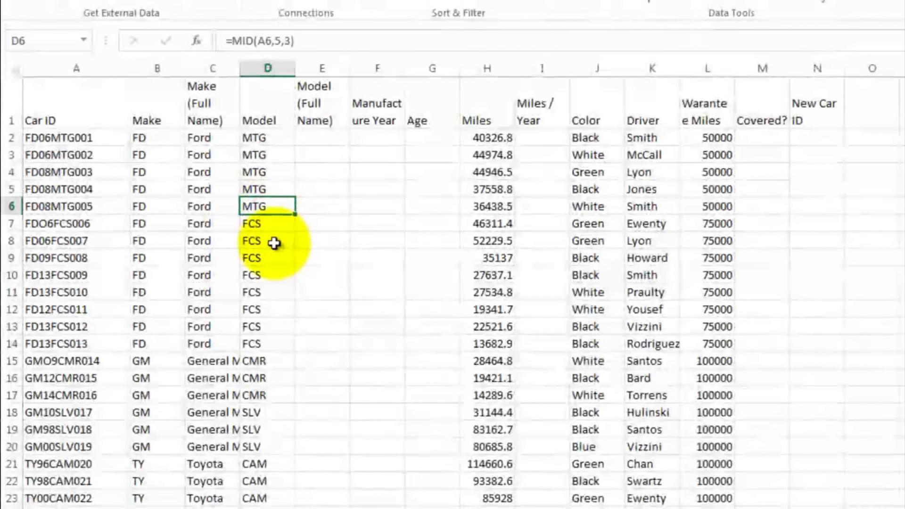
pyautogui.click(274, 242)
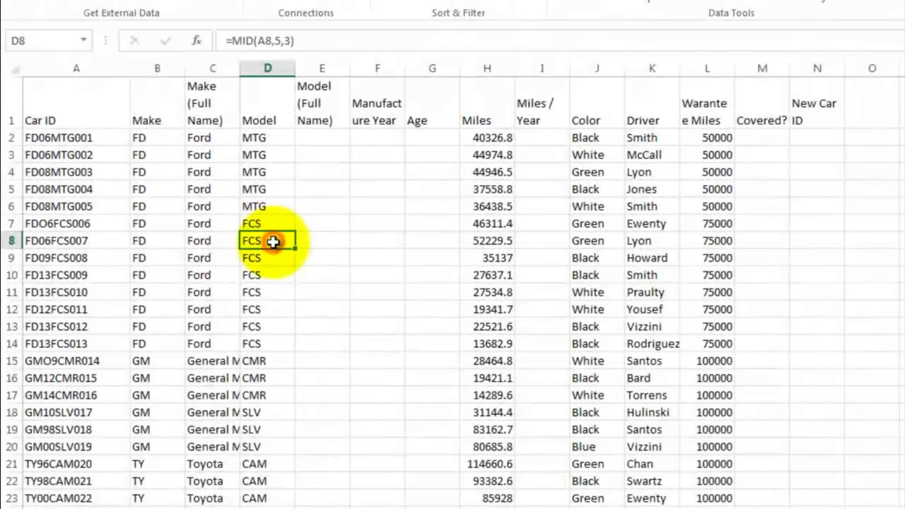
pyautogui.click(274, 362)
pyautogui.scroll(-3, 321, 352)
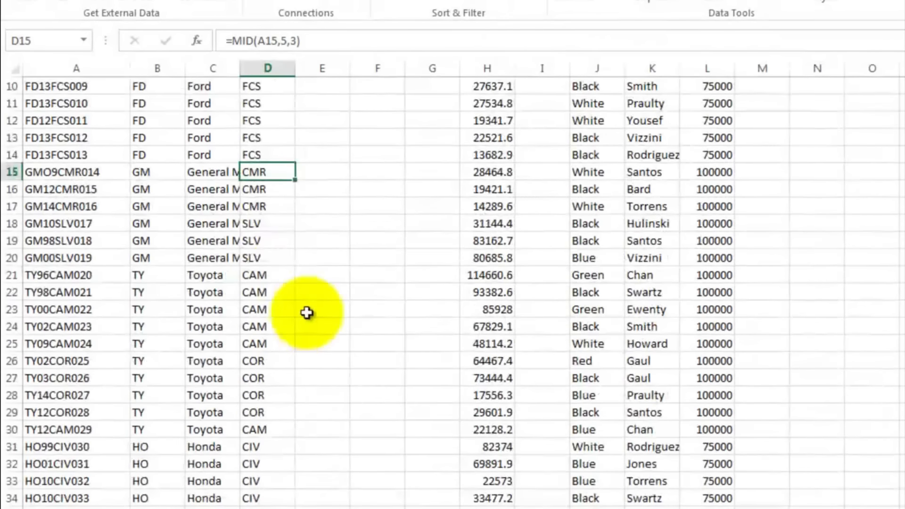
pyautogui.click(263, 239)
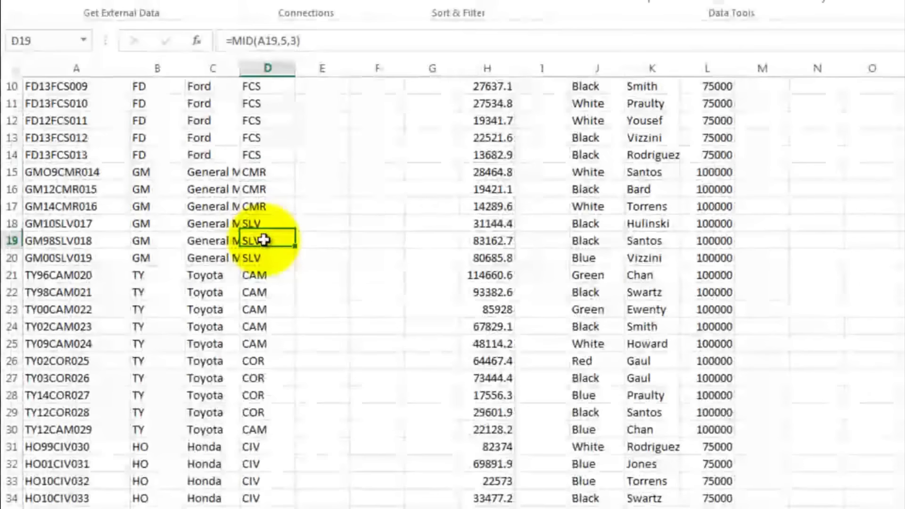
pyautogui.click(269, 279)
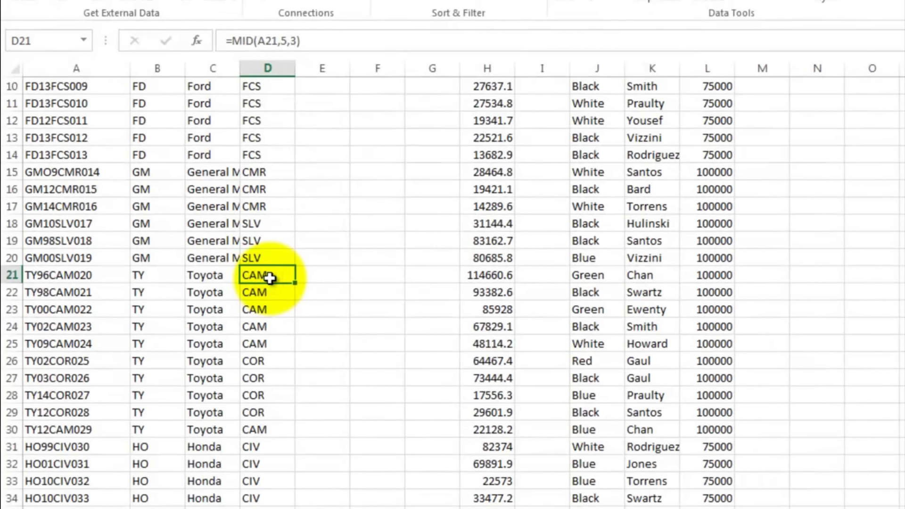
pyautogui.click(265, 361)
pyautogui.scroll(-4, 313, 343)
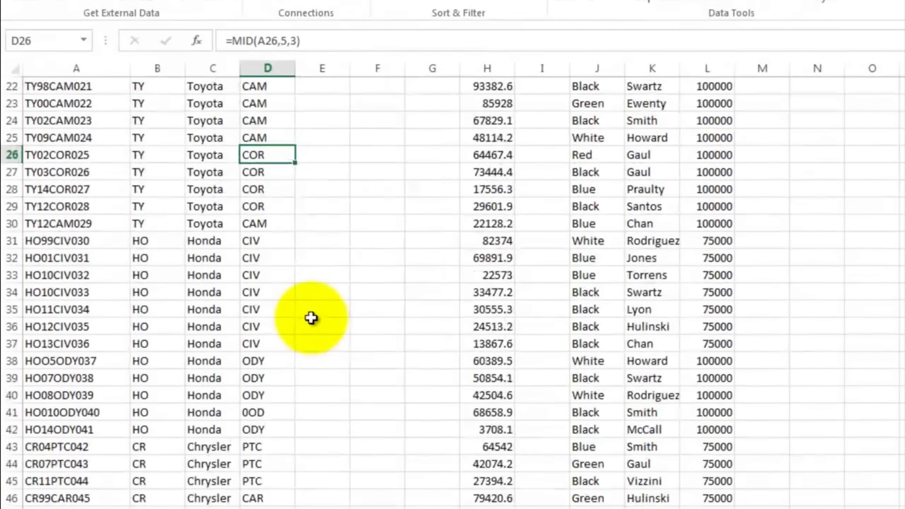
pyautogui.click(261, 241)
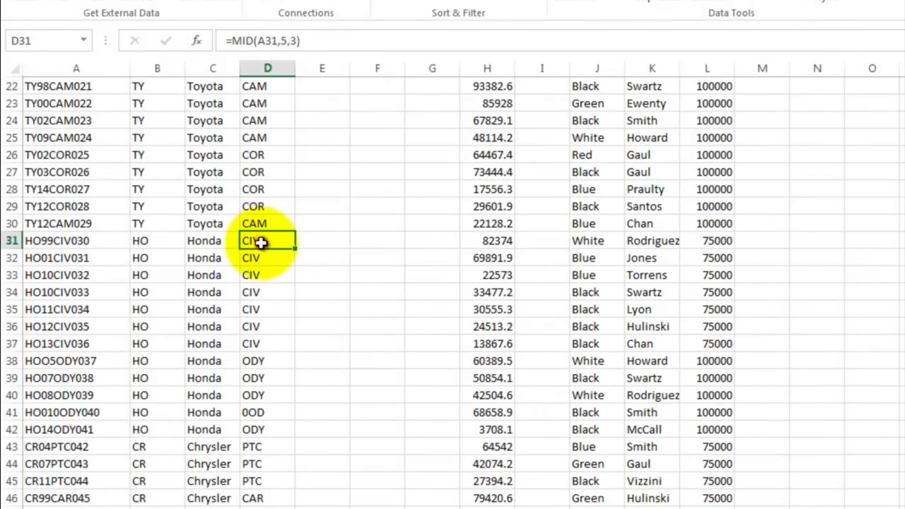
pyautogui.click(258, 359)
pyautogui.scroll(-3, 279, 348)
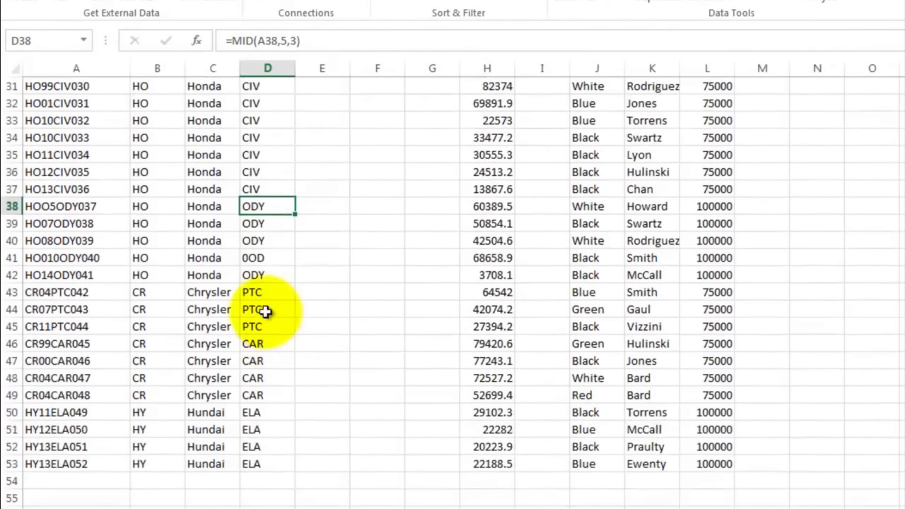
pyautogui.click(262, 292)
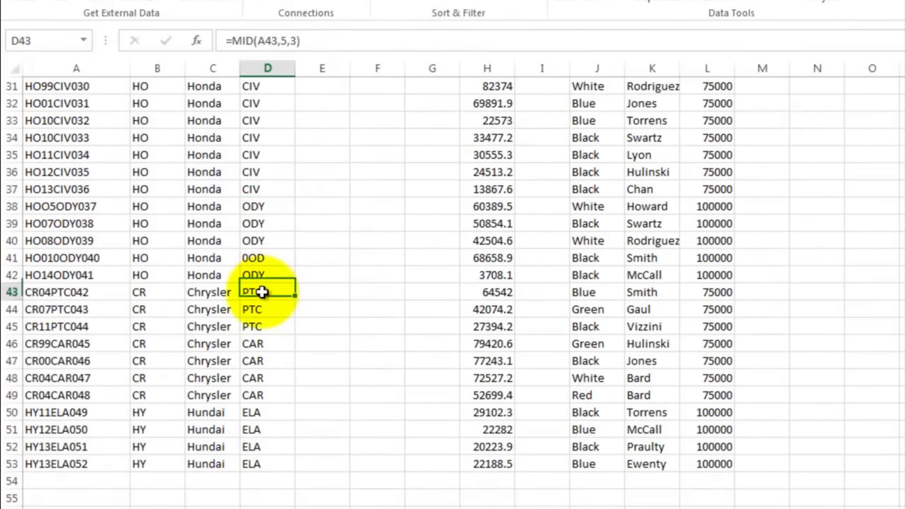
pyautogui.click(263, 343)
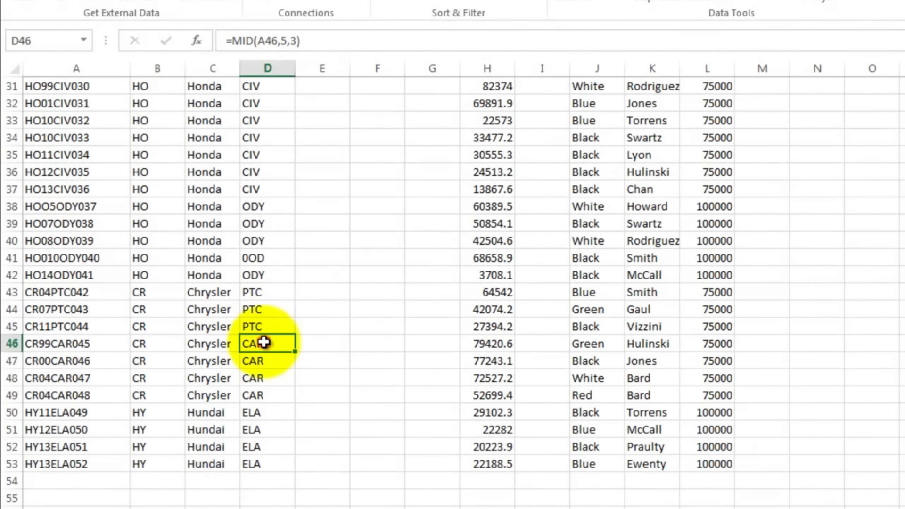
pyautogui.click(269, 414)
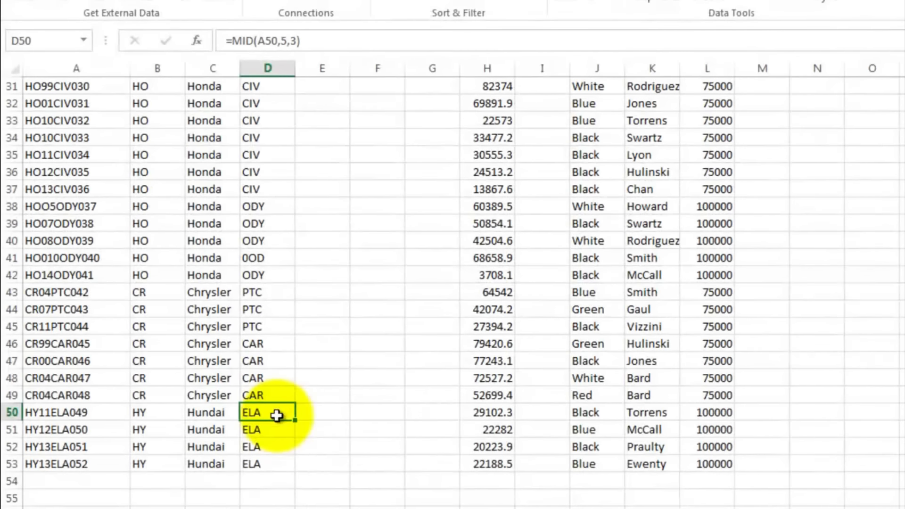
# Step: Build a model lookup table in D56:E66 pairing each model code with its full name, from CAM Camrey to SLV Silverado
pyautogui.scroll(-3, 283, 358)
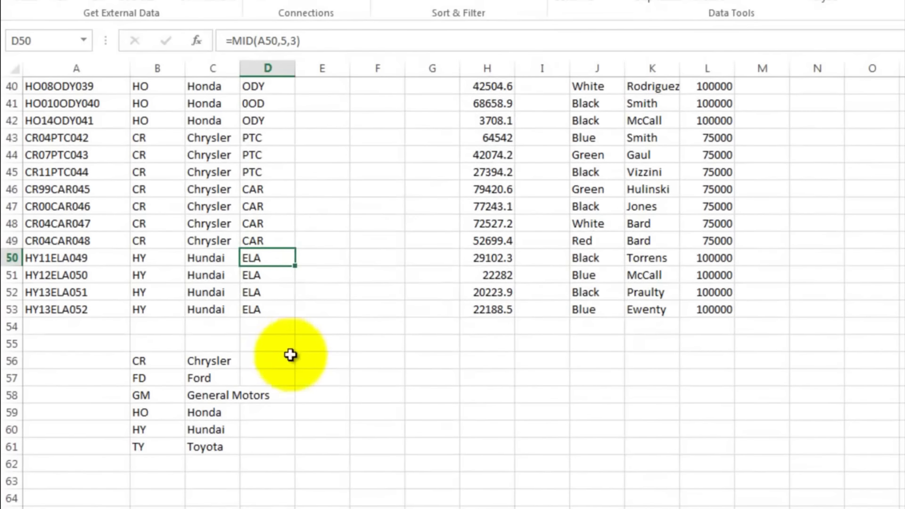
pyautogui.click(273, 360)
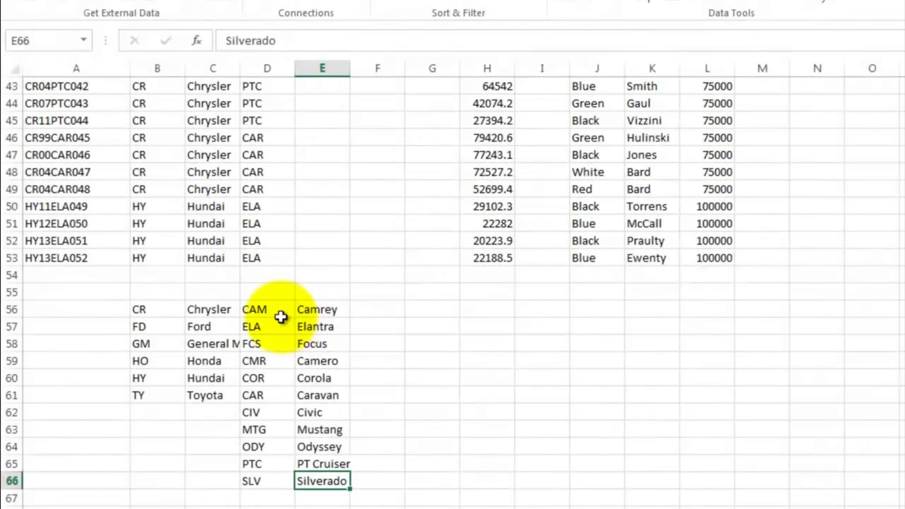
# Step: Sort the model lookup table in D56:E66 by column D from A to Z
pyautogui.moveTo(267, 307); pyautogui.dragTo(318, 481)
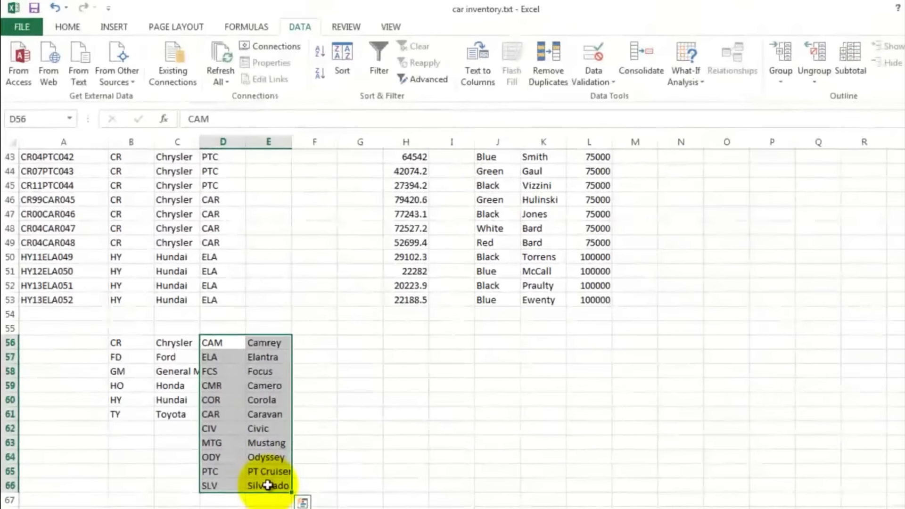
pyautogui.click(343, 50)
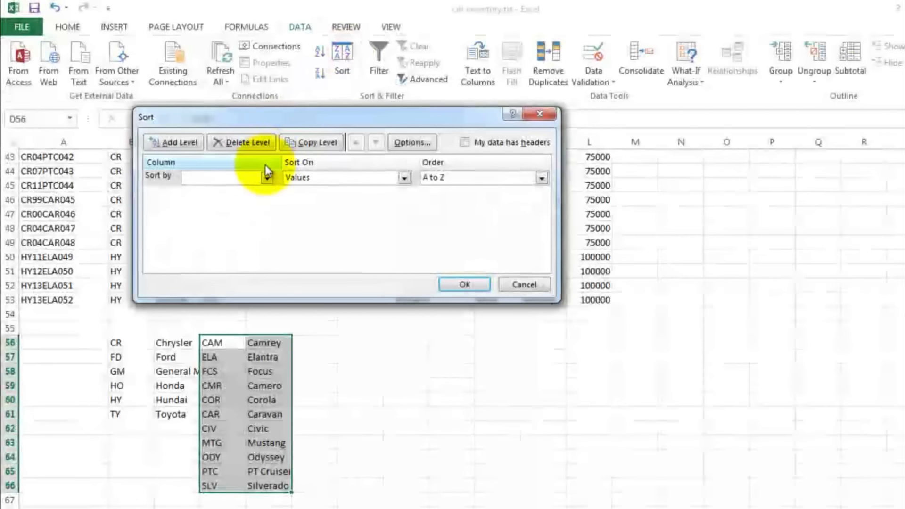
pyautogui.click(266, 179)
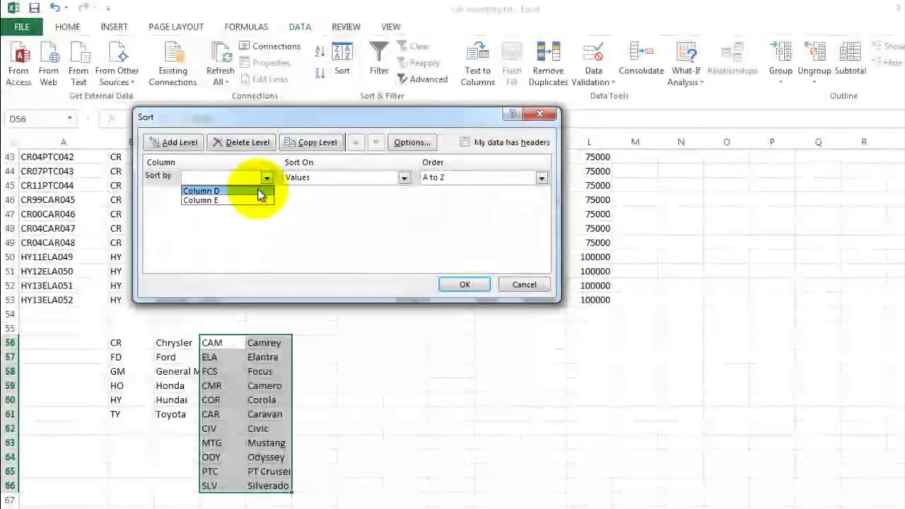
pyautogui.click(261, 191)
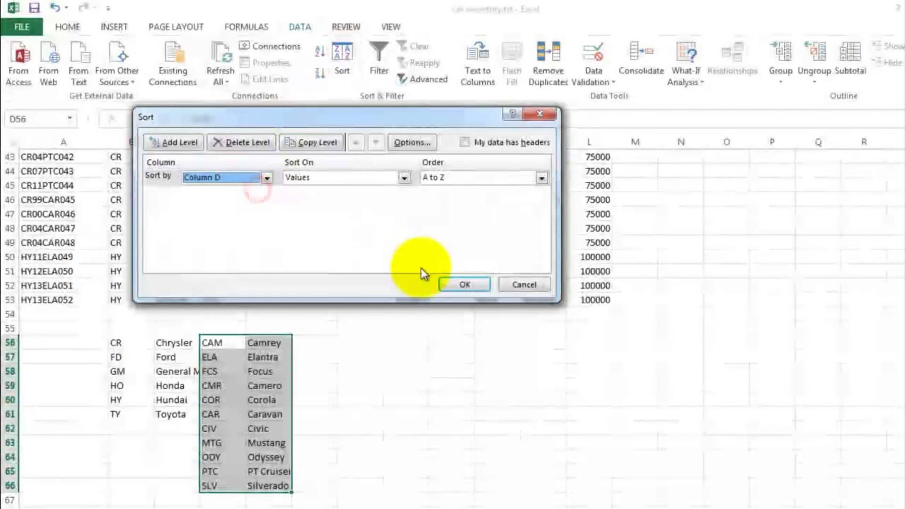
pyautogui.click(465, 284)
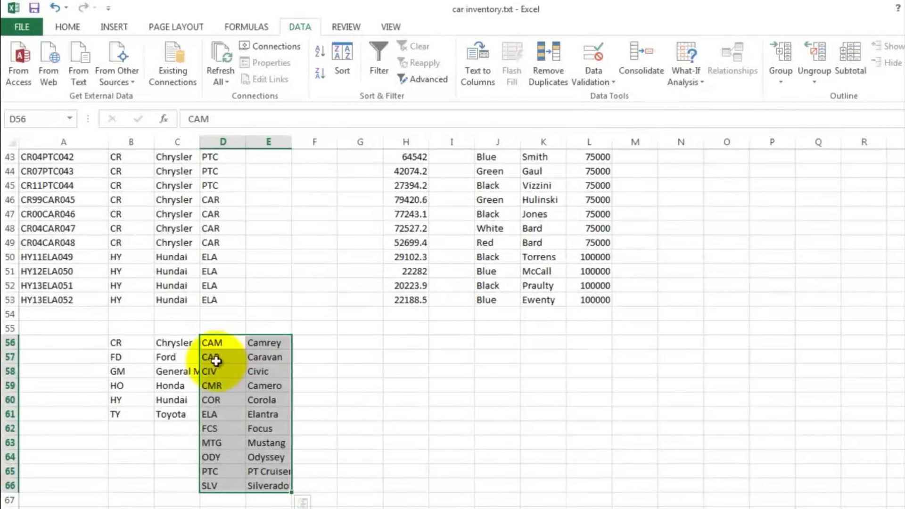
pyautogui.click(217, 341)
pyautogui.moveTo(217, 341); pyautogui.dragTo(222, 485)
pyautogui.click(264, 347)
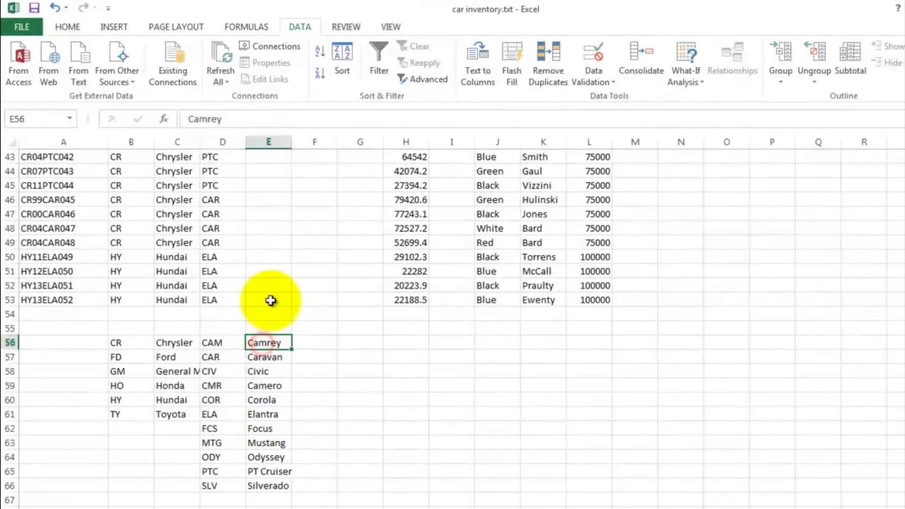
# Step: Copy the VLOOKUP formula from C2 into E2 for the first car's full model name
pyautogui.scroll(14, 271, 285)
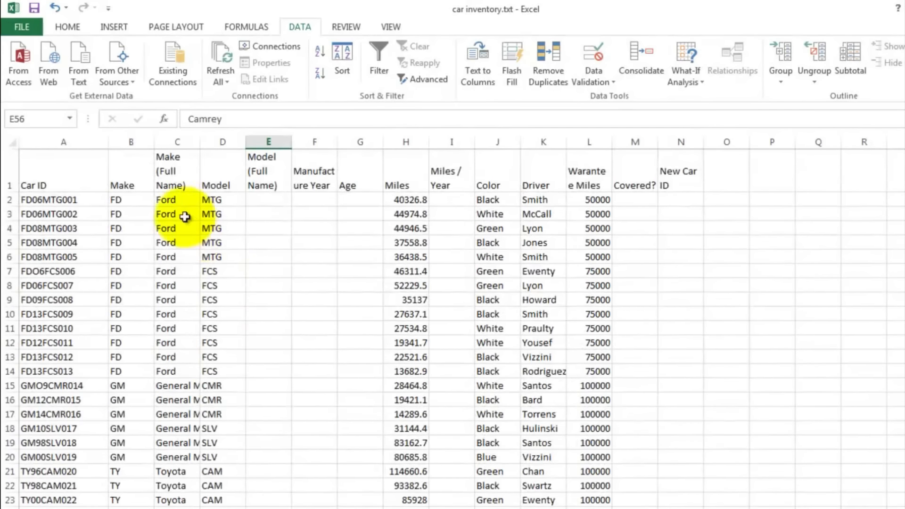
pyautogui.click(169, 199)
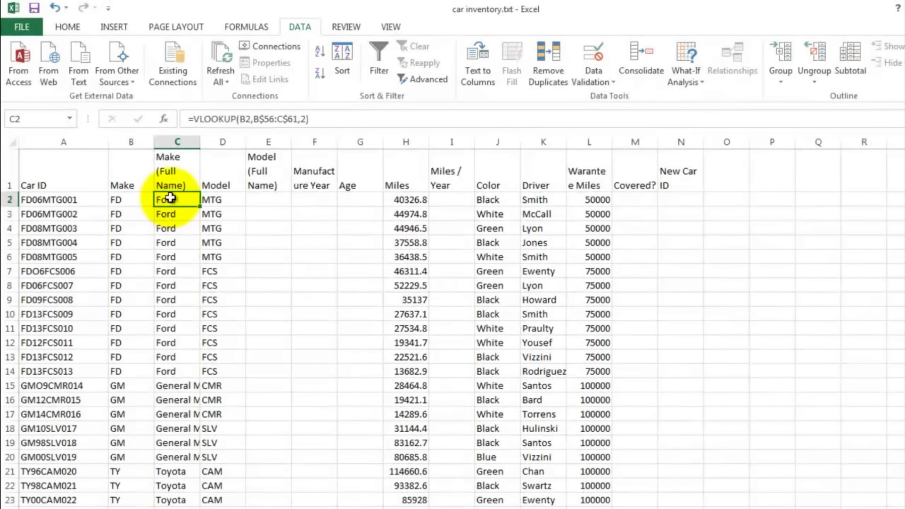
pyautogui.rightClick(170, 197)
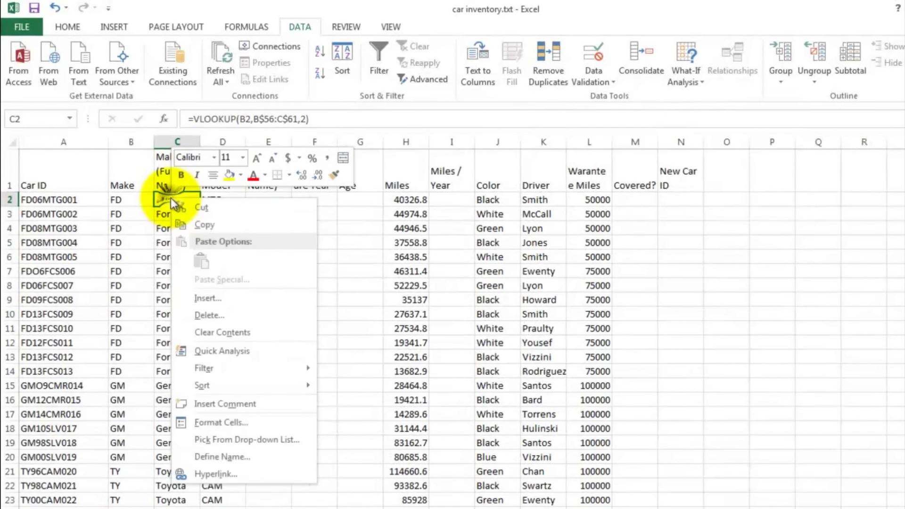
pyautogui.click(198, 220)
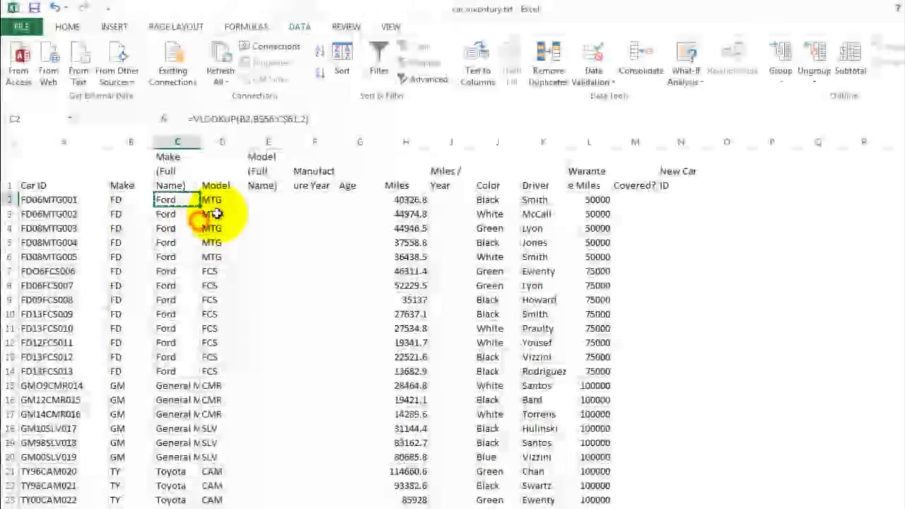
pyautogui.click(257, 198)
pyautogui.rightClick(258, 199)
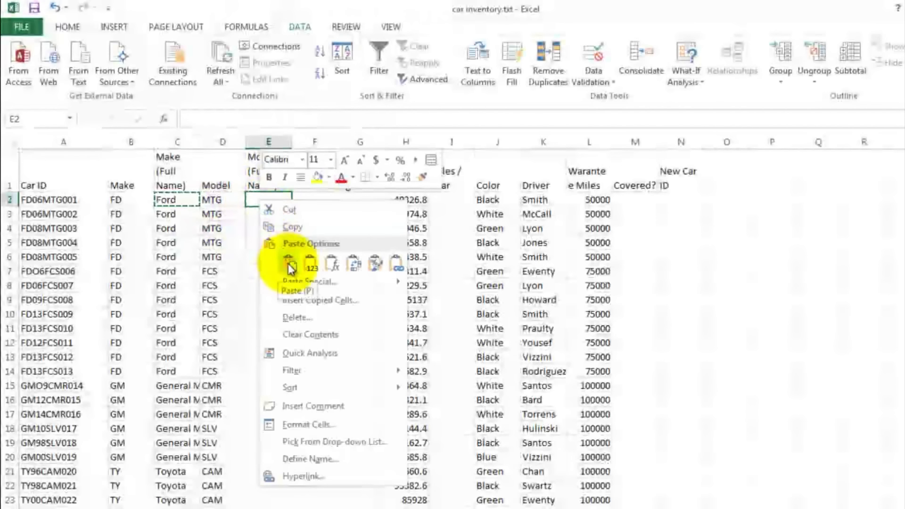
pyautogui.click(289, 263)
pyautogui.click(265, 231)
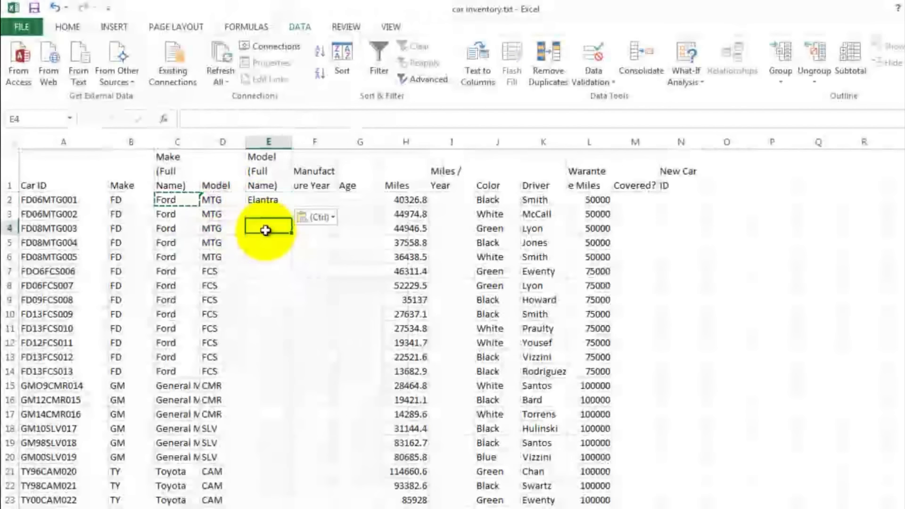
# Step: Extend the table range in the E2 VLOOKUP formula to D$56:E$66 so it covers the whole model lookup table
pyautogui.click(266, 202)
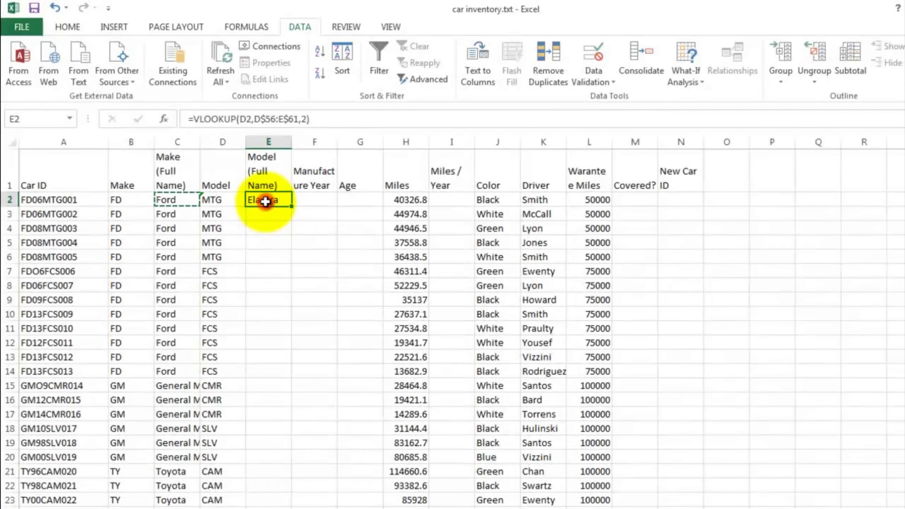
pyautogui.doubleClick(266, 202)
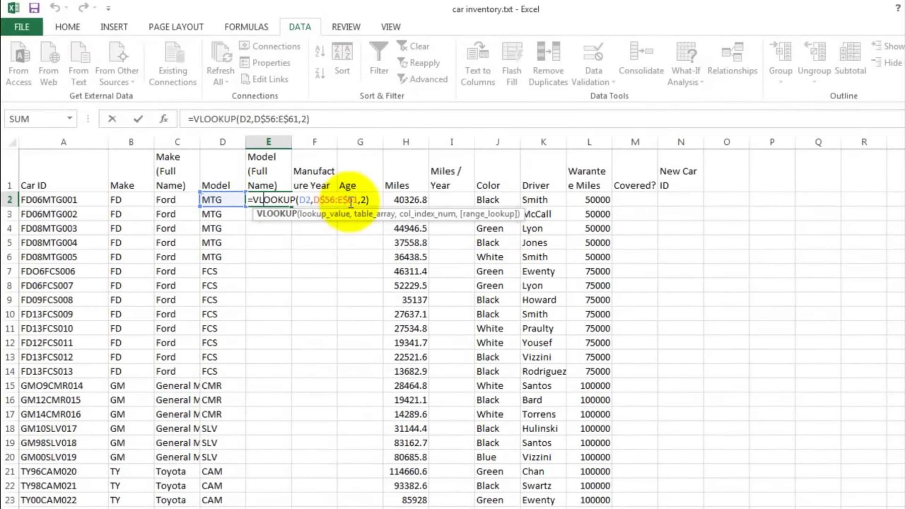
pyautogui.scroll(-15, 325, 244)
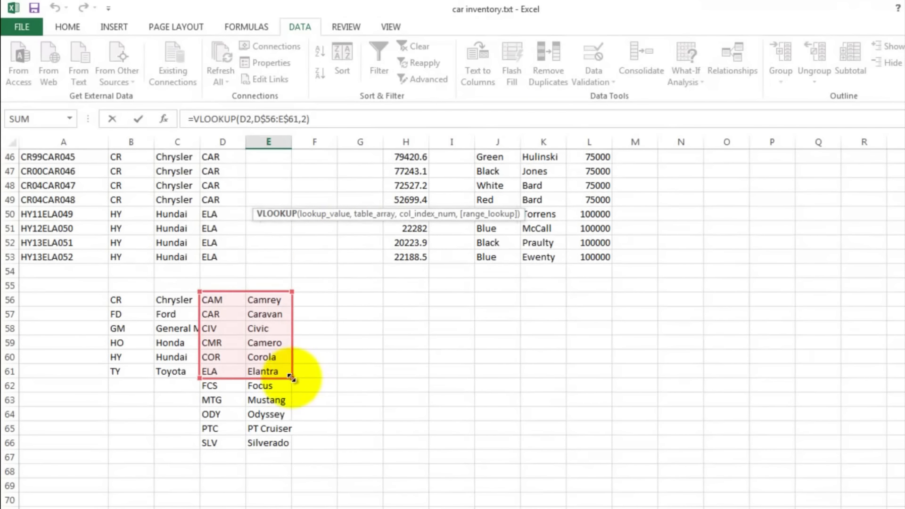
pyautogui.moveTo(291, 378); pyautogui.dragTo(290, 447)
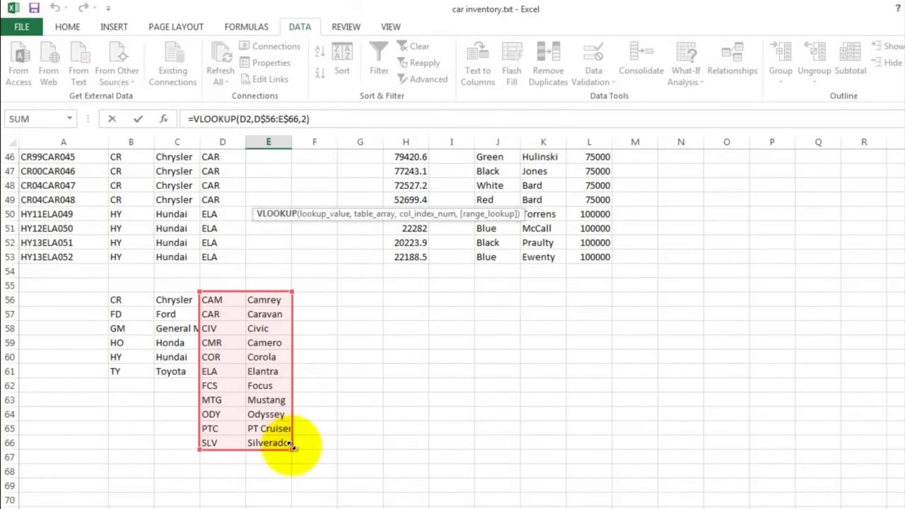
pyautogui.scroll(13, 291, 445)
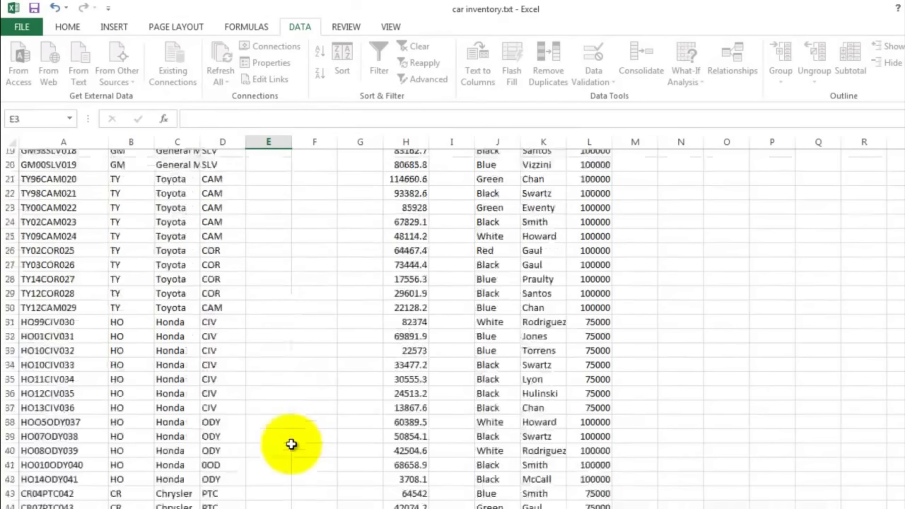
pyautogui.press('Return')
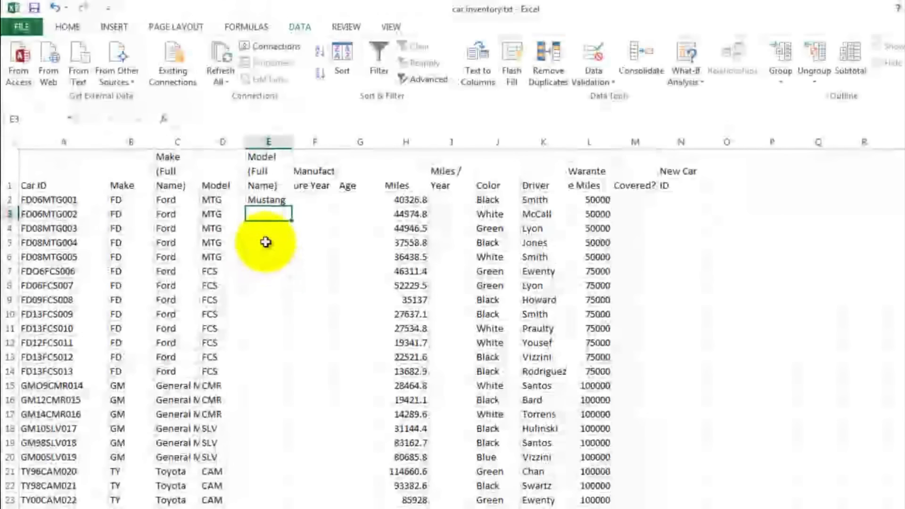
# Step: Fill the model name formula from E2 down through E53 and widen column E to fit the names
pyautogui.click(264, 201)
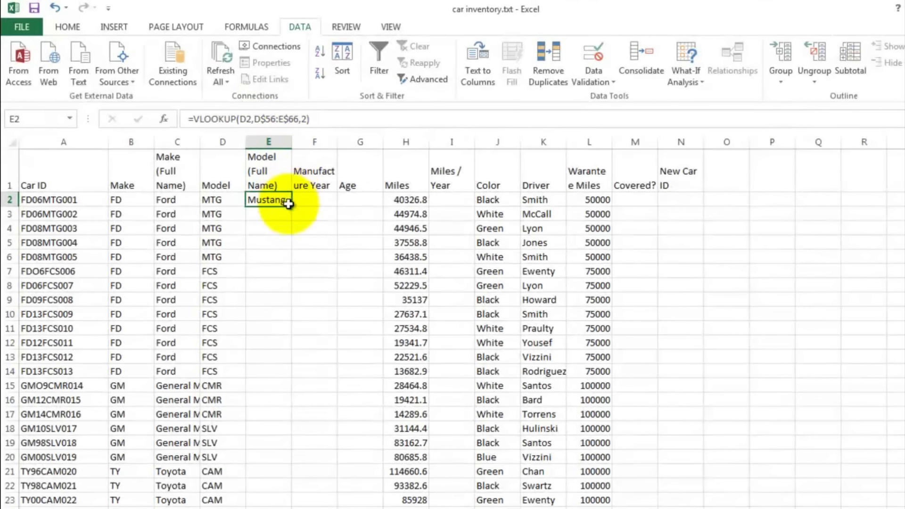
pyautogui.moveTo(288, 226); pyautogui.dragTo(267, 480)
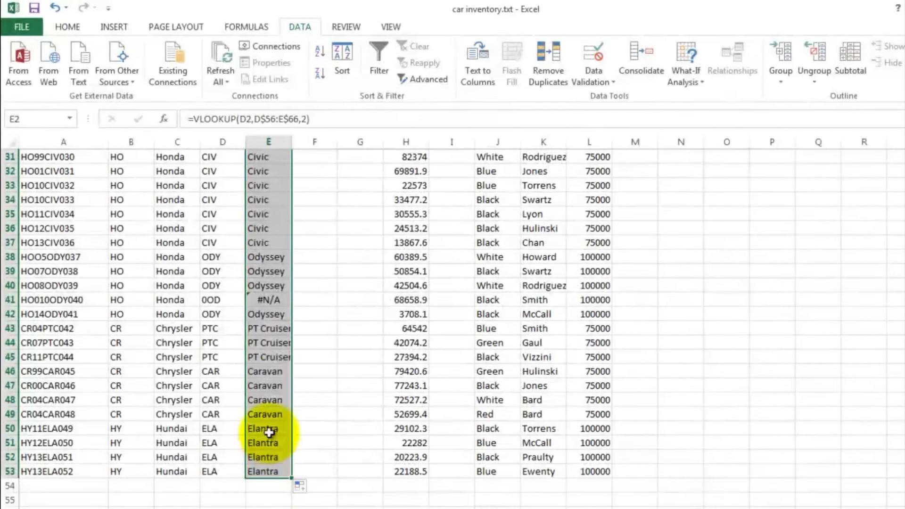
pyautogui.scroll(4, 324, 251)
pyautogui.scroll(6, 324, 250)
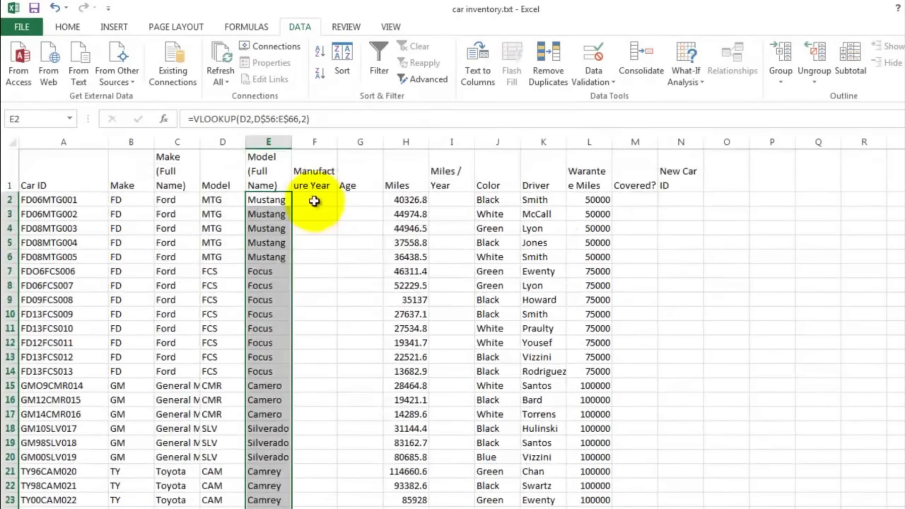
pyautogui.moveTo(293, 141); pyautogui.dragTo(315, 142)
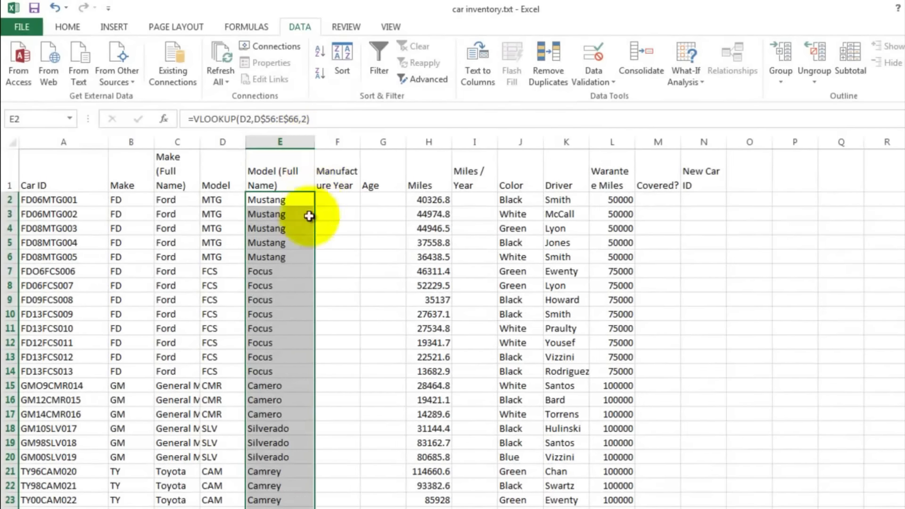
pyautogui.click(299, 242)
# Step: Trace the #N/A error in E41 to its source and correct the car ID in A41 to HO01ODY040
pyautogui.scroll(-1, 306, 273)
pyautogui.scroll(-8, 305, 272)
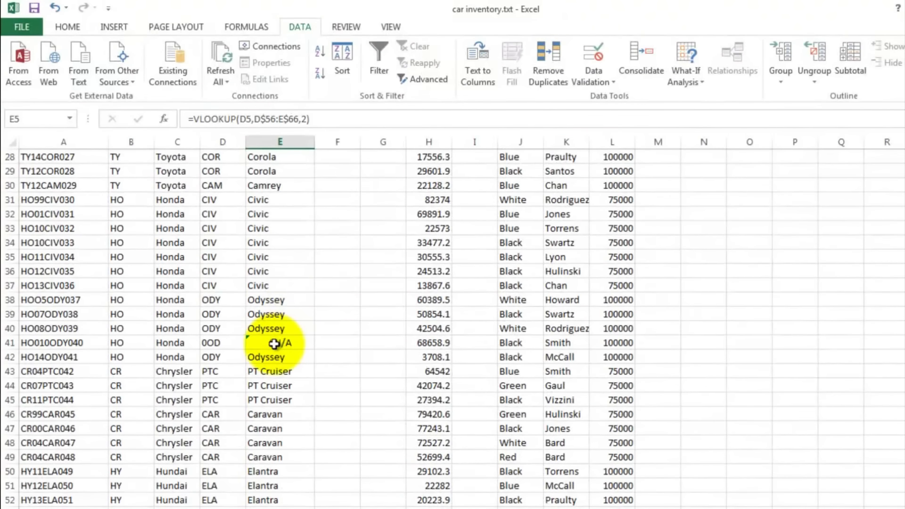
pyautogui.click(274, 344)
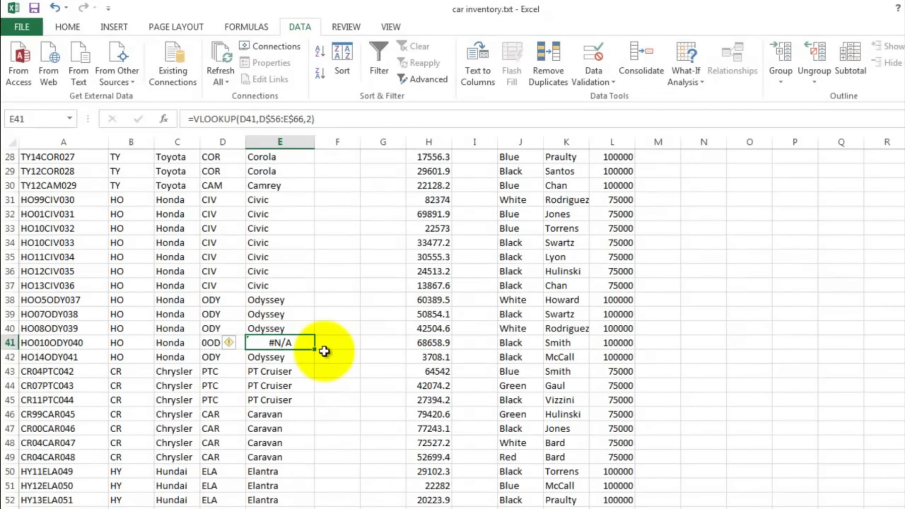
pyautogui.click(210, 344)
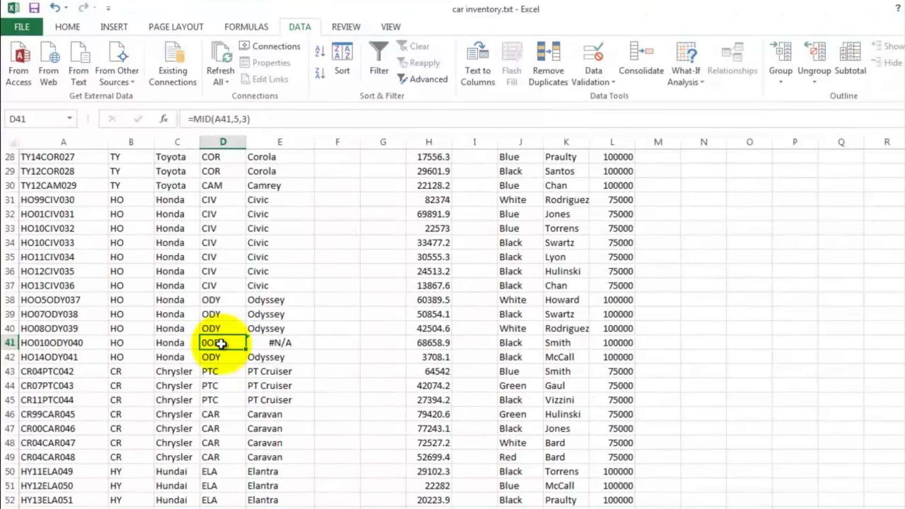
pyautogui.click(47, 344)
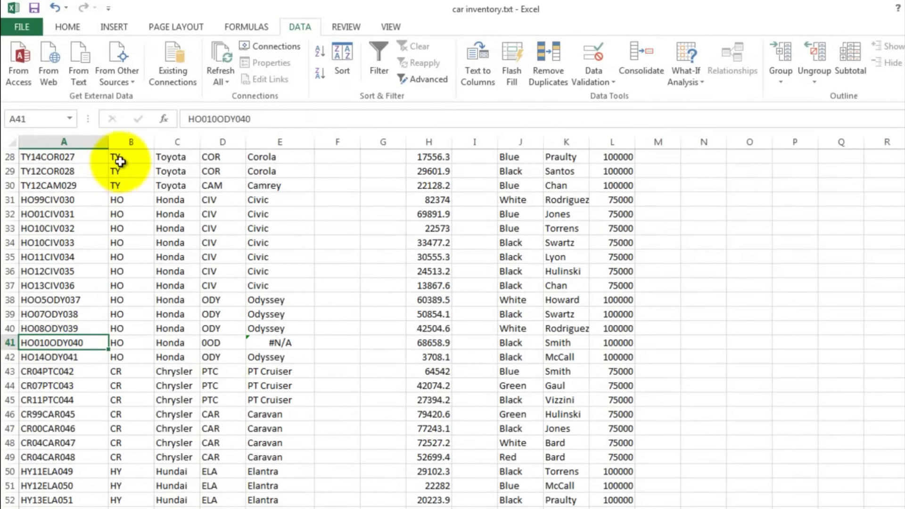
pyautogui.click(219, 119)
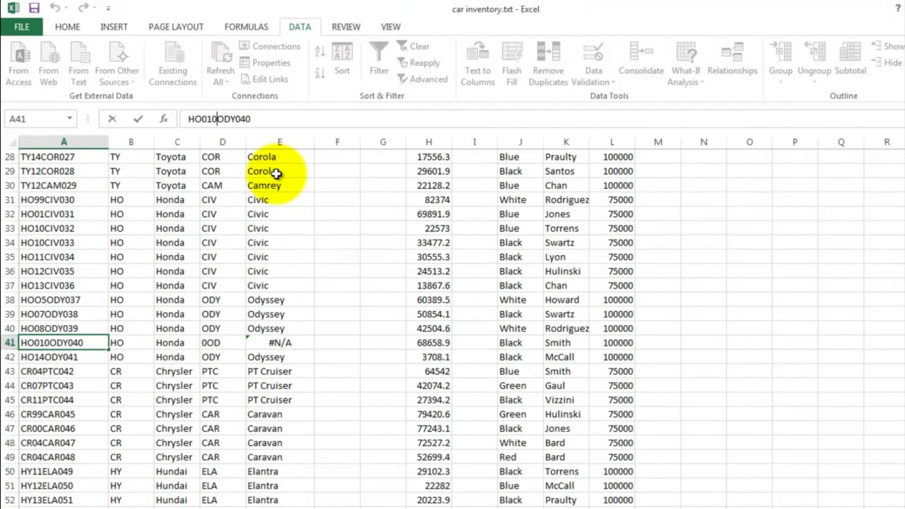
pyautogui.press('Return')
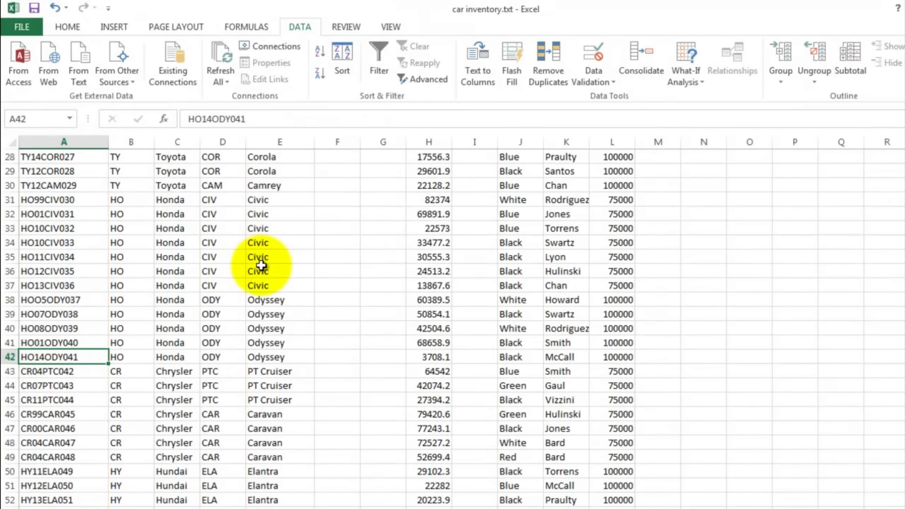
# Step: Extract the first car's two-digit manufacture year from its car ID into F2 with =MID(A2,3,2)
pyautogui.scroll(-3, 279, 284)
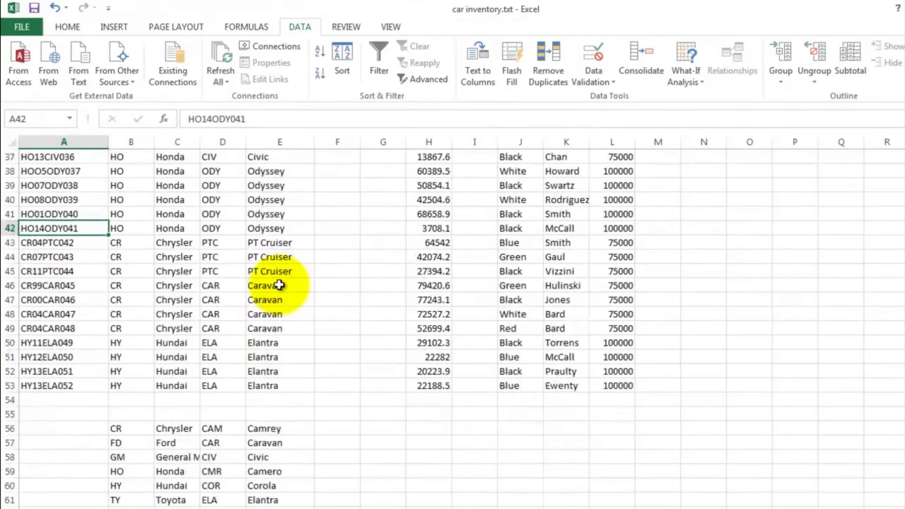
pyautogui.scroll(12, 280, 285)
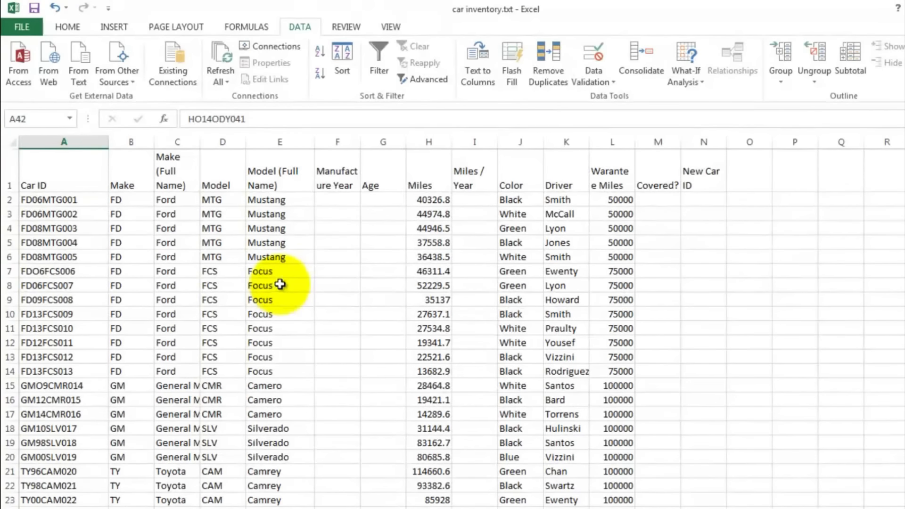
pyautogui.click(328, 197)
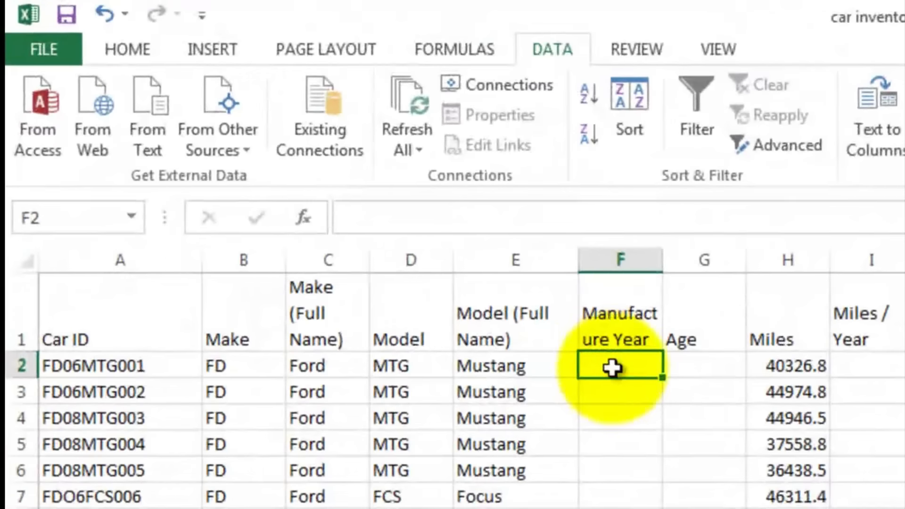
pyautogui.write('=')
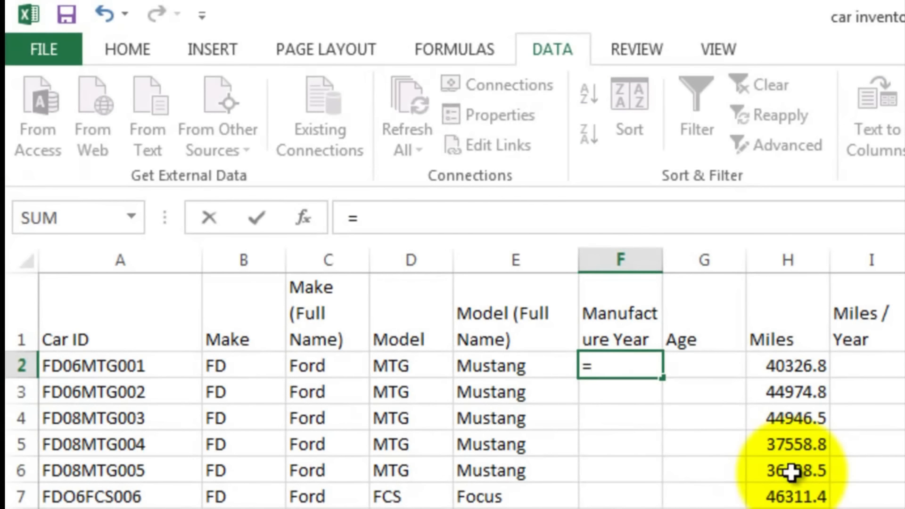
pyautogui.write('mid(')
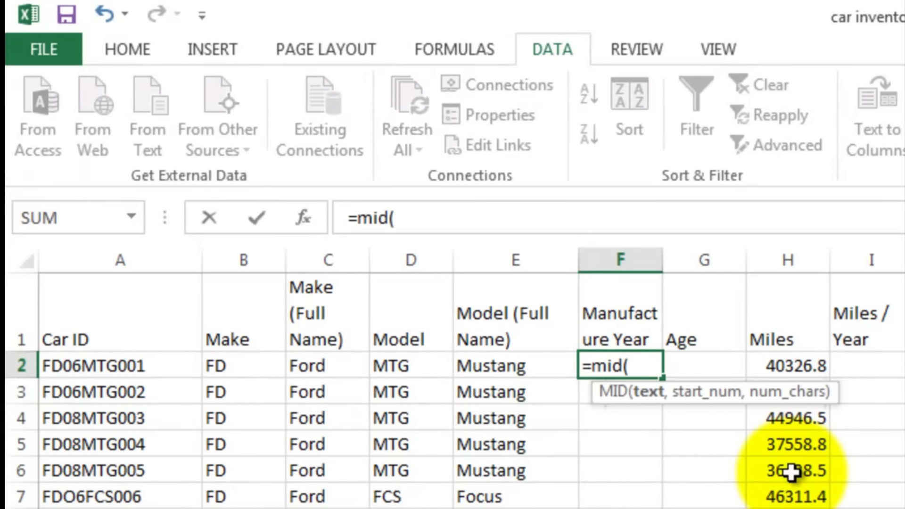
pyautogui.click(70, 369)
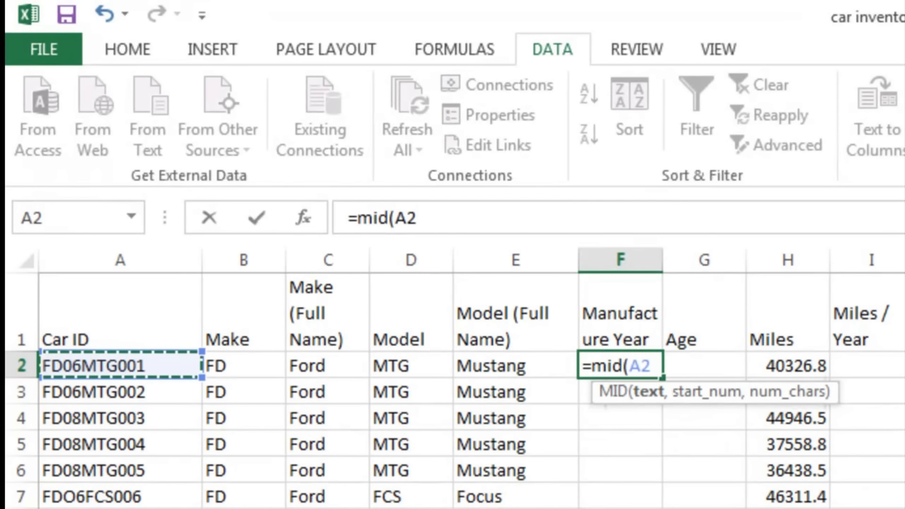
pyautogui.write(',')
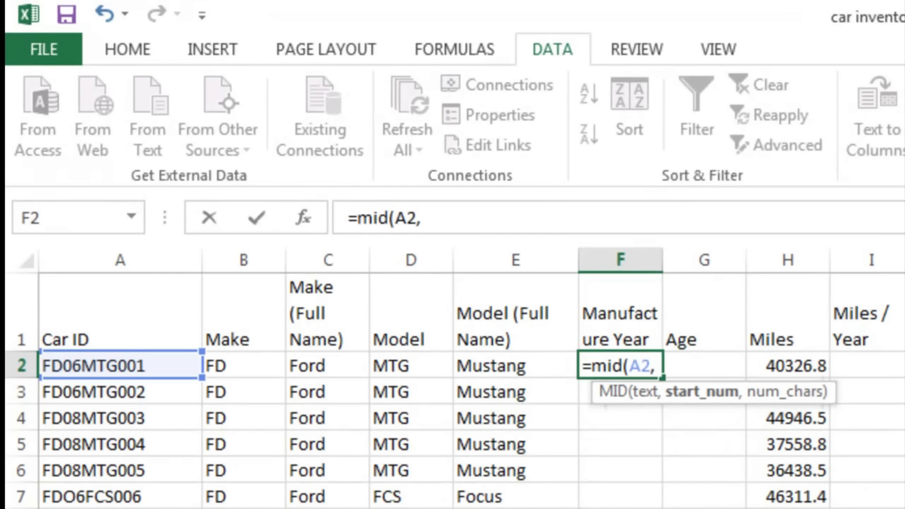
pyautogui.write('3,')
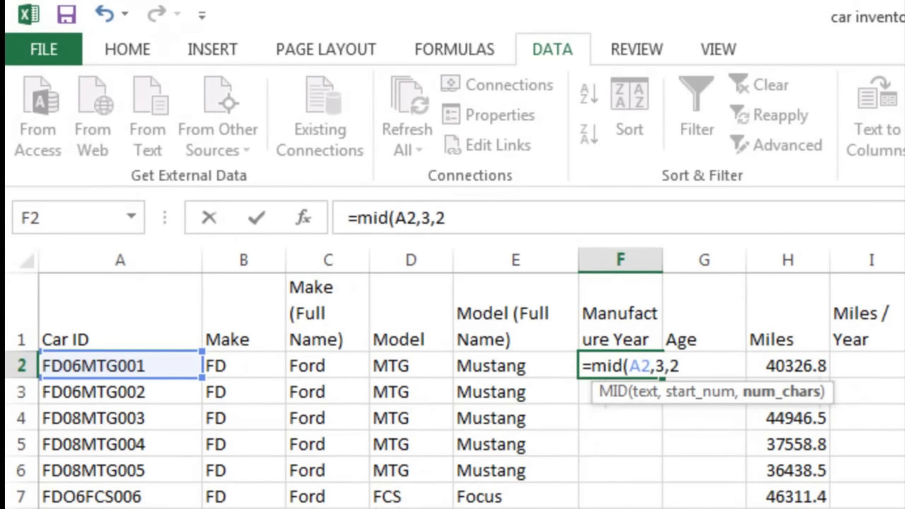
pyautogui.write('2)')
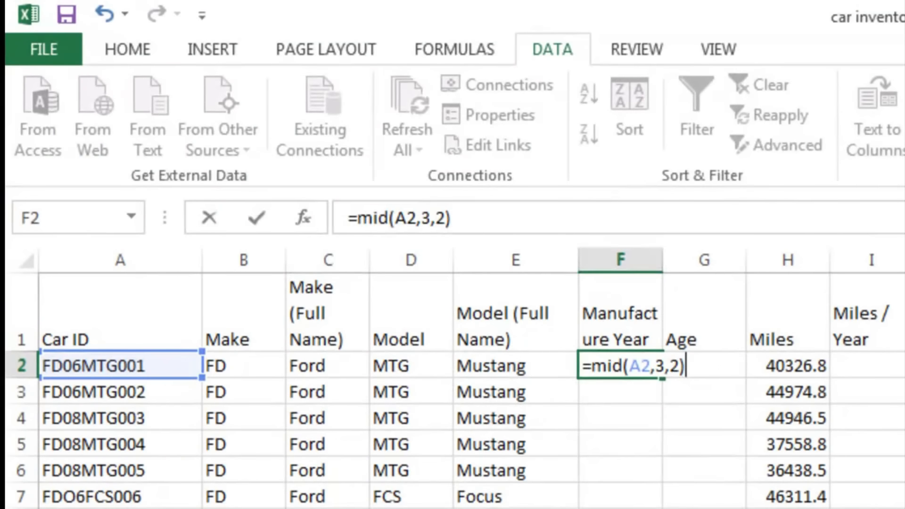
pyautogui.press('Return')
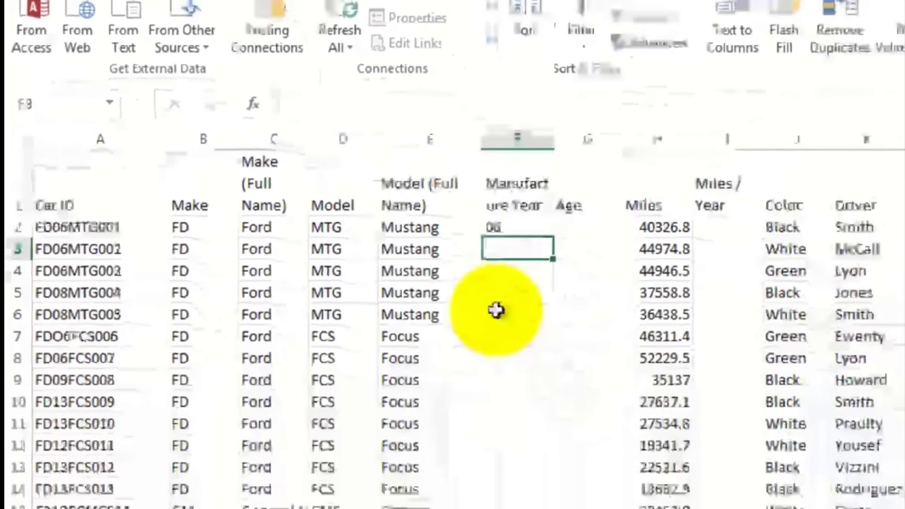
# Step: Fill the manufacture year formula from F2 down through F53
pyautogui.click(613, 367)
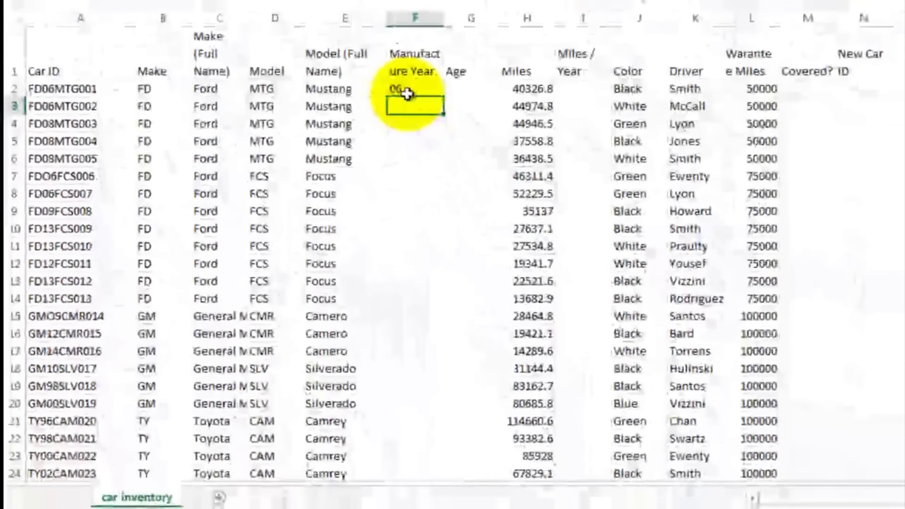
pyautogui.moveTo(446, 97); pyautogui.dragTo(429, 432)
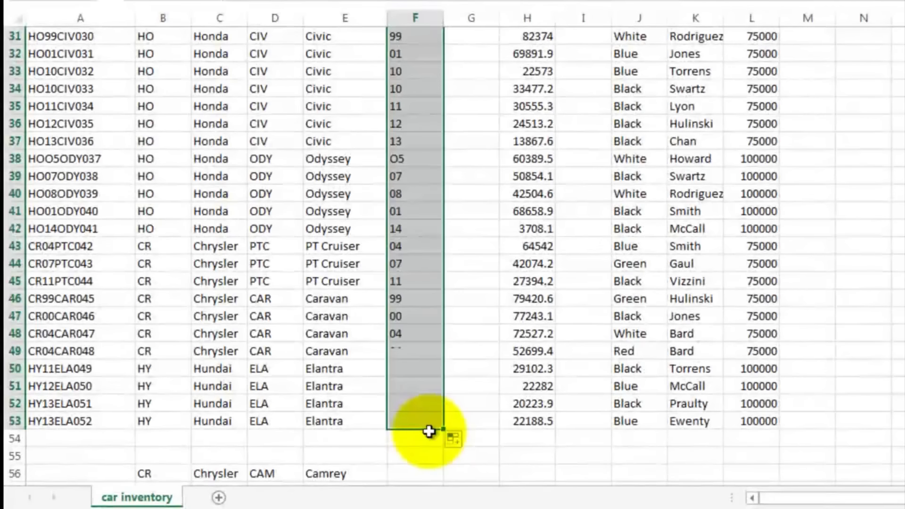
pyautogui.click(466, 149)
# Step: Calculate the first car's age in G2 with =14-F2 and fill the formula down through G16
pyautogui.scroll(4, 465, 149)
pyautogui.scroll(6, 466, 148)
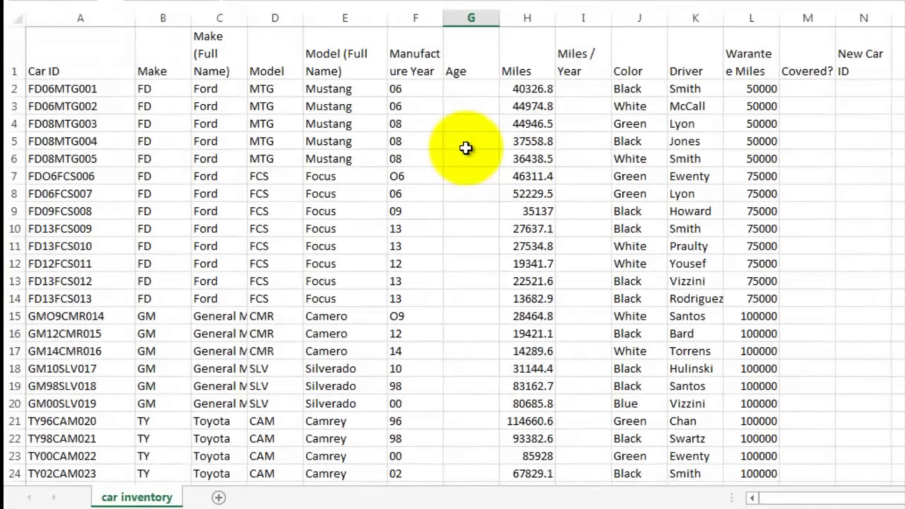
pyautogui.click(470, 87)
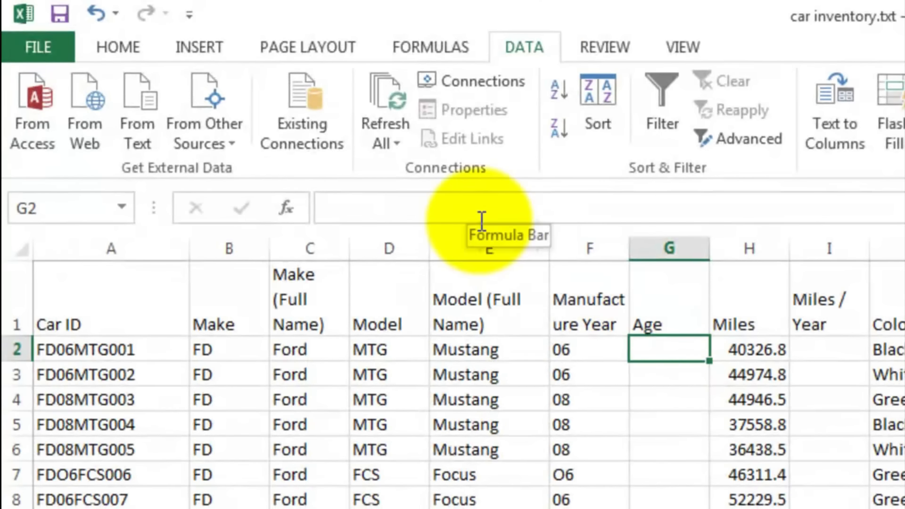
pyautogui.write('=')
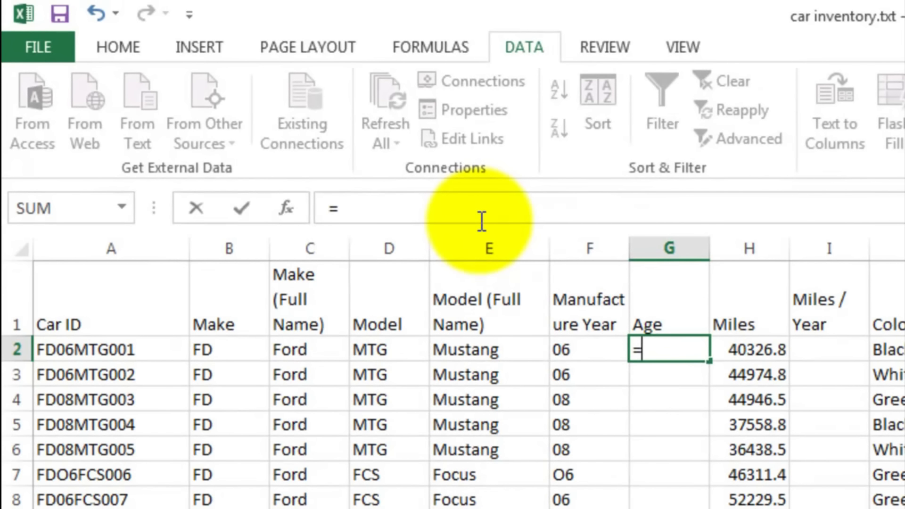
pyautogui.write('-')
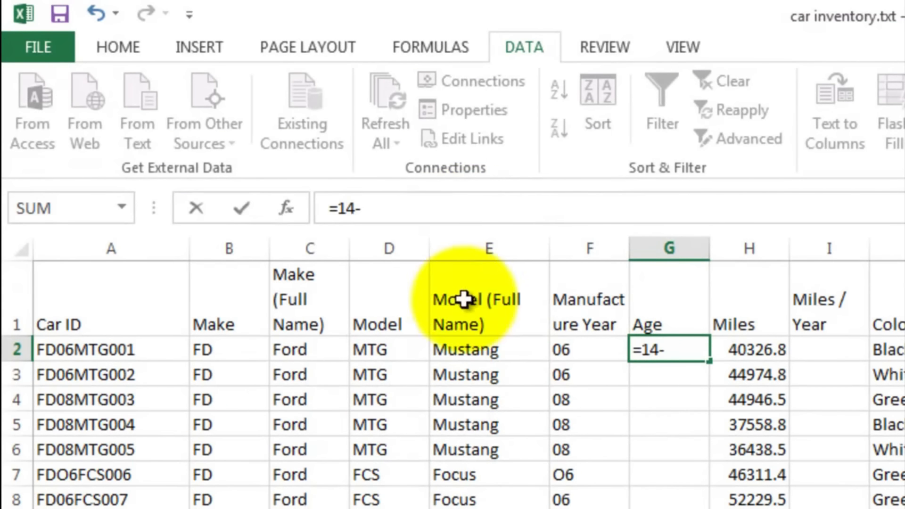
pyautogui.click(586, 349)
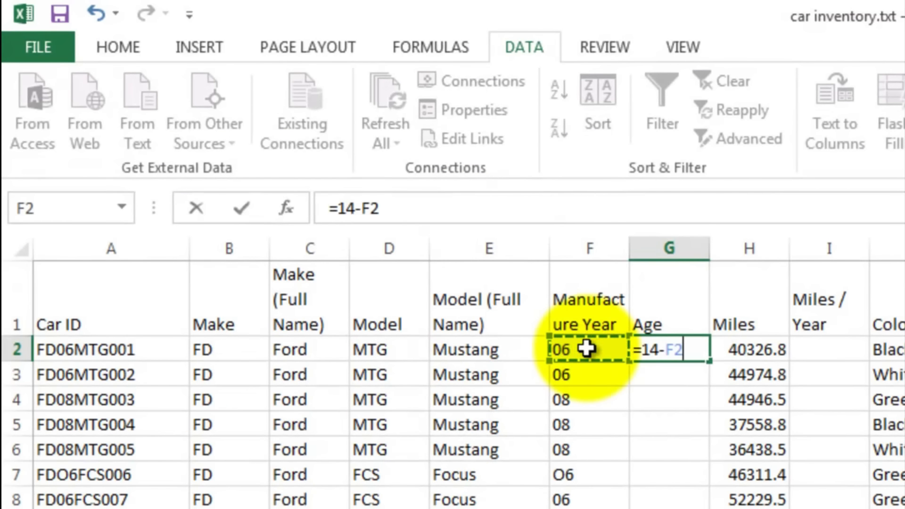
pyautogui.press('Return')
pyautogui.click(675, 353)
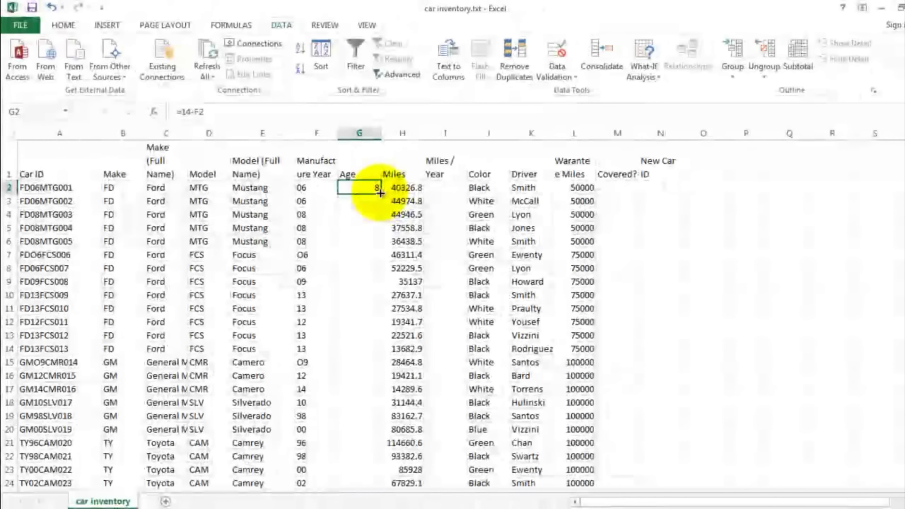
pyautogui.moveTo(380, 192); pyautogui.dragTo(360, 384)
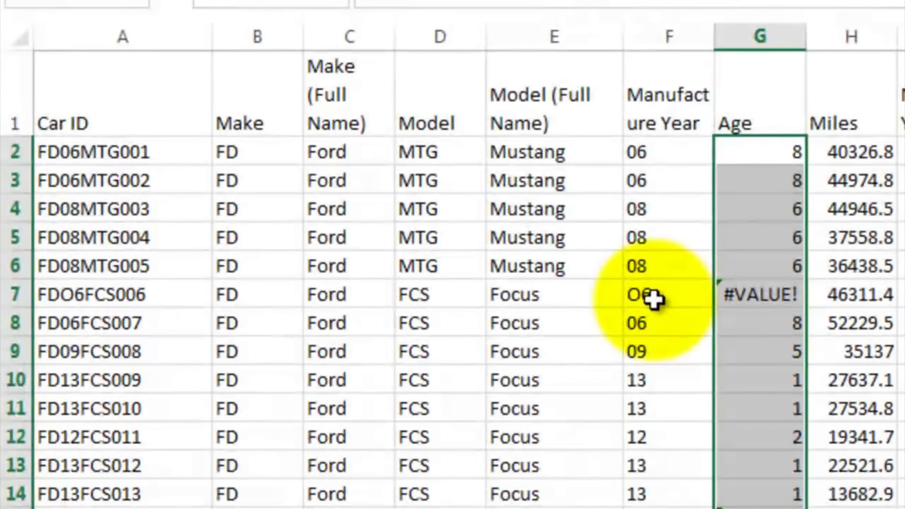
# Step: Trace the #VALUE! error in G7 to its source and correct the car ID in A7 to FD06FCS006
pyautogui.click(337, 261)
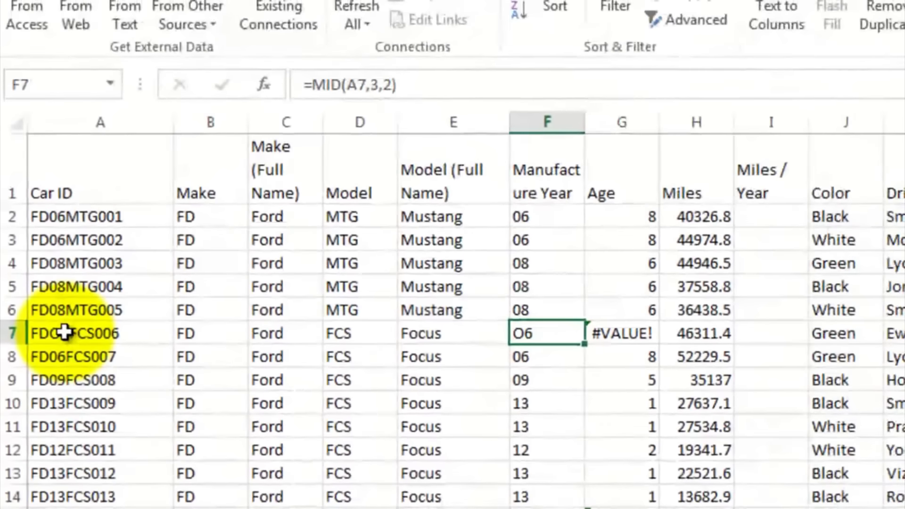
pyautogui.click(65, 333)
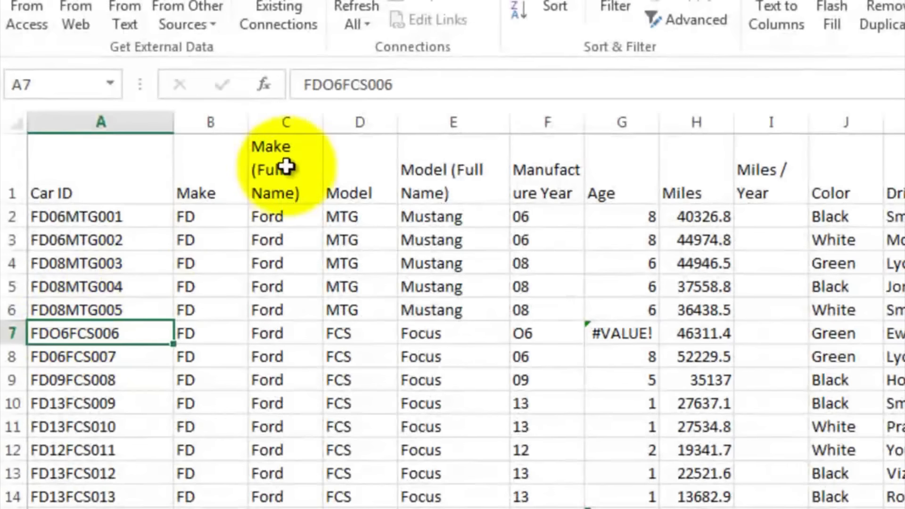
pyautogui.click(330, 80)
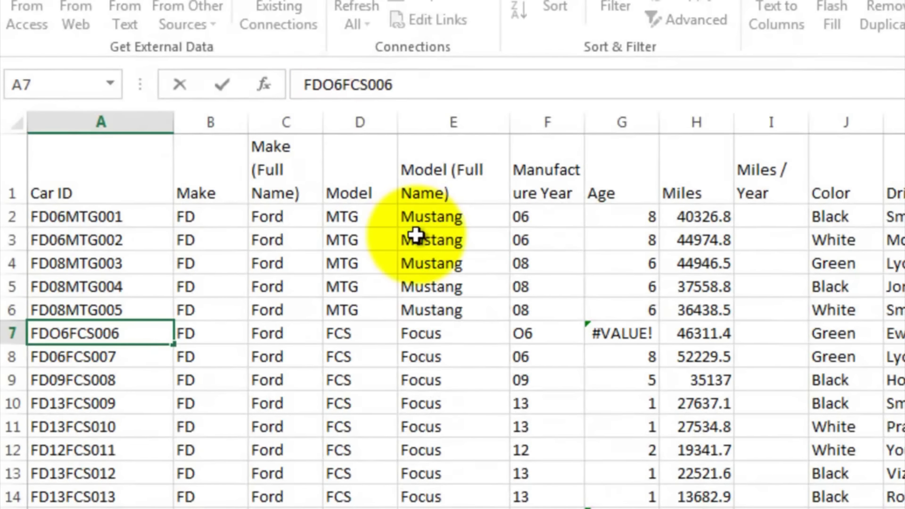
pyautogui.press('BackSpace')
pyautogui.write('0')
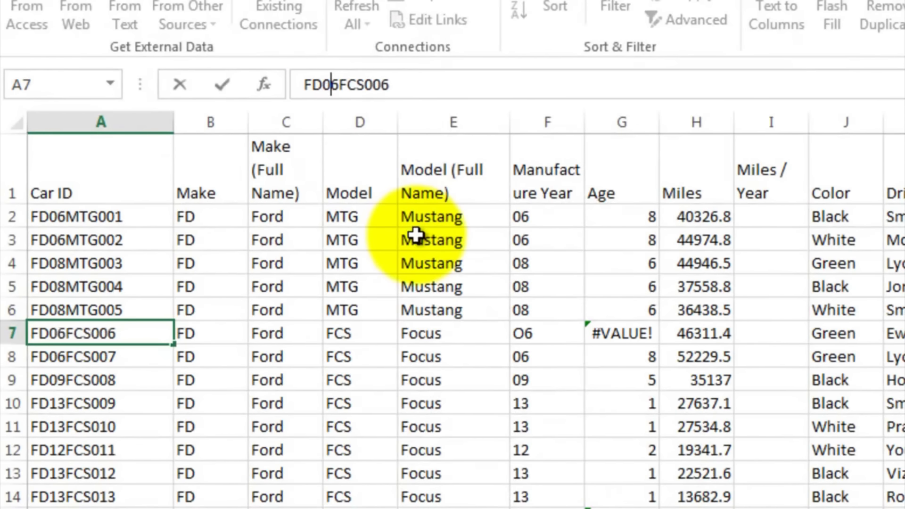
pyautogui.press('Return')
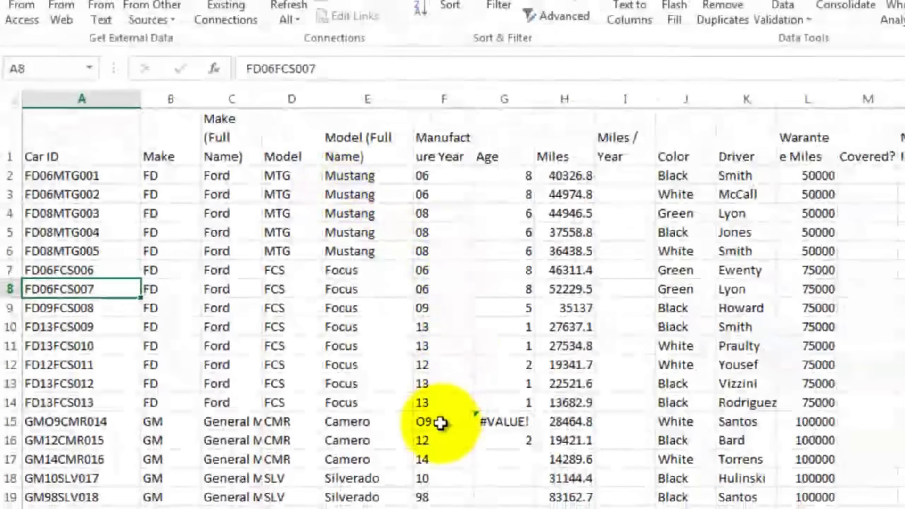
# Step: Correct the car ID in A15 to GM09CMR014, replacing the letter O in the year with a zero
pyautogui.click(101, 422)
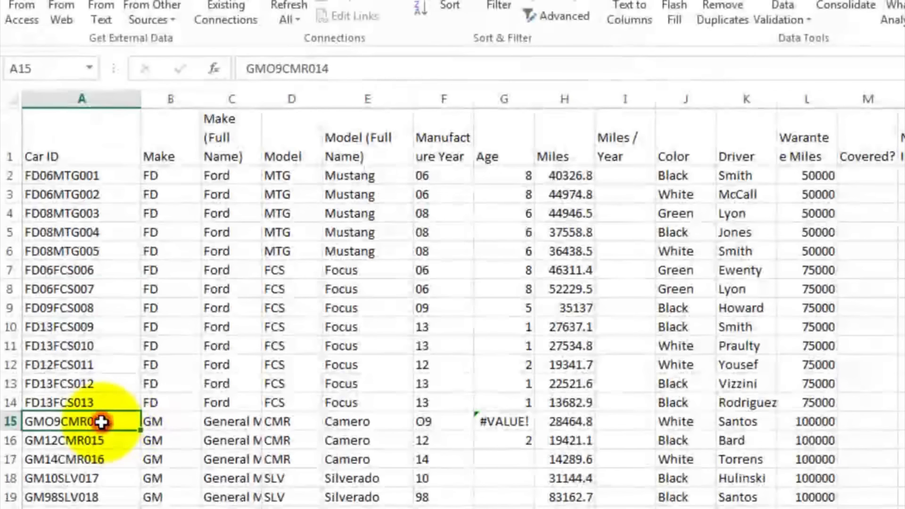
pyautogui.click(276, 69)
pyautogui.press('BackSpace')
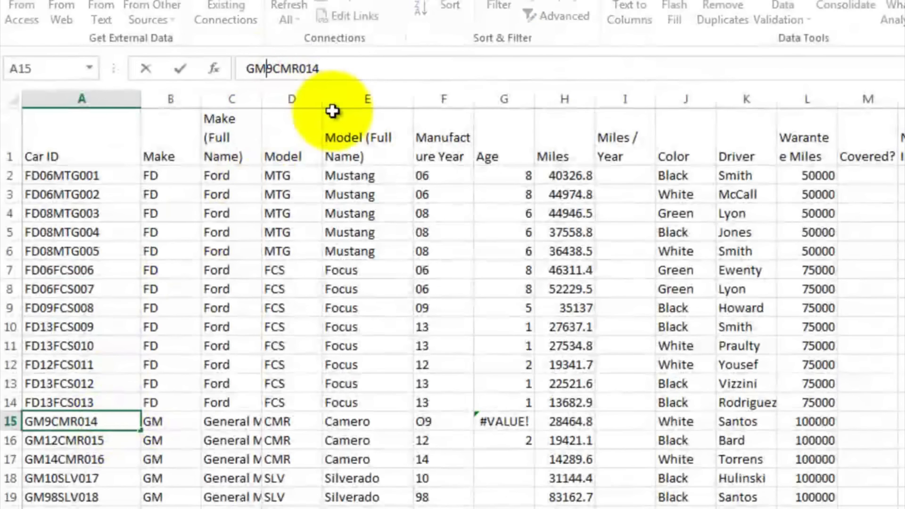
pyautogui.write('0')
pyautogui.press('Return')
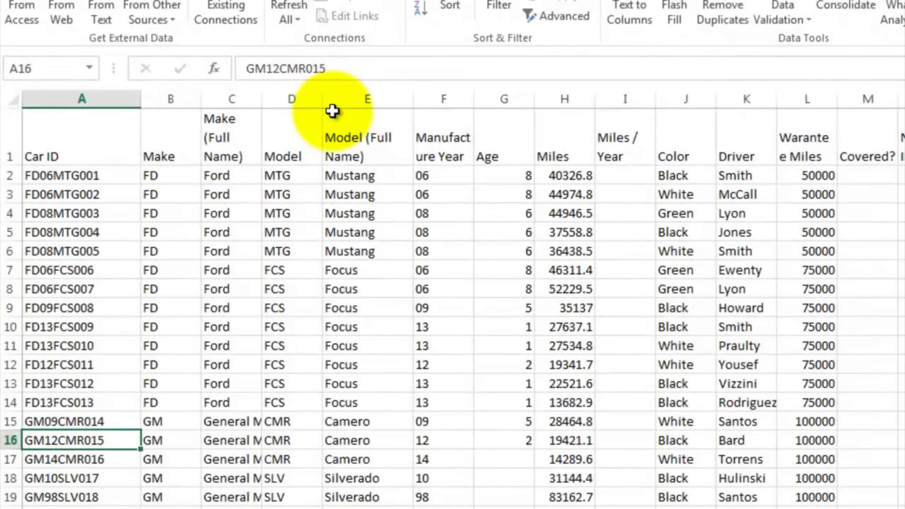
# Step: Fill the age formula from G16 down through G53 for the remaining cars
pyautogui.click(518, 438)
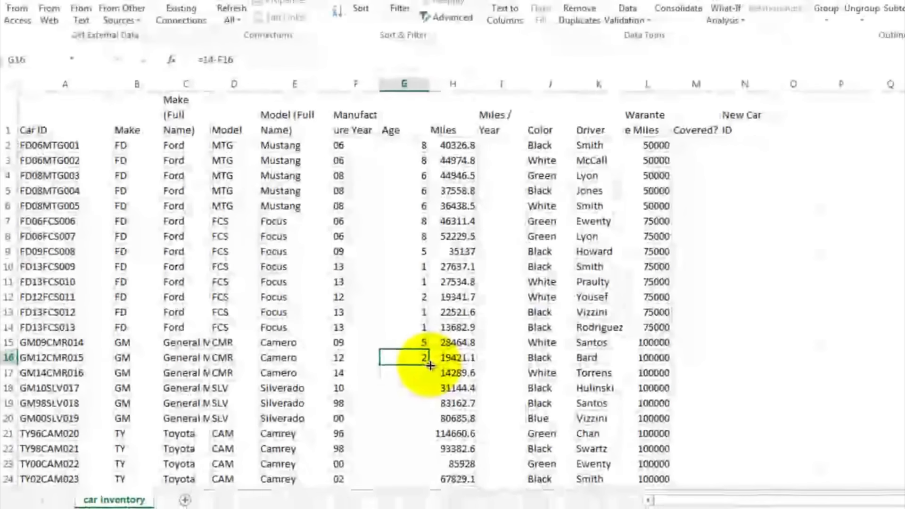
pyautogui.moveTo(430, 366); pyautogui.dragTo(419, 450)
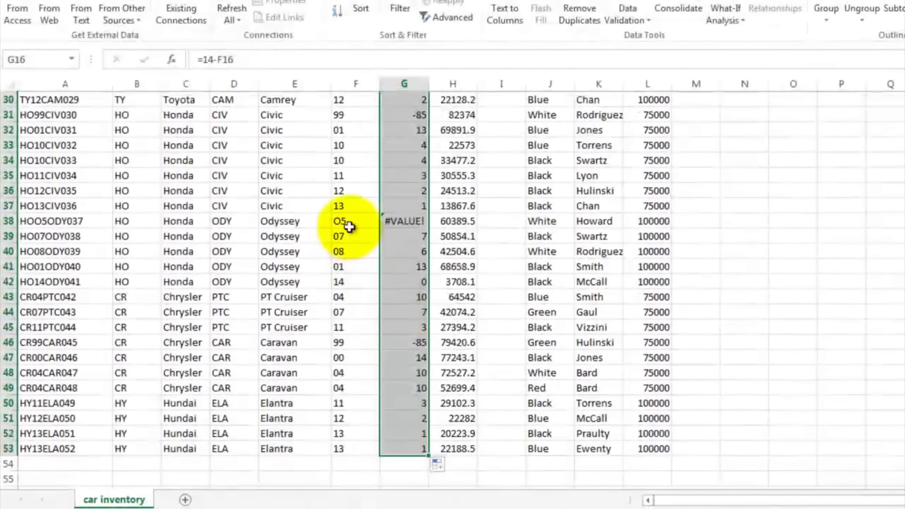
# Step: Trace the #VALUE! error in G38 to its source and correct the car ID in A38 to HO05ODY037
pyautogui.click(400, 220)
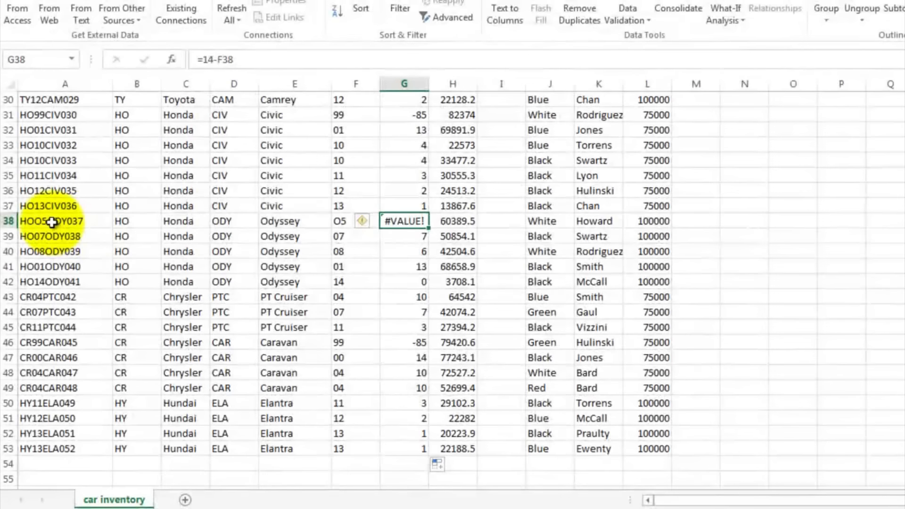
pyautogui.click(52, 222)
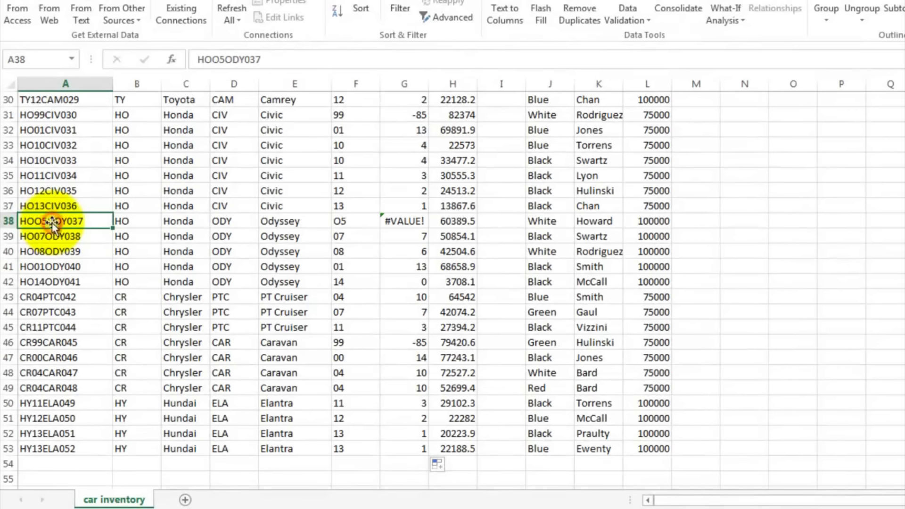
pyautogui.click(219, 59)
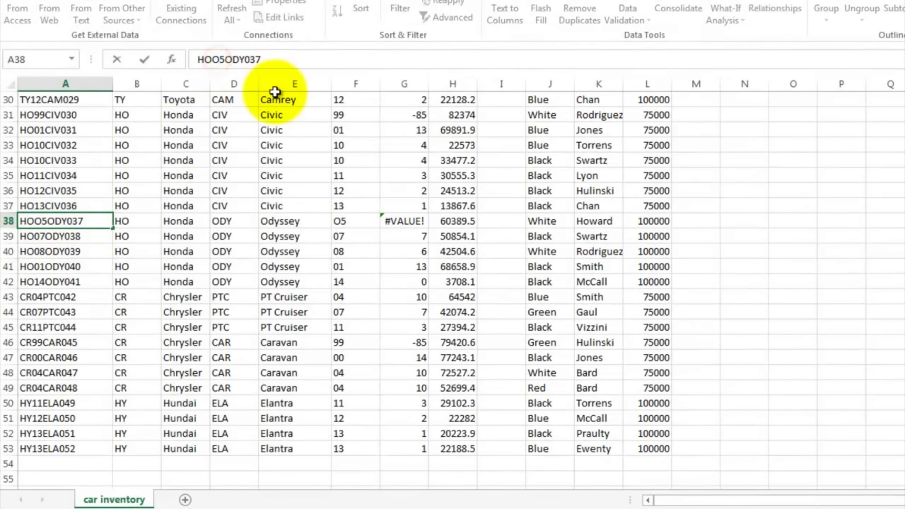
pyautogui.press('BackSpace')
pyautogui.write('0')
pyautogui.press('Return')
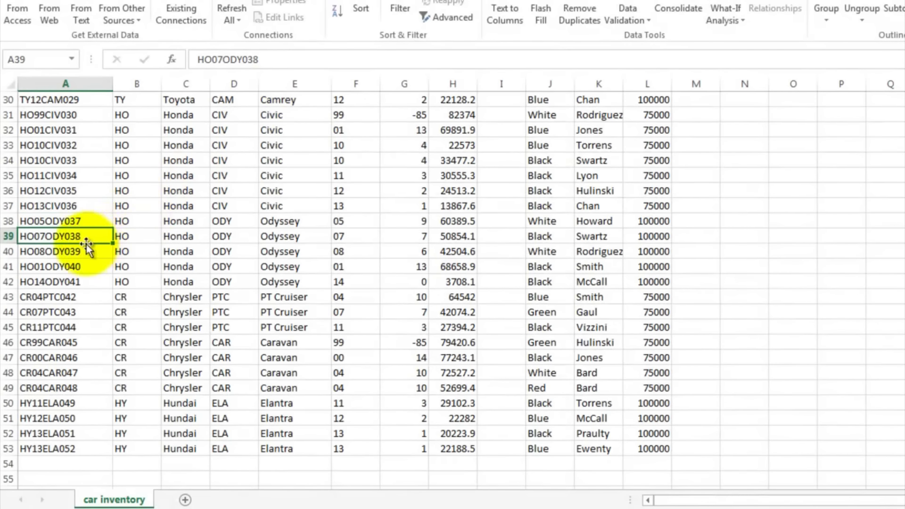
# Step: Examine the negative age in G19 for the Silverado with manufacture year 98
pyautogui.scroll(3, 241, 250)
pyautogui.scroll(7, 241, 249)
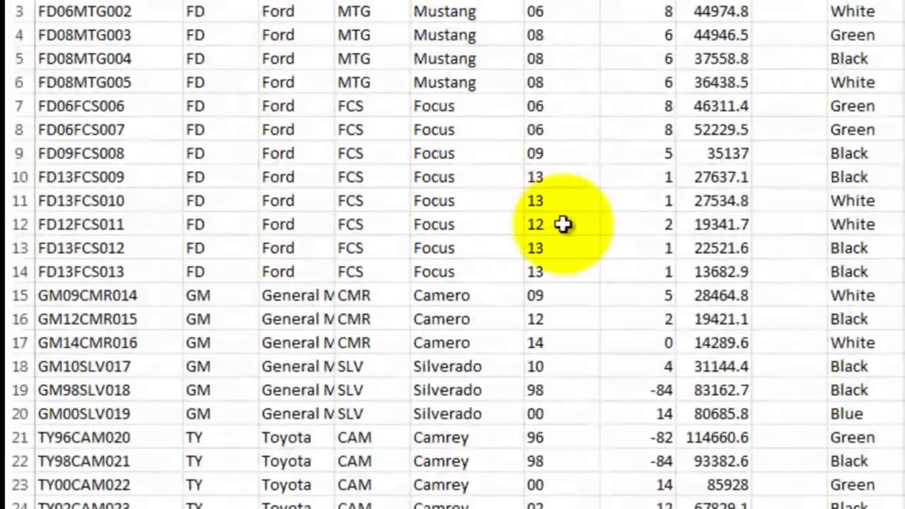
pyautogui.click(640, 390)
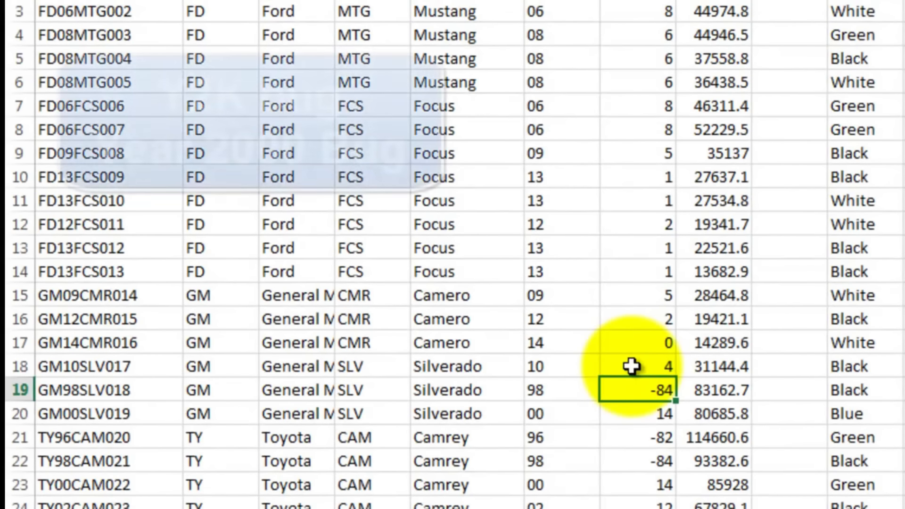
# Step: Check the formulas behind the manufacture year in F19 and the age in G19
pyautogui.scroll(-3, 631, 366)
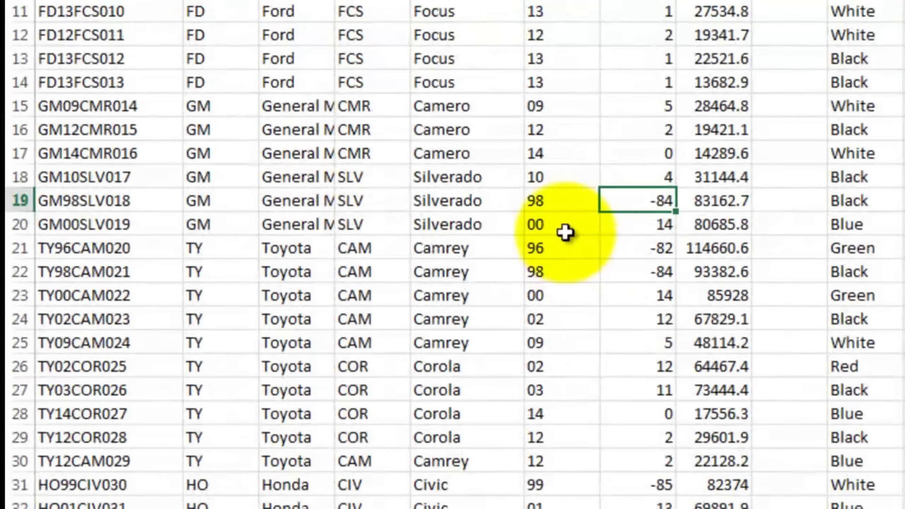
pyautogui.click(556, 202)
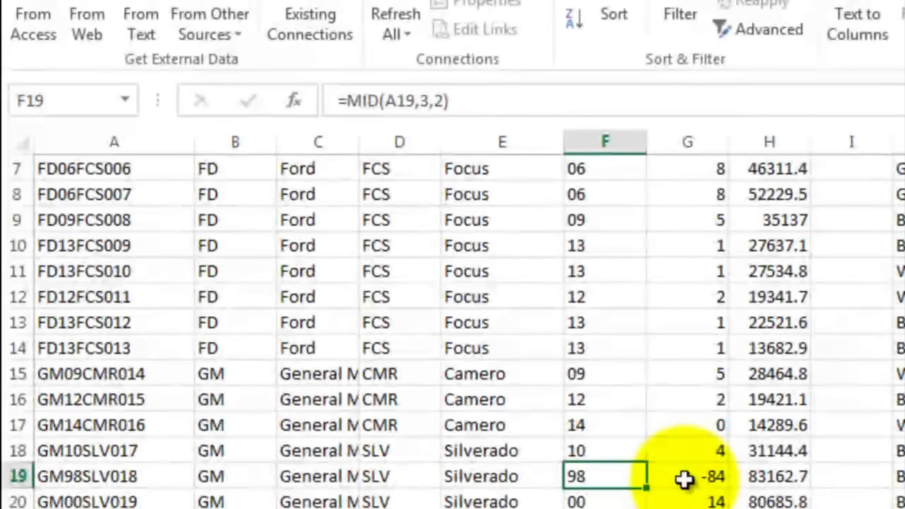
pyautogui.click(685, 479)
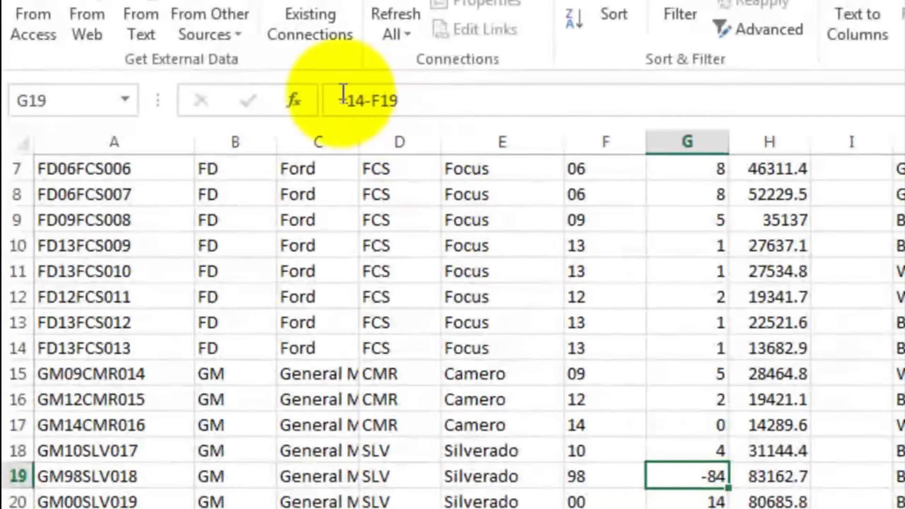
pyautogui.doubleClick(692, 472)
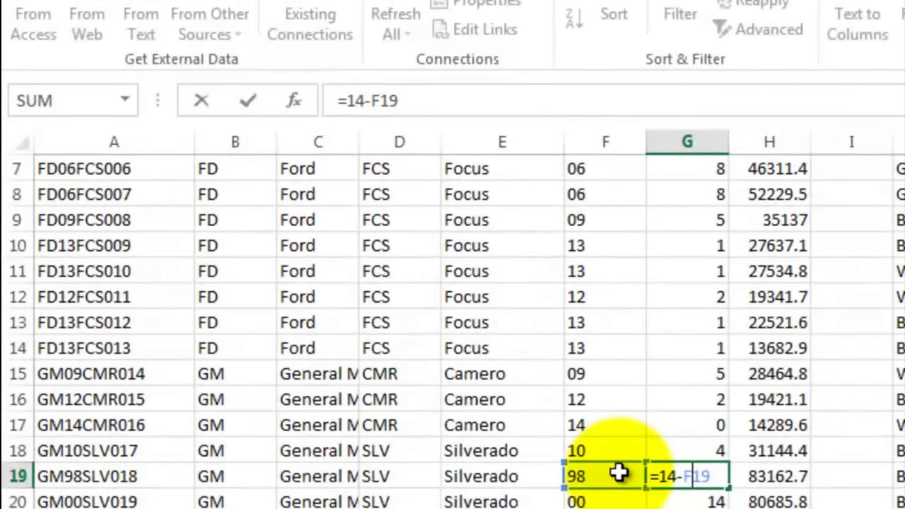
pyautogui.hotkey('ctrl', 'Return')
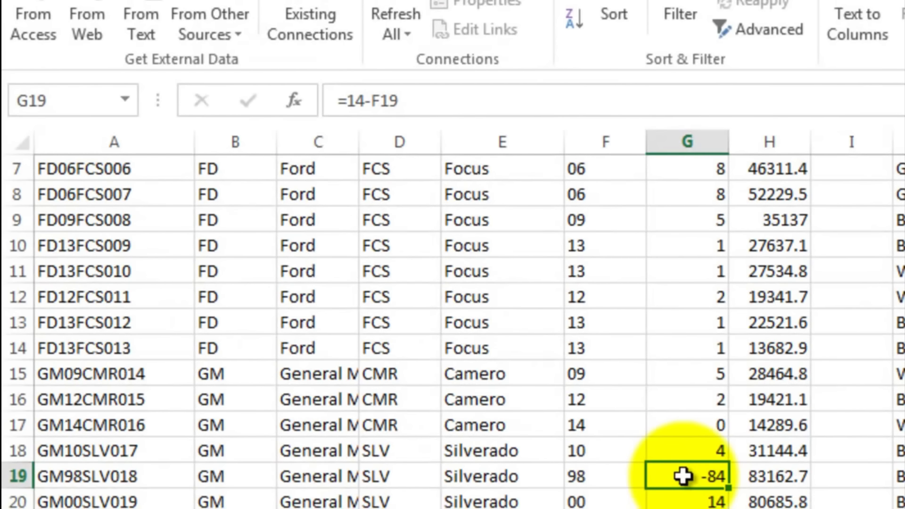
# Step: Replace the age formula in G2 with an IF formula whose logical test is 14-F2<0
pyautogui.scroll(2, 684, 477)
pyautogui.click(688, 240)
pyautogui.click(413, 97)
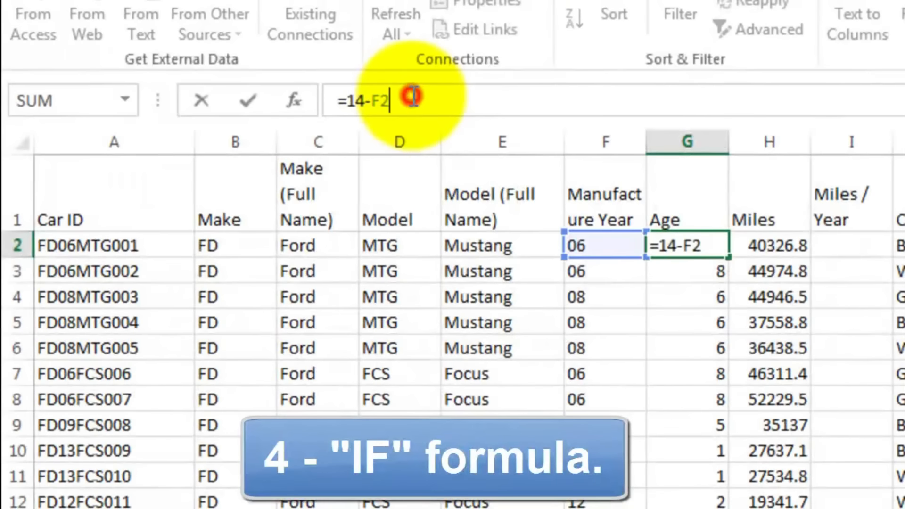
pyautogui.press('BackSpace')
pyautogui.press('BackSpace')
pyautogui.press('BackSpace')
pyautogui.press('BackSpace')
pyautogui.press('BackSpace')
pyautogui.press('BackSpace')
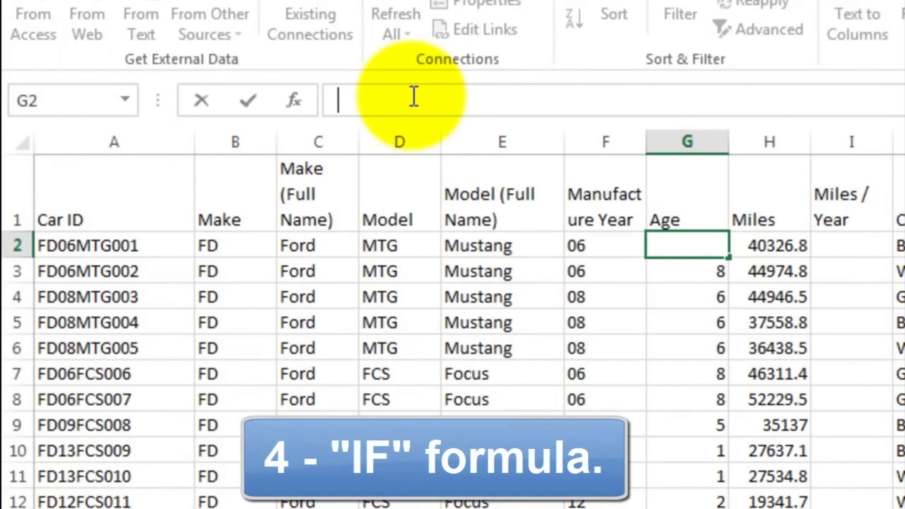
pyautogui.write('=if(')
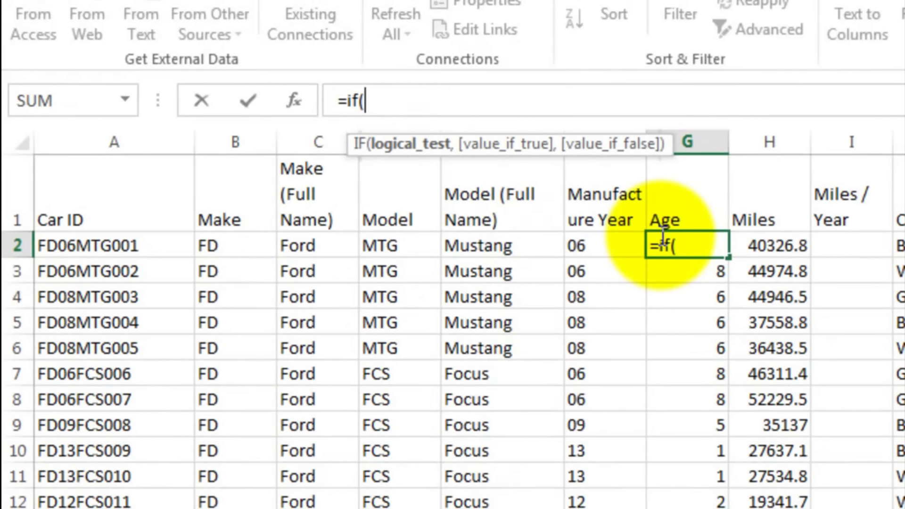
pyautogui.write('14-')
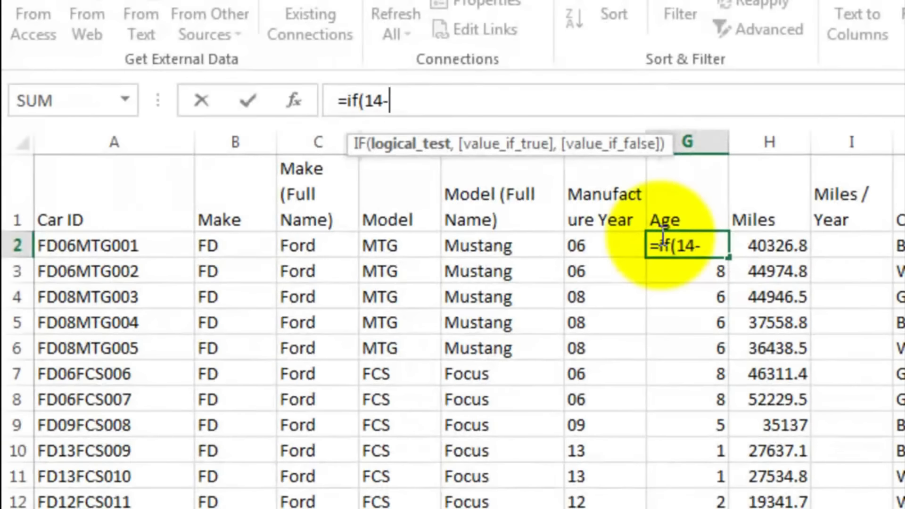
pyautogui.click(611, 246)
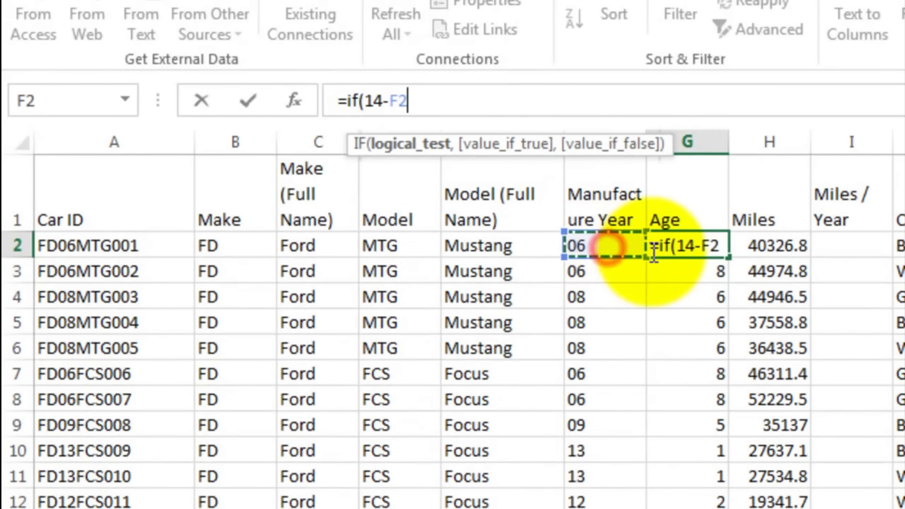
pyautogui.write('<0')
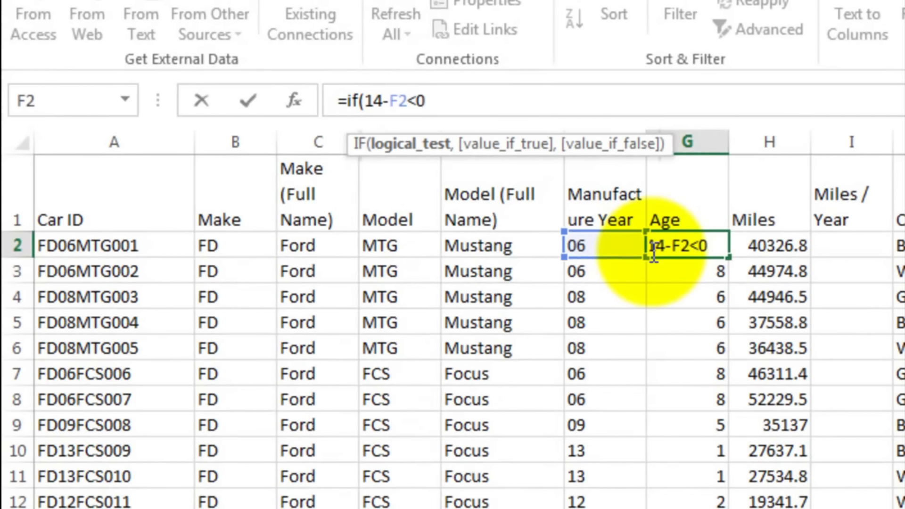
pyautogui.write(',')
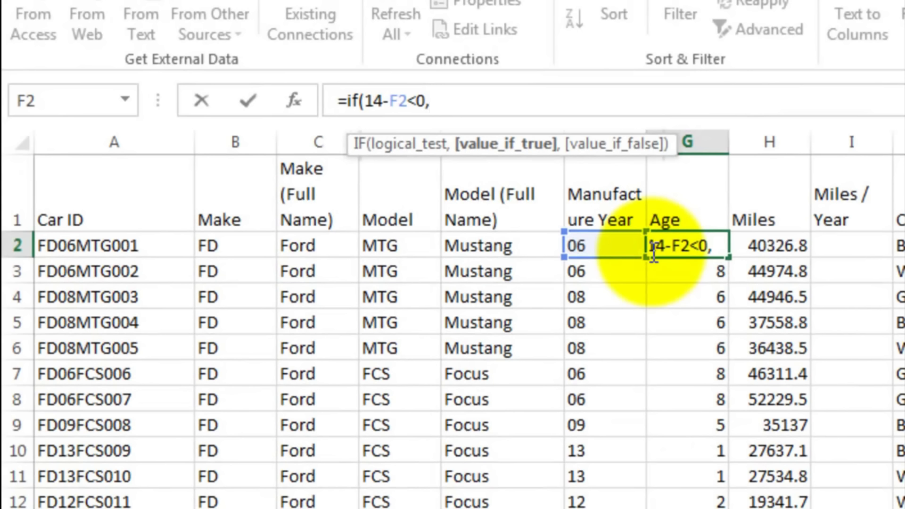
# Step: Complete the IF formula in G2 with 100-F2+14 as the true value and 14-F2 as the false value
pyautogui.write('100-')
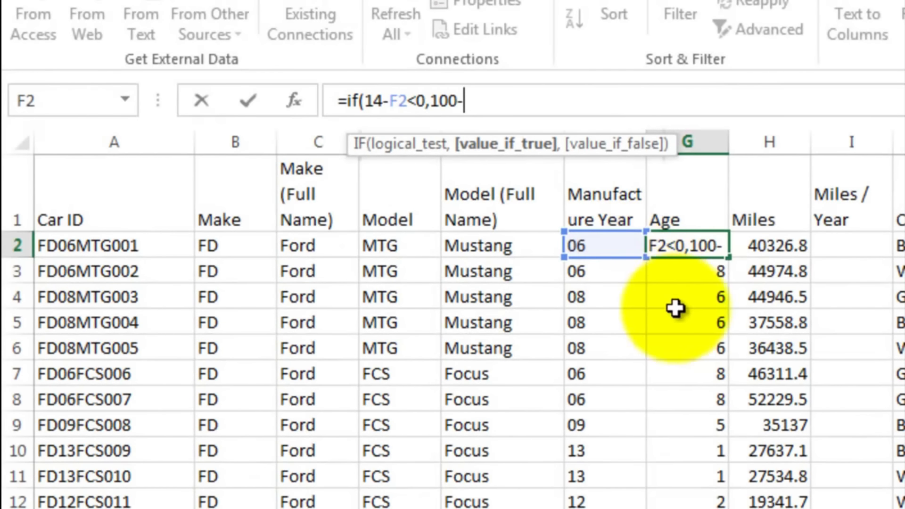
pyautogui.click(604, 247)
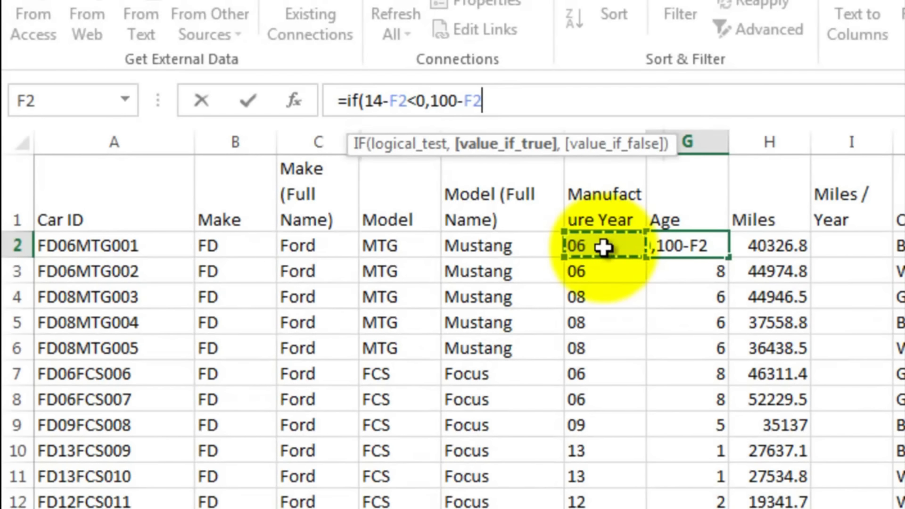
pyautogui.write('+14')
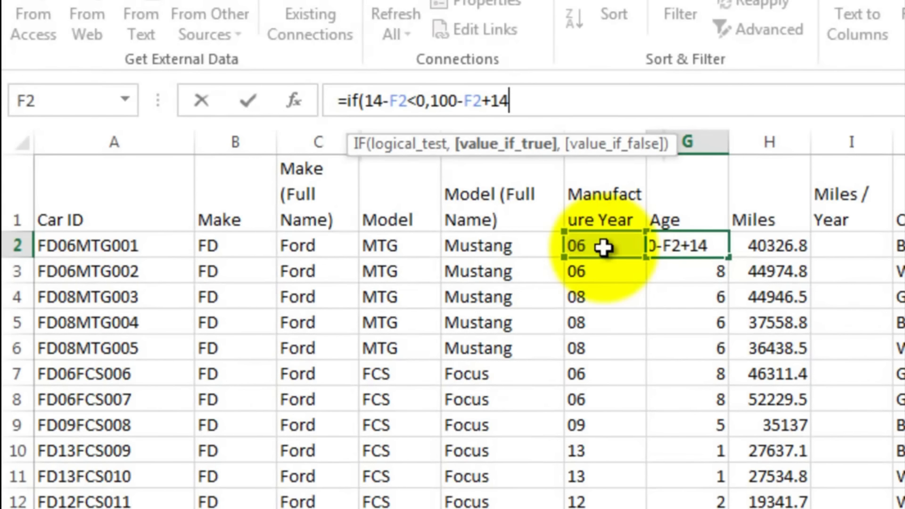
pyautogui.write(',')
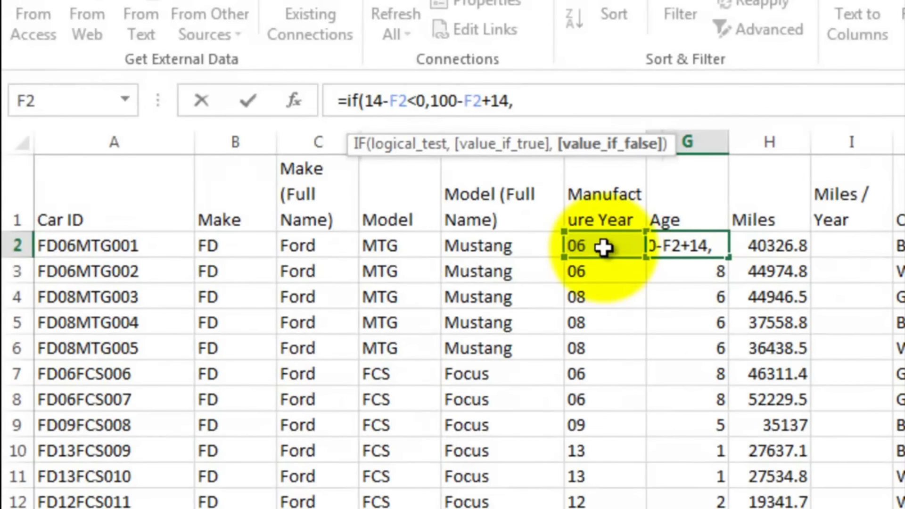
pyautogui.write('14-')
pyautogui.click(604, 248)
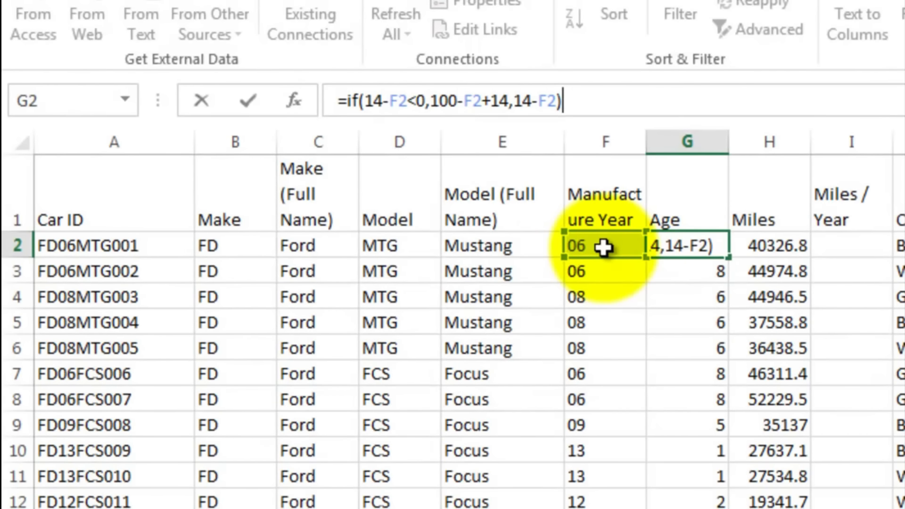
pyautogui.press('Return')
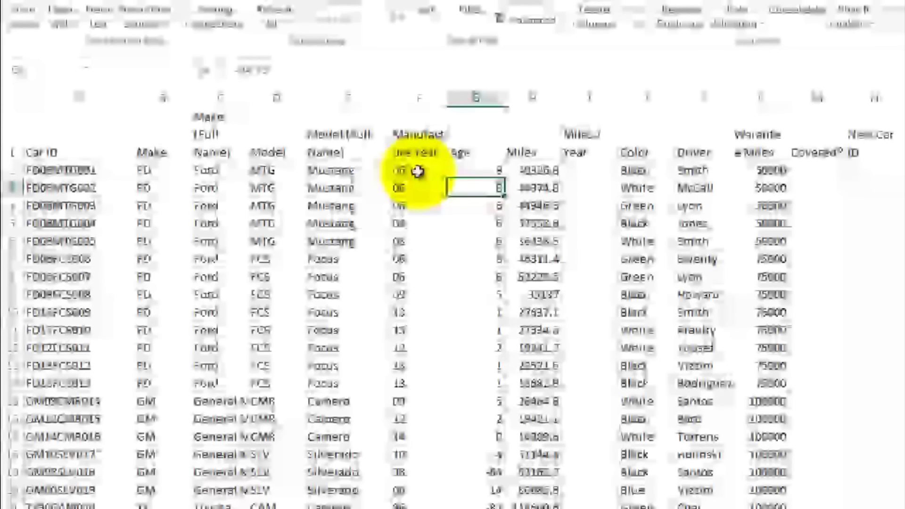
# Step: Fill the IF age formula from G2 down through G53 and review the recalculated ages
pyautogui.moveTo(475, 170); pyautogui.dragTo(421, 461)
pyautogui.hotkey('ctrl', 'd')
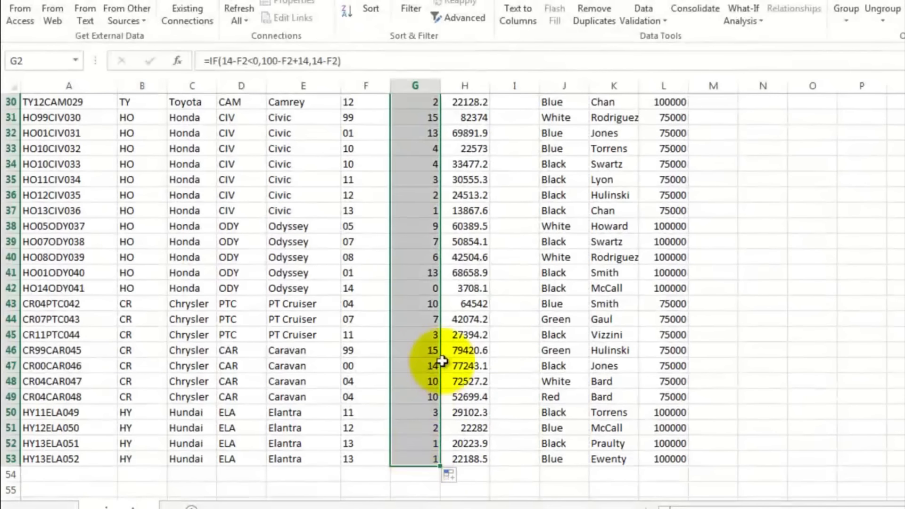
pyautogui.click(415, 150)
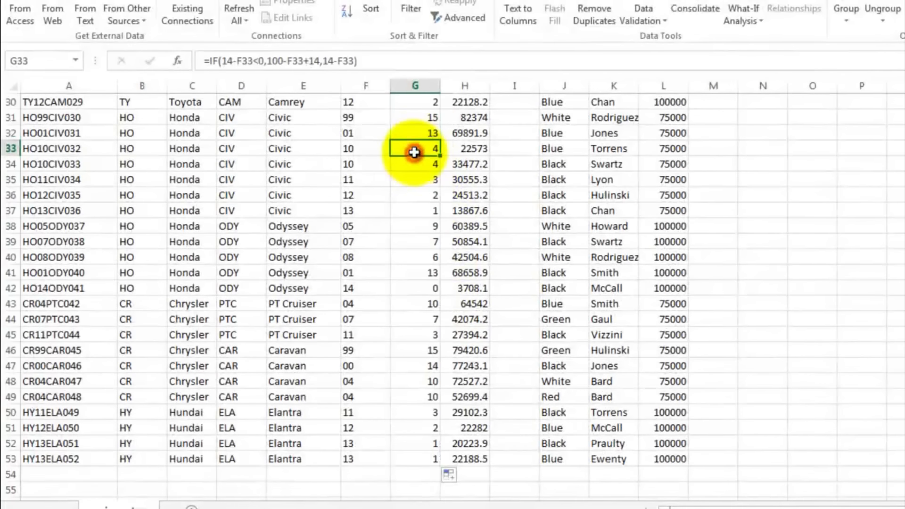
pyautogui.click(418, 117)
pyautogui.scroll(4, 445, 210)
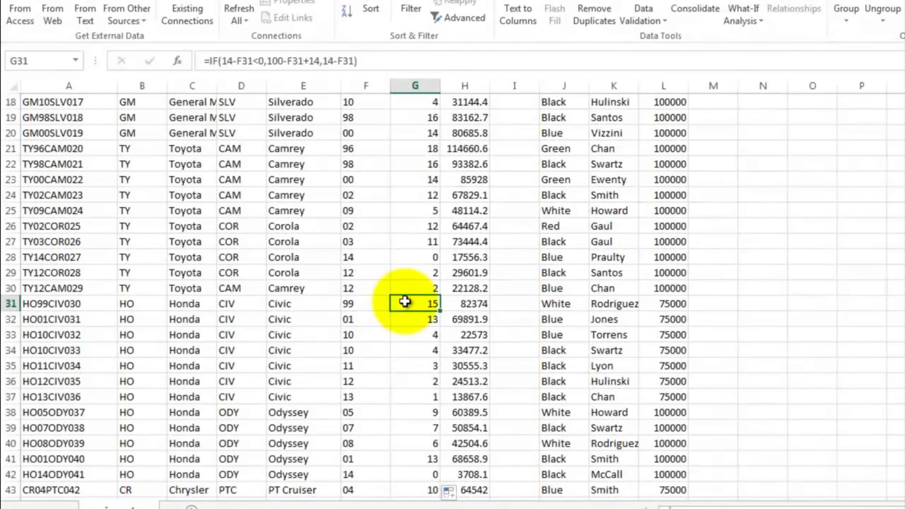
pyautogui.scroll(6, 405, 298)
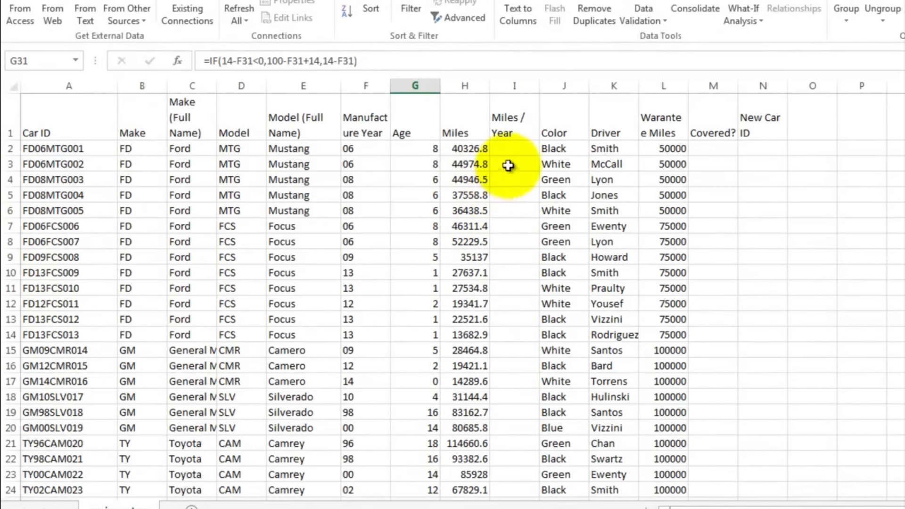
# Step: Calculate miles per year for the first car in I2 with the formula =H2/G2
pyautogui.click(512, 148)
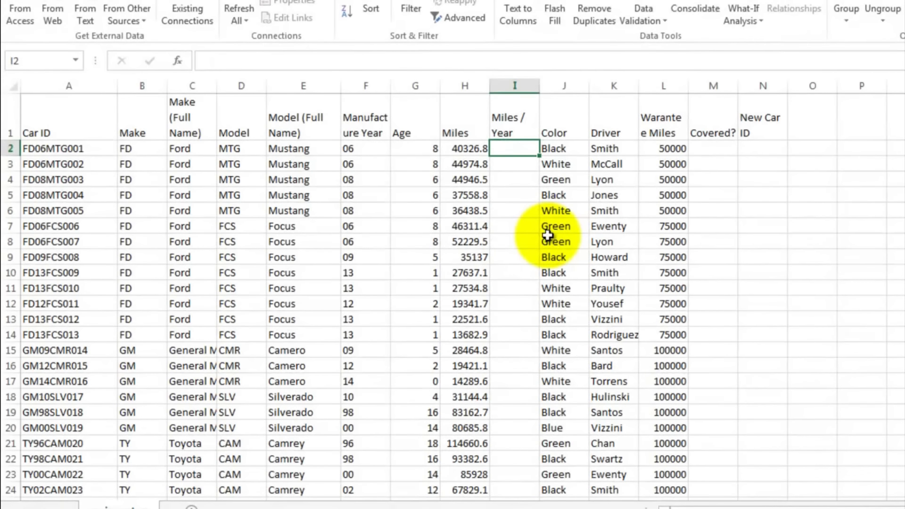
pyautogui.write('=')
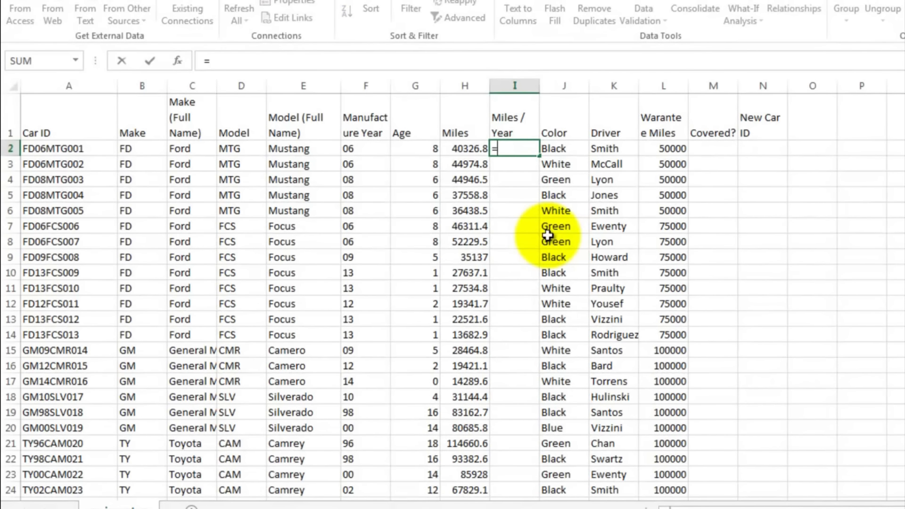
pyautogui.click(459, 148)
pyautogui.write('/')
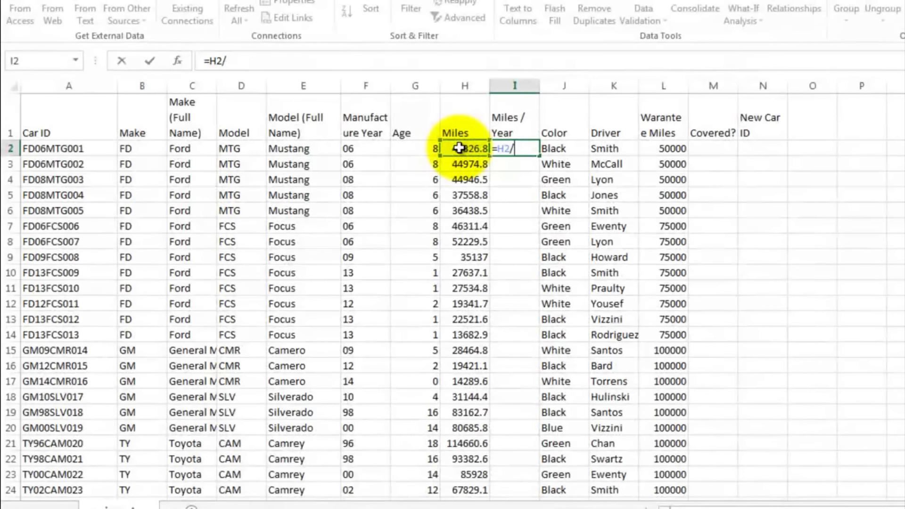
pyautogui.click(417, 147)
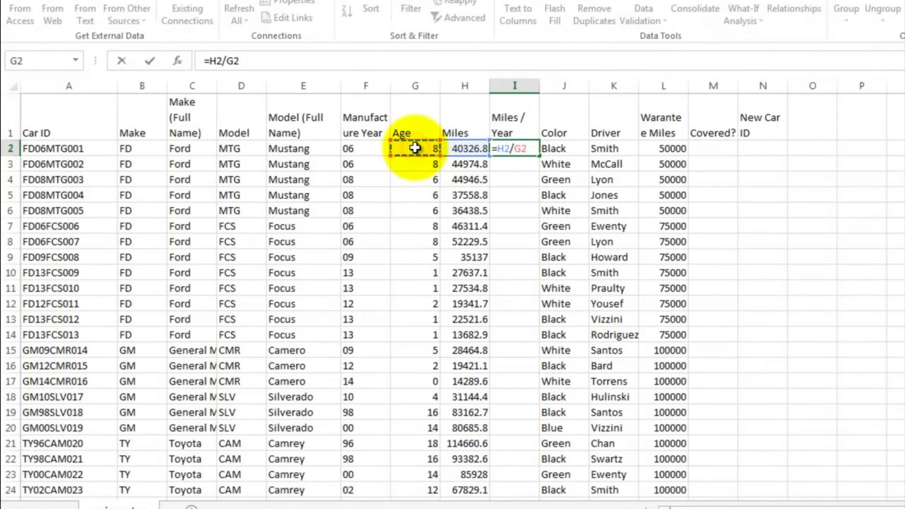
pyautogui.press('Return')
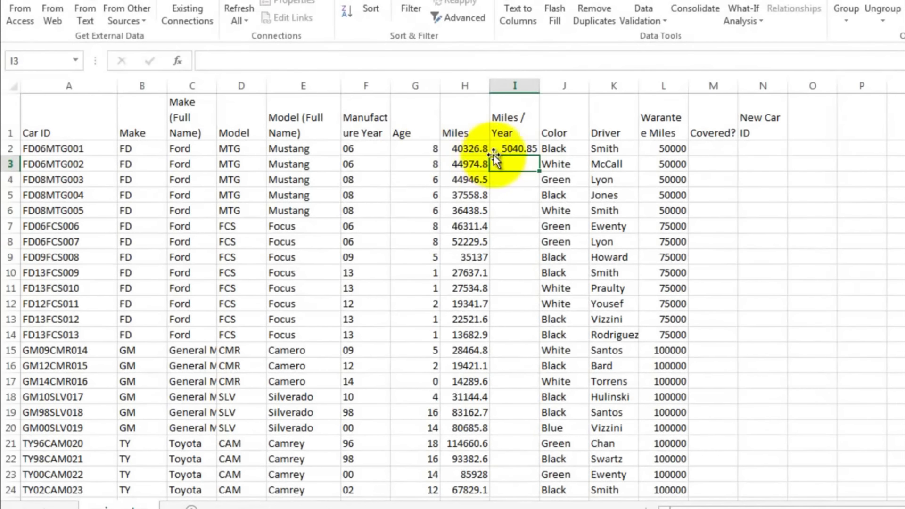
# Step: Fill the miles-per-year formula from I2 down through I53
pyautogui.click(507, 147)
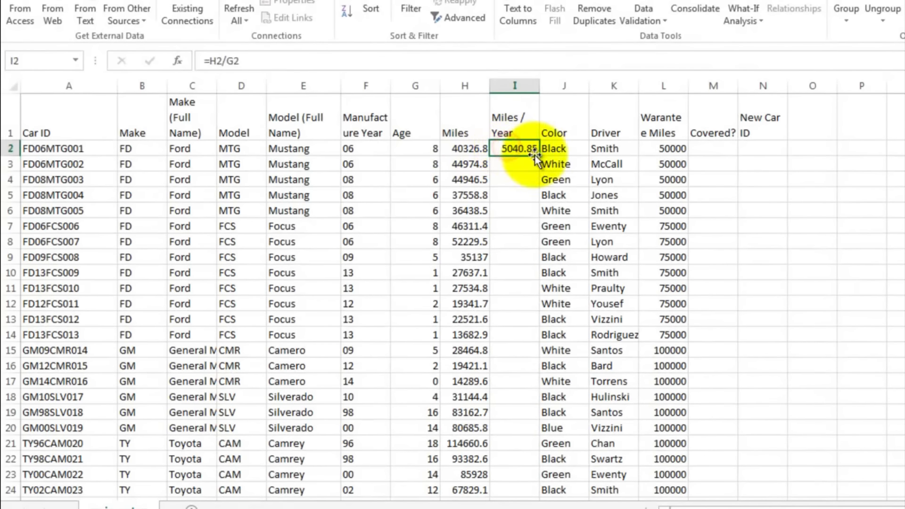
pyautogui.moveTo(539, 156); pyautogui.dragTo(521, 472)
pyautogui.click(516, 210)
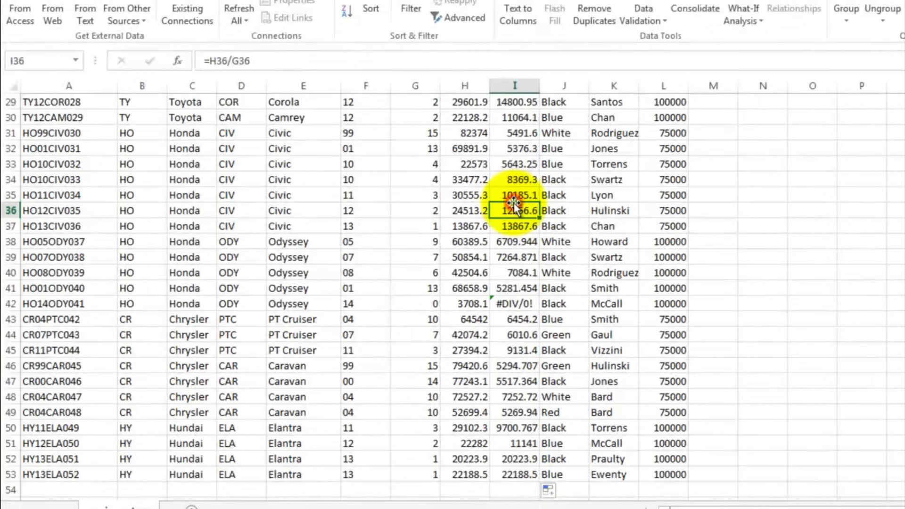
# Step: Trace the #DIV/0! error in I17 to the age value in G17
pyautogui.scroll(7, 515, 208)
pyautogui.scroll(3, 516, 207)
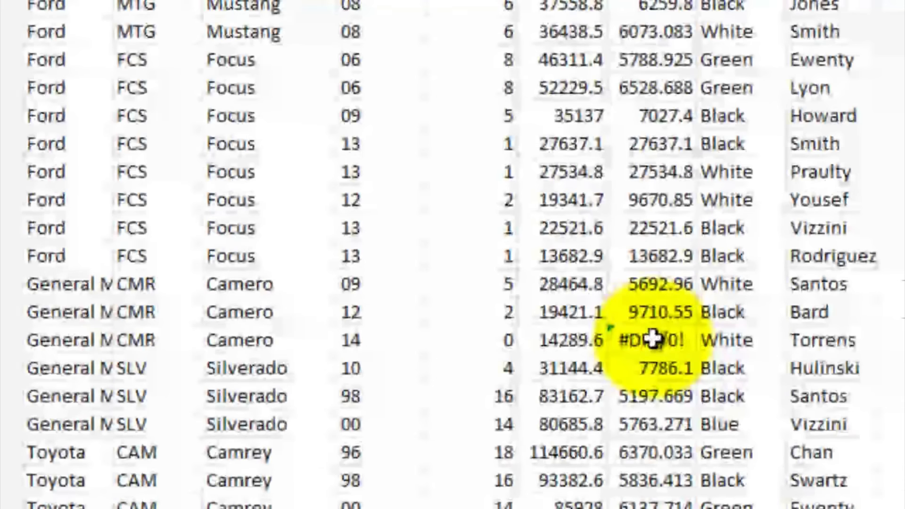
pyautogui.click(637, 345)
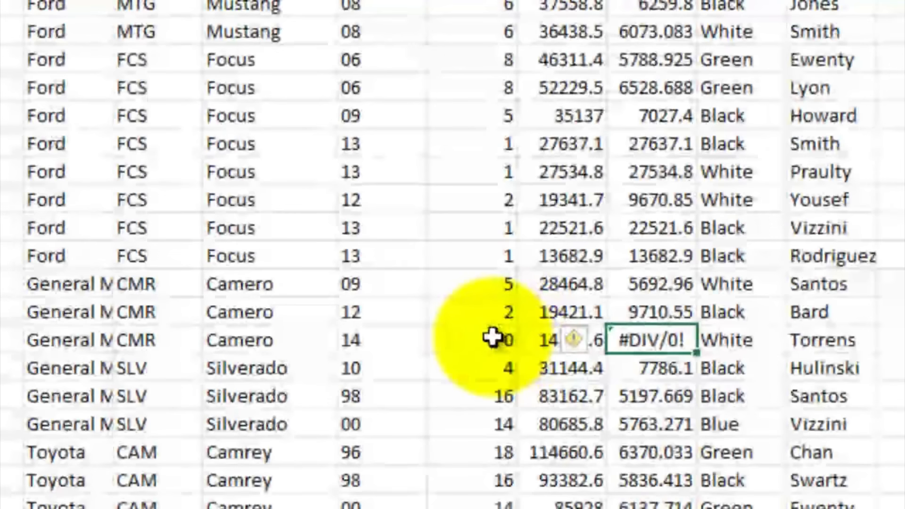
pyautogui.click(494, 338)
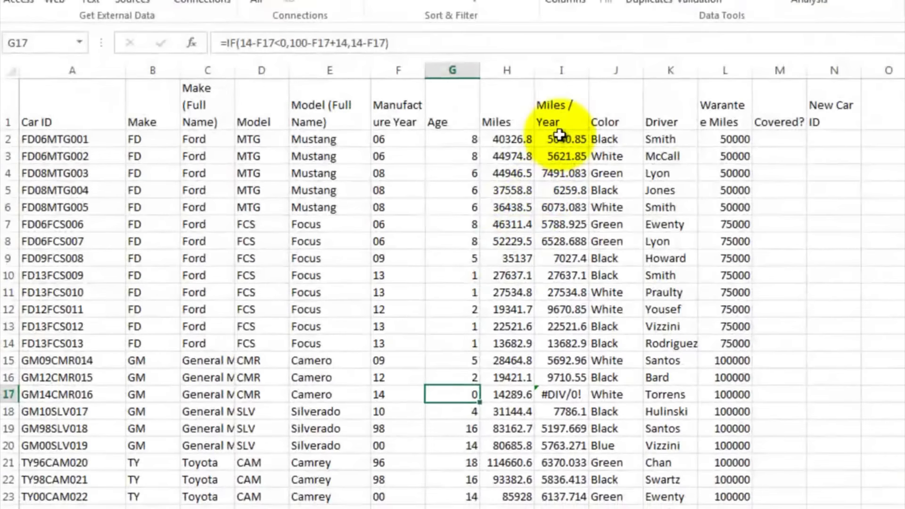
# Step: Change the miles-per-year formula in I2 to =H2/(G2+.5)
pyautogui.click(559, 137)
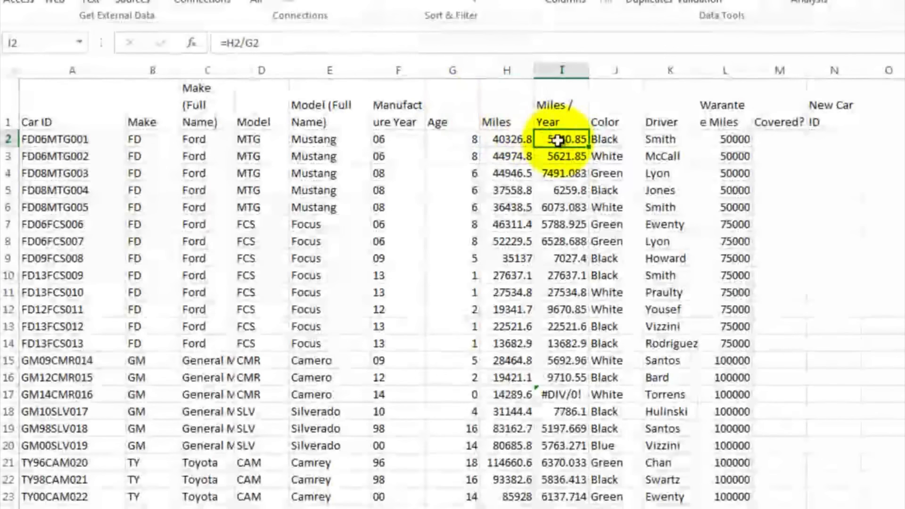
pyautogui.doubleClick(562, 140)
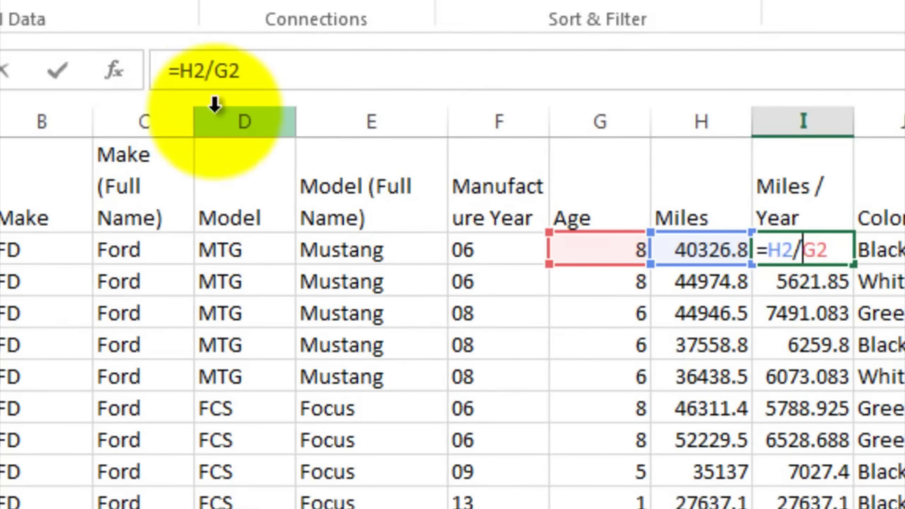
pyautogui.click(207, 70)
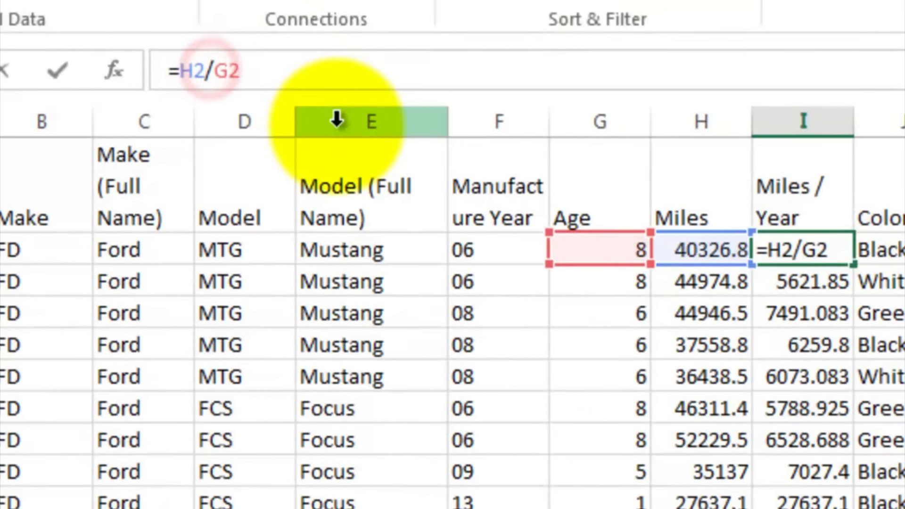
pyautogui.click(215, 70)
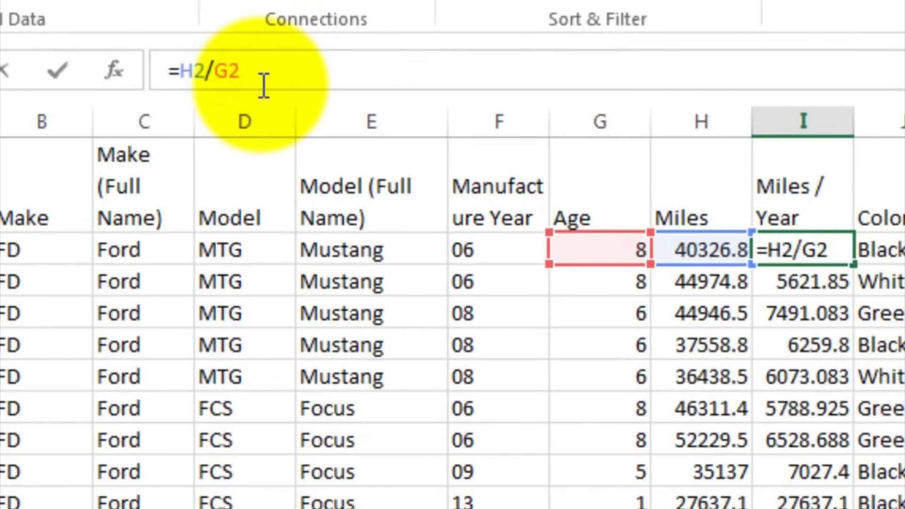
pyautogui.write('(G2+5)')
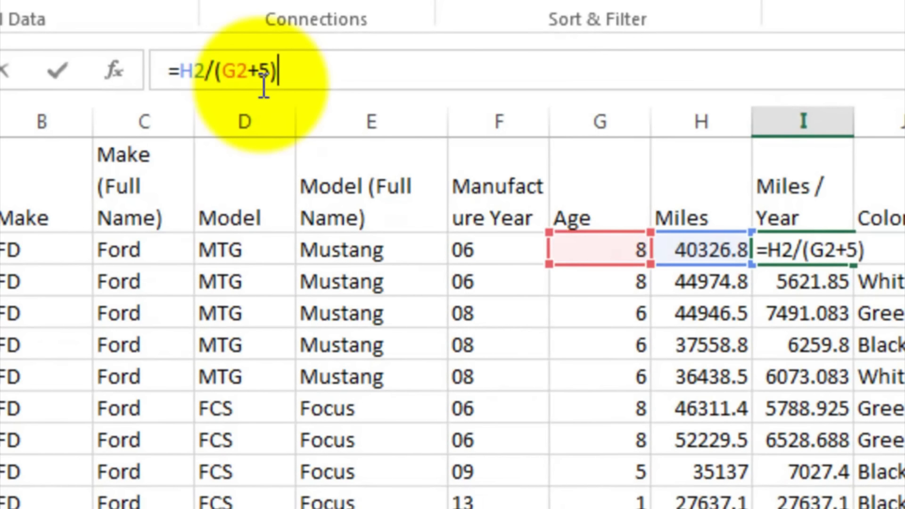
pyautogui.press('BackSpace')
pyautogui.press('BackSpace')
pyautogui.write('.5)')
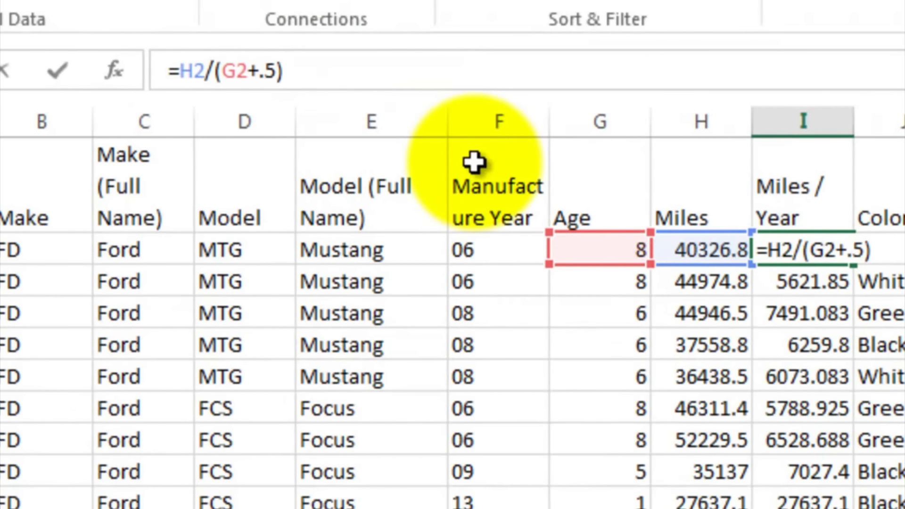
pyautogui.press('Return')
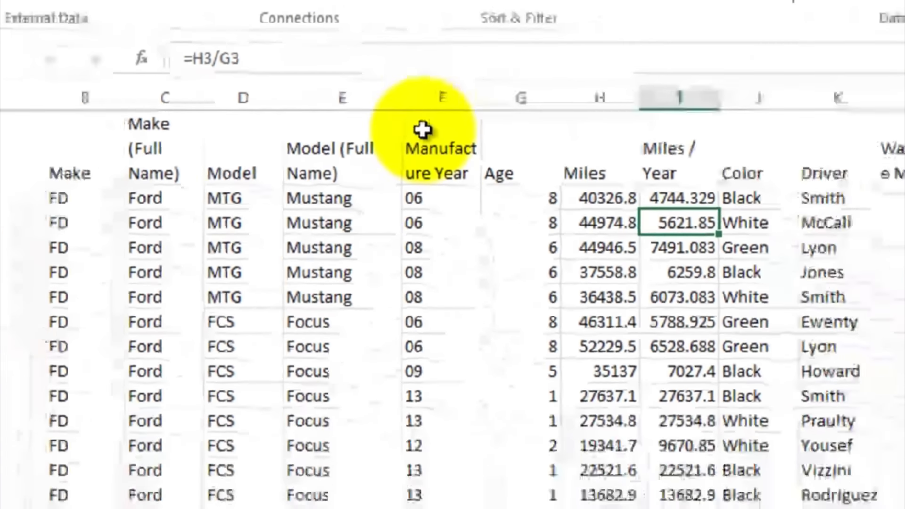
# Step: Fill the revised miles-per-year formula from I2 down through I53
pyautogui.press('Up')
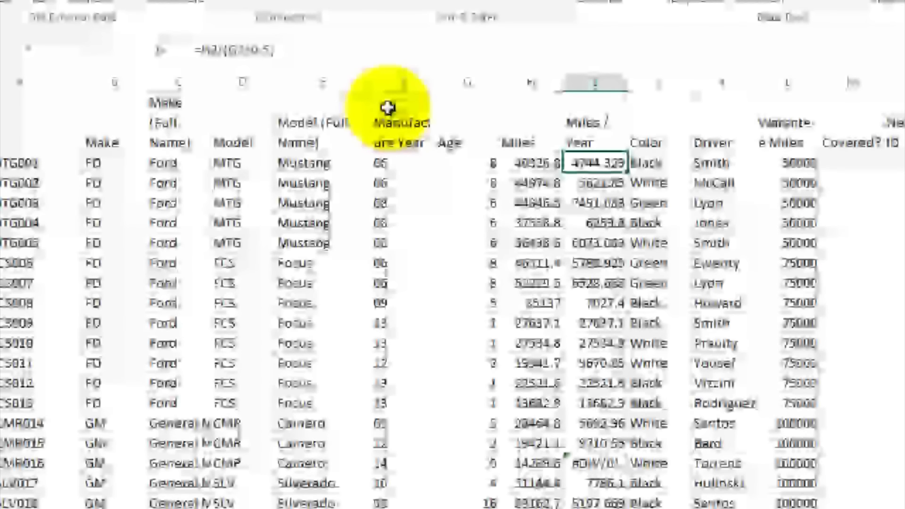
pyautogui.moveTo(628, 173)
pyautogui.mouseDown()
pyautogui.moveTo(534, 503)
pyautogui.moveTo(538, 470)
pyautogui.mouseUp()
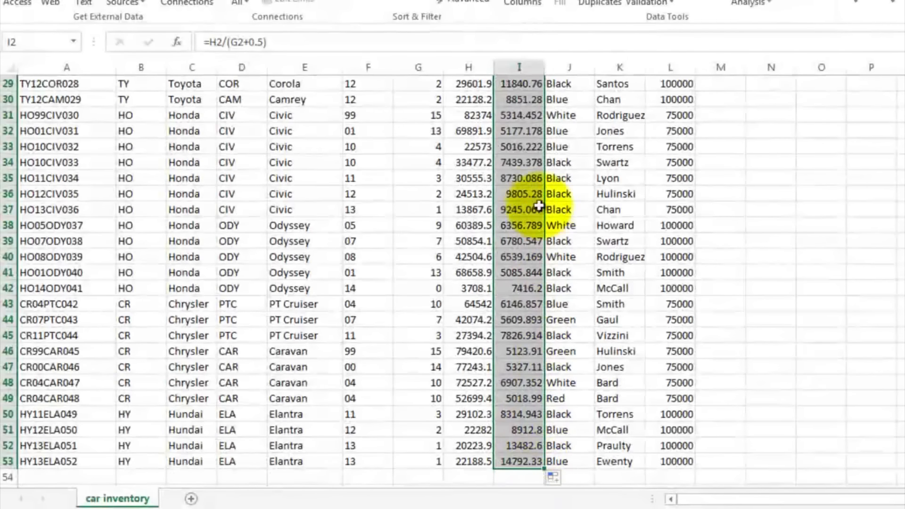
pyautogui.click(531, 119)
pyautogui.scroll(9, 531, 119)
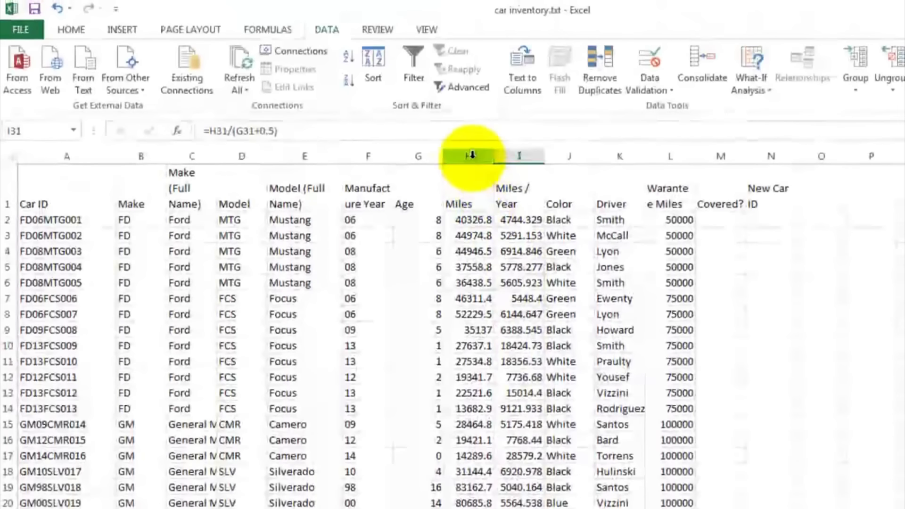
# Step: Format the Miles and Miles / Year columns (H and I) with the comma number style
pyautogui.moveTo(472, 156); pyautogui.dragTo(515, 151)
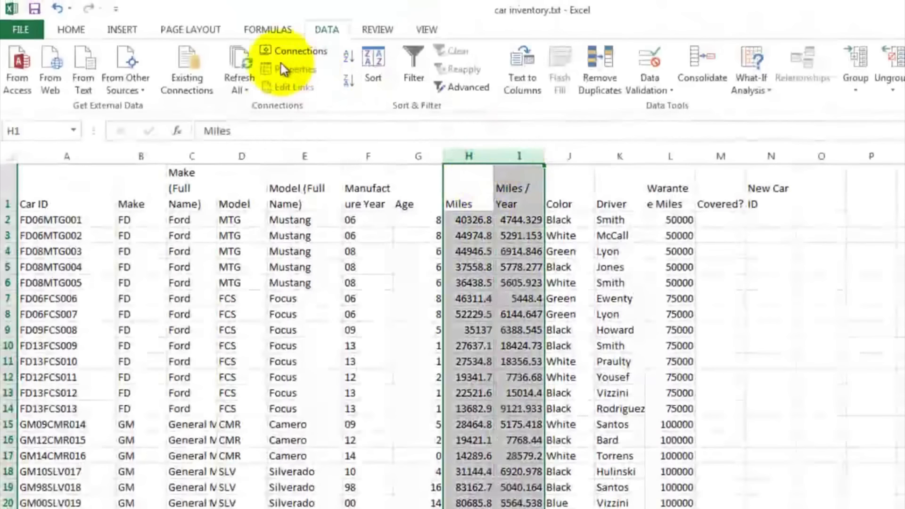
pyautogui.click(71, 29)
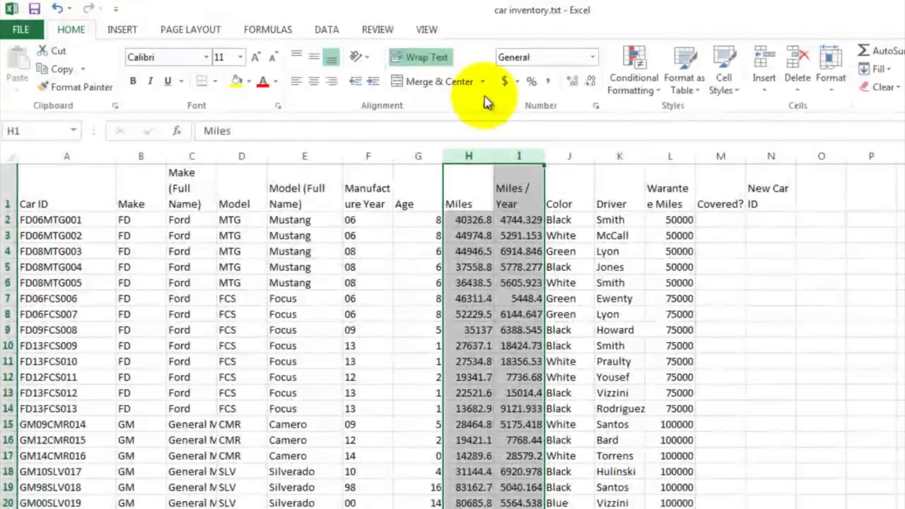
pyautogui.click(550, 83)
pyautogui.click(526, 230)
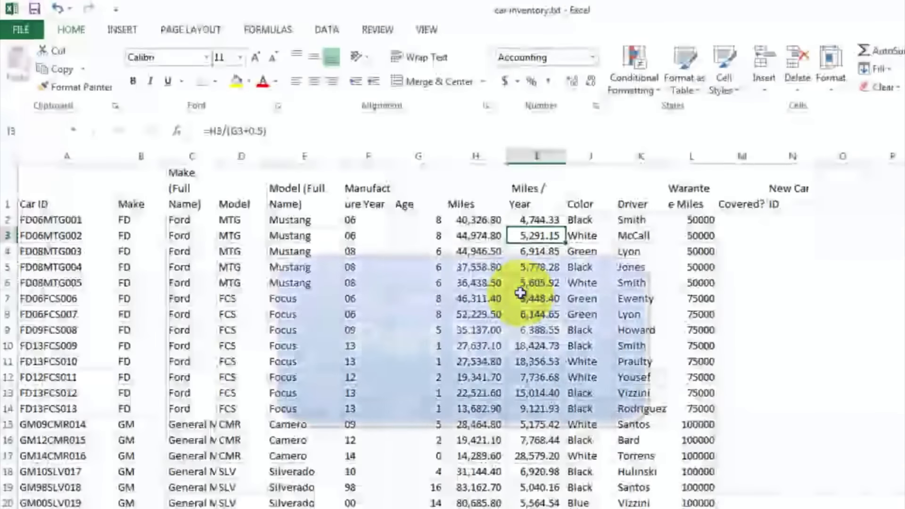
pyautogui.click(588, 223)
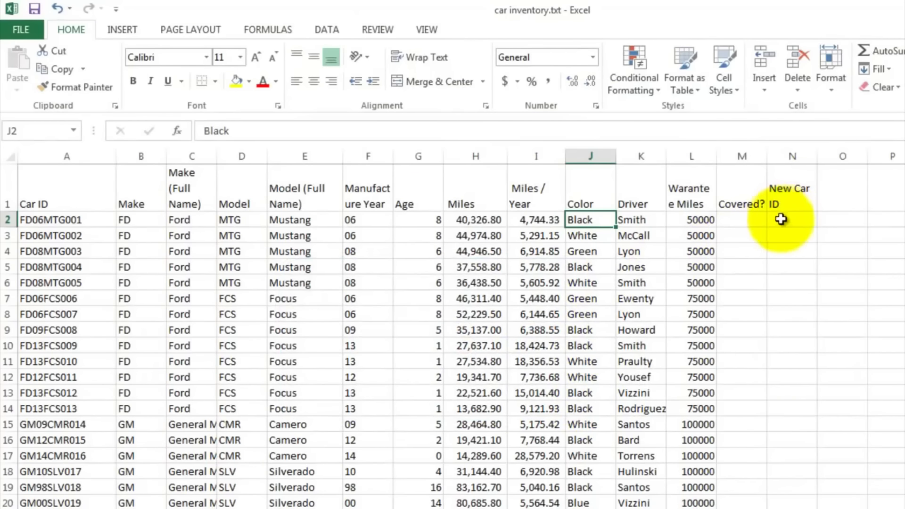
pyautogui.click(640, 222)
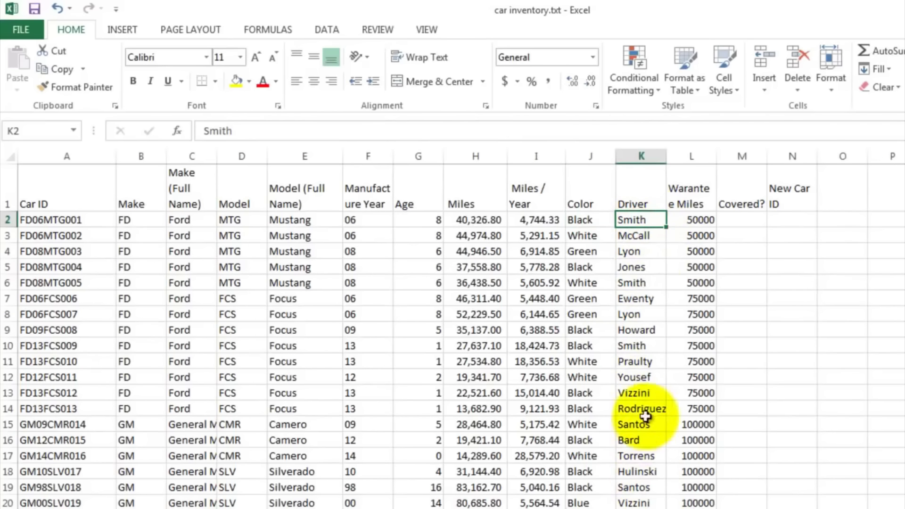
pyautogui.click(700, 221)
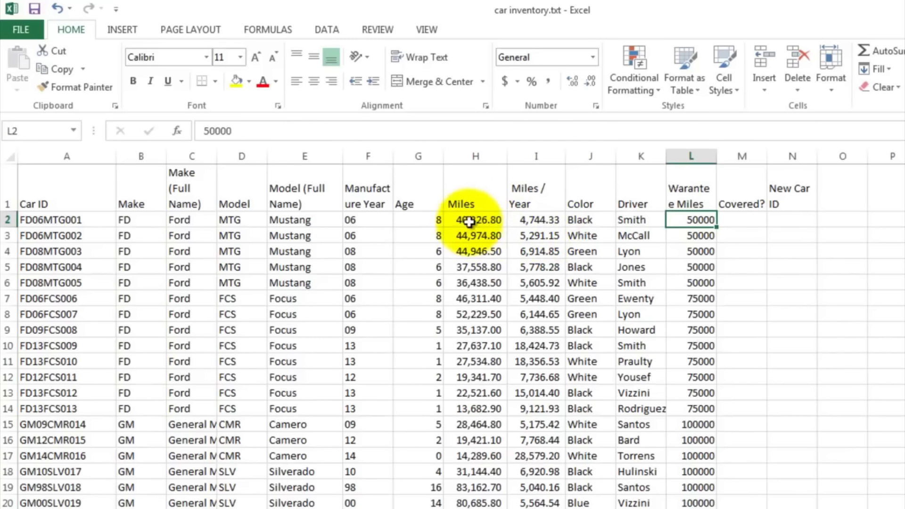
# Step: Determine the first car's warranty coverage in M2 with the formula =IF(H2<=L2,"Y","Not Covered")
pyautogui.click(736, 220)
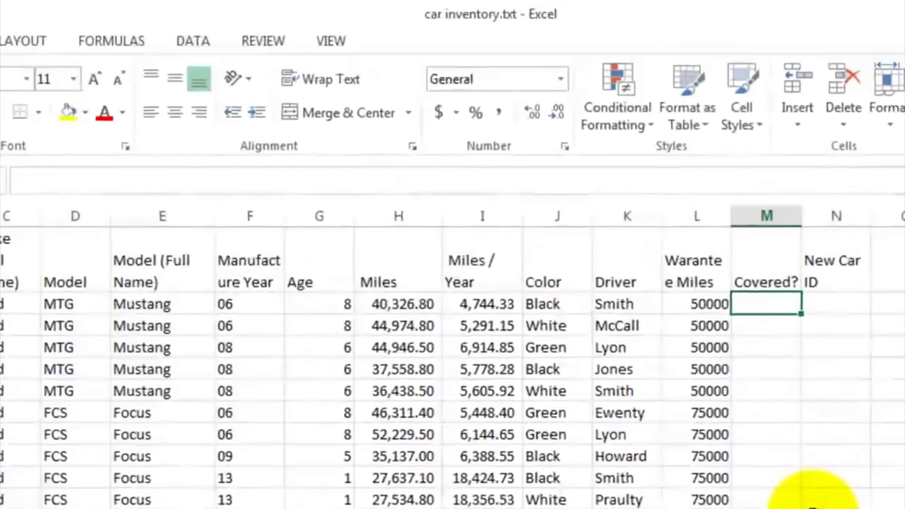
pyautogui.write('=if')
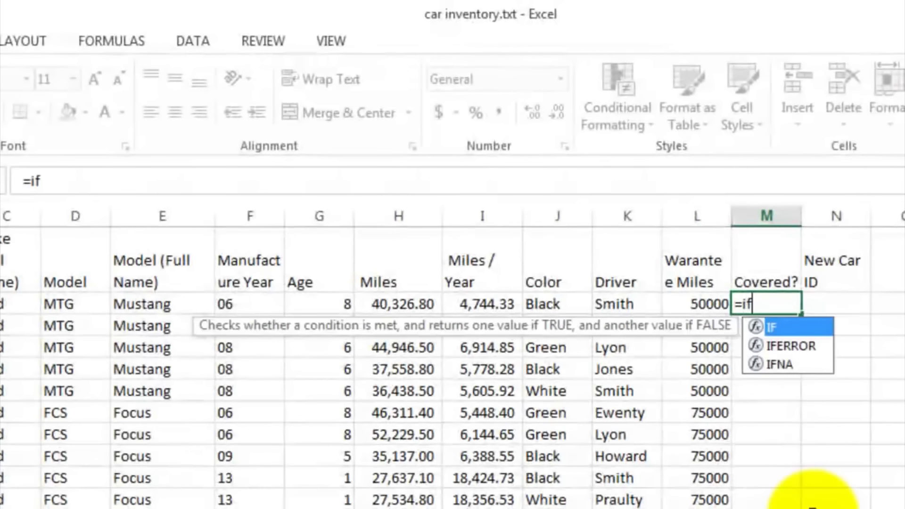
pyautogui.write('(')
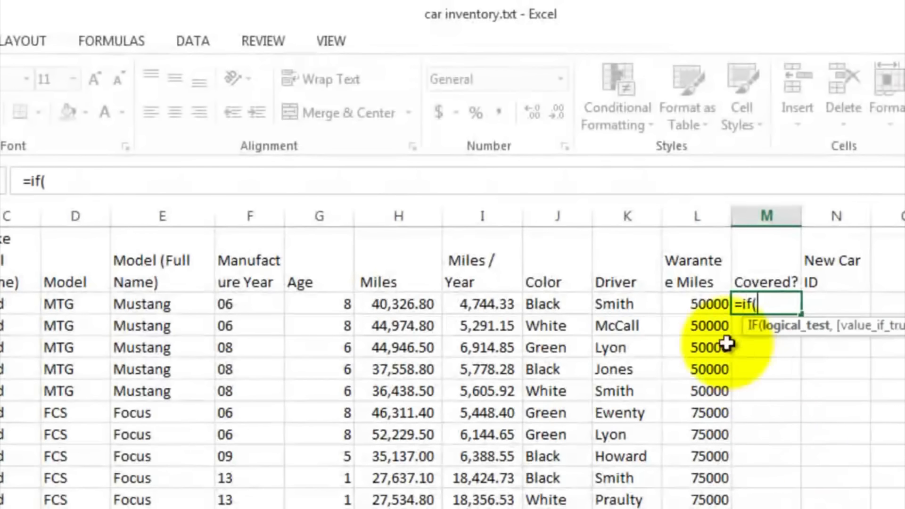
pyautogui.click(399, 304)
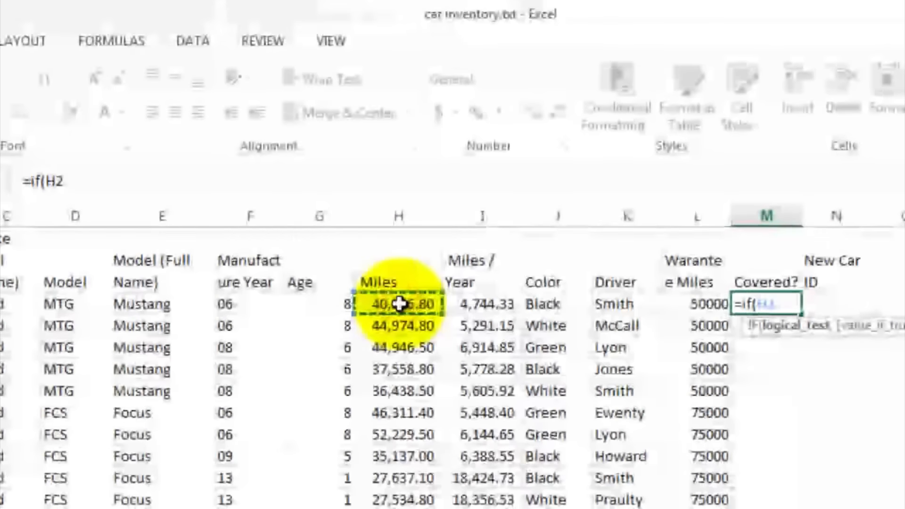
pyautogui.write('<=')
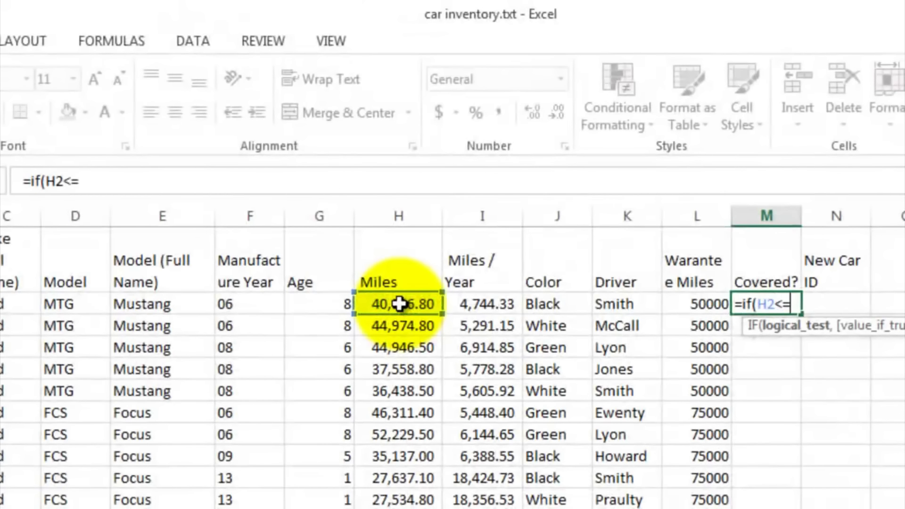
pyautogui.click(684, 303)
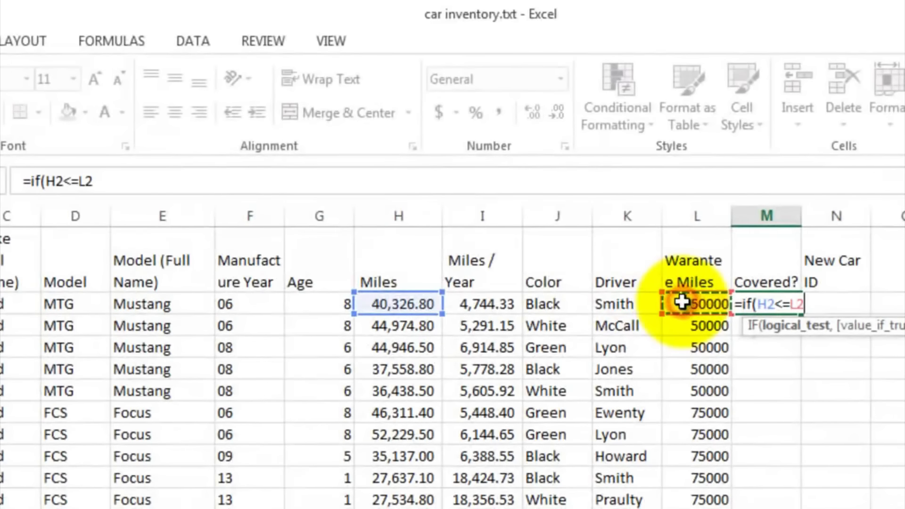
pyautogui.write(',')
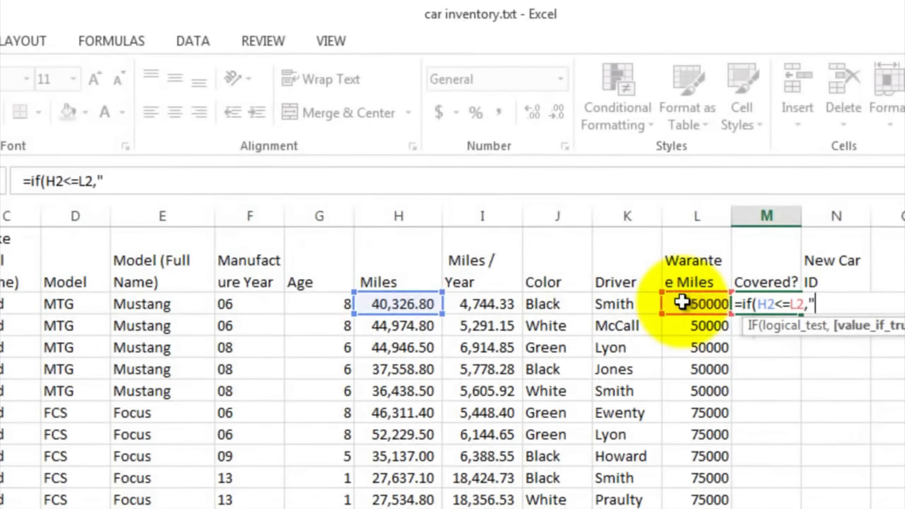
pyautogui.write(',')
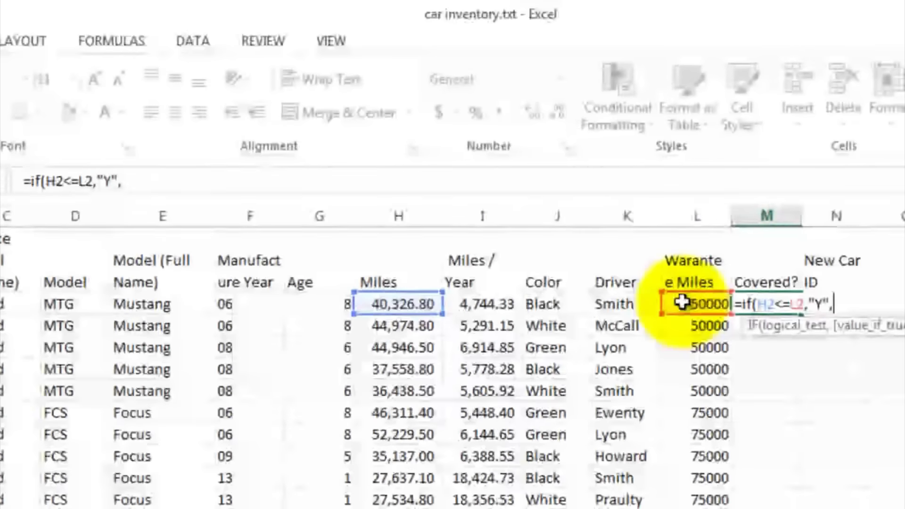
pyautogui.write('"Not')
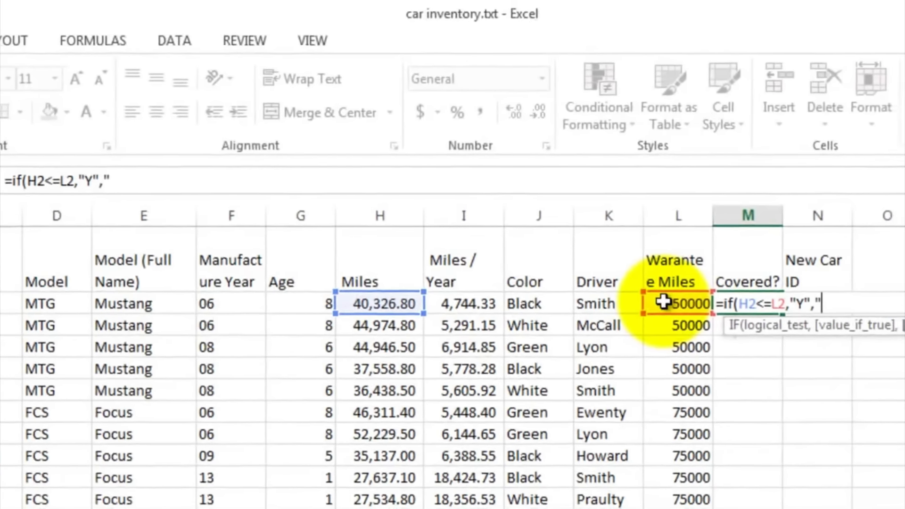
pyautogui.write(' Covered"')
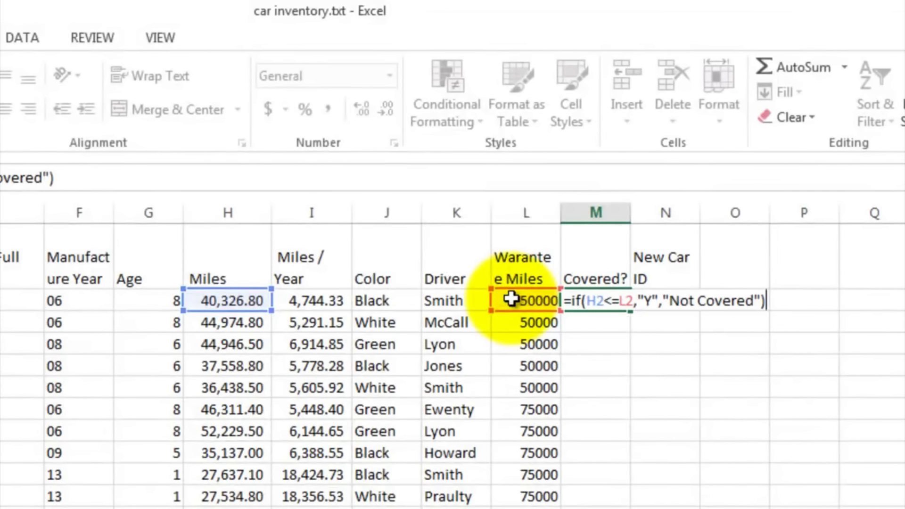
pyautogui.press('Return')
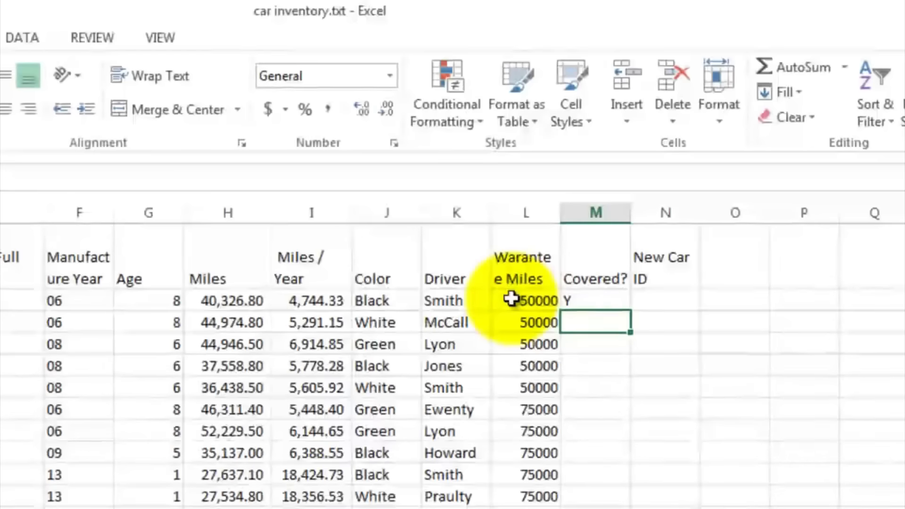
# Step: Fill the Covered? formula from M2 down through the last car in row 53 and review the results
pyautogui.click(611, 302)
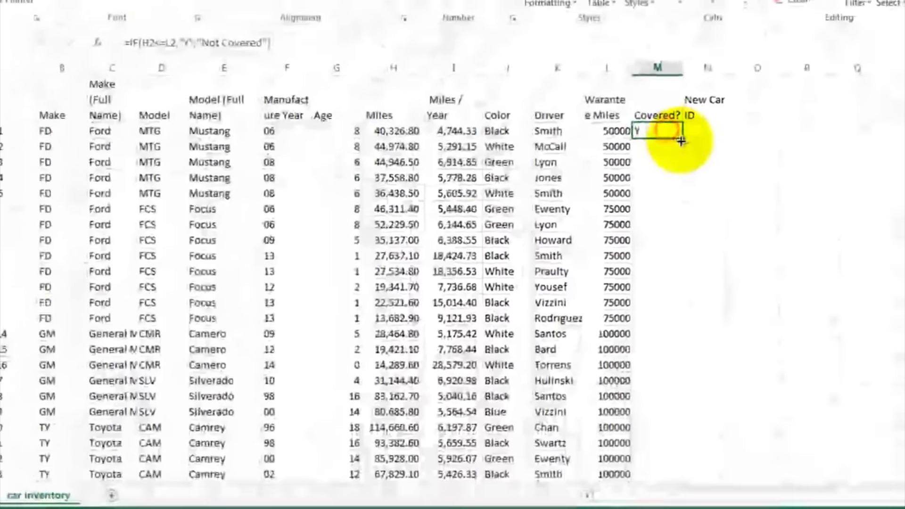
pyautogui.moveTo(682, 140)
pyautogui.mouseDown()
pyautogui.moveTo(672, 498)
pyautogui.moveTo(666, 469)
pyautogui.mouseUp()
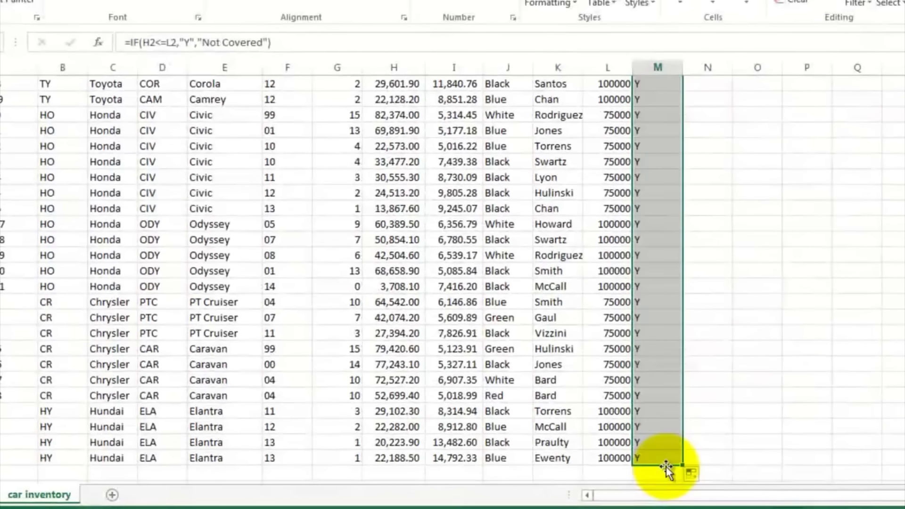
pyautogui.click(678, 193)
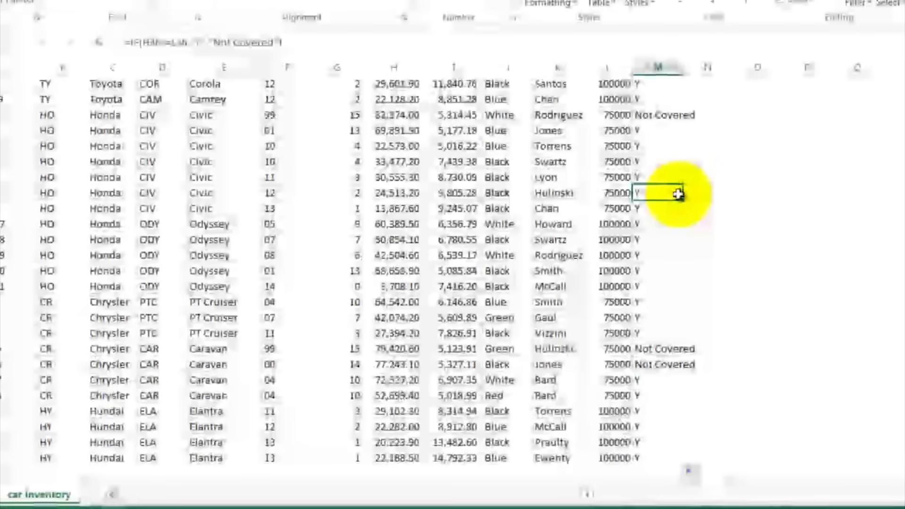
pyautogui.scroll(6, 677, 193)
pyautogui.scroll(4, 678, 195)
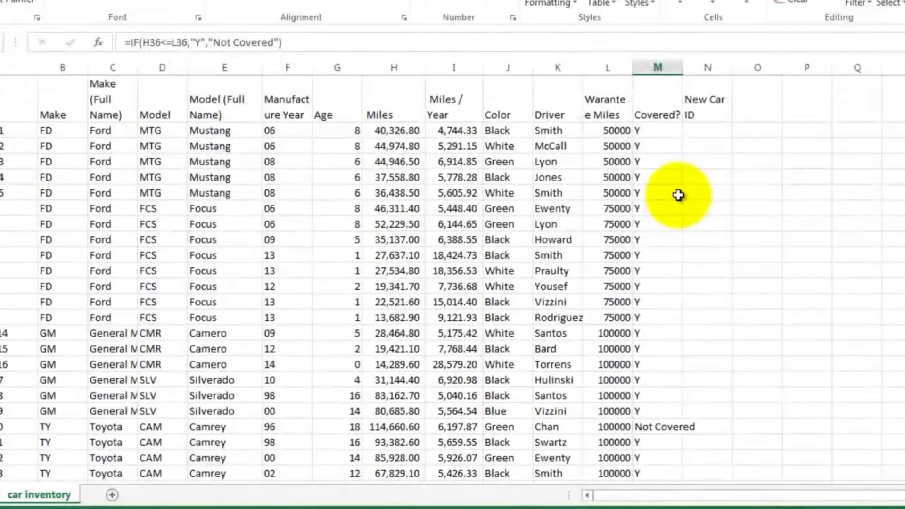
# Step: Start a CONCATENATE formula in N2 that joins the make code B2, the manufacture year F2 and the model code D2
pyautogui.click(698, 132)
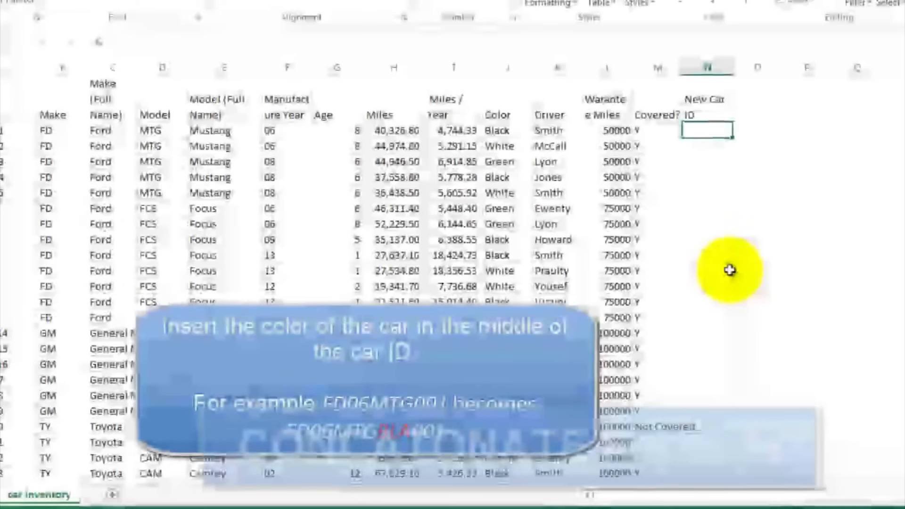
pyautogui.click(67, 134)
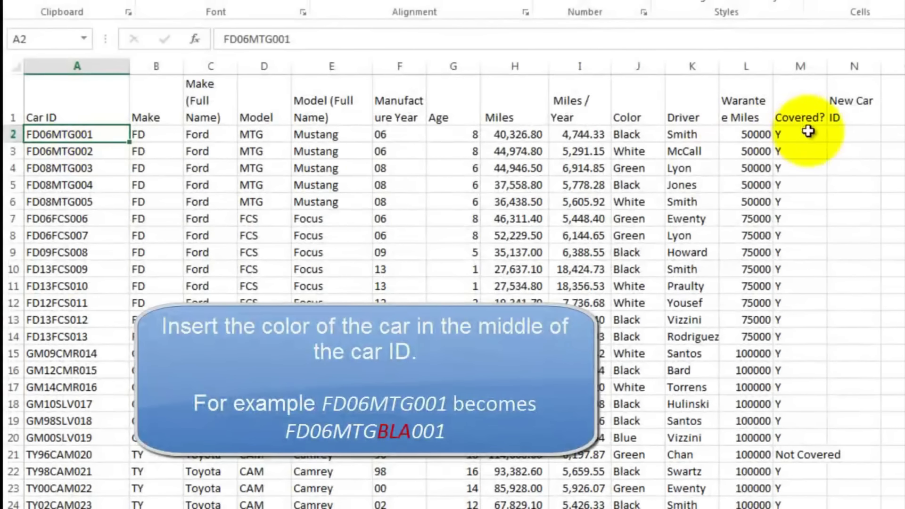
pyautogui.click(838, 136)
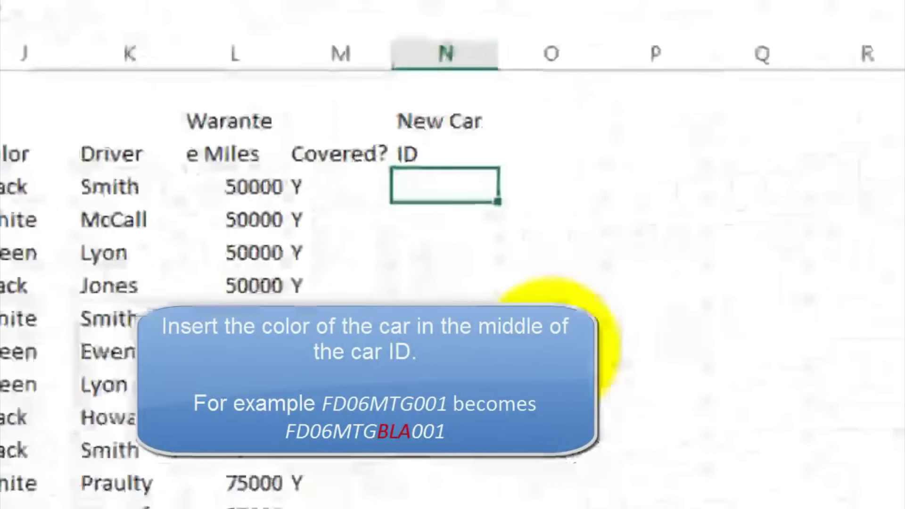
pyautogui.write('=')
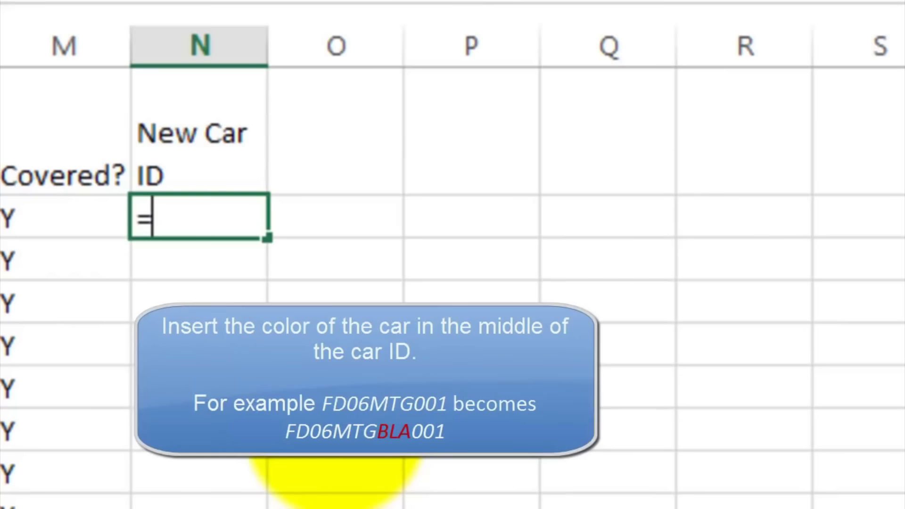
pyautogui.write('con')
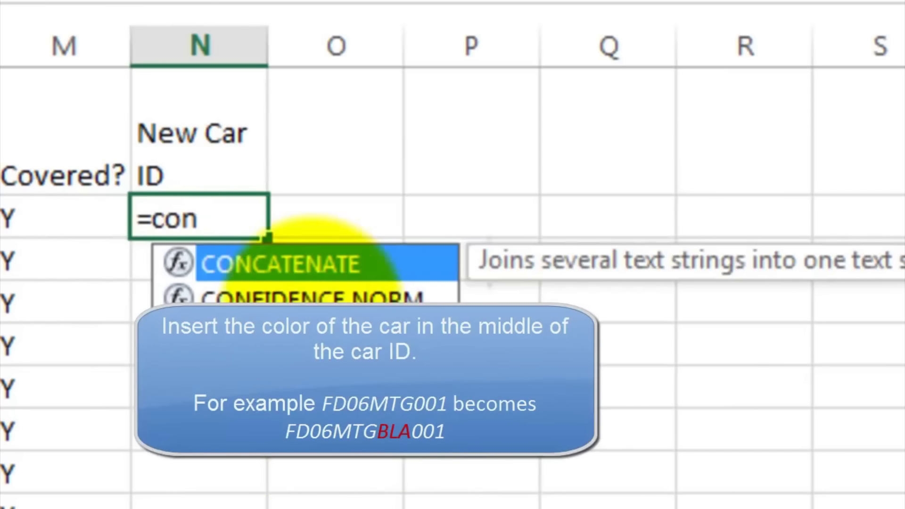
pyautogui.doubleClick(302, 264)
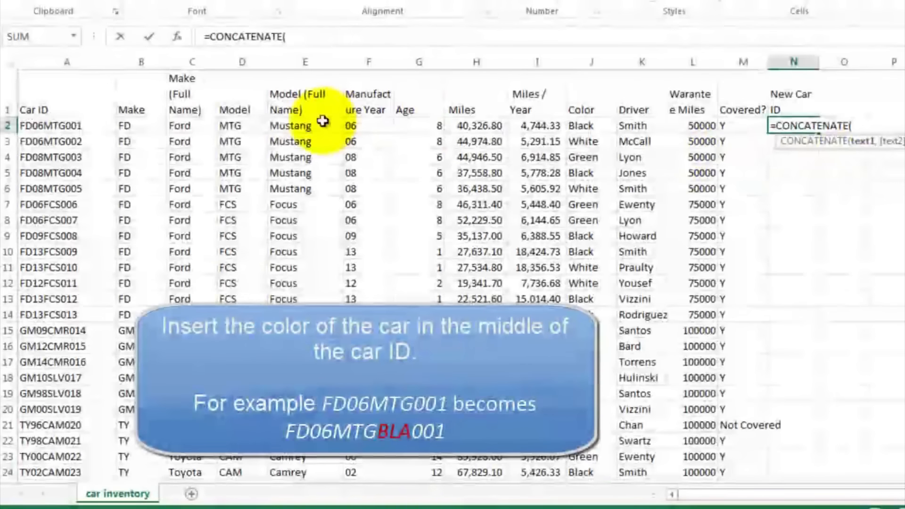
pyautogui.click(148, 128)
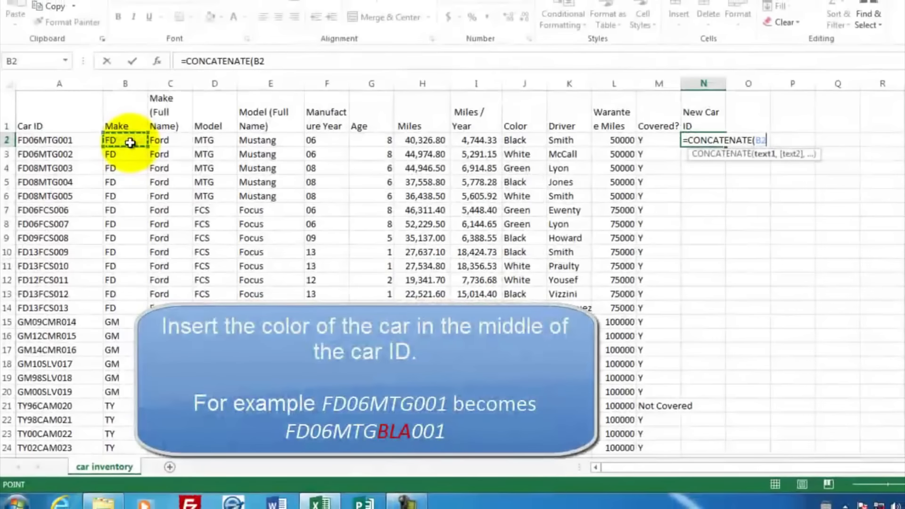
pyautogui.write(',')
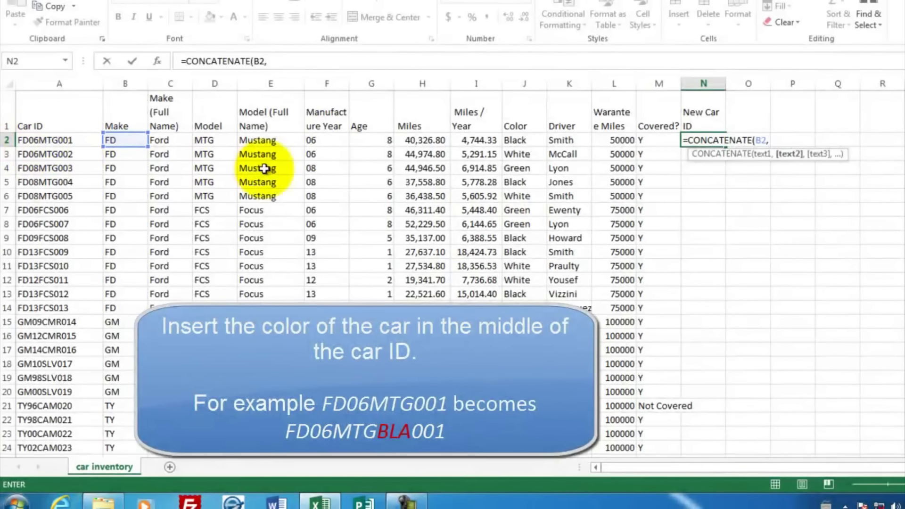
pyautogui.click(320, 140)
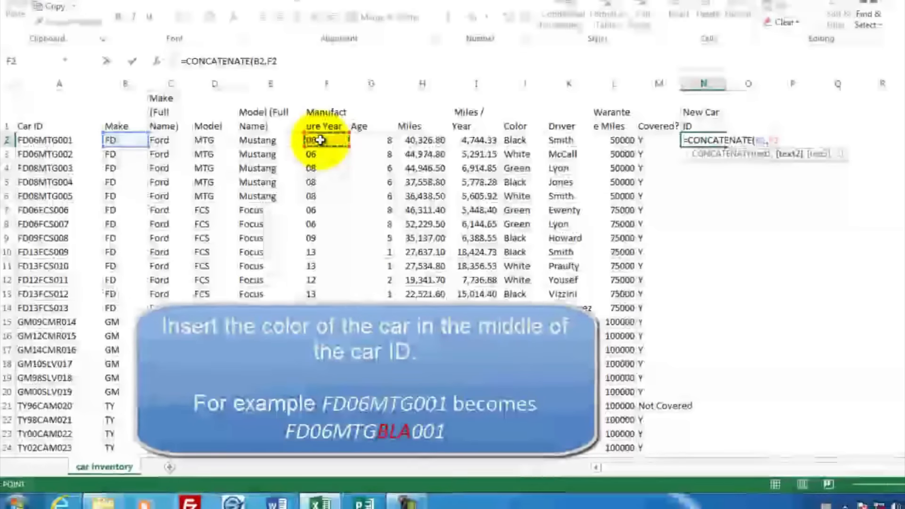
pyautogui.write(',')
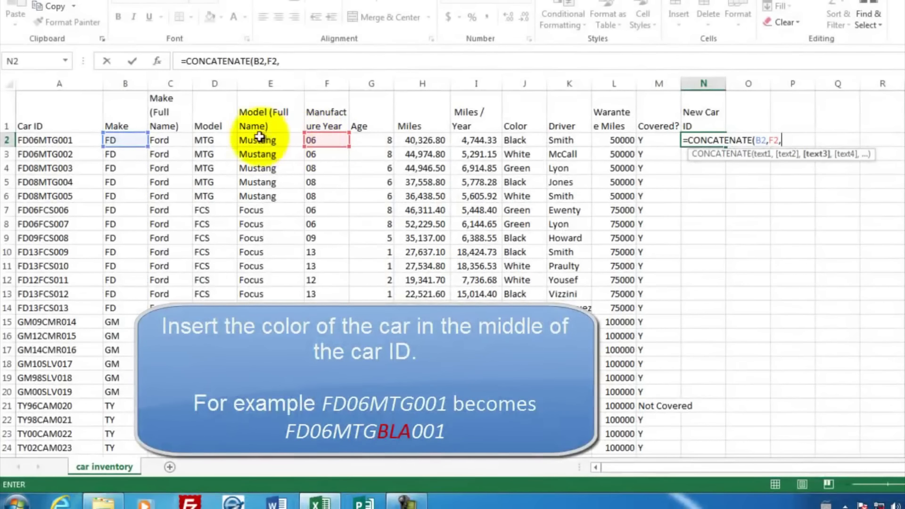
pyautogui.click(212, 140)
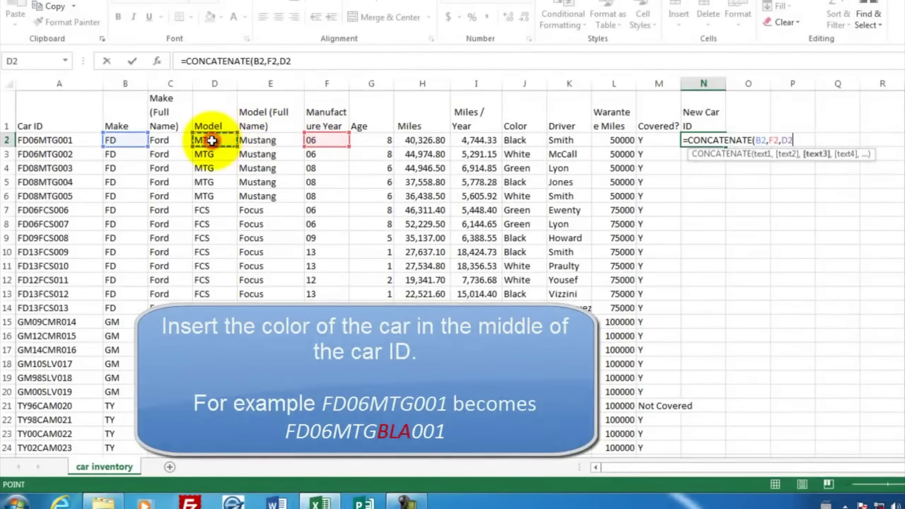
pyautogui.write(',')
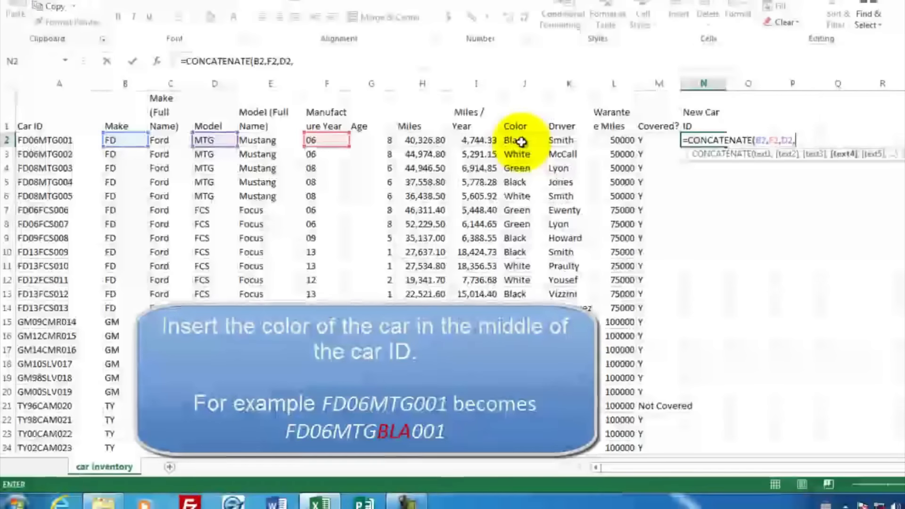
# Step: Add the first three letters of the color to N2's formula with LEFT(J2,3) as the fourth text argument
pyautogui.click(522, 142)
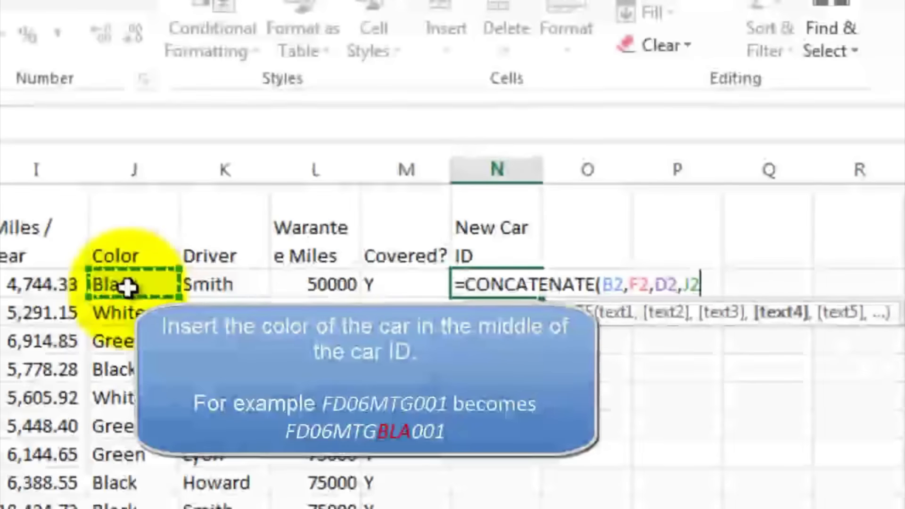
pyautogui.press('BackSpace')
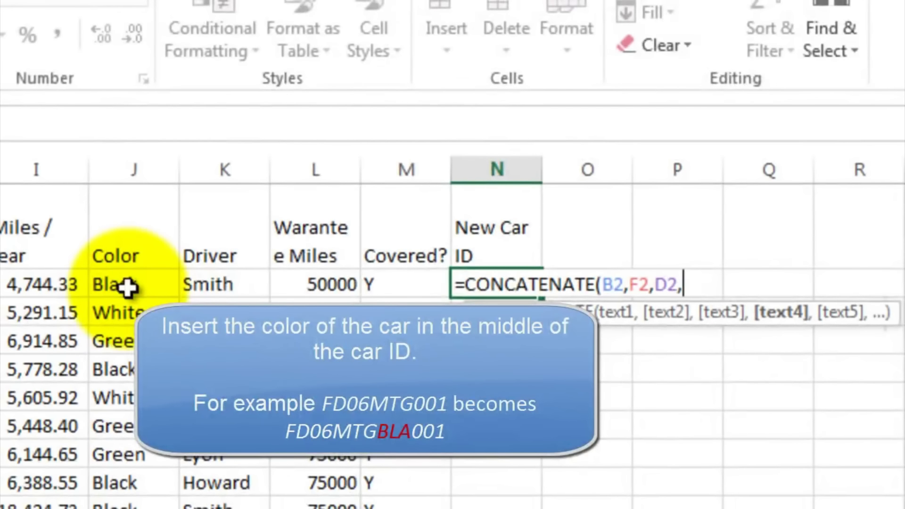
pyautogui.write('left(')
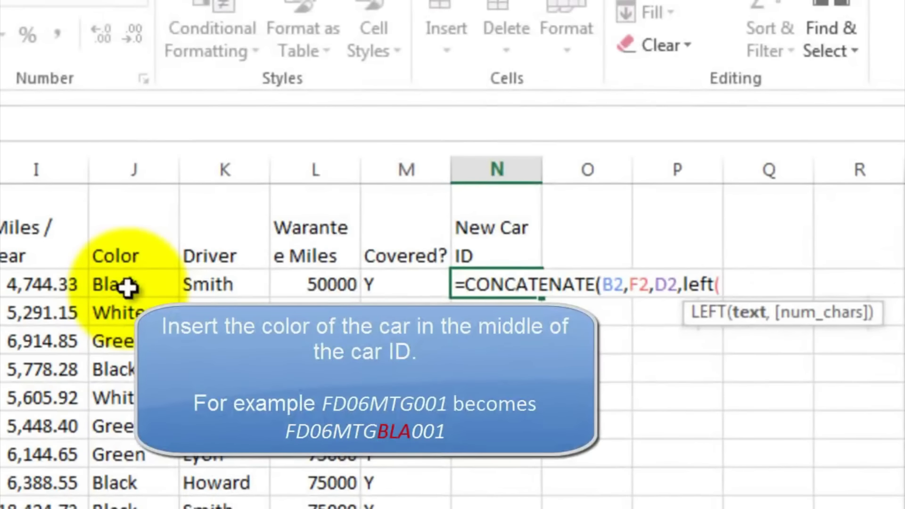
pyautogui.click(127, 286)
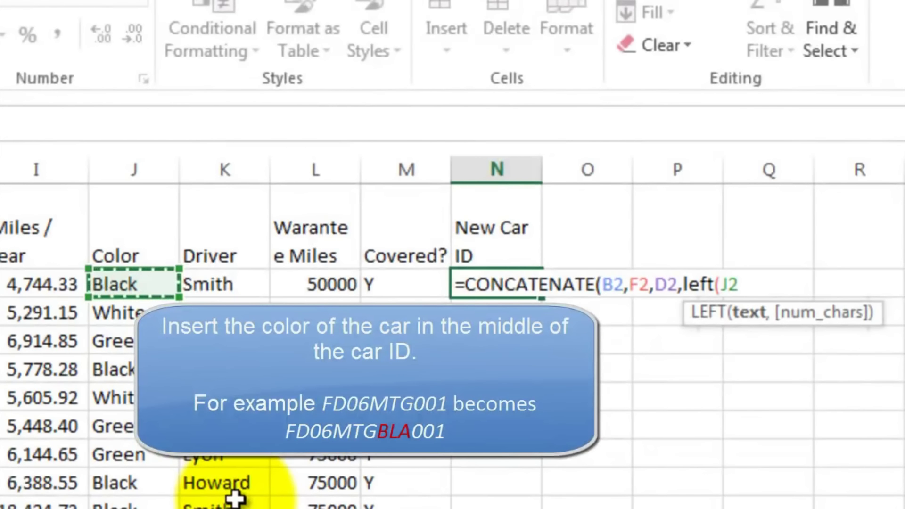
pyautogui.write(',3')
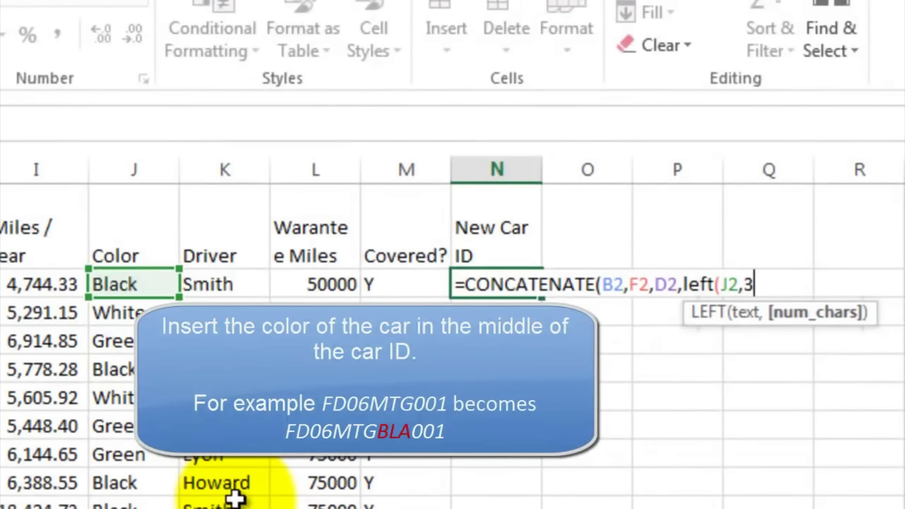
pyautogui.write('),')
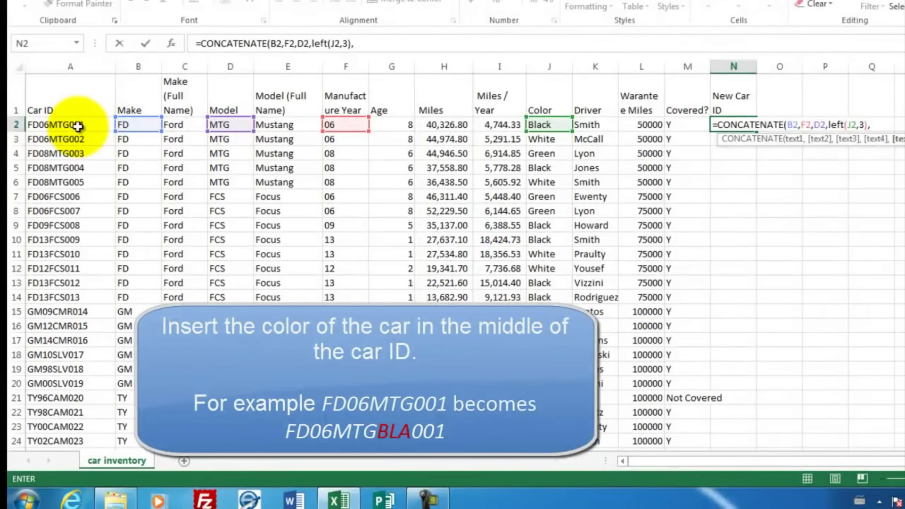
# Step: Complete the N2 formula with RIGHT(A2,3) for the last three characters of the old car ID, and widen column N to fit
pyautogui.write('right(')
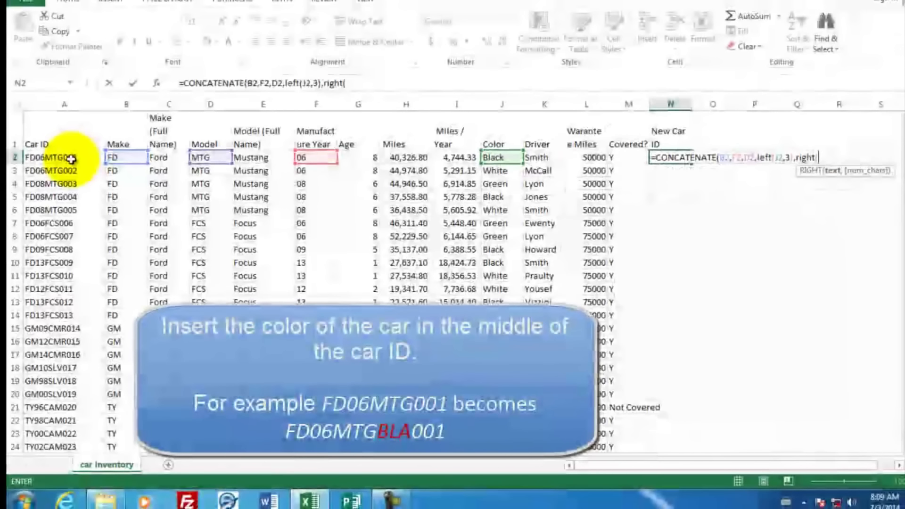
pyautogui.click(71, 160)
pyautogui.write(',')
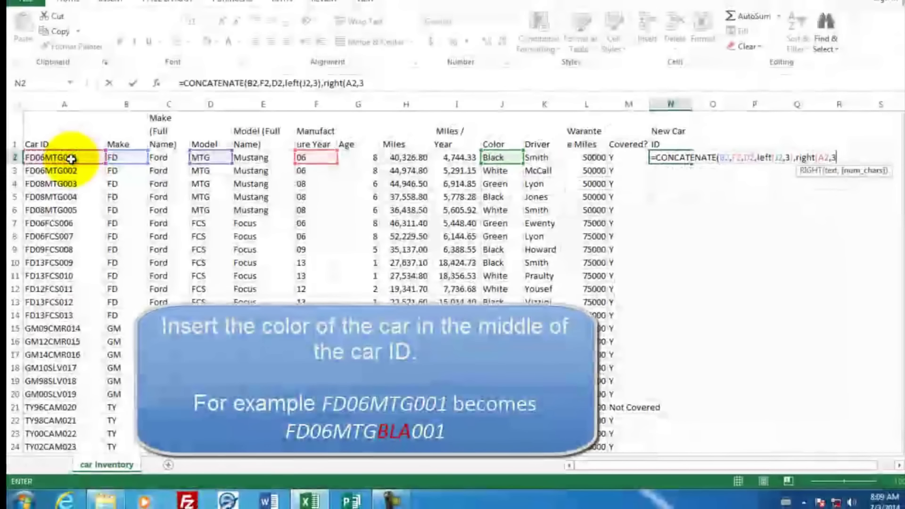
pyautogui.write('3))')
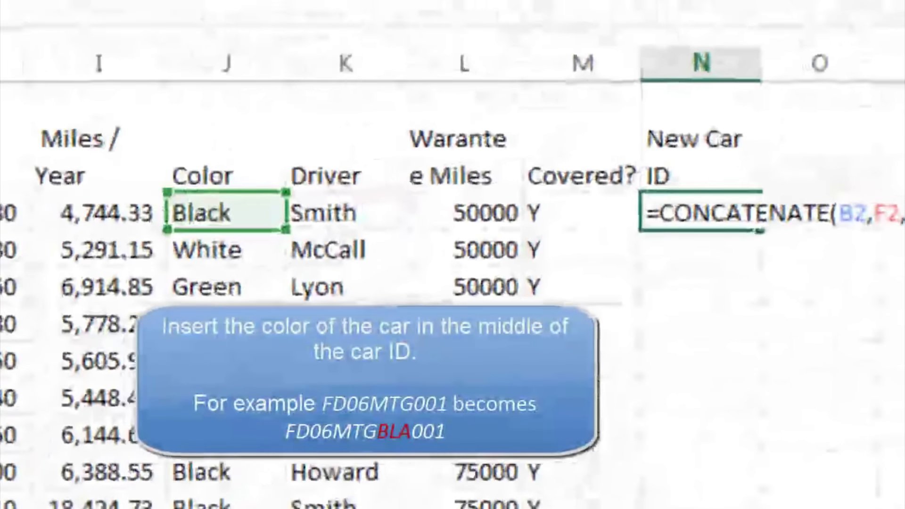
pyautogui.press('Return')
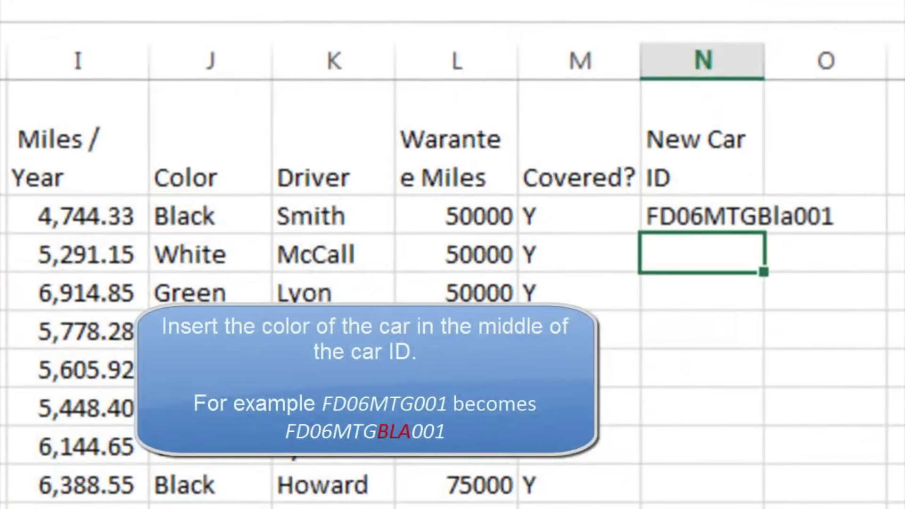
pyautogui.click(658, 216)
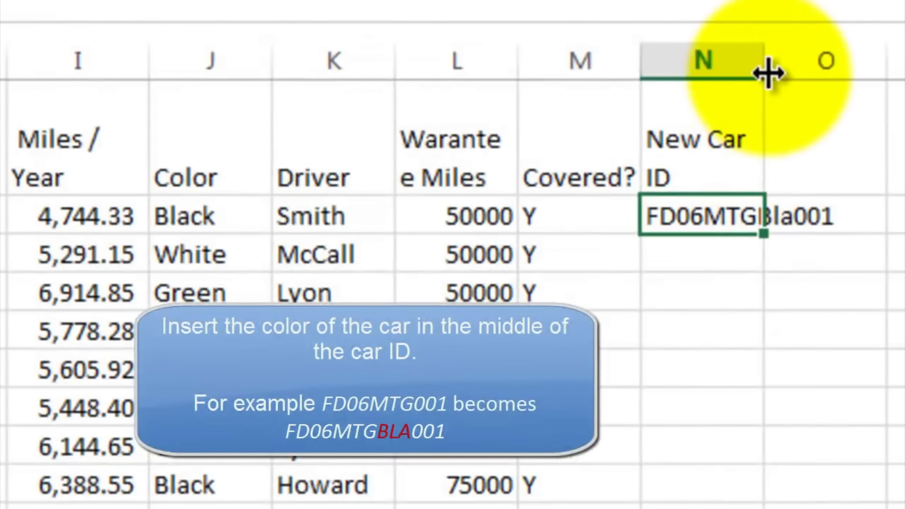
pyautogui.moveTo(767, 63); pyautogui.dragTo(867, 62)
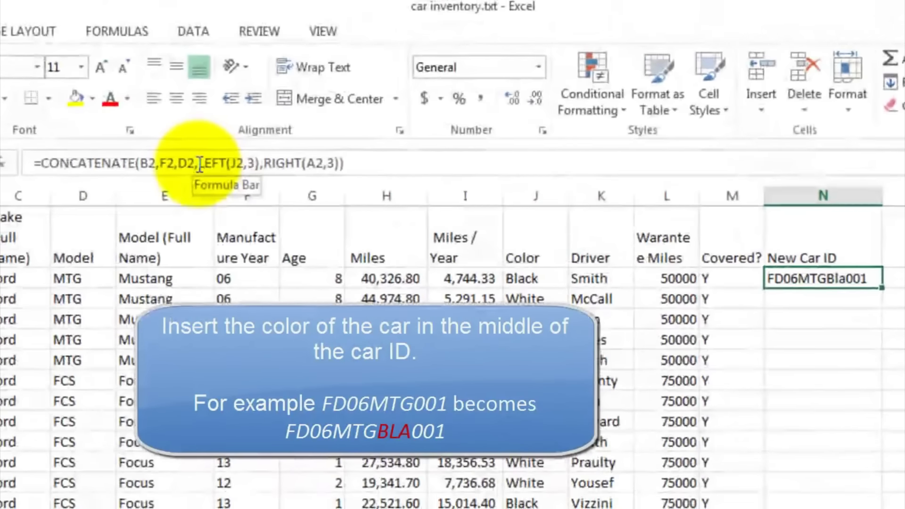
# Step: Wrap the color part of the N2 formula in UPPER so it reads =CONCATENATE(B2,F2,D2,UPPER(LEFT(J2,3)),RIGHT(A2,3))
pyautogui.click(199, 163)
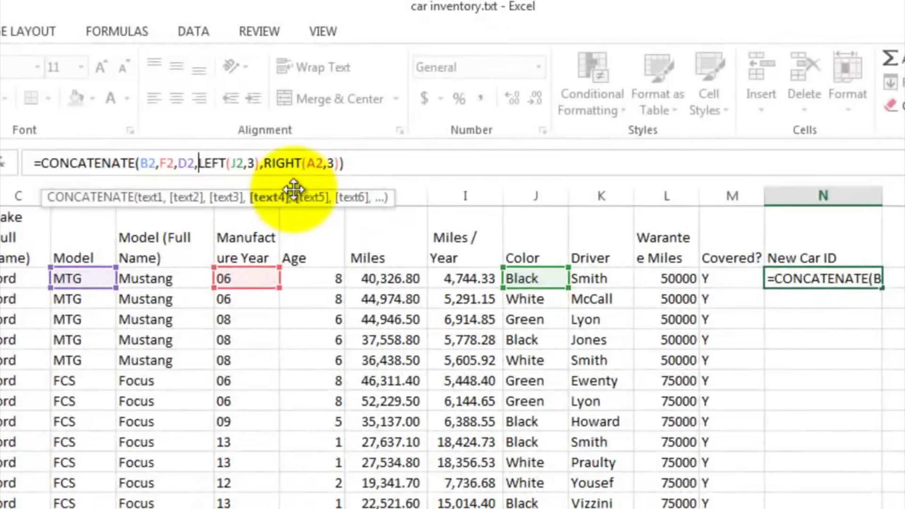
pyautogui.write('upper')
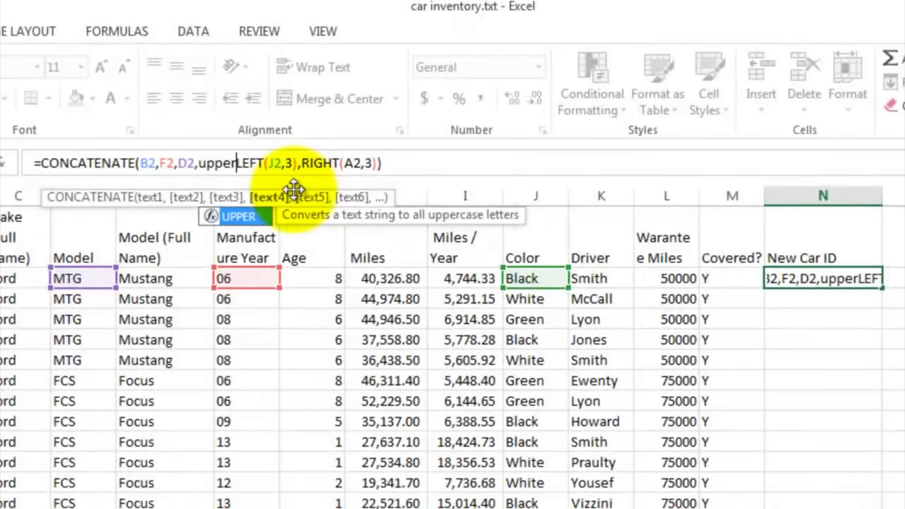
pyautogui.write('(')
pyautogui.click(304, 162)
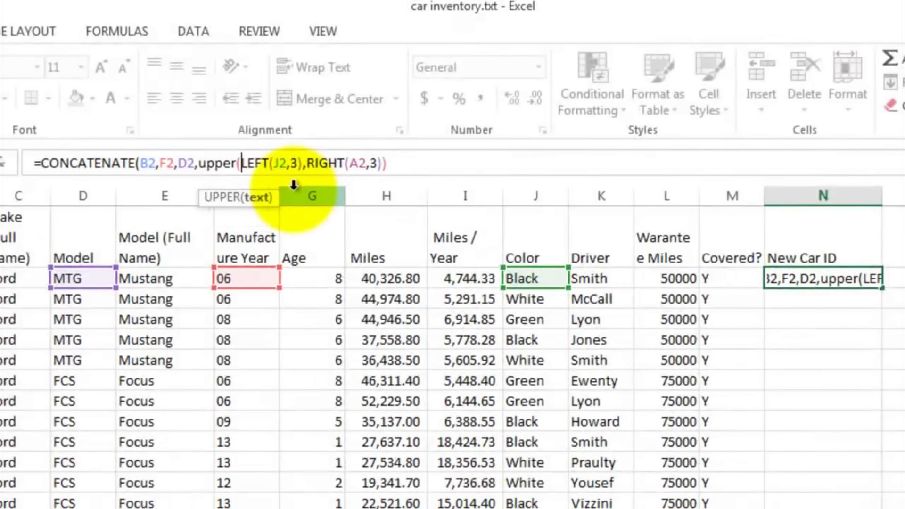
pyautogui.click(302, 163)
pyautogui.write(')')
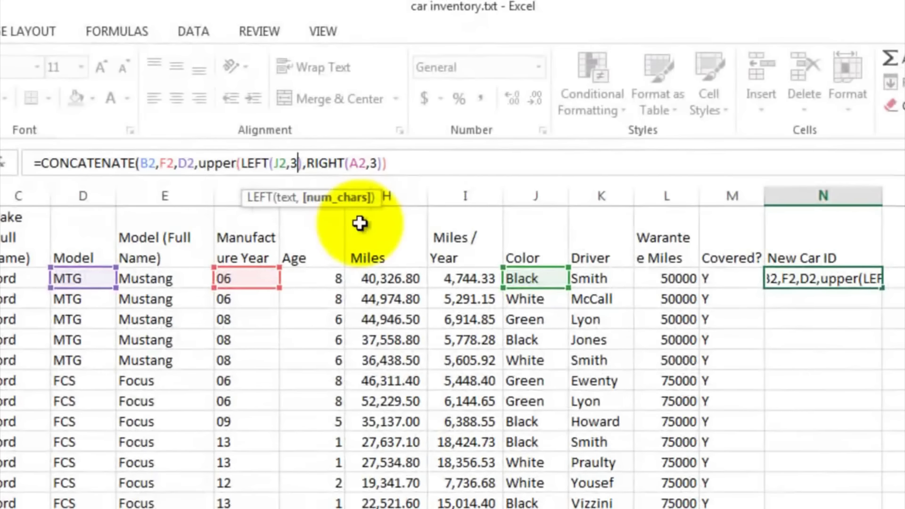
pyautogui.write(')')
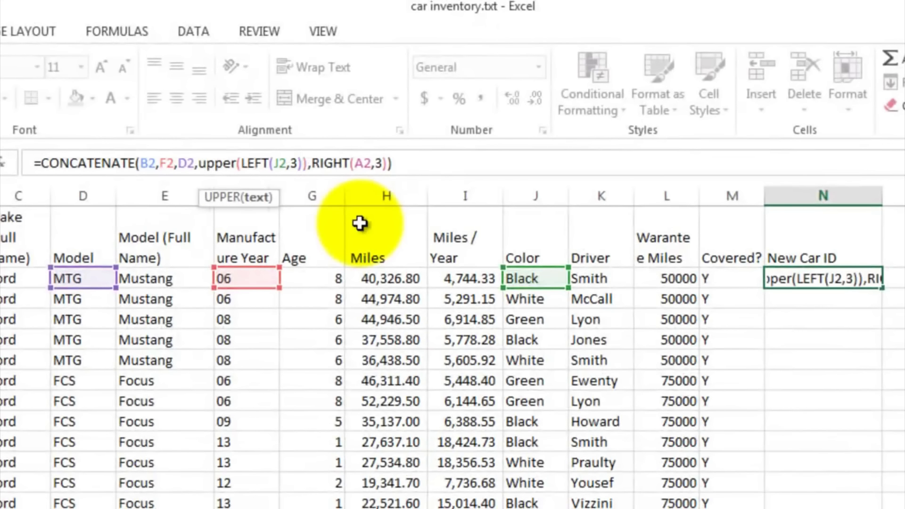
pyautogui.press('Return')
pyautogui.press('Up')
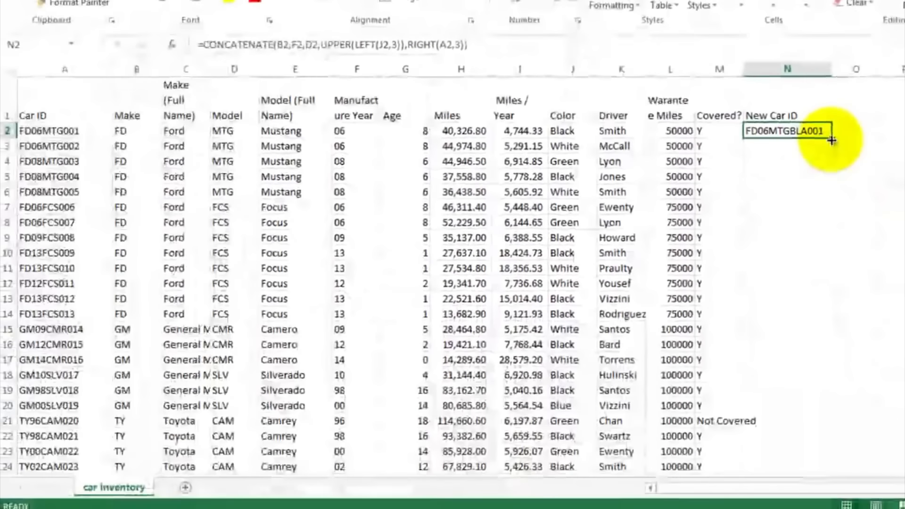
# Step: Fill the New Car ID formula from N2 down through N53 and review the results
pyautogui.moveTo(852, 204); pyautogui.dragTo(839, 508)
pyautogui.moveTo(818, 412); pyautogui.dragTo(819, 487)
pyautogui.moveTo(818, 486); pyautogui.dragTo(817, 442)
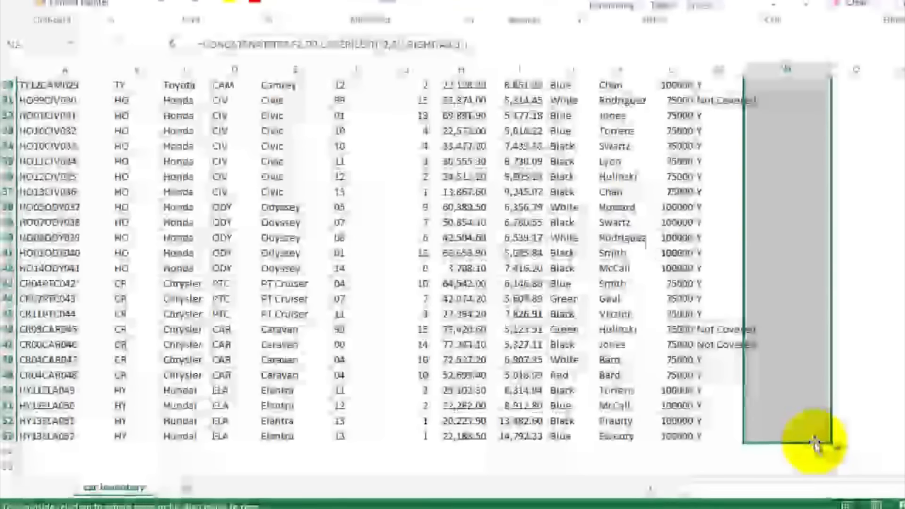
pyautogui.click(791, 164)
pyautogui.scroll(10, 790, 164)
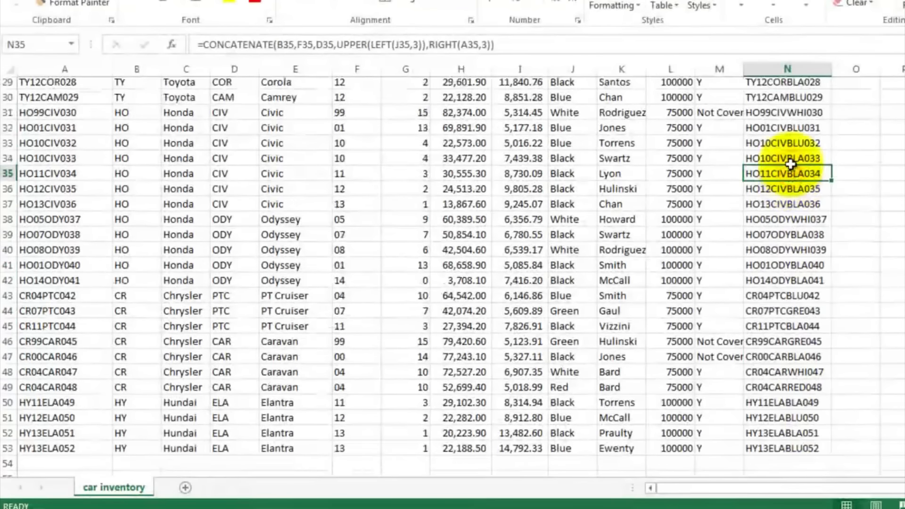
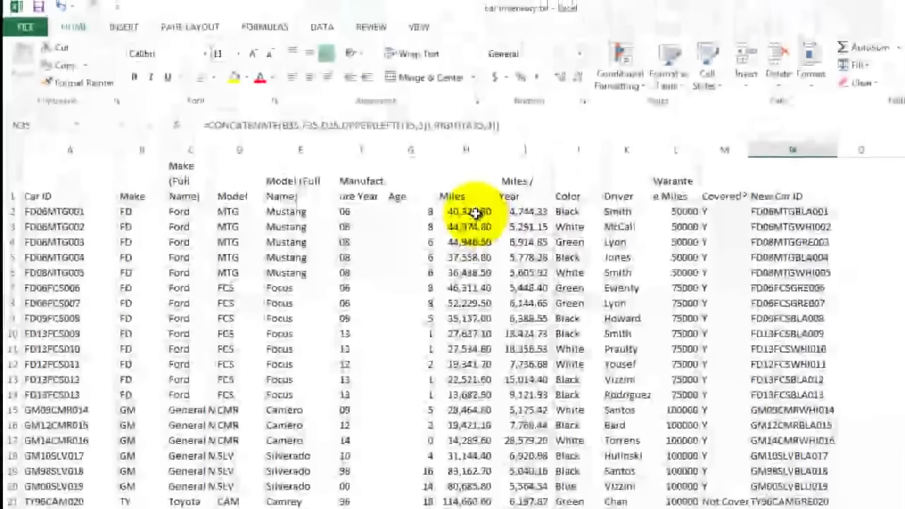
# Step: Create a PivotTable on a new worksheet from the car inventory range A1:N53
pyautogui.click(471, 133)
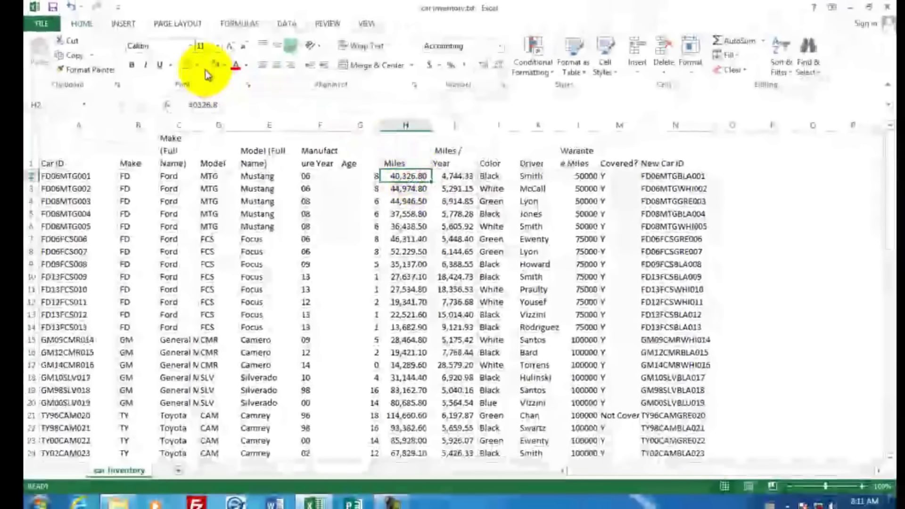
pyautogui.click(124, 24)
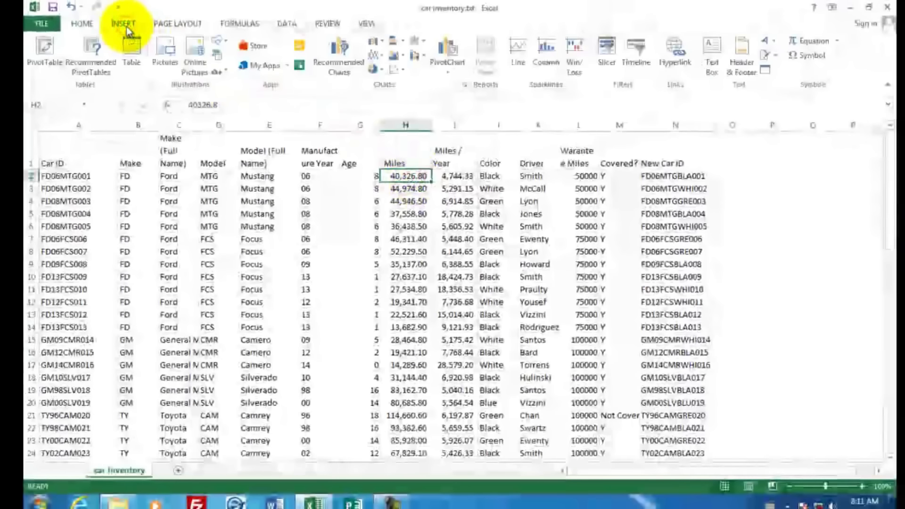
pyautogui.click(48, 54)
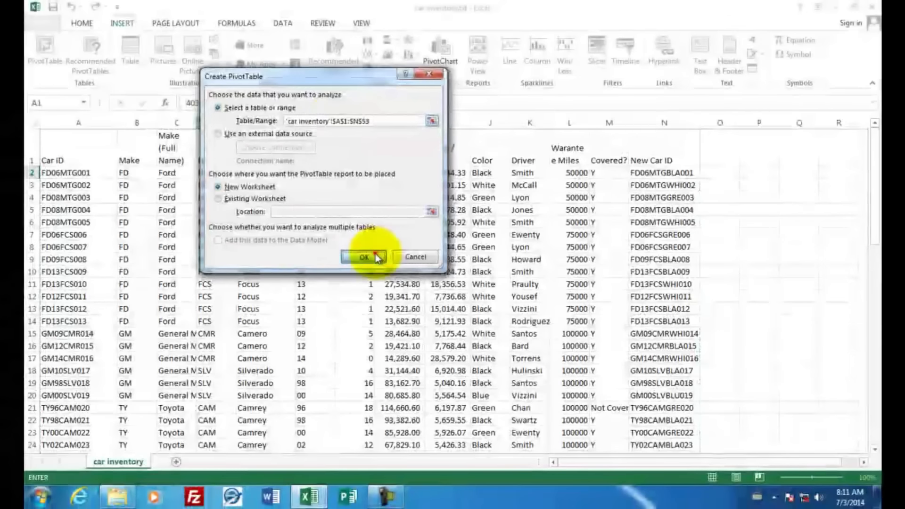
pyautogui.click(369, 262)
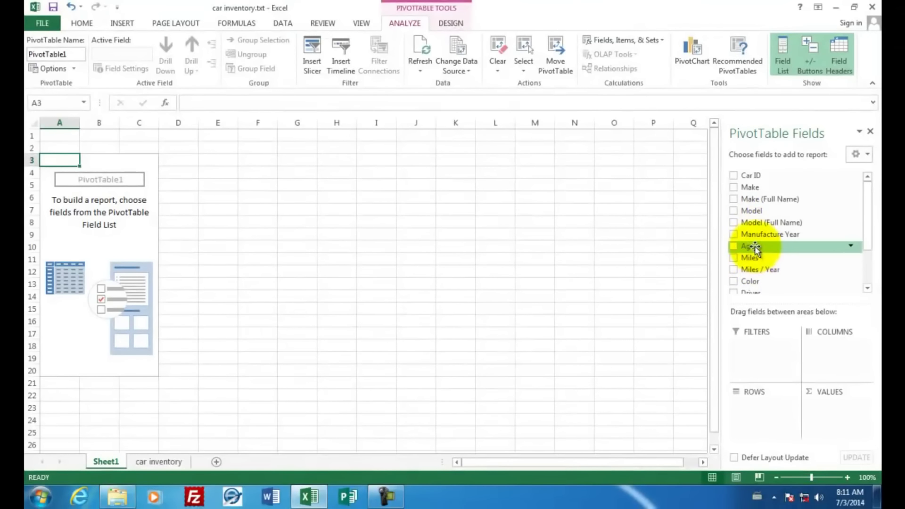
# Step: Add Driver as the PivotTable's row field and Miles as its summed value field
pyautogui.moveTo(867, 230); pyautogui.dragTo(876, 266)
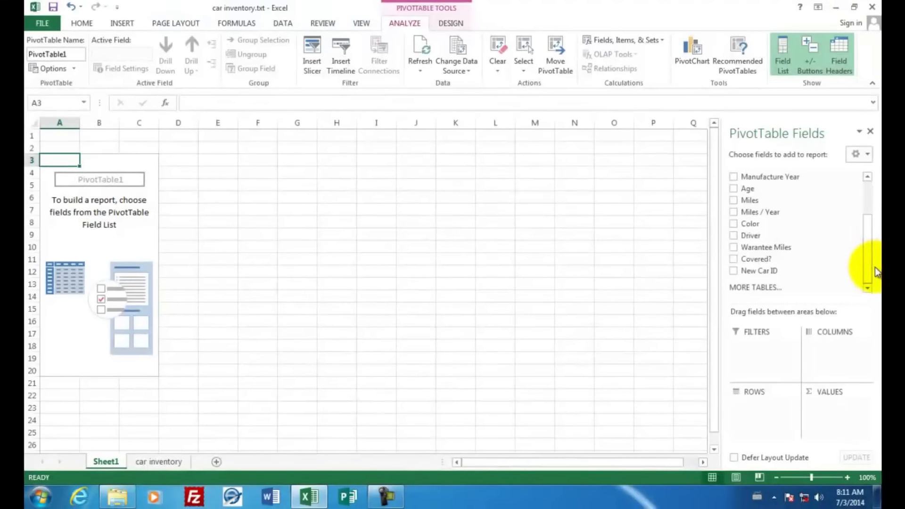
pyautogui.click(734, 235)
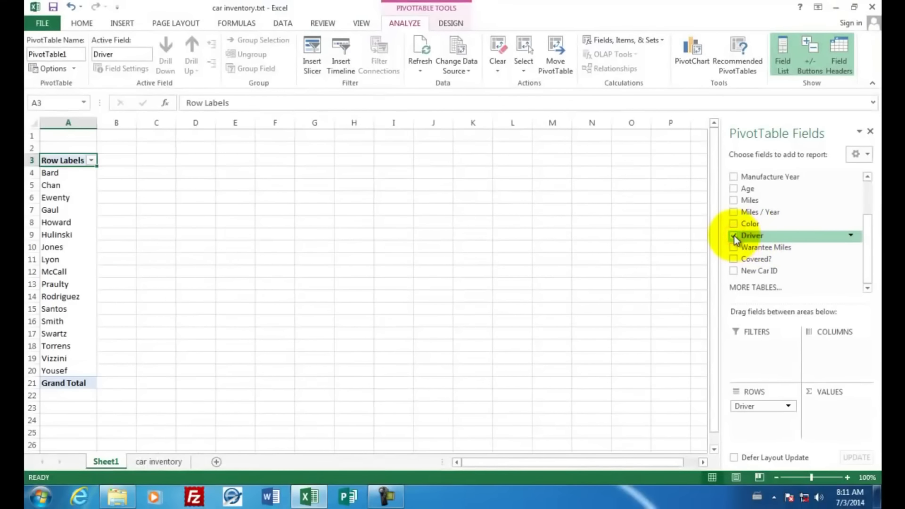
pyautogui.click(733, 200)
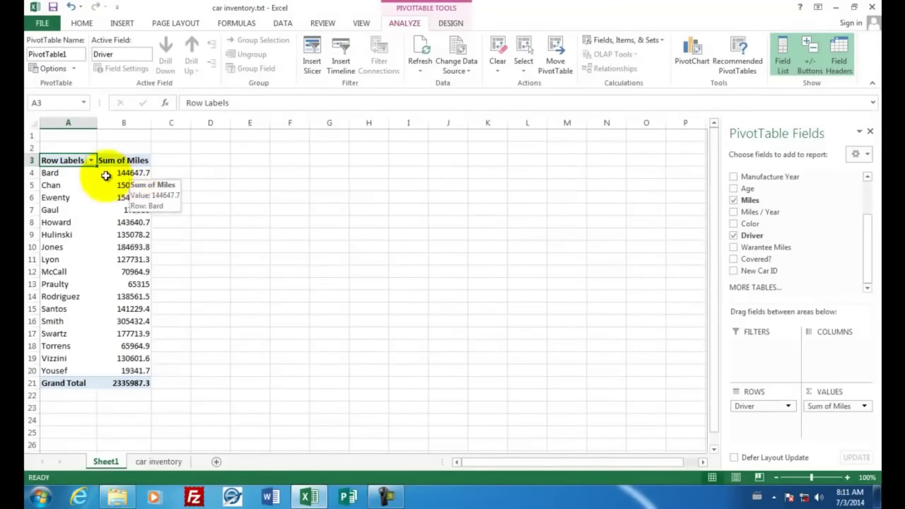
# Step: Insert a 2-D clustered column chart of the drivers' summed miles (A4:B20) and place it beside the PivotTable
pyautogui.moveTo(63, 174); pyautogui.dragTo(140, 371)
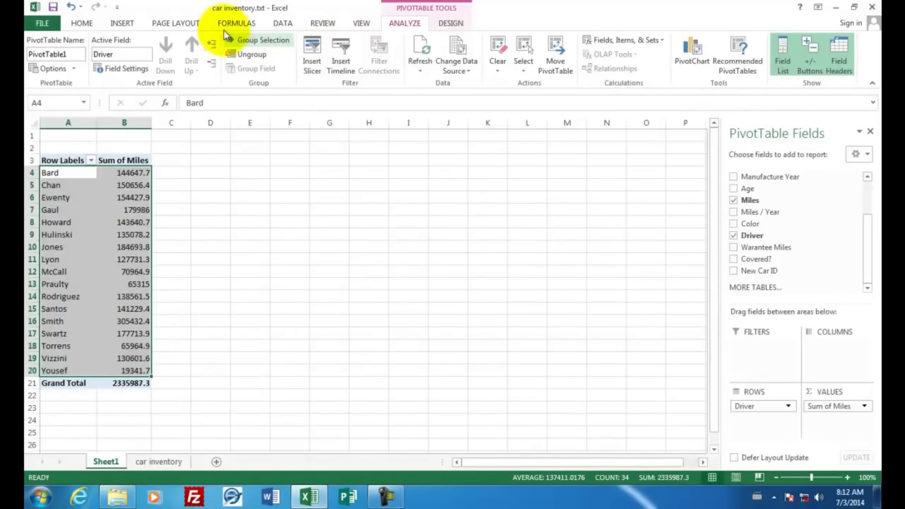
pyautogui.click(122, 23)
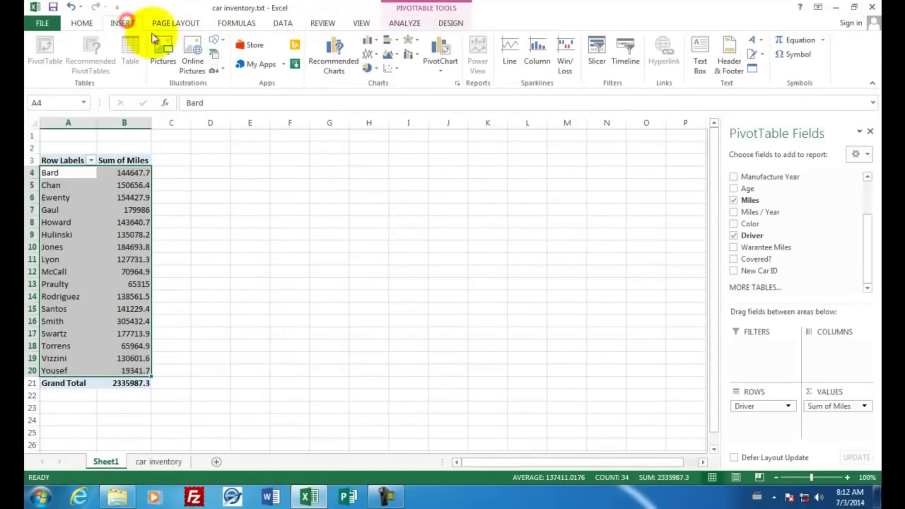
pyautogui.click(367, 41)
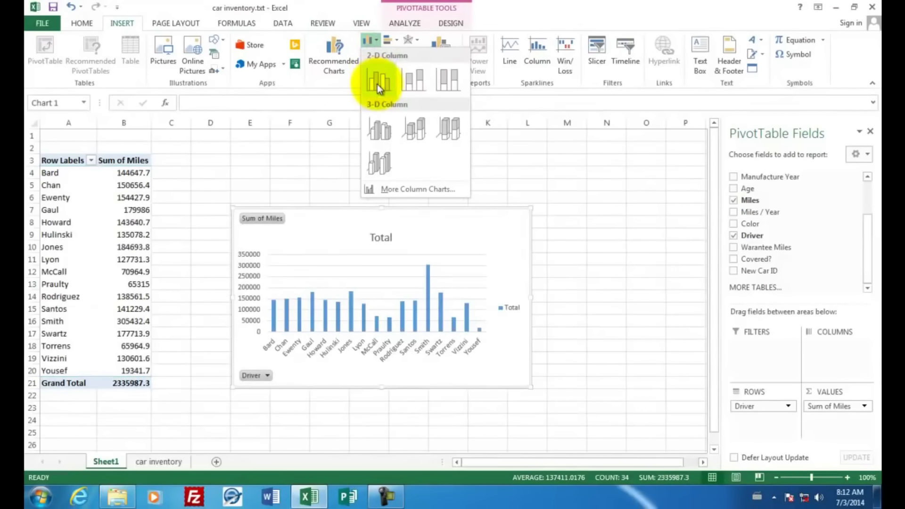
pyautogui.click(377, 84)
pyautogui.moveTo(313, 237)
pyautogui.mouseDown()
pyautogui.moveTo(263, 184)
pyautogui.moveTo(250, 183)
pyautogui.mouseUp()
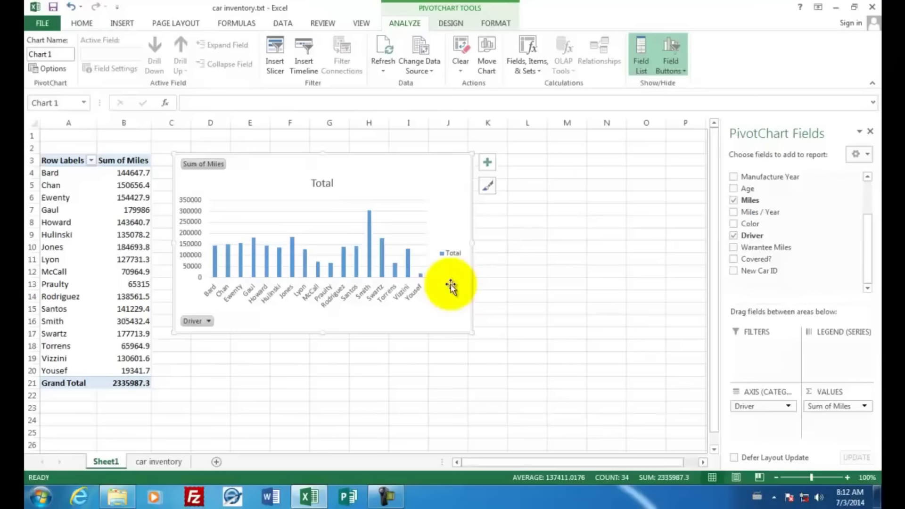
pyautogui.click(387, 349)
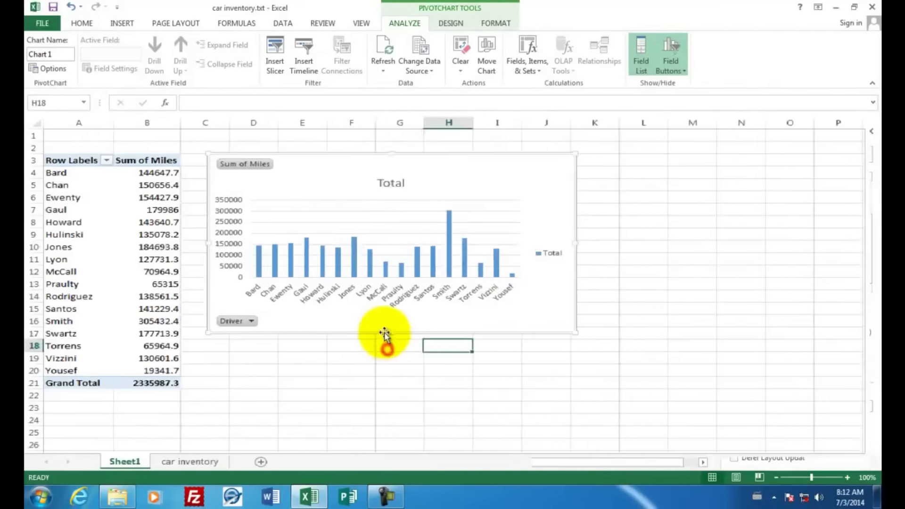
# Step: Examine the tallest bar in the driver mileage chart and compare the chart with the source data on the car inventory sheet
pyautogui.moveTo(372, 220)
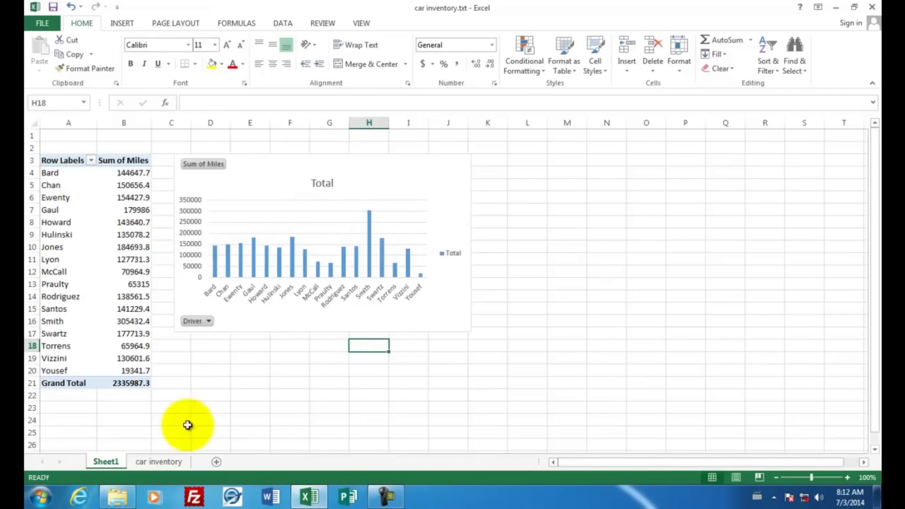
pyautogui.click(158, 462)
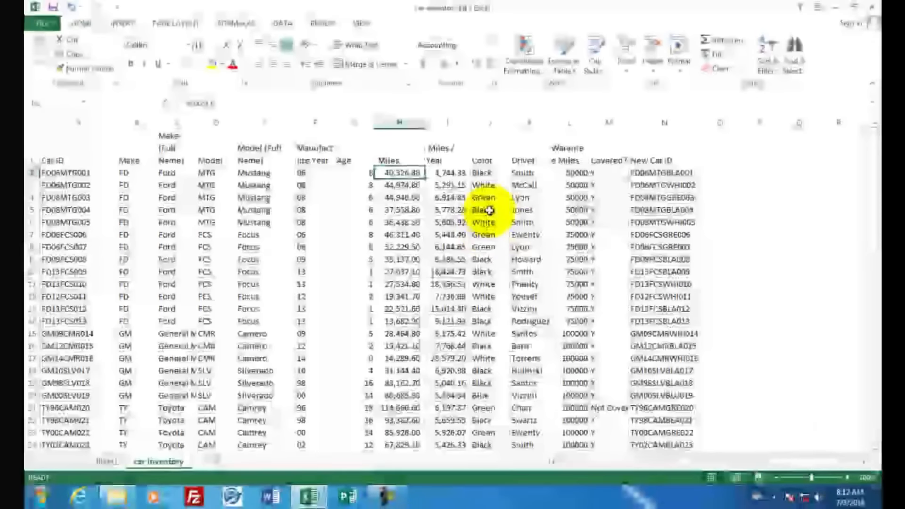
pyautogui.click(522, 173)
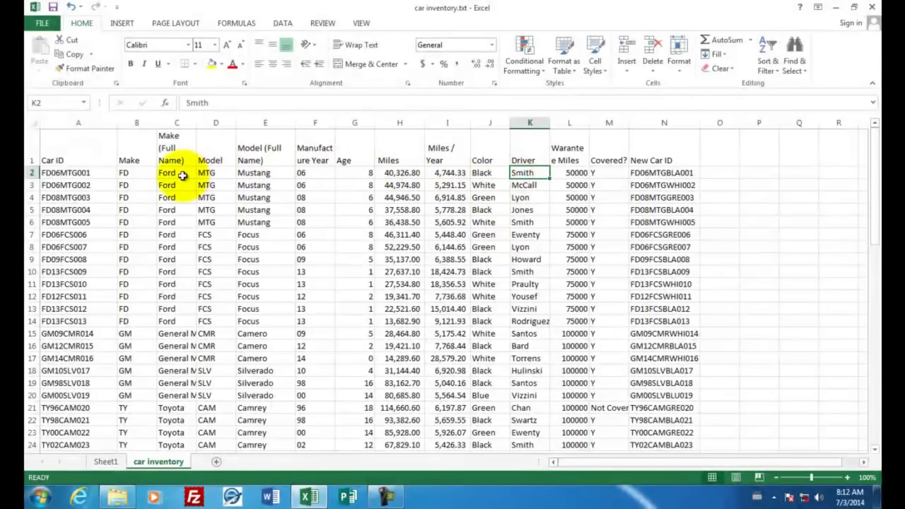
pyautogui.moveTo(172, 175); pyautogui.dragTo(208, 173)
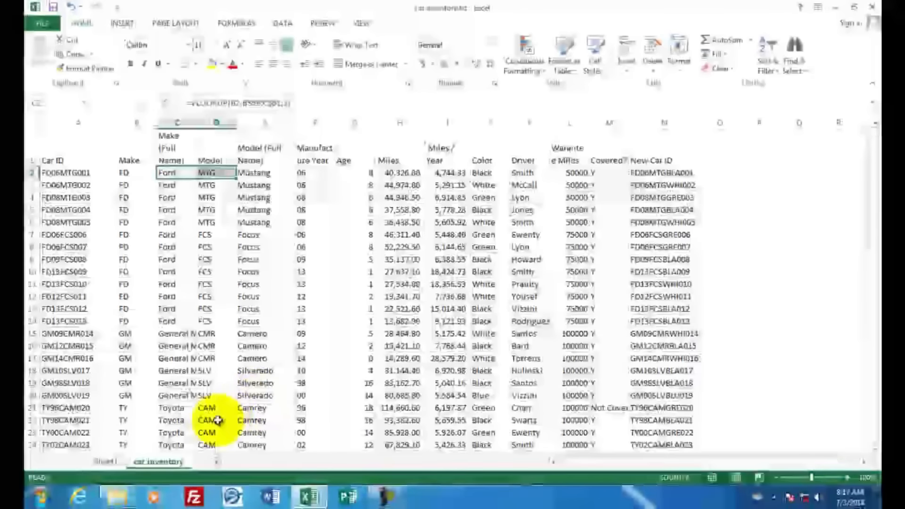
pyautogui.click(105, 463)
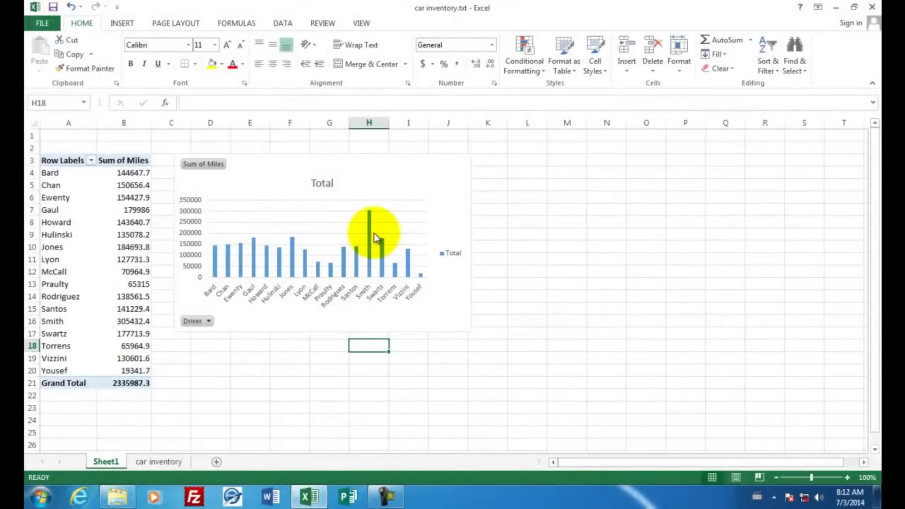
pyautogui.moveTo(373, 221)
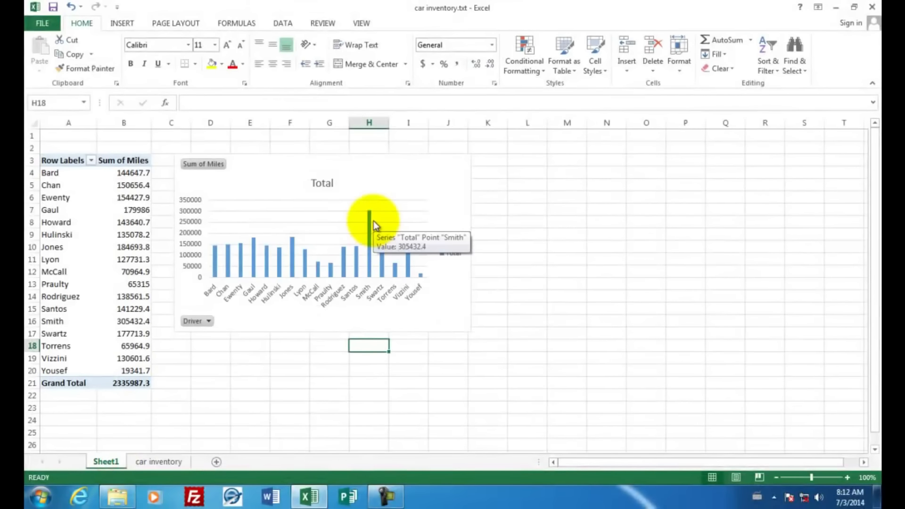
# Step: Insert a markers-only scatter chart from the Age and Miles columns (G:H) of the car inventory sheet and move it beside the Miles column
pyautogui.hotkey('ctrl', 'pagedown')
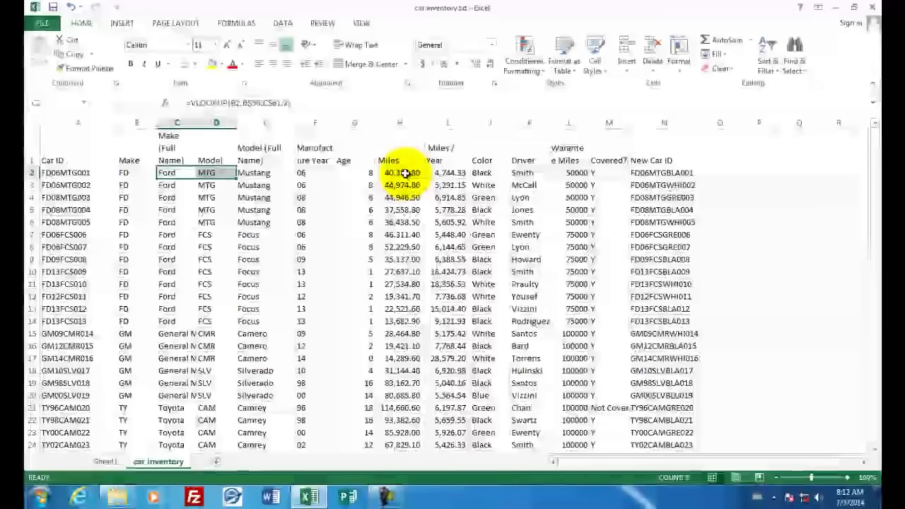
pyautogui.moveTo(405, 173); pyautogui.dragTo(444, 285)
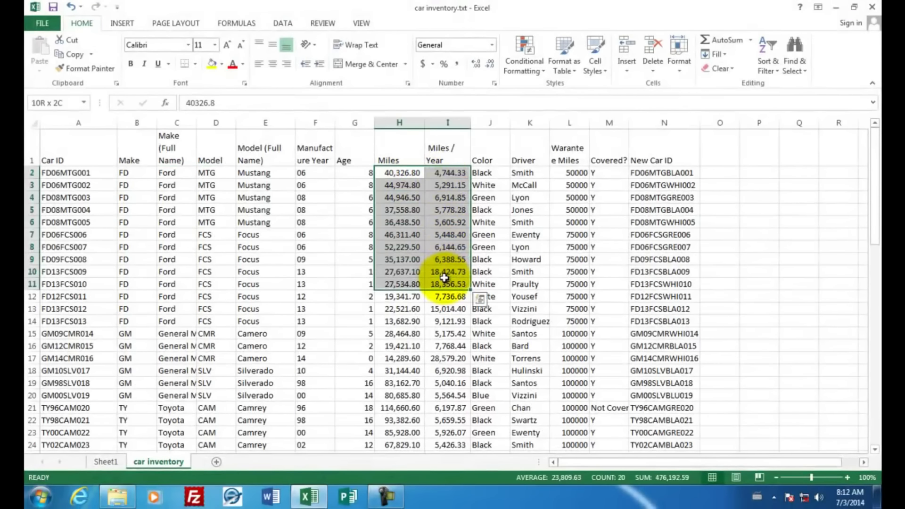
pyautogui.click(353, 171)
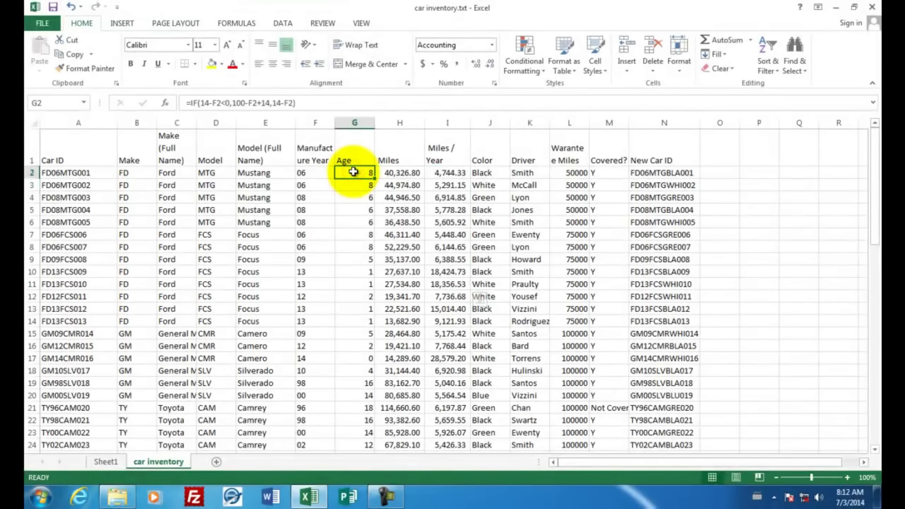
pyautogui.moveTo(354, 171); pyautogui.dragTo(392, 446)
pyautogui.moveTo(354, 121); pyautogui.dragTo(384, 118)
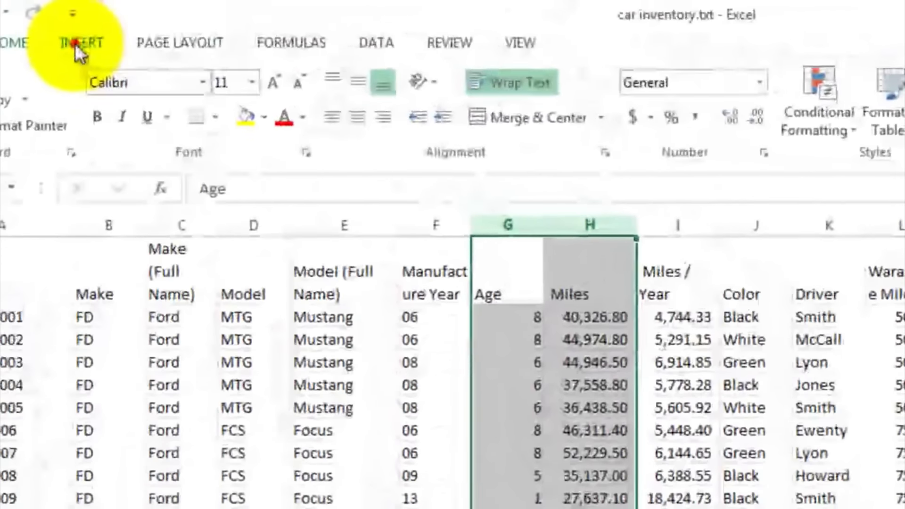
pyautogui.click(119, 24)
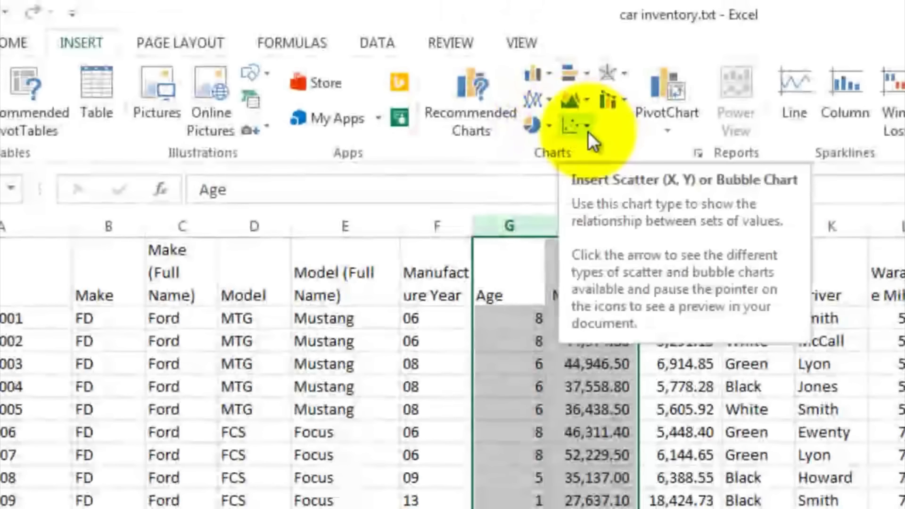
pyautogui.click(588, 131)
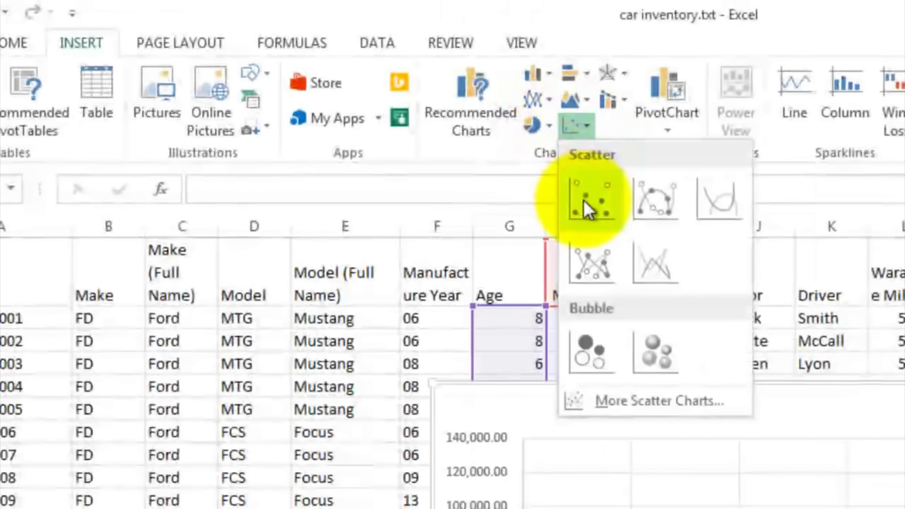
pyautogui.click(587, 198)
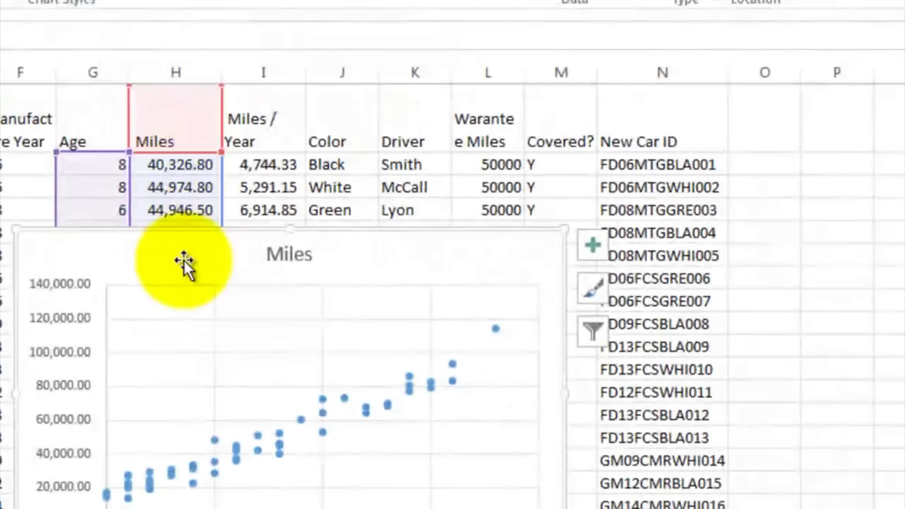
pyautogui.moveTo(444, 356); pyautogui.dragTo(607, 308)
pyautogui.moveTo(346, 211); pyautogui.dragTo(446, 155)
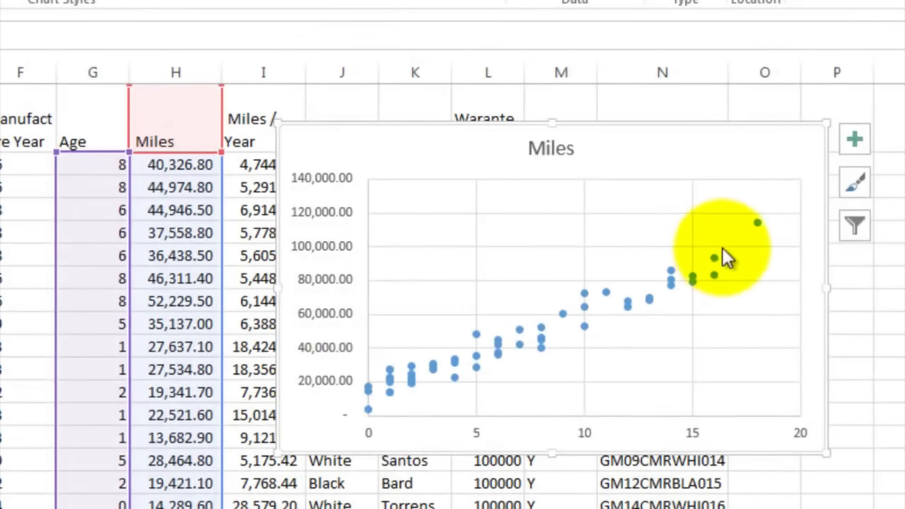
# Step: Add a trendline and axis titles to the Miles scatter chart
pyautogui.click(851, 143)
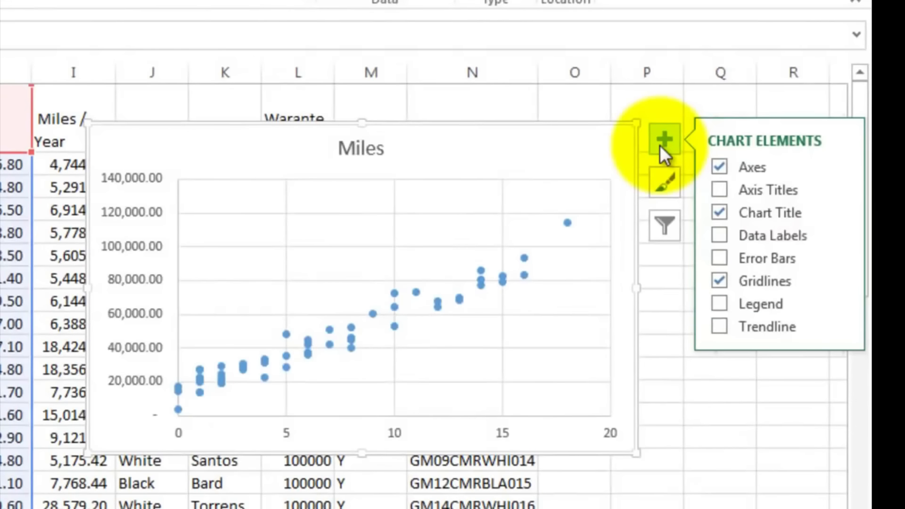
pyautogui.click(719, 326)
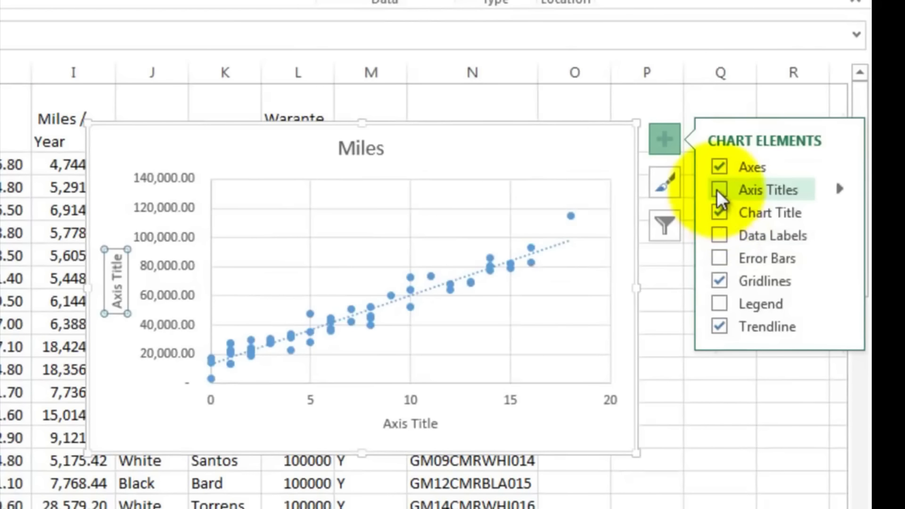
pyautogui.click(717, 190)
# Step: Change the scatter chart's vertical axis title to "Miles Driven"
pyautogui.click(121, 289)
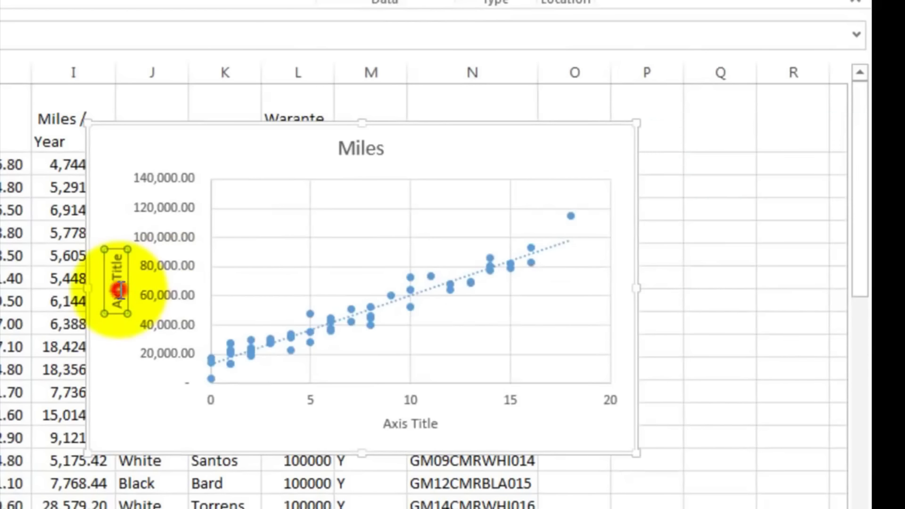
pyautogui.click(115, 258)
pyautogui.press('BackSpace')
pyautogui.press('BackSpace')
pyautogui.press('BackSpace')
pyautogui.press('BackSpace')
pyautogui.press('BackSpace')
pyautogui.press('BackSpace')
pyautogui.press('BackSpace')
pyautogui.press('BackSpace')
pyautogui.press('BackSpace')
pyautogui.press('BackSpace')
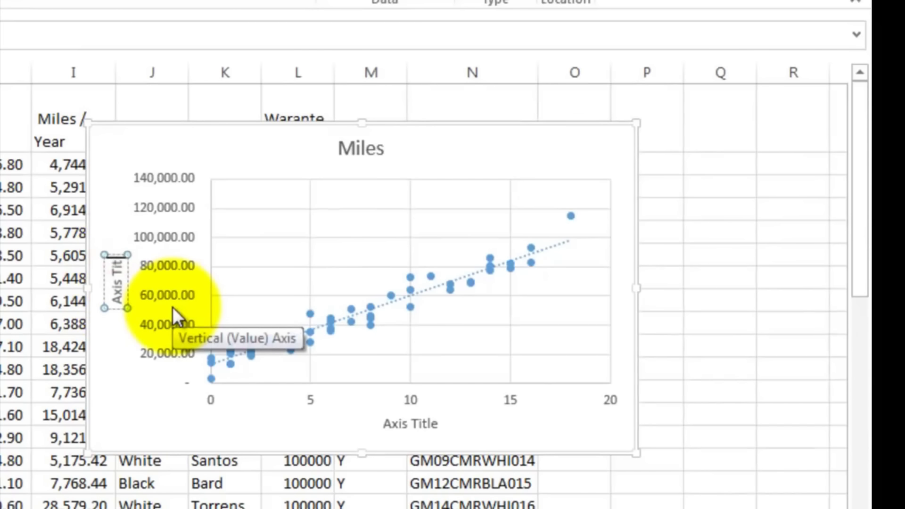
pyautogui.write('Miles')
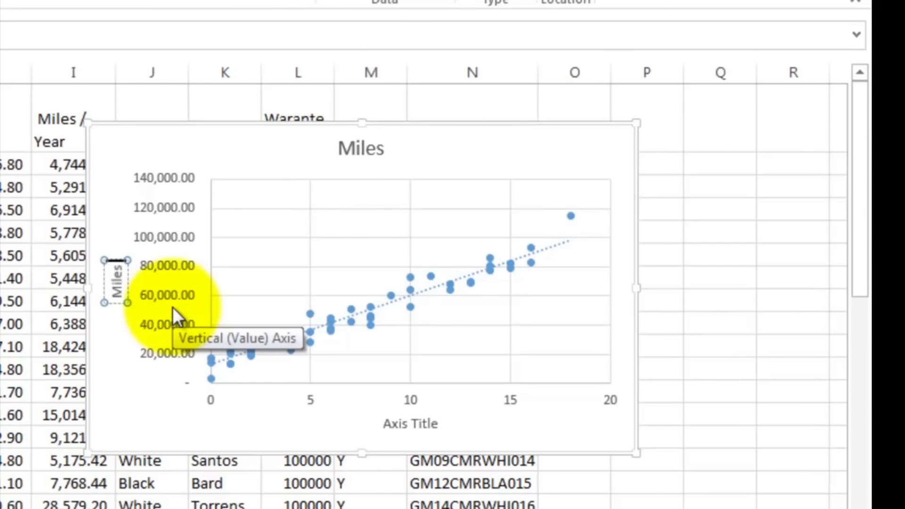
pyautogui.write(' Driv')
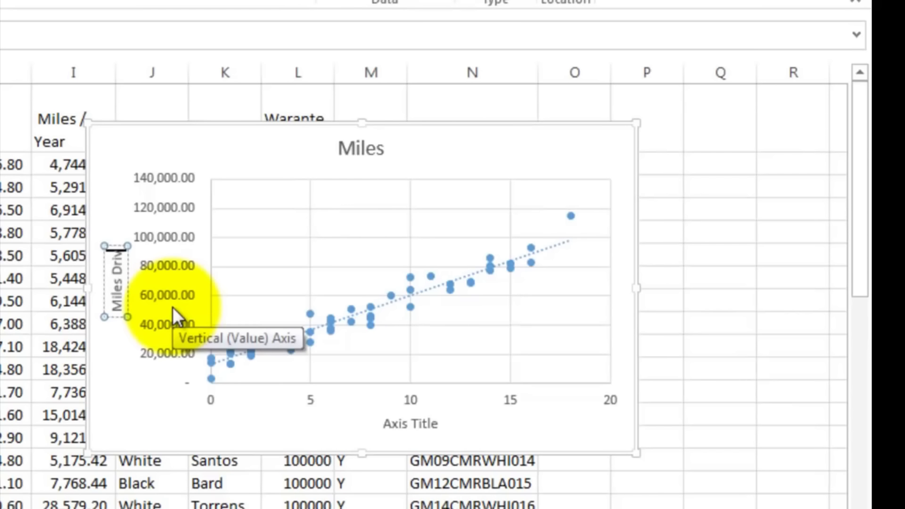
pyautogui.write('en')
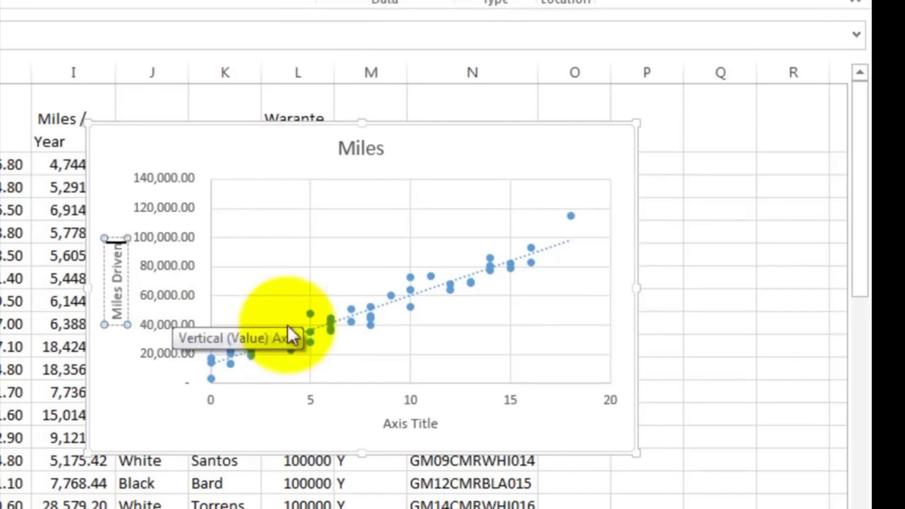
# Step: Change the scatter chart's horizontal axis title to "Age of the Car (Years)"
pyautogui.click(396, 423)
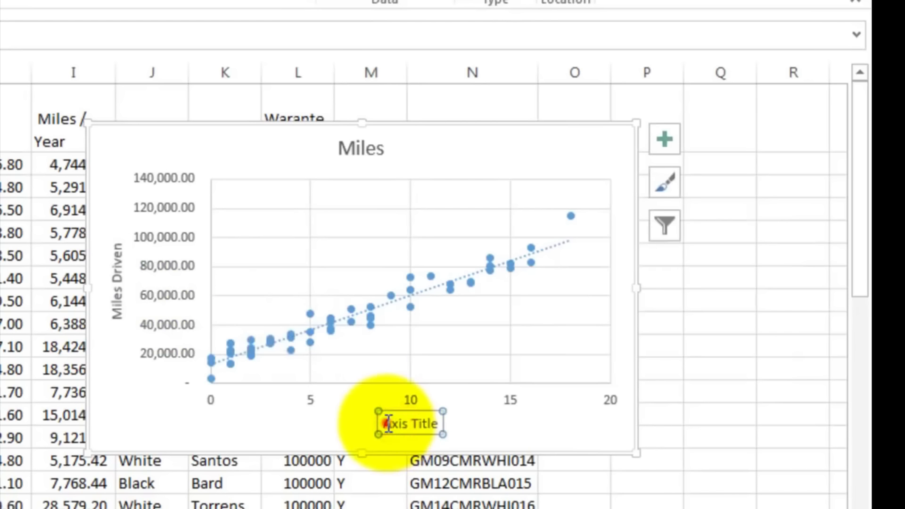
pyautogui.moveTo(383, 423); pyautogui.dragTo(442, 420)
pyautogui.write('Age of the')
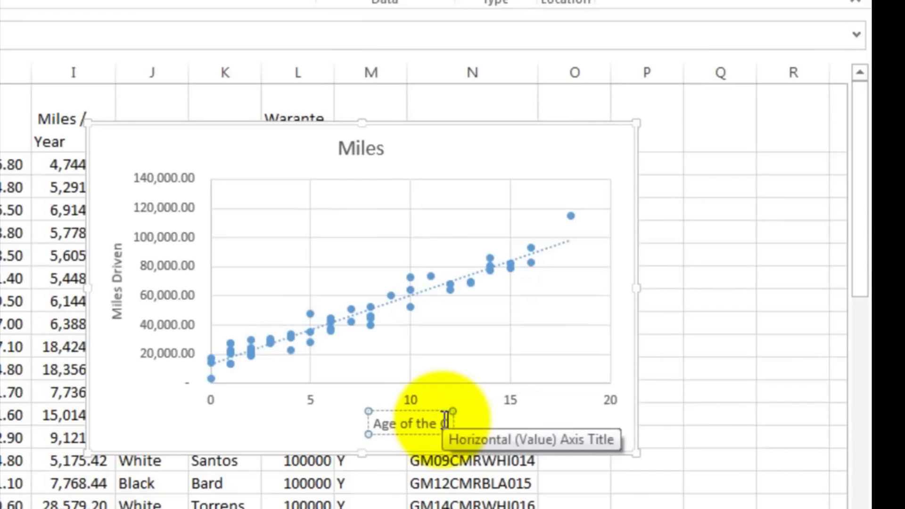
pyautogui.write(' Car (Years)')
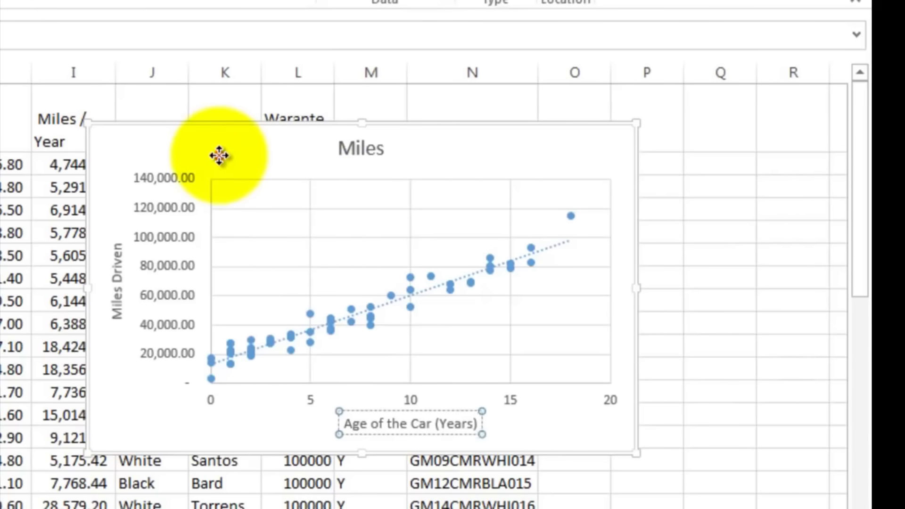
# Step: Move the Miles scatter chart clear of the data into the empty columns beside New Car ID
pyautogui.moveTo(219, 156); pyautogui.dragTo(691, 197)
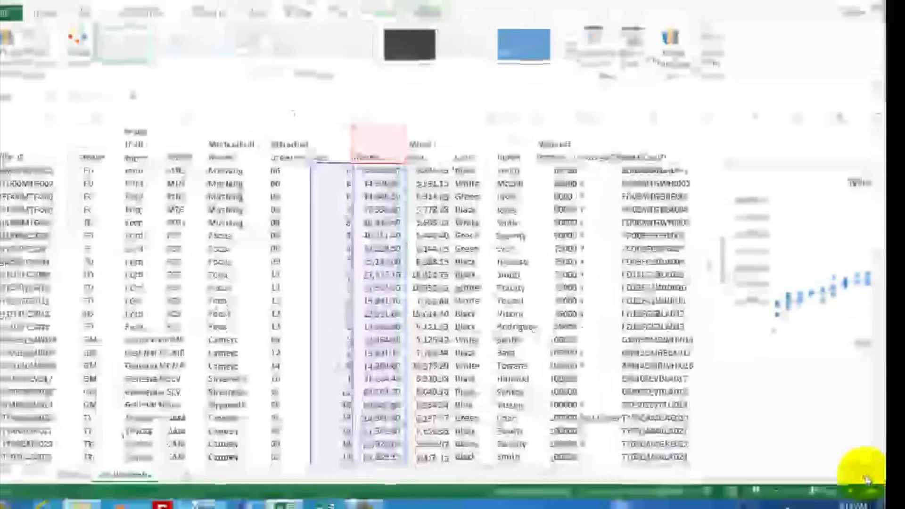
pyautogui.click(869, 462)
pyautogui.click(869, 463)
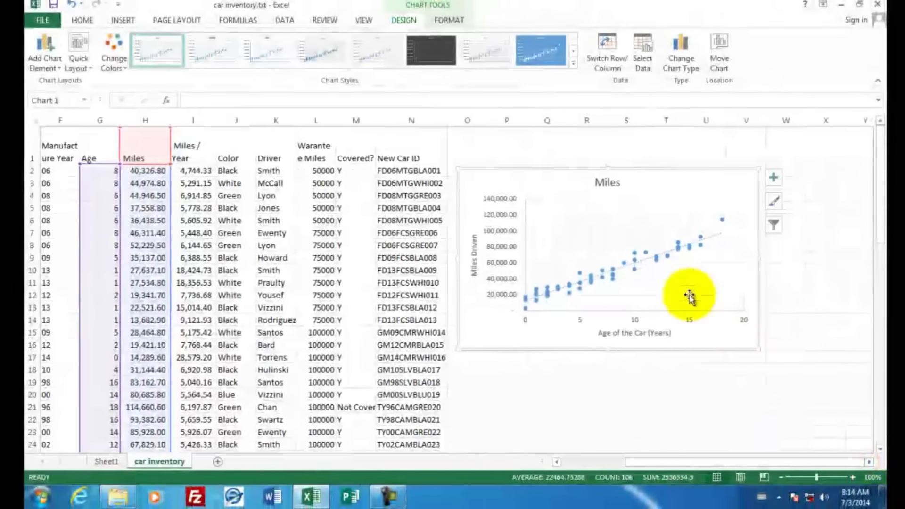
pyautogui.moveTo(649, 191); pyautogui.dragTo(646, 186)
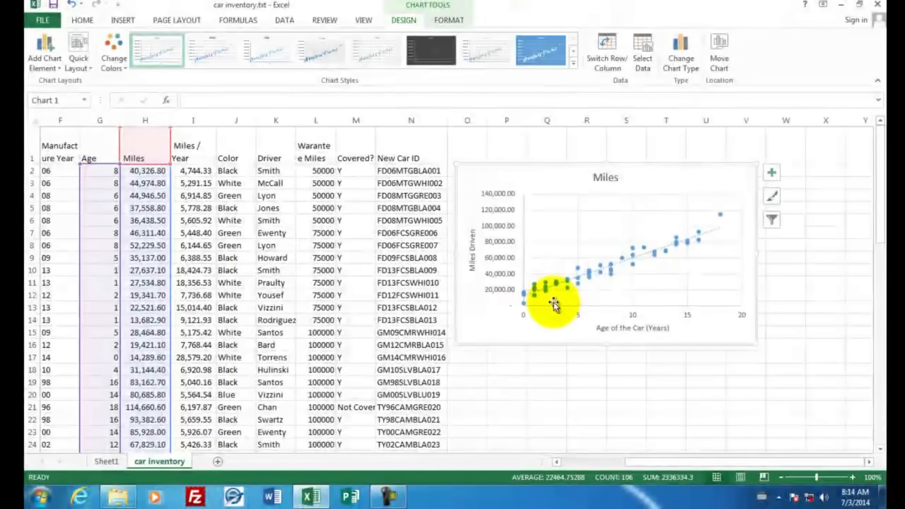
pyautogui.moveTo(719, 216)
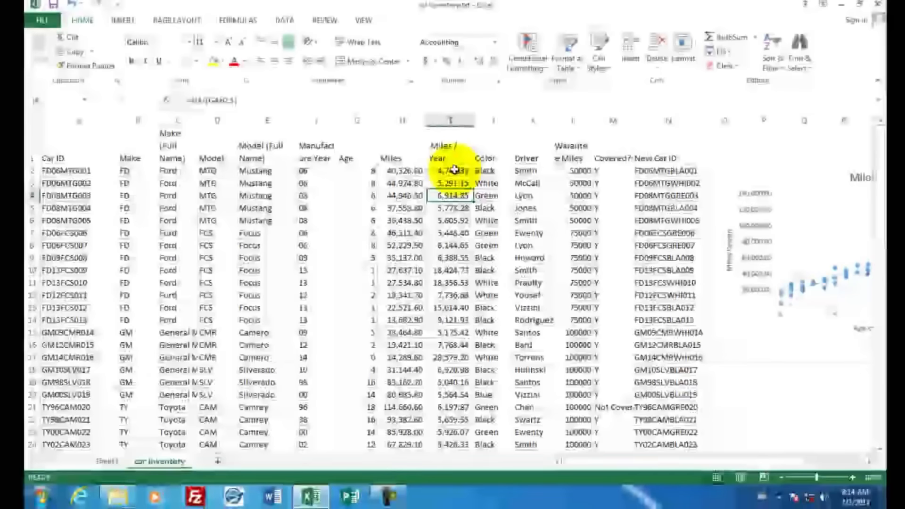
# Step: Apply the blue-white-red color scale to the whole Miles / Year column and check the shading down its rows
pyautogui.moveTo(455, 171); pyautogui.dragTo(452, 217)
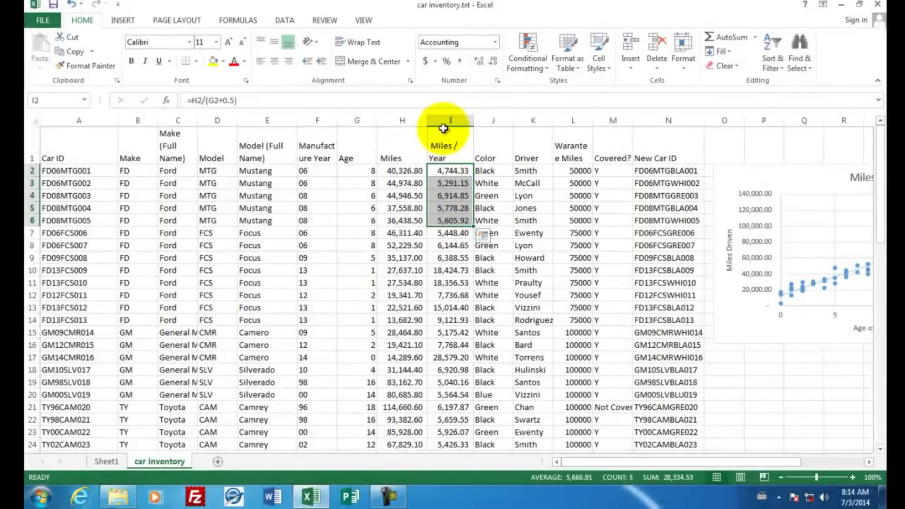
pyautogui.click(446, 121)
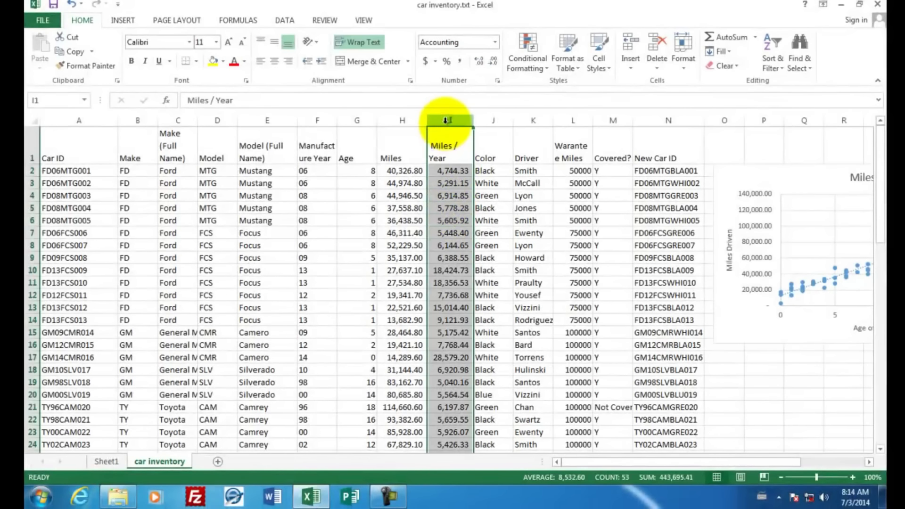
pyautogui.click(527, 48)
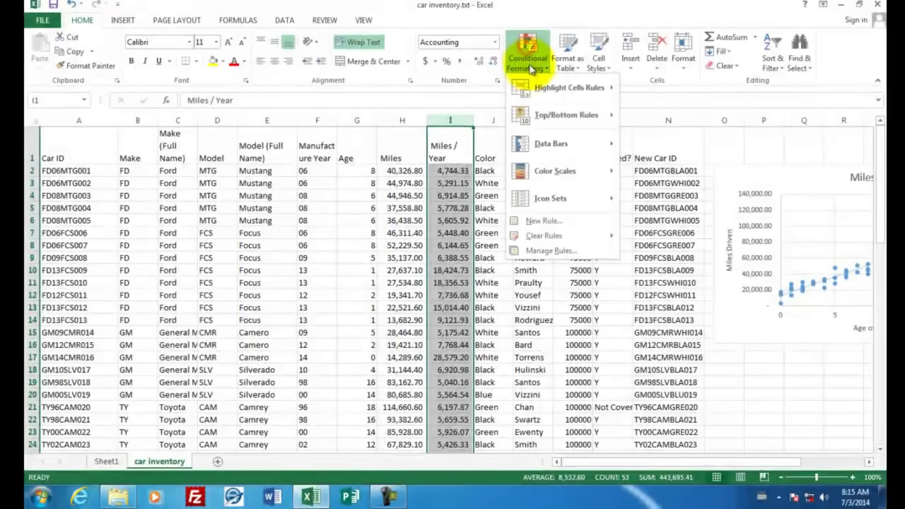
pyautogui.moveTo(542, 174)
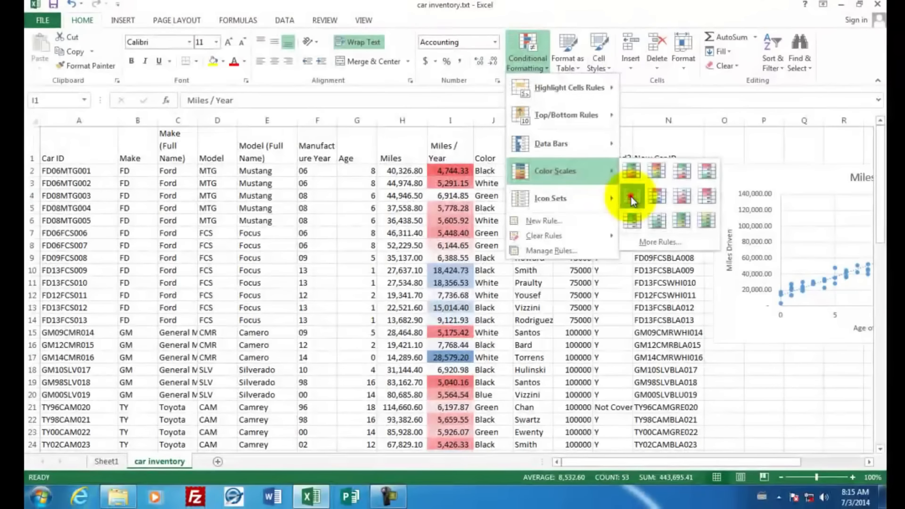
pyautogui.click(631, 197)
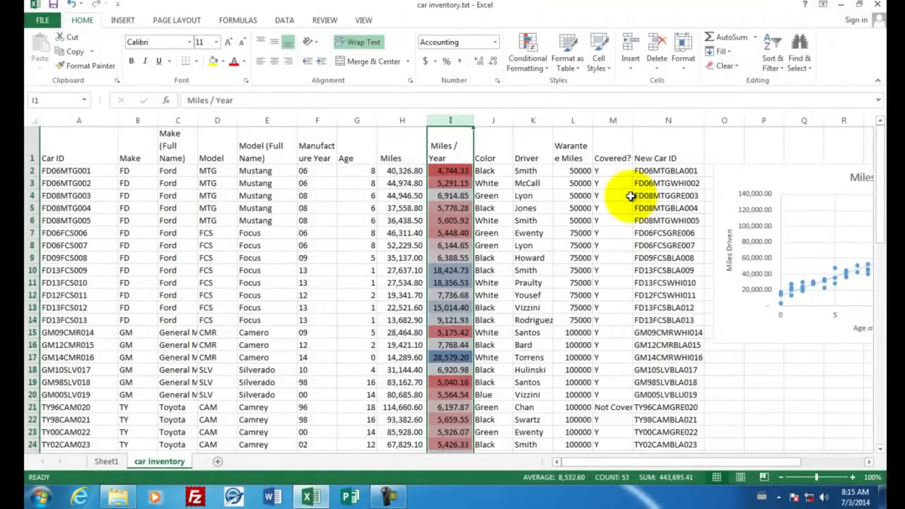
pyautogui.click(452, 207)
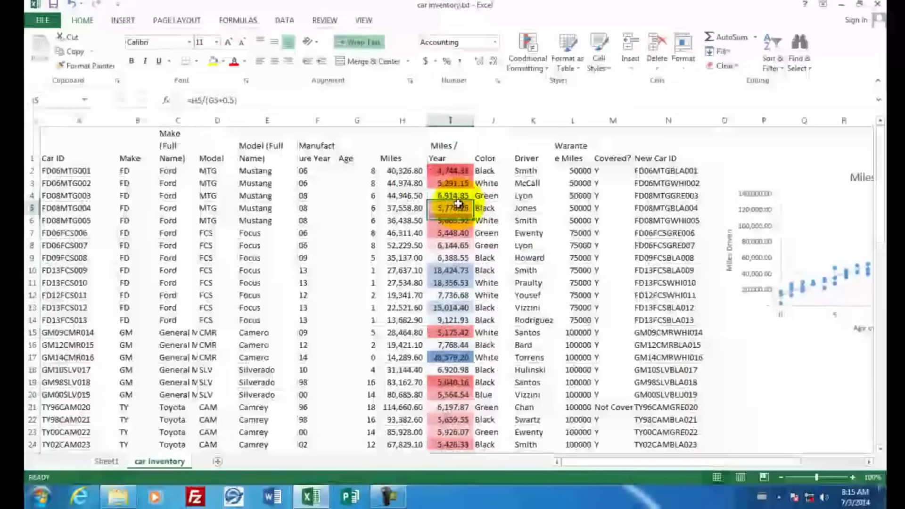
pyautogui.scroll(-10, 521, 218)
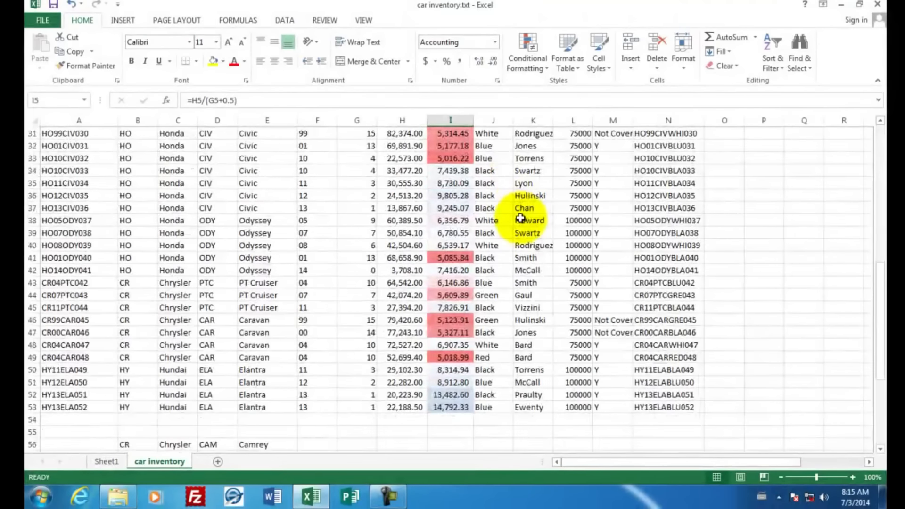
pyautogui.scroll(4, 520, 218)
pyautogui.click(451, 246)
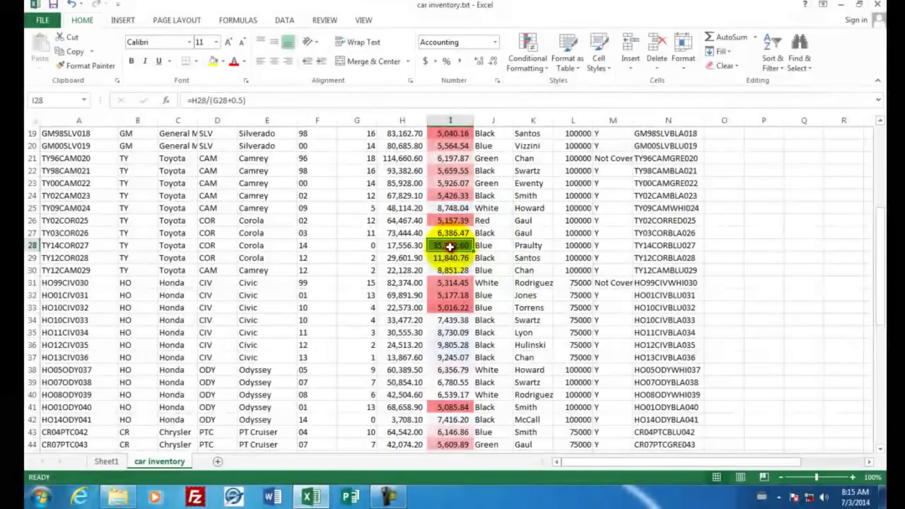
pyautogui.scroll(3, 526, 234)
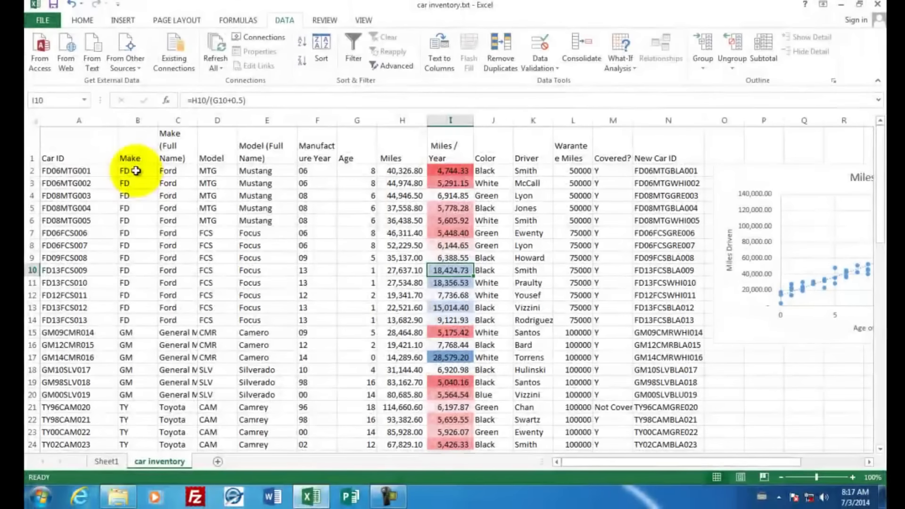
# Step: Sort inventory rows 2 to 53 by the values in column I, Largest to Smallest
pyautogui.moveTo(33, 171); pyautogui.dragTo(30, 373)
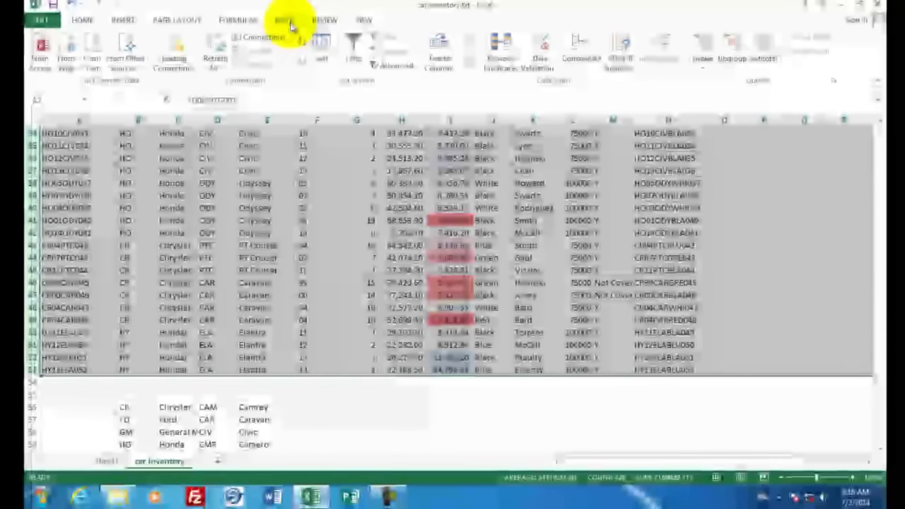
pyautogui.click(324, 44)
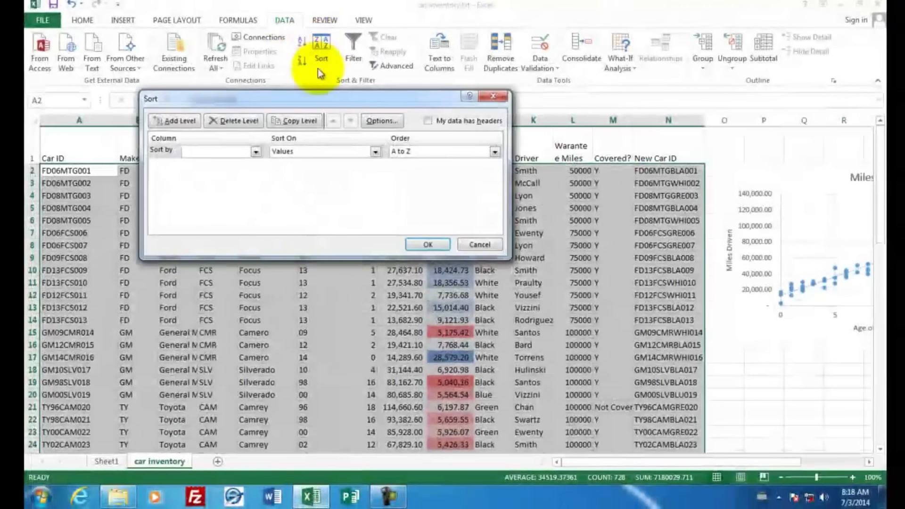
pyautogui.click(256, 152)
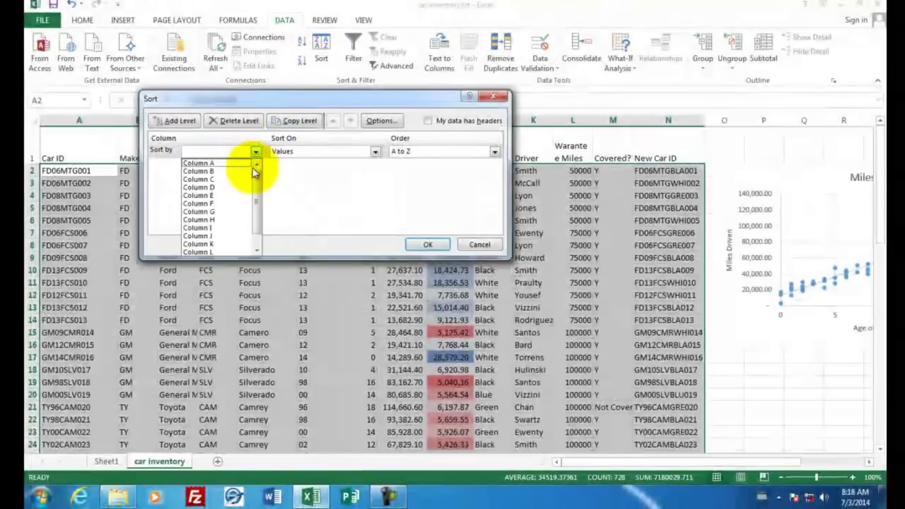
pyautogui.click(318, 206)
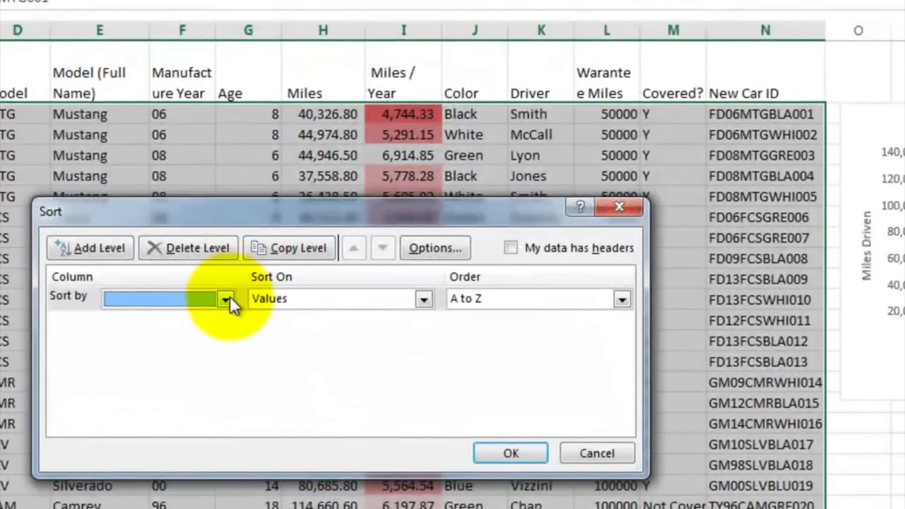
pyautogui.click(226, 298)
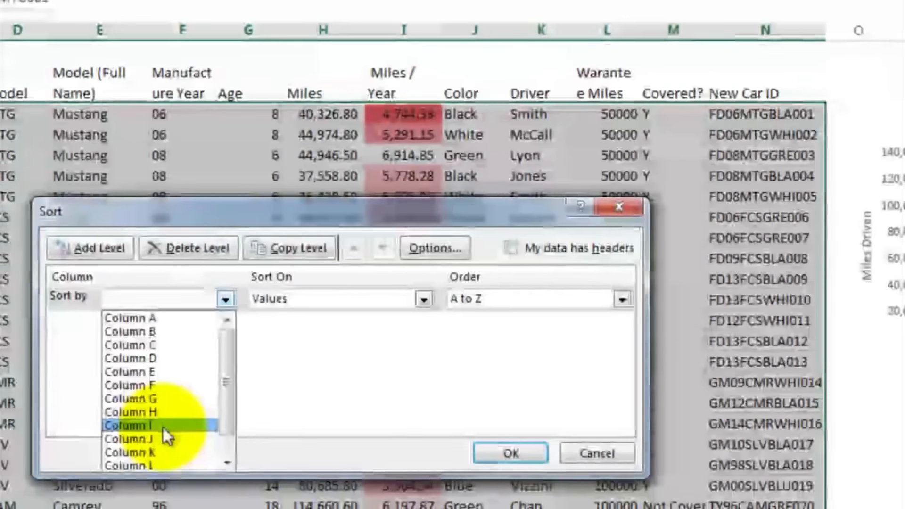
pyautogui.click(163, 426)
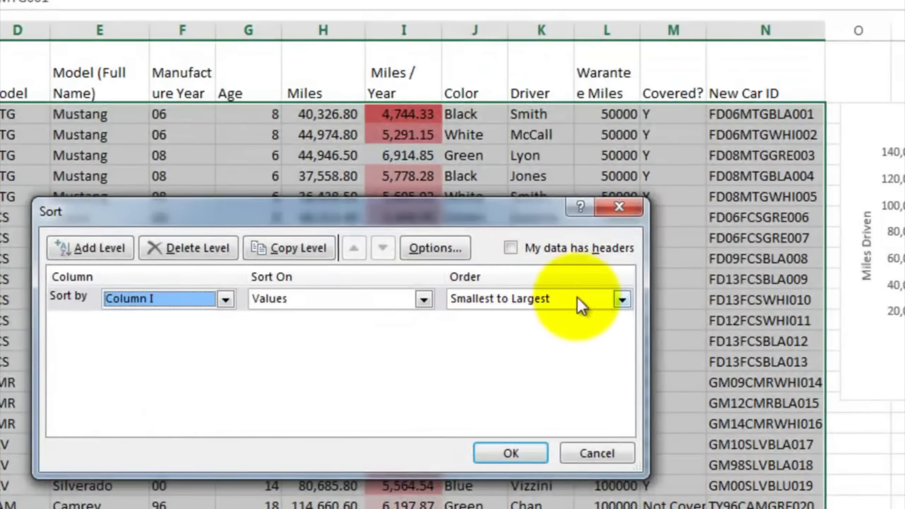
pyautogui.click(623, 299)
pyautogui.click(578, 330)
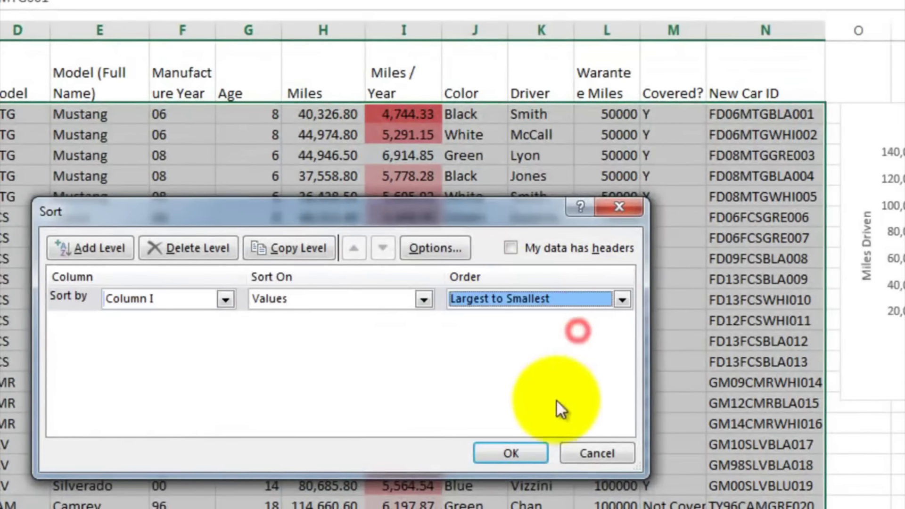
pyautogui.click(532, 454)
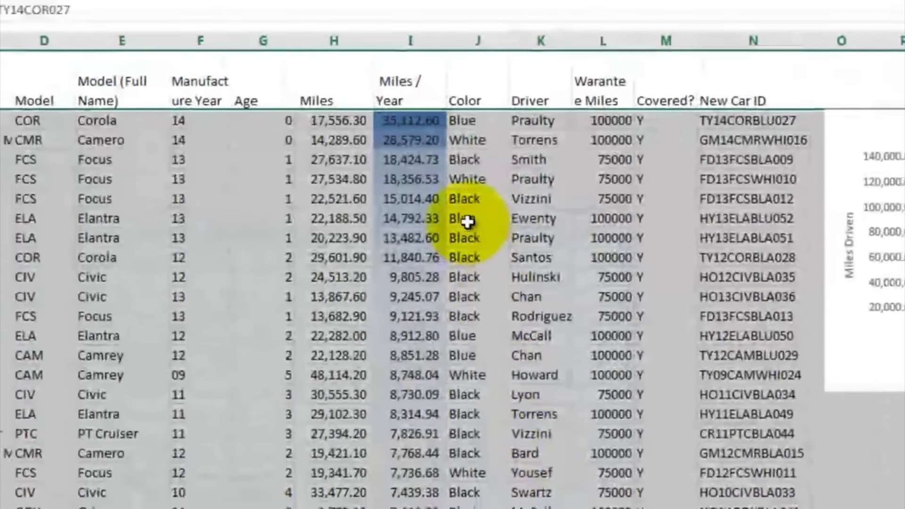
# Step: Compare the age, miles and miles per year of the cars at the top and bottom of the sorted inventory
pyautogui.click(410, 159)
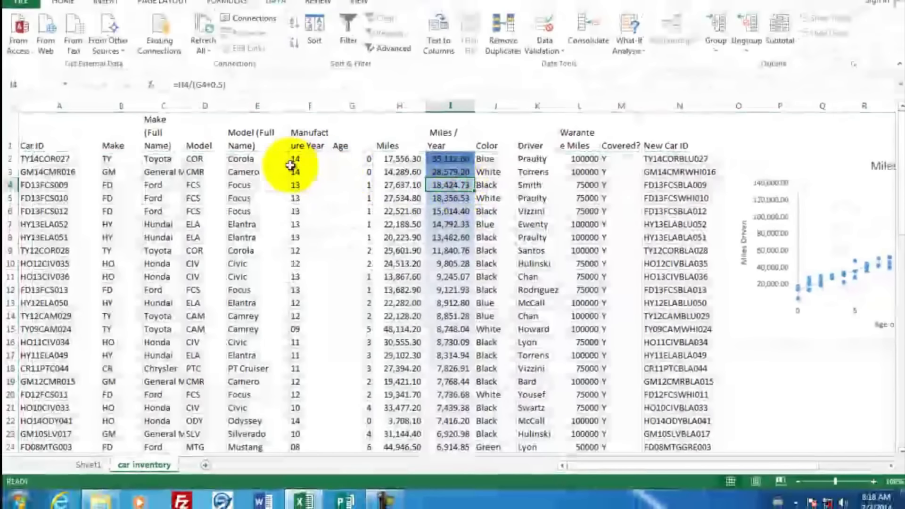
pyautogui.click(357, 159)
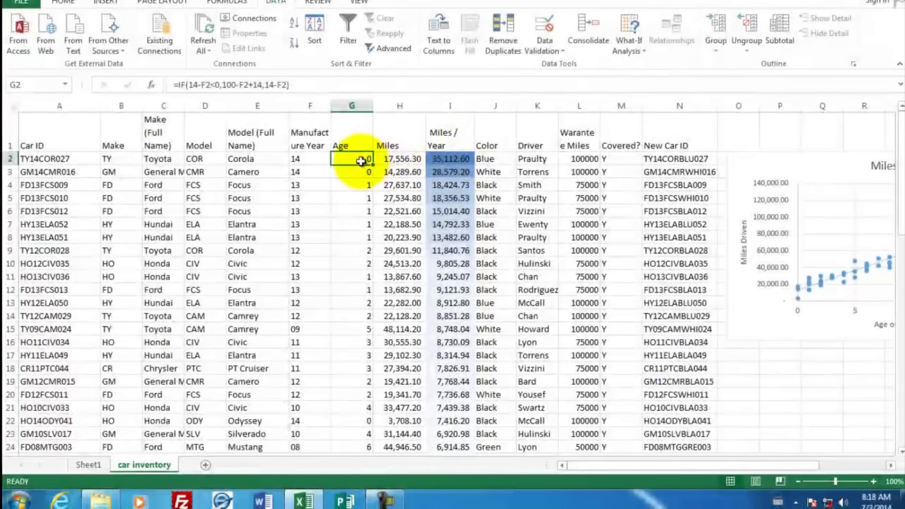
pyautogui.click(406, 160)
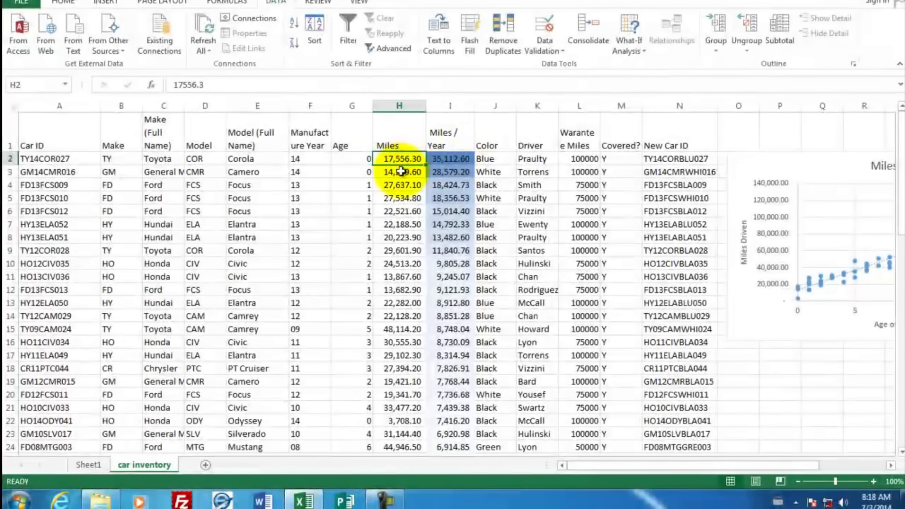
pyautogui.scroll(-5, 452, 245)
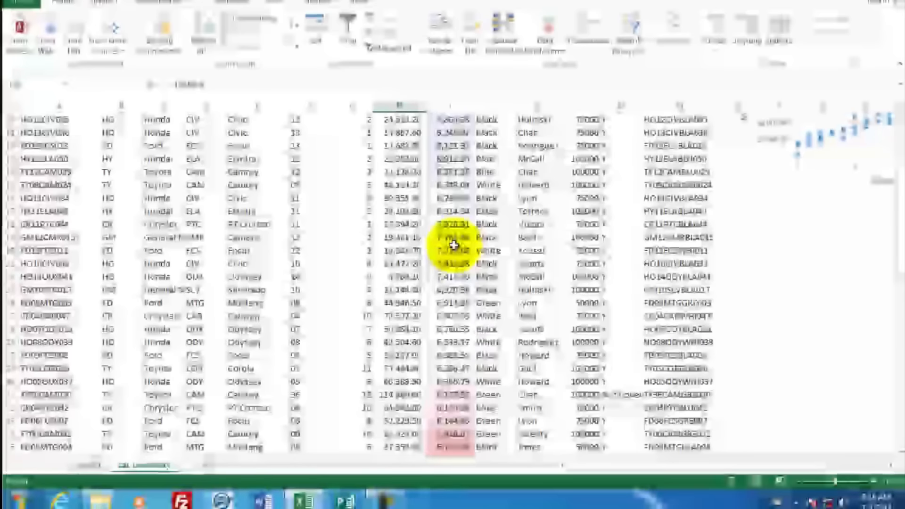
pyautogui.scroll(-6, 453, 245)
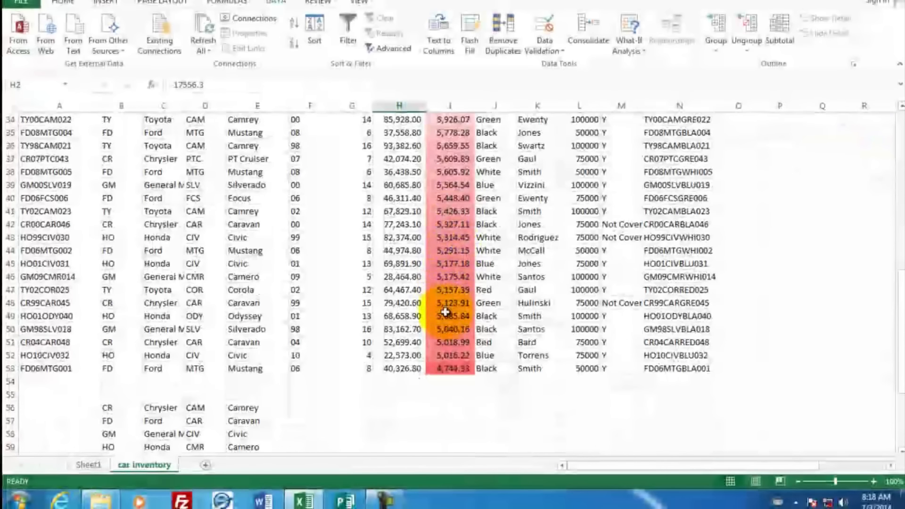
pyautogui.click(448, 367)
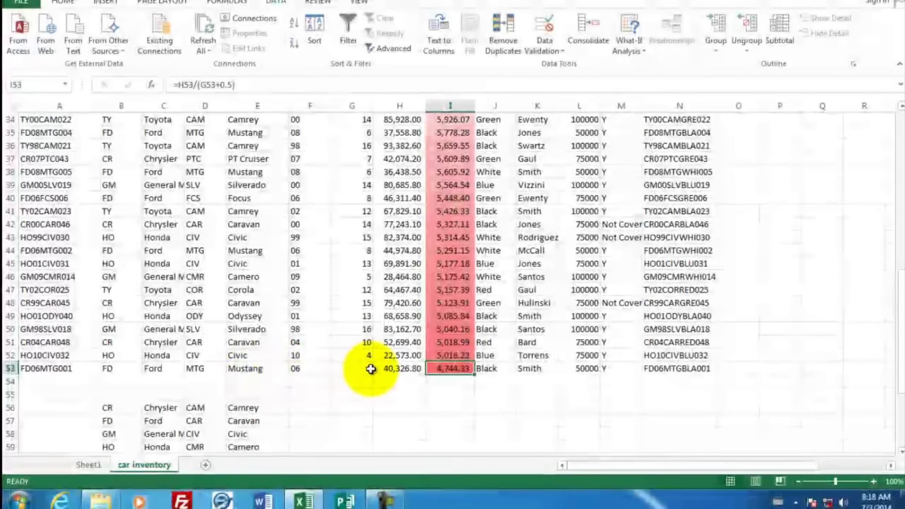
pyautogui.click(401, 369)
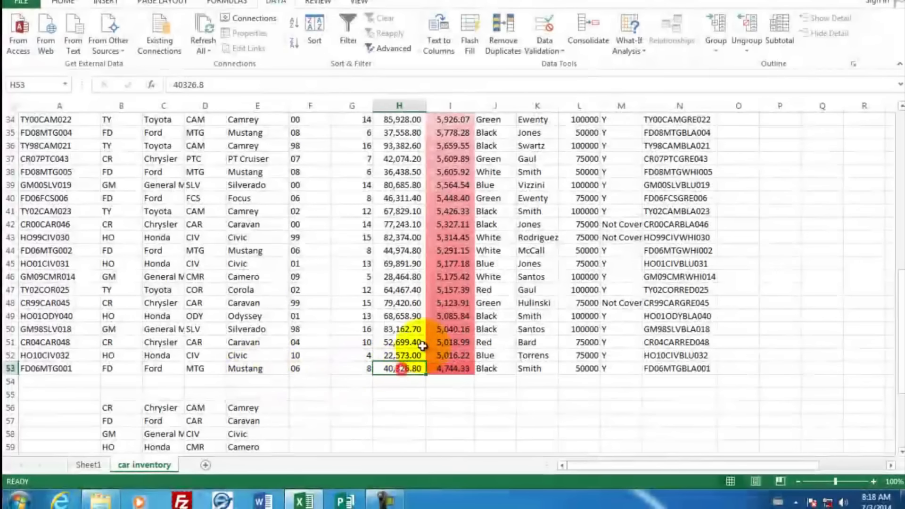
pyautogui.scroll(11, 443, 231)
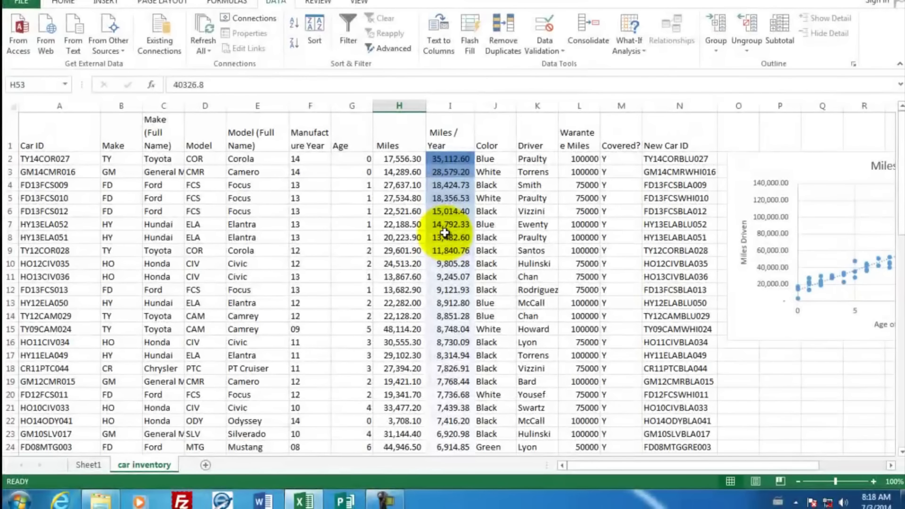
# Step: Create a blank Word document with the recipient's name and the line "Top drivers by miles", and return to the car inventory workbook in Excel
pyautogui.click(263, 502)
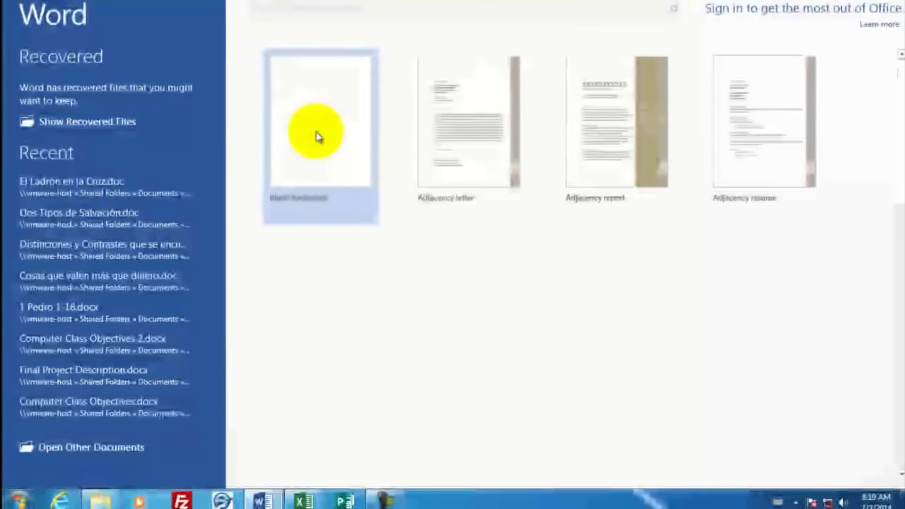
pyautogui.click(316, 131)
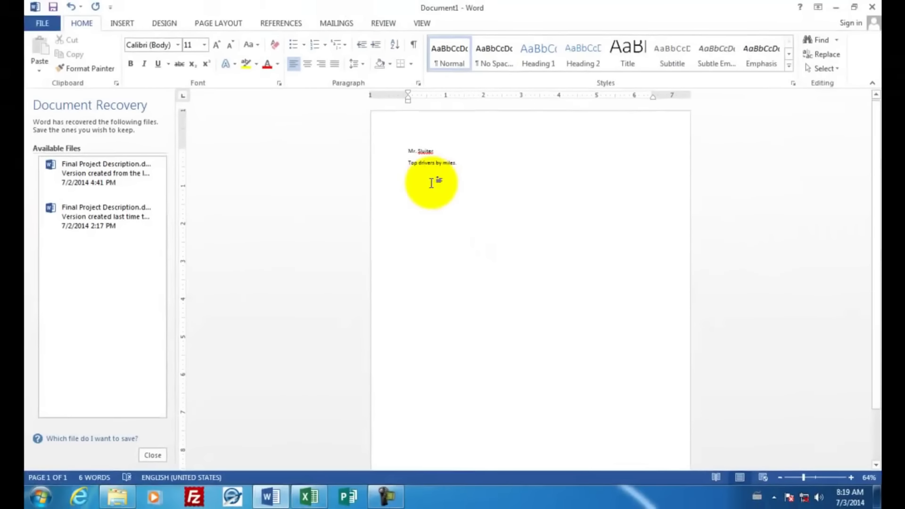
pyautogui.click(309, 498)
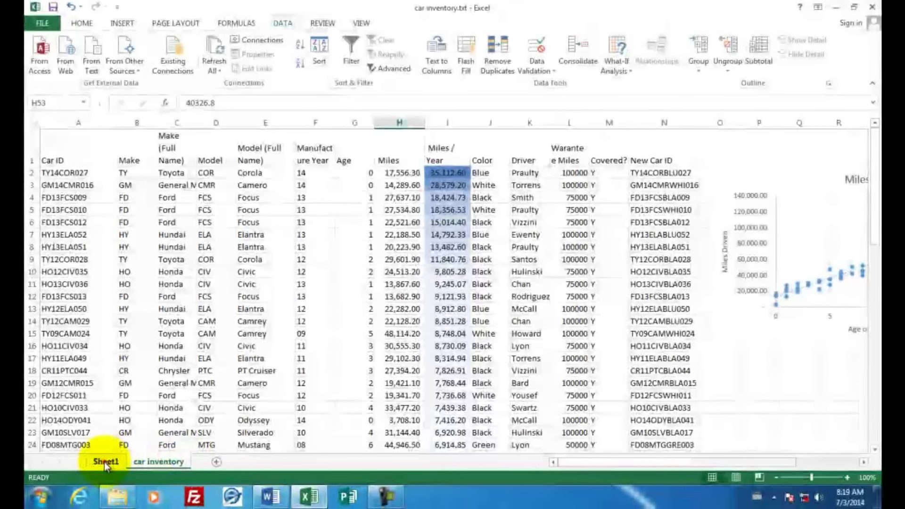
# Step: Copy the Sum of Miles by driver PivotChart from Sheet1 into the Word document below "Top drivers by miles"
pyautogui.click(104, 462)
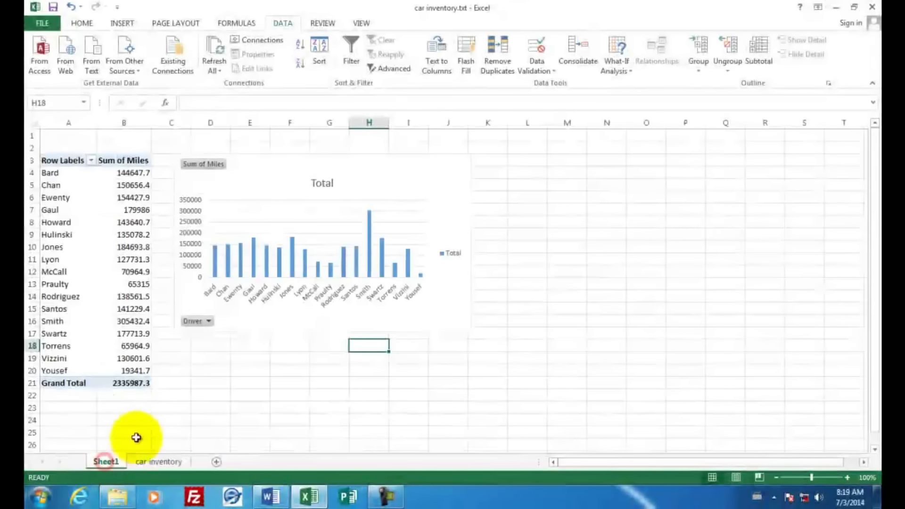
pyautogui.click(387, 173)
pyautogui.rightClick(387, 173)
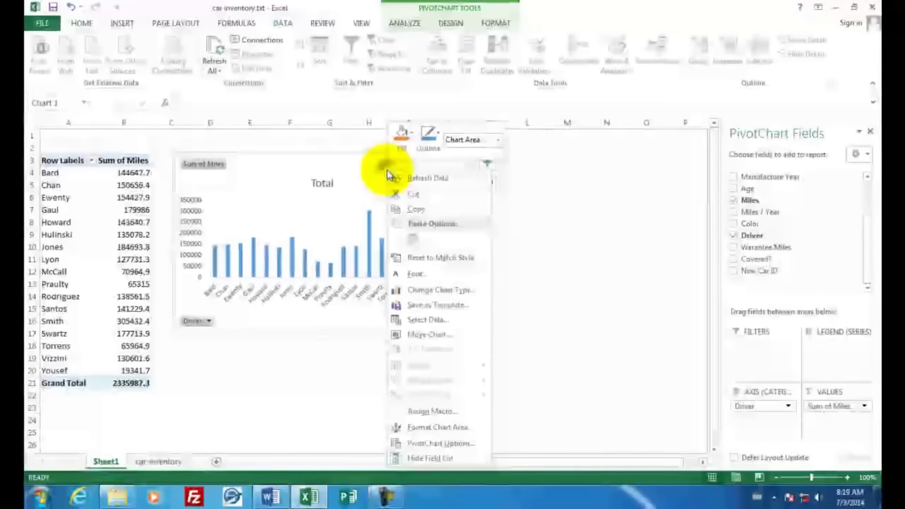
pyautogui.click(407, 208)
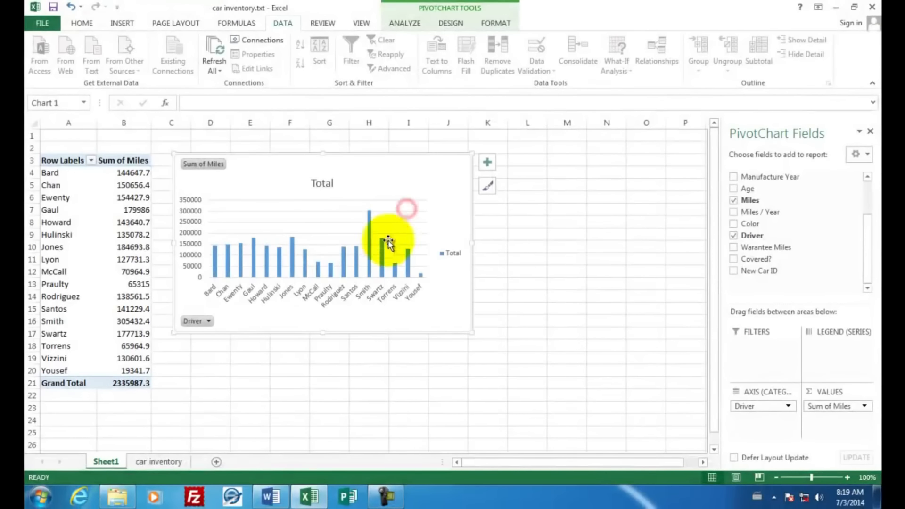
pyautogui.click(266, 499)
pyautogui.rightClick(415, 177)
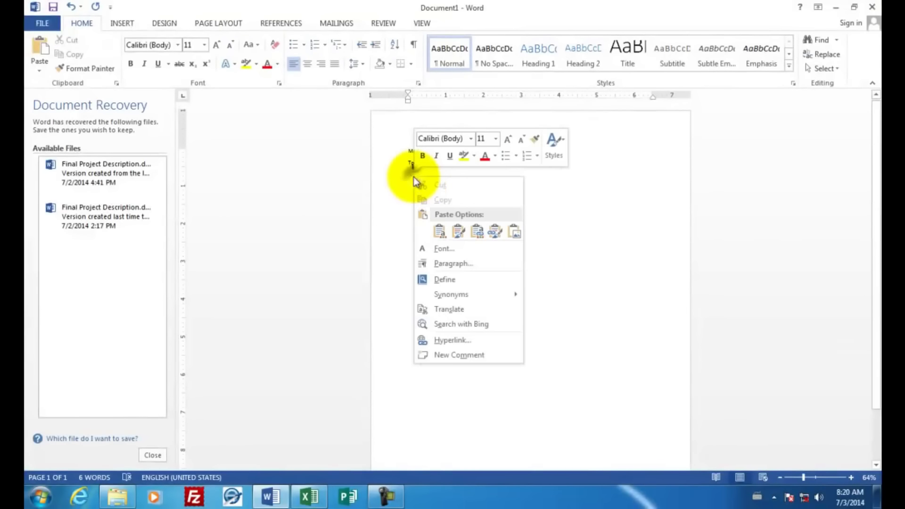
pyautogui.click(436, 231)
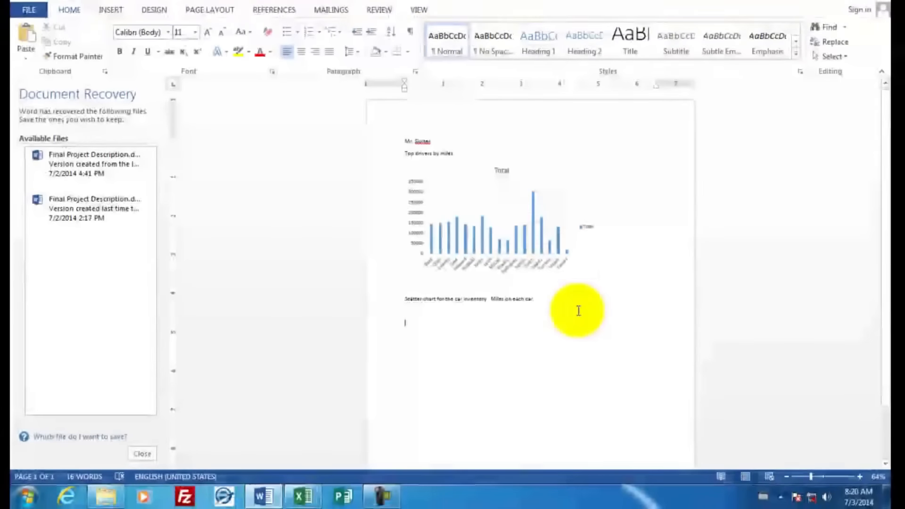
# Step: Copy the Miles scatter chart from the car inventory sheet into the Word document below the line "Scatter chart for the car inventory. Miles on each car."
pyautogui.click(307, 498)
pyautogui.click(162, 461)
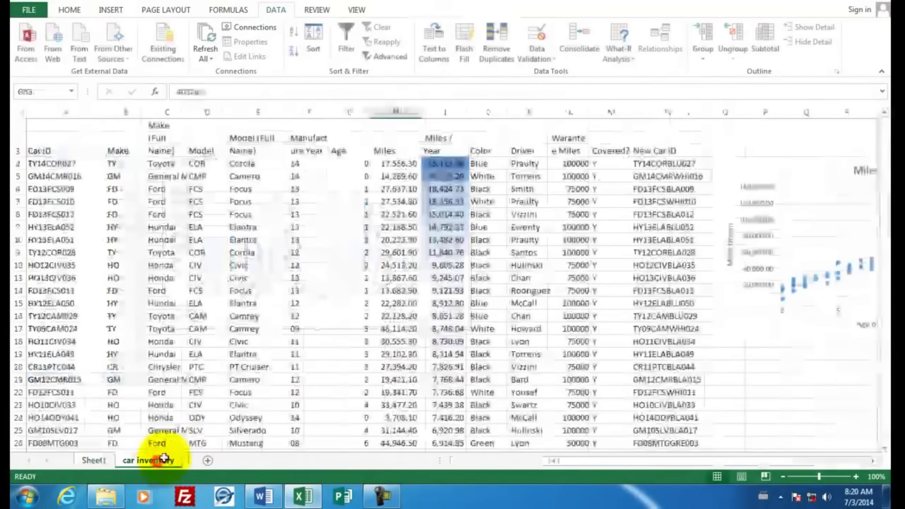
pyautogui.click(781, 172)
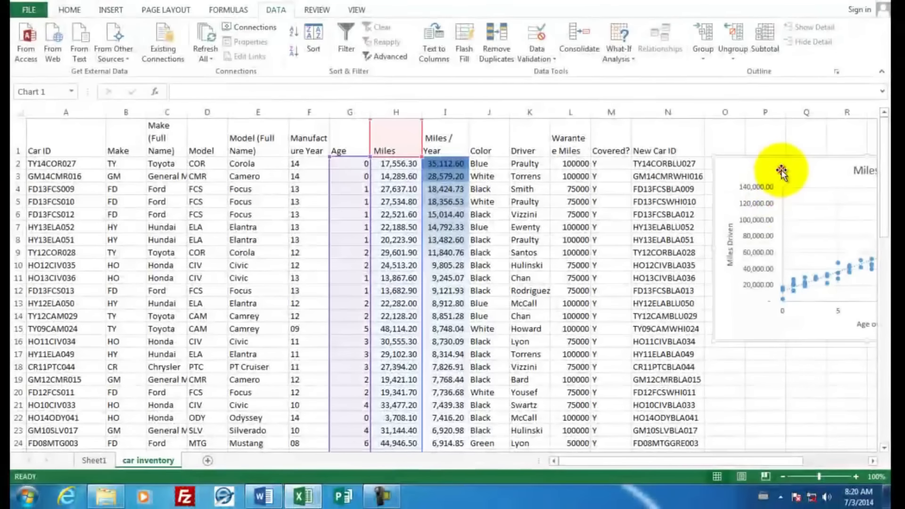
pyautogui.rightClick(781, 173)
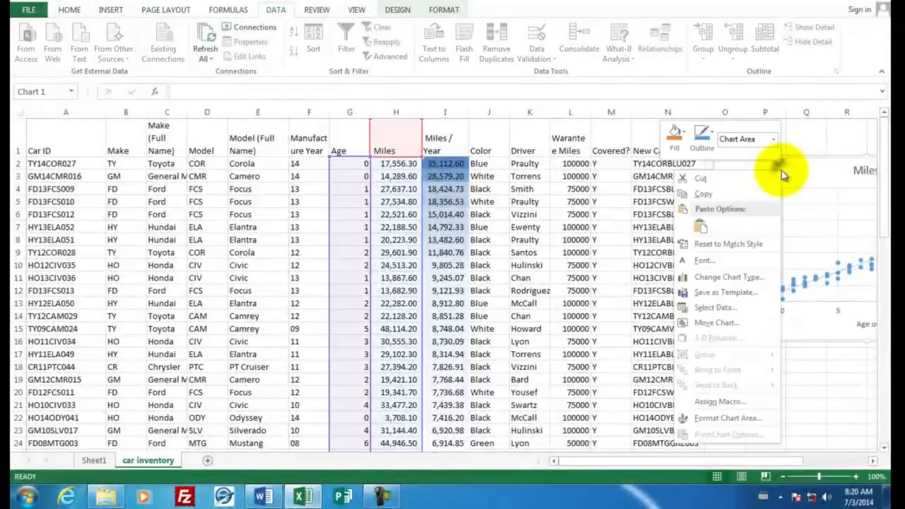
pyautogui.click(715, 196)
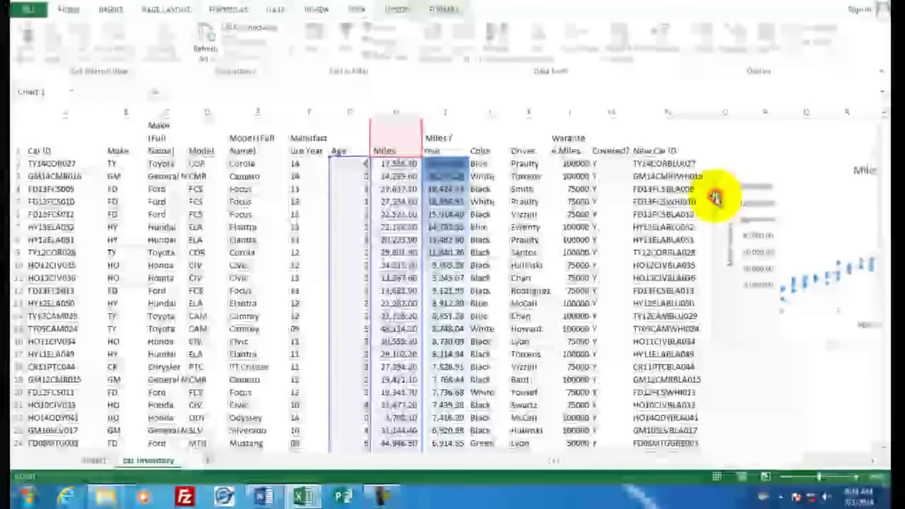
pyautogui.click(267, 497)
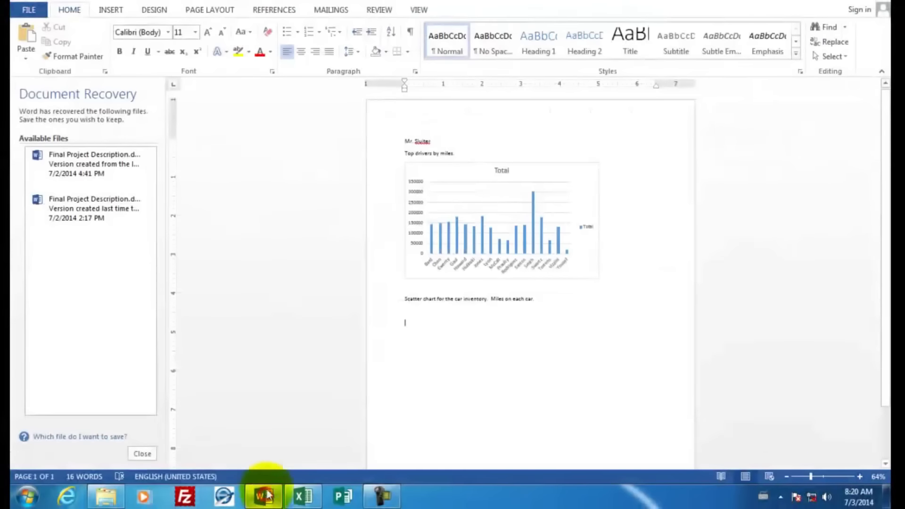
pyautogui.rightClick(411, 325)
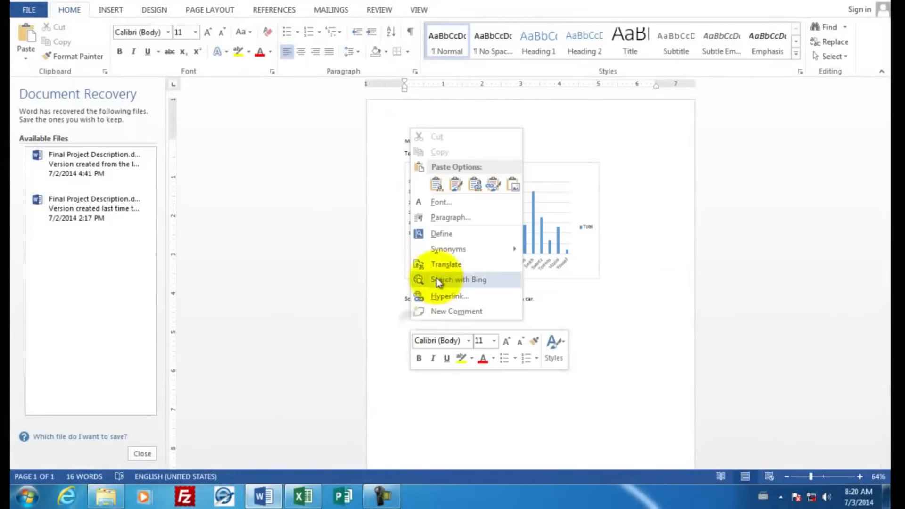
pyautogui.click(437, 183)
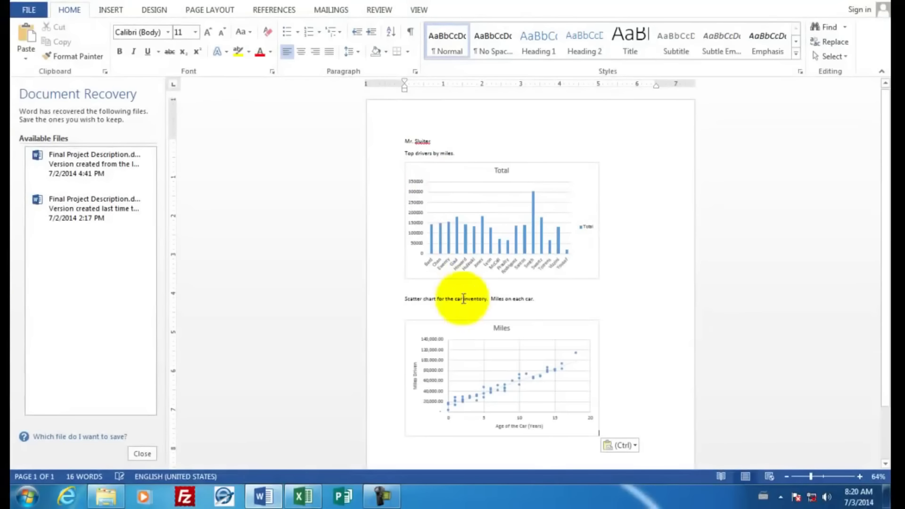
pyautogui.click(620, 297)
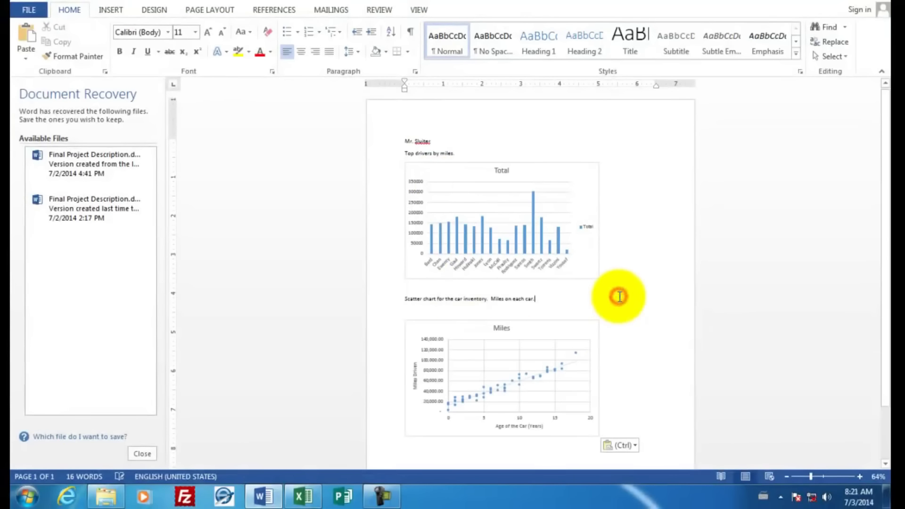
pyautogui.scroll(-2, 619, 296)
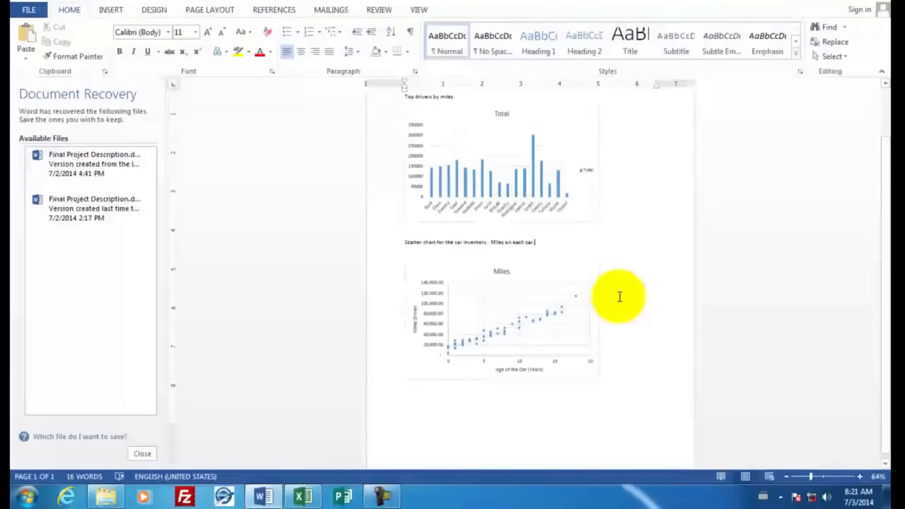
pyautogui.scroll(2, 619, 297)
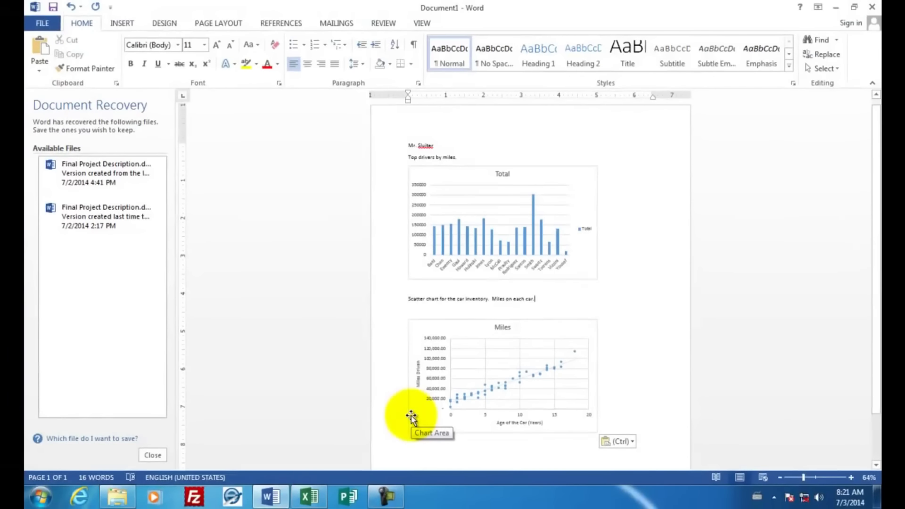
# Step: Switch to Excel and save the inventory to the Desktop as an Excel Workbook named car inventory.xlsx instead of tab-delimited text
pyautogui.click(307, 495)
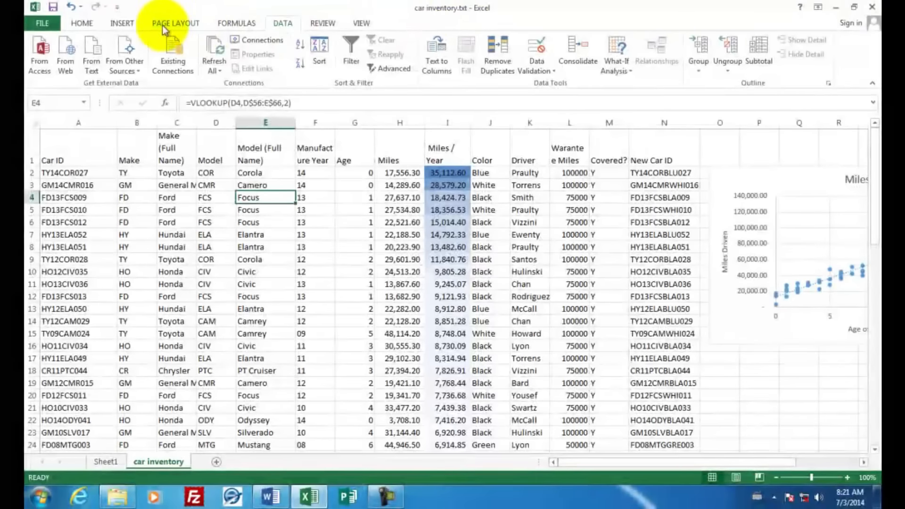
pyautogui.click(54, 8)
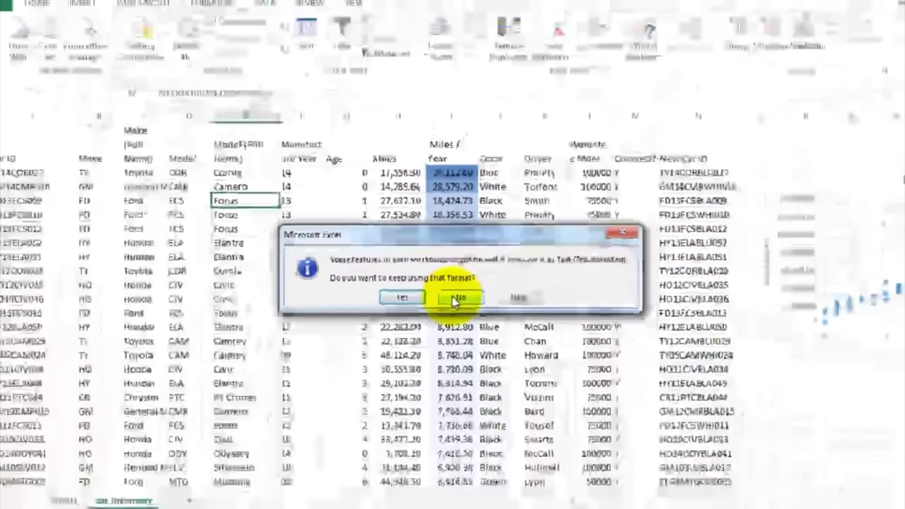
pyautogui.click(491, 400)
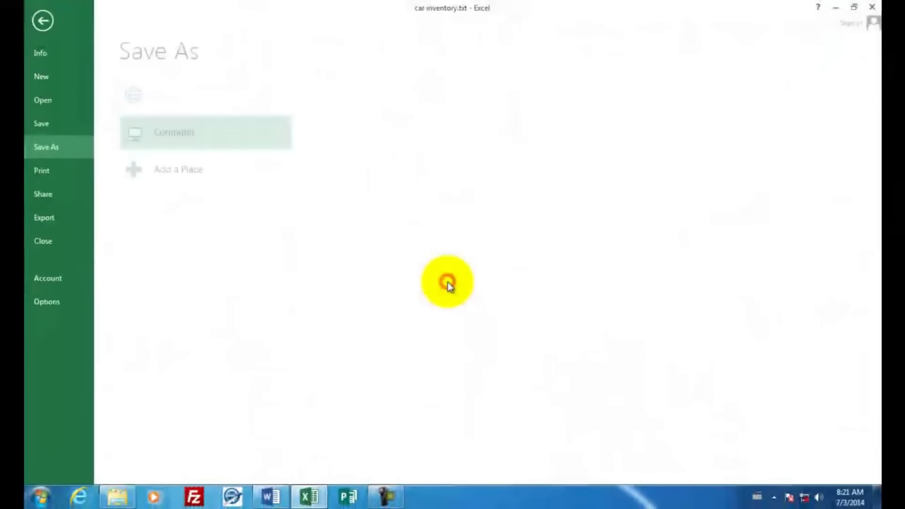
pyautogui.click(346, 145)
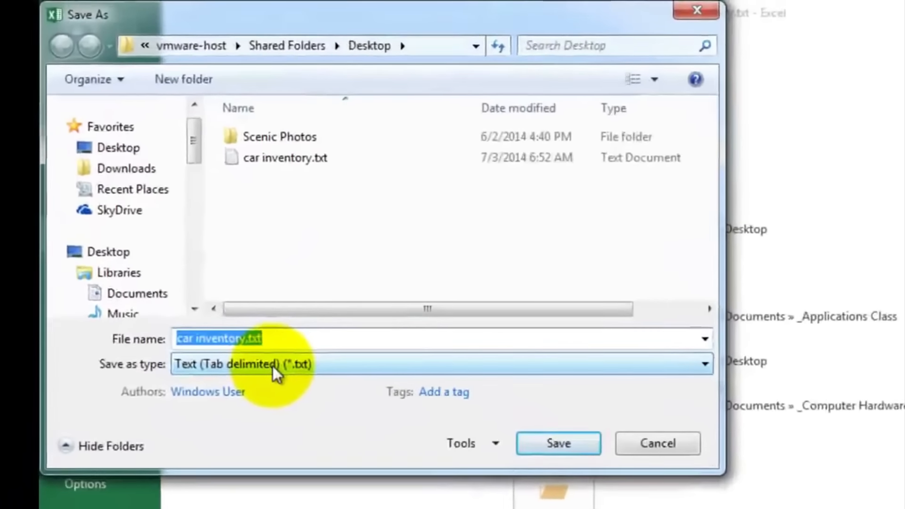
pyautogui.click(274, 366)
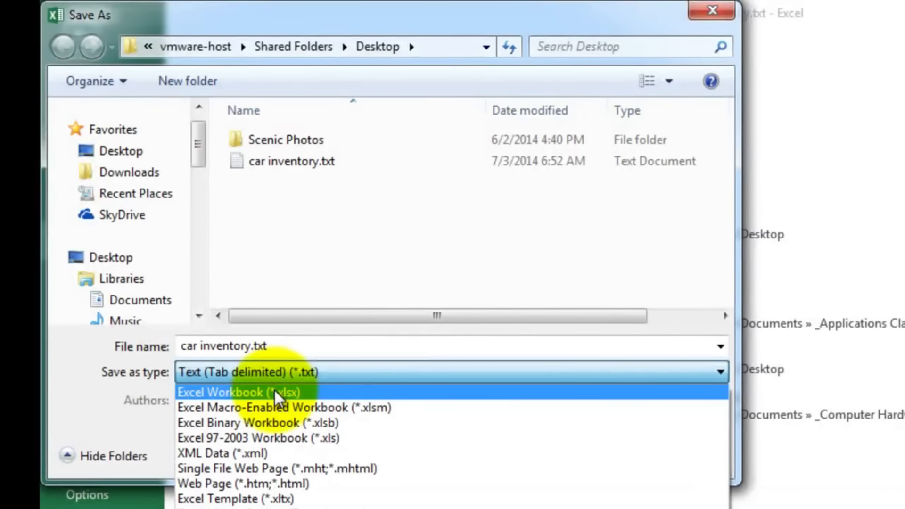
pyautogui.click(274, 391)
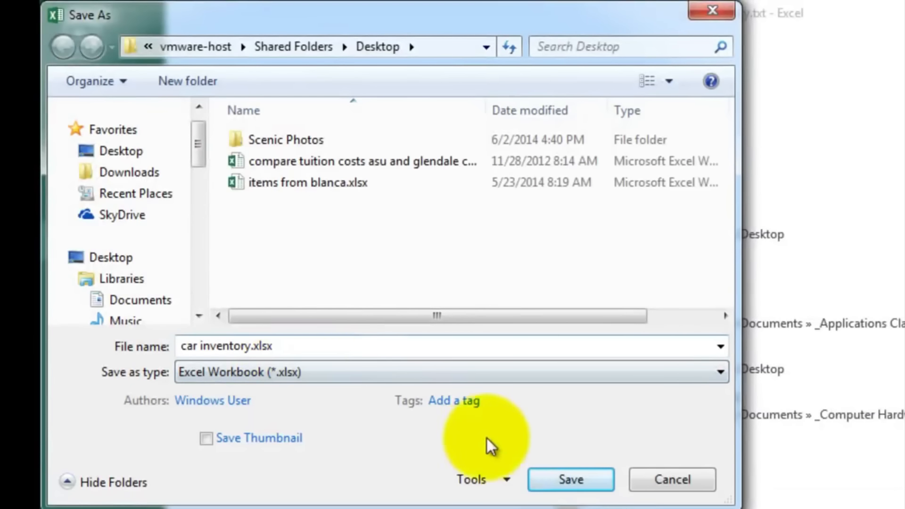
pyautogui.click(572, 478)
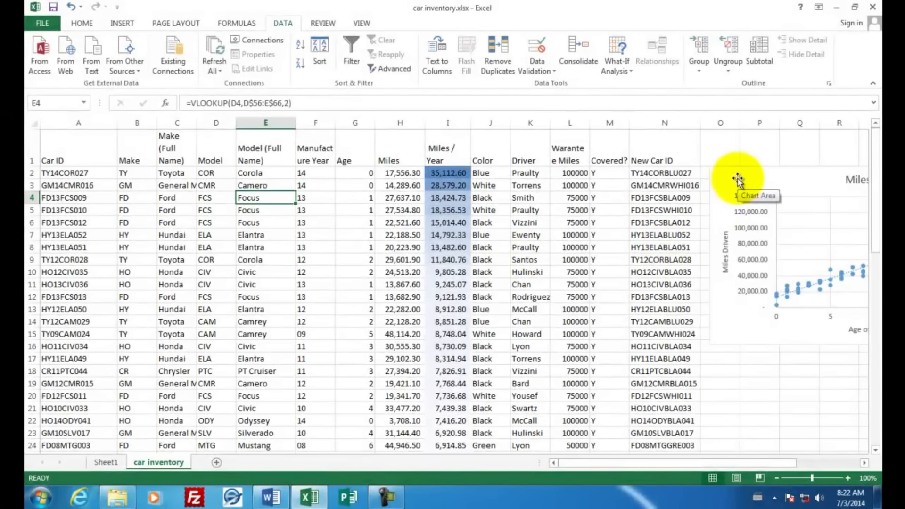
# Step: Switch to the Word report and open its print options
pyautogui.click(278, 497)
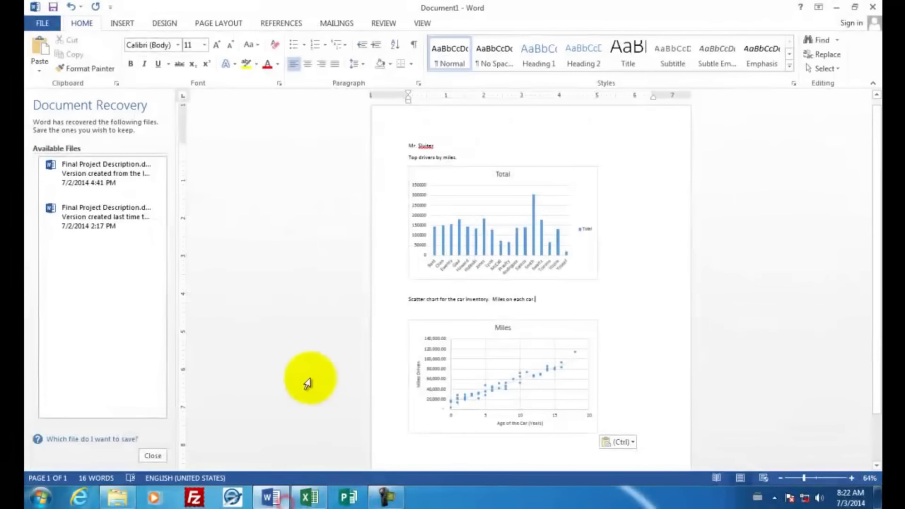
pyautogui.click(47, 25)
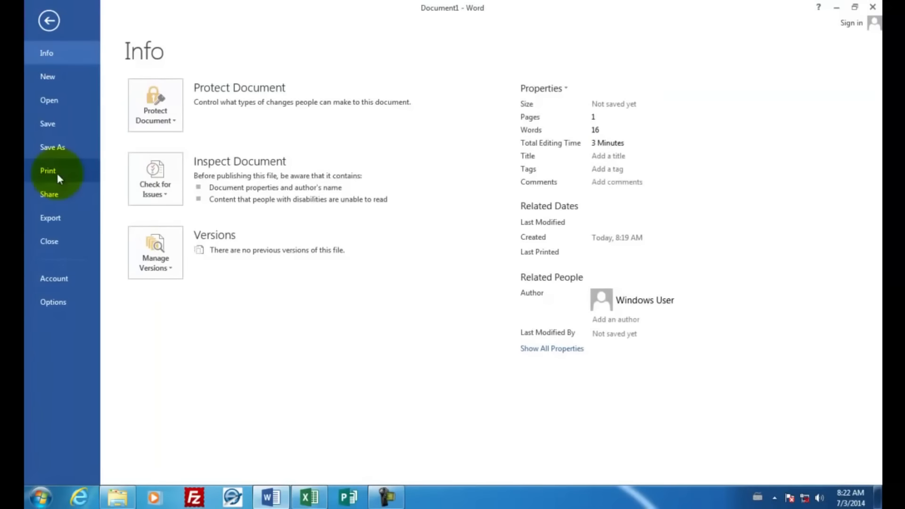
pyautogui.click(76, 174)
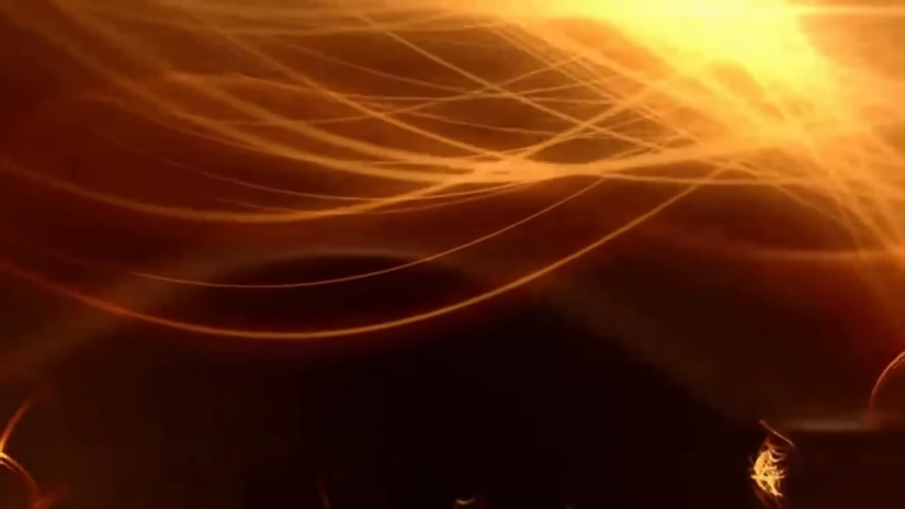
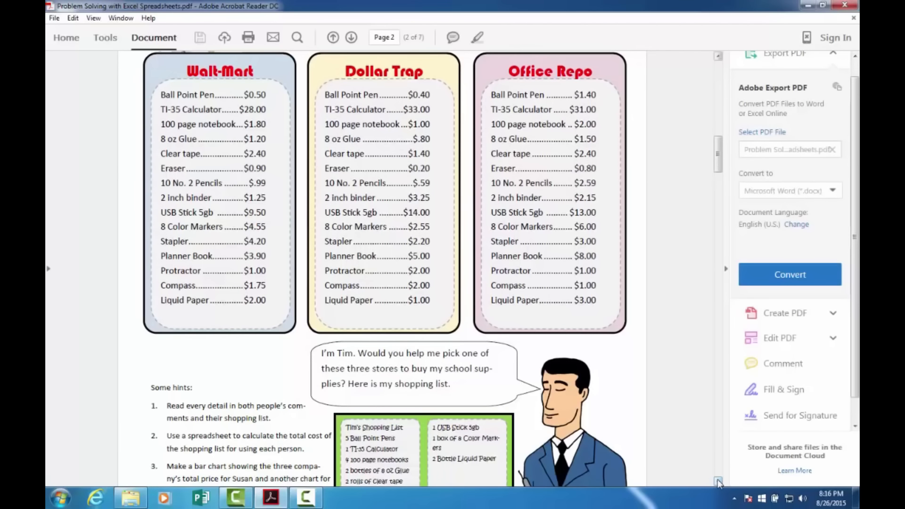
# Step: Read through the school supplies, pet, vacation, printer and cell phone bill problems in the Problem Solving with Excel Spreadsheets PDF
pyautogui.click(718, 480)
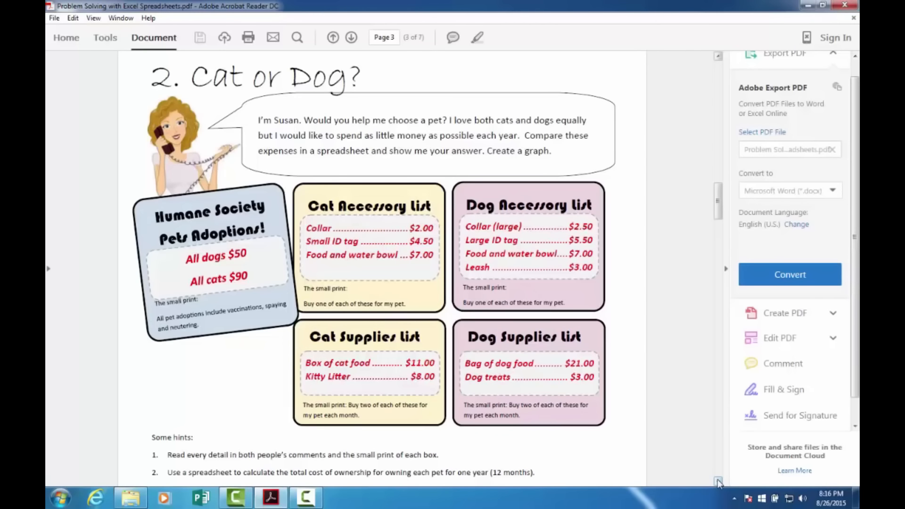
pyautogui.click(718, 482)
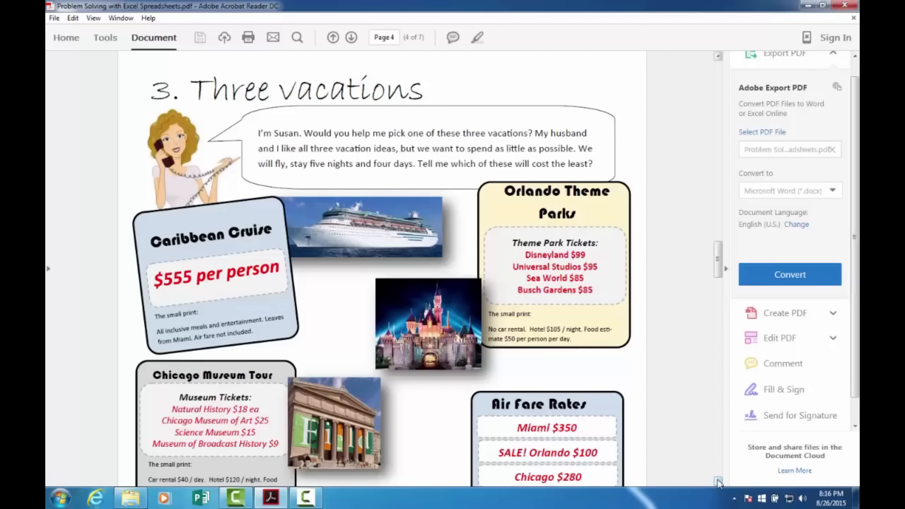
pyautogui.click(718, 482)
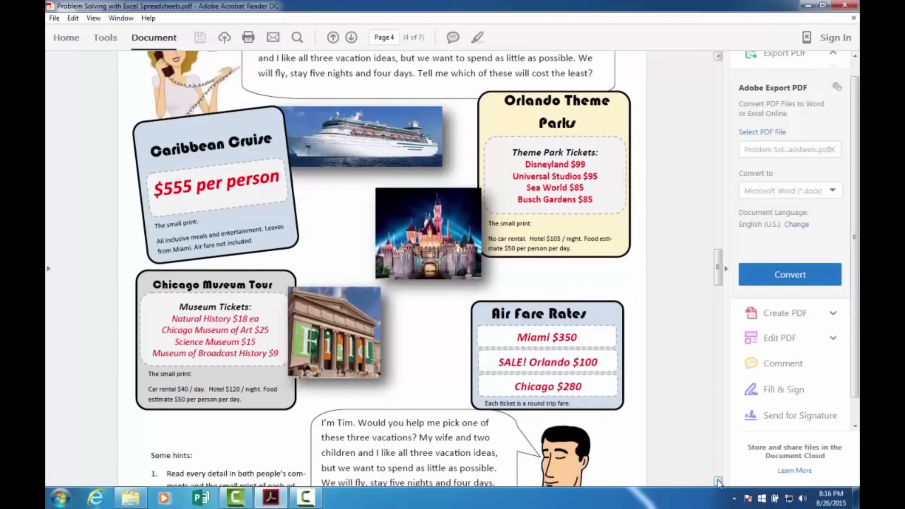
pyautogui.click(718, 481)
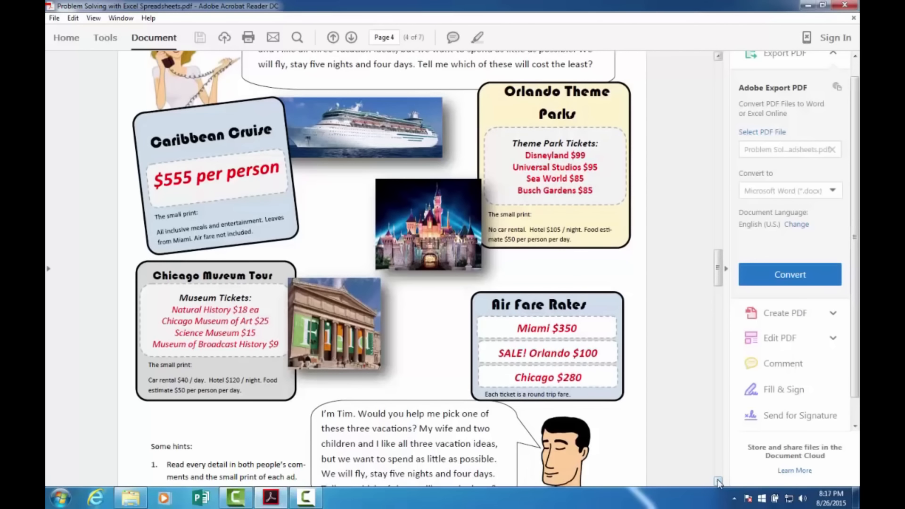
pyautogui.scroll(-3, 719, 482)
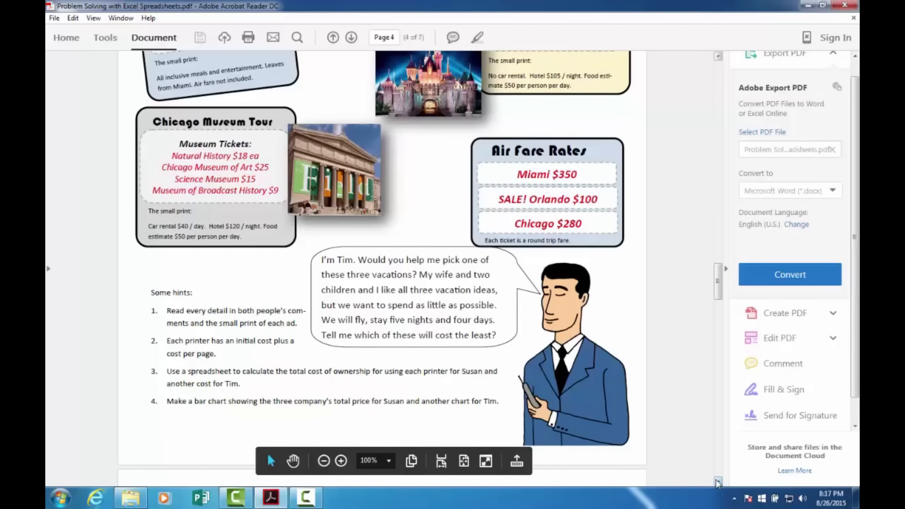
pyautogui.scroll(-8, 718, 481)
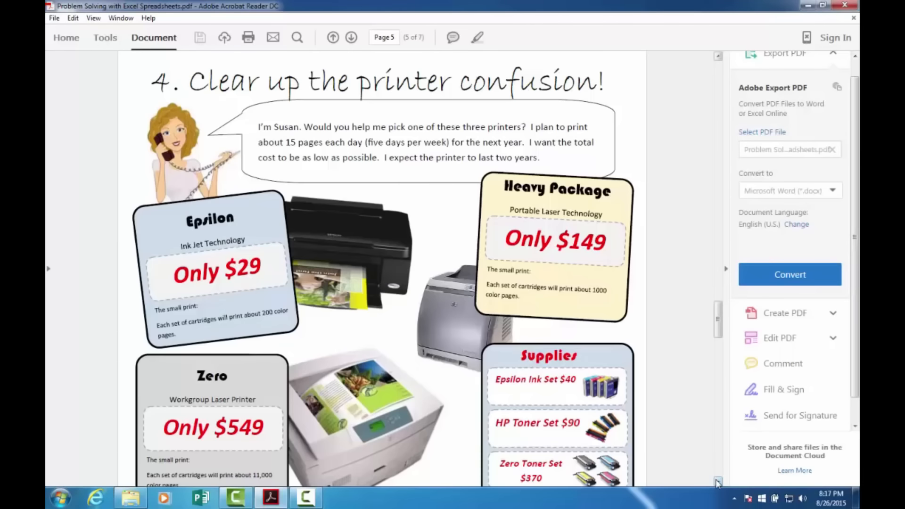
pyautogui.scroll(-5, 718, 482)
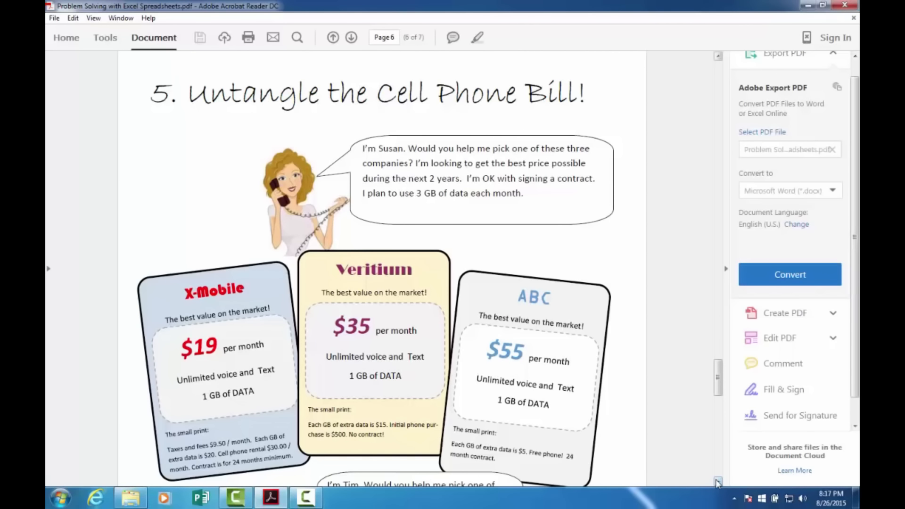
pyautogui.scroll(-5, 718, 482)
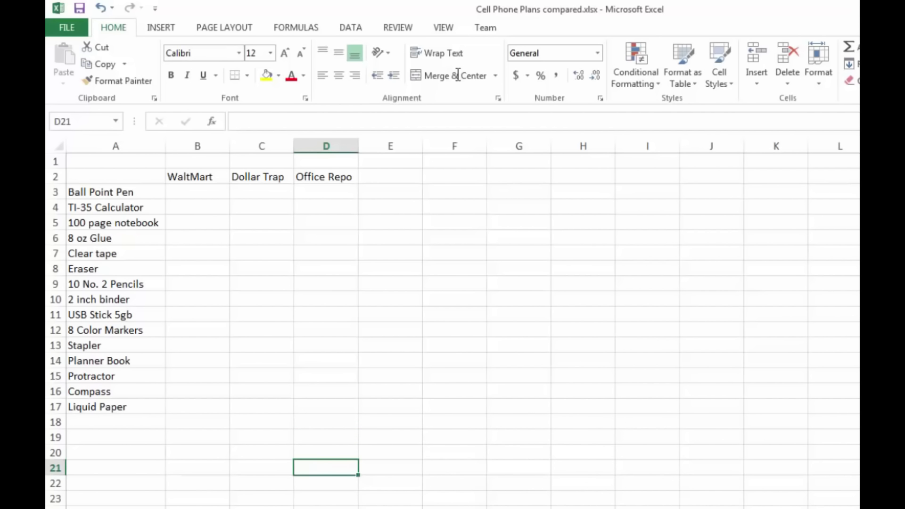
# Step: Check the WaltMart prices in the School Shopping problem of the PDF and return to the Excel price sheet
pyautogui.hotkey('alt', 'Tab')
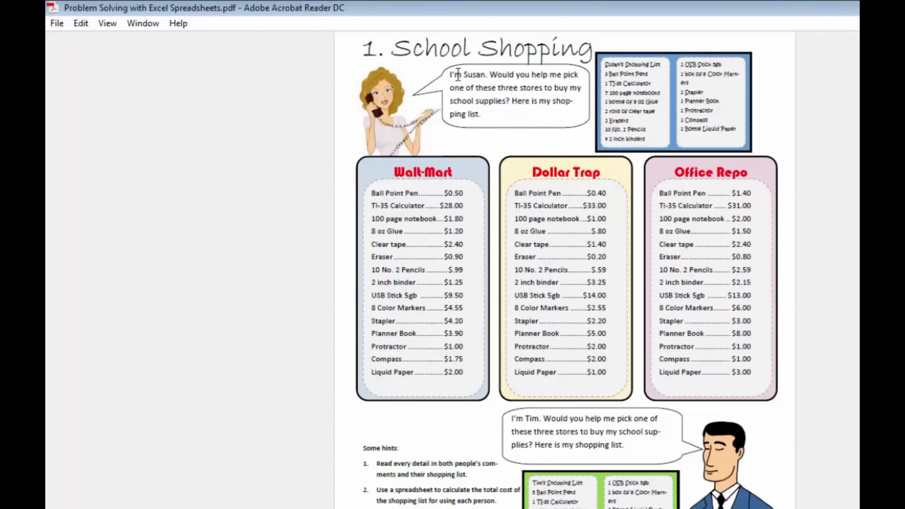
pyautogui.hotkey('alt', 'Tab')
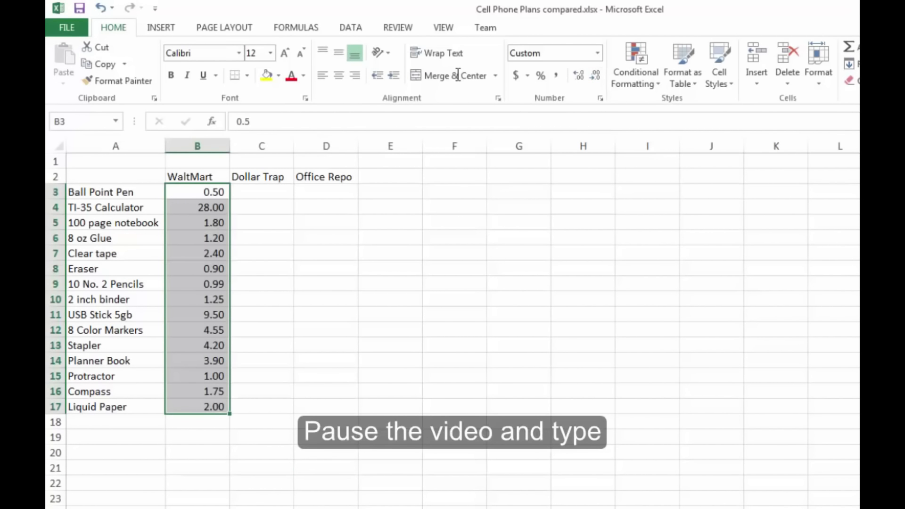
pyautogui.click(261, 269)
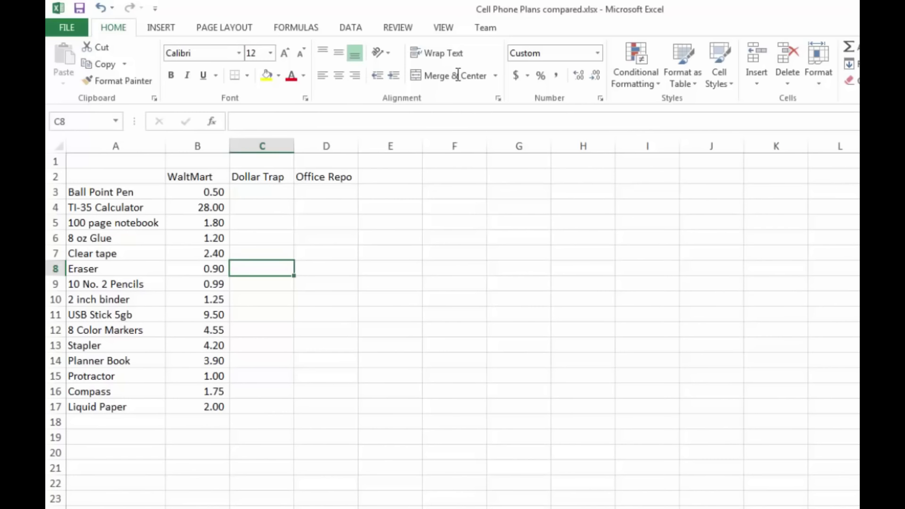
# Step: Format the WaltMart prices in B3:B17 as Accounting with the English (United States) dollar symbol
pyautogui.moveTo(198, 192); pyautogui.dragTo(198, 406)
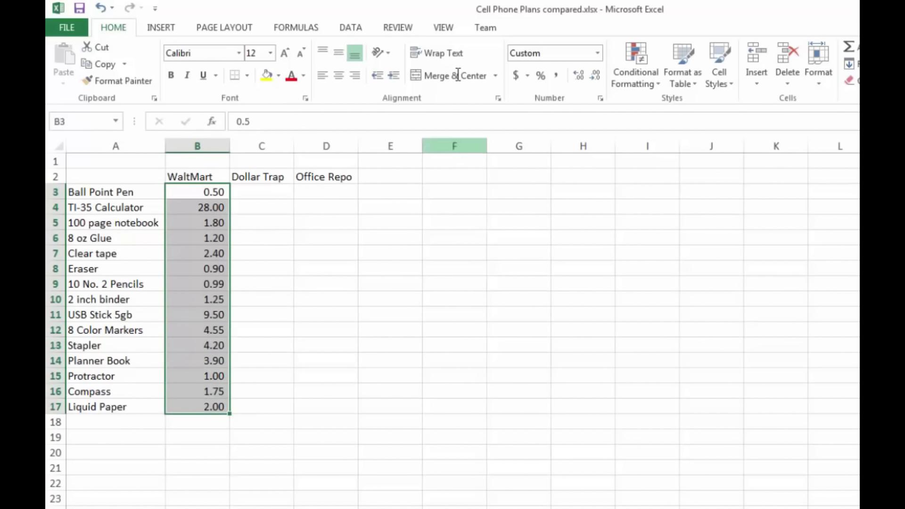
pyautogui.click(528, 75)
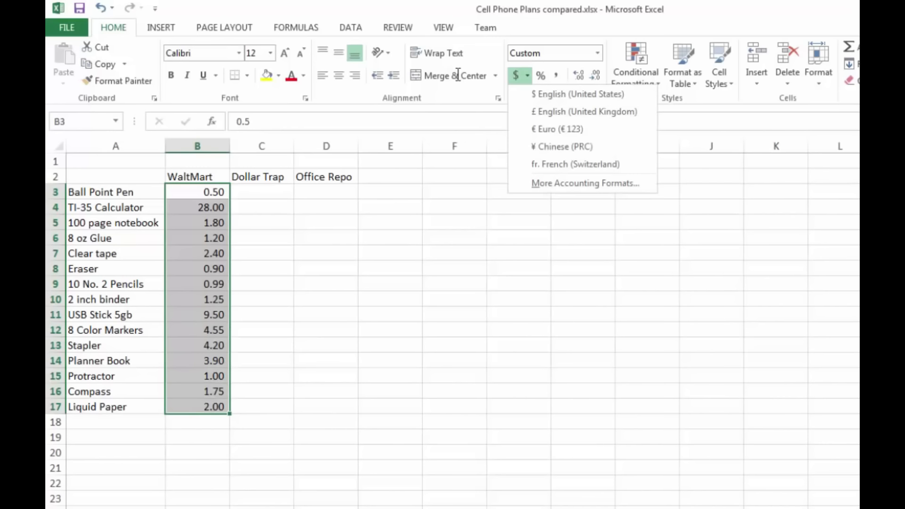
pyautogui.click(576, 95)
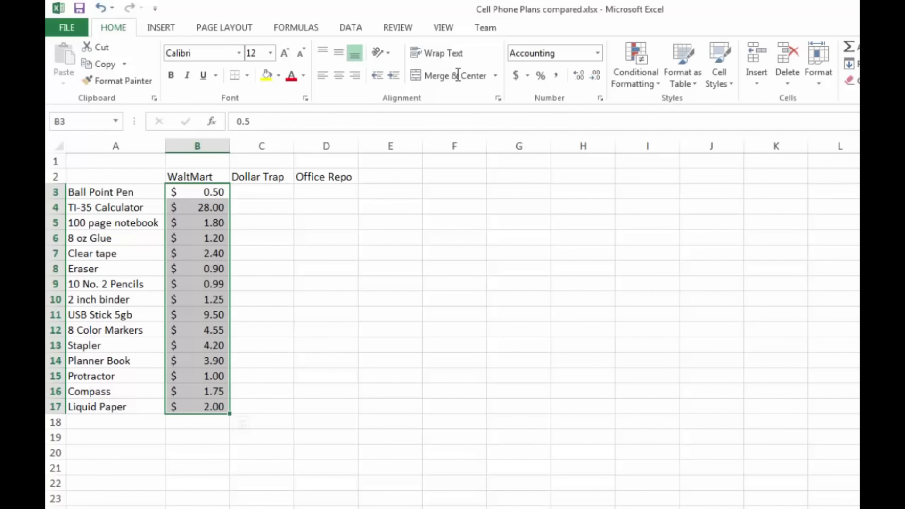
pyautogui.click(262, 254)
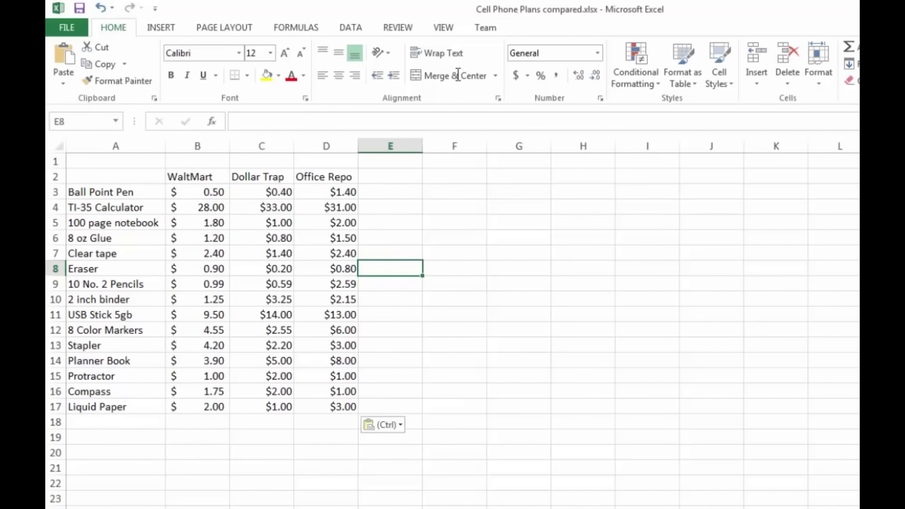
pyautogui.press('Down')
pyautogui.press('Down')
pyautogui.press('Right')
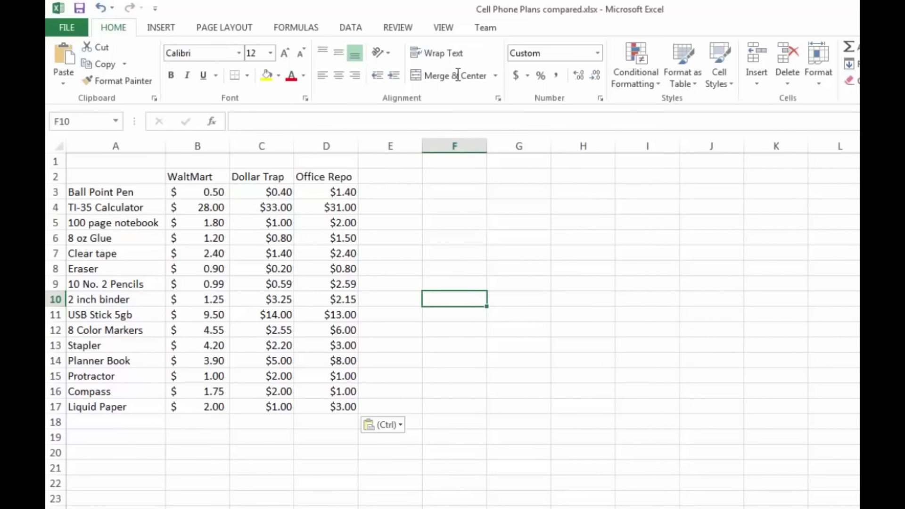
pyautogui.press('Up')
pyautogui.press('Up')
pyautogui.press('Left')
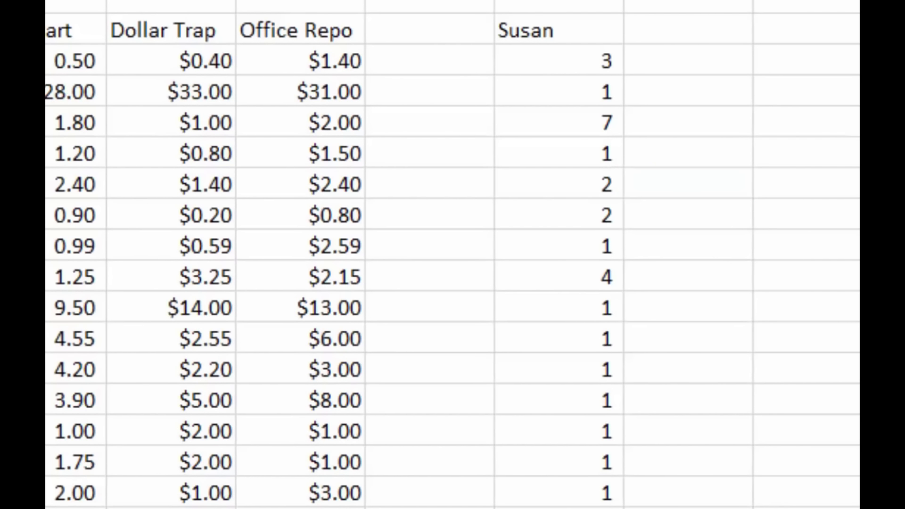
# Step: Examine the shopper's ball point pen quantity in F3 and the WaltMart pen price in B3 for the cost calculation in G3
pyautogui.click(559, 60)
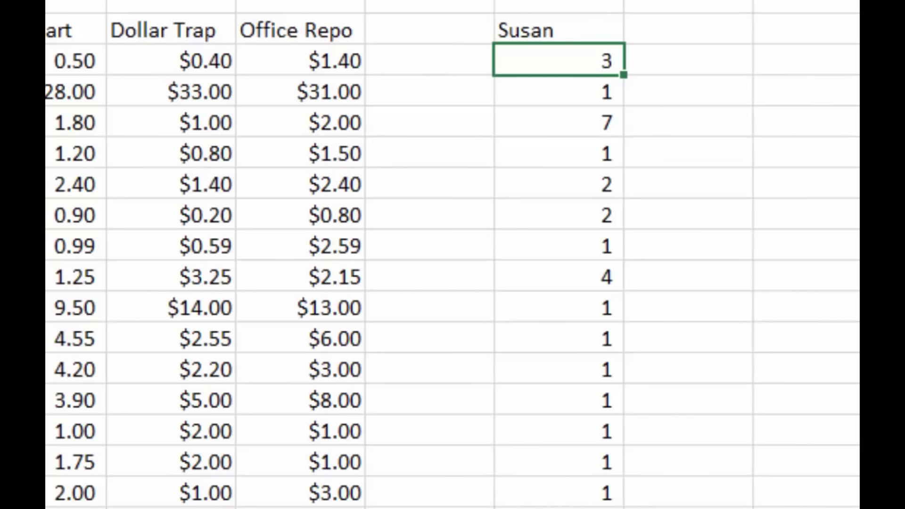
pyautogui.click(689, 61)
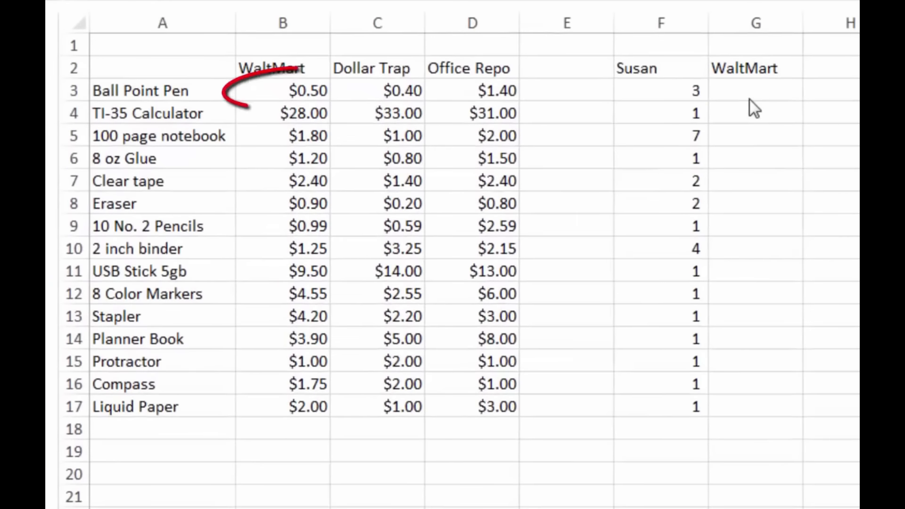
pyautogui.click(750, 97)
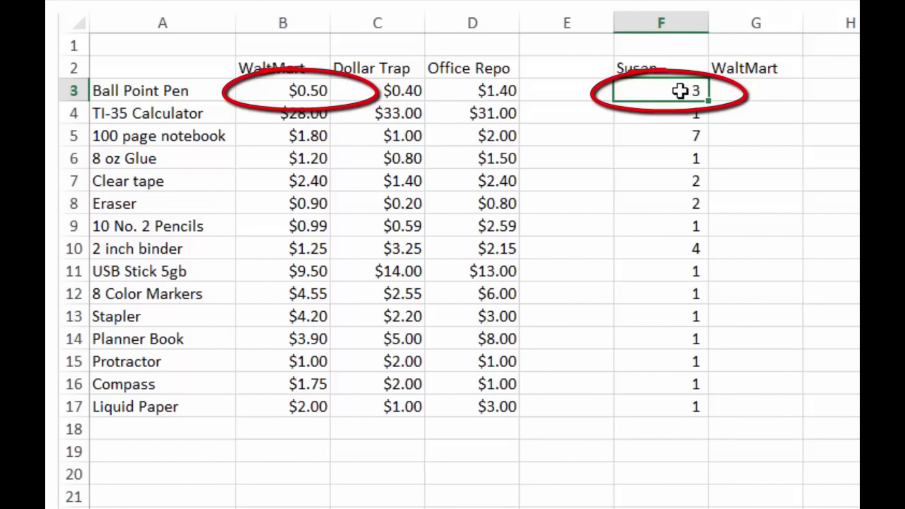
pyautogui.press('Left')
pyautogui.press('Left')
pyautogui.press('Left')
pyautogui.press('Left')
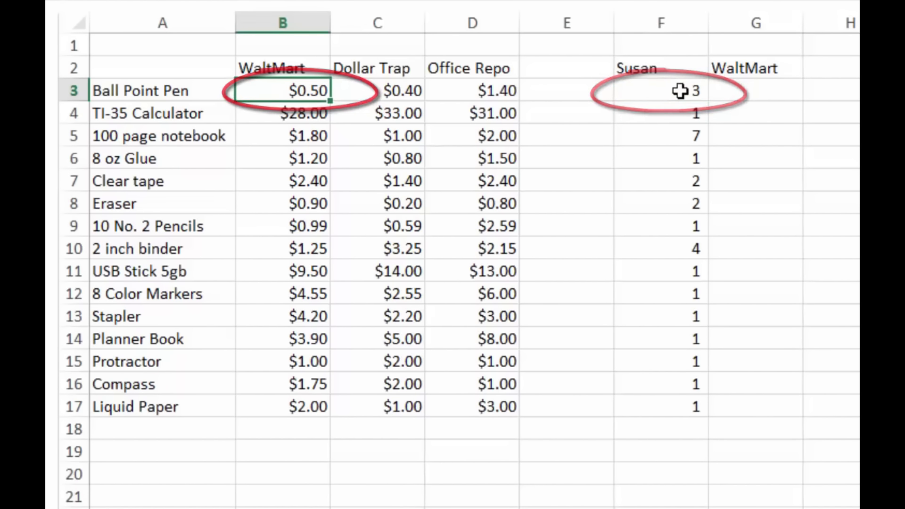
pyautogui.press('Right')
pyautogui.press('Right')
pyautogui.press('Right')
pyautogui.press('Right')
pyautogui.press('Right')
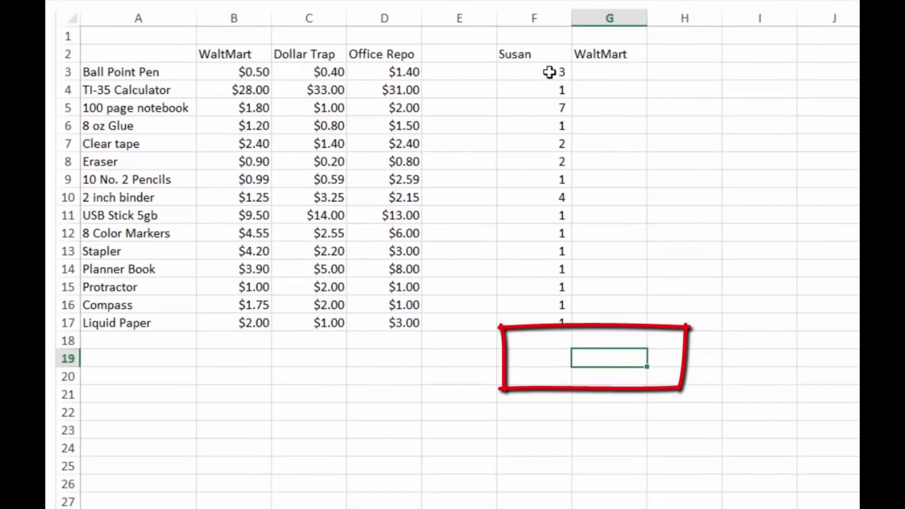
# Step: Label cell F19 below the shopper's quantities as Total
pyautogui.press('Left')
pyautogui.write('T')
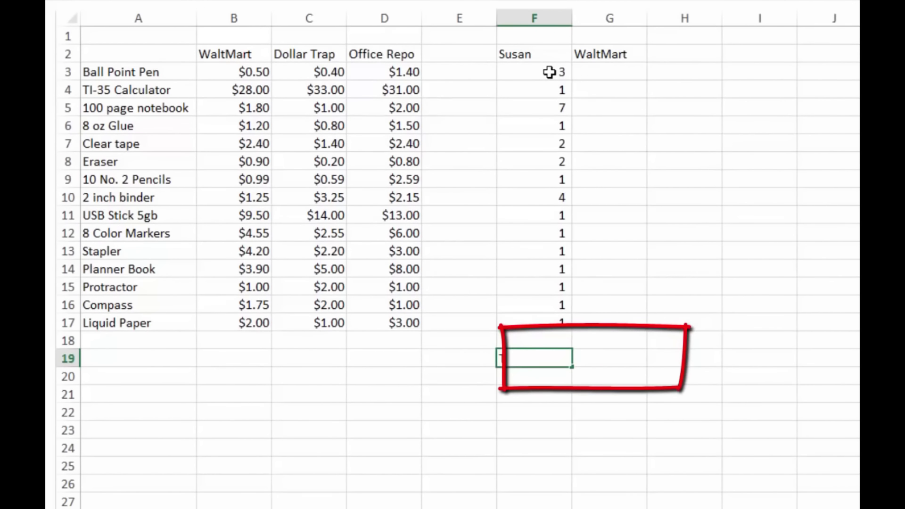
pyautogui.write('otal')
pyautogui.press('Return')
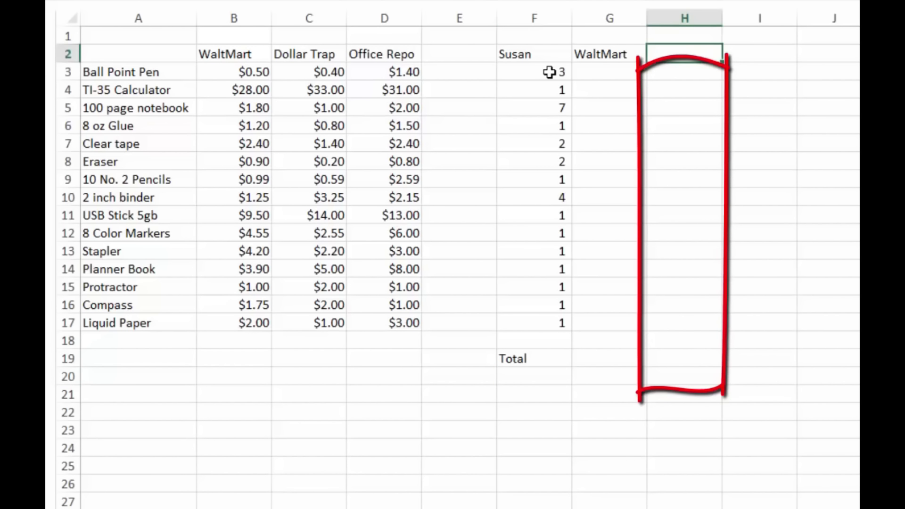
# Step: Add the store headings Dollar Trap in H2 and Office Repo in I2, beside the WaltMart heading
pyautogui.write('Doll')
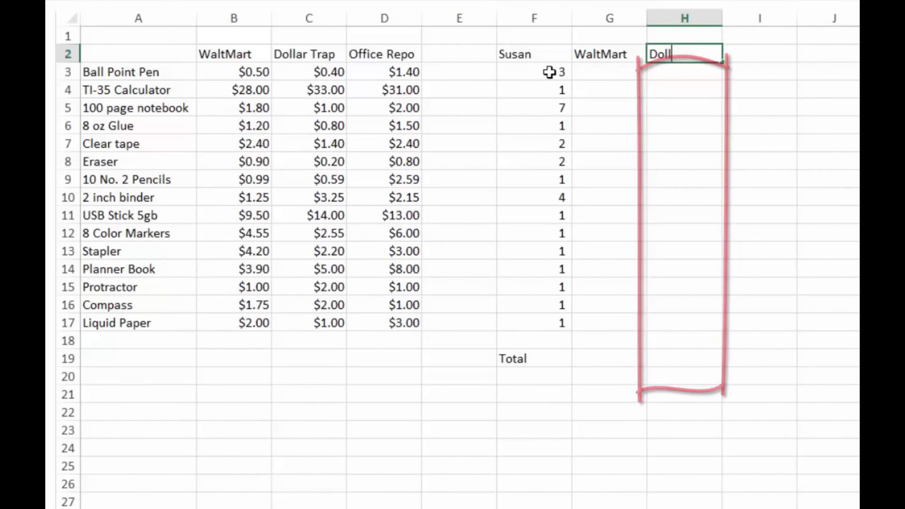
pyautogui.write('ar Trap')
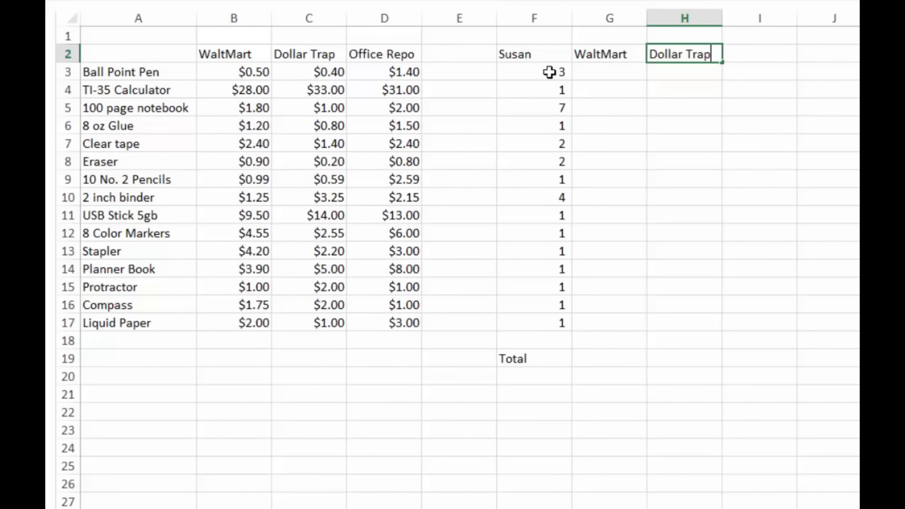
pyautogui.press('Return')
pyautogui.press('Up')
pyautogui.press('Right')
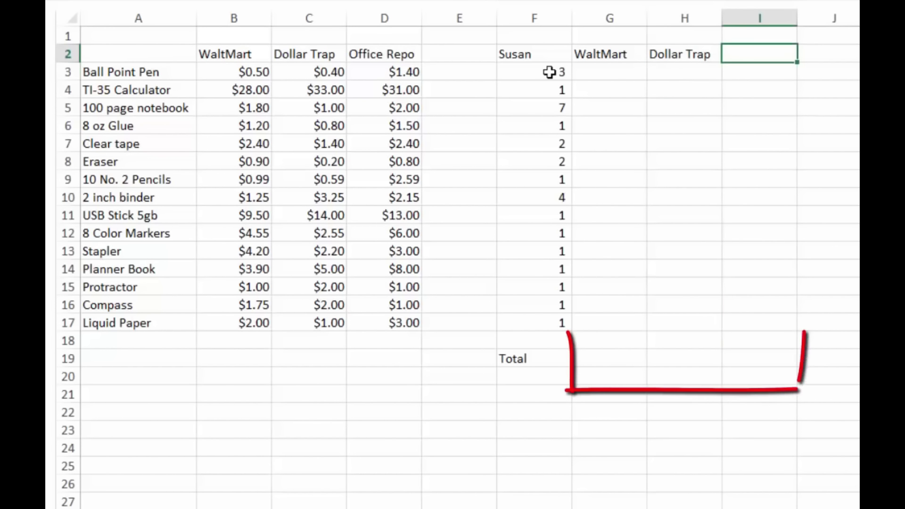
pyautogui.write('Off')
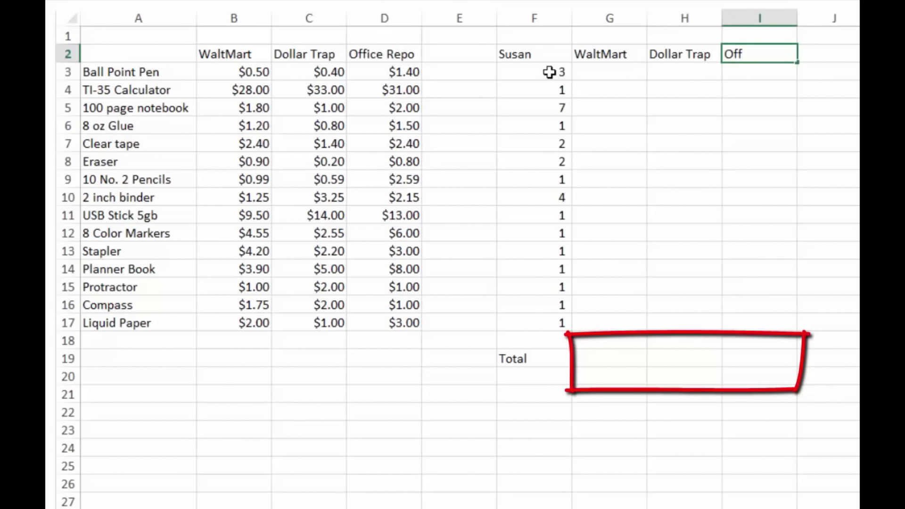
pyautogui.write('ice Repo')
pyautogui.press('Return')
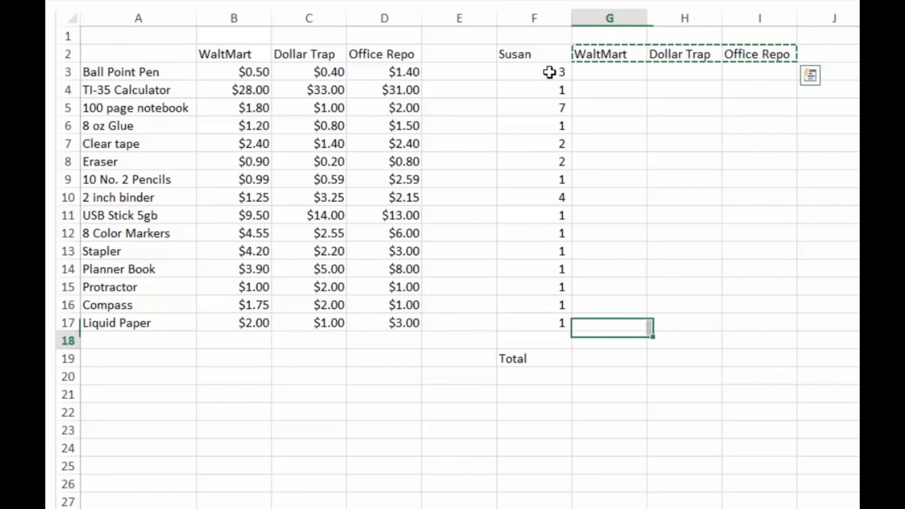
# Step: Copy the three store headings into G18:I18 and enter sample totals of $98, 909 and 909 beneath them in G19:I19
pyautogui.write('WaltMart\tDollar Trap\tOffice Repo')
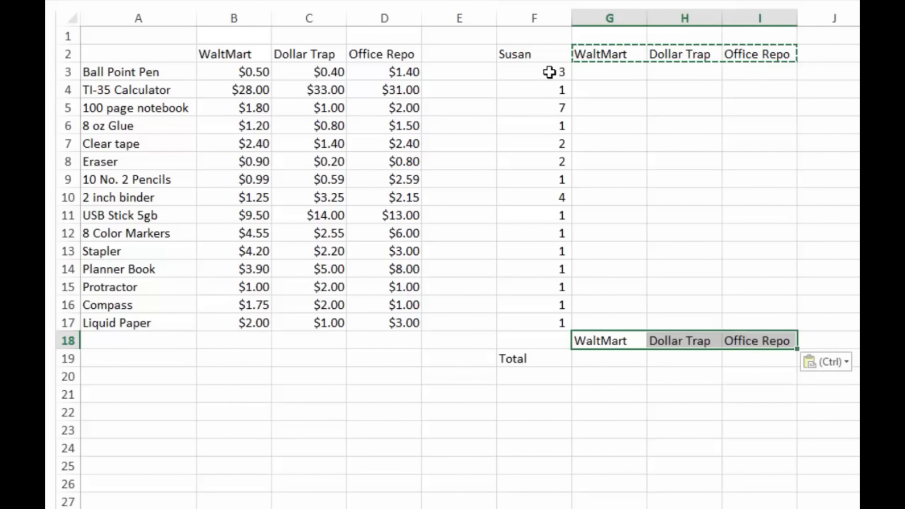
pyautogui.press('Down')
pyautogui.press('F2')
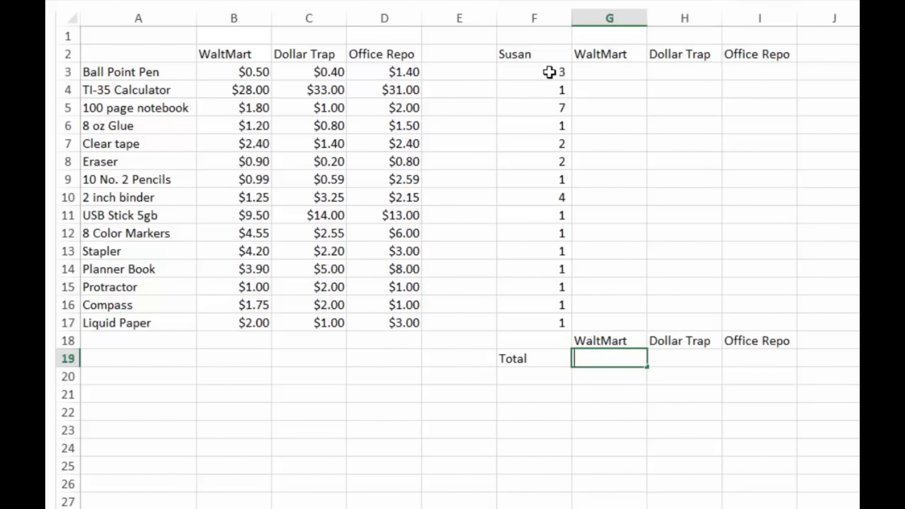
pyautogui.write('$98')
pyautogui.press('Tab')
pyautogui.press('F2')
pyautogui.write('909')
pyautogui.press('Tab')
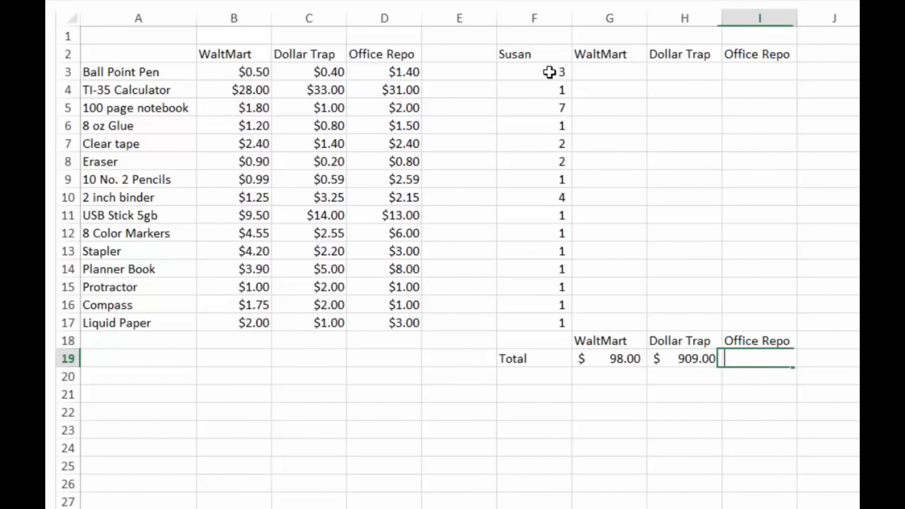
pyautogui.write('909')
pyautogui.press('Tab')
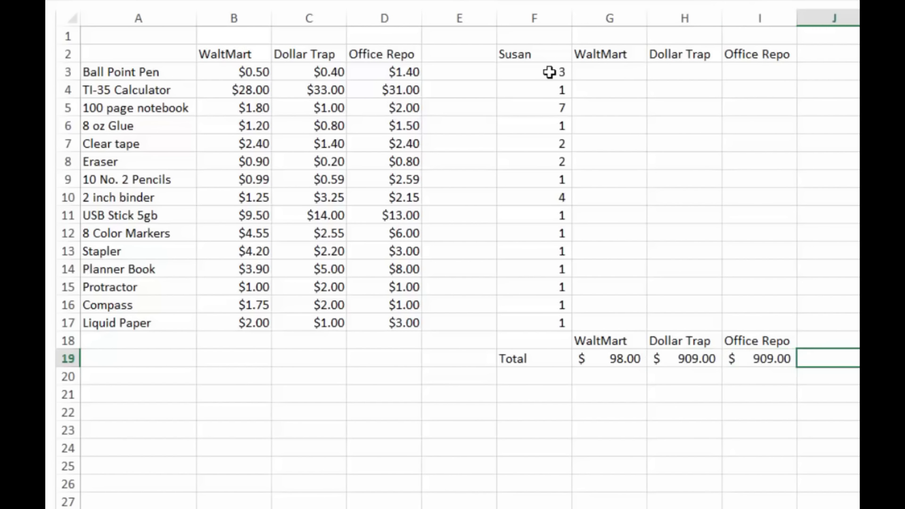
pyautogui.press('Return')
pyautogui.press('Return')
# Step: Select the store headings and totals in G18:I19 as the data range for a bar chart
pyautogui.press('Up')
pyautogui.press('Up')
pyautogui.press('Up')
pyautogui.hotkey('shift', 'Down')
pyautogui.hotkey('shift', 'Right')
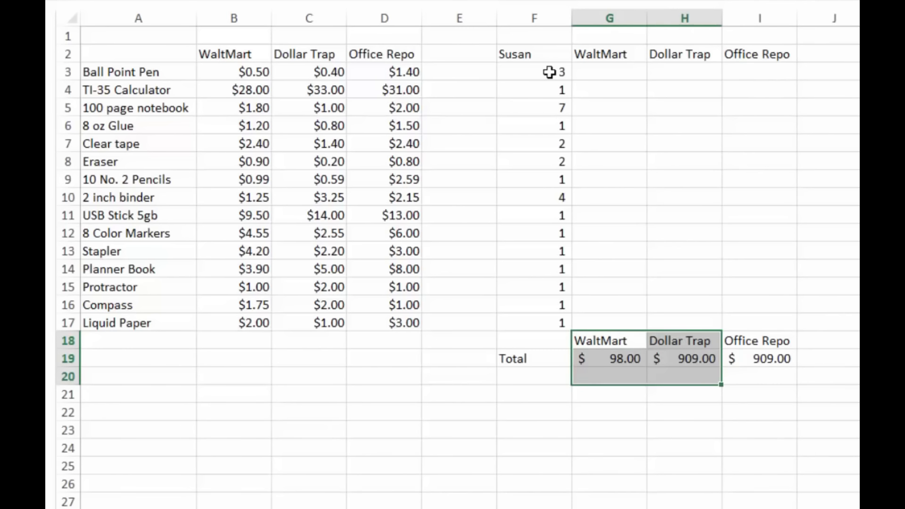
pyautogui.hotkey('shift', 'Right')
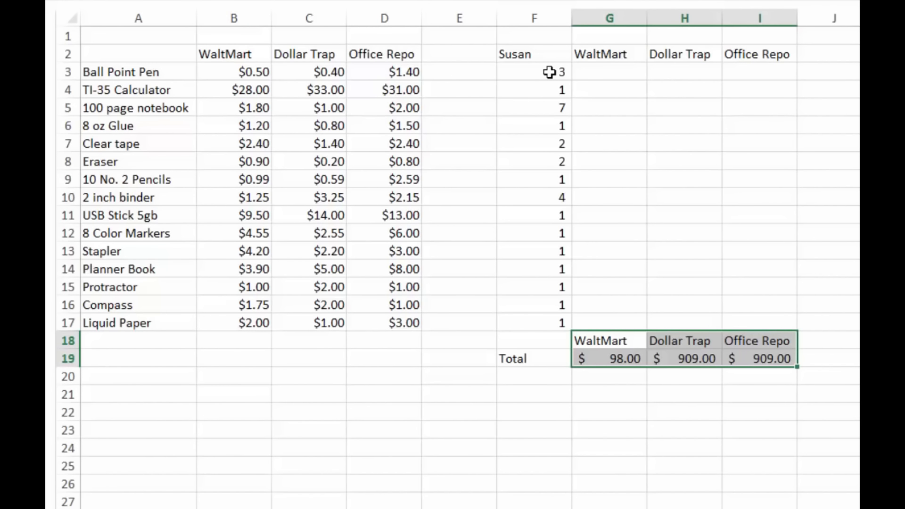
pyautogui.press('Up')
pyautogui.press('Up')
pyautogui.press('Up')
pyautogui.press('Up')
pyautogui.press('Up')
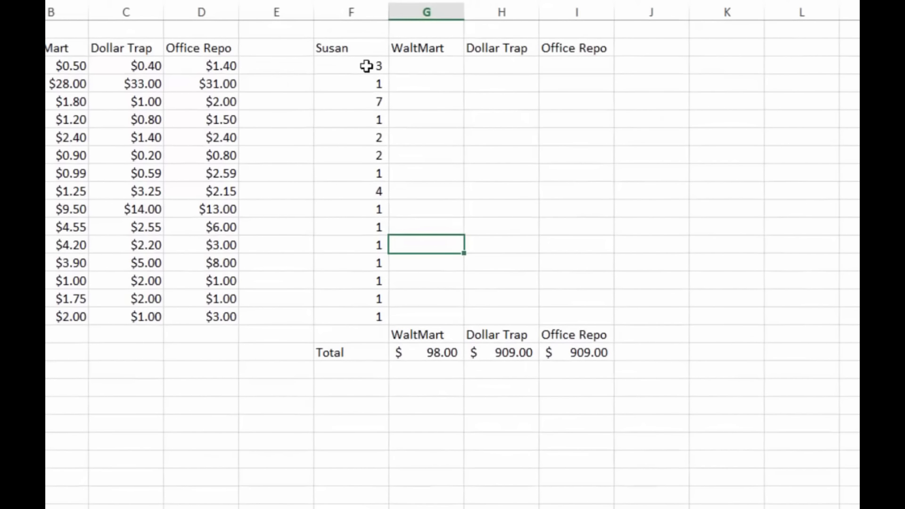
# Step: Select the shopper's whole list in F2:I19, from the headings through the totals, and move to column K
pyautogui.hotkey('ctrl', 'Up')
pyautogui.press('Left')
pyautogui.hotkey('shift', 'Down')
pyautogui.hotkey('shift', 'Right')
pyautogui.hotkey('shift', 'Right')
pyautogui.hotkey('shift', 'Right')
pyautogui.hotkey('shift', 'Down')
pyautogui.hotkey('shift', 'Down')
pyautogui.hotkey('shift', 'Down')
pyautogui.hotkey('shift', 'Down')
pyautogui.hotkey('shift', 'Down')
pyautogui.hotkey('shift', 'Down')
pyautogui.hotkey('shift', 'Down')
pyautogui.hotkey('shift', 'Down')
pyautogui.hotkey('shift', 'Down')
pyautogui.hotkey('shift', 'Down')
pyautogui.hotkey('shift', 'Down')
pyautogui.hotkey('shift', 'Down')
pyautogui.hotkey('shift', 'Down')
pyautogui.hotkey('shift', 'Down')
pyautogui.hotkey('shift', 'Down')
pyautogui.hotkey('shift', 'Down')
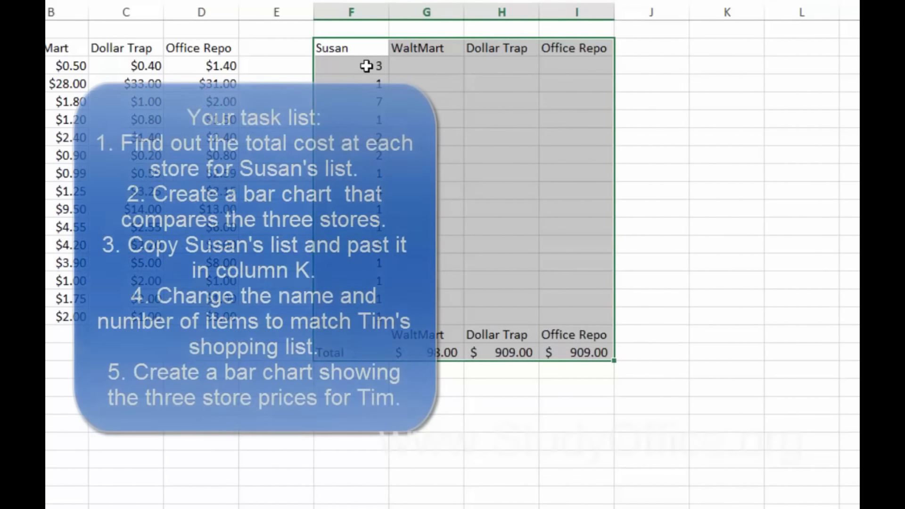
pyautogui.press('Right')
pyautogui.press('Right')
pyautogui.press('Right')
pyautogui.press('Right')
pyautogui.press('Right')
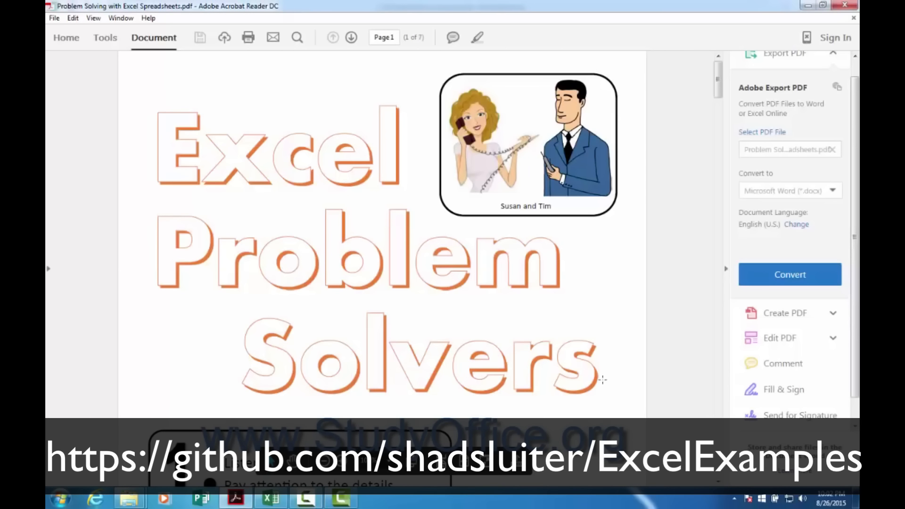
# Step: Switch to the Problem Solving with Excel Spreadsheets PDF and look through the School Shopping and Cat or Dog problems
pyautogui.scroll(-5, 602, 384)
pyautogui.scroll(-15, 606, 385)
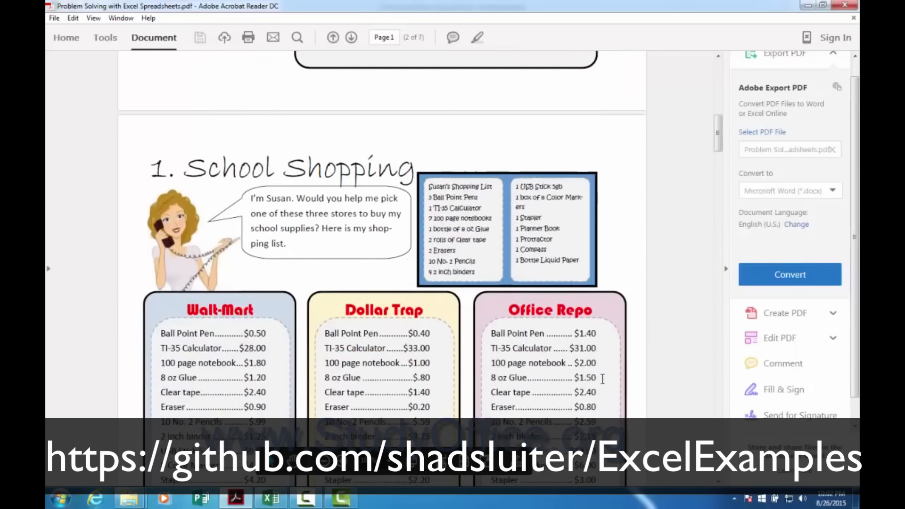
pyautogui.scroll(-15, 602, 380)
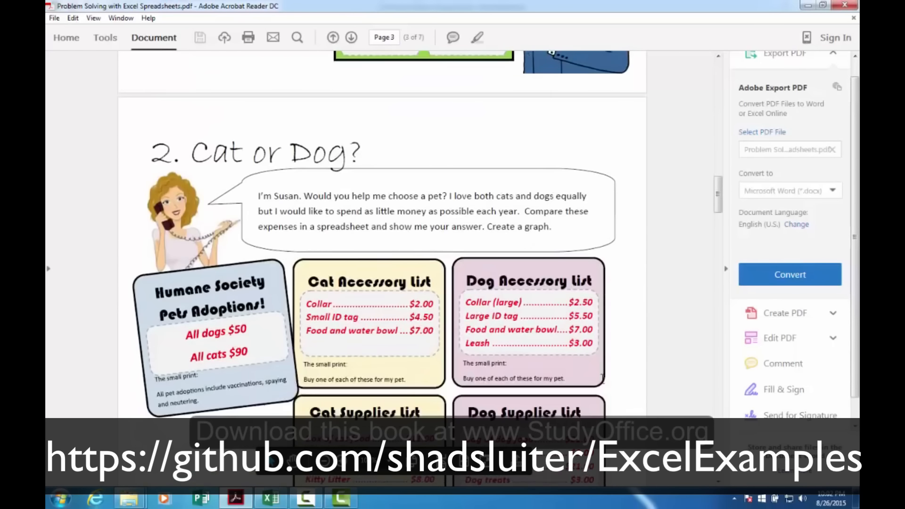